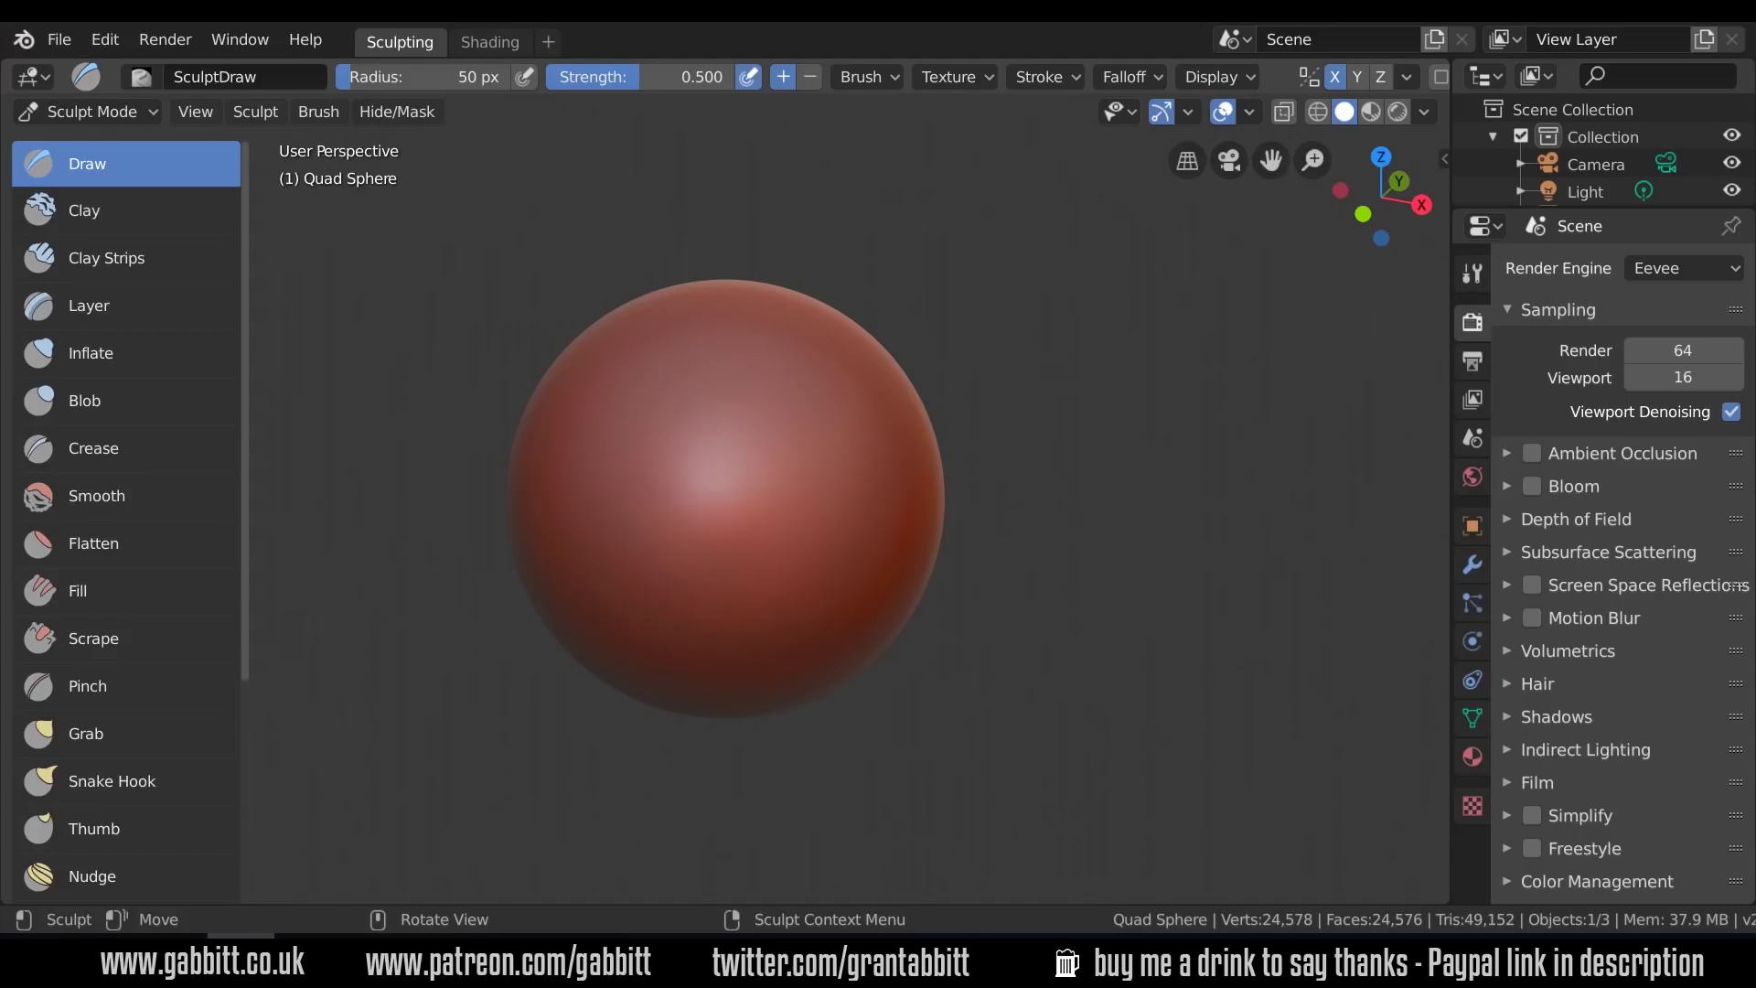
# Choose the Grab brush and enlarge its radius to about 234 px
pyautogui.moveTo(244, 566); pyautogui.dragTo(243, 767)
pyautogui.click(164, 501)
pyautogui.click(147, 453)
pyautogui.press('f')
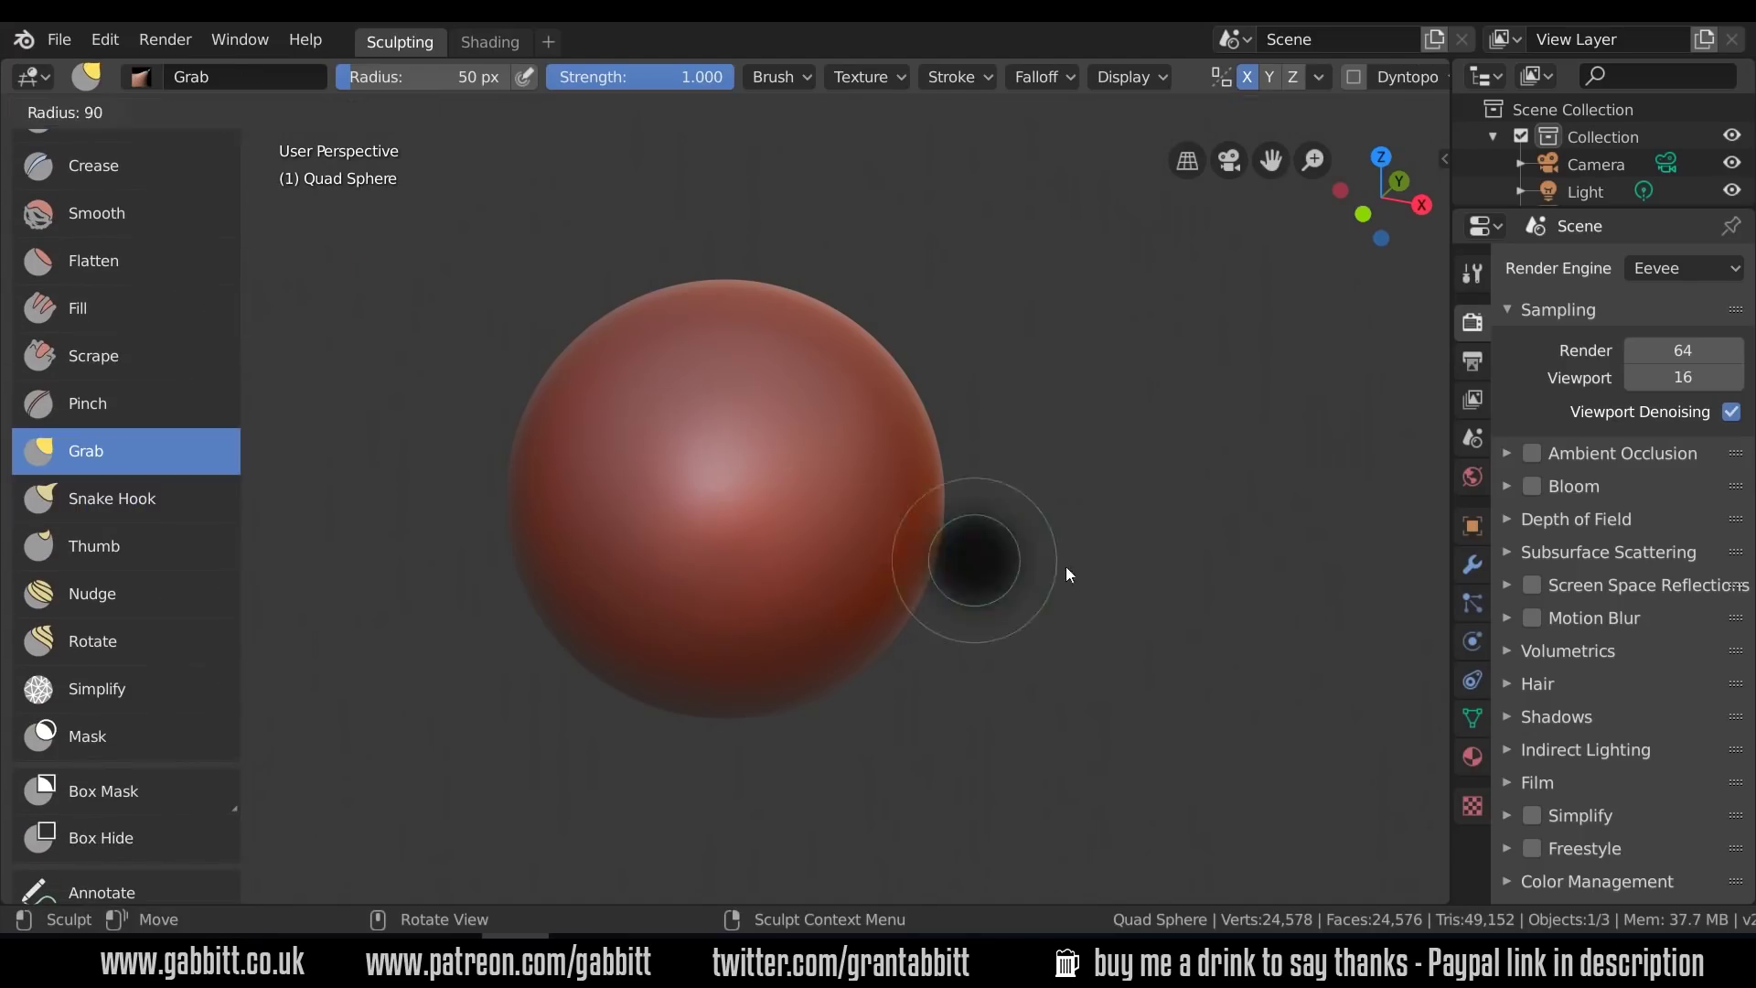
pyautogui.click(1189, 569)
# Switch to the Snake Hook brush, enable dynamic topology and expand its settings
pyautogui.click(146, 500)
pyautogui.click(1472, 273)
pyautogui.scroll(-4, 1546, 595)
pyautogui.click(1533, 787)
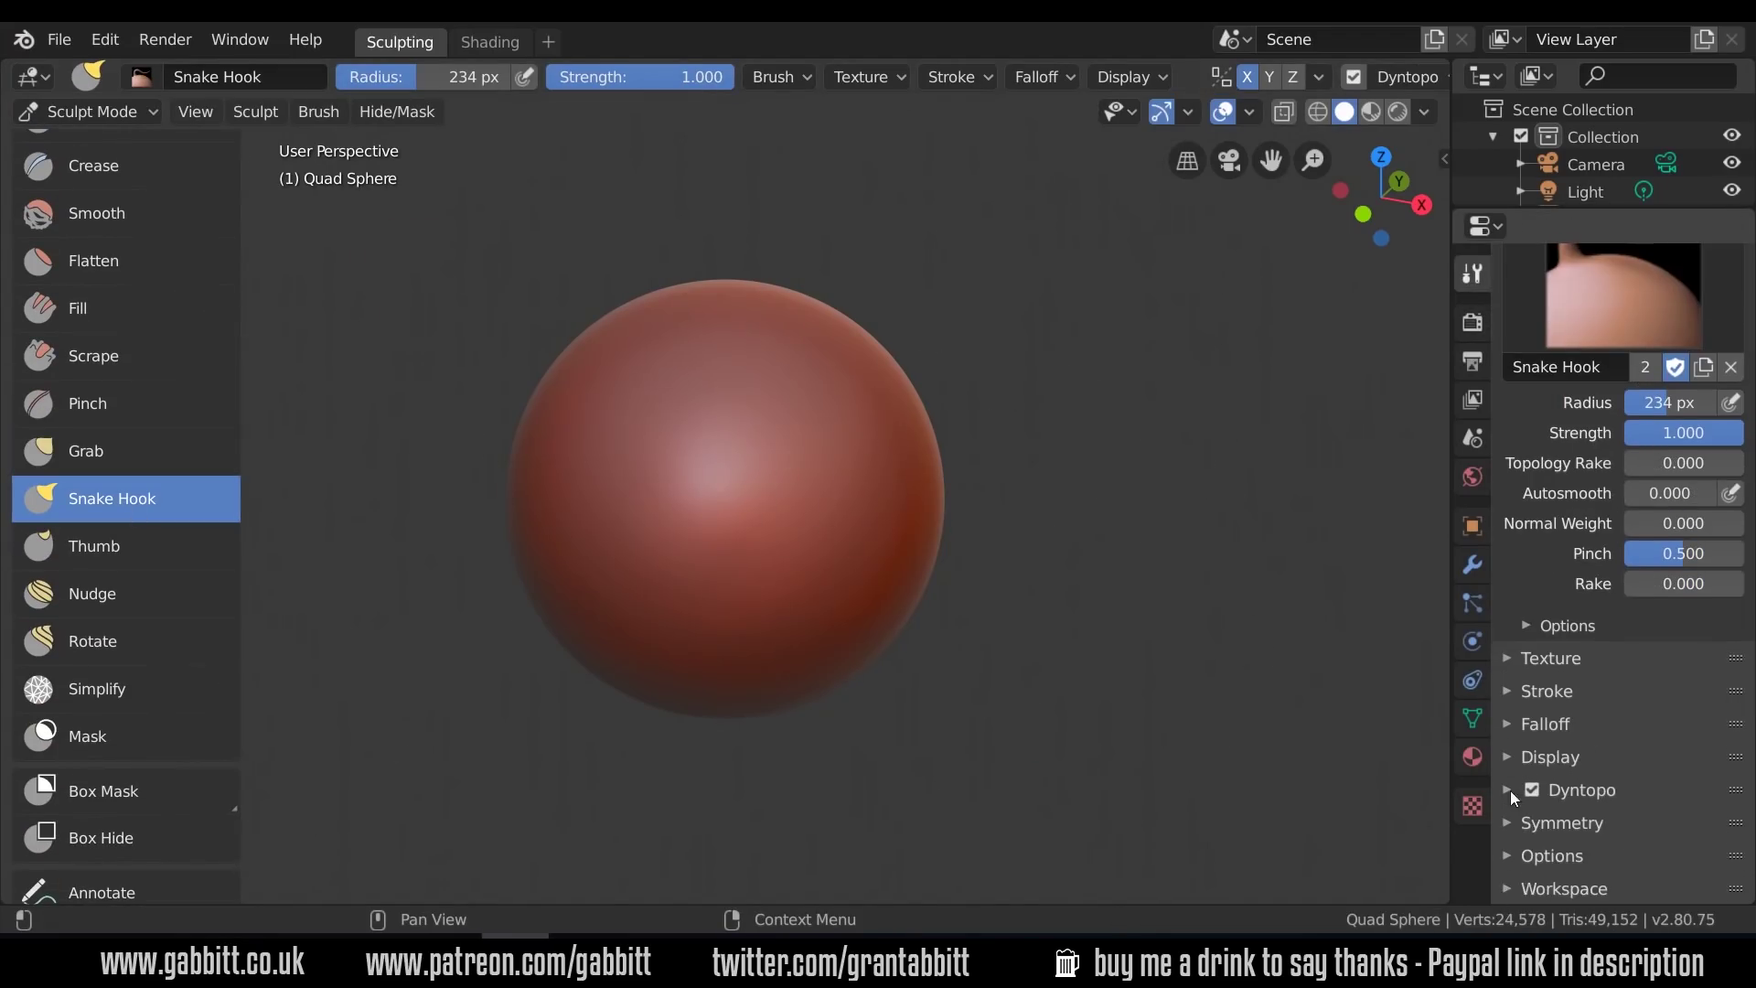
pyautogui.click(1511, 792)
# Pull the sphere's sides, top and underside with the Snake Hook brush into a low, rounded stone block
pyautogui.moveTo(803, 524)
pyautogui.mouseDown()
pyautogui.moveTo(865, 361)
pyautogui.moveTo(737, 571)
pyautogui.moveTo(875, 419)
pyautogui.moveTo(878, 540)
pyautogui.mouseUp()
pyautogui.moveTo(956, 562); pyautogui.dragTo(804, 555, button='middle')
pyautogui.moveTo(804, 555); pyautogui.dragTo(777, 622)
pyautogui.moveTo(777, 622); pyautogui.dragTo(793, 633, button='middle')
pyautogui.moveTo(793, 633); pyautogui.dragTo(878, 549)
pyautogui.moveTo(878, 549)
pyautogui.mouseDown(button='middle')
pyautogui.moveTo(704, 644)
pyautogui.moveTo(731, 723)
pyautogui.mouseUp(button='middle')
pyautogui.moveTo(750, 513)
pyautogui.mouseDown()
pyautogui.moveTo(811, 381)
pyautogui.moveTo(794, 366)
pyautogui.mouseUp()
pyautogui.moveTo(794, 366)
pyautogui.mouseDown(button='middle')
pyautogui.moveTo(646, 426)
pyautogui.moveTo(786, 430)
pyautogui.moveTo(794, 412)
pyautogui.mouseUp(button='middle')
pyautogui.moveTo(798, 549)
pyautogui.mouseDown()
pyautogui.moveTo(821, 655)
pyautogui.moveTo(805, 677)
pyautogui.mouseUp()
pyautogui.moveTo(805, 677); pyautogui.dragTo(769, 595, button='middle')
pyautogui.moveTo(768, 595)
pyautogui.mouseDown()
pyautogui.moveTo(754, 661)
pyautogui.moveTo(697, 558)
pyautogui.mouseUp()
pyautogui.moveTo(869, 554); pyautogui.dragTo(893, 615, button='middle')
# Flatten patches all around the block's sides with the Scrape brush at 66 px radius to form rock planes
pyautogui.scroll(5, 157, 470)
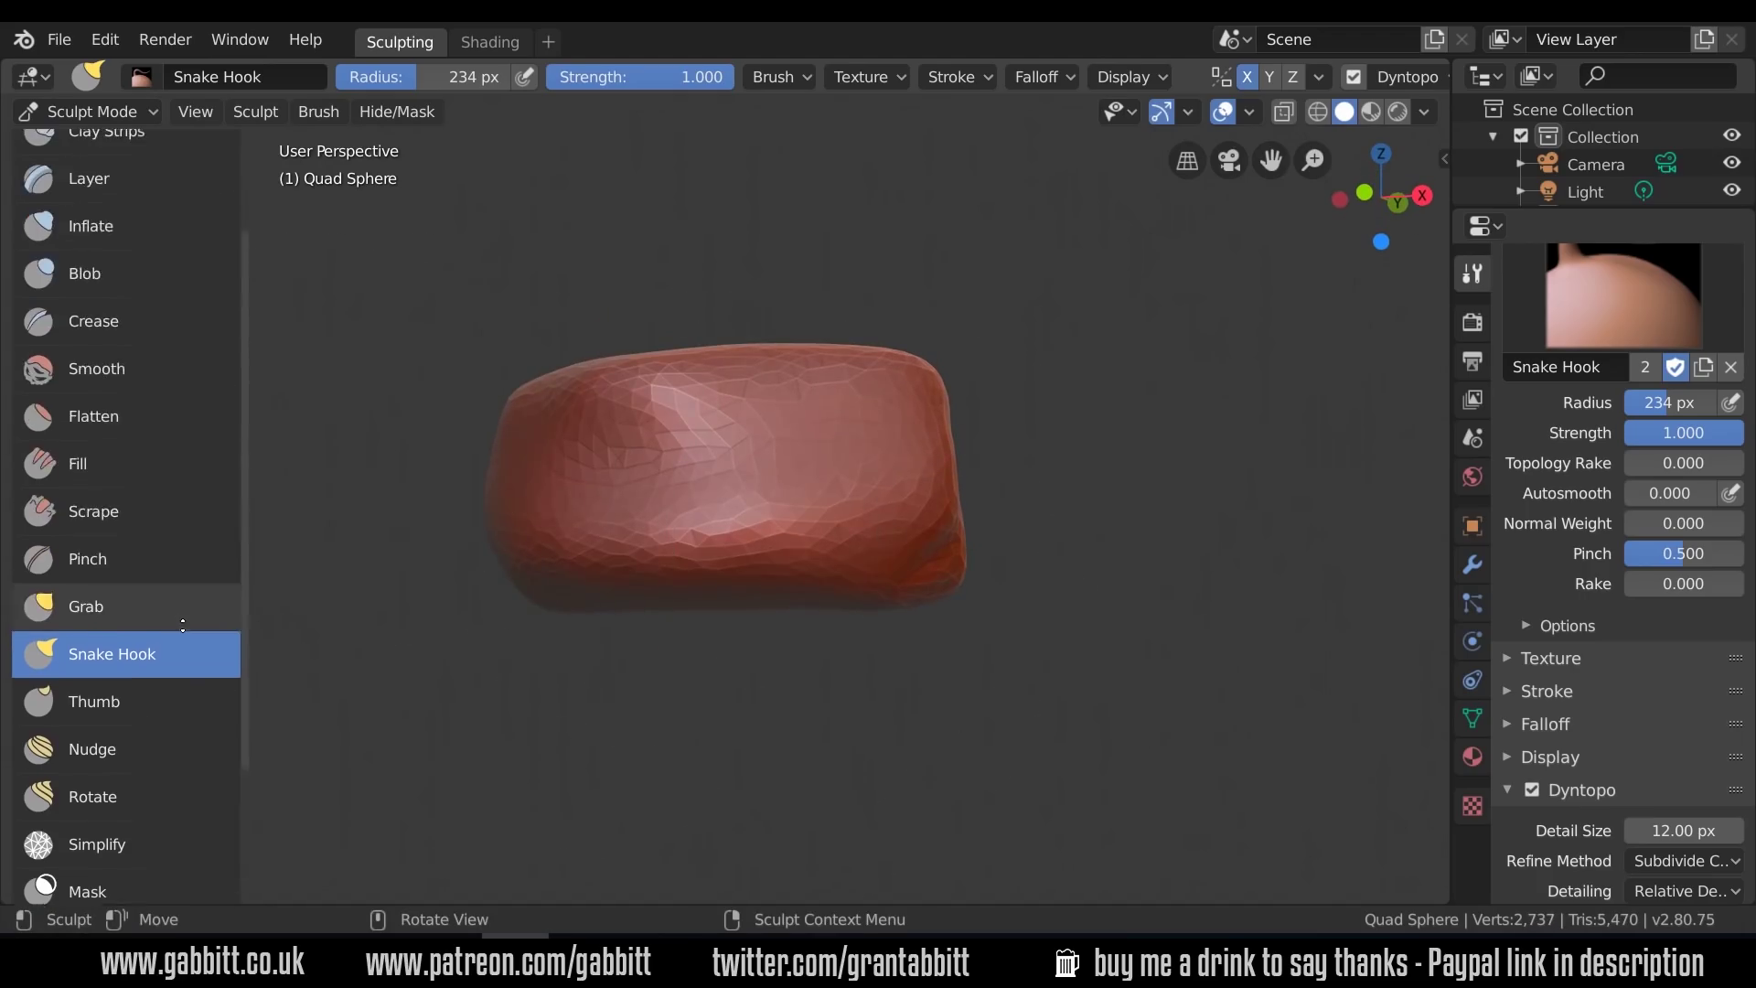
pyautogui.click(165, 605)
pyautogui.moveTo(567, 575); pyautogui.dragTo(792, 591, button='middle')
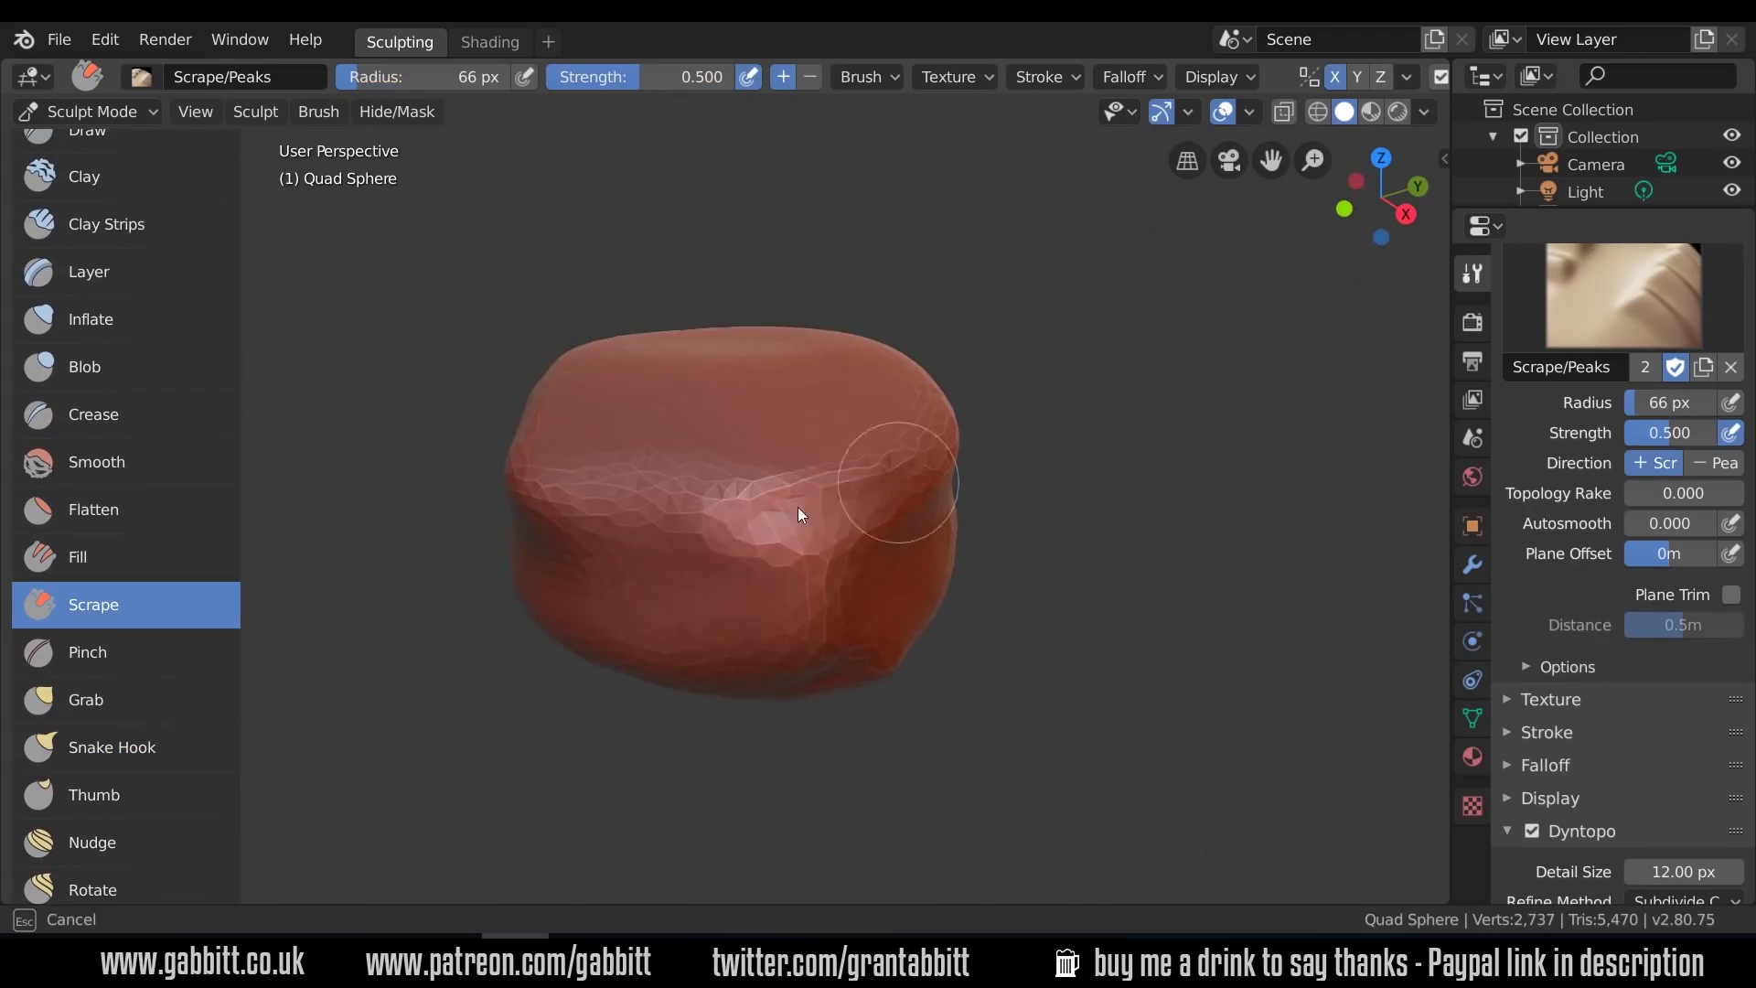
pyautogui.moveTo(798, 507); pyautogui.dragTo(731, 512)
pyautogui.moveTo(751, 540)
pyautogui.mouseDown(button='middle')
pyautogui.moveTo(896, 520)
pyautogui.moveTo(762, 631)
pyautogui.mouseUp(button='middle')
pyautogui.moveTo(761, 640); pyautogui.dragTo(723, 548)
pyautogui.moveTo(732, 539); pyautogui.dragTo(824, 512, button='middle')
pyautogui.moveTo(851, 466); pyautogui.dragTo(722, 476)
pyautogui.moveTo(805, 567); pyautogui.dragTo(878, 494, button='middle')
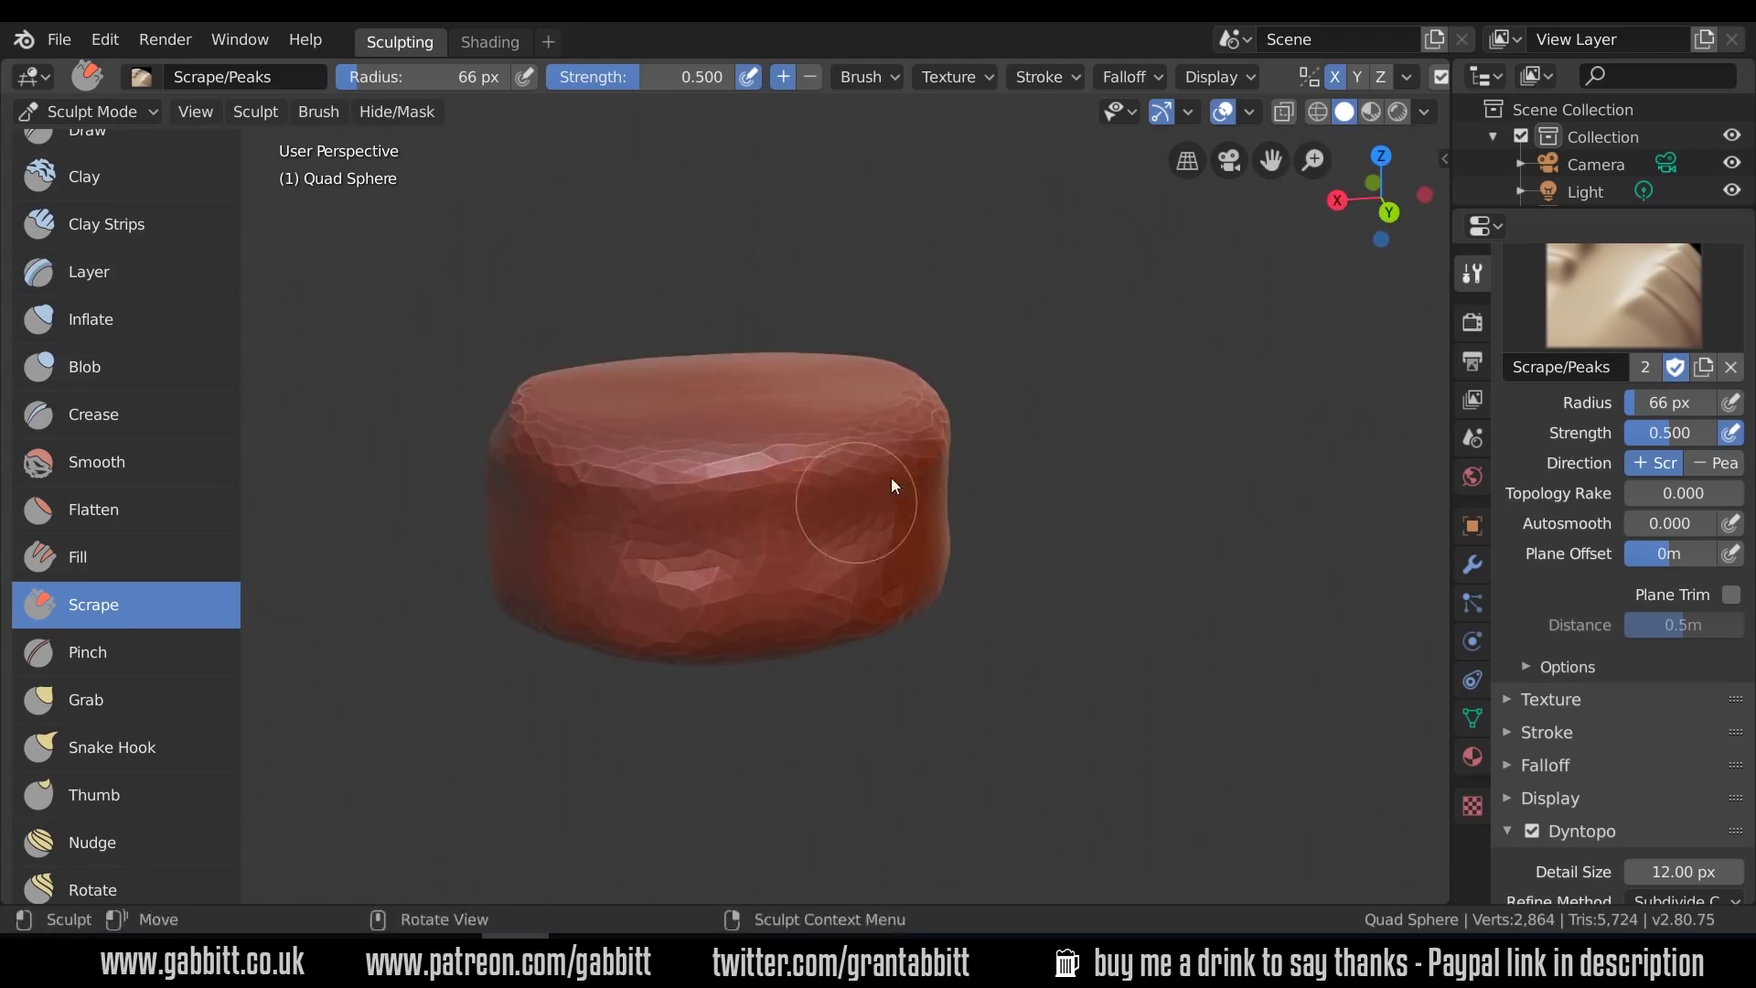
pyautogui.moveTo(888, 483); pyautogui.dragTo(786, 512)
pyautogui.moveTo(796, 512); pyautogui.dragTo(886, 493, button='middle')
pyautogui.moveTo(889, 483); pyautogui.dragTo(786, 485)
pyautogui.moveTo(842, 485); pyautogui.dragTo(985, 470, button='middle')
pyautogui.moveTo(887, 494); pyautogui.dragTo(787, 521)
pyautogui.moveTo(787, 526); pyautogui.dragTo(901, 531, button='middle')
pyautogui.moveTo(846, 538); pyautogui.dragTo(714, 558)
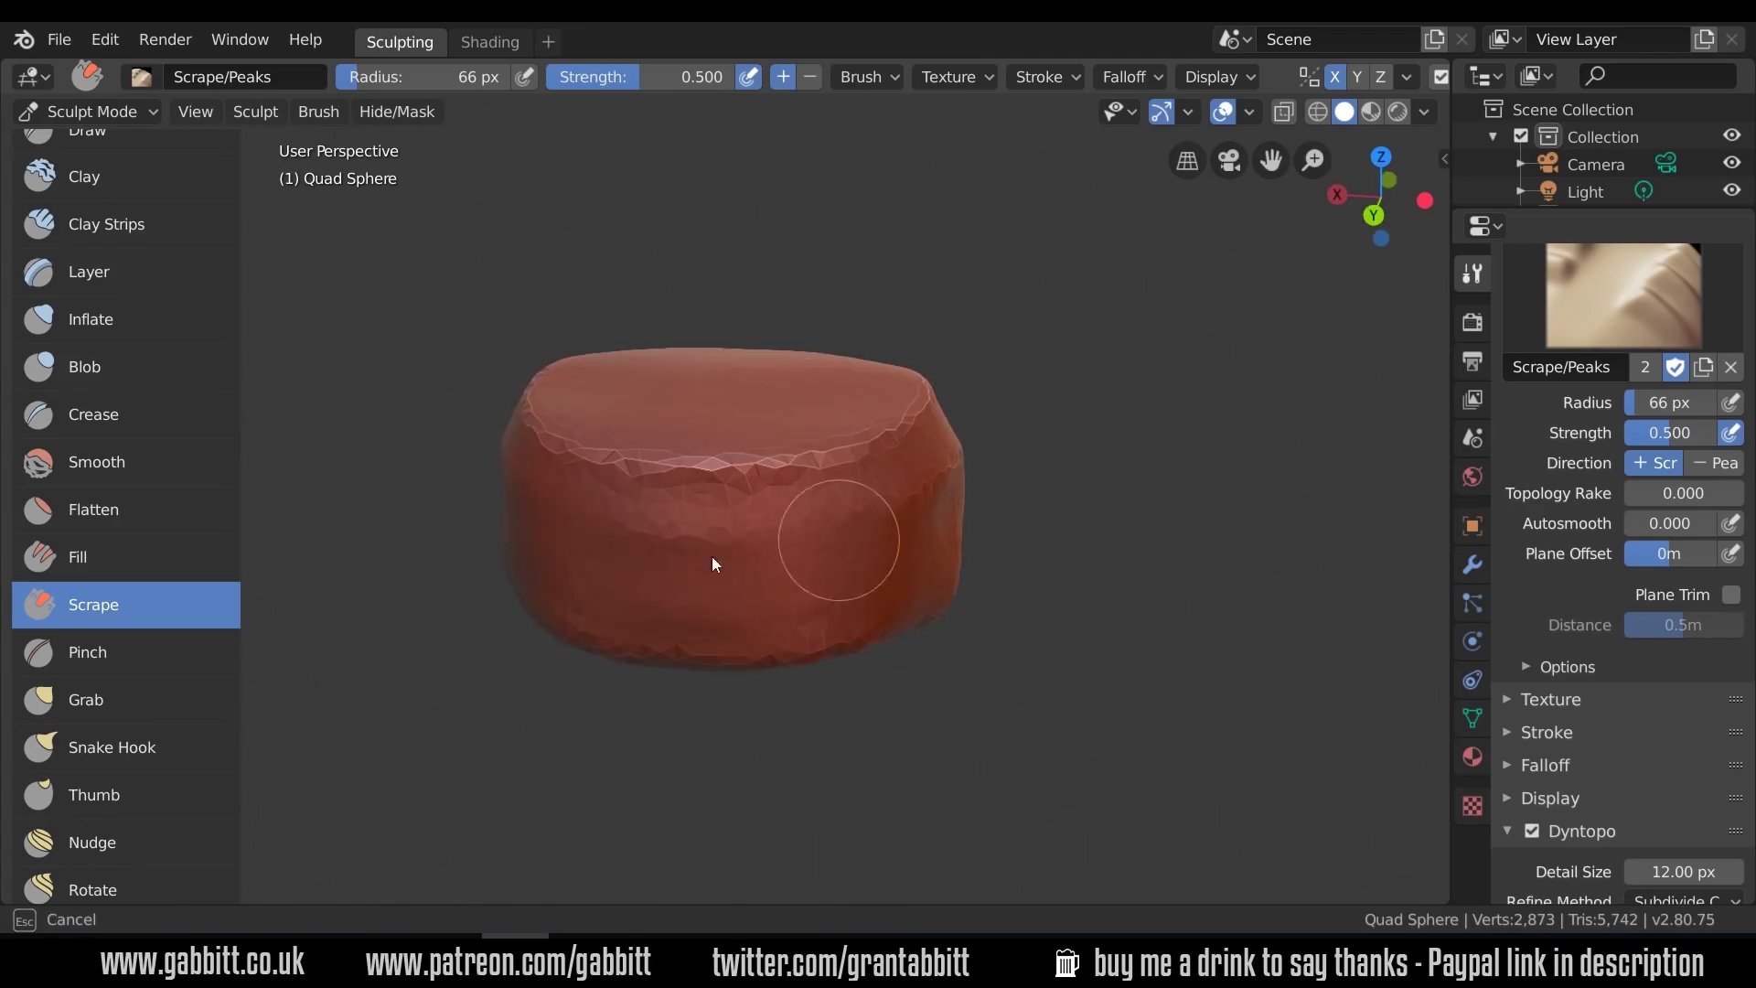
# Enlarge the Scrape brush to 149 px and flatten the block's underside
pyautogui.moveTo(715, 562); pyautogui.dragTo(662, 366, button='middle')
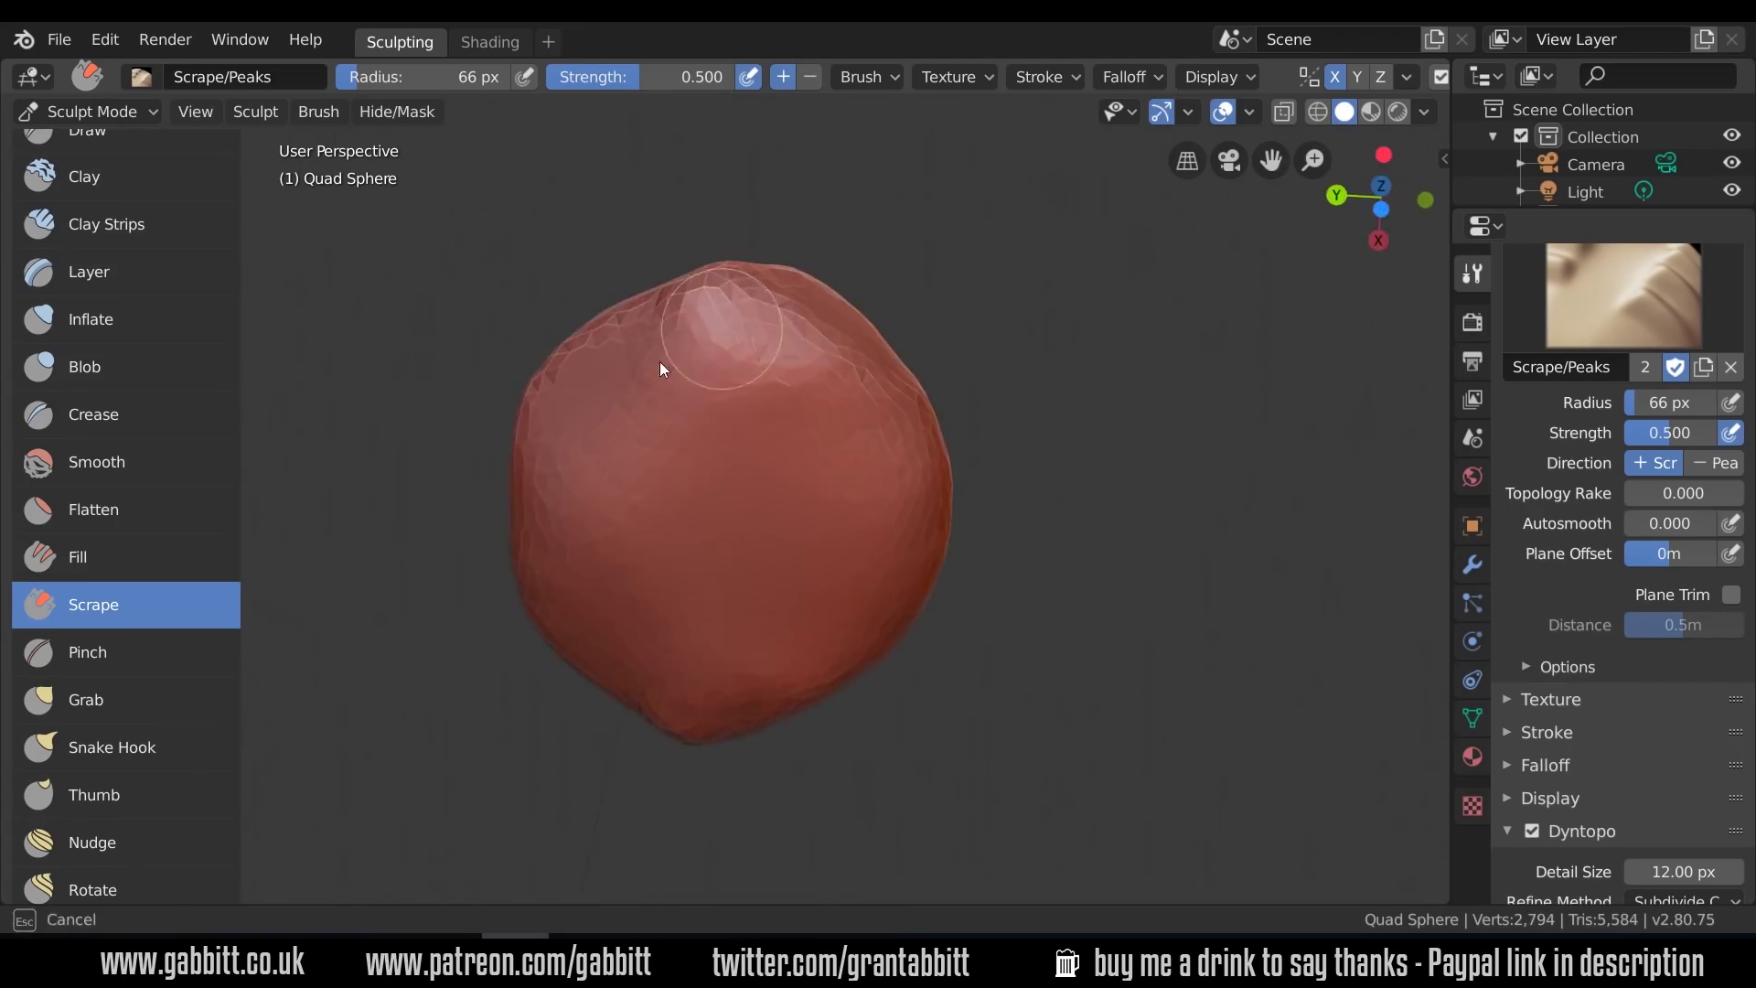
pyautogui.press('f')
pyautogui.click(736, 361)
pyautogui.moveTo(736, 360); pyautogui.dragTo(635, 476)
pyautogui.moveTo(639, 560); pyautogui.dragTo(849, 523)
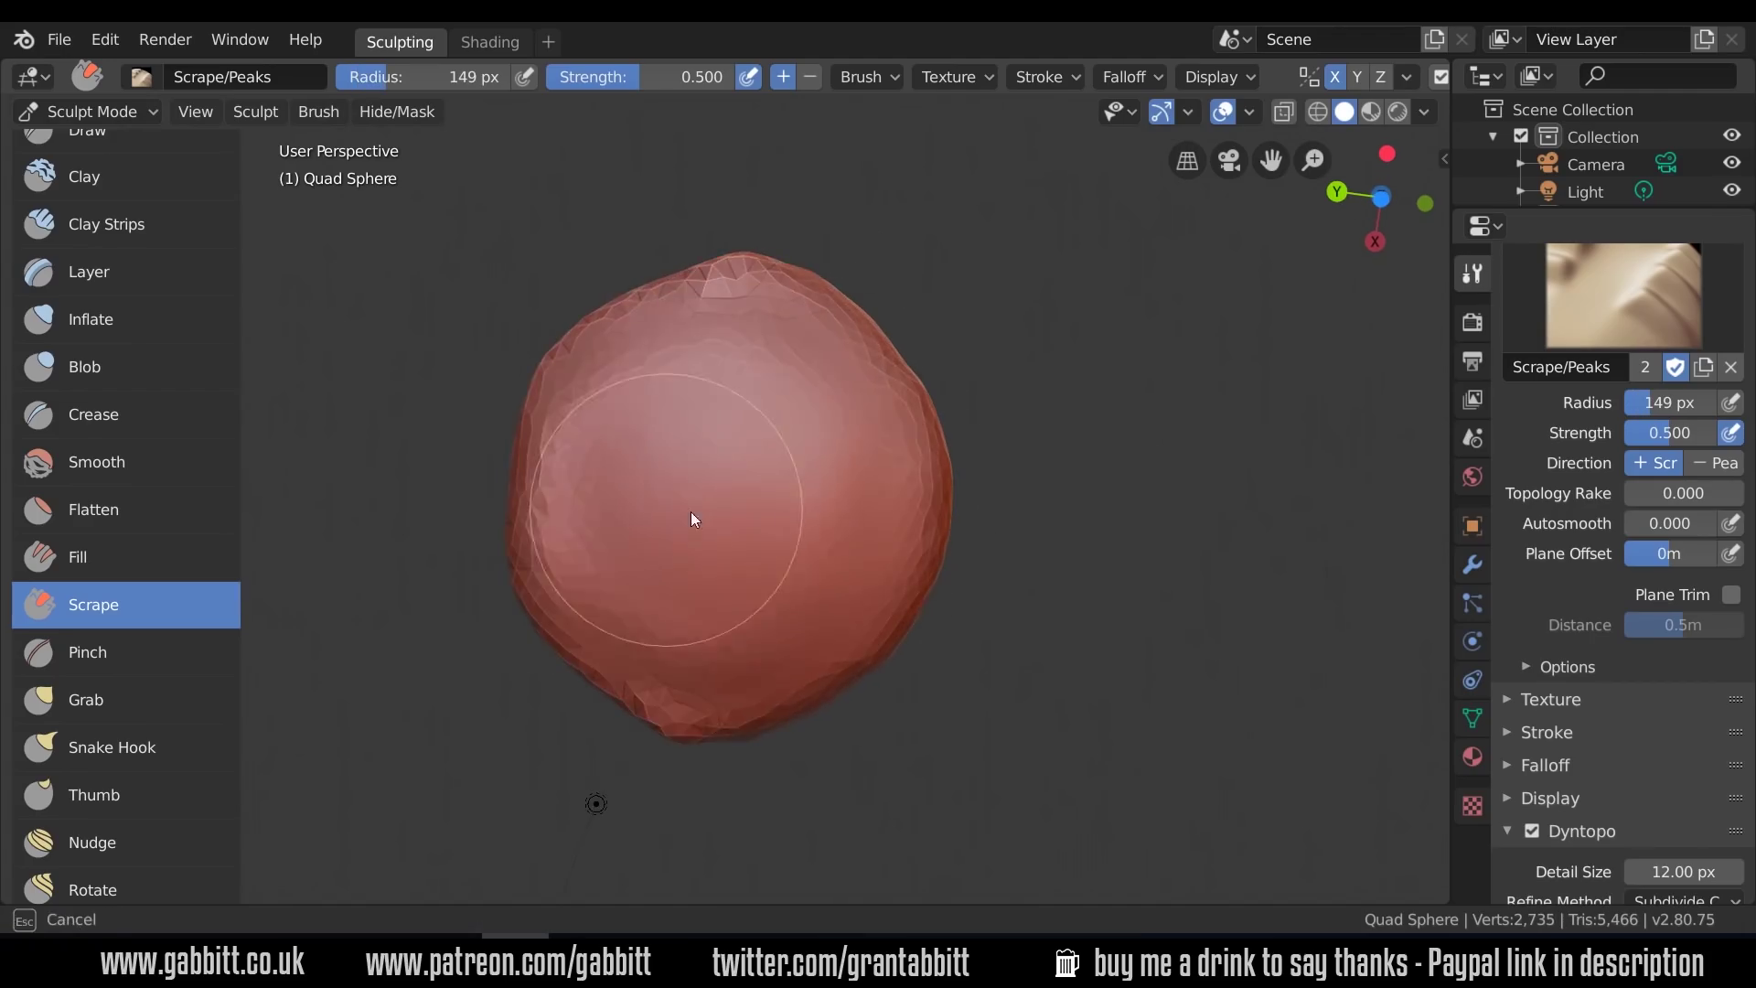
# Build up rough vertical and horizontal ridges around the stone's sides with the Clay Strips brush at 93 px radius
pyautogui.moveTo(691, 519); pyautogui.dragTo(1099, 670, button='middle')
pyautogui.scroll(1, 223, 256)
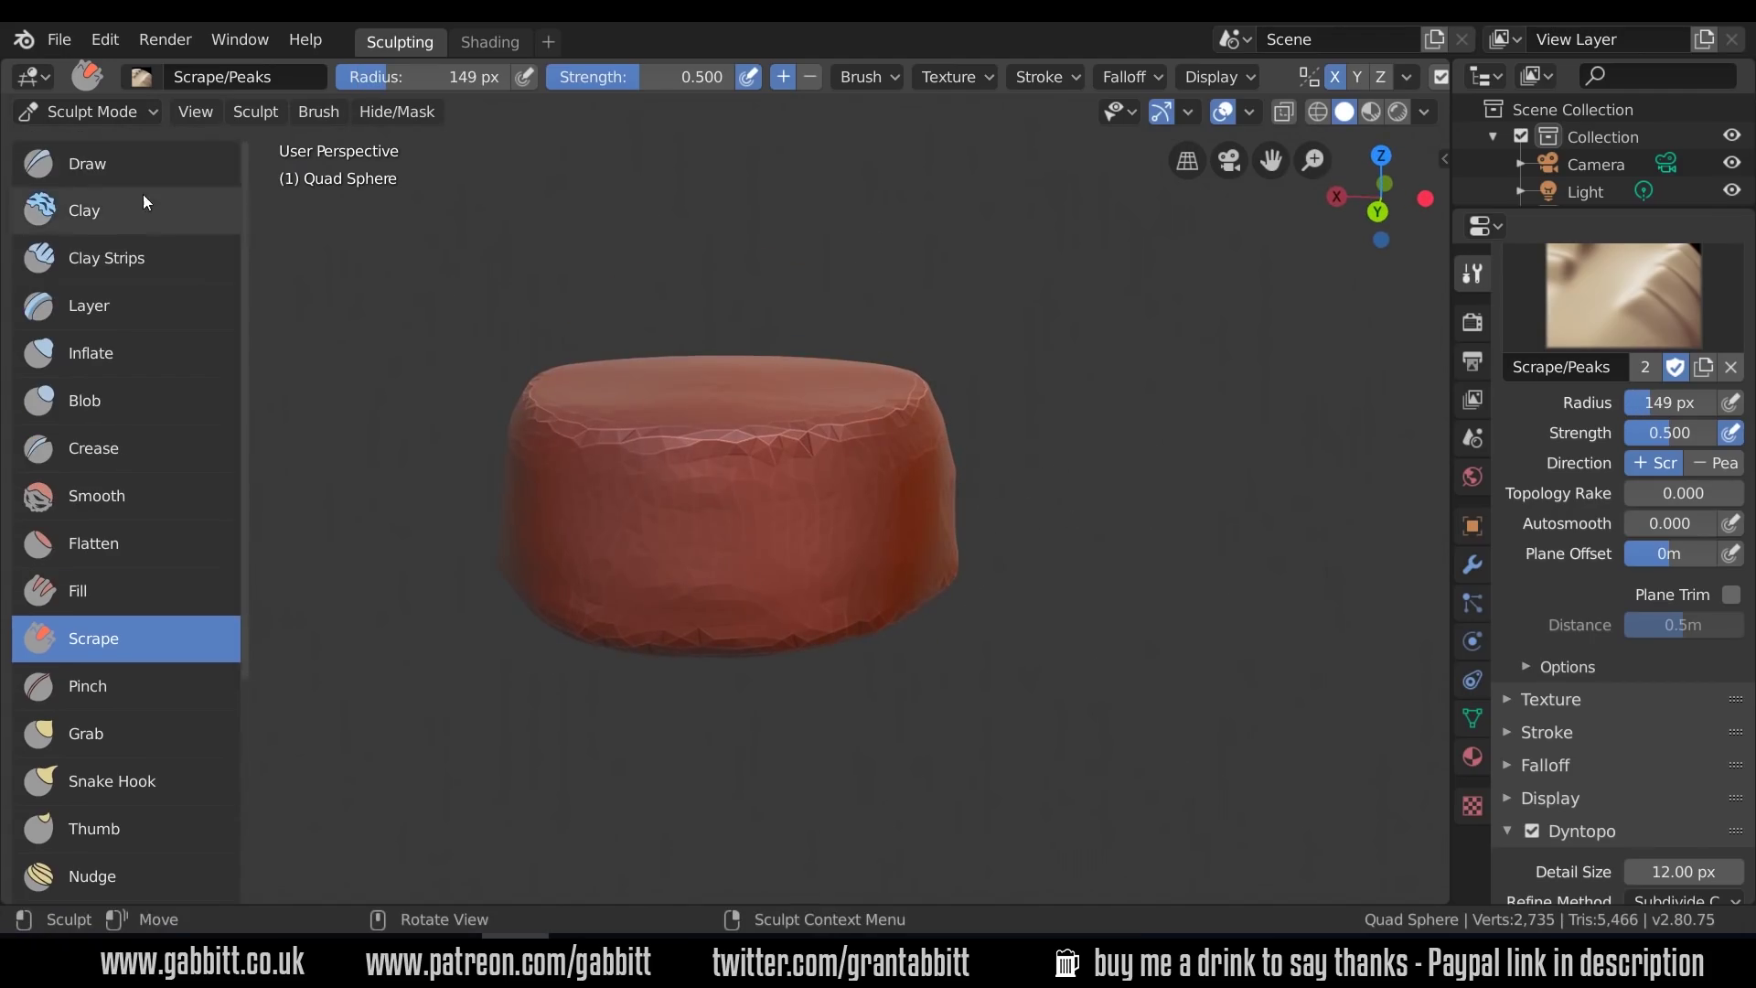
pyautogui.click(138, 258)
pyautogui.press('f')
pyautogui.moveTo(802, 506); pyautogui.dragTo(732, 509, button='middle')
pyautogui.moveTo(842, 549); pyautogui.dragTo(833, 495)
pyautogui.moveTo(833, 494); pyautogui.dragTo(769, 499, button='middle')
pyautogui.moveTo(823, 485)
pyautogui.mouseDown()
pyautogui.moveTo(878, 556)
pyautogui.moveTo(869, 539)
pyautogui.mouseUp()
pyautogui.moveTo(924, 553); pyautogui.dragTo(849, 565, button='middle')
pyautogui.moveTo(848, 565); pyautogui.dragTo(874, 484)
pyautogui.moveTo(901, 512); pyautogui.dragTo(845, 526, button='middle')
pyautogui.moveTo(844, 526); pyautogui.dragTo(855, 595)
pyautogui.moveTo(924, 567); pyautogui.dragTo(792, 580, button='middle')
pyautogui.moveTo(791, 558); pyautogui.dragTo(806, 589)
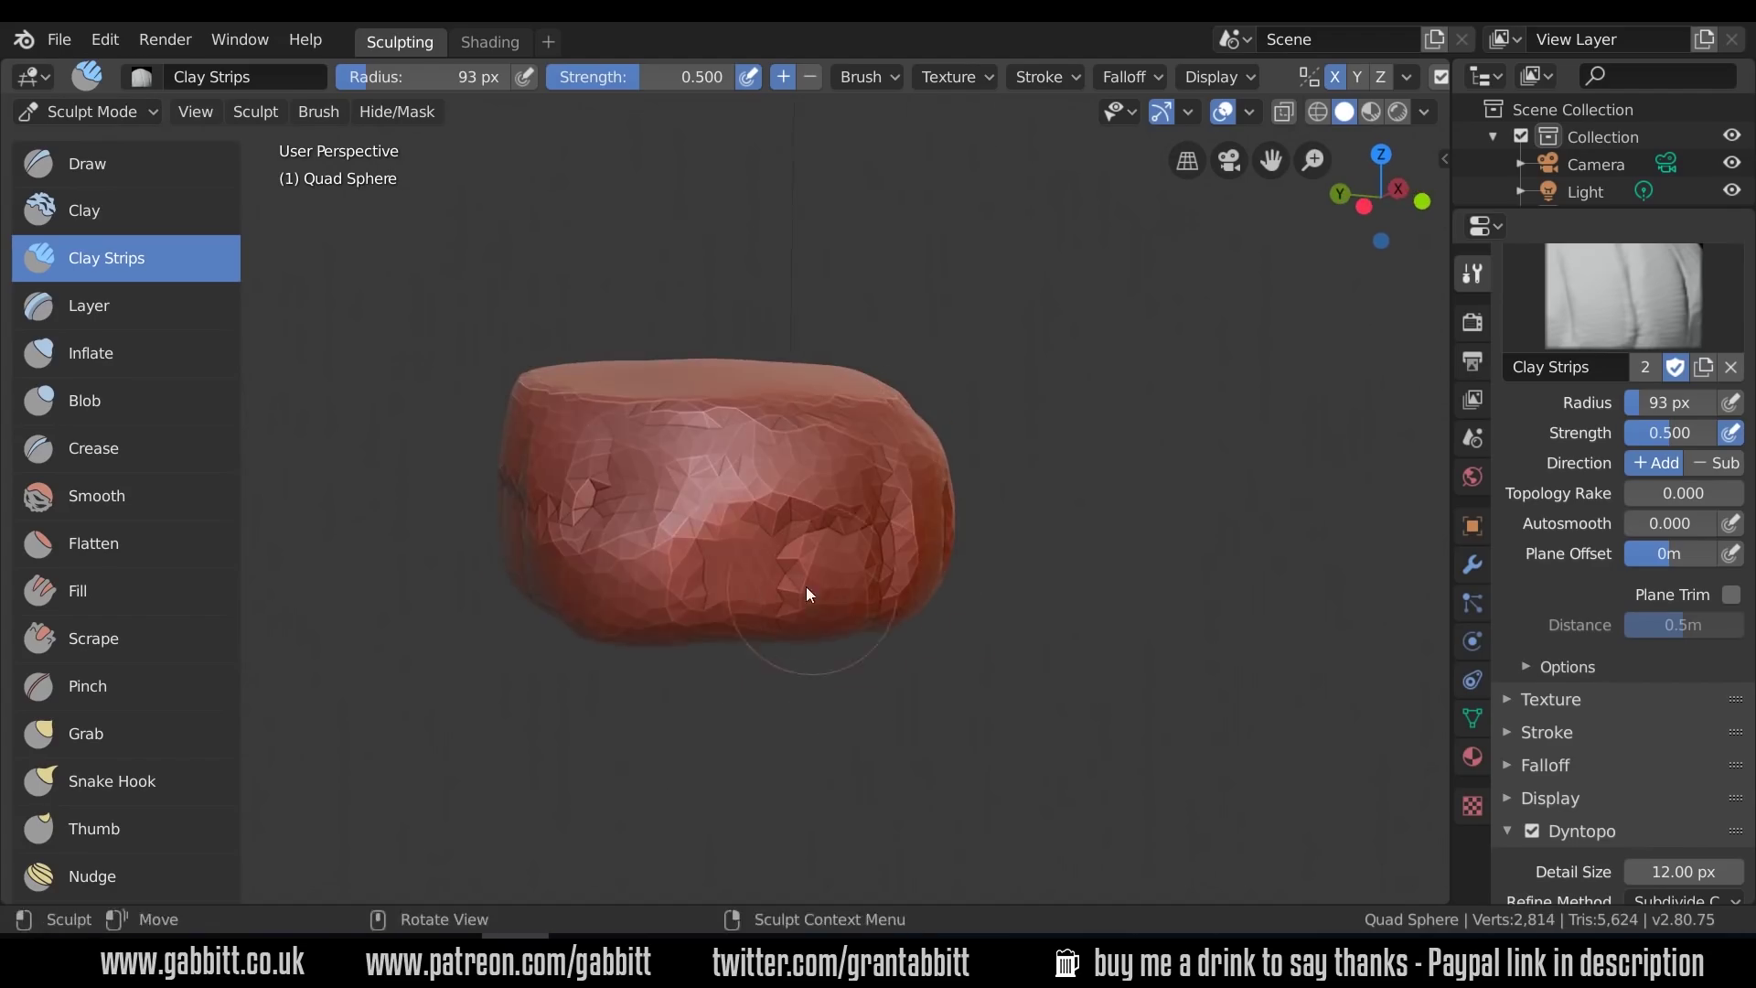
pyautogui.moveTo(846, 567); pyautogui.dragTo(777, 595, button='middle')
pyautogui.moveTo(785, 553); pyautogui.dragTo(795, 512)
pyautogui.moveTo(814, 306)
pyautogui.mouseDown(button='middle')
pyautogui.moveTo(743, 350)
pyautogui.moveTo(805, 311)
pyautogui.mouseUp(button='middle')
pyautogui.moveTo(714, 503); pyautogui.dragTo(718, 613)
pyautogui.moveTo(760, 765); pyautogui.dragTo(796, 759, button='middle')
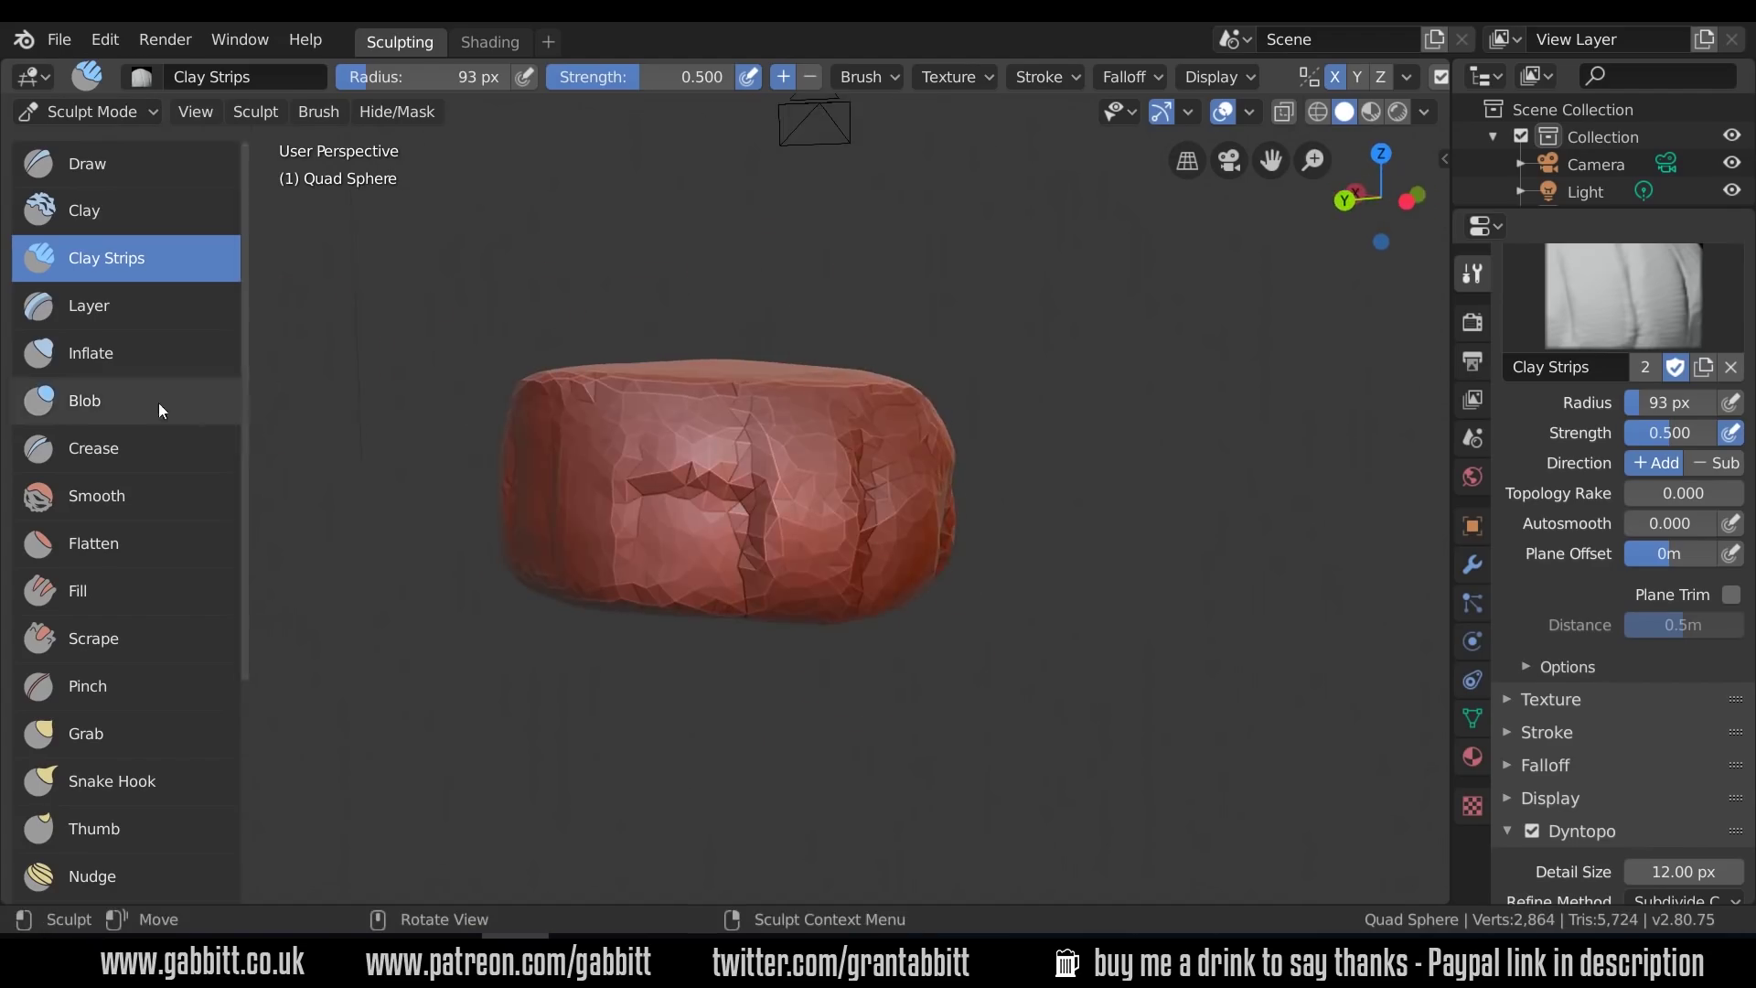
pyautogui.moveTo(746, 631); pyautogui.dragTo(832, 622, button='middle')
pyautogui.moveTo(668, 476); pyautogui.dragTo(645, 772)
pyautogui.moveTo(646, 780)
pyautogui.mouseDown(button='middle')
pyautogui.moveTo(594, 355)
pyautogui.moveTo(655, 483)
pyautogui.mouseUp(button='middle')
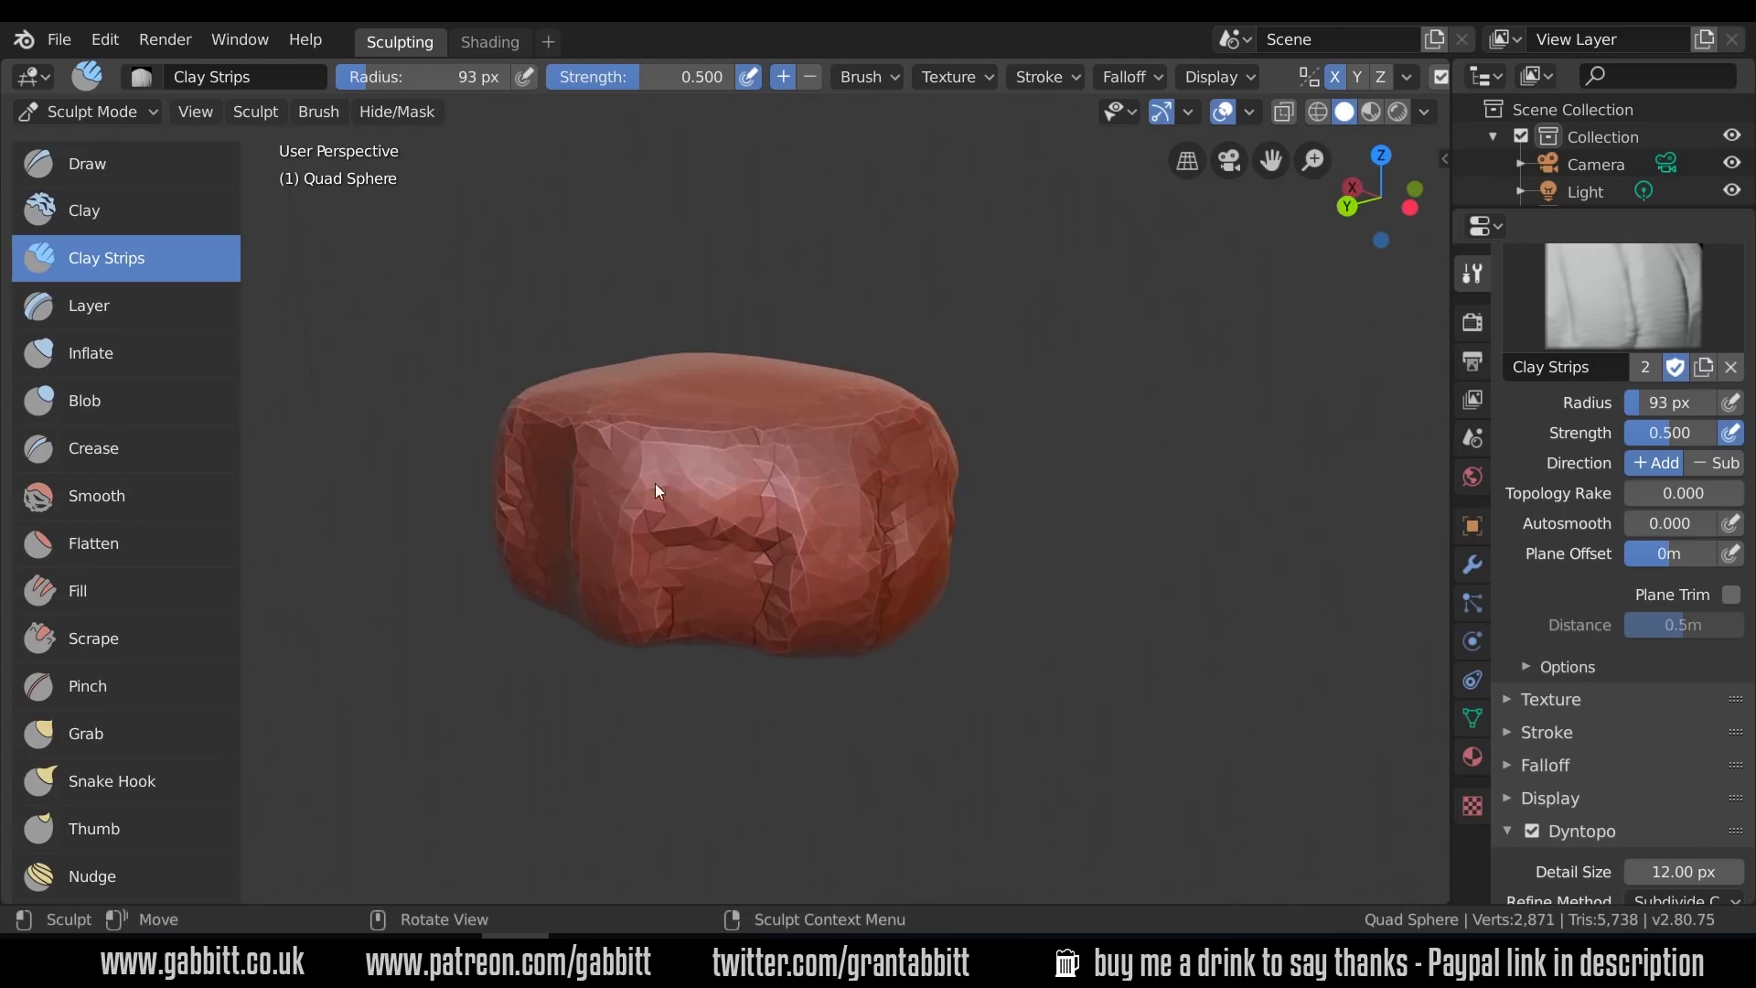
# Carve cracks between the ridges around the stone's sides with the Crease brush at 59 px radius
pyautogui.click(93, 448)
pyautogui.moveTo(779, 492); pyautogui.dragTo(882, 482, button='middle')
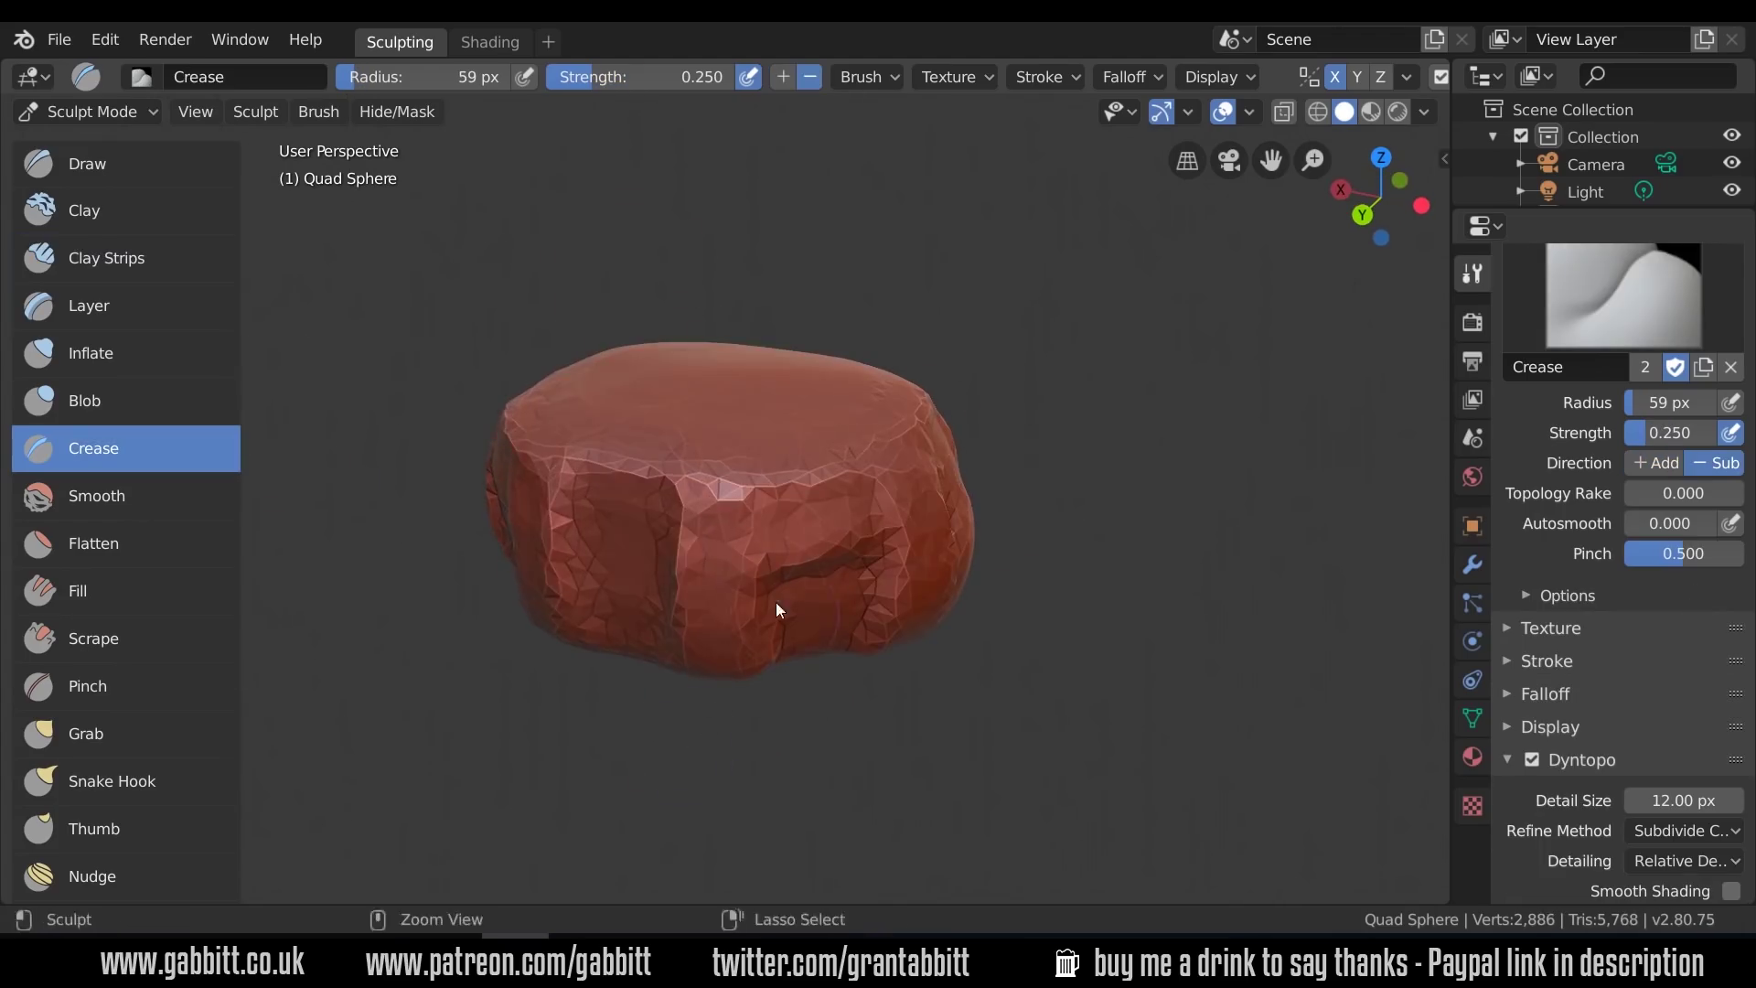
pyautogui.keyDown('ctrl'); pyautogui.moveTo(762, 554); pyautogui.dragTo(766, 489); pyautogui.keyUp('ctrl')
pyautogui.moveTo(800, 505); pyautogui.dragTo(759, 465, button='middle')
pyautogui.moveTo(657, 540); pyautogui.dragTo(658, 421)
pyautogui.moveTo(901, 540)
pyautogui.mouseDown(button='middle')
pyautogui.moveTo(849, 574)
pyautogui.moveTo(792, 553)
pyautogui.mouseUp(button='middle')
pyautogui.moveTo(697, 627); pyautogui.dragTo(701, 611)
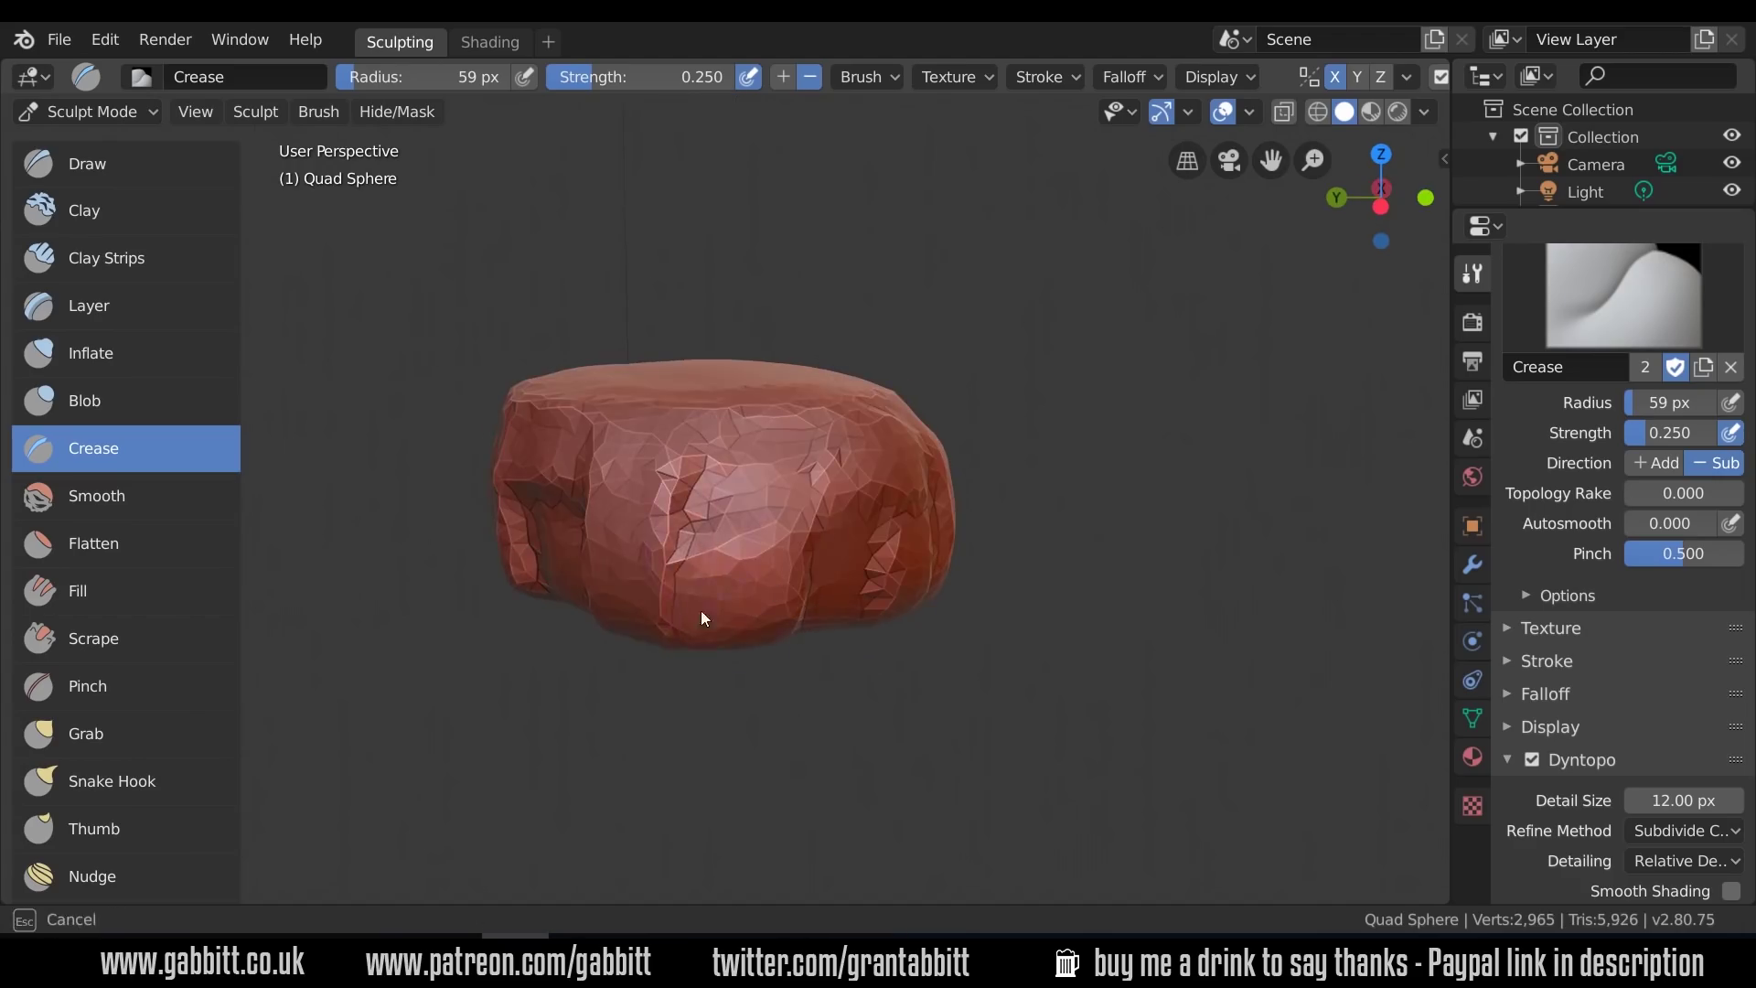
pyautogui.moveTo(761, 524); pyautogui.dragTo(805, 515)
pyautogui.moveTo(786, 485); pyautogui.dragTo(605, 492, button='middle')
pyautogui.moveTo(743, 501); pyautogui.dragTo(833, 423, button='middle')
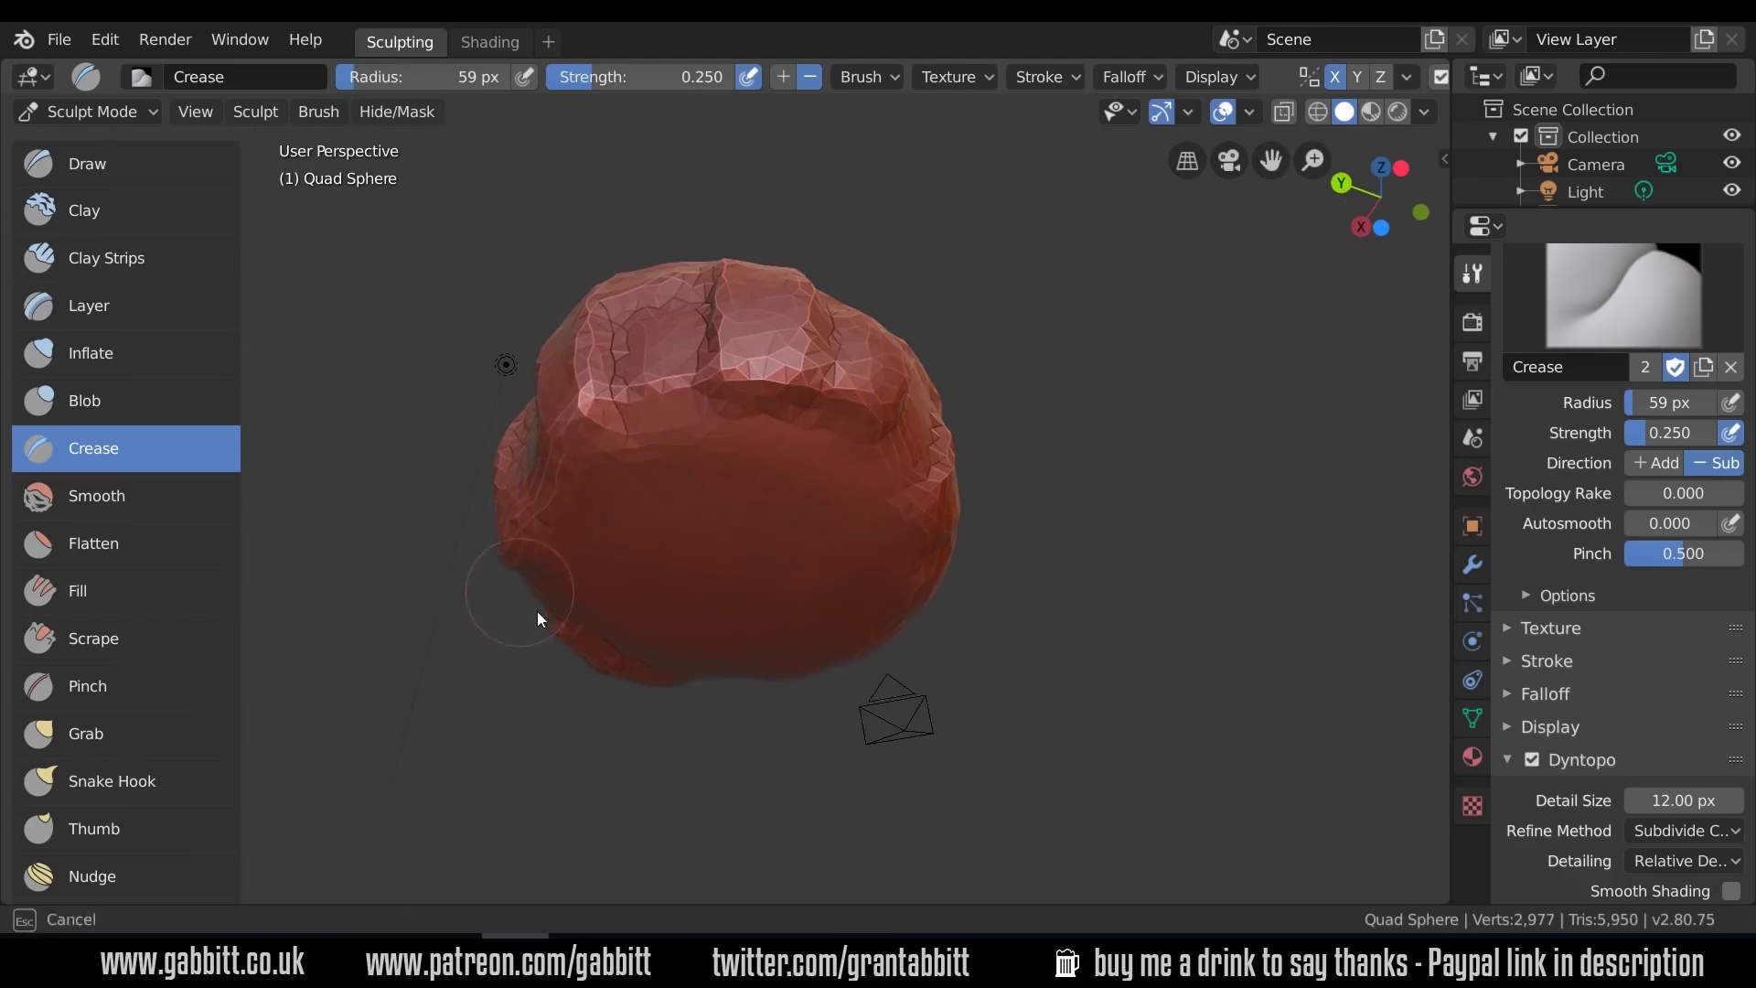
pyautogui.moveTo(536, 611); pyautogui.dragTo(717, 565, button='middle')
pyautogui.moveTo(871, 505)
pyautogui.mouseDown(button='middle')
pyautogui.moveTo(805, 557)
pyautogui.moveTo(748, 446)
pyautogui.moveTo(882, 534)
pyautogui.moveTo(835, 521)
pyautogui.mouseUp(button='middle')
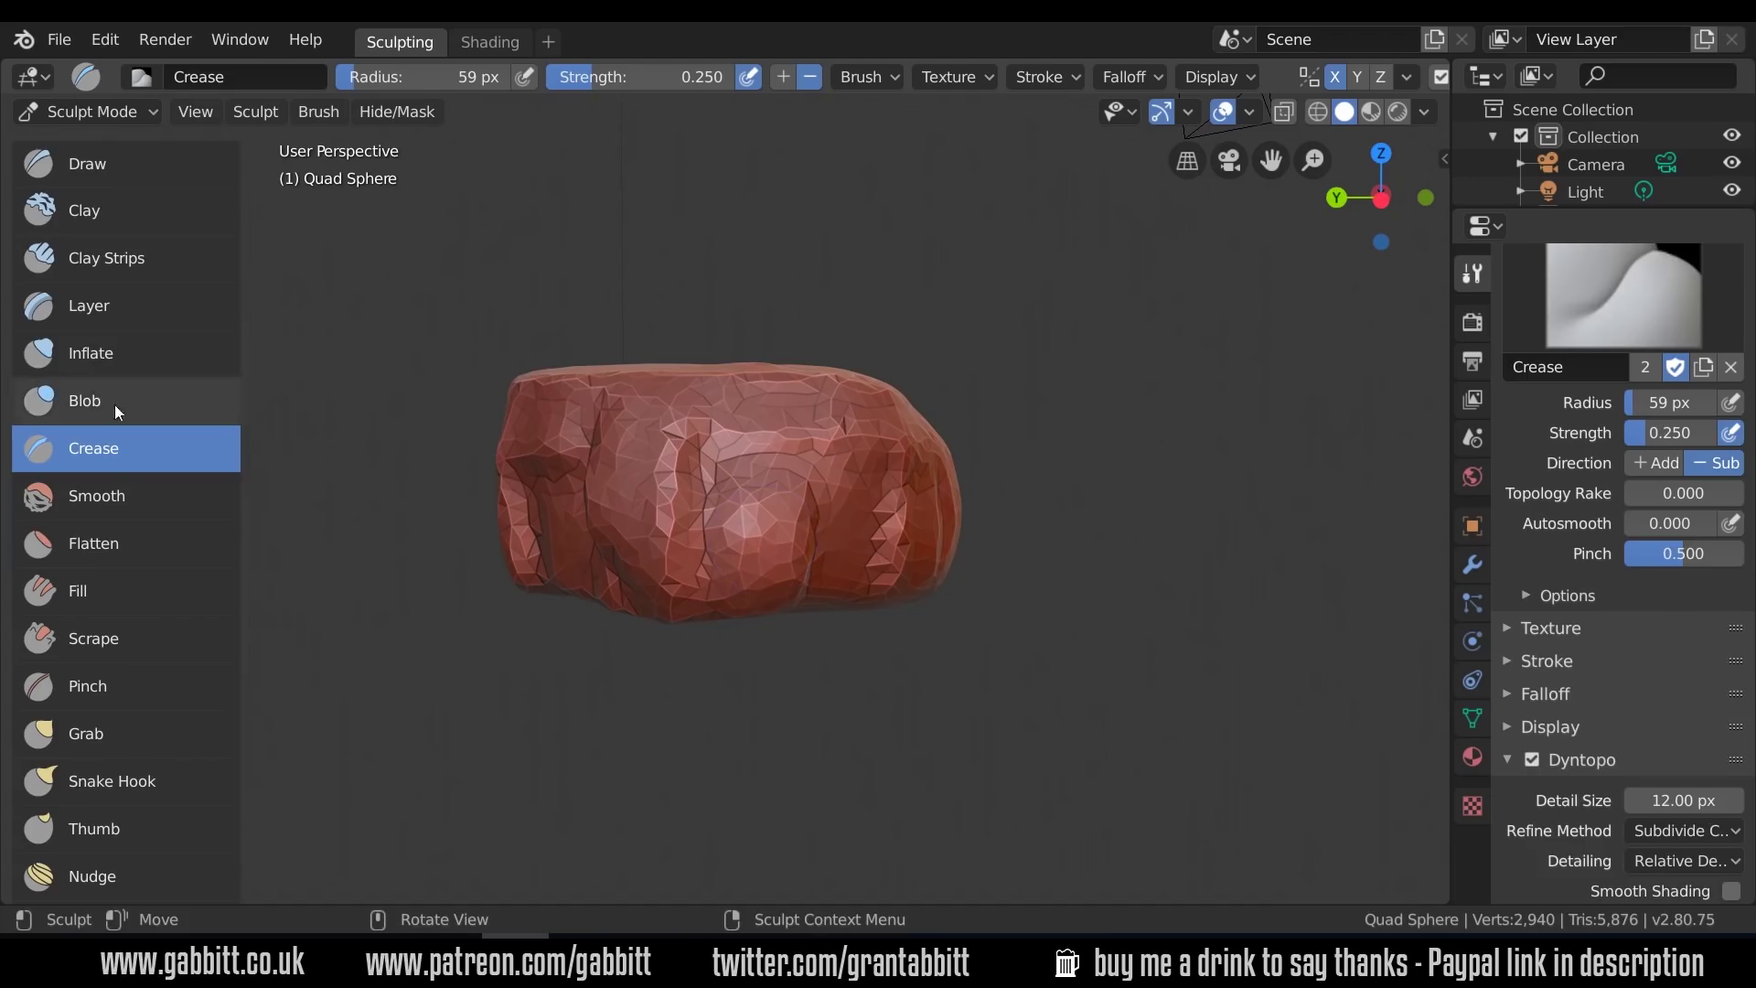
# Flatten the bulging areas between the cracks on the stone's sides with the Flatten brush at 59 px
pyautogui.click(92, 544)
pyautogui.moveTo(769, 569)
pyautogui.mouseDown(button='middle')
pyautogui.moveTo(919, 613)
pyautogui.moveTo(1009, 562)
pyautogui.moveTo(988, 558)
pyautogui.mouseUp(button='middle')
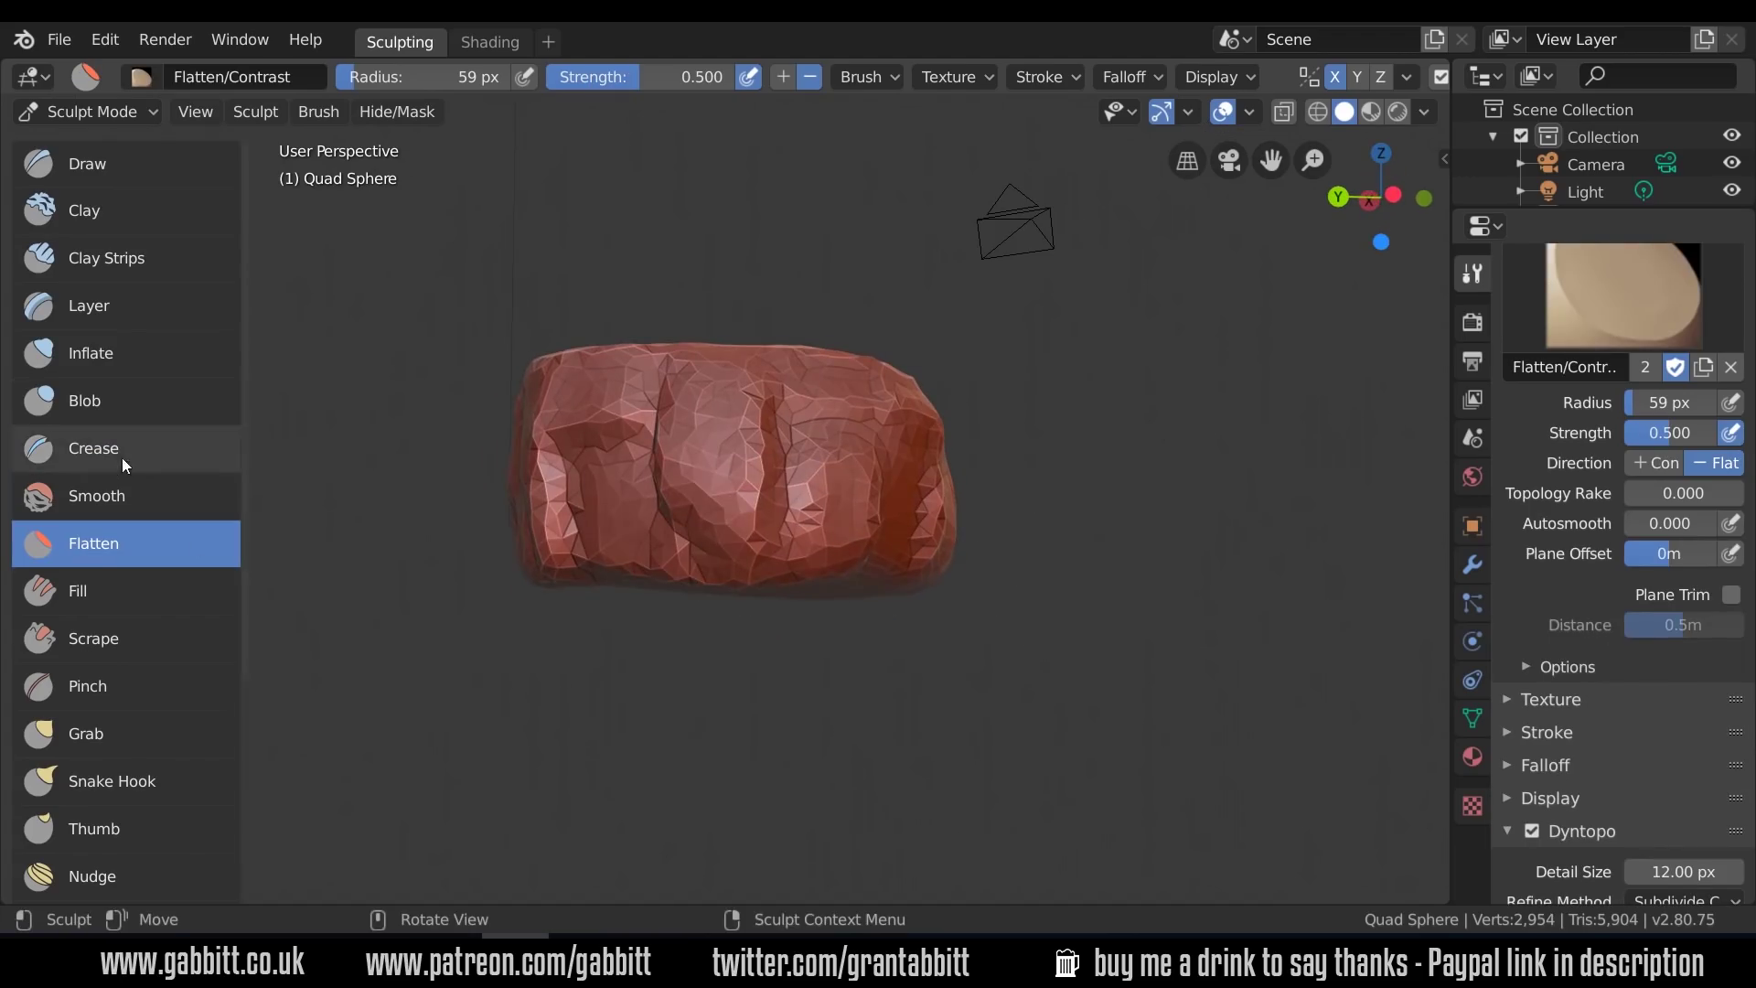
pyautogui.moveTo(705, 498); pyautogui.dragTo(722, 422)
pyautogui.moveTo(805, 522); pyautogui.dragTo(983, 585, button='middle')
pyautogui.moveTo(723, 485); pyautogui.dragTo(732, 540)
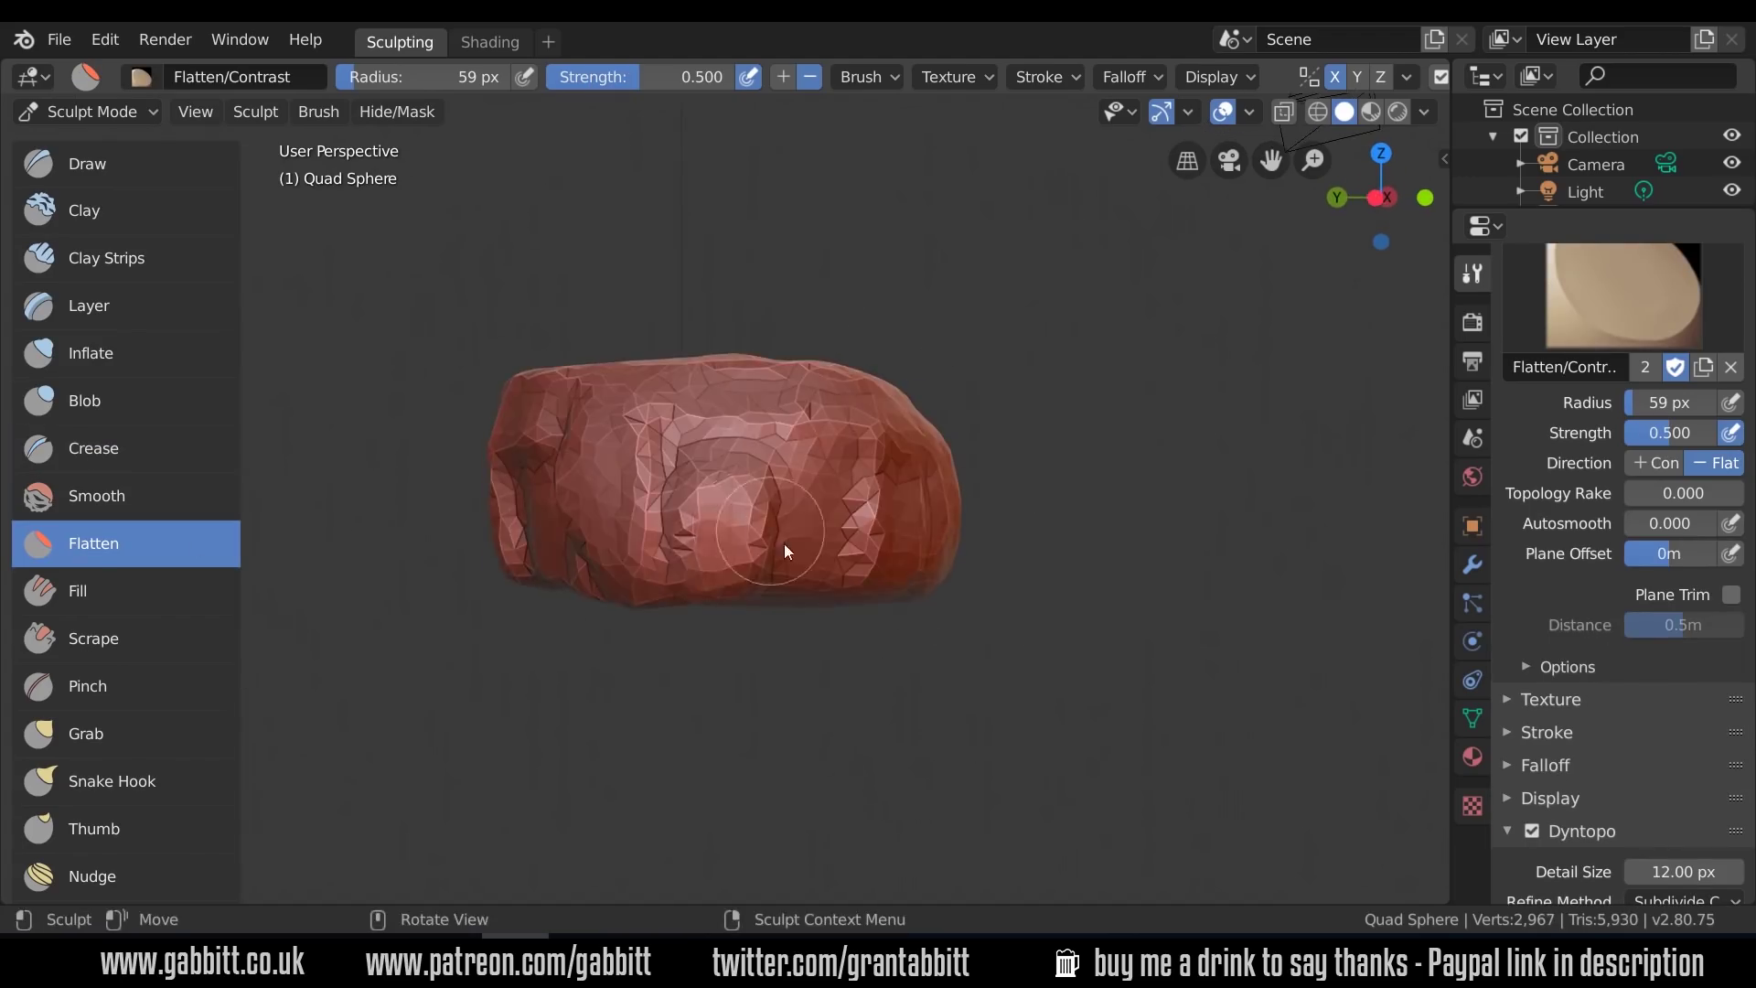
pyautogui.moveTo(783, 543); pyautogui.dragTo(717, 578, button='middle')
# Deepen the cracks around the stone's sides with another pass of the Crease brush
pyautogui.click(93, 448)
pyautogui.moveTo(766, 428); pyautogui.dragTo(853, 563, button='middle')
pyautogui.moveTo(645, 491); pyautogui.dragTo(316, 486, button='middle')
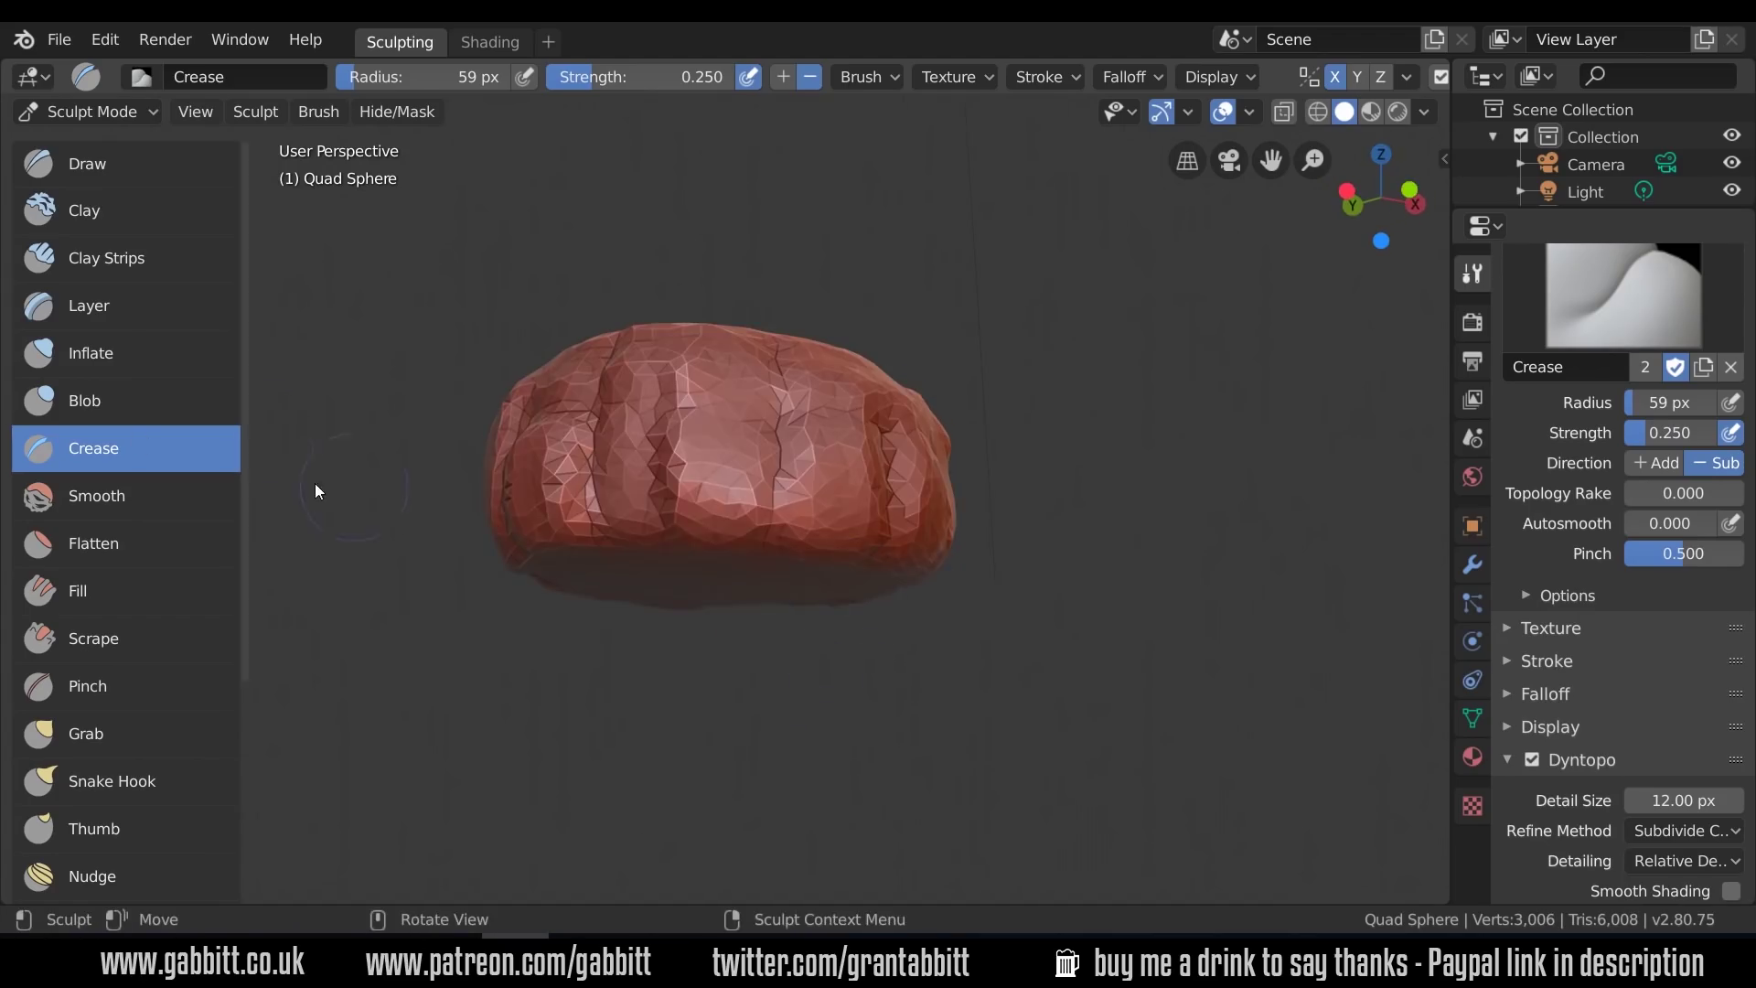
pyautogui.moveTo(827, 501); pyautogui.dragTo(986, 432, button='middle')
# Start saving the file under a new location and create a folder named testing hand painted in E:\blender stuff
pyautogui.click(61, 40)
pyautogui.click(137, 245)
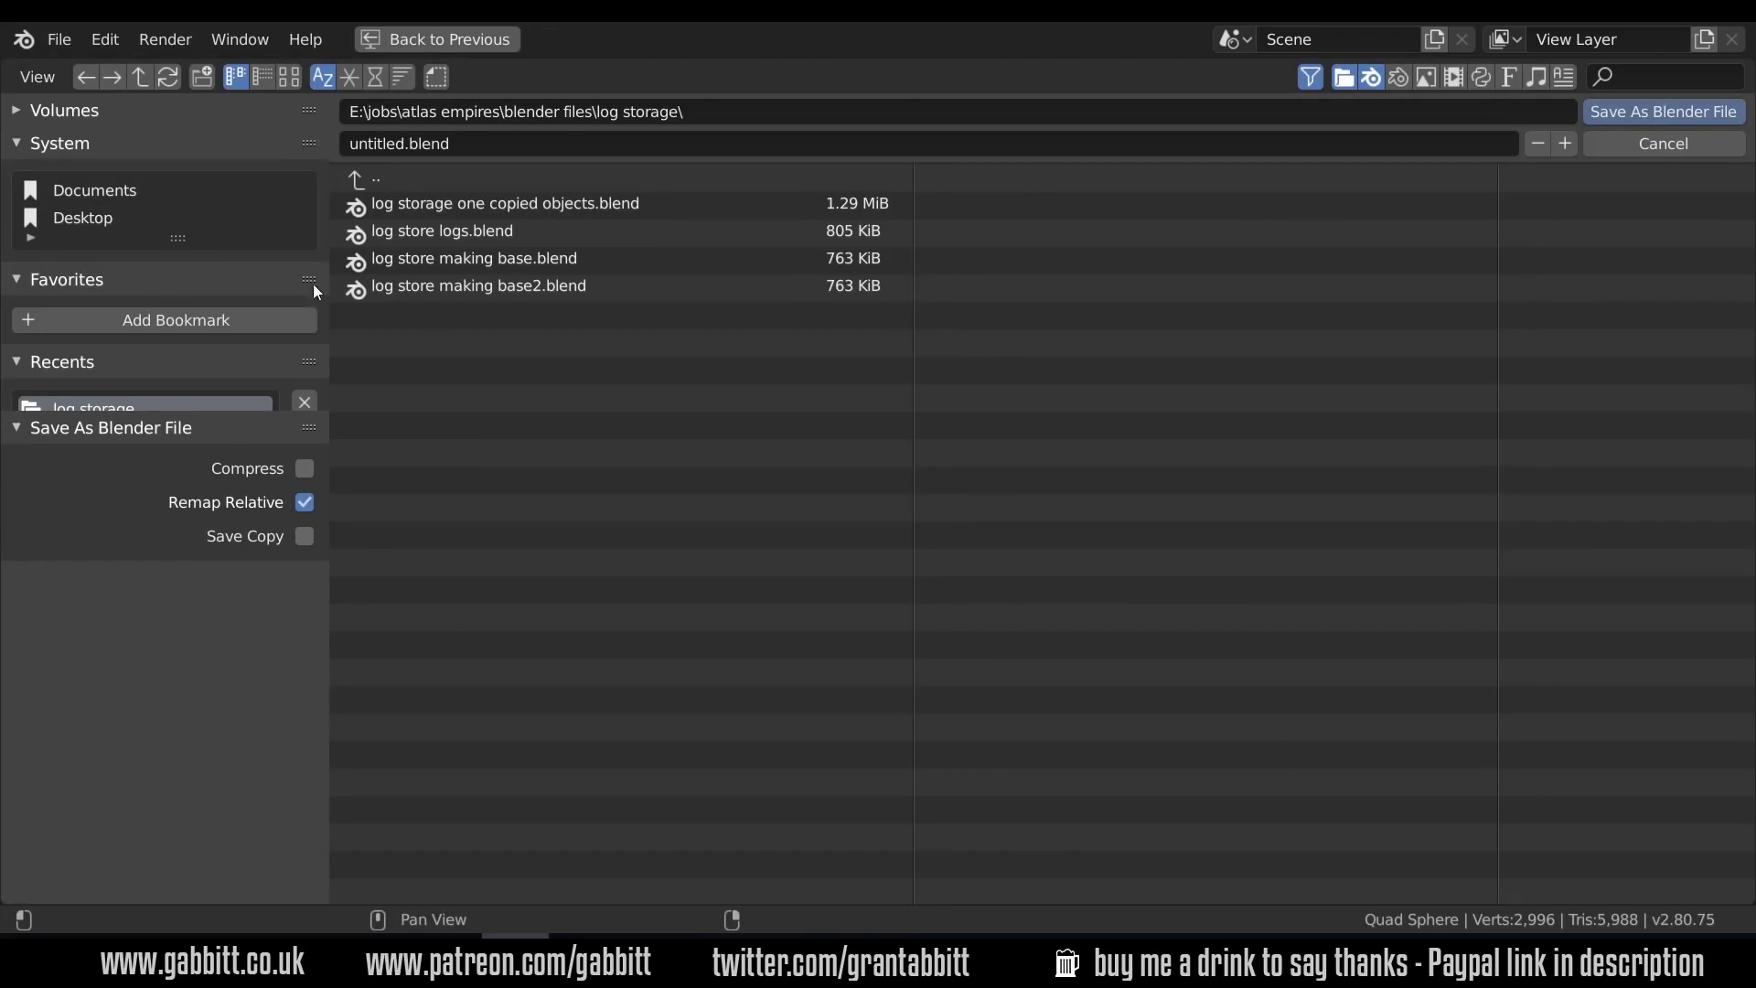
pyautogui.click(50, 111)
pyautogui.click(112, 212)
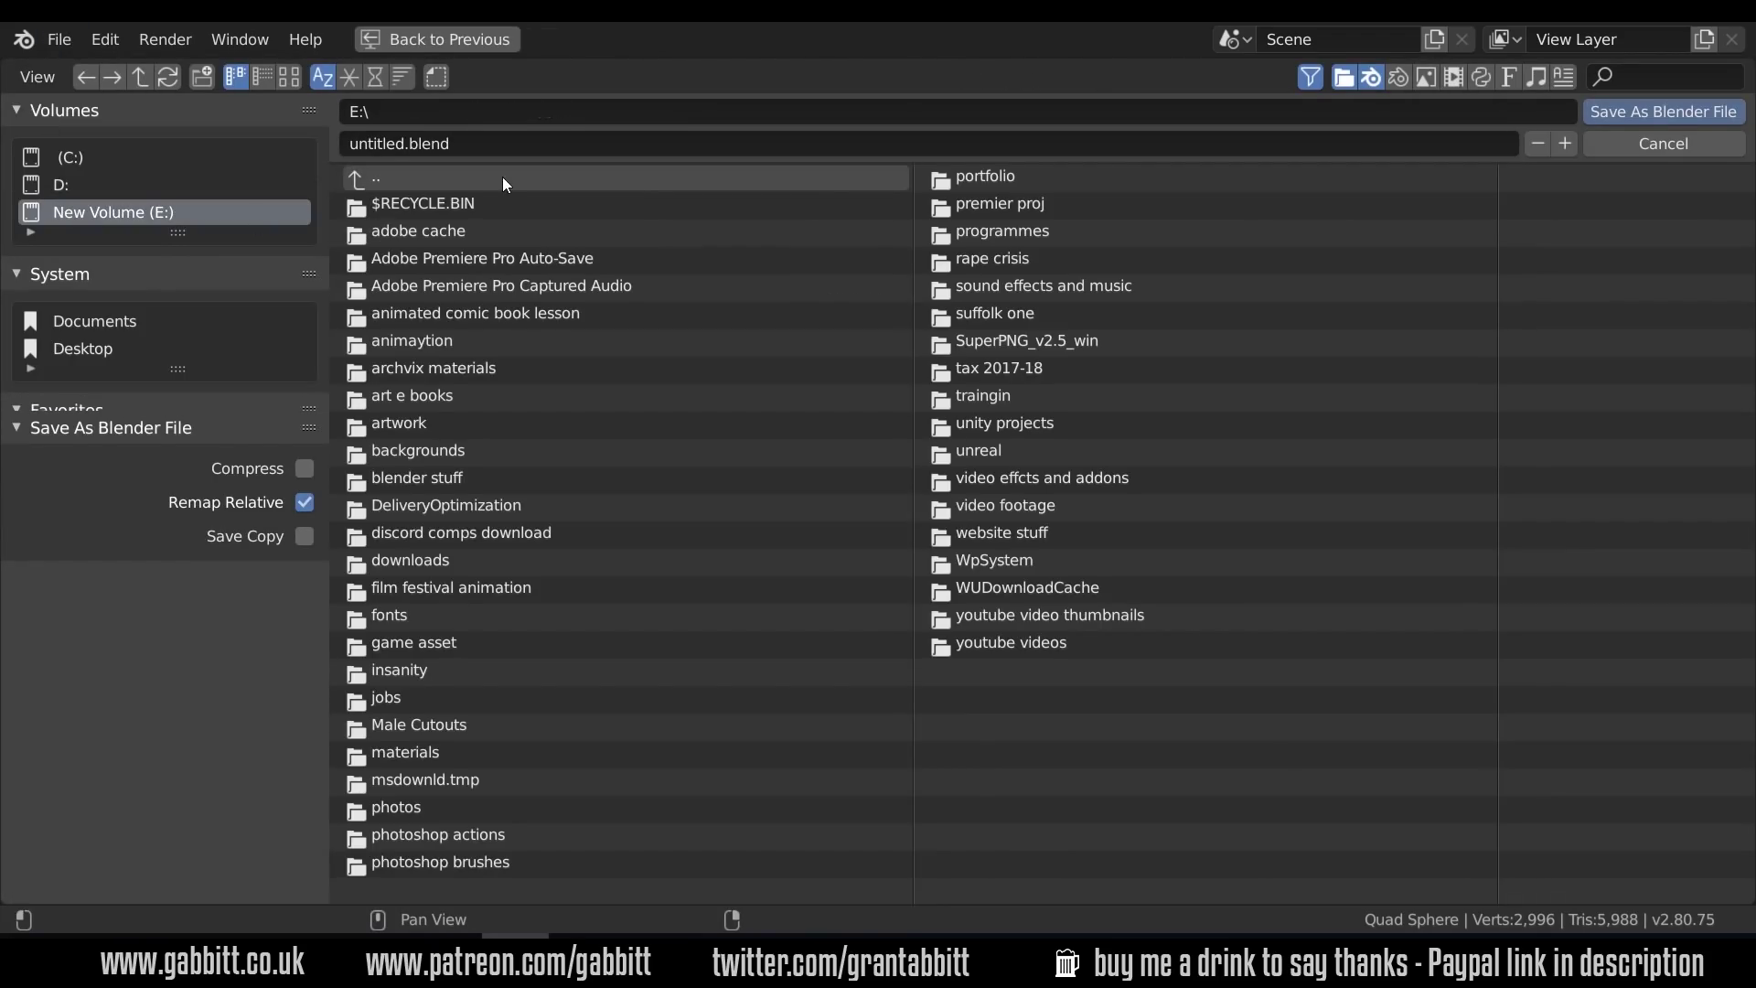
pyautogui.click(417, 481)
pyautogui.click(203, 81)
pyautogui.write('testing hand painted')
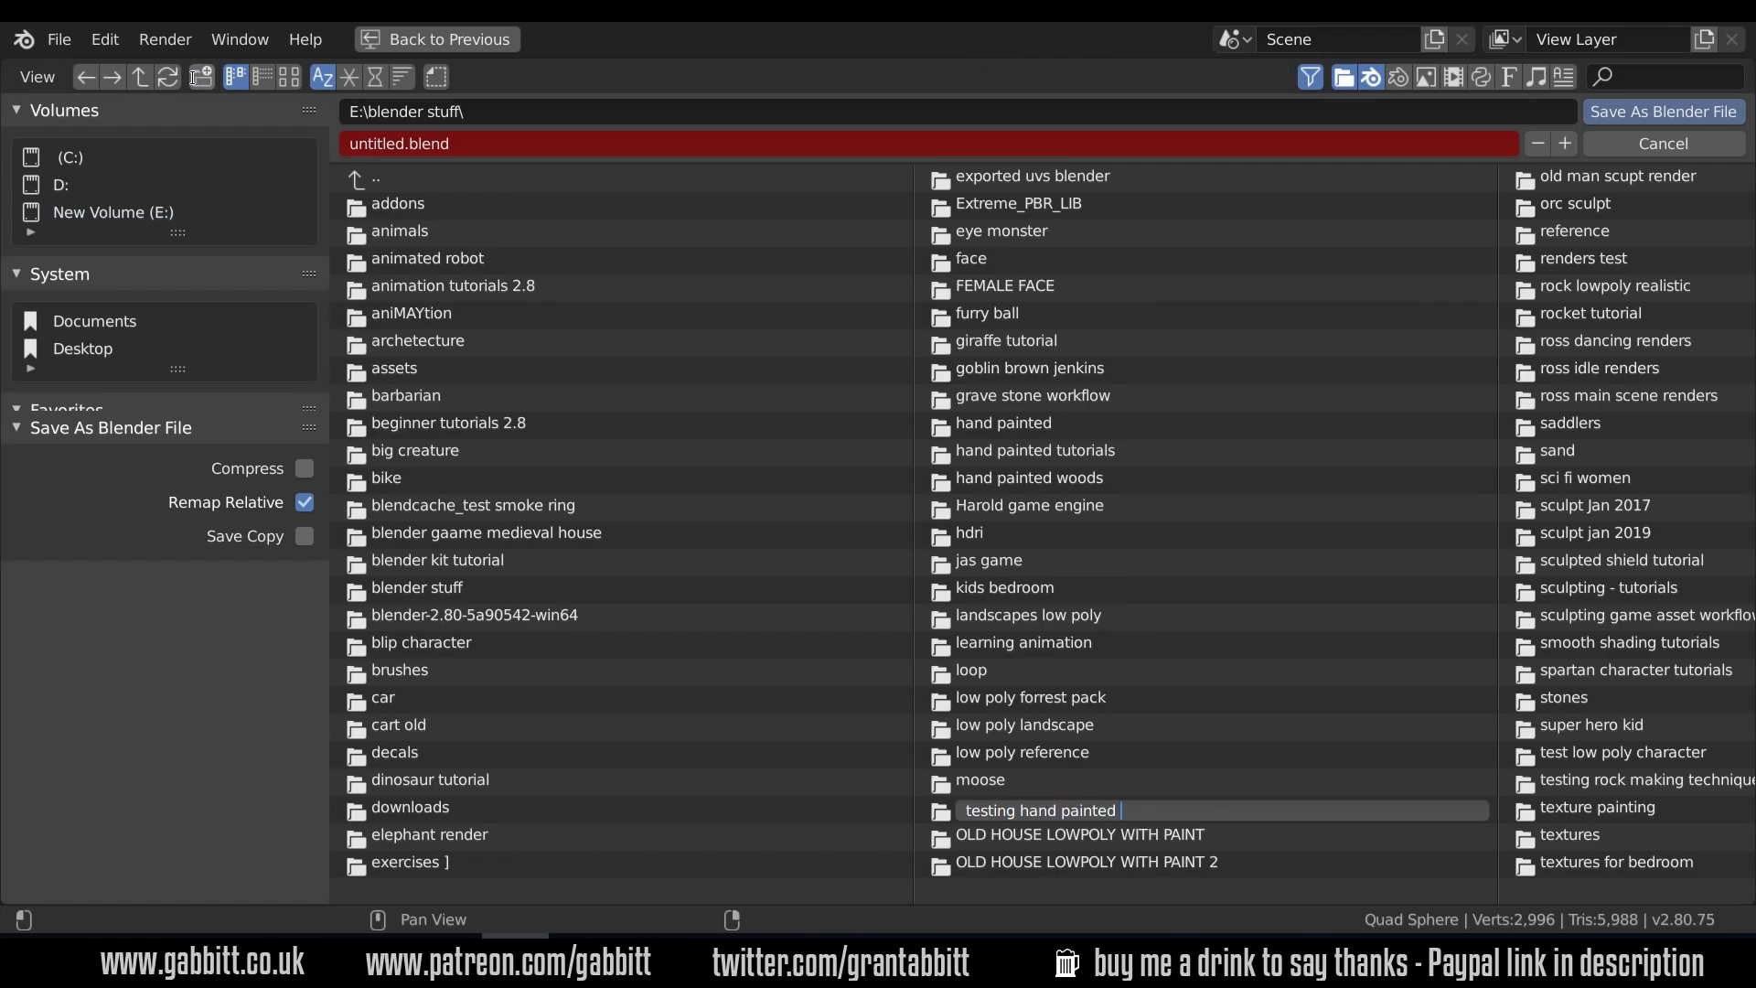
pyautogui.press('Return')
# Save the Blender file inside the testing hand painted folder
pyautogui.click(1590, 753)
pyautogui.click(500, 147)
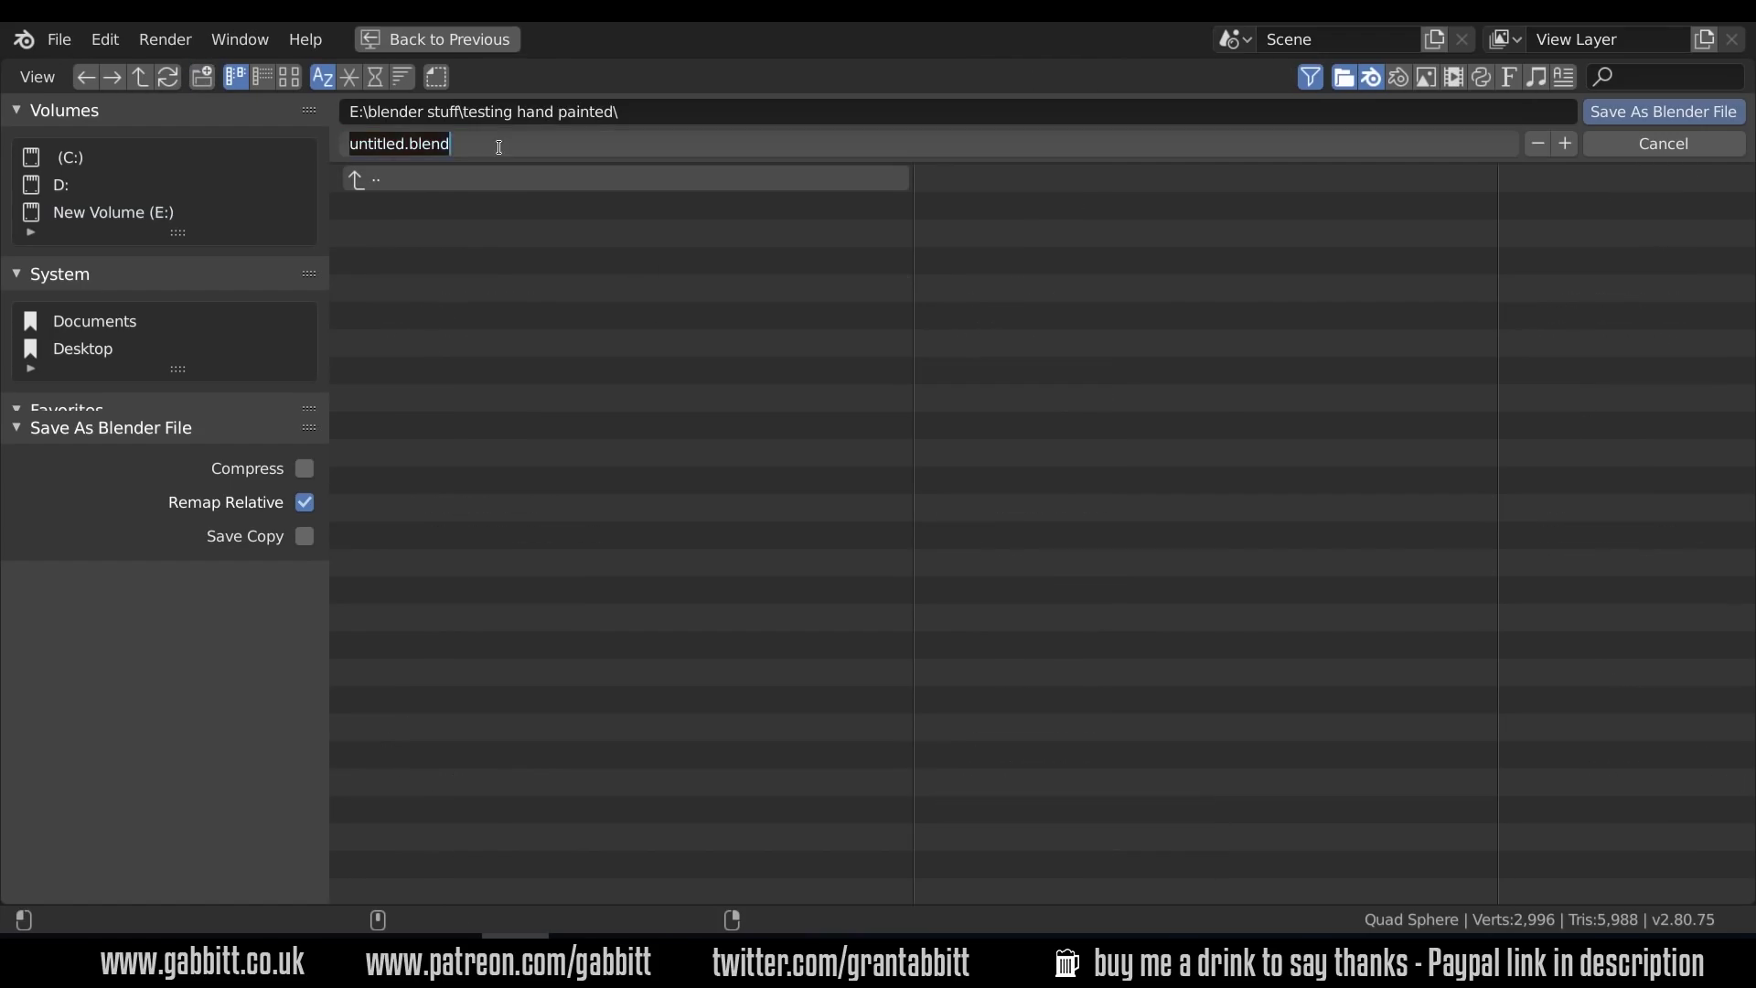
pyautogui.press('Return')
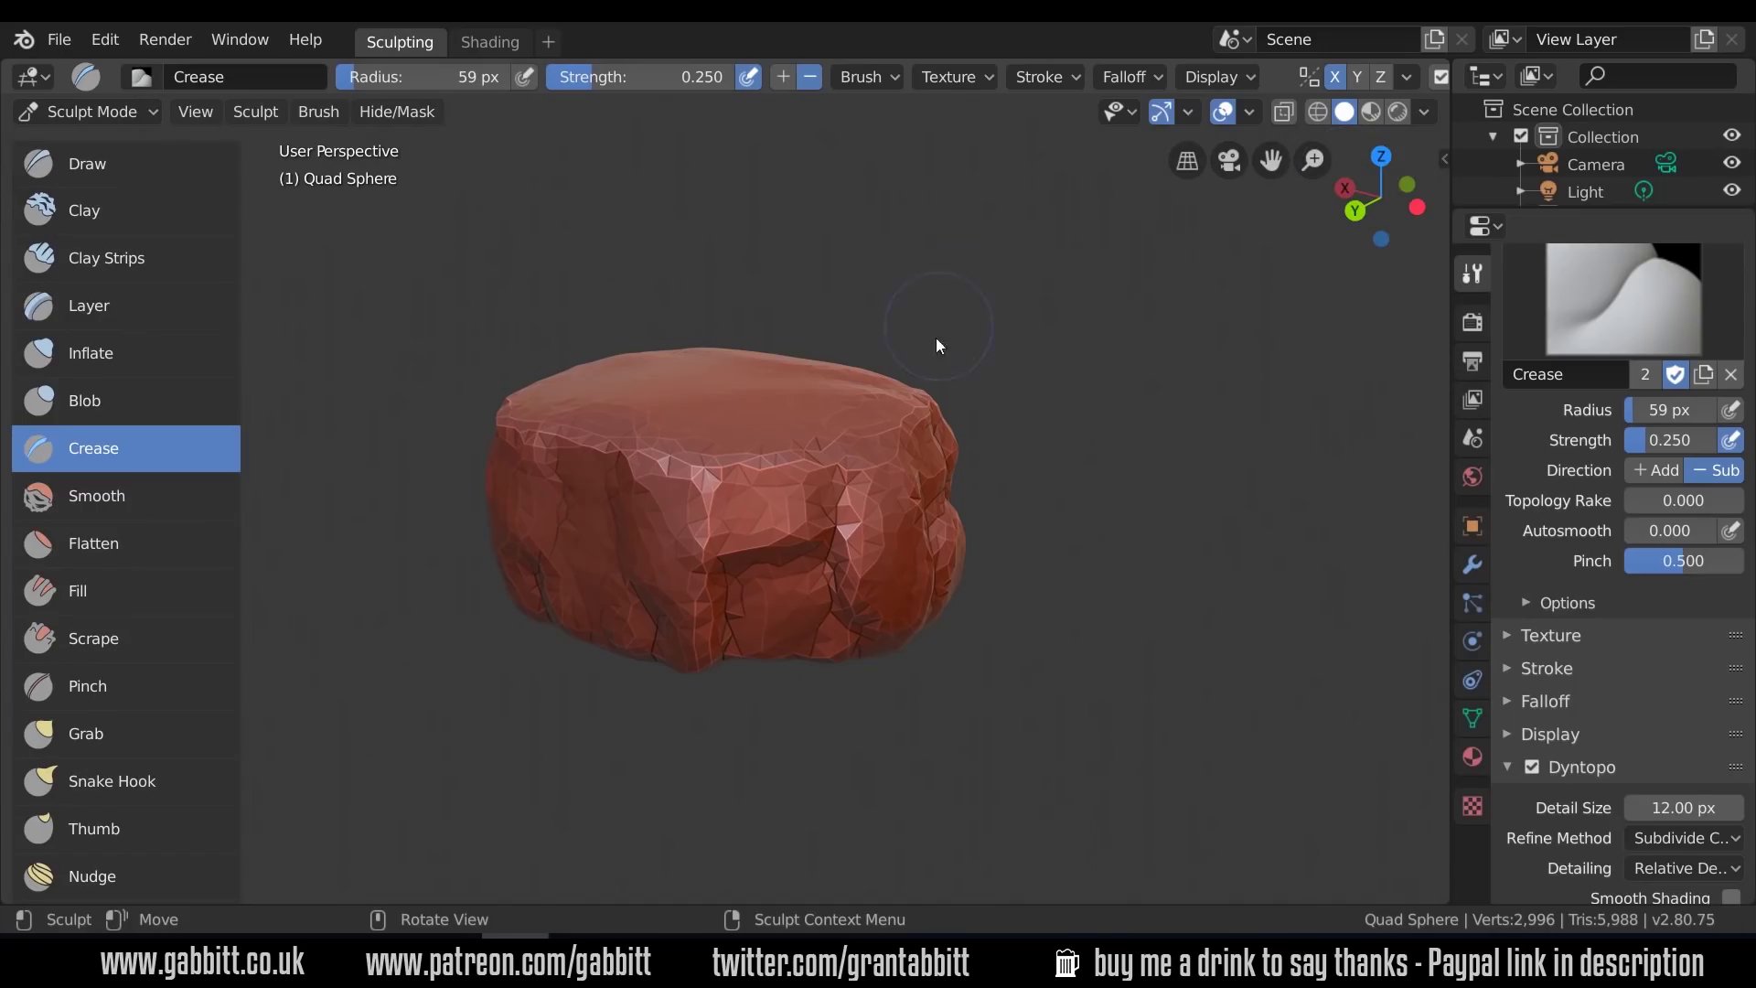
# Add the general Layout workspace
pyautogui.click(72, 43)
pyautogui.click(548, 41)
pyautogui.moveTo(470, 86)
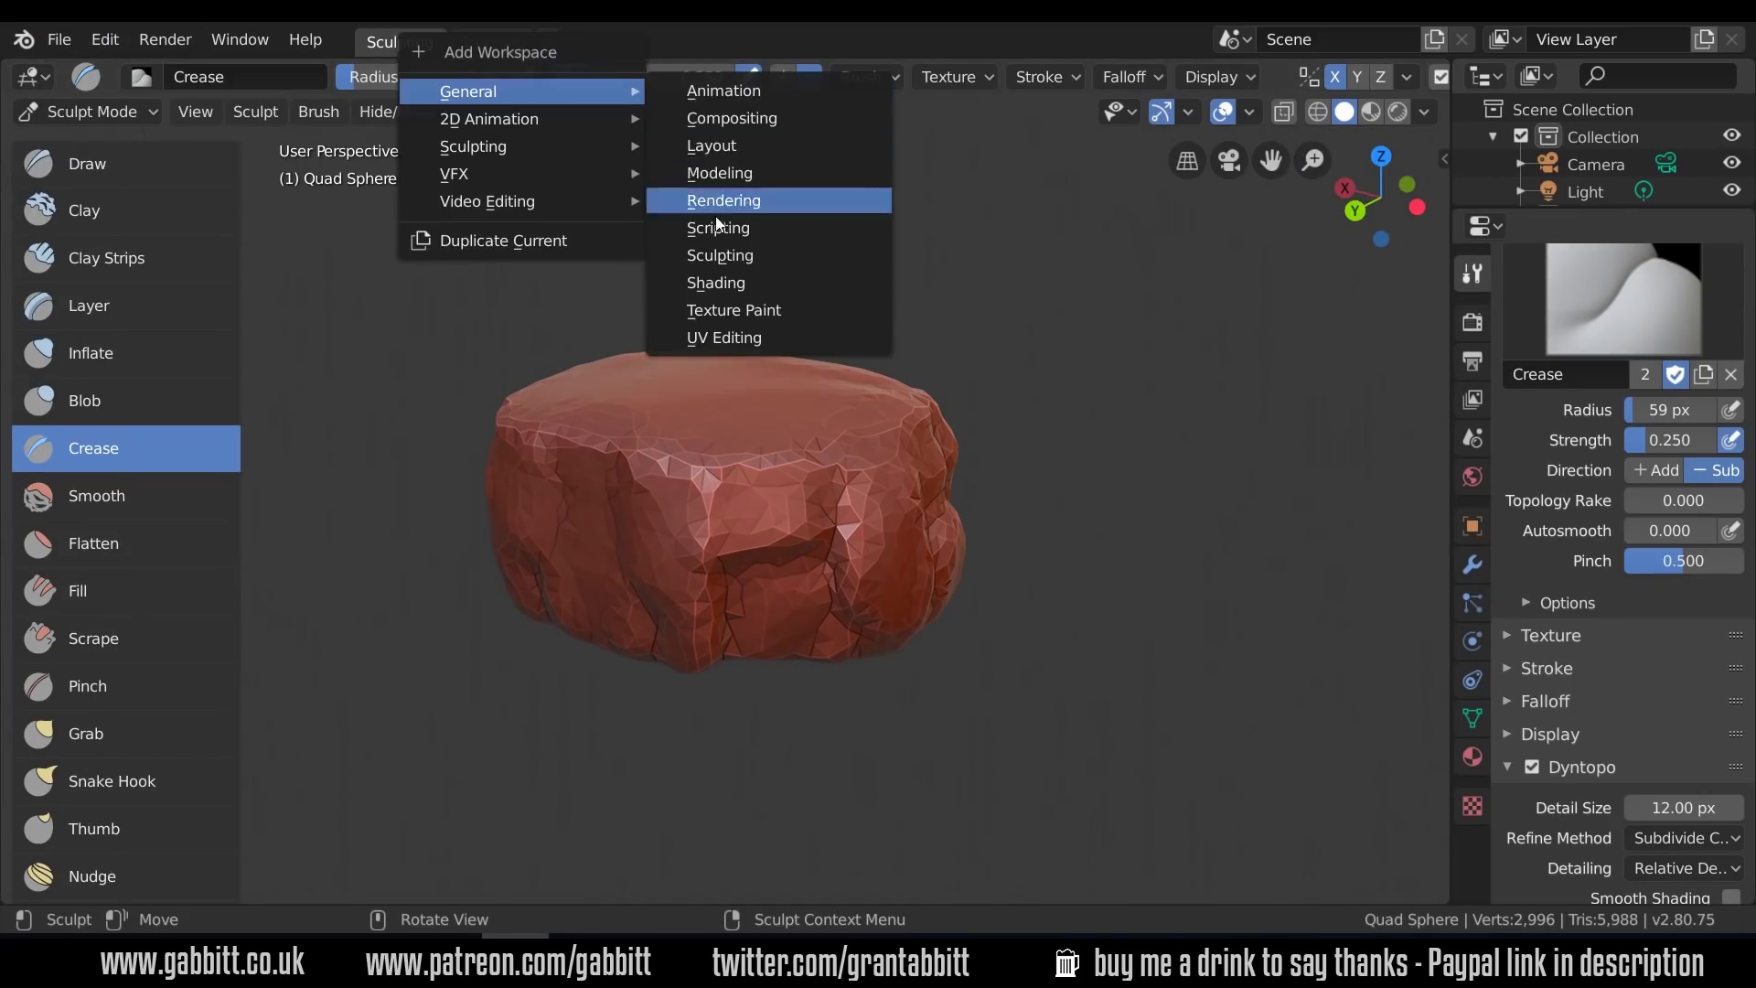
pyautogui.click(720, 145)
# Flatten the stone by scaling it along Z to about 0.786
pyautogui.press('s')
pyautogui.press('z')
pyautogui.click(831, 426)
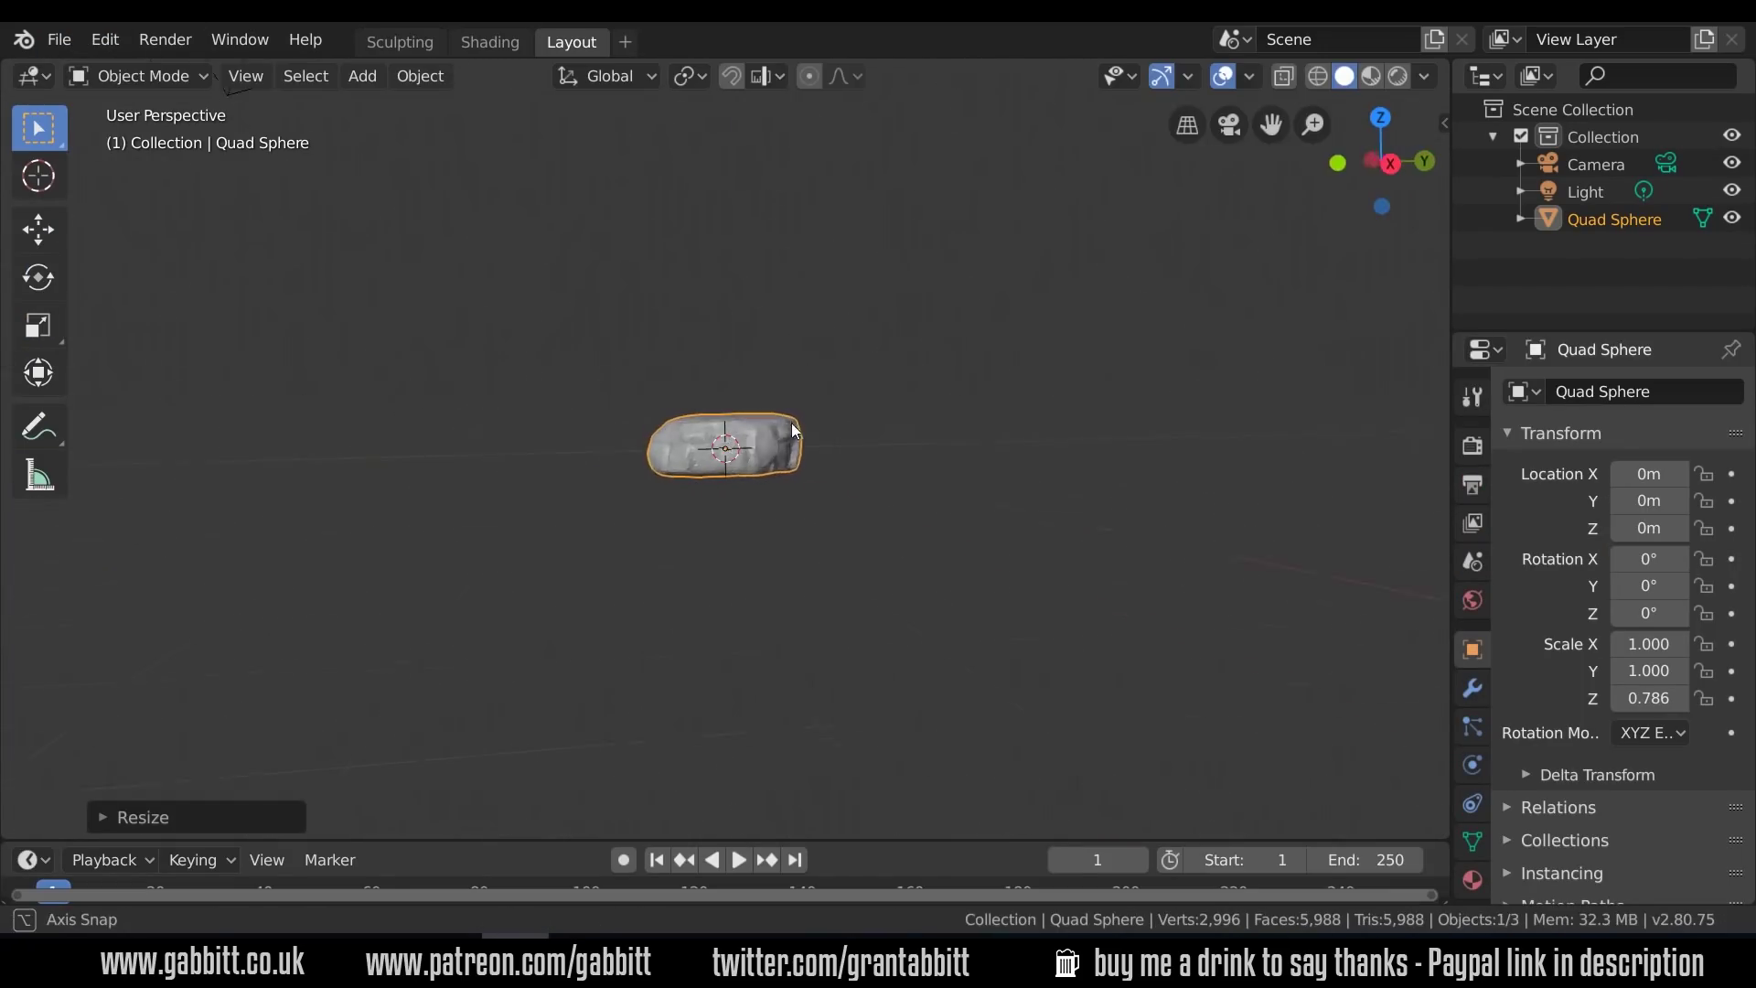
# Duplicate the stone in place and move the copy to a new collection named backup
pyautogui.moveTo(792, 422)
pyautogui.mouseDown(button='middle')
pyautogui.moveTo(887, 486)
pyautogui.moveTo(810, 419)
pyautogui.mouseUp(button='middle')
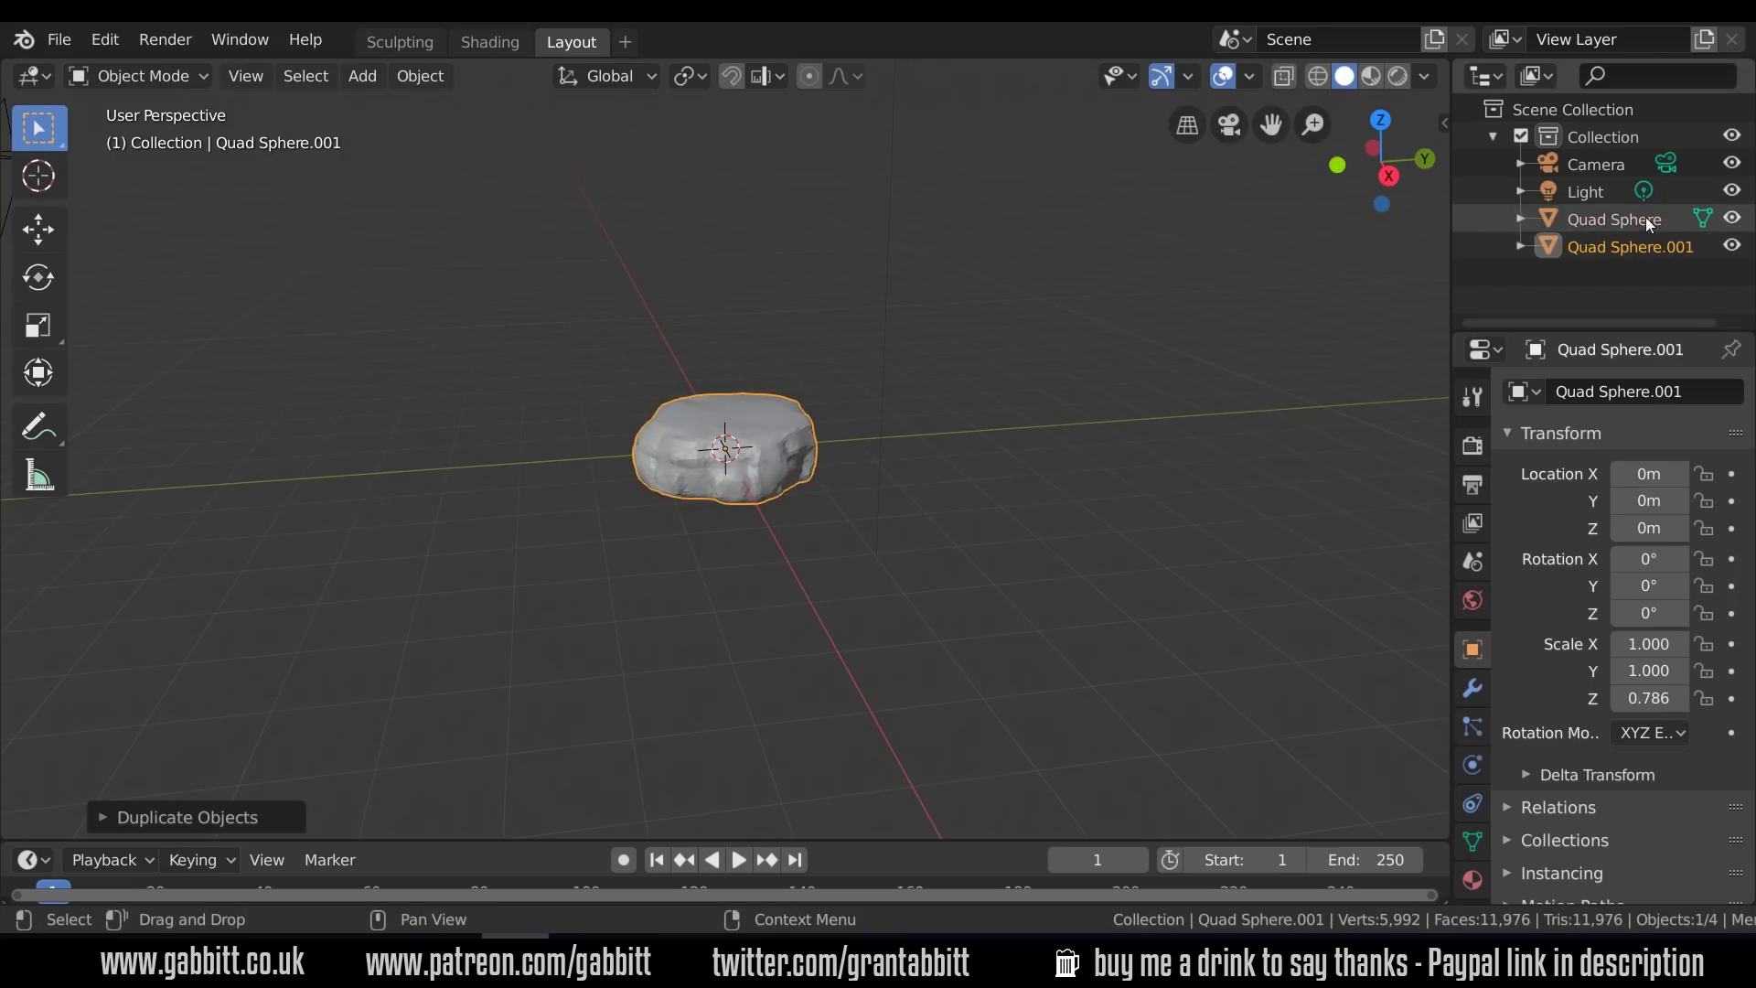
pyautogui.press('m')
pyautogui.click(740, 469)
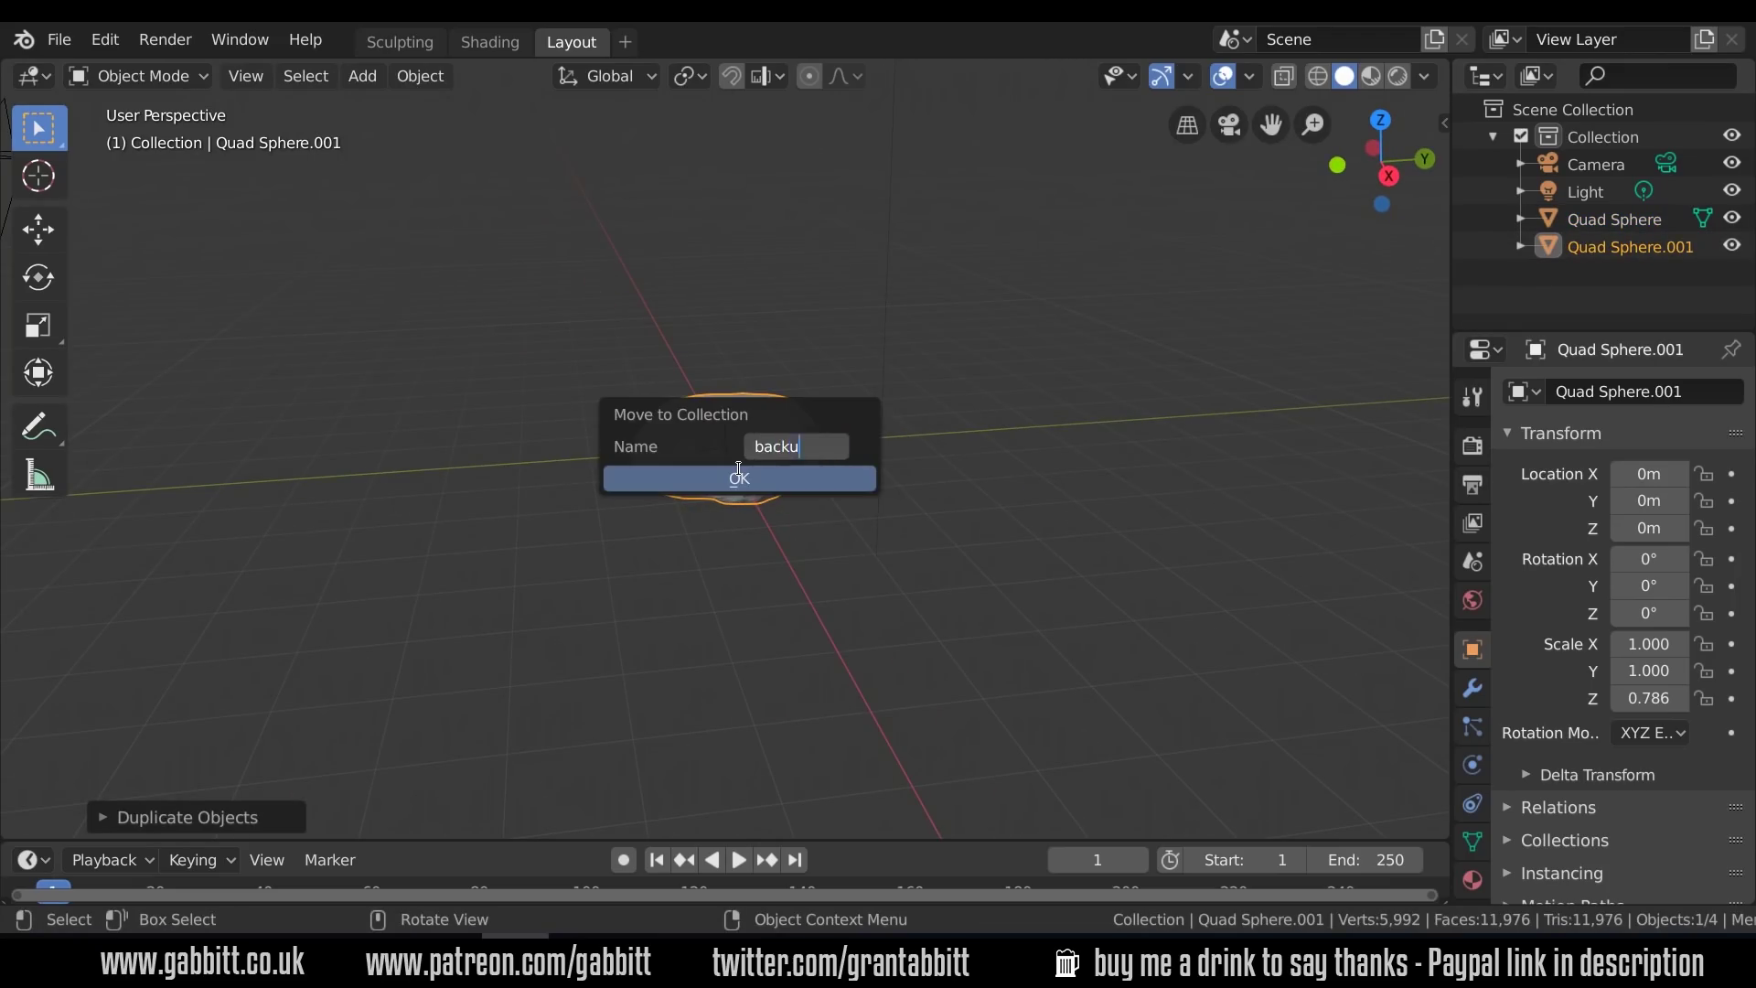
pyautogui.click(739, 470)
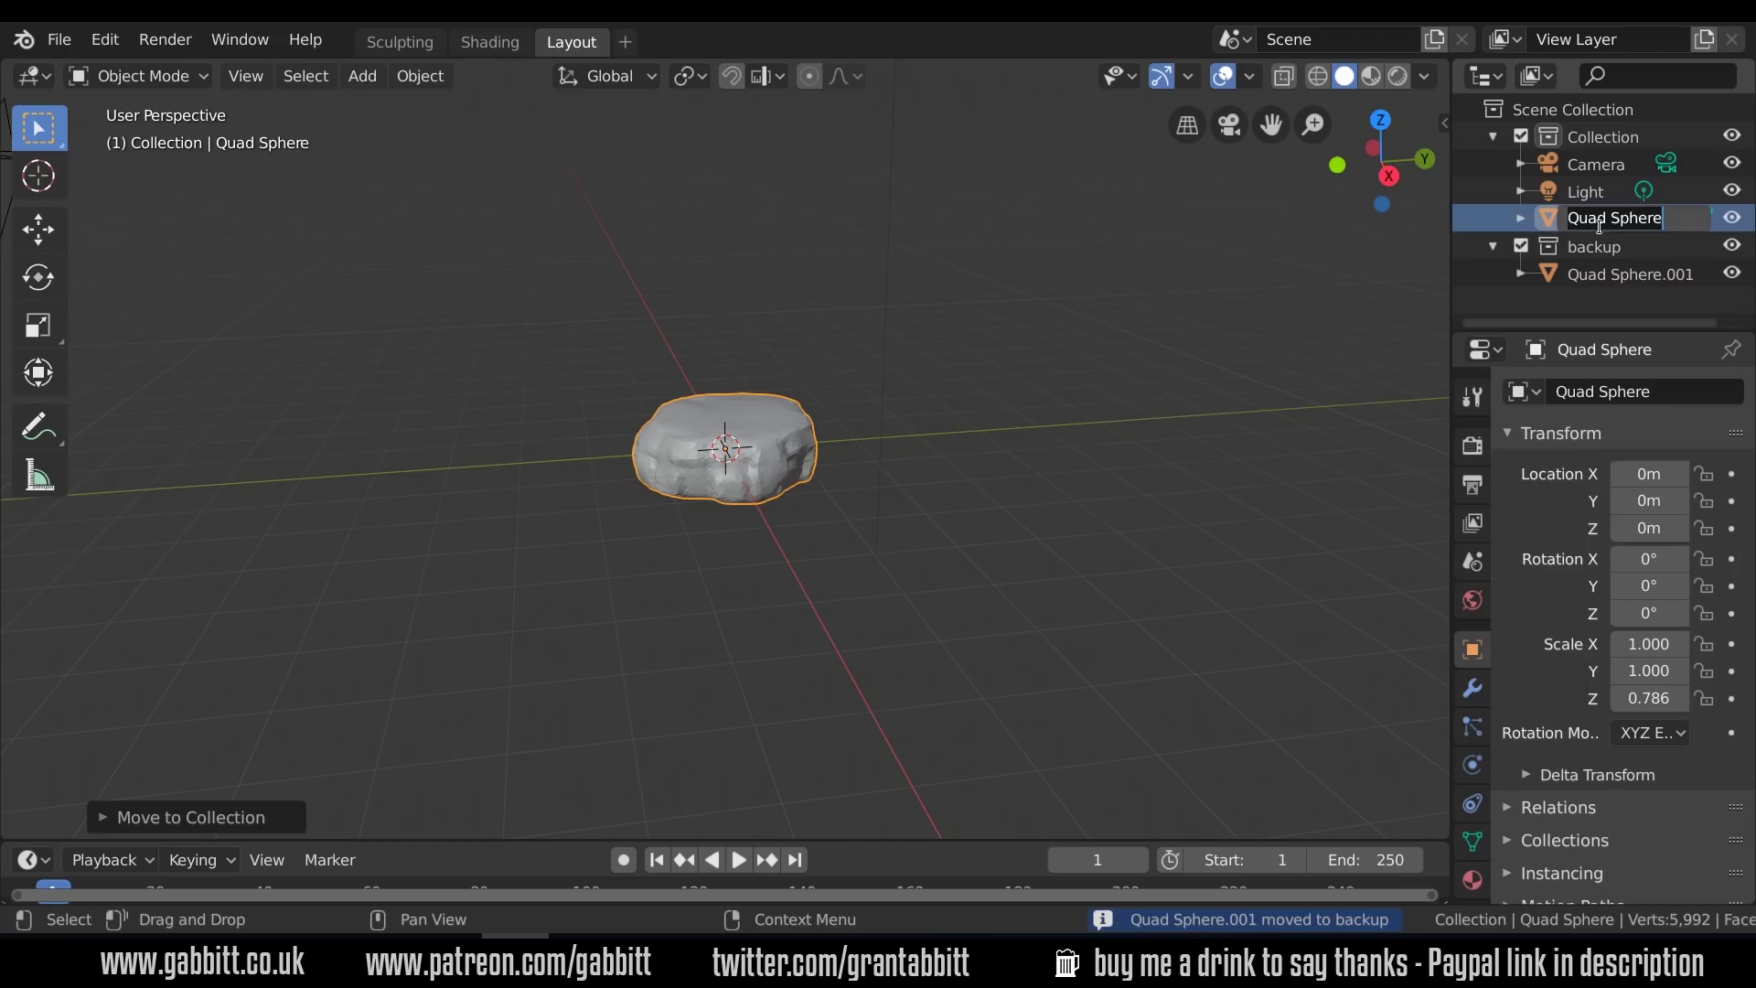
# Rename the original stone as base and add a Decimate modifier to it
pyautogui.click(1473, 688)
pyautogui.click(1574, 392)
pyautogui.click(1180, 572)
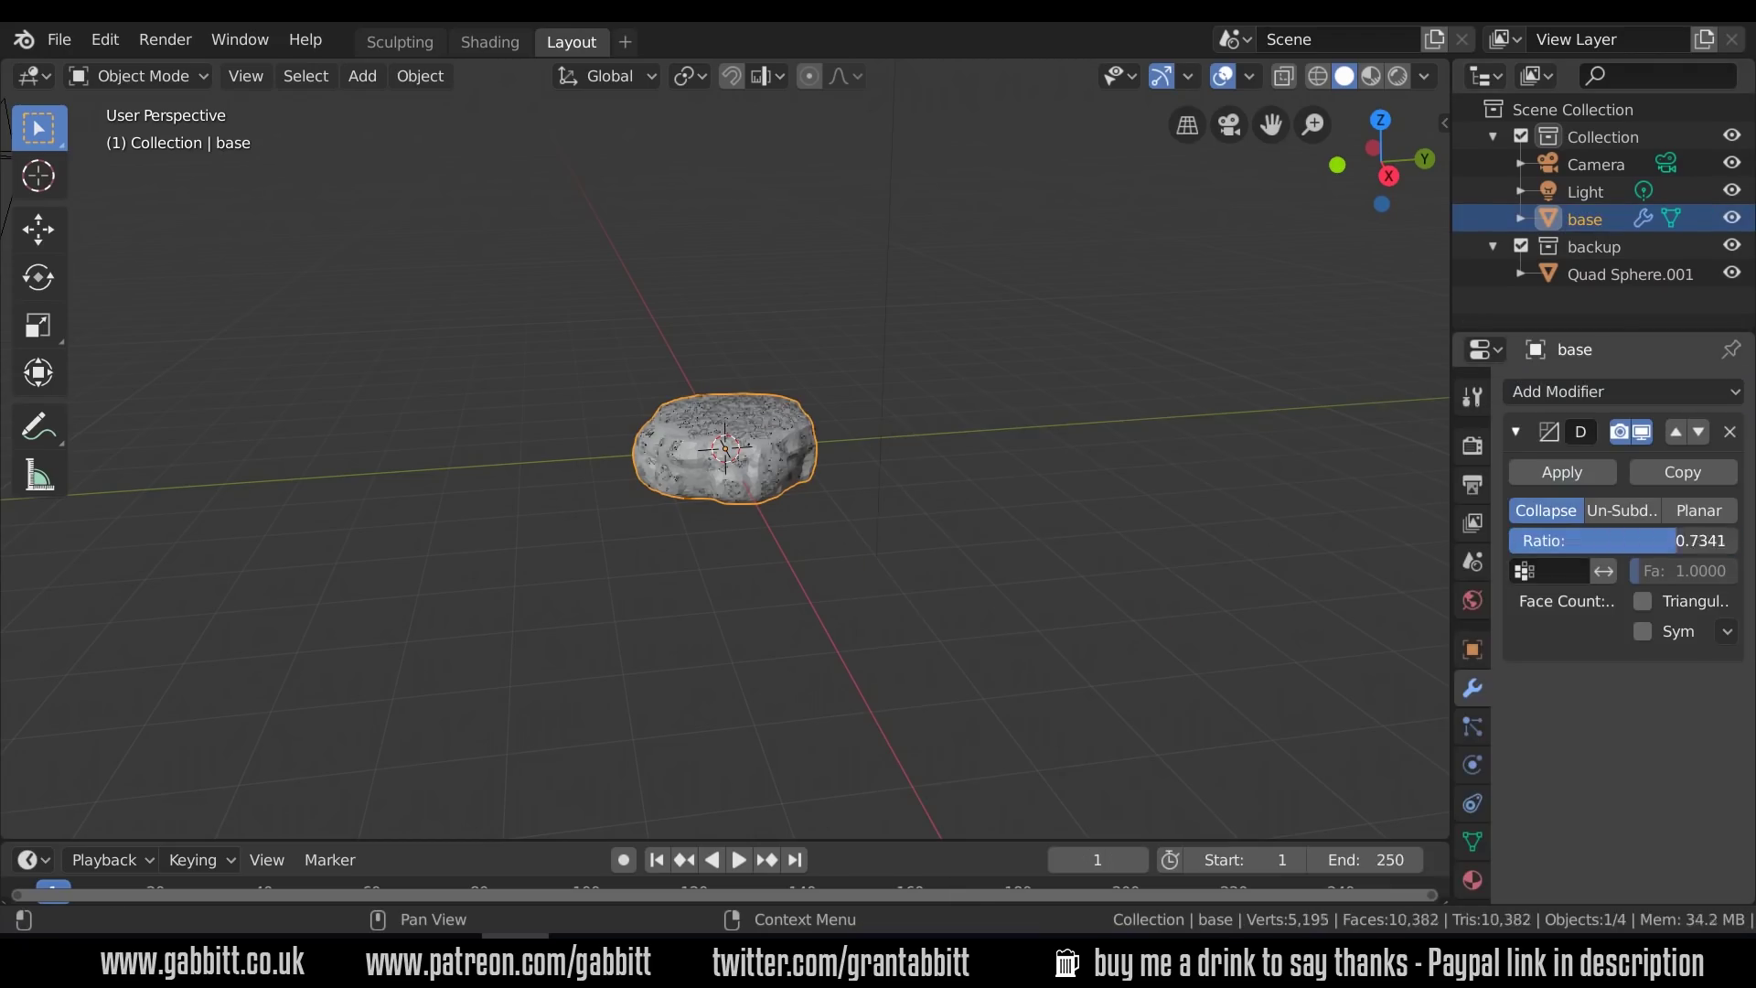
# Lower the Decimate ratio to 0.0278 and apply the modifier to the base
pyautogui.moveTo(1524, 541); pyautogui.dragTo(1516, 541)
pyautogui.moveTo(614, 559); pyautogui.dragTo(655, 508, button='middle')
pyautogui.scroll(6, 1026, 512)
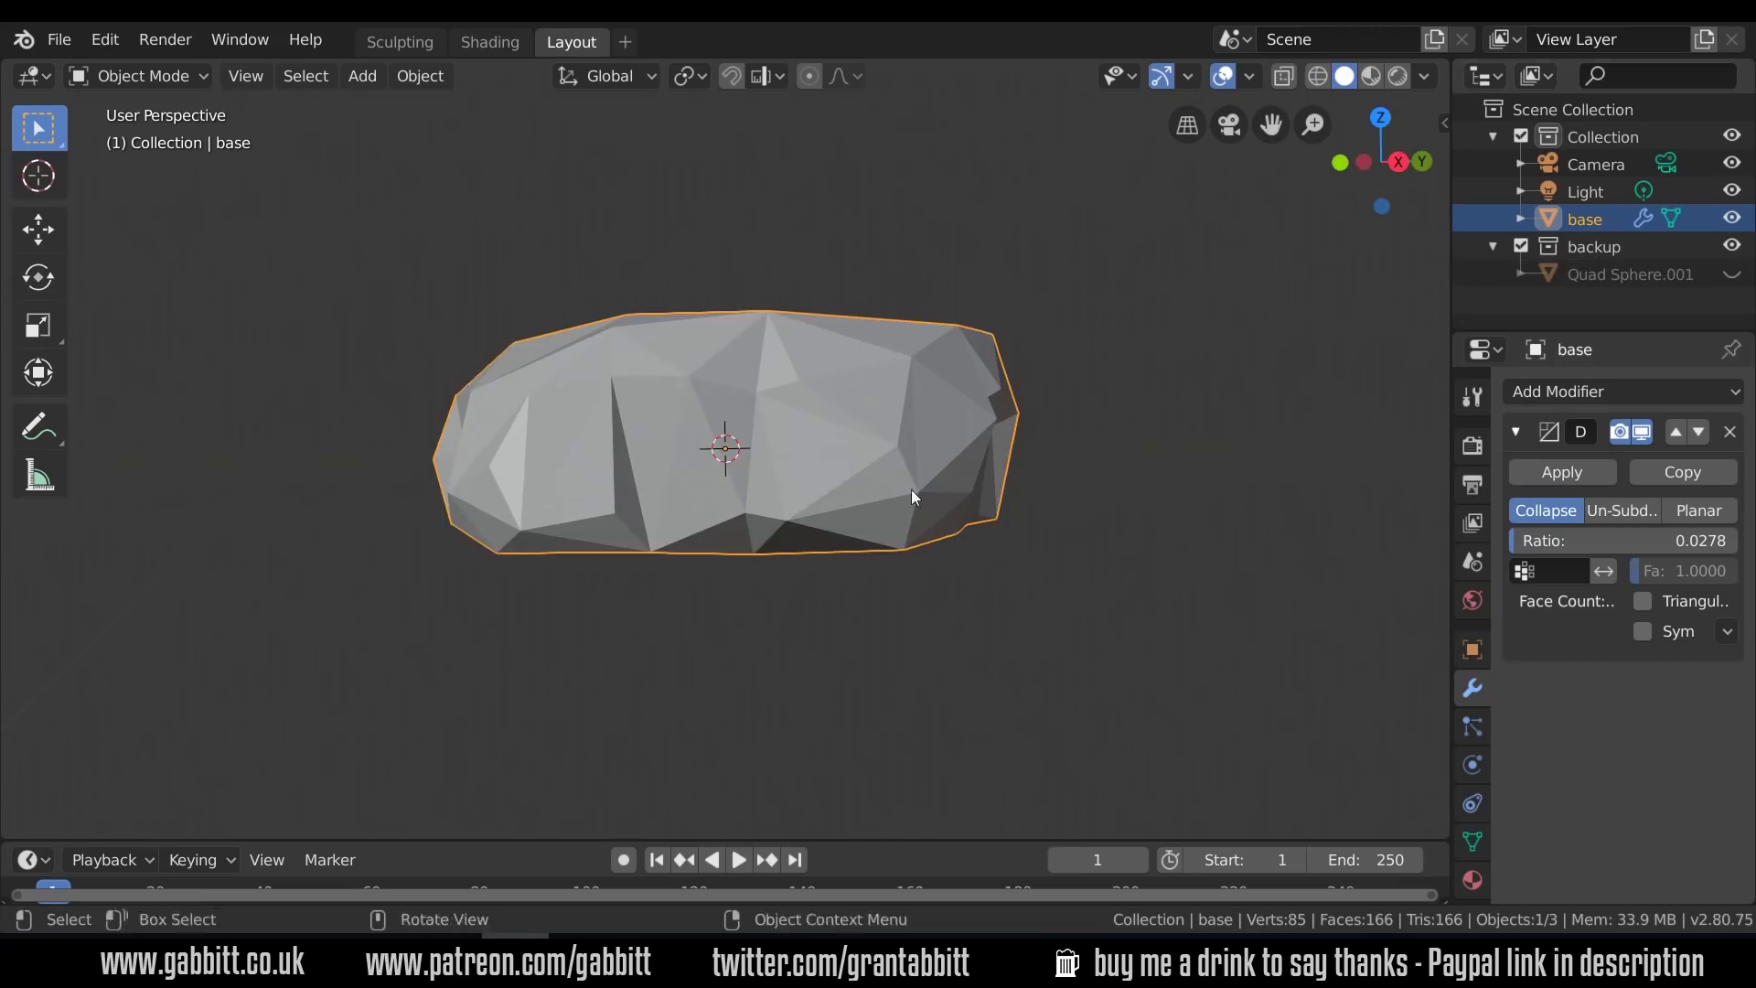
pyautogui.moveTo(911, 491); pyautogui.dragTo(1137, 539, button='middle')
pyautogui.click(1562, 472)
# In face editing, circle-select the large faces in the middle of the base's underside and delete them
pyautogui.moveTo(876, 539); pyautogui.dragTo(620, 365, button='middle')
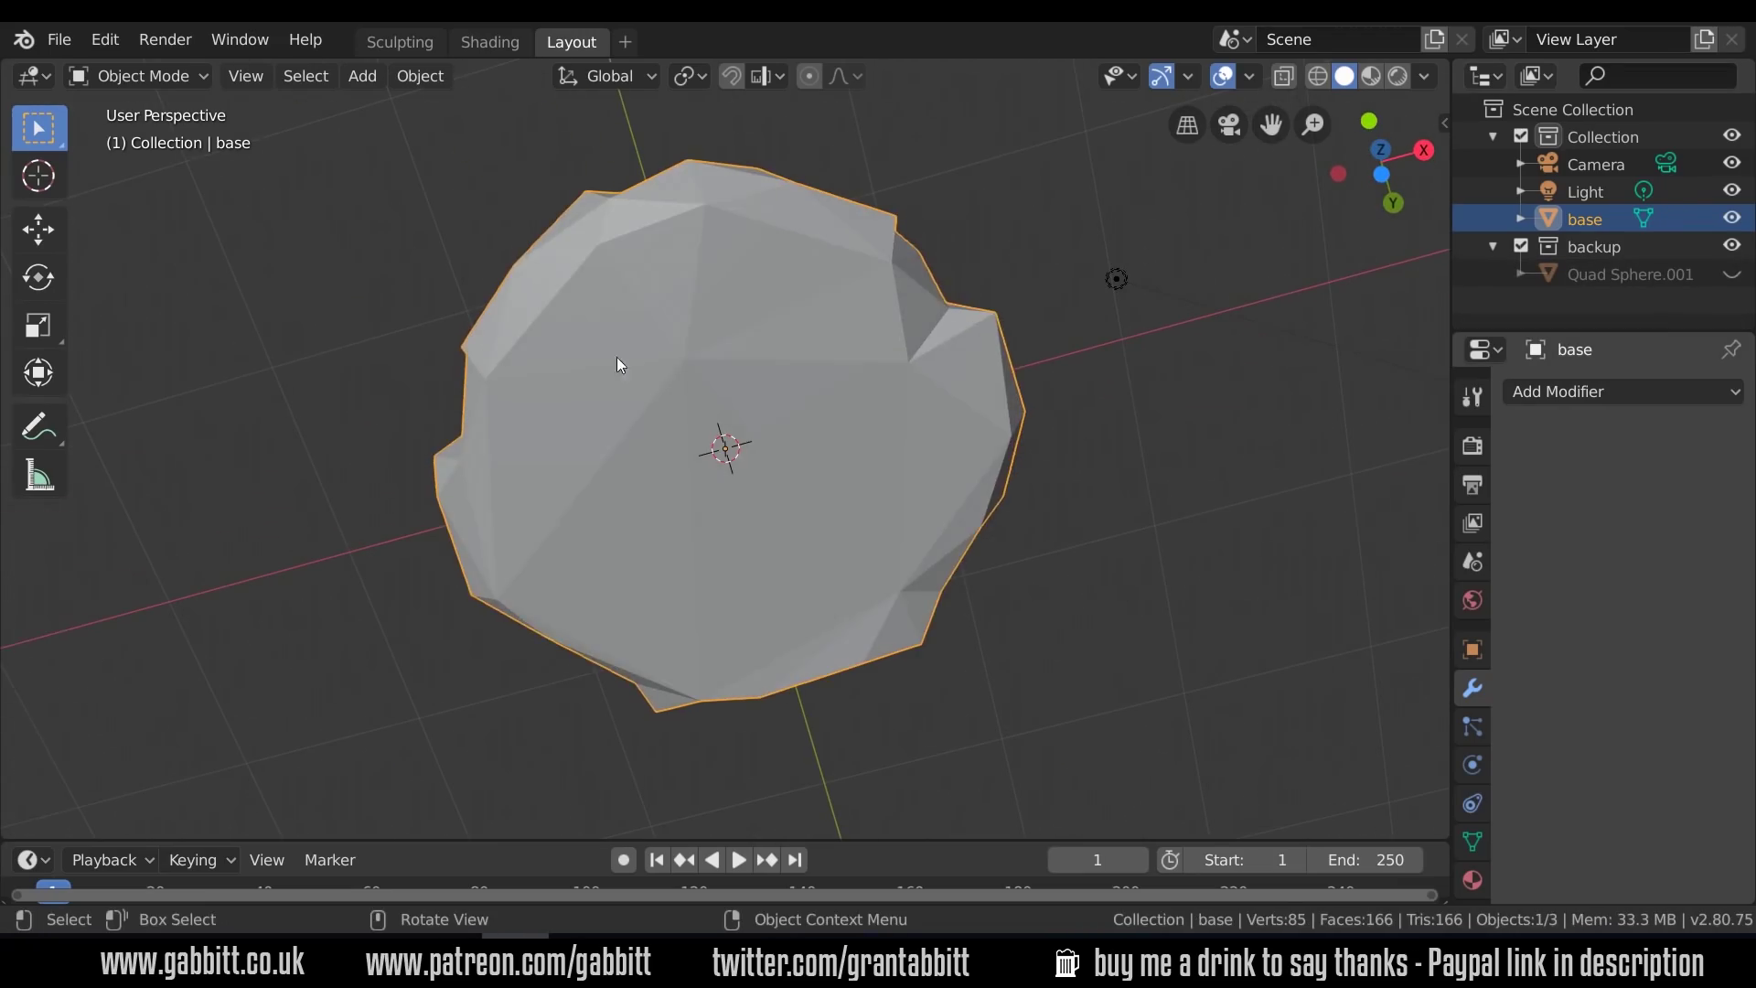
pyautogui.press('Tab')
pyautogui.press('3')
pyautogui.press('c')
pyautogui.hotkey('alt', 'a')
pyautogui.press('c')
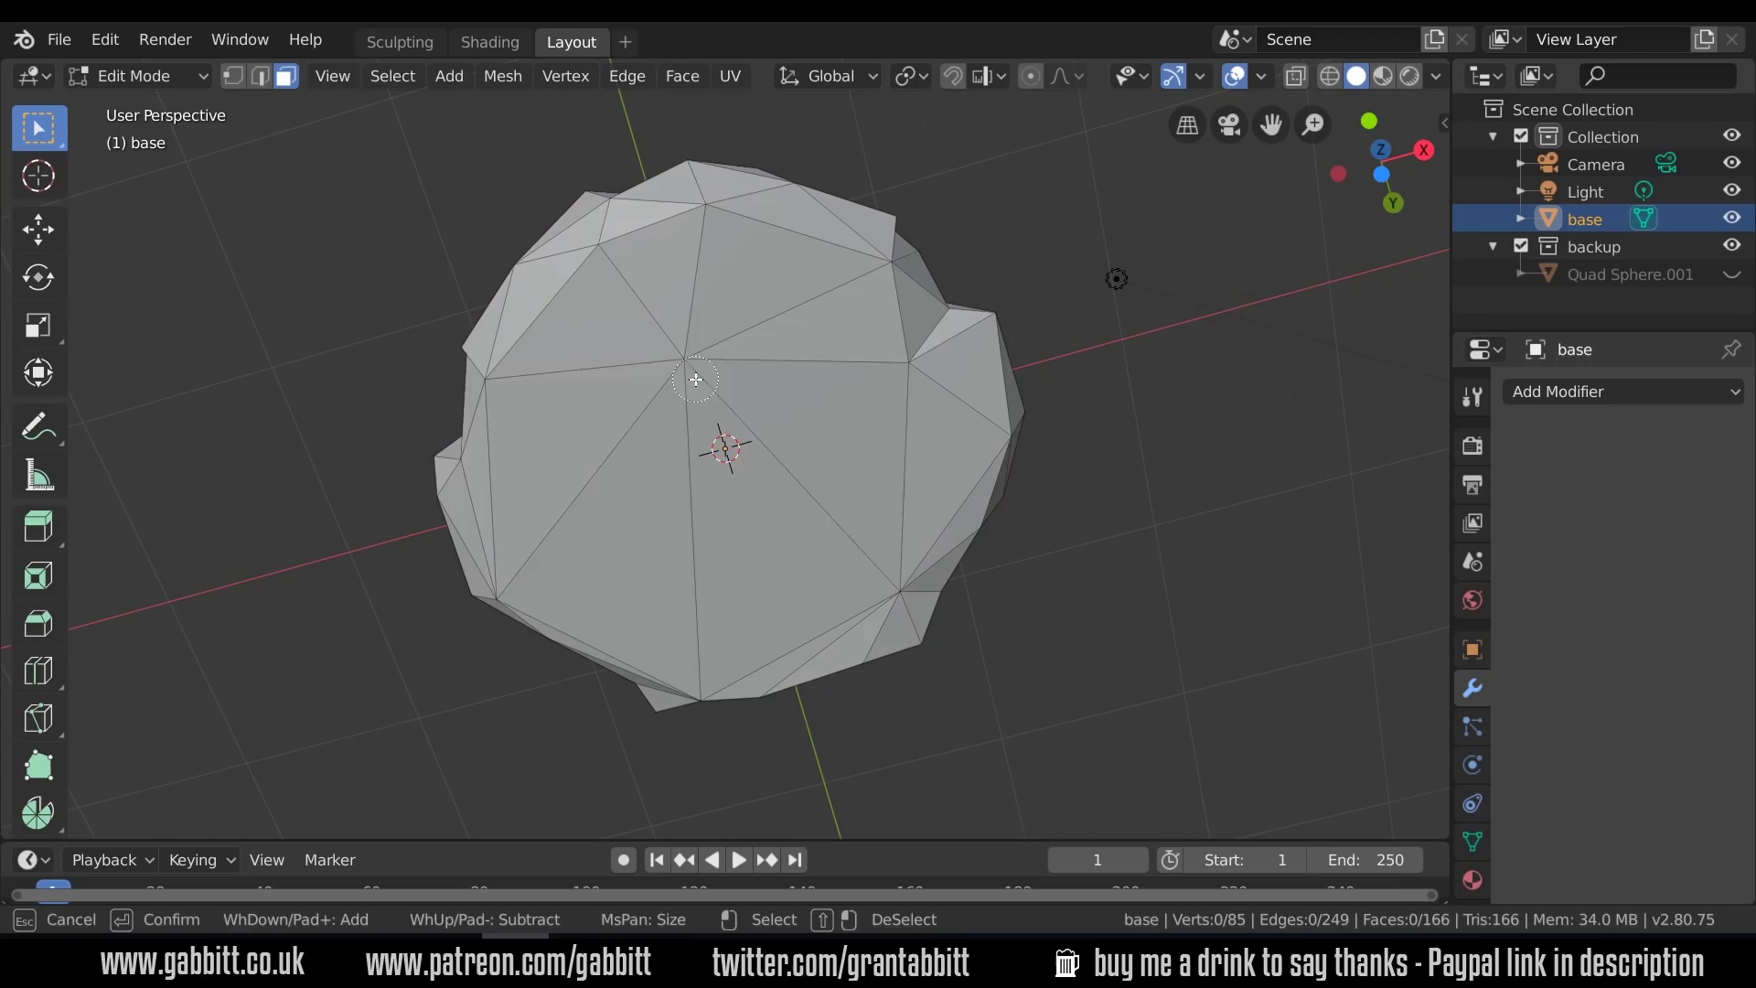
pyautogui.moveTo(698, 381); pyautogui.dragTo(888, 449)
pyautogui.press('Escape')
pyautogui.press('x')
pyautogui.click(824, 501)
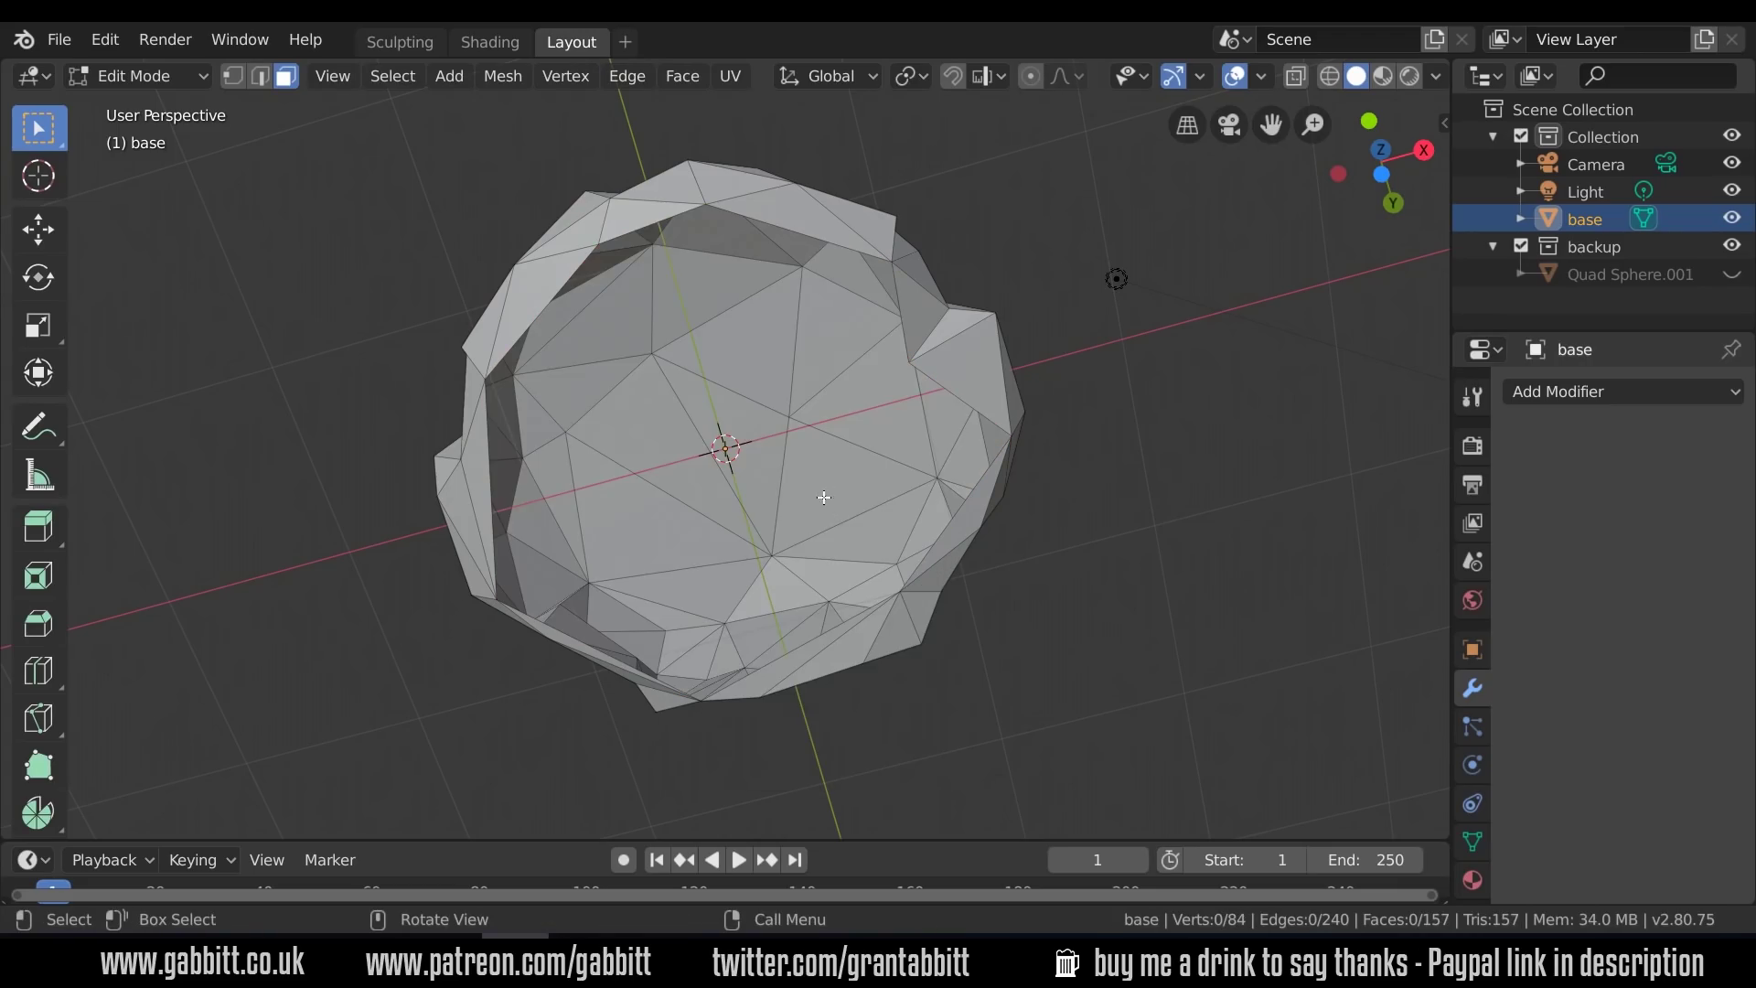
# From the front in wireframe, box-select the remaining faces along the base's underside and delete them
pyautogui.moveTo(793, 471); pyautogui.dragTo(924, 137, button='middle')
pyautogui.moveTo(664, 263)
pyautogui.mouseDown(button='middle')
pyautogui.moveTo(780, 411)
pyautogui.moveTo(630, 497)
pyautogui.mouseUp(button='middle')
pyautogui.hotkey('shift', 'z')
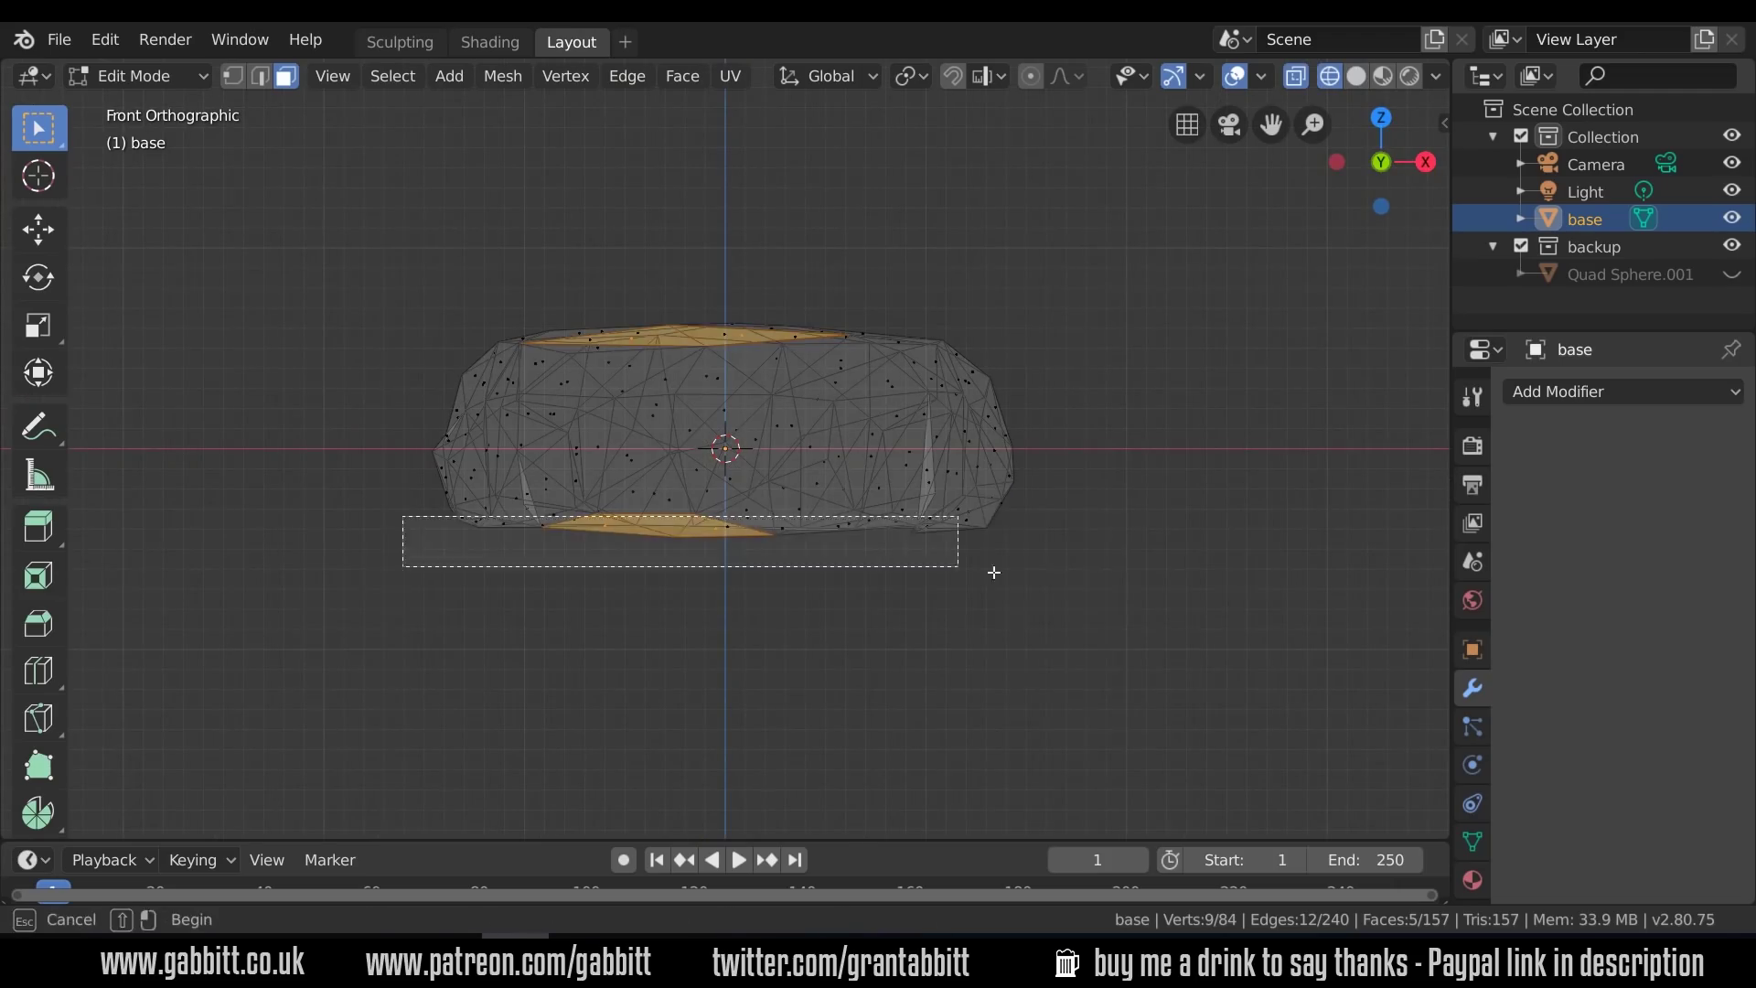
pyautogui.press('x')
pyautogui.click(985, 573)
# Flatten the open rim around the base's bottom by scaling it to 0 along Z, and return to solid shading
pyautogui.moveTo(1135, 307); pyautogui.dragTo(940, 384, button='middle')
pyautogui.press('s')
pyautogui.press('z')
pyautogui.press('0')
pyautogui.press('Return')
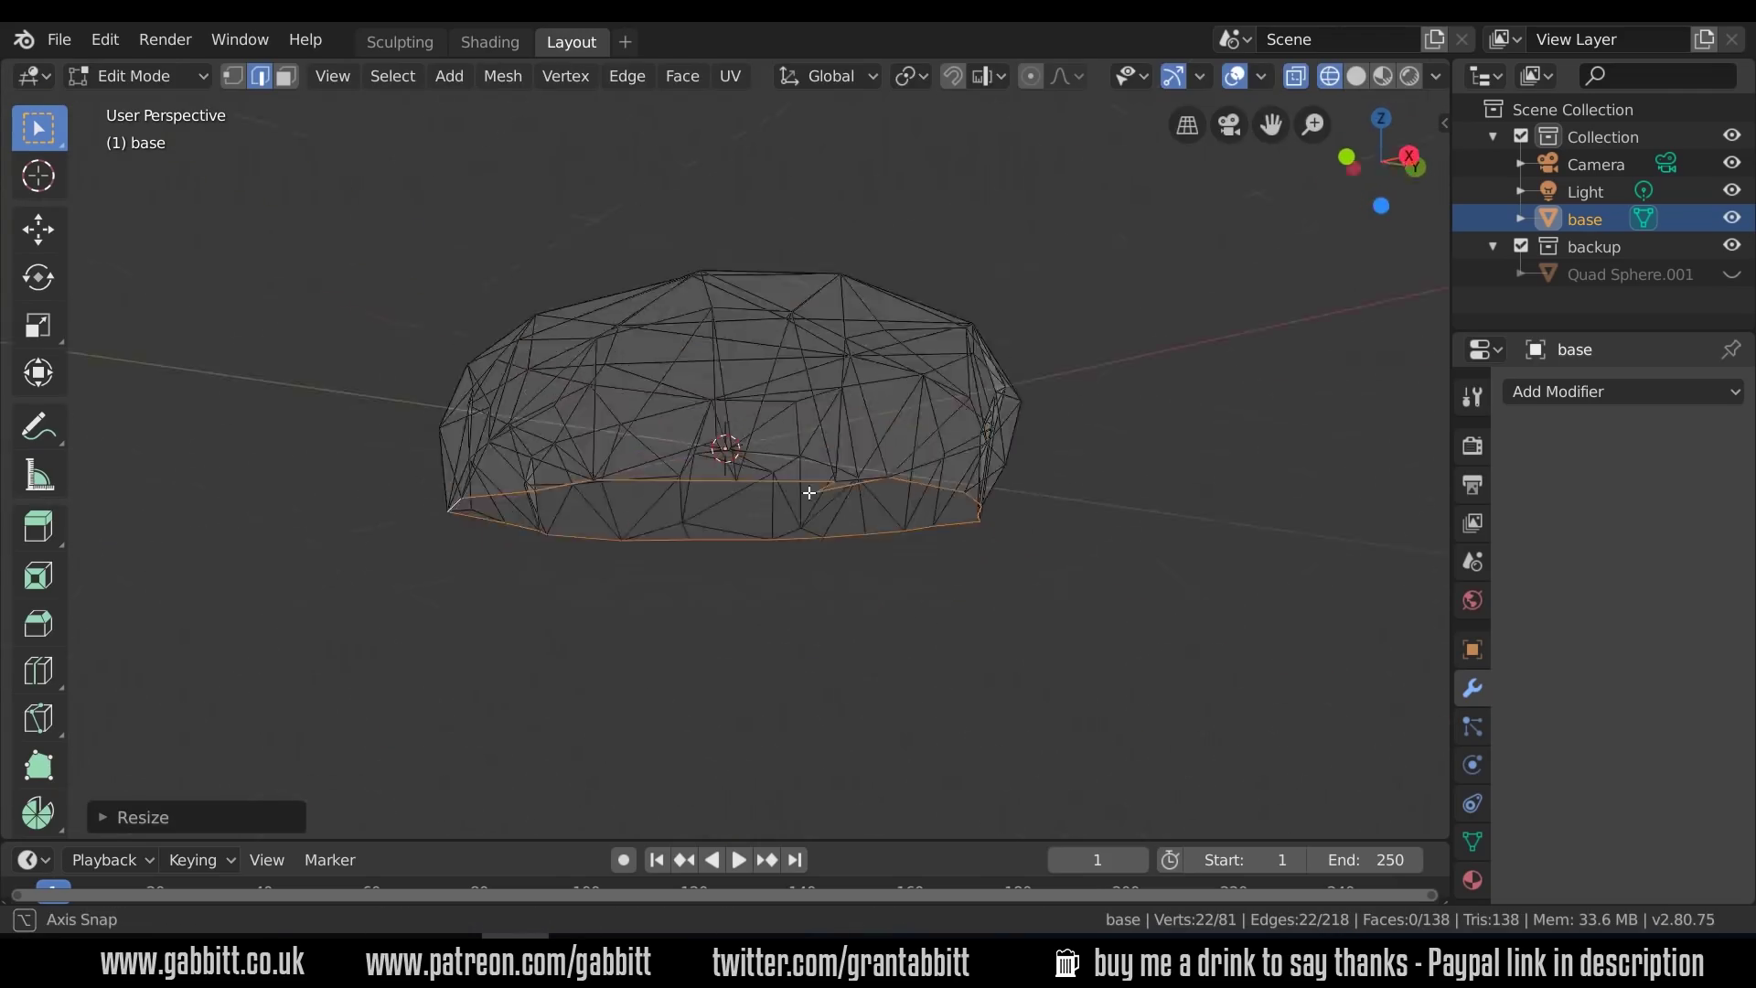
pyautogui.moveTo(809, 493); pyautogui.dragTo(777, 384, button='middle')
pyautogui.hotkey('shift', 'z')
# Mirror the base across X with AutoMirror, using Positive orientation with Cut and Mirror and Use Clip enabled
pyautogui.moveTo(722, 265); pyautogui.dragTo(1036, 574, button='middle')
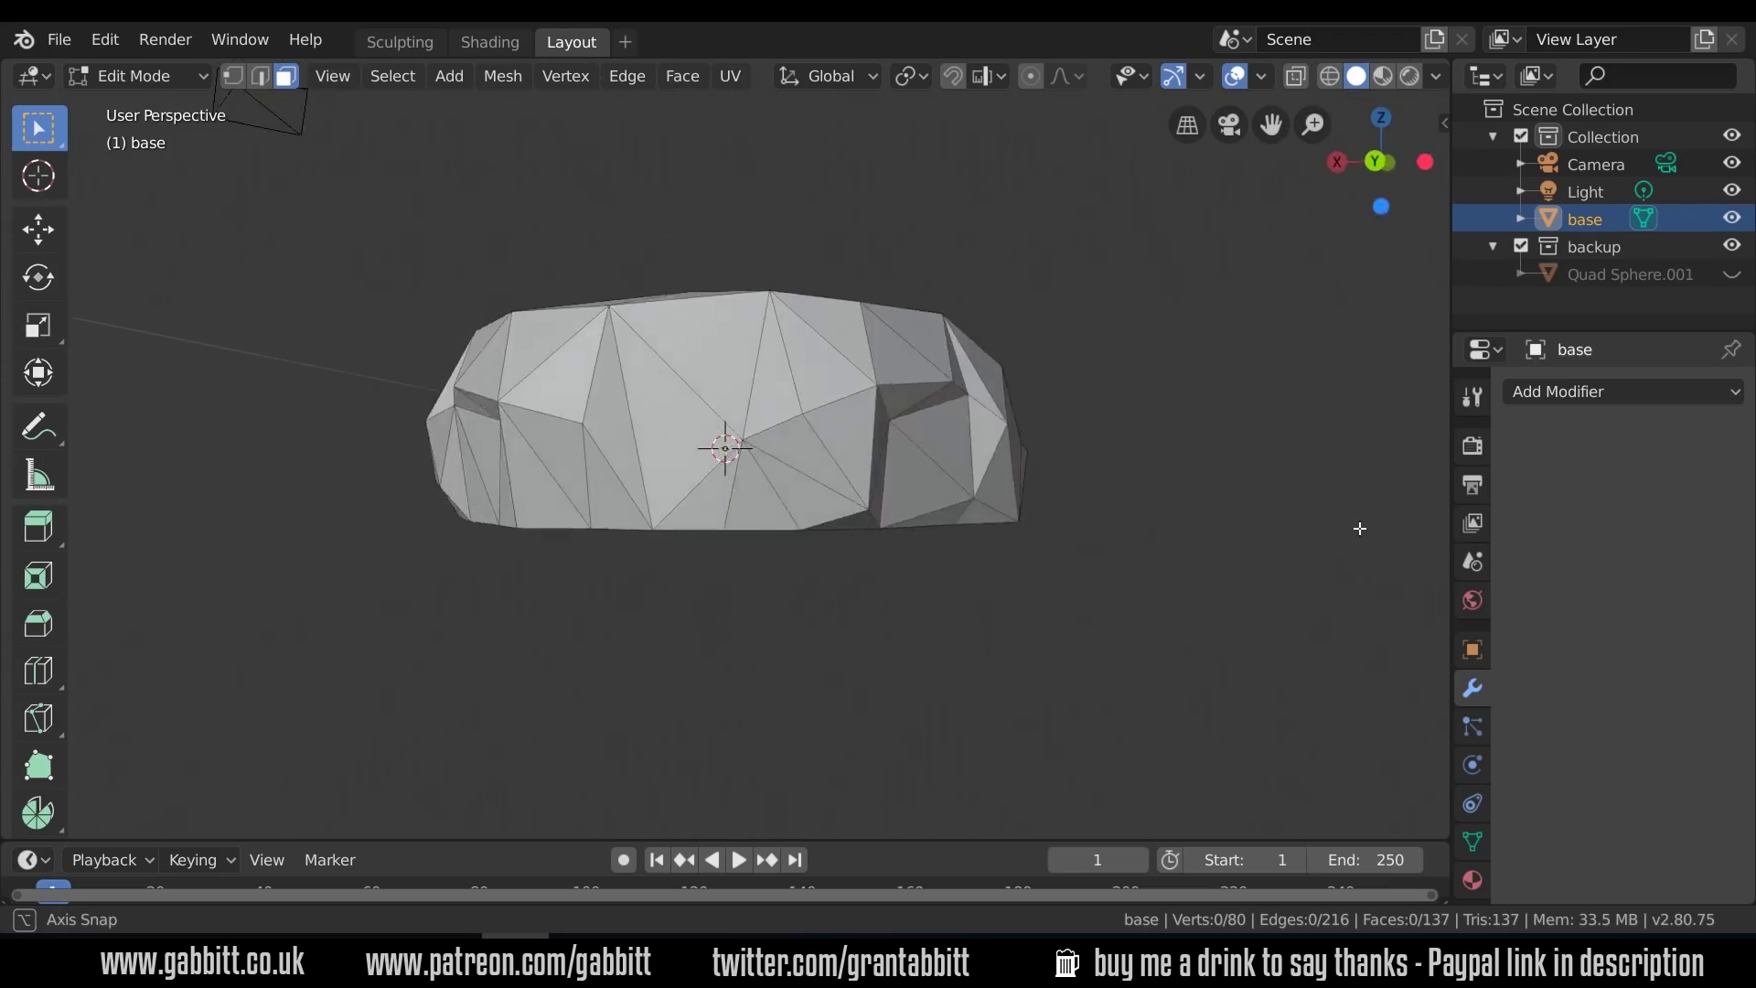
pyautogui.moveTo(881, 547); pyautogui.dragTo(1211, 568, button='middle')
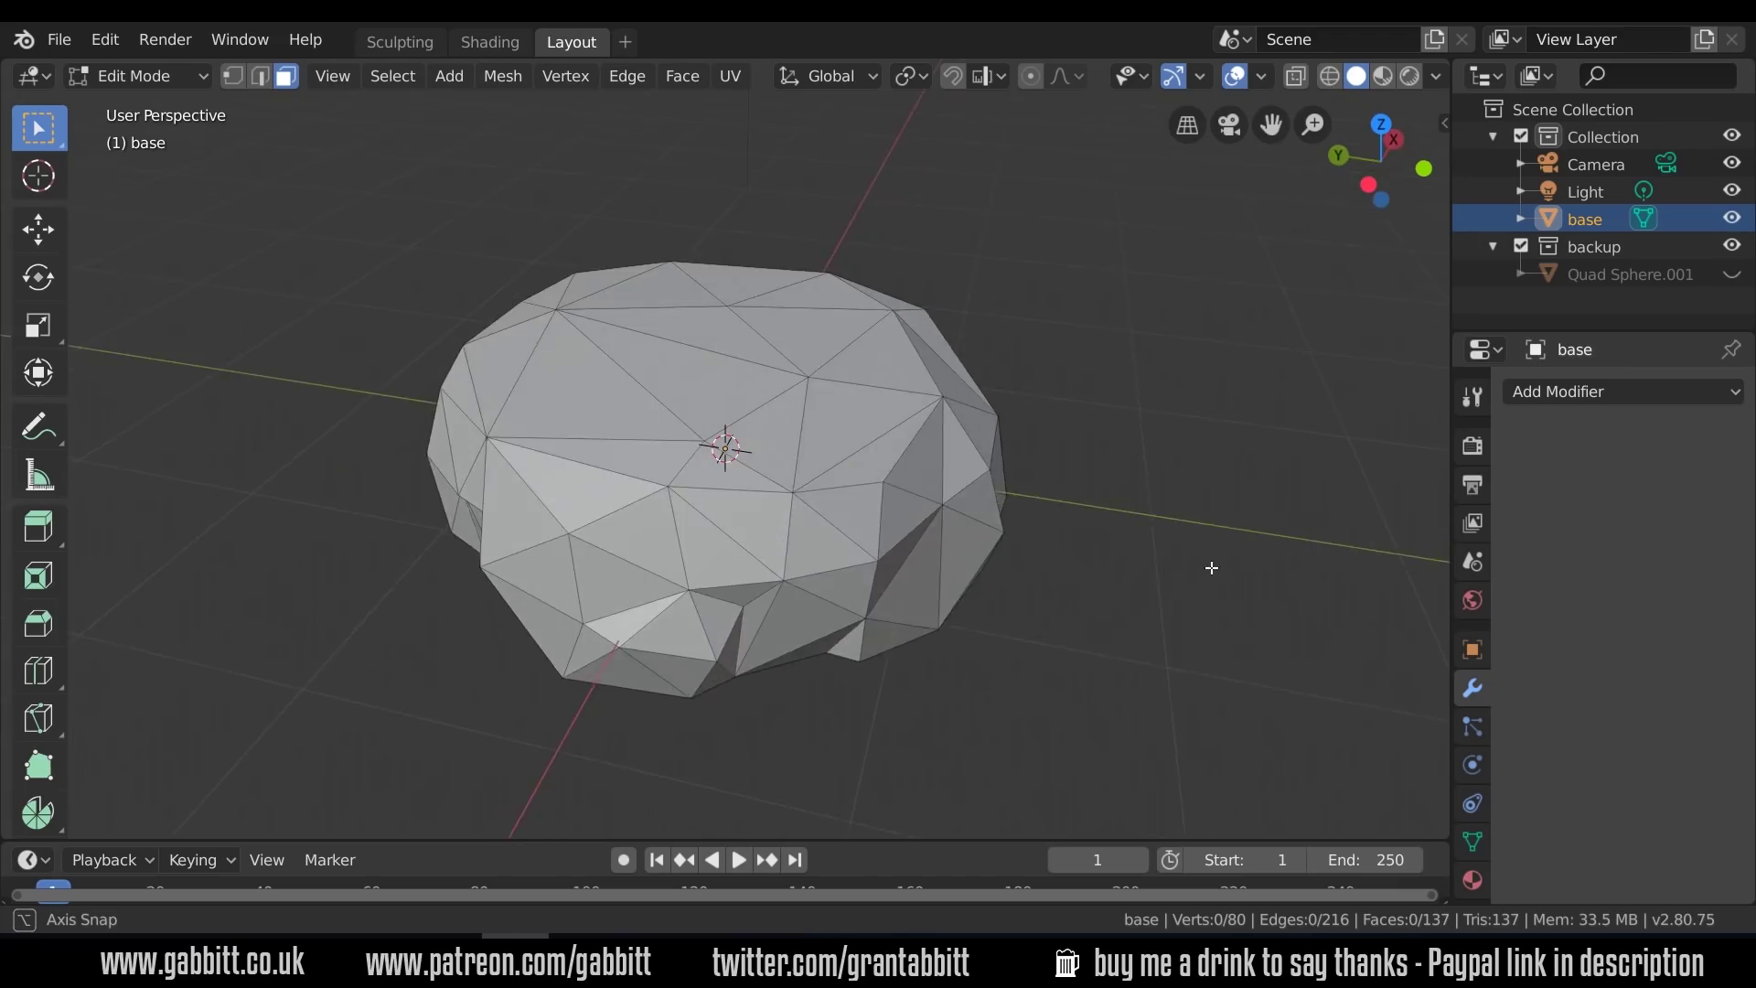
pyautogui.moveTo(1105, 567); pyautogui.dragTo(1091, 534, button='middle')
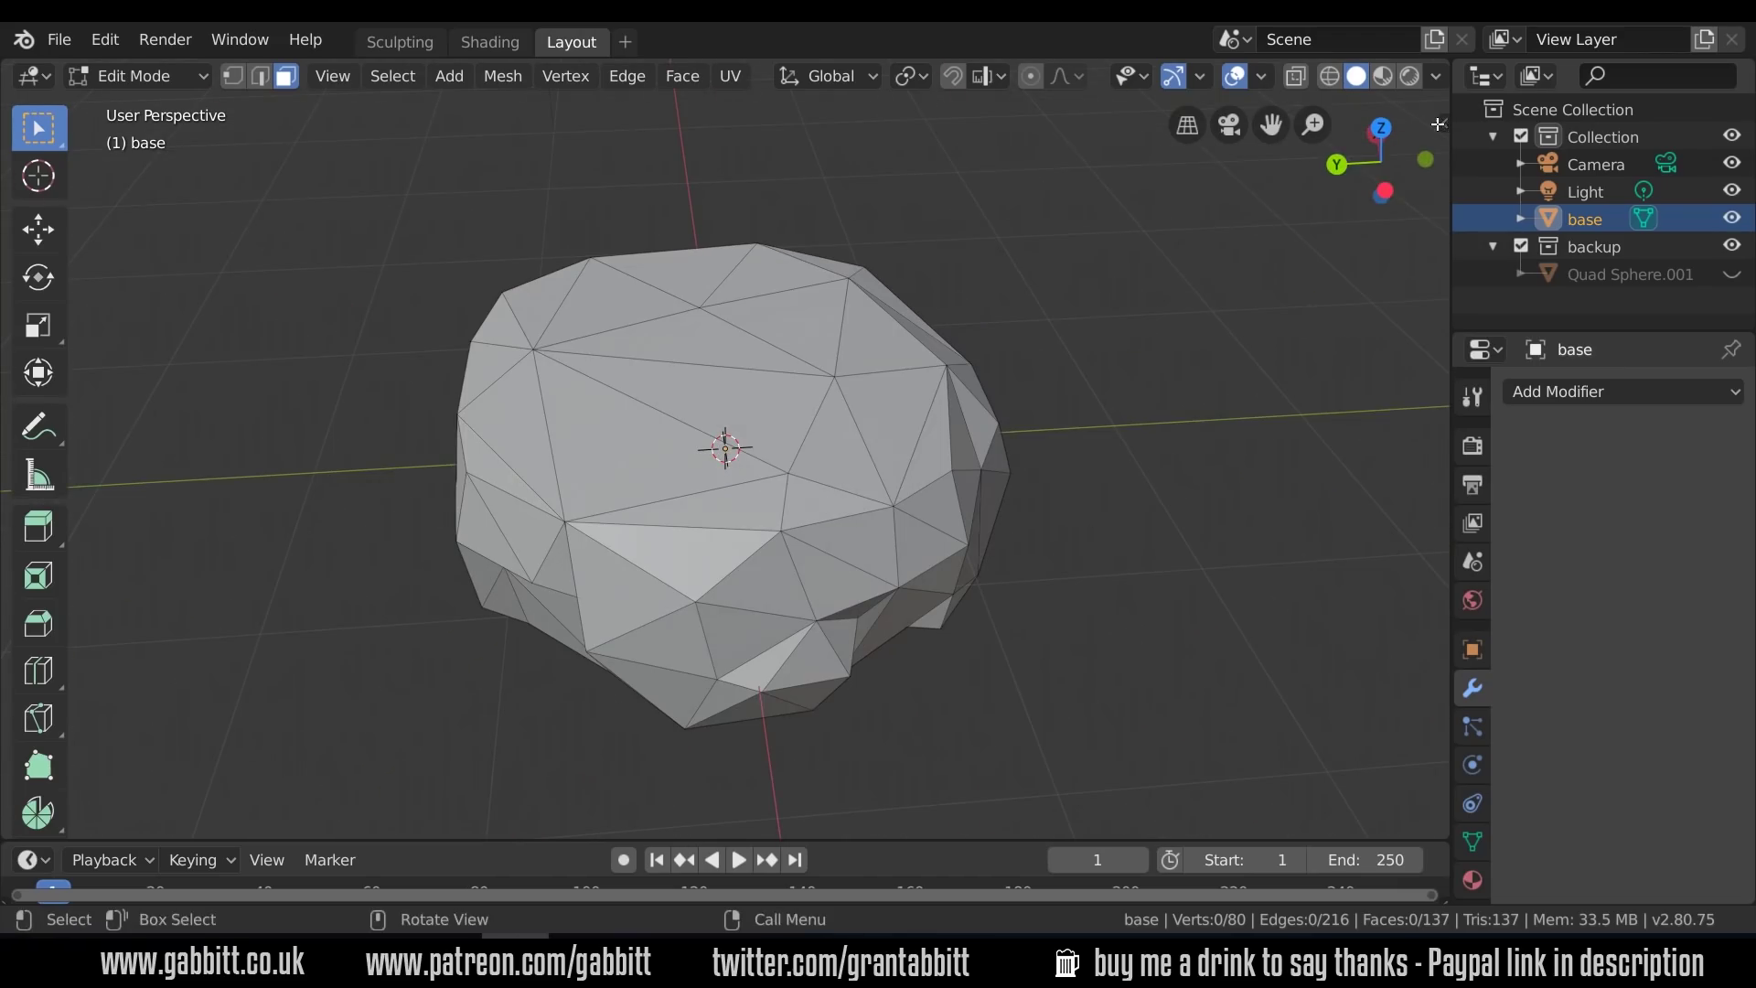
pyautogui.click(1438, 124)
pyautogui.click(1436, 364)
pyautogui.click(1288, 158)
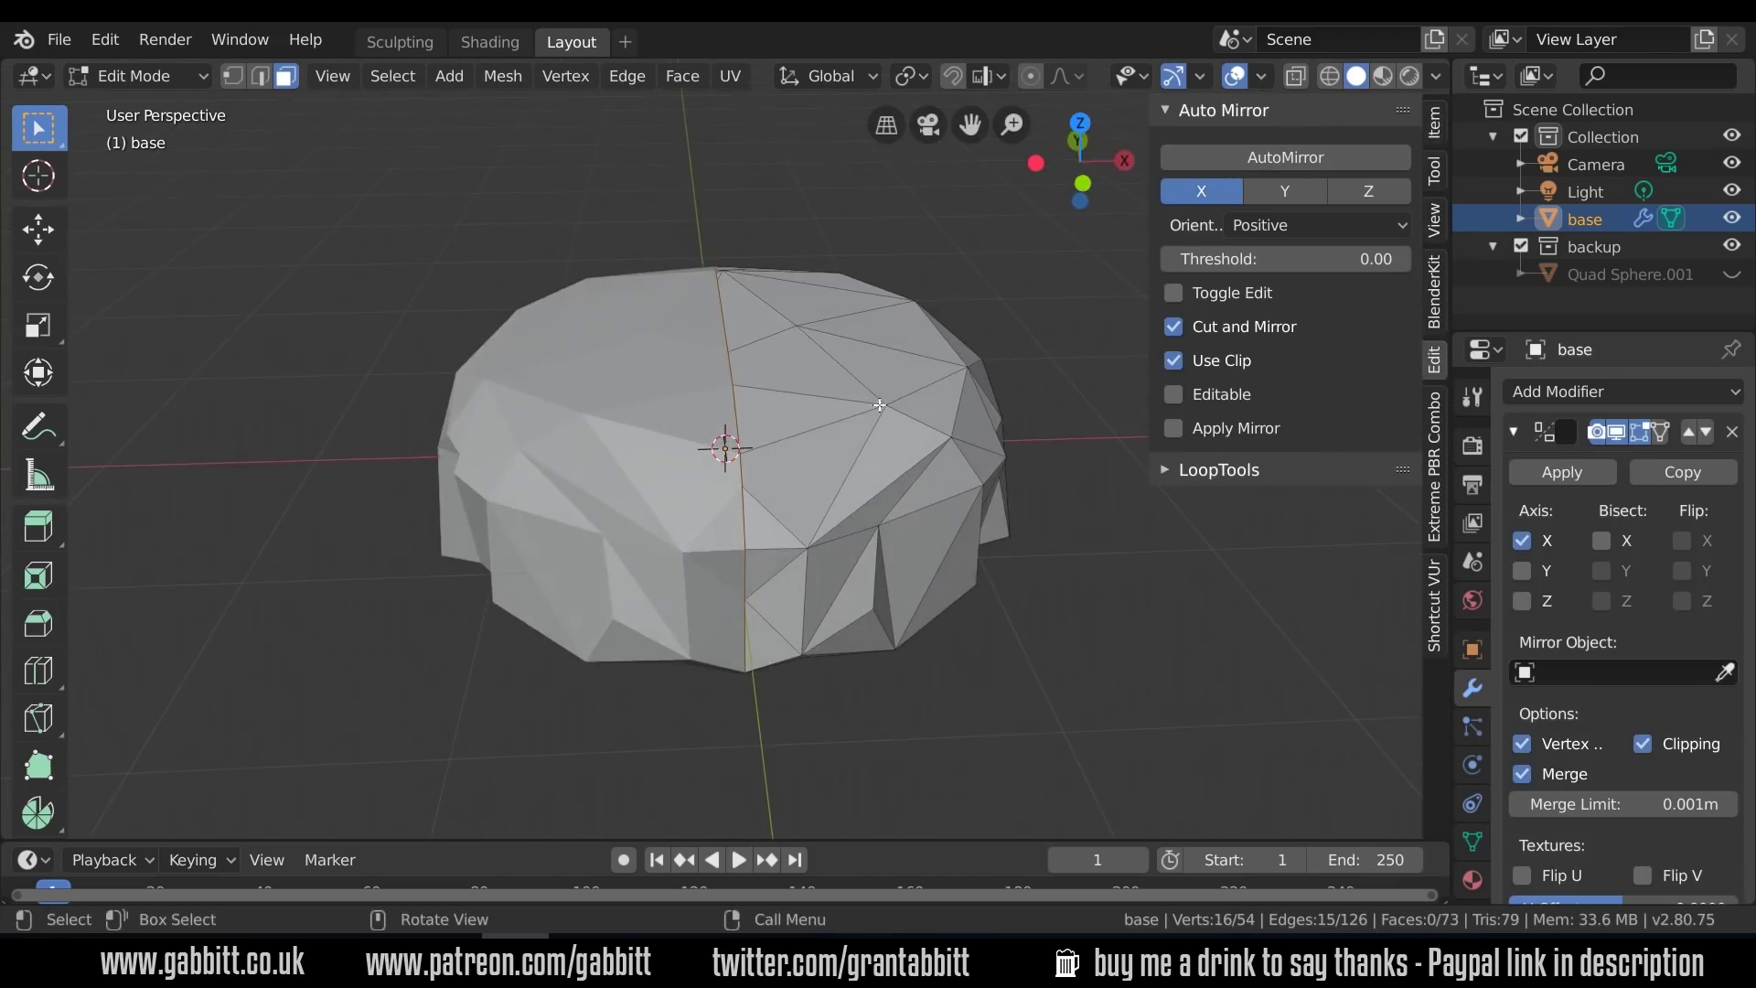
# Reposition stray vertices along the lower part of the base near the mirror seam
pyautogui.moveTo(880, 405); pyautogui.dragTo(703, 501, button='middle')
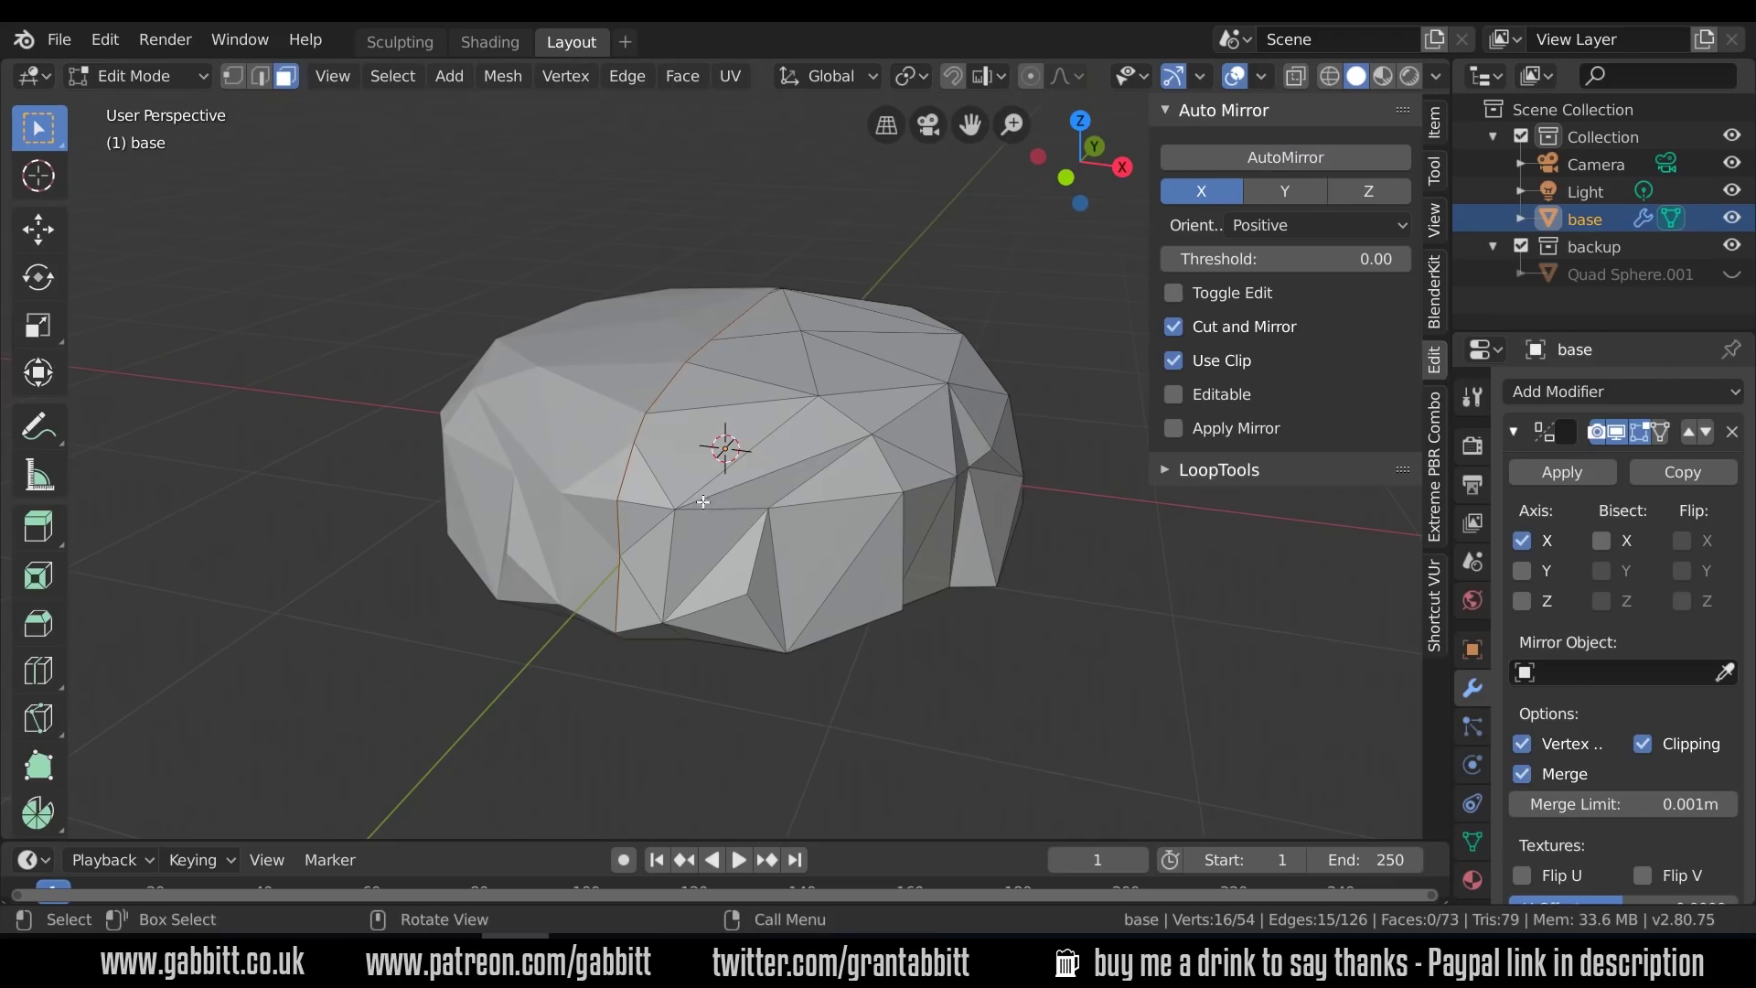
pyautogui.press('g')
pyautogui.press('g')
pyautogui.click(631, 548)
pyautogui.moveTo(631, 549); pyautogui.dragTo(681, 495, button='middle')
pyautogui.click(740, 579)
pyautogui.press('g')
pyautogui.click(739, 575)
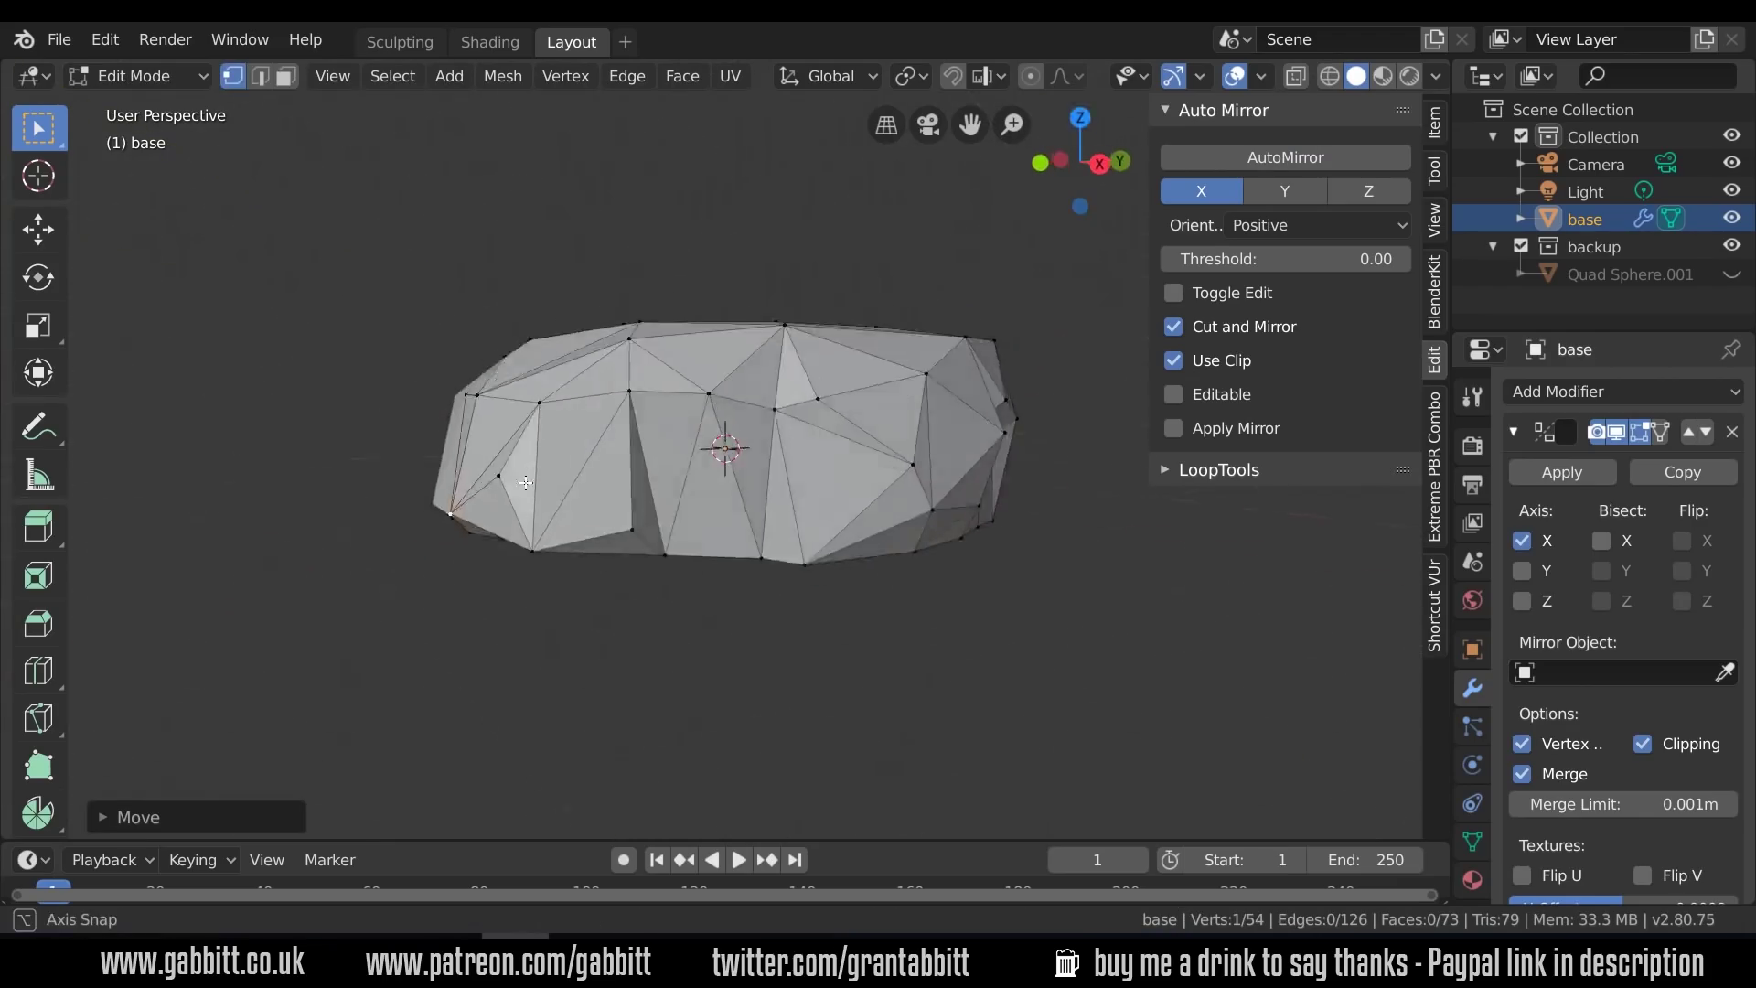
# Select two unwanted faces low on the side of the base and delete them
pyautogui.press('3')
pyautogui.moveTo(526, 482); pyautogui.dragTo(611, 464, button='middle')
pyautogui.click(480, 437)
pyautogui.keyDown('shift'); pyautogui.click(490, 396); pyautogui.keyUp('shift')
pyautogui.press('x')
pyautogui.click(491, 396)
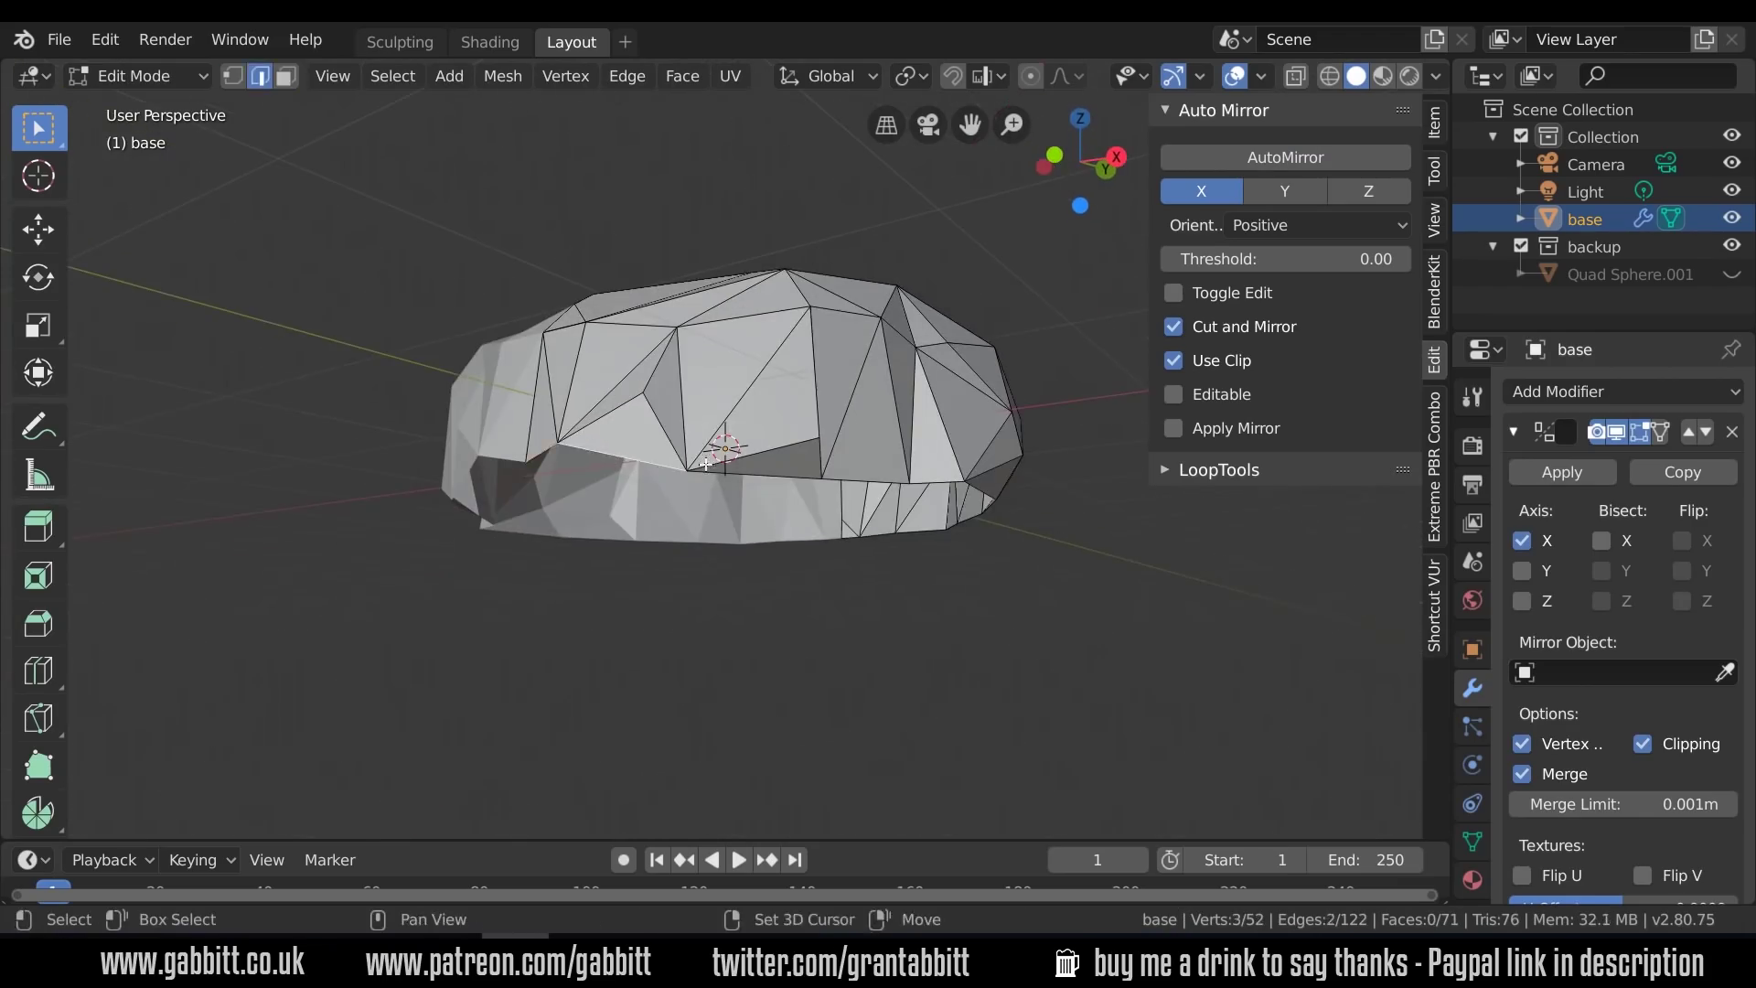
# Snap the 3D cursor to the selected bottom rim vertex and set the snapping type to Vertex
pyautogui.press('1')
pyautogui.hotkey('shift', 's')
pyautogui.click(746, 623)
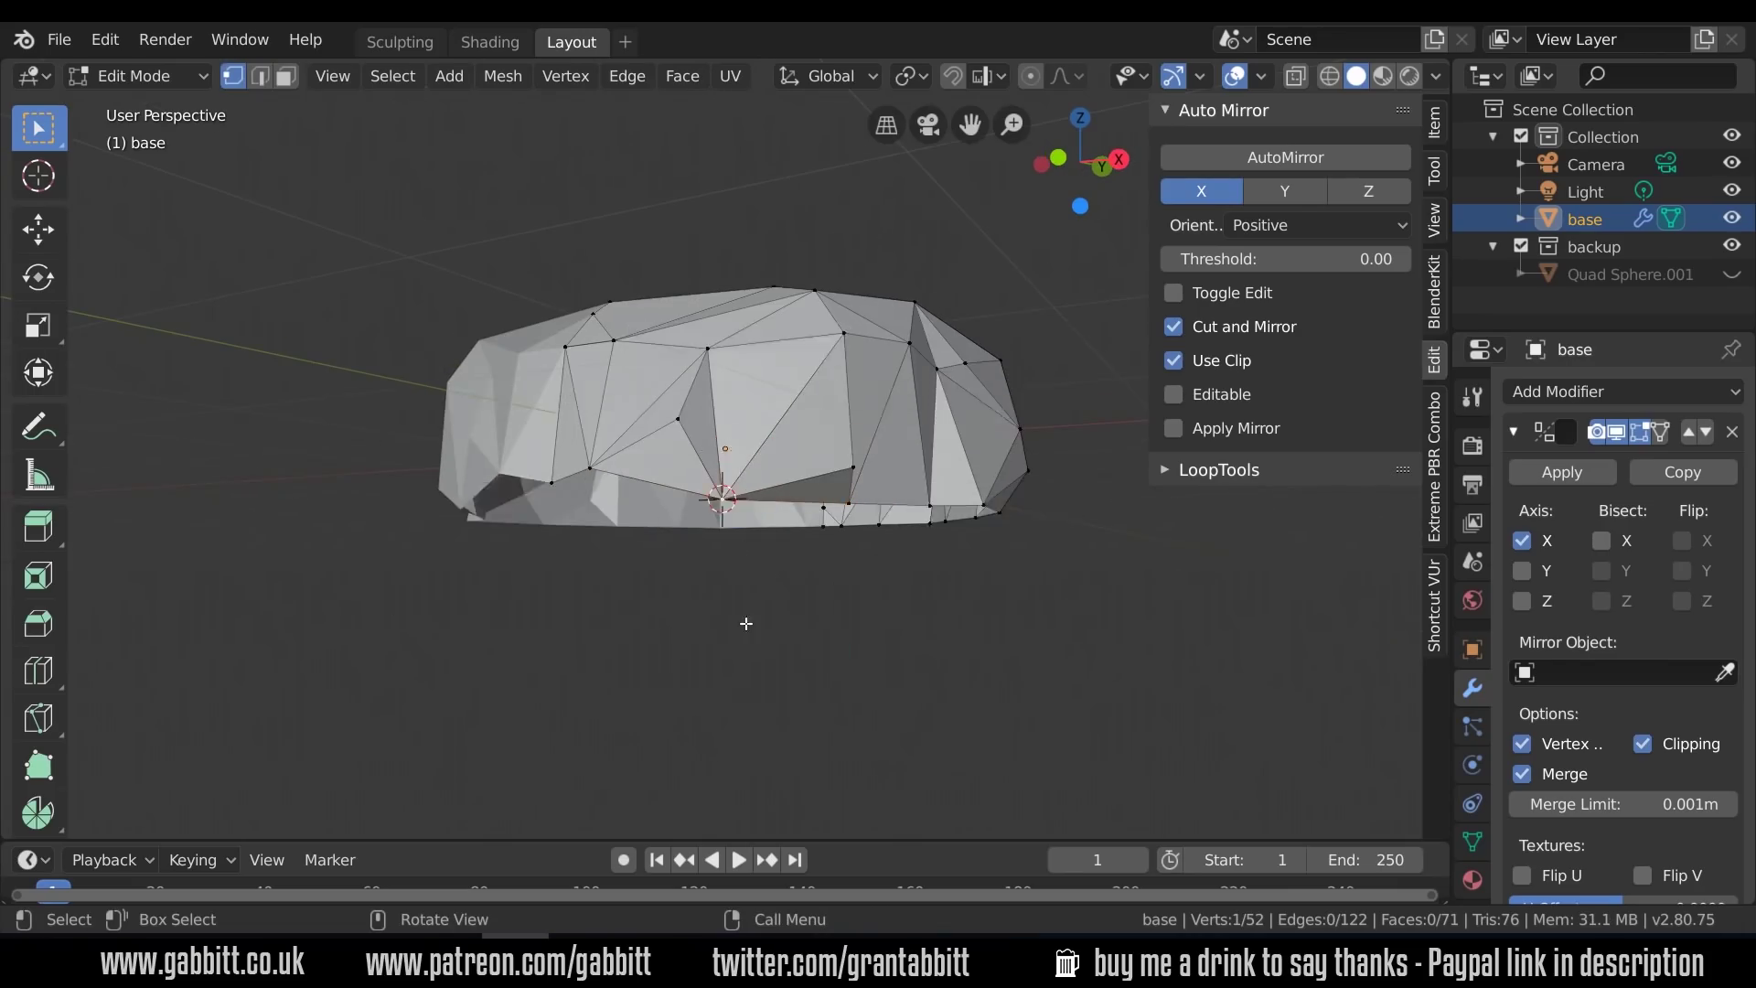
pyautogui.click(1002, 78)
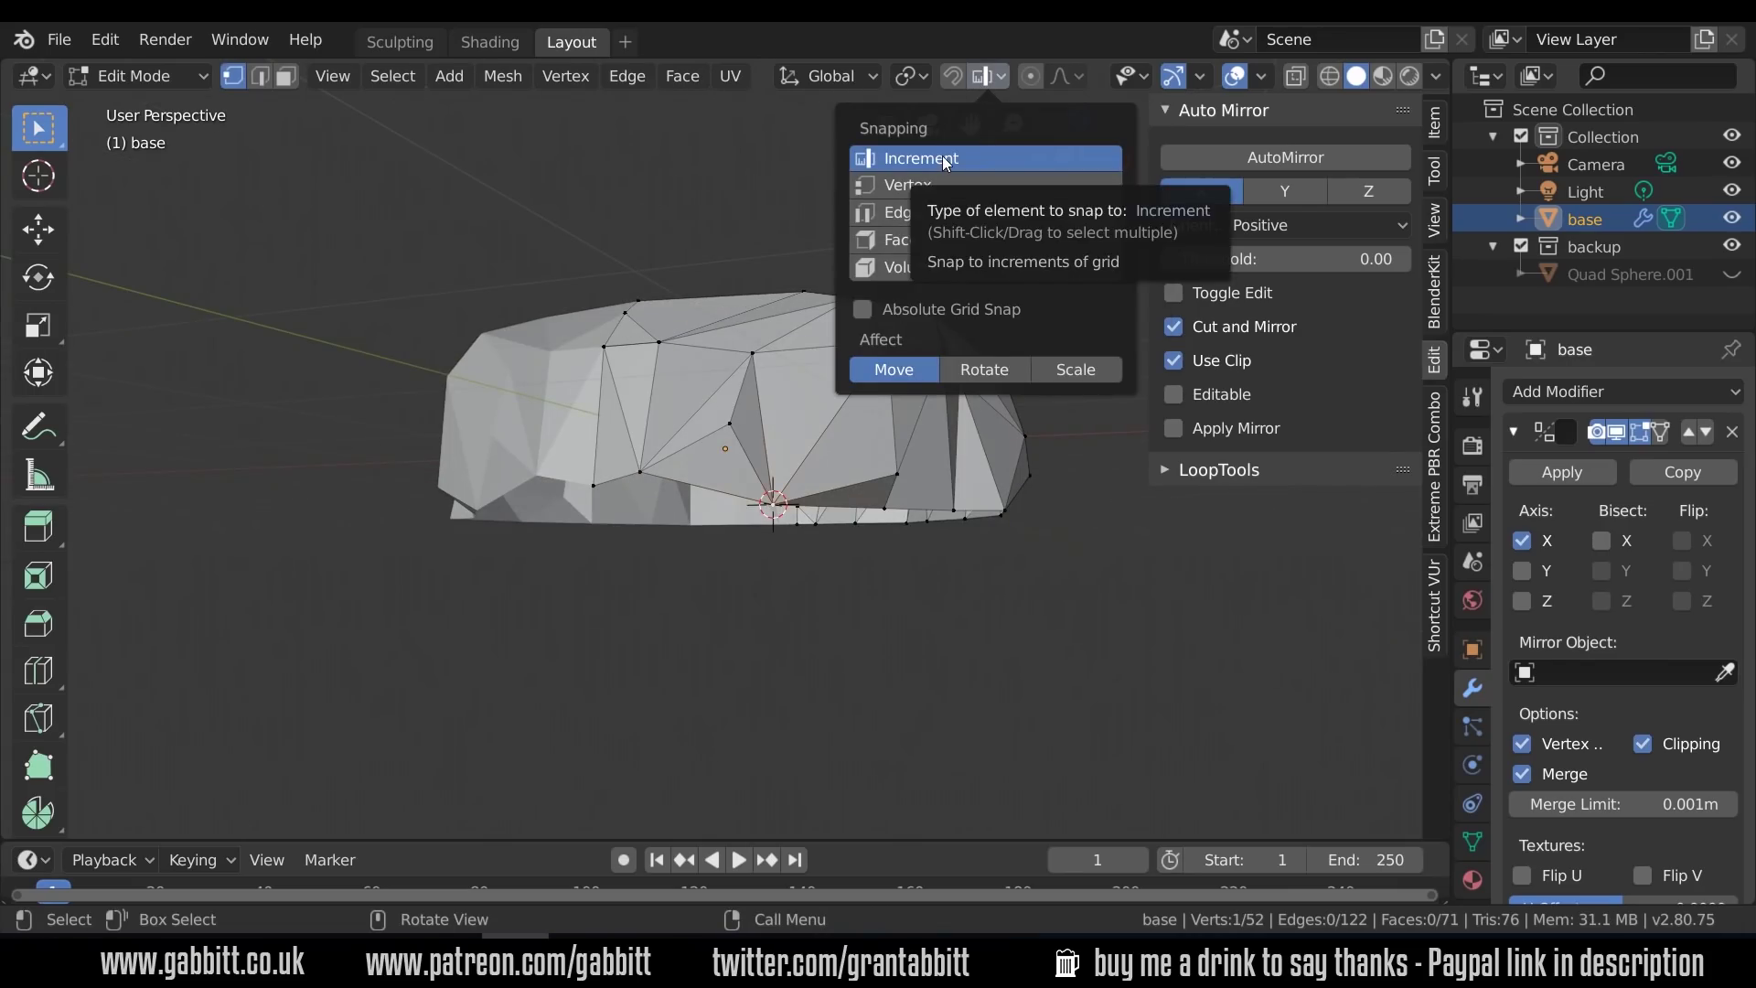
pyautogui.click(933, 186)
# Lower the two raised rim vertices beside the deleted faces to the base's bottom level and flatten them to 0 along Z
pyautogui.moveTo(697, 467); pyautogui.dragTo(752, 469, button='middle')
pyautogui.click(742, 472)
pyautogui.keyDown('shift'); pyautogui.click(688, 483); pyautogui.keyUp('shift')
pyautogui.press('g')
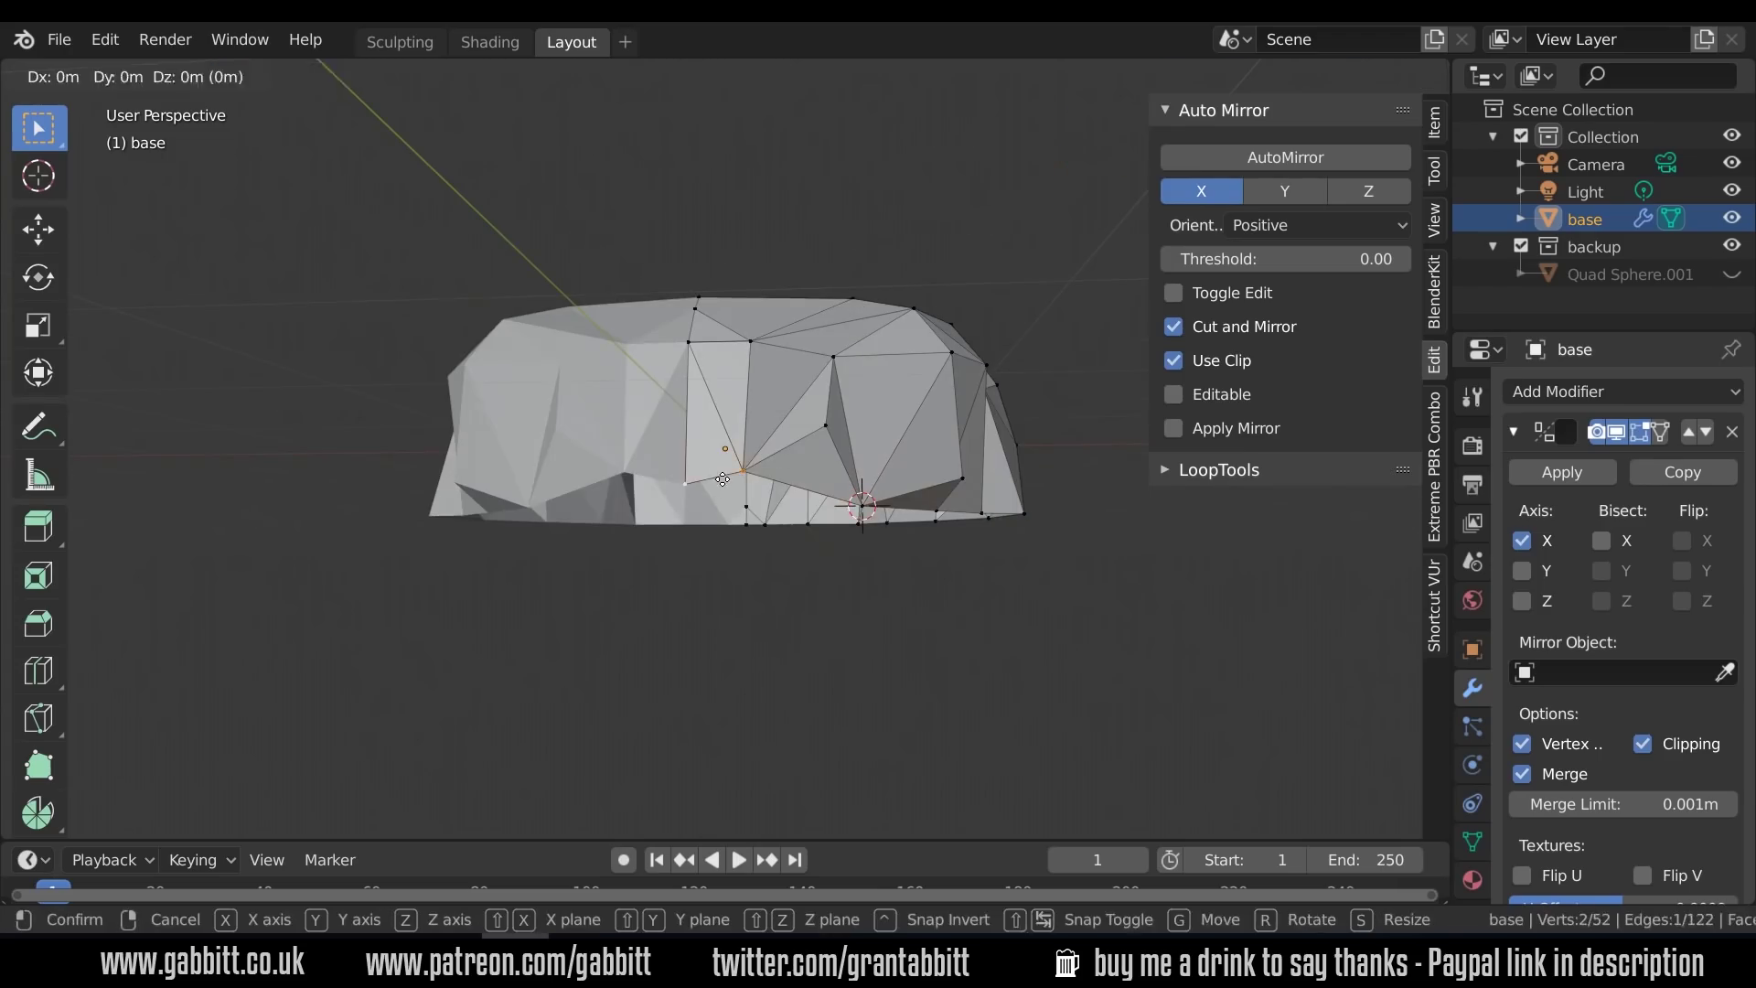
pyautogui.click(857, 483)
pyautogui.press('g')
pyautogui.click(862, 510)
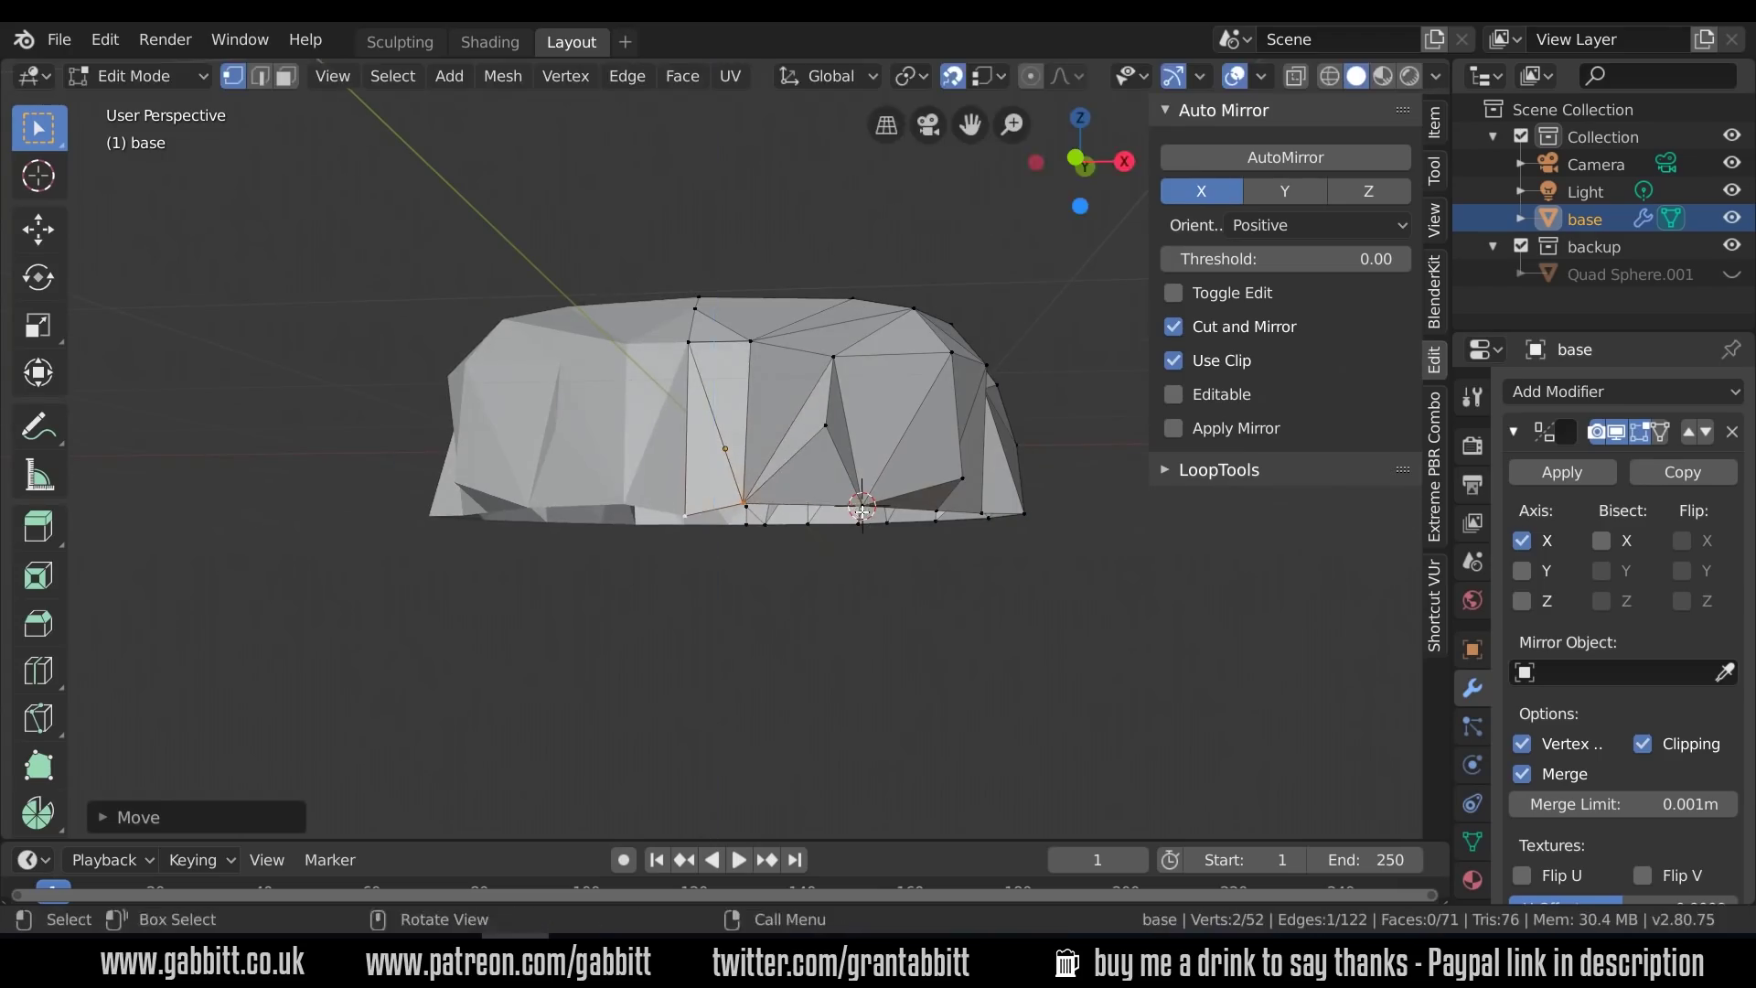
pyautogui.press('s')
pyautogui.press('z')
pyautogui.press('0')
pyautogui.click(824, 532)
# Move another raised rim vertex down along Z to the base's bottom level
pyautogui.moveTo(825, 532); pyautogui.dragTo(572, 448, button='middle')
pyautogui.press('3')
pyautogui.press('1')
pyautogui.click(615, 444)
pyautogui.press('g')
pyautogui.press('z')
pyautogui.click(641, 494)
# Tidy the geometry low on the side of the base by snapping a rim vertex into place
pyautogui.moveTo(722, 480); pyautogui.dragTo(792, 521, button='middle')
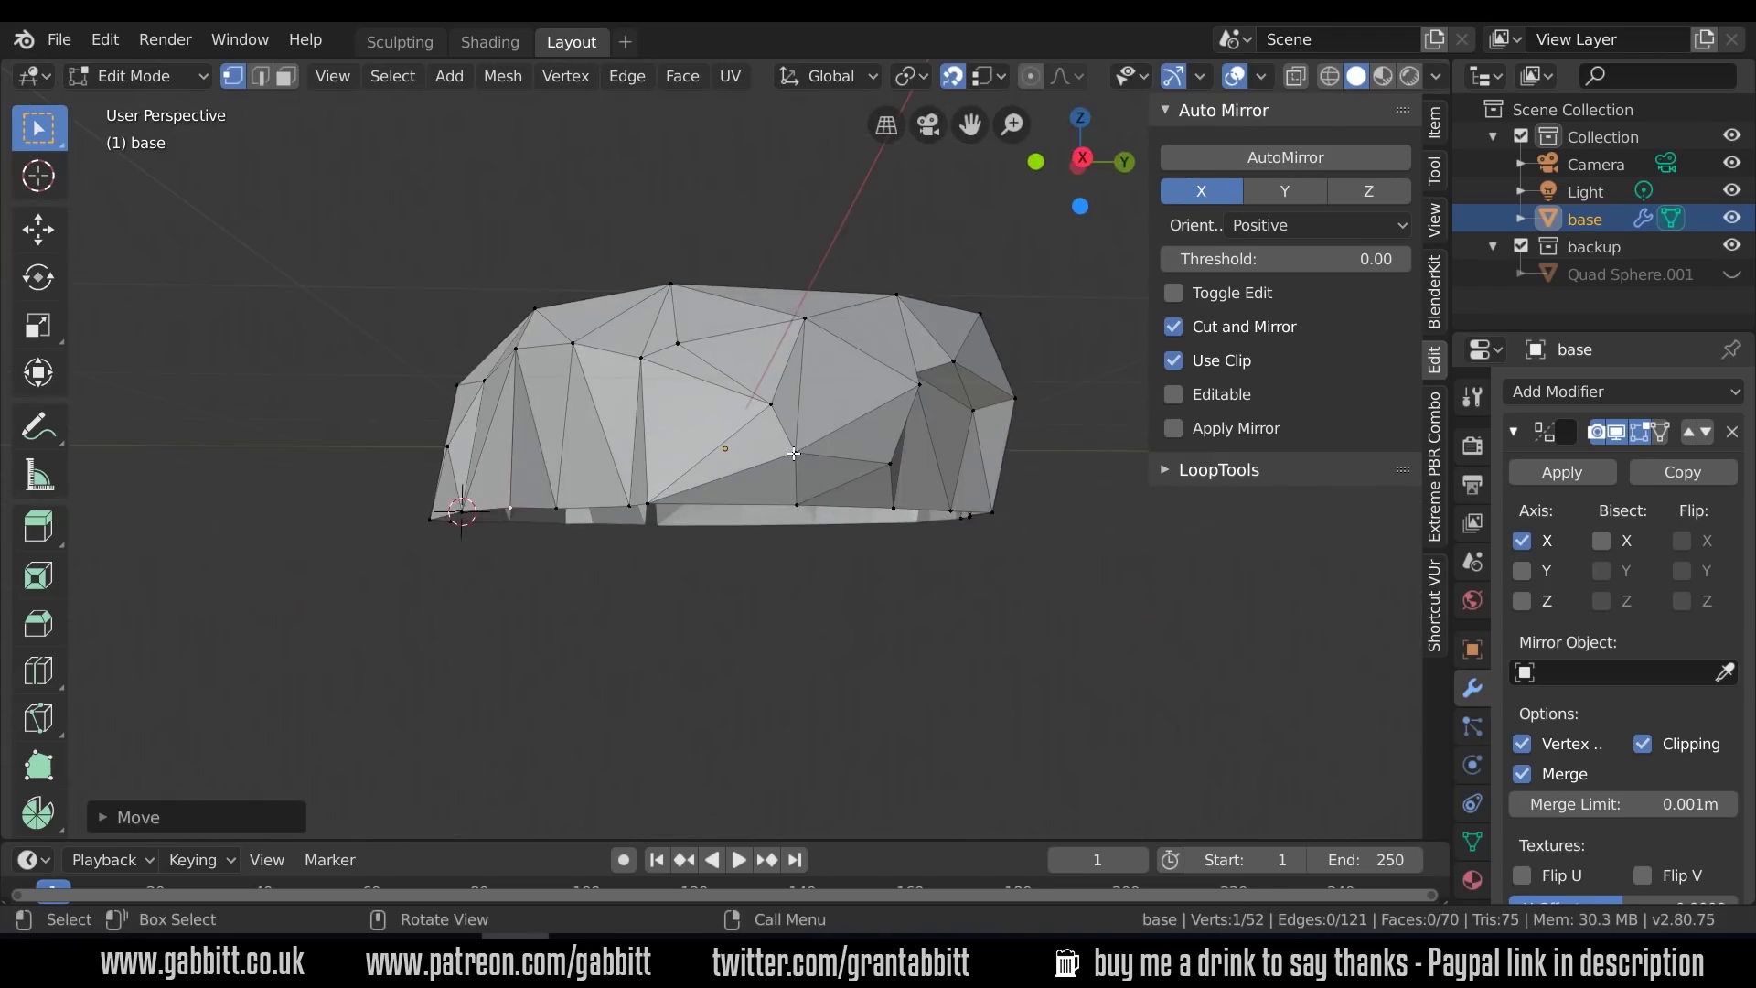
pyautogui.press('3')
pyautogui.hotkey('alt', 'a')
pyautogui.moveTo(948, 477); pyautogui.dragTo(971, 518, button='middle')
pyautogui.press('g')
pyautogui.click(834, 499)
pyautogui.moveTo(677, 536); pyautogui.dragTo(702, 519, button='middle')
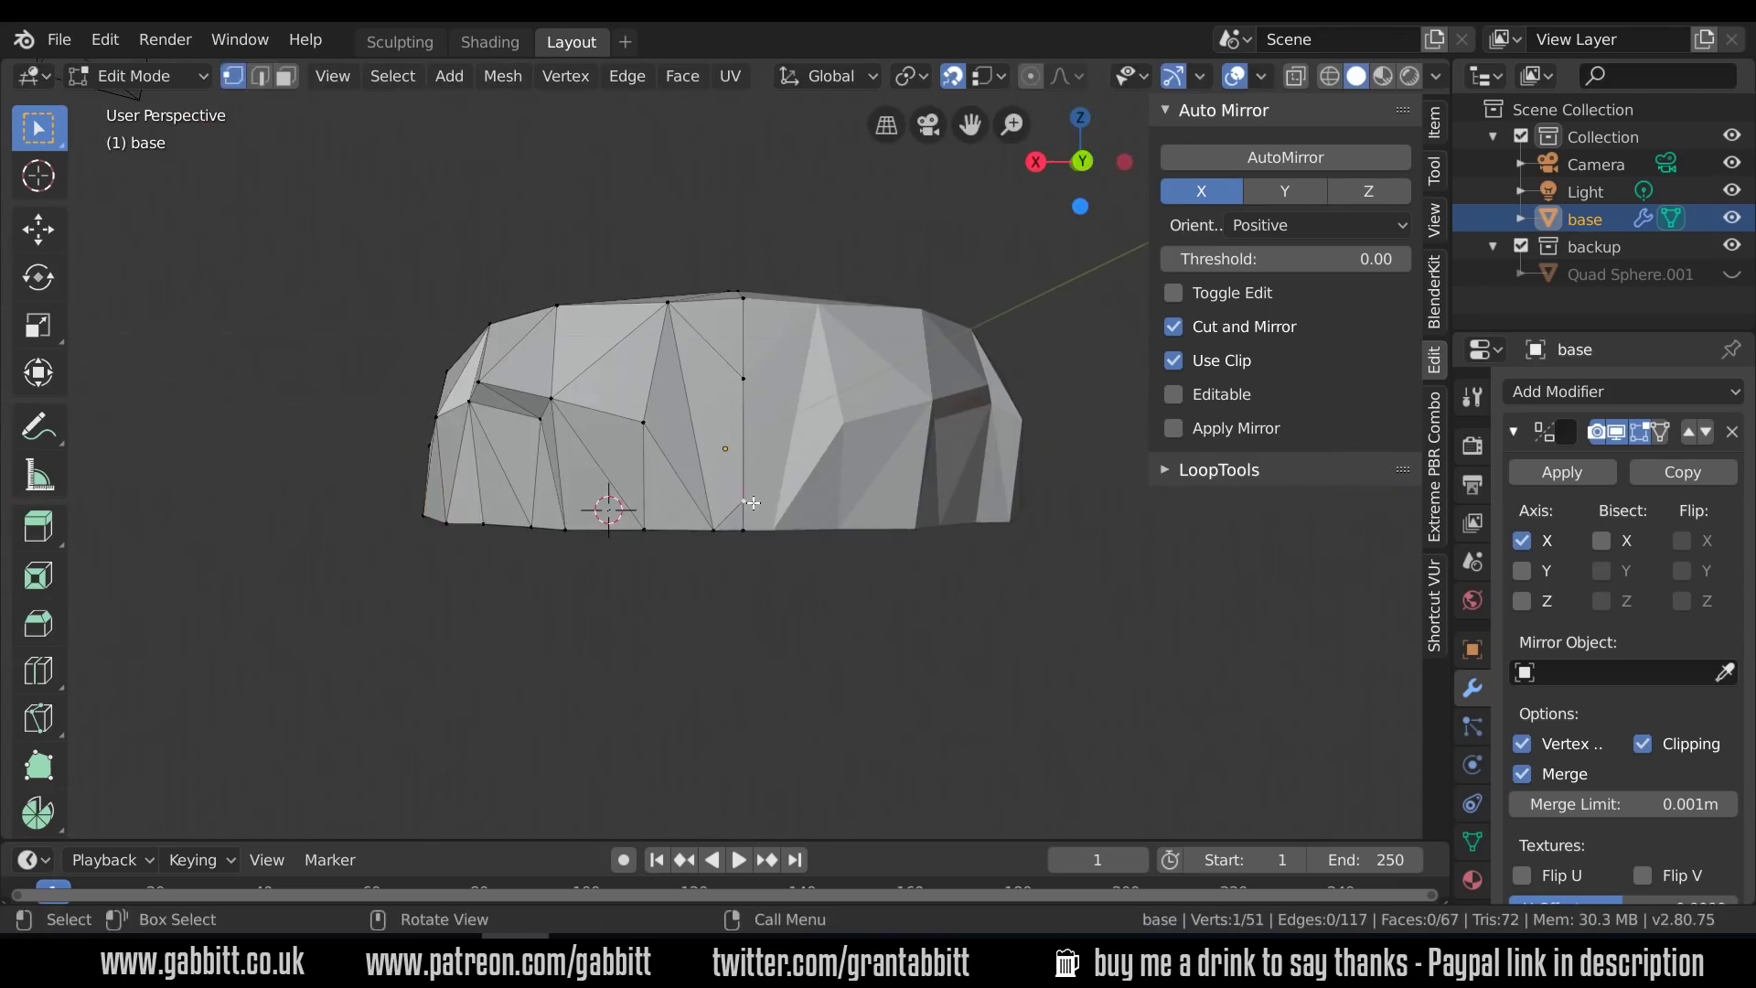
# Select the clustered vertices on top of the base at the mirror seam, merge them, and reposition the merged vertex
pyautogui.moveTo(788, 573); pyautogui.dragTo(798, 668, button='middle')
pyautogui.moveTo(752, 441); pyautogui.dragTo(808, 501)
pyautogui.hotkey('alt', 'm')
pyautogui.click(807, 502)
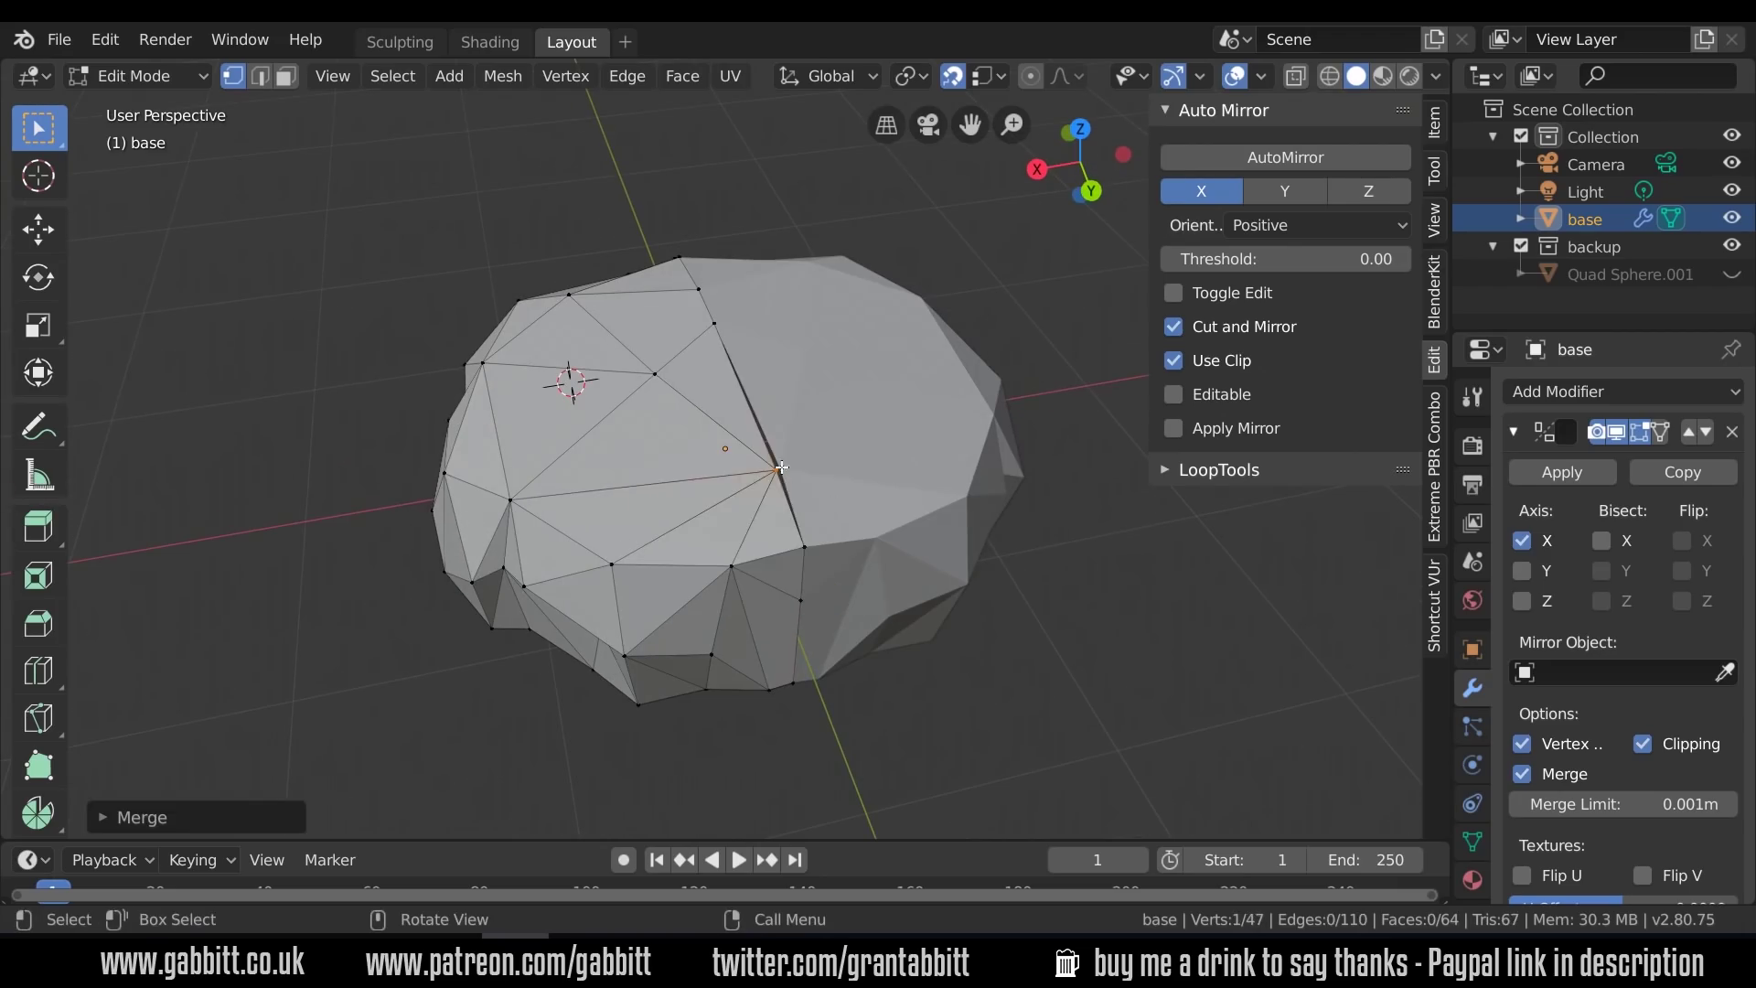
pyautogui.press('g')
pyautogui.click(773, 526)
# Shade the base smooth and resume editing its mesh
pyautogui.moveTo(764, 536); pyautogui.dragTo(699, 419, button='middle')
pyautogui.press('Tab')
pyautogui.press('Tab')
pyautogui.moveTo(842, 506); pyautogui.dragTo(851, 403, button='middle')
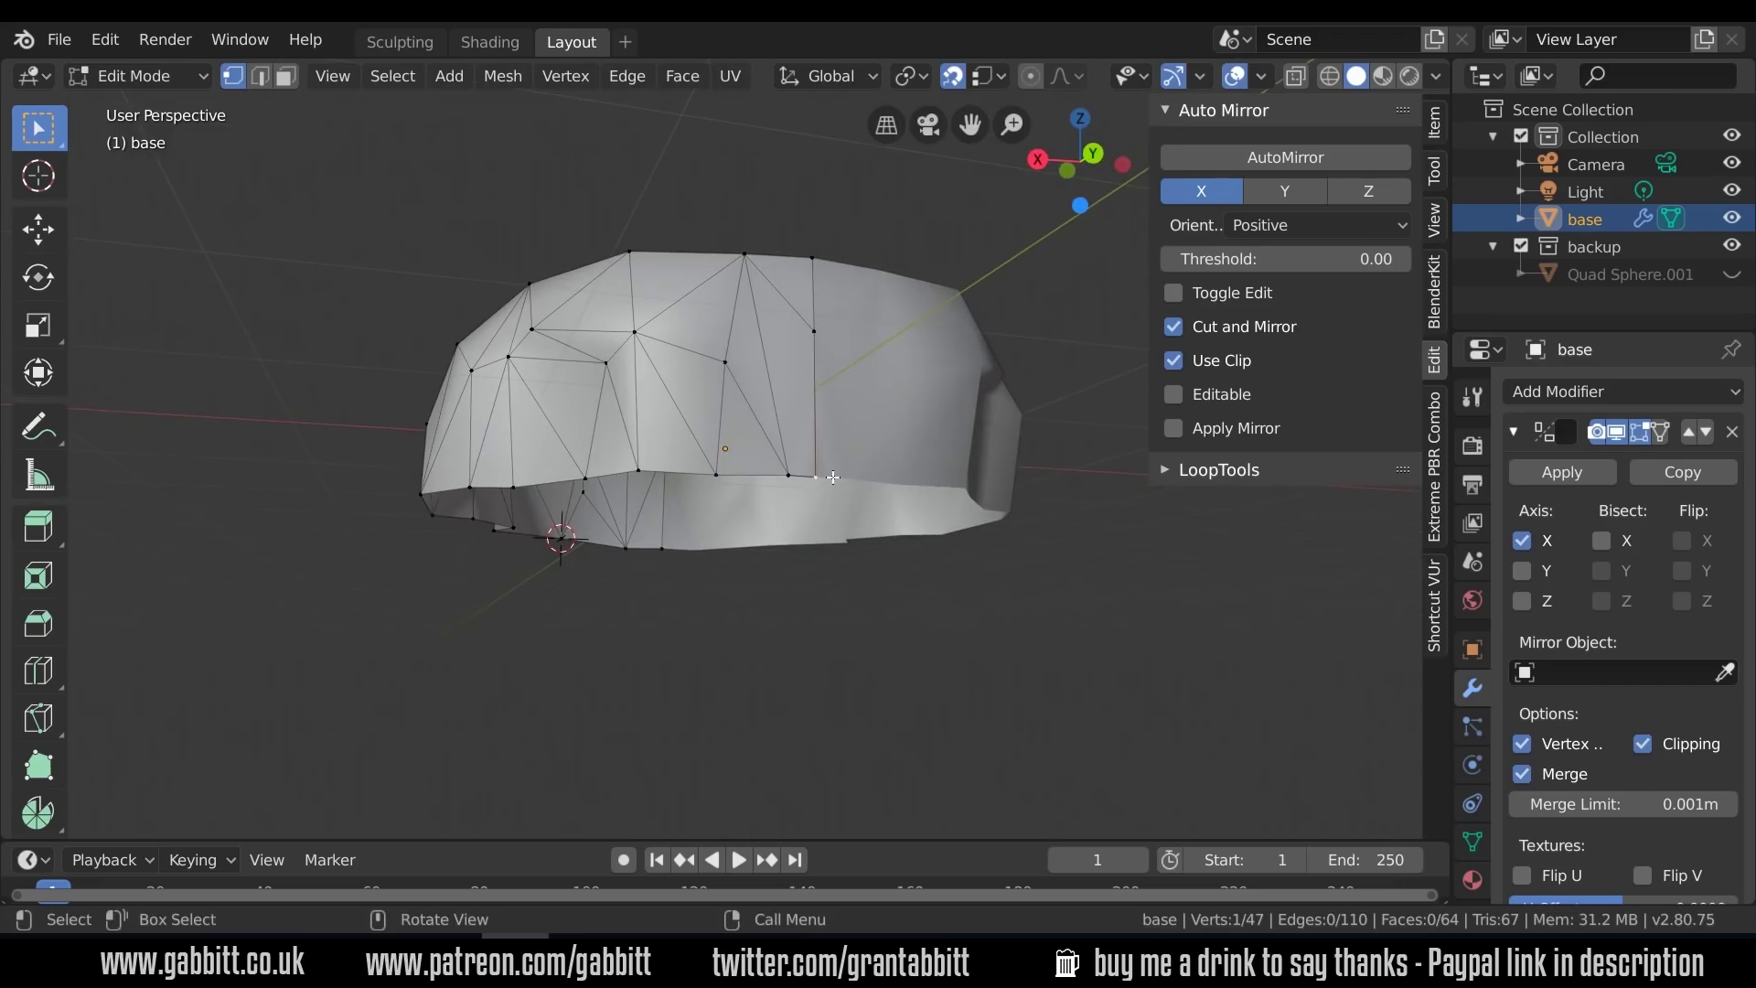
# Adjust the bottom rim vertex on the mirror seam so it lines up with the rest of the rim
pyautogui.press('g')
pyautogui.click(856, 478)
pyautogui.press('g')
pyautogui.moveTo(856, 479); pyautogui.dragTo(784, 342, button='middle')
pyautogui.click(771, 371)
pyautogui.click(759, 356)
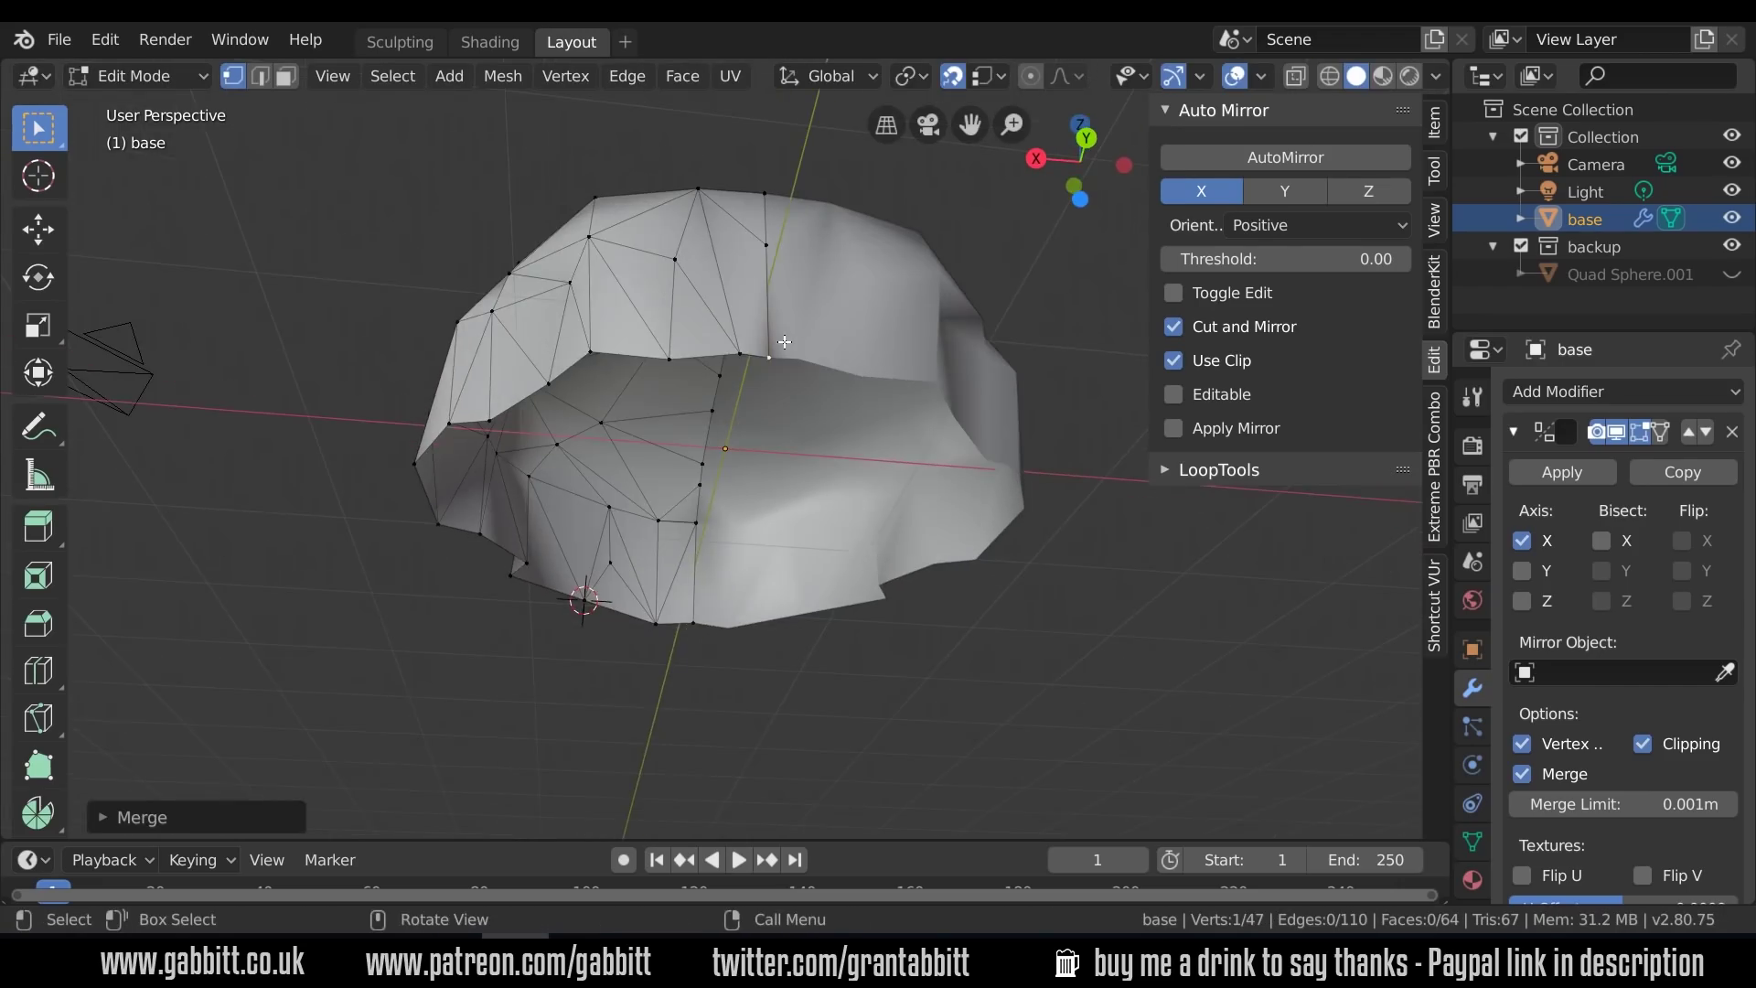
# Reposition the upper vertex on the mirror seam at the front of the base
pyautogui.press('Tab')
pyautogui.moveTo(1007, 453); pyautogui.dragTo(839, 208, button='middle')
pyautogui.scroll(5, 777, 320)
pyautogui.press('Tab')
pyautogui.moveTo(695, 586); pyautogui.dragTo(723, 732, button='middle')
pyautogui.press('g')
pyautogui.click(679, 458)
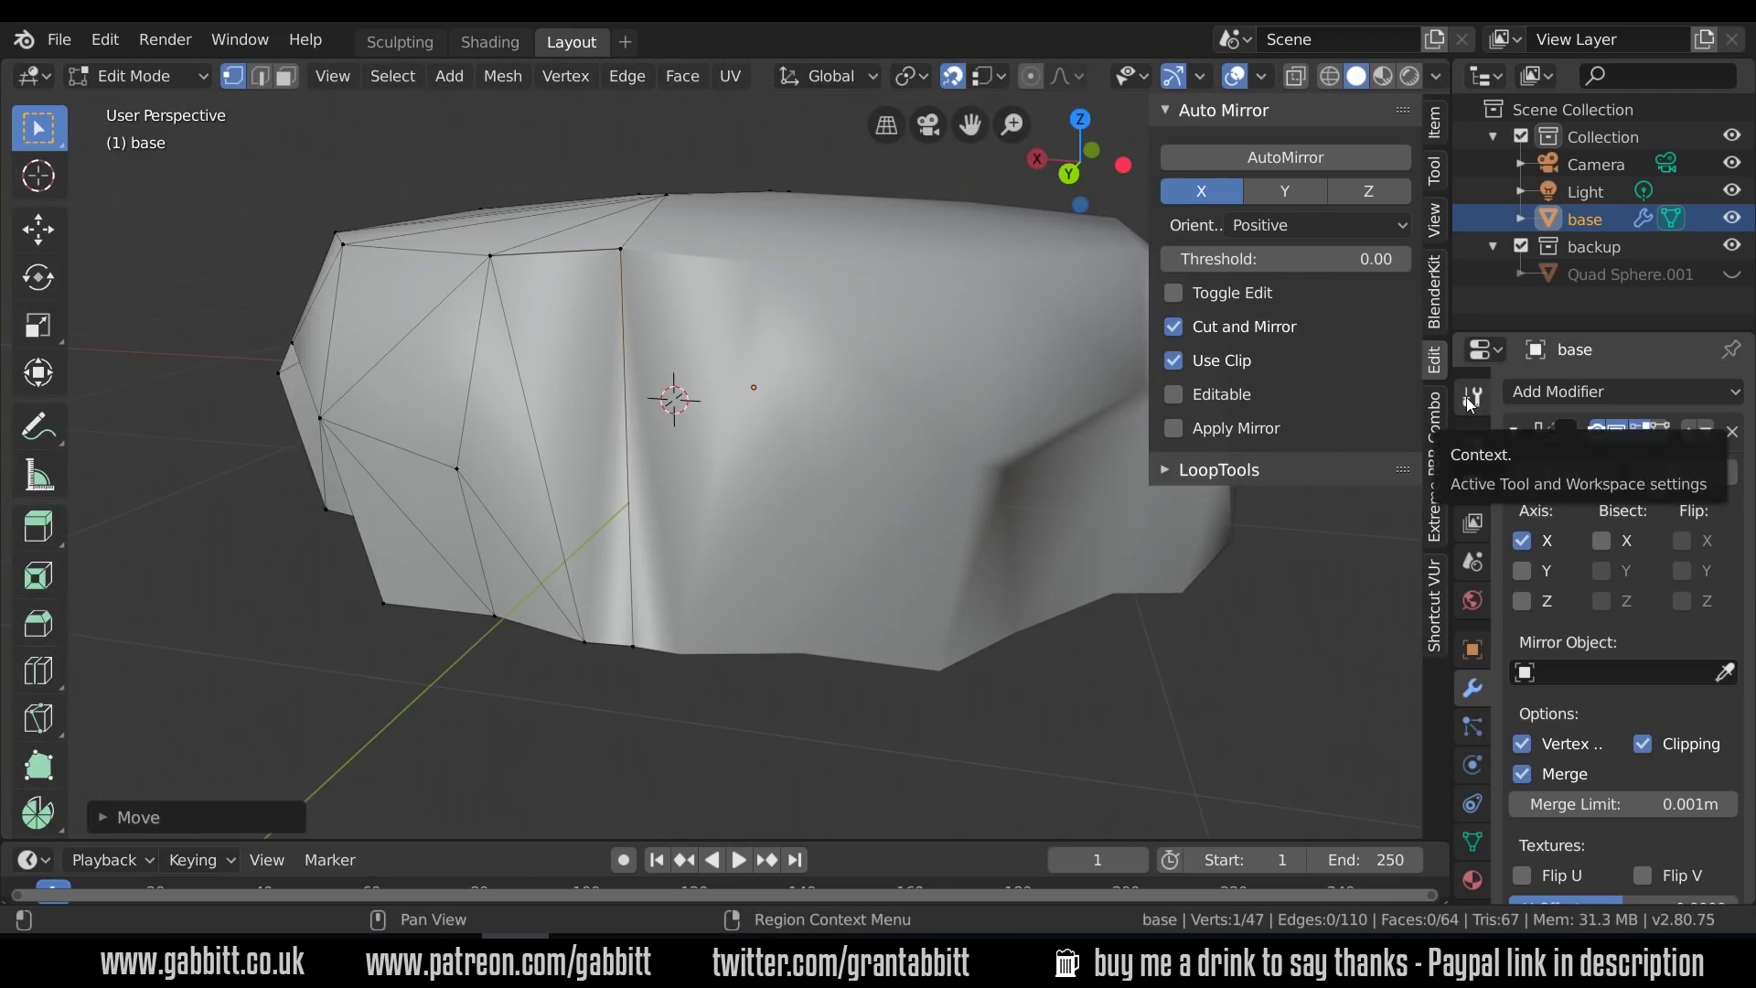
# Enable Auto Merge and merge all overlapping vertices of the base by distance
pyautogui.click(1471, 400)
pyautogui.click(1552, 482)
pyautogui.press('a')
pyautogui.moveTo(588, 365); pyautogui.dragTo(850, 359, button='middle')
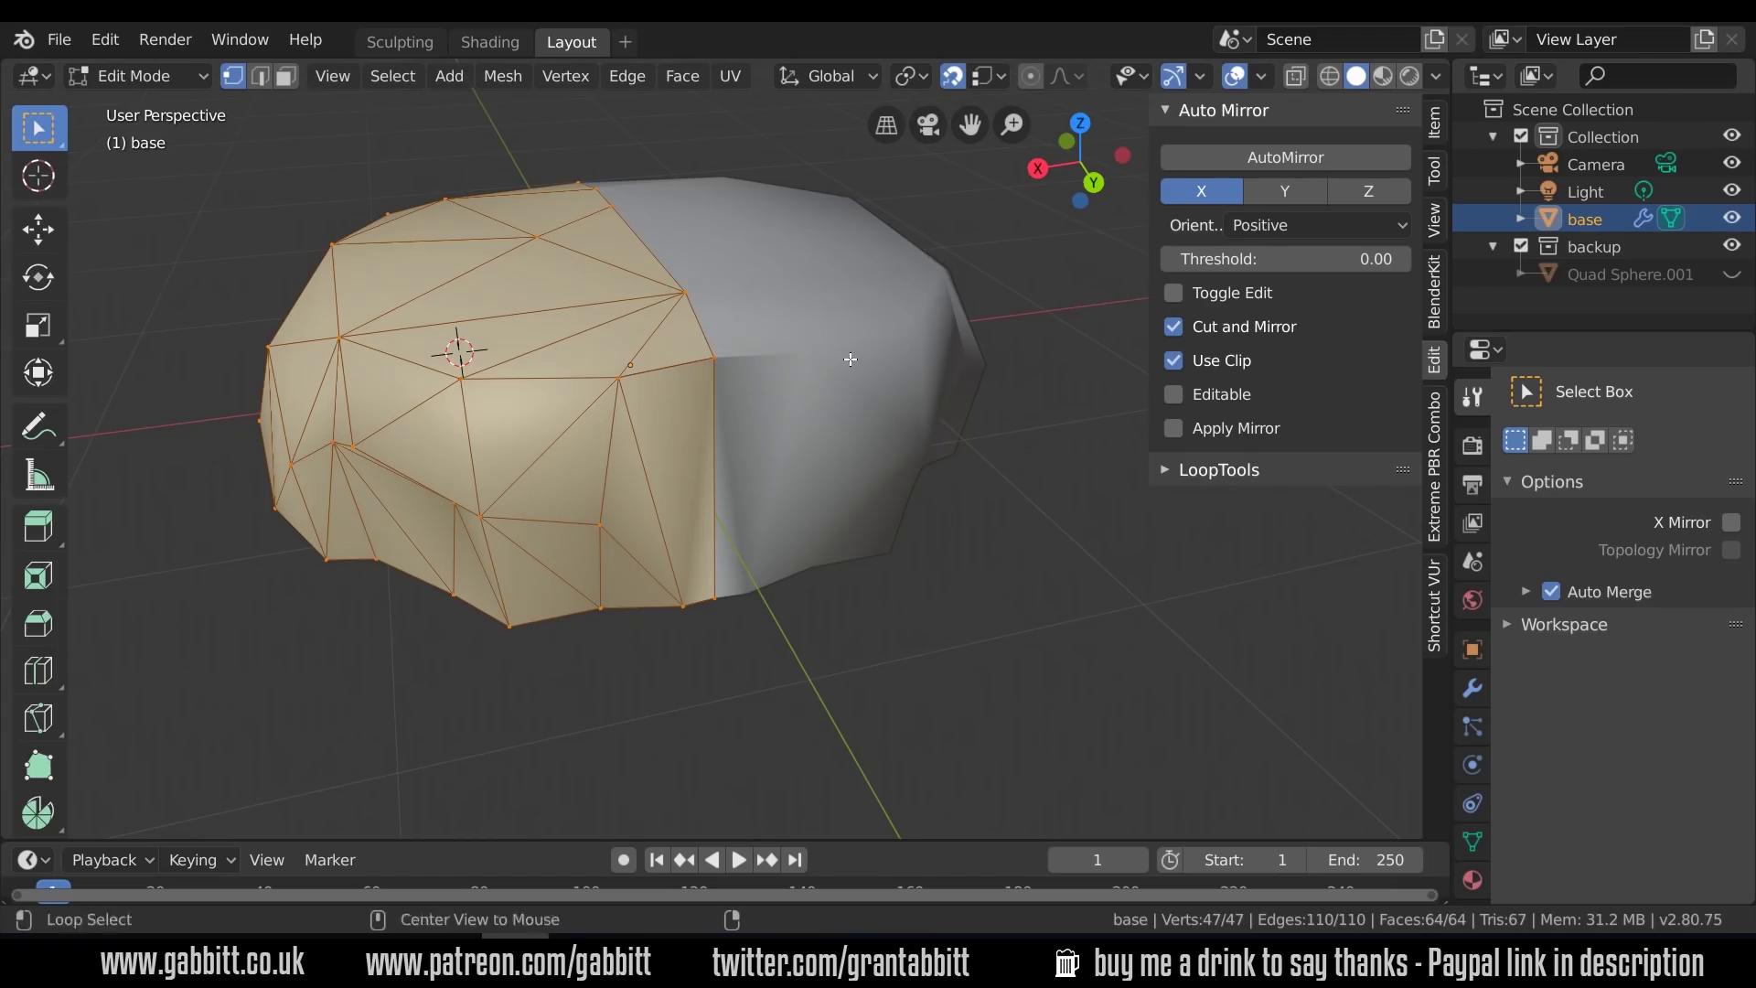
pyautogui.hotkey('alt', 'm')
pyautogui.click(846, 465)
pyautogui.press('Tab')
pyautogui.scroll(-2, 828, 549)
pyautogui.moveTo(828, 549); pyautogui.dragTo(794, 384, button='middle')
pyautogui.moveTo(794, 384); pyautogui.dragTo(476, 216, button='middle')
pyautogui.press('Tab')
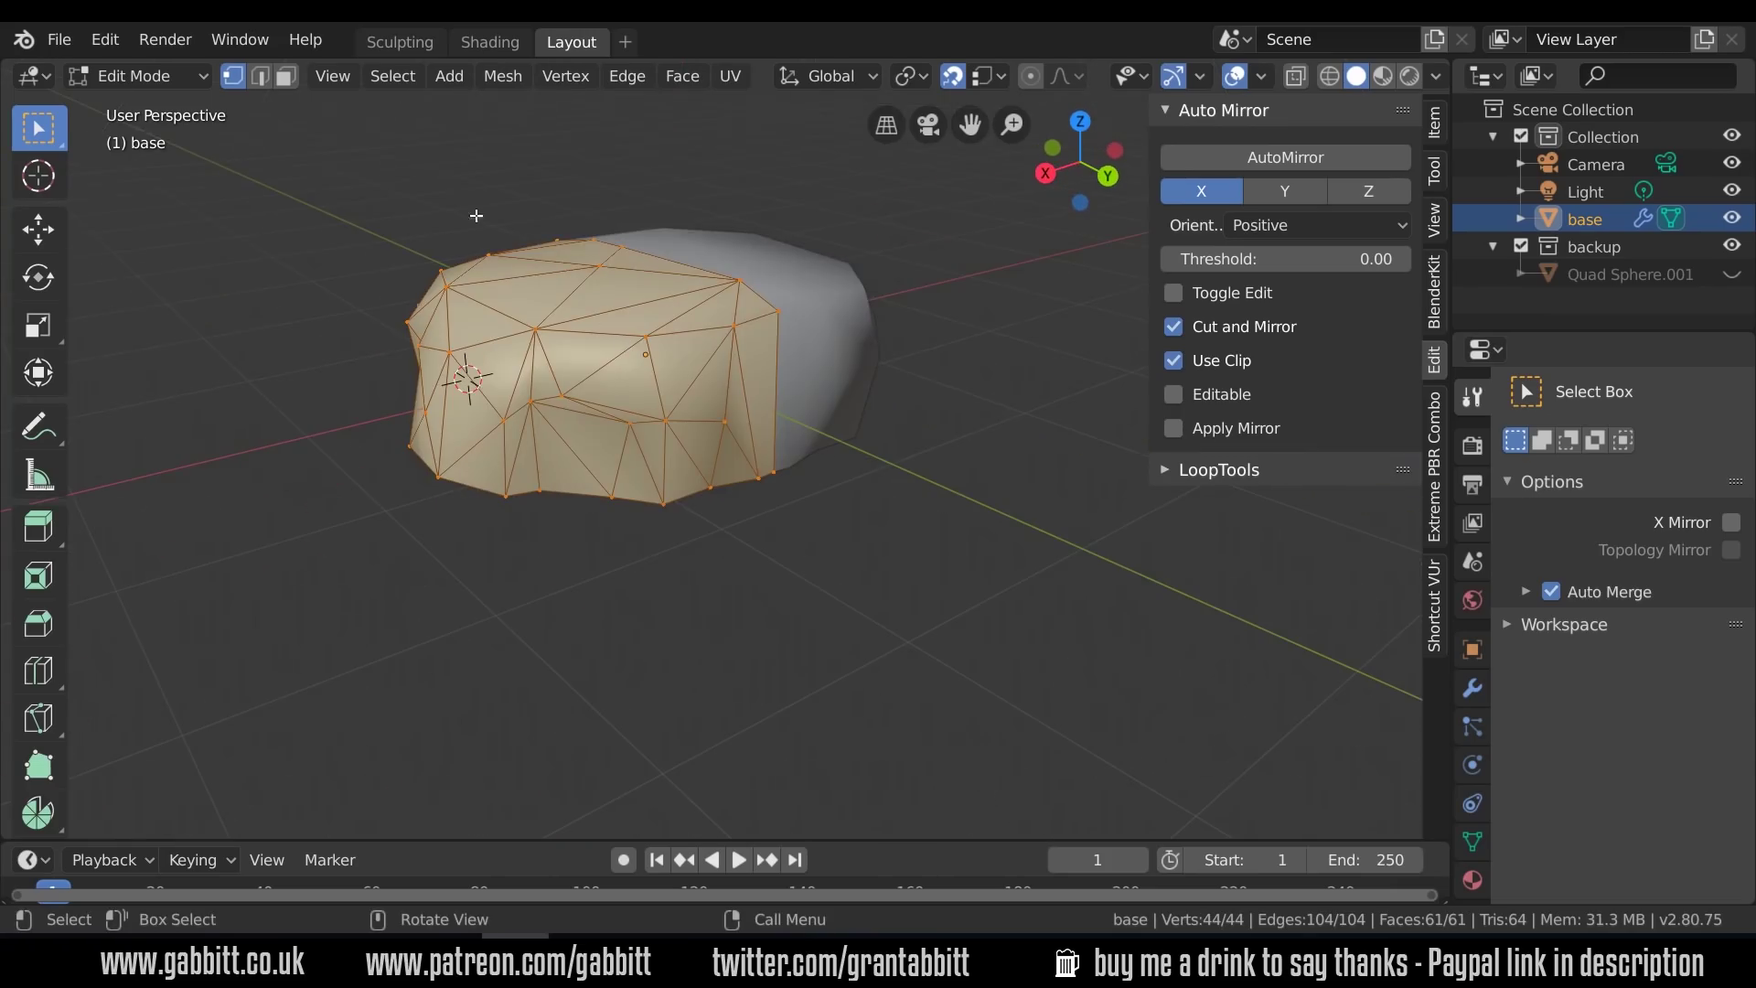
# Add a Texture Paint workspace, and save the file from the Layout workspace
pyautogui.click(629, 46)
pyautogui.moveTo(549, 86)
pyautogui.click(827, 312)
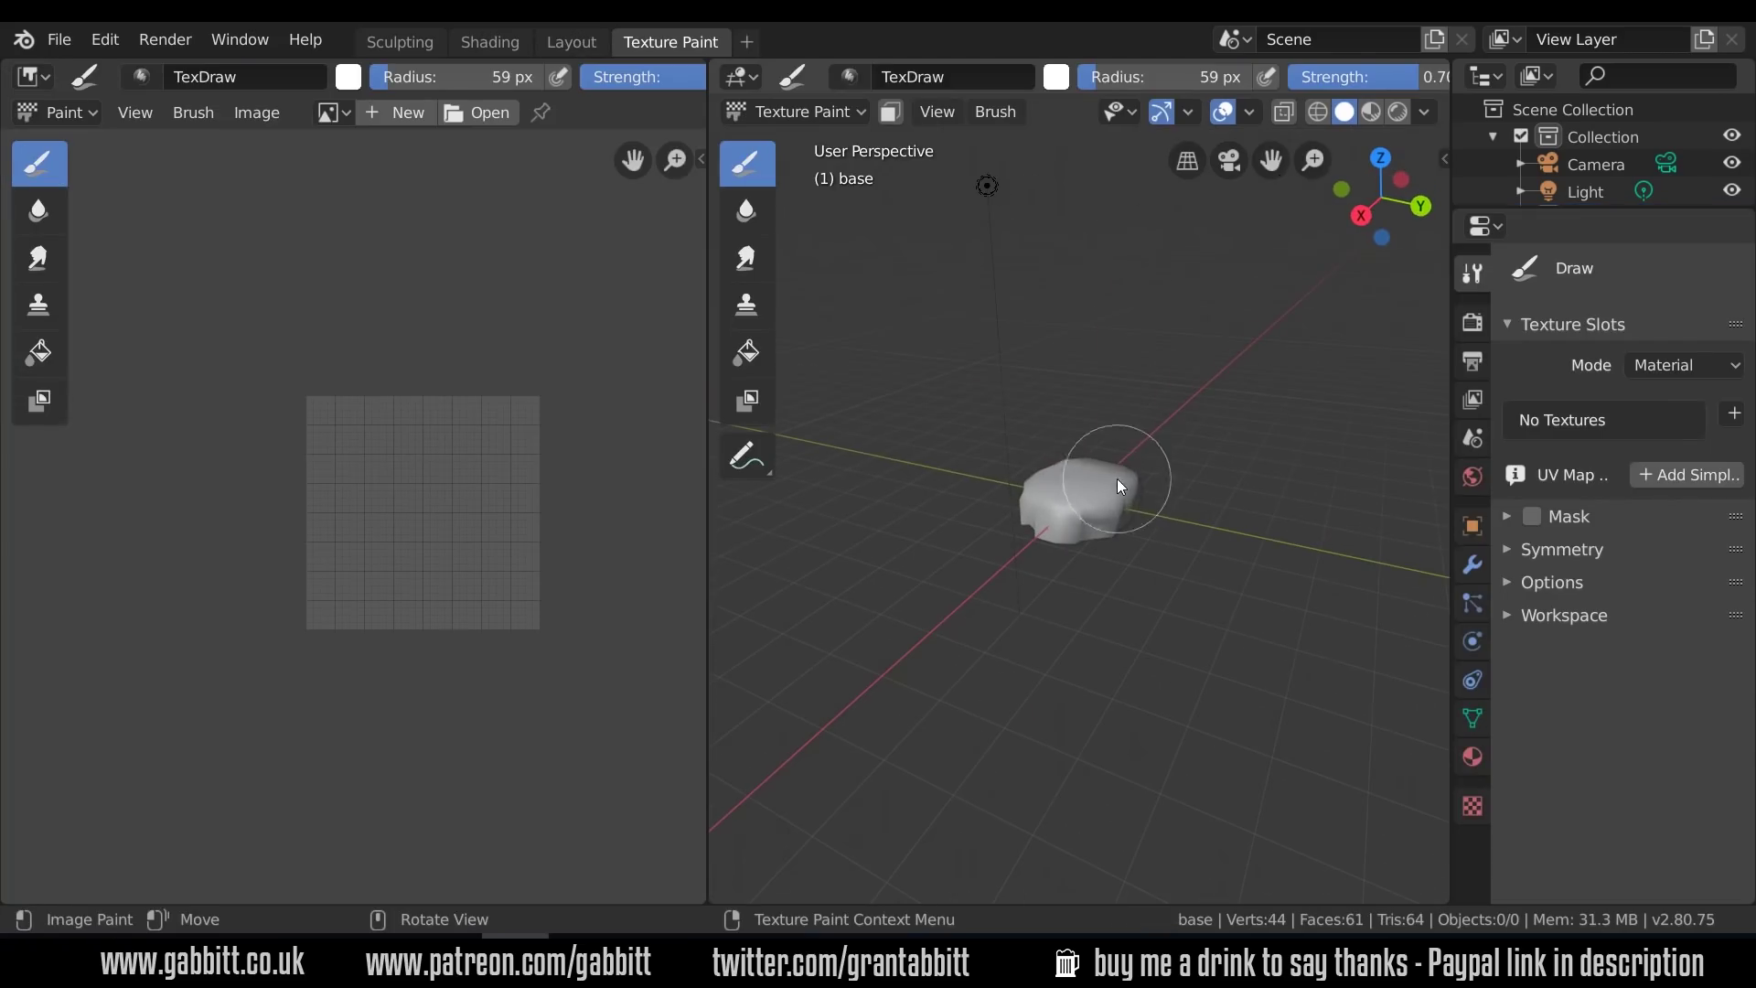
pyautogui.click(571, 42)
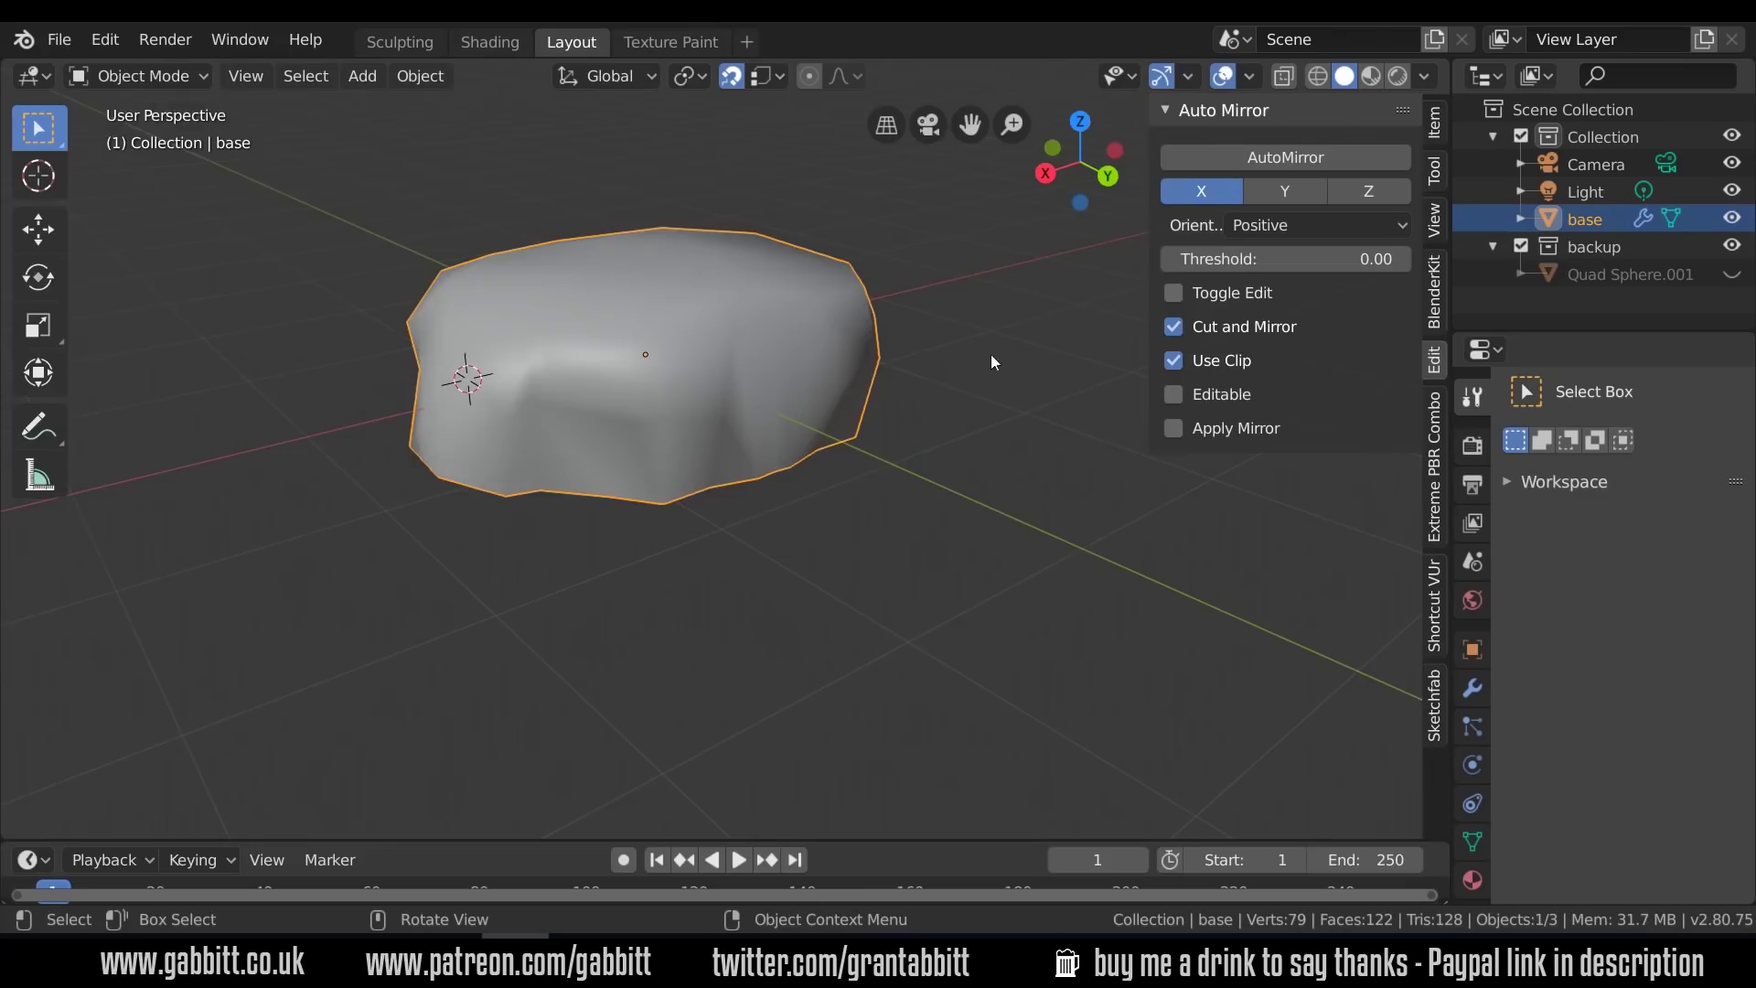
pyautogui.click(60, 40)
pyautogui.click(119, 248)
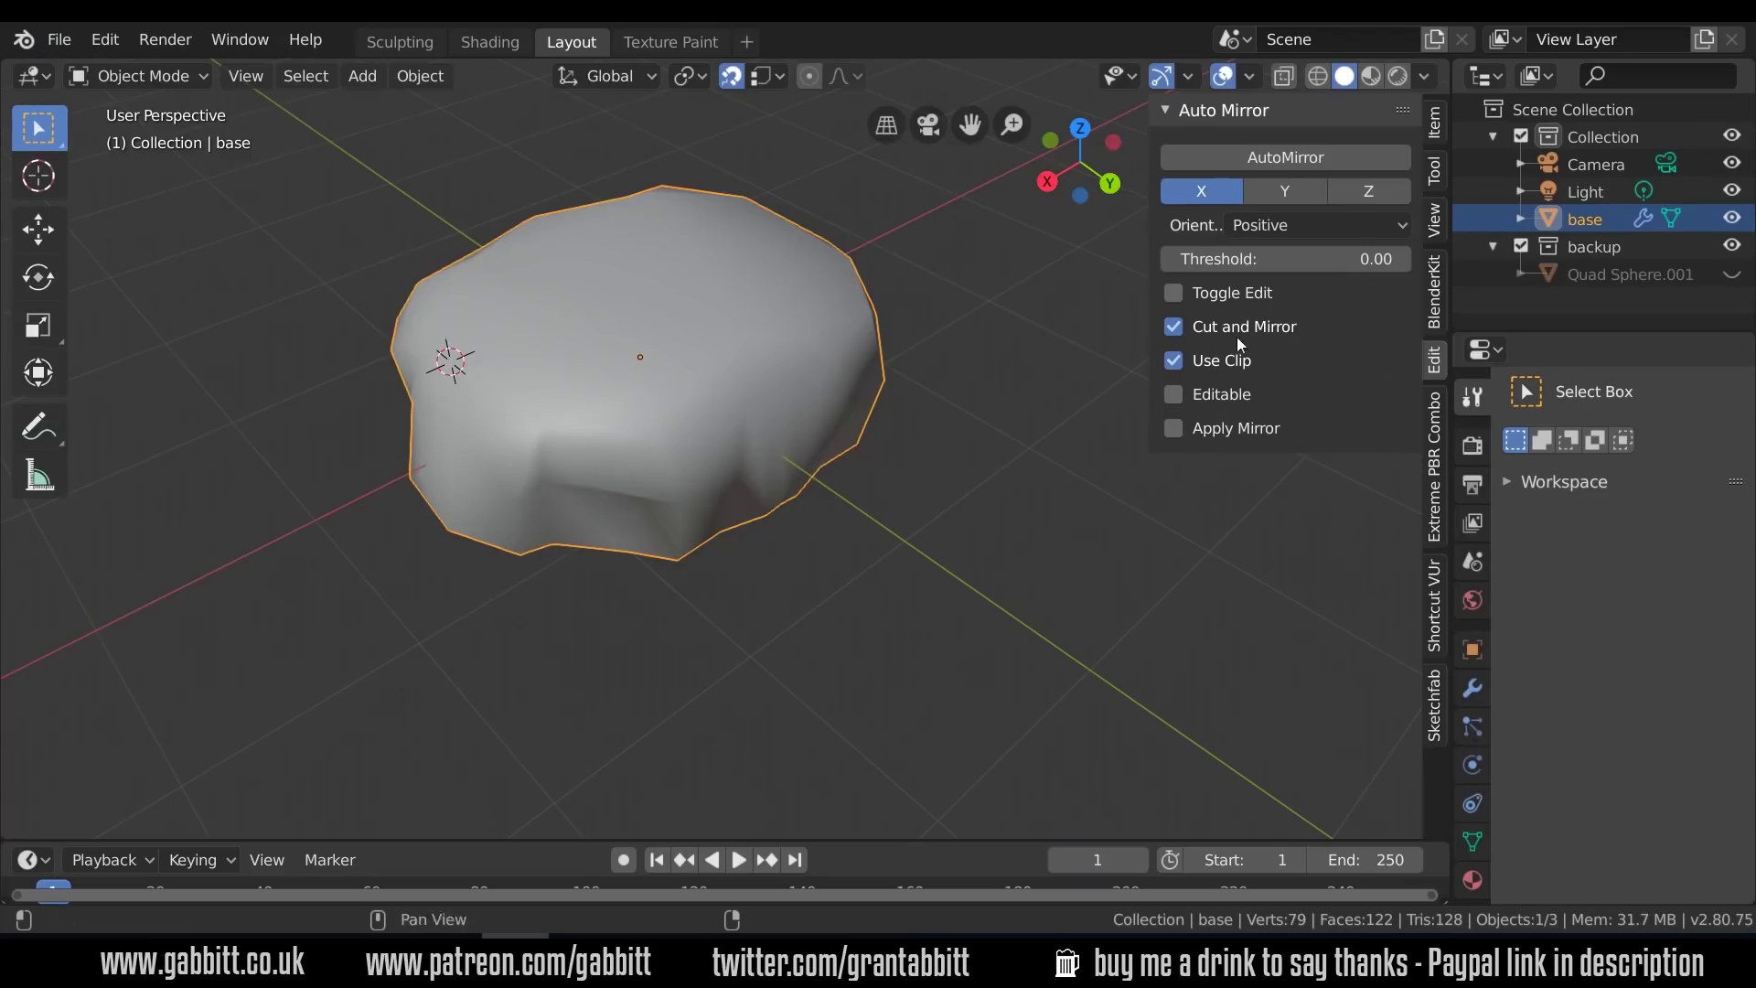
# Duplicate the base in place, move the copy to the backup collection, and hide that collection
pyautogui.hotkey('shift', 'd')
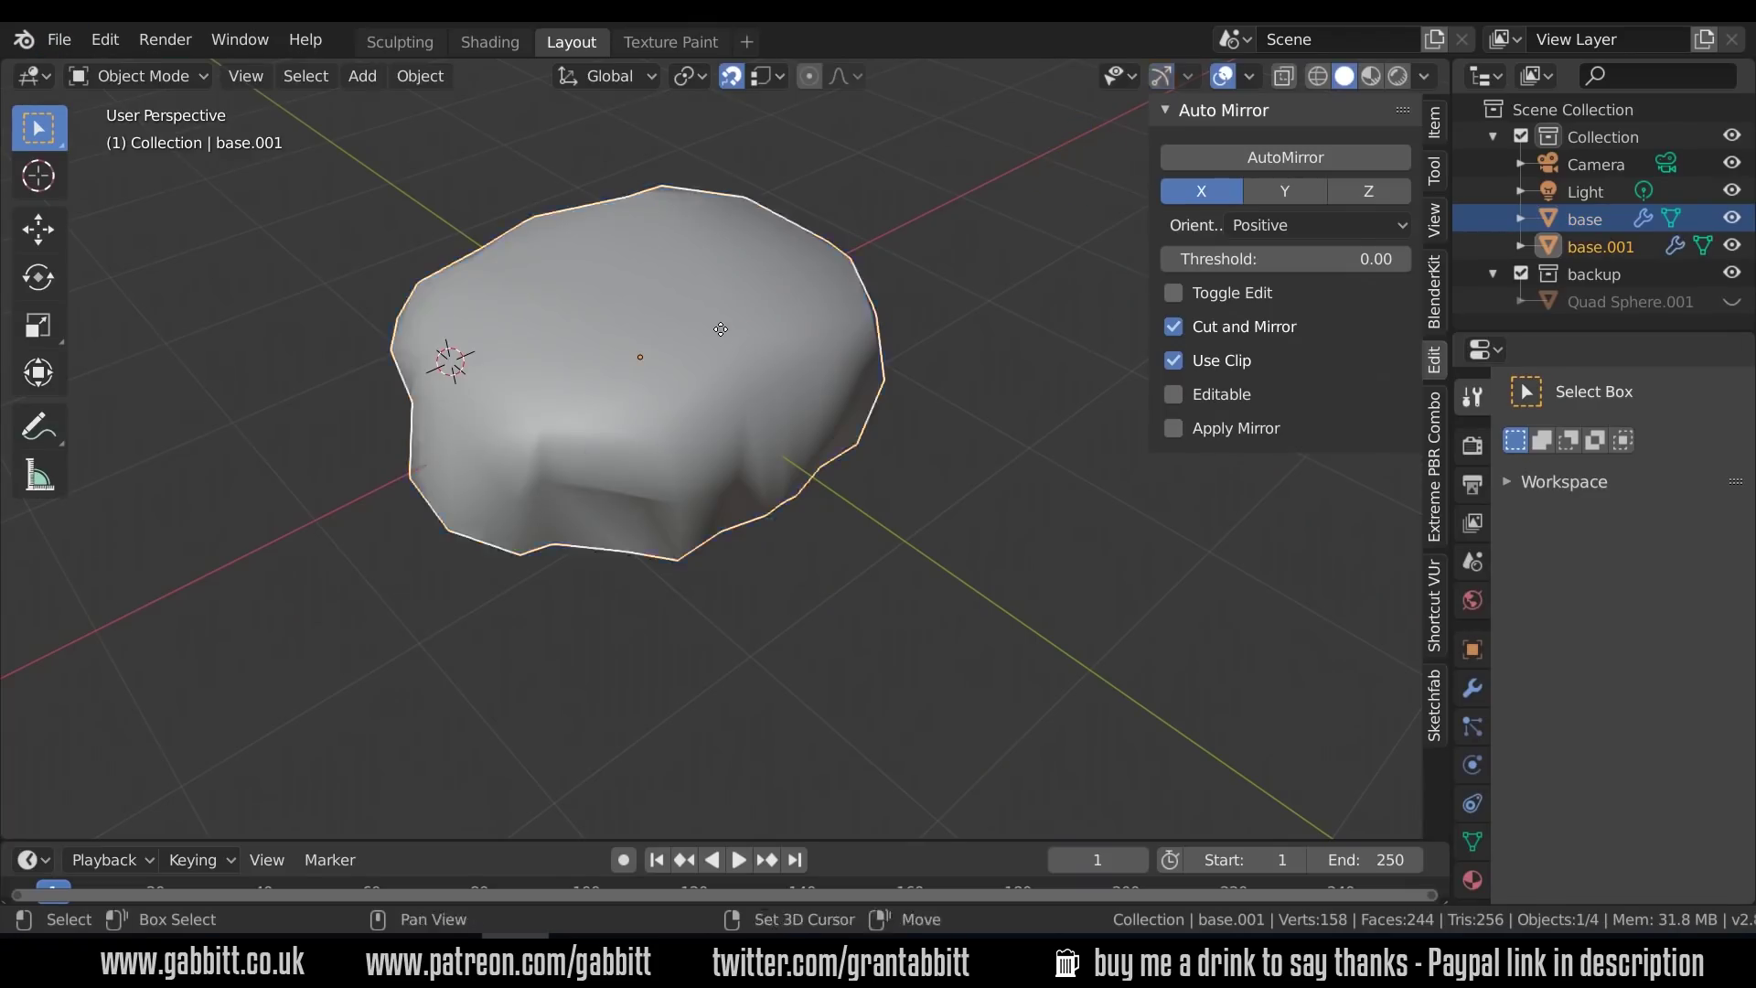
pyautogui.click(298, 549)
pyautogui.press('m')
pyautogui.click(293, 506)
pyautogui.click(1732, 246)
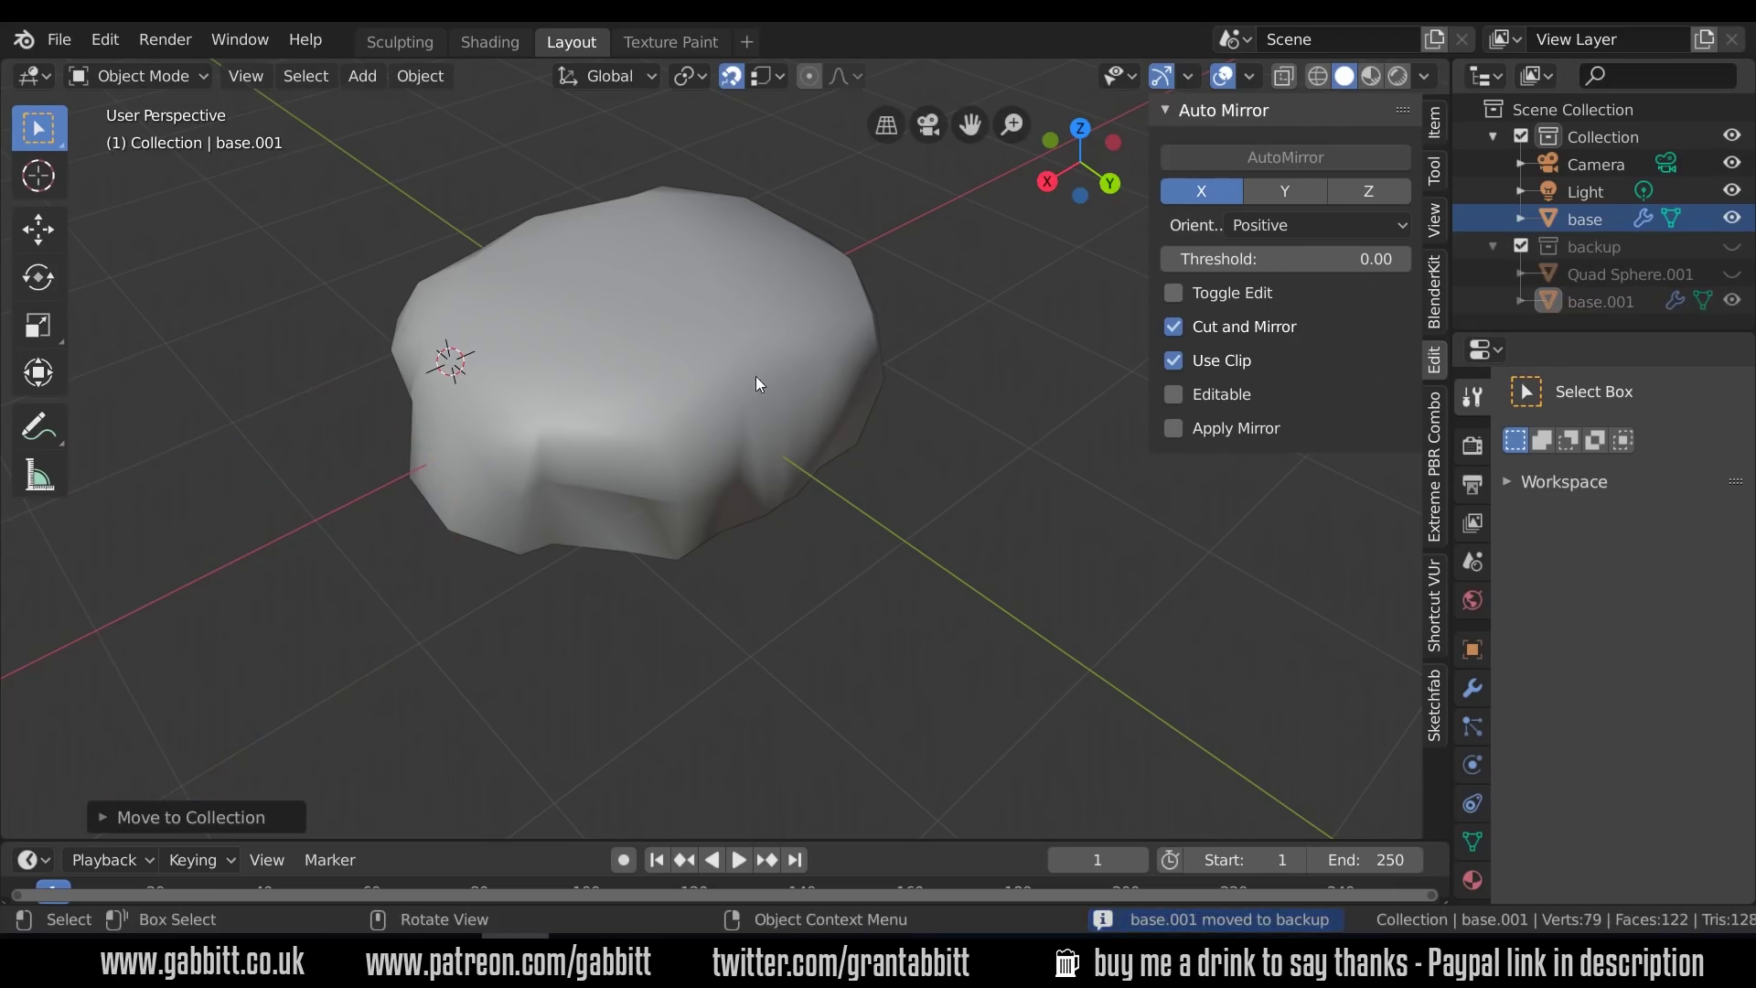
# Turn off snapping and apply the Mirror modifier to the base
pyautogui.click(748, 361)
pyautogui.hotkey('shift', 'Tab')
pyautogui.press('Tab')
pyautogui.moveTo(919, 444)
pyautogui.mouseDown(button='middle')
pyautogui.moveTo(815, 426)
pyautogui.moveTo(902, 471)
pyautogui.mouseUp(button='middle')
pyautogui.click(1473, 688)
pyautogui.click(1582, 470)
pyautogui.press('Tab')
pyautogui.click(1587, 471)
pyautogui.press('Tab')
# In the Texture Paint workspace, add a Base Color paint slot to the base at 2048 by 2048 px with a light colour
pyautogui.click(695, 42)
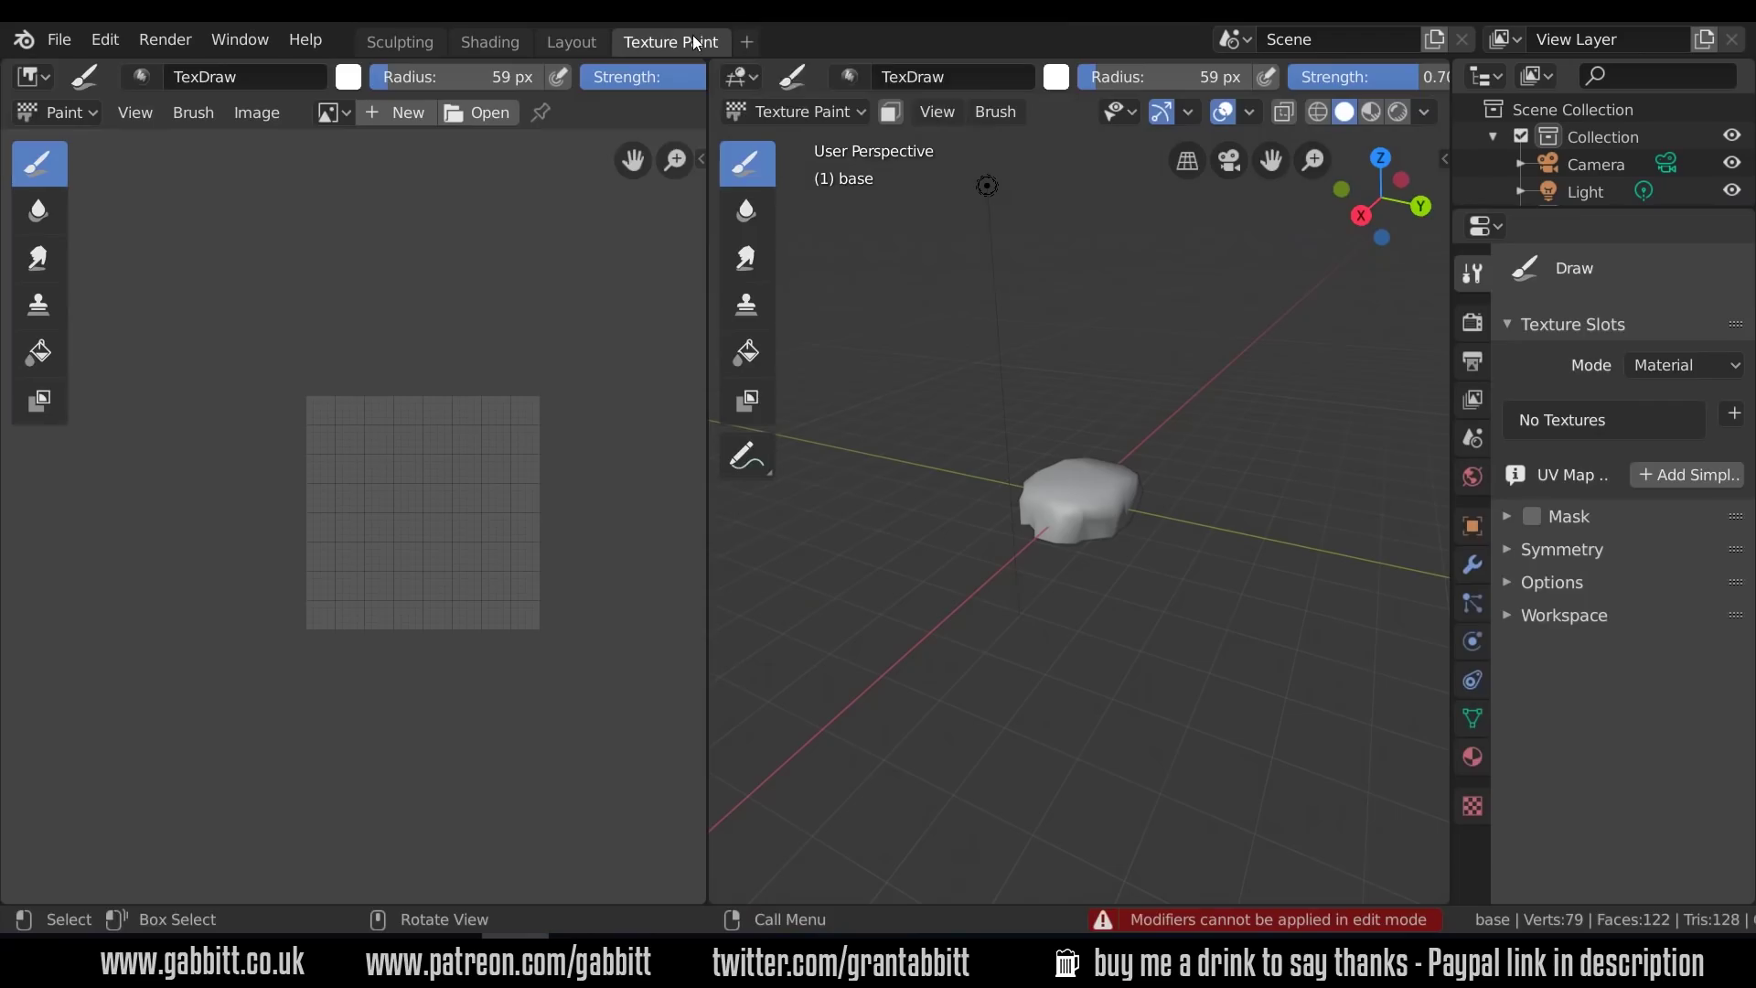
pyautogui.scroll(3, 364, 509)
pyautogui.click(1735, 413)
pyautogui.click(1647, 457)
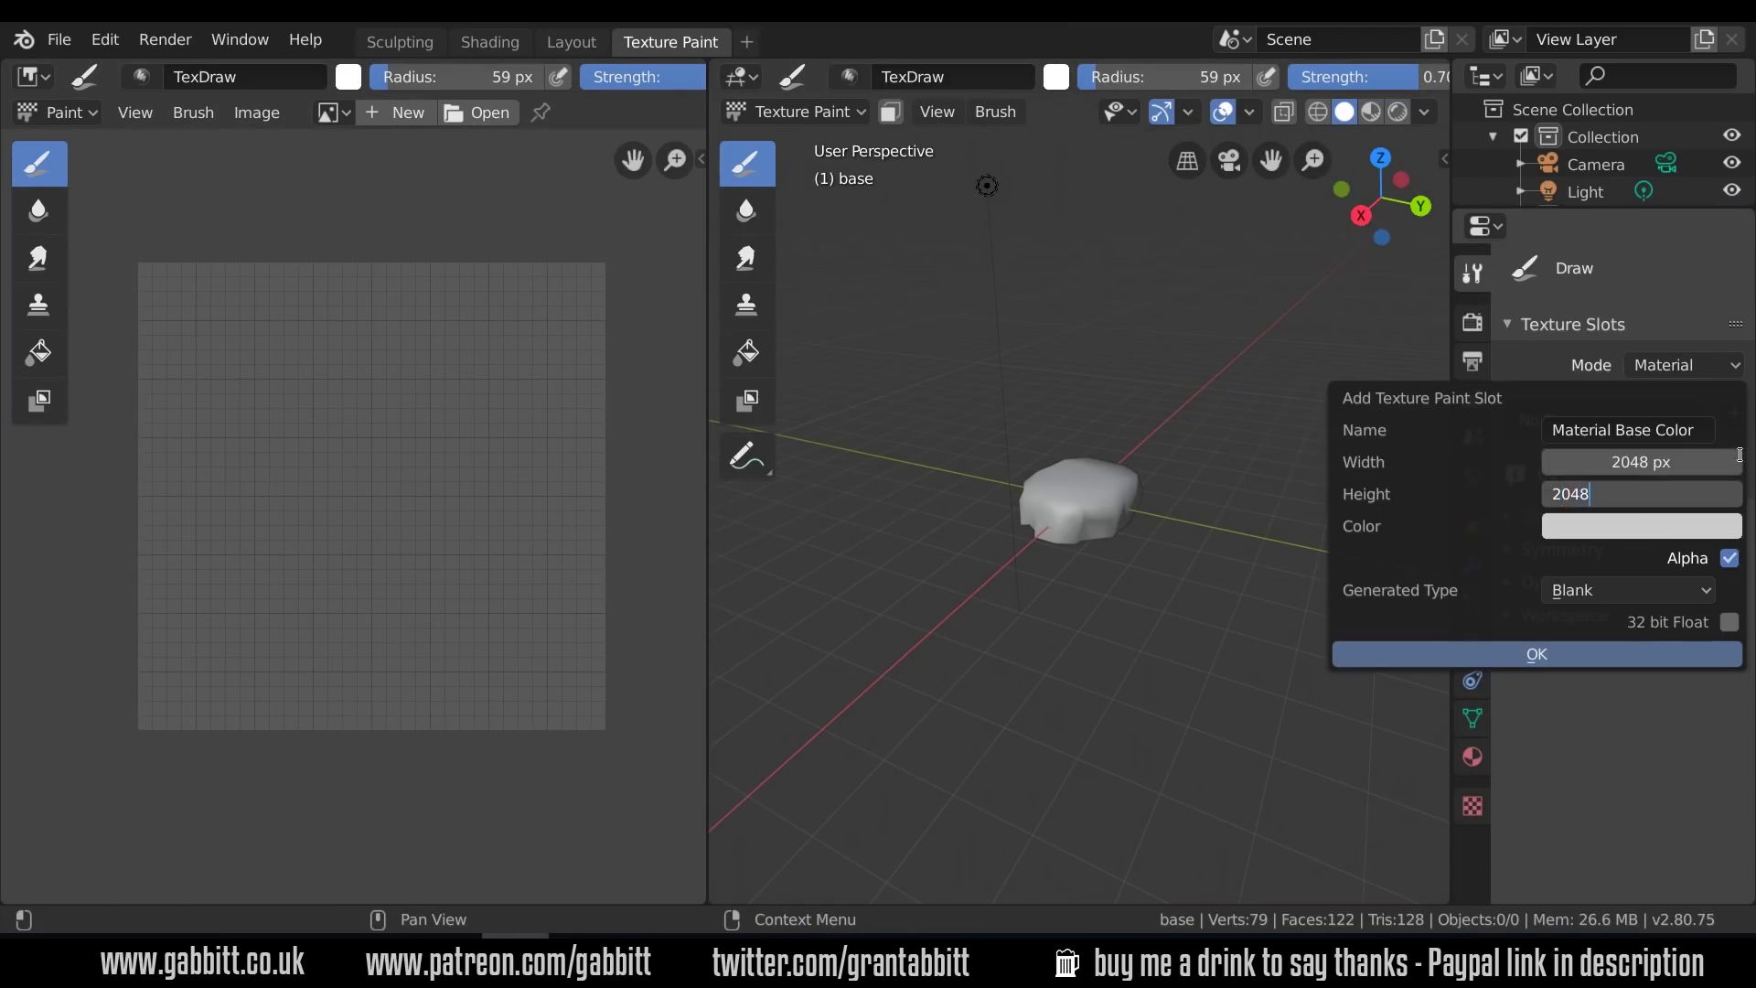
pyautogui.click(1648, 536)
pyautogui.click(1537, 654)
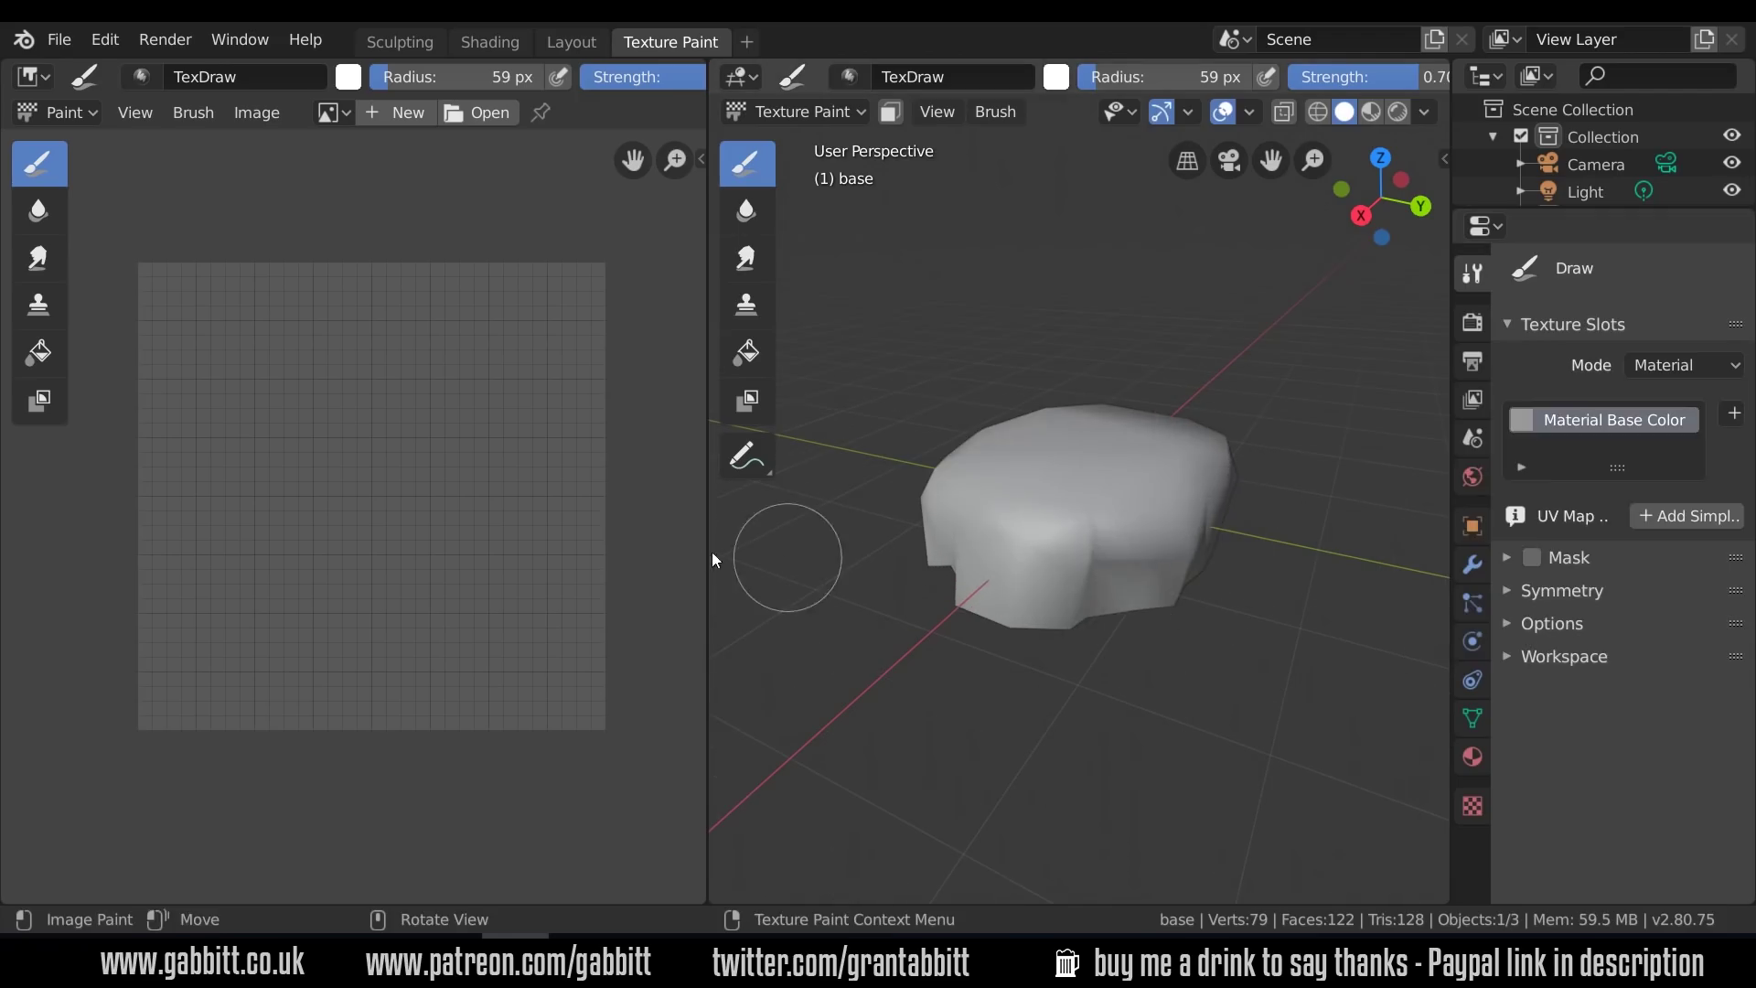
# Put the base in mesh editing and add a UV Editing workspace
pyautogui.press('Tab')
pyautogui.click(748, 41)
pyautogui.moveTo(828, 91)
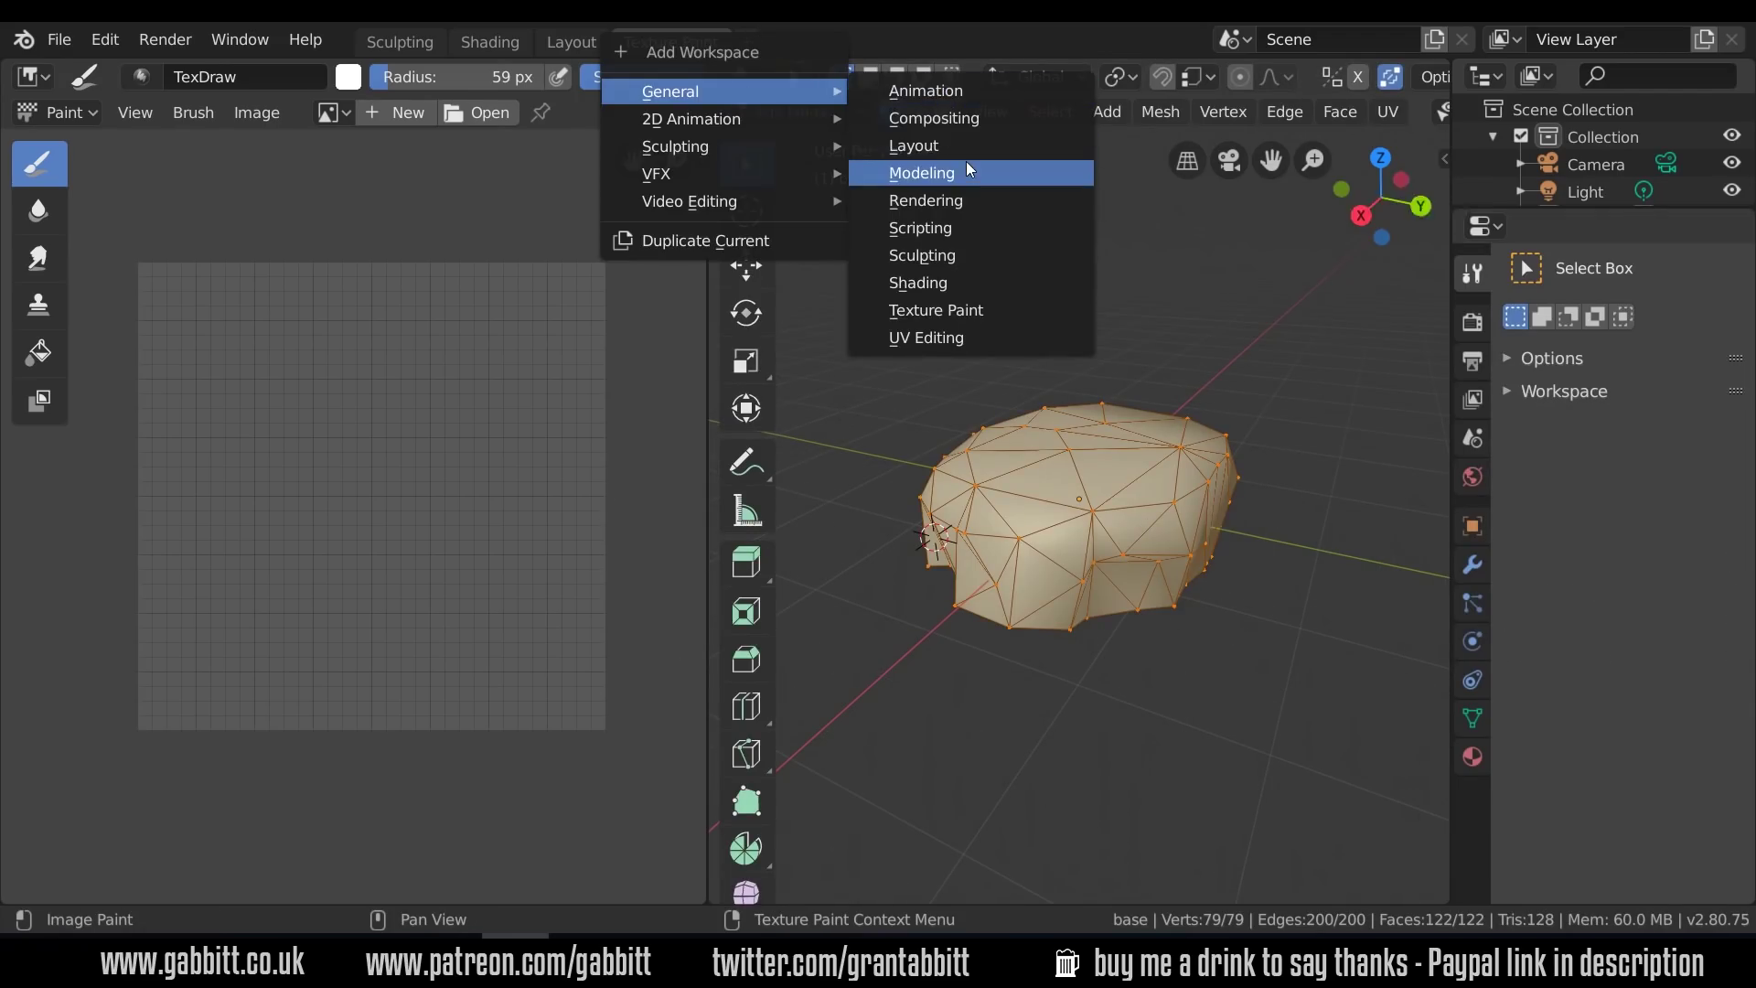
pyautogui.click(979, 339)
# Unwrap the whole base with Smart UV Project
pyautogui.scroll(10, 1069, 458)
pyautogui.moveTo(1070, 540)
pyautogui.mouseDown(button='middle')
pyautogui.moveTo(1137, 529)
pyautogui.moveTo(1095, 518)
pyautogui.mouseUp(button='middle')
pyautogui.scroll(-4, 1130, 528)
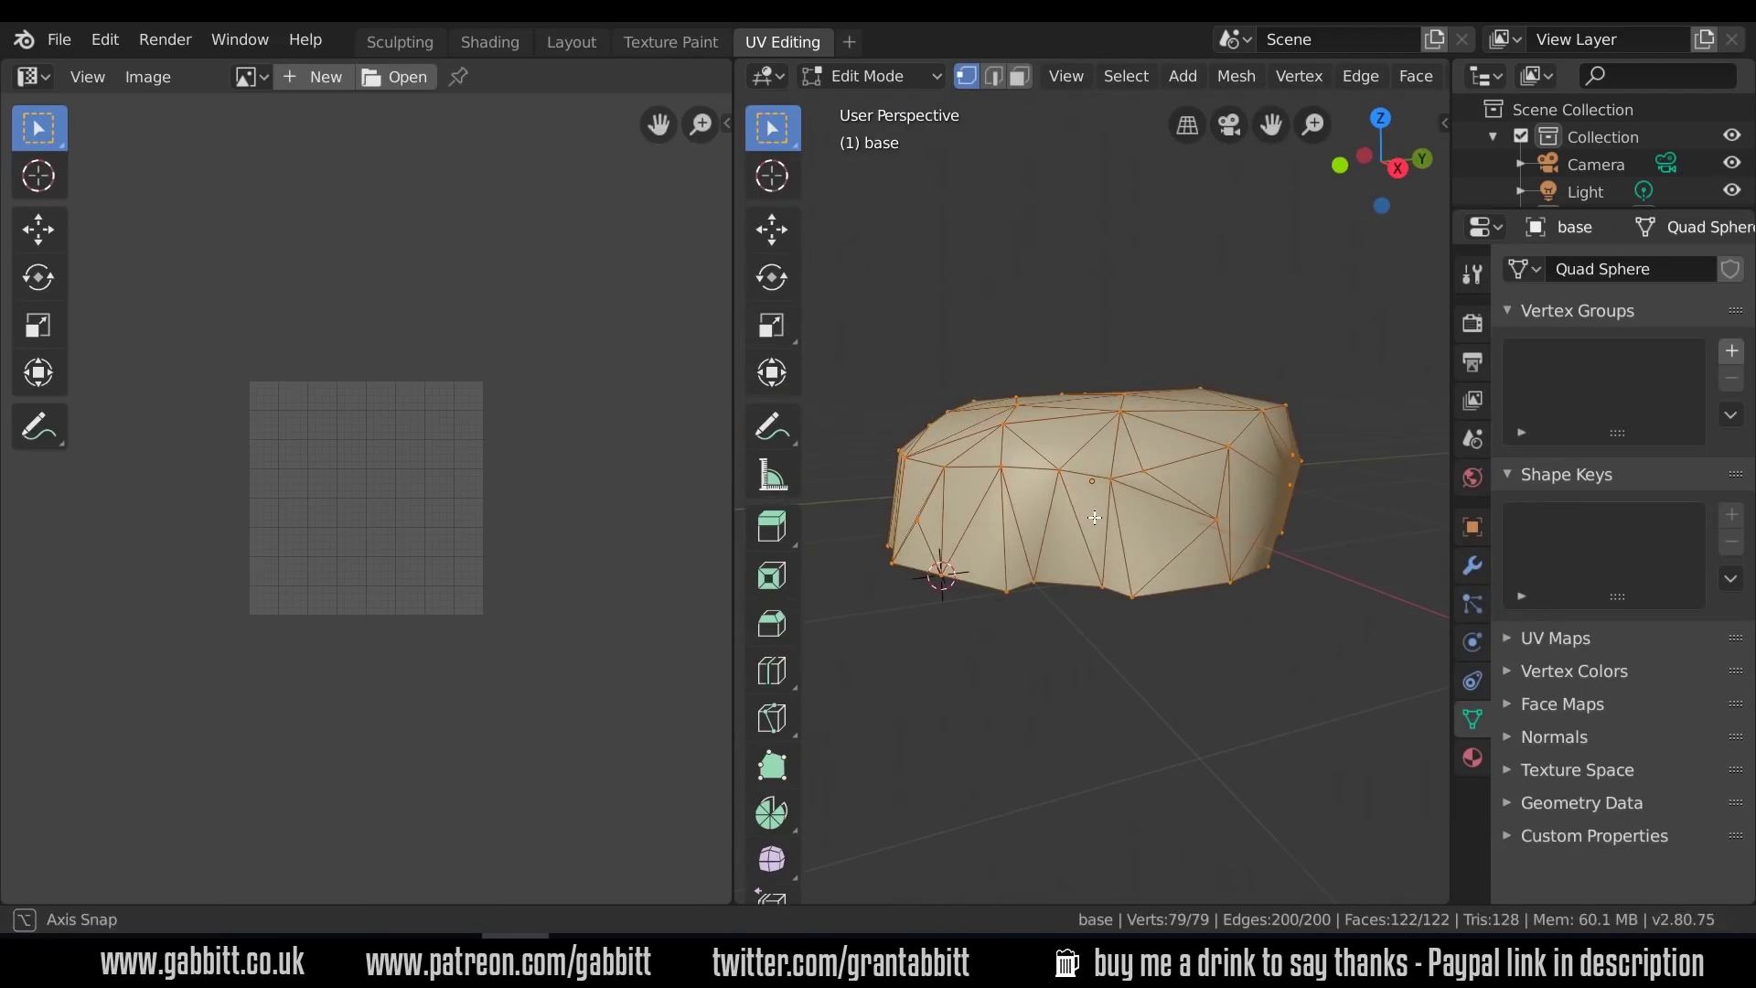
pyautogui.press('u')
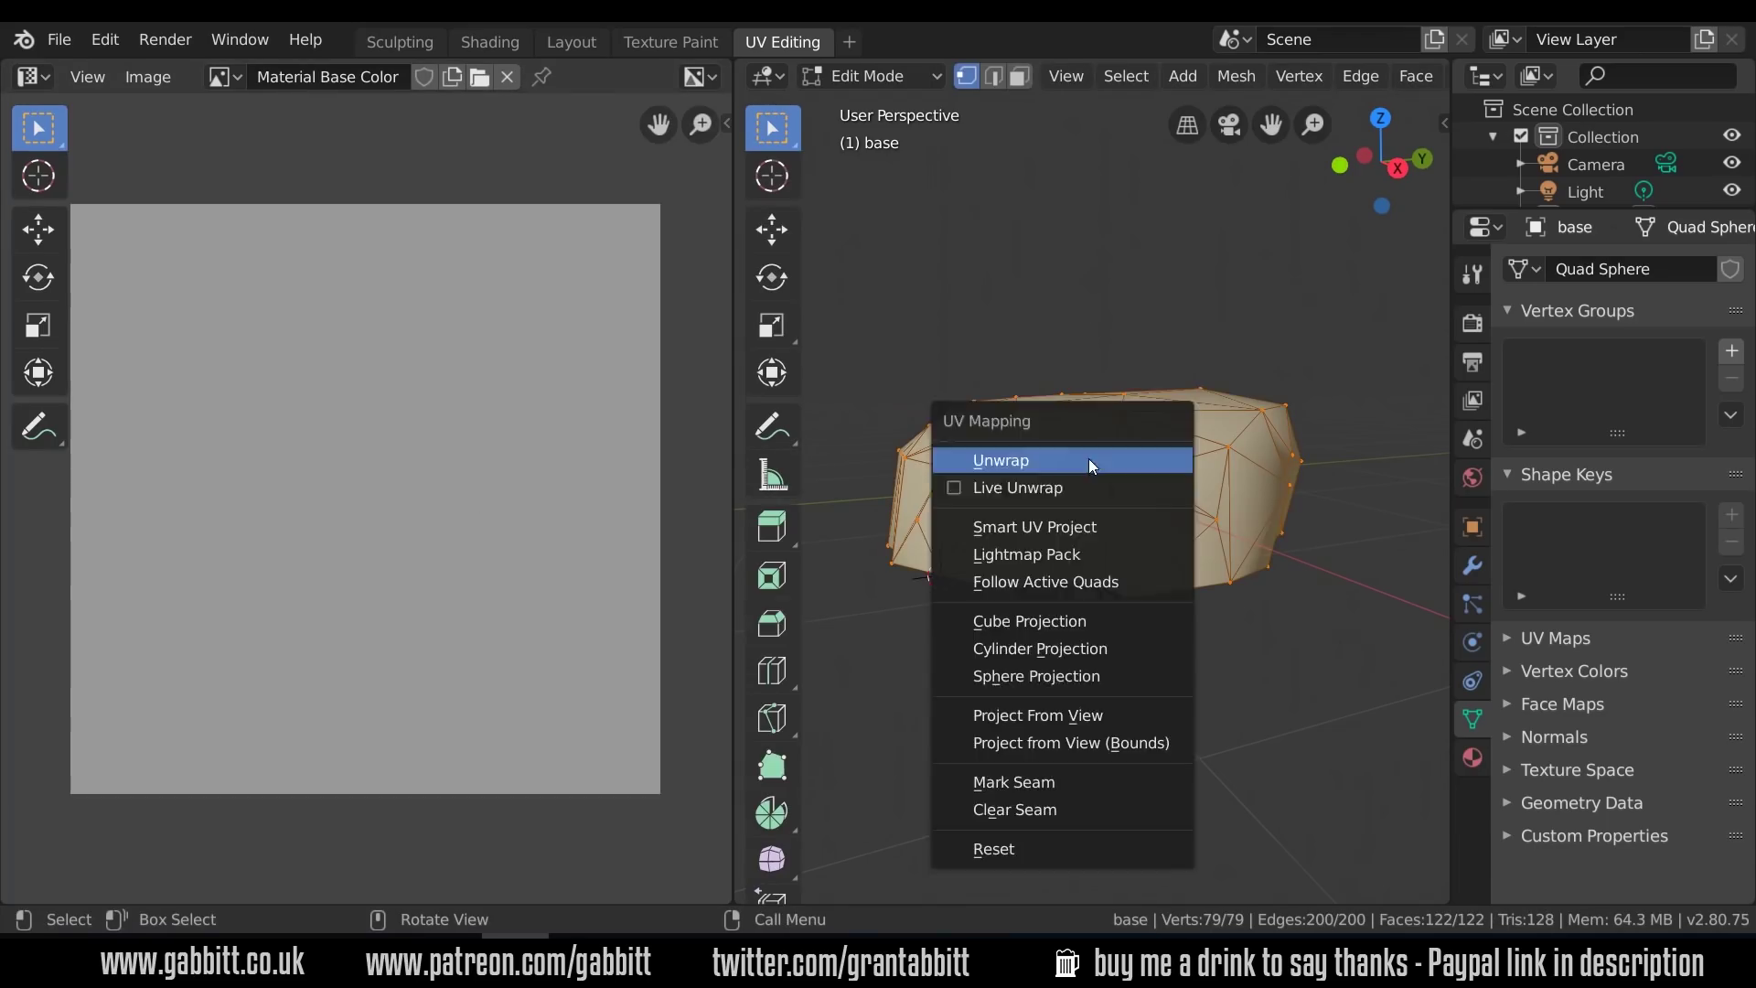
pyautogui.click(1080, 522)
pyautogui.click(1120, 716)
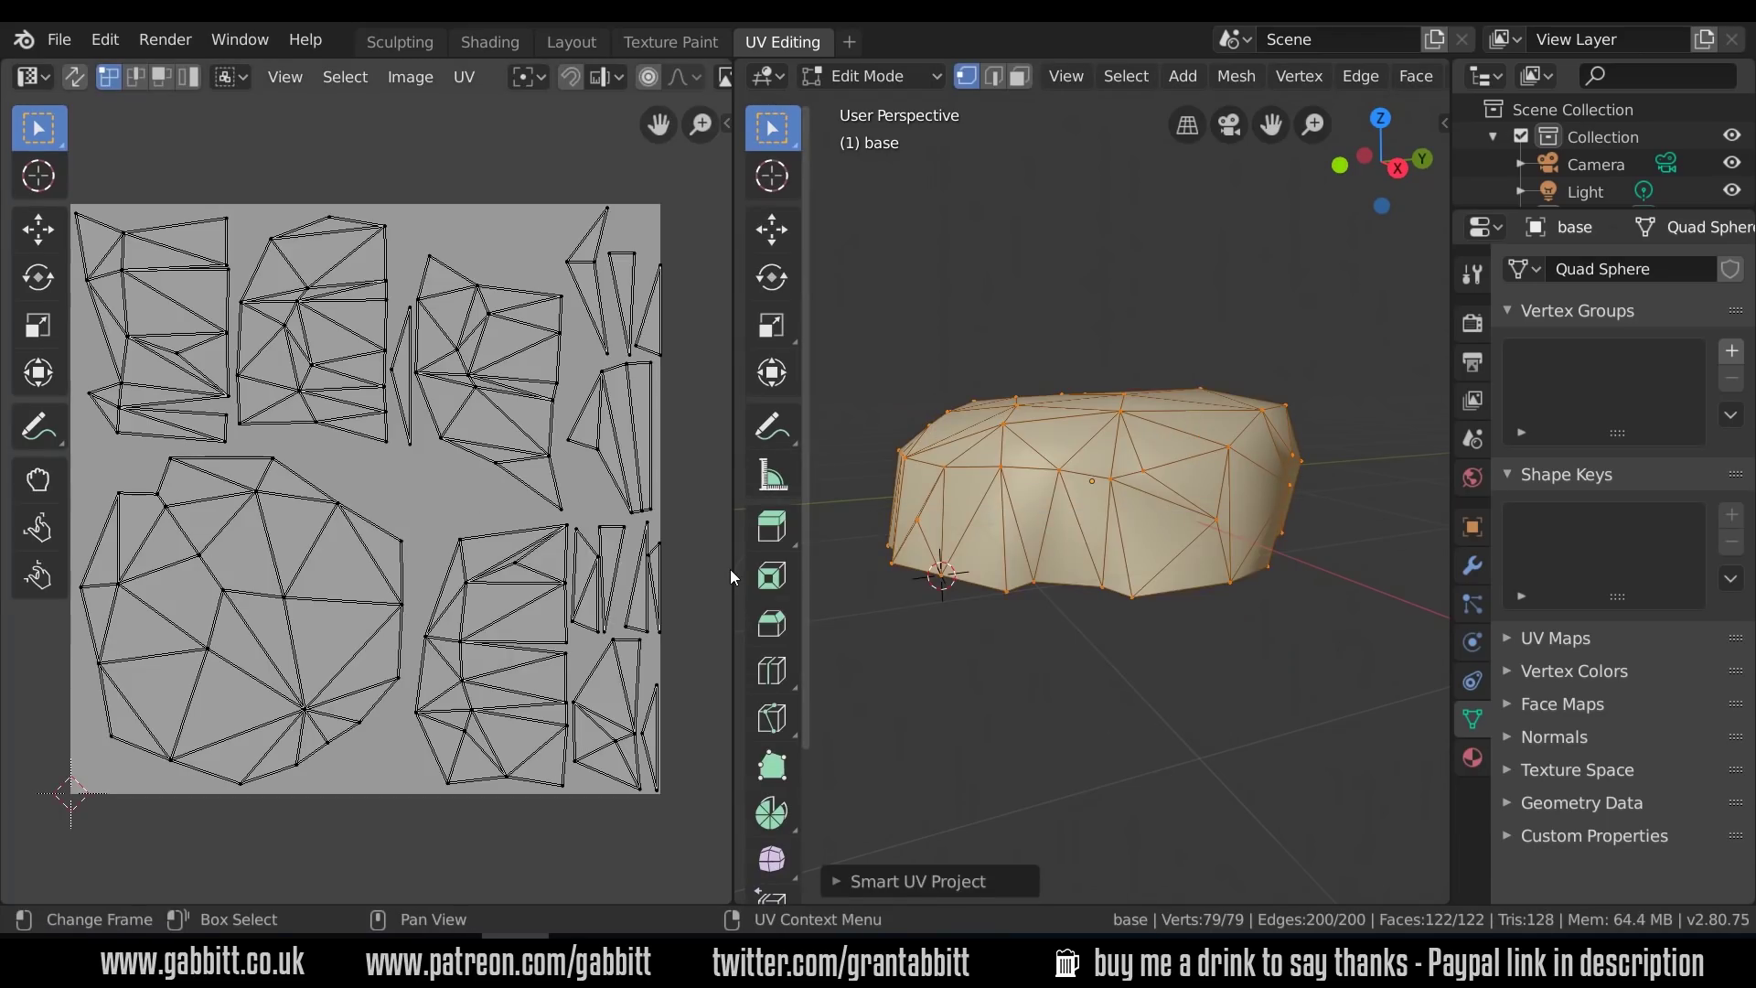
# In edge selection, mark a vertical edge on the side of the base as a seam
pyautogui.press('2')
pyautogui.click(1005, 521)
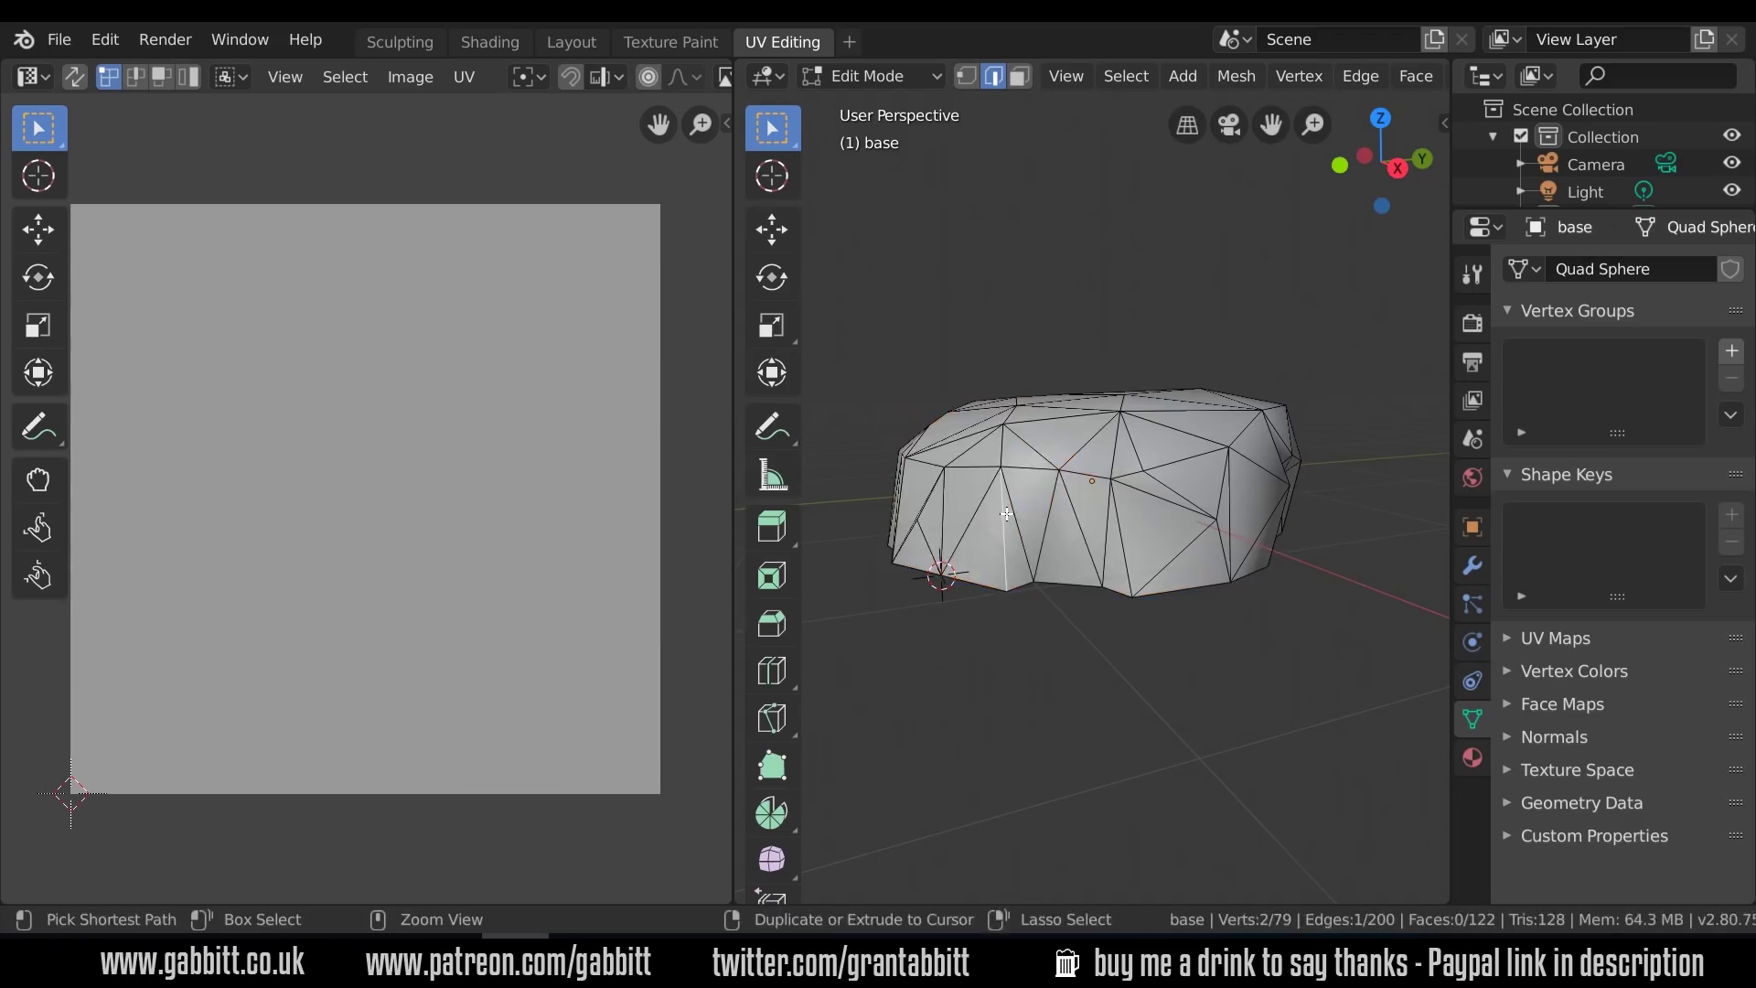
pyautogui.hotkey('ctrl', 'e')
pyautogui.click(988, 679)
pyautogui.moveTo(1231, 639); pyautogui.dragTo(1120, 644, button='middle')
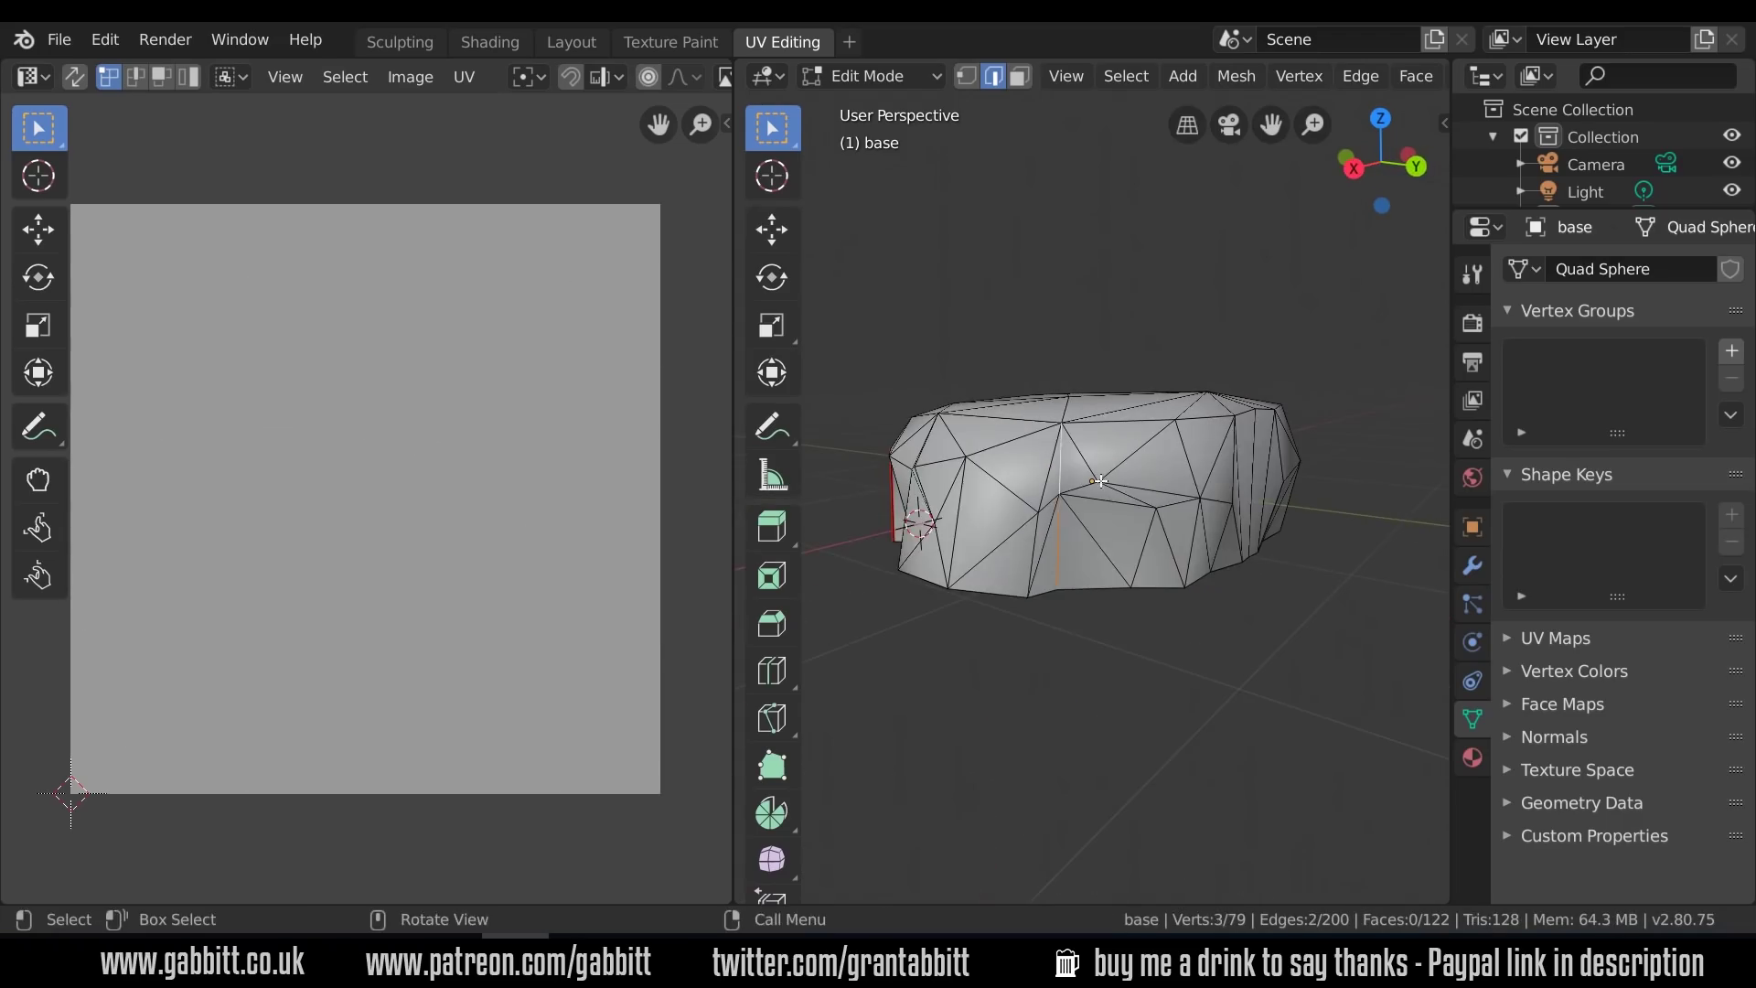
# Mark the selected vertical edges and the next one around the base's side as seams
pyautogui.hotkey('ctrl', 'e')
pyautogui.click(1100, 481)
pyautogui.moveTo(1253, 524); pyautogui.dragTo(1089, 521, button='middle')
pyautogui.click(1052, 518)
pyautogui.hotkey('ctrl', 'e')
pyautogui.click(1054, 519)
# Select the two vertical edges running up from the lower rim on the adjoining side and mark them as a seam
pyautogui.moveTo(1274, 549); pyautogui.dragTo(1126, 552, button='middle')
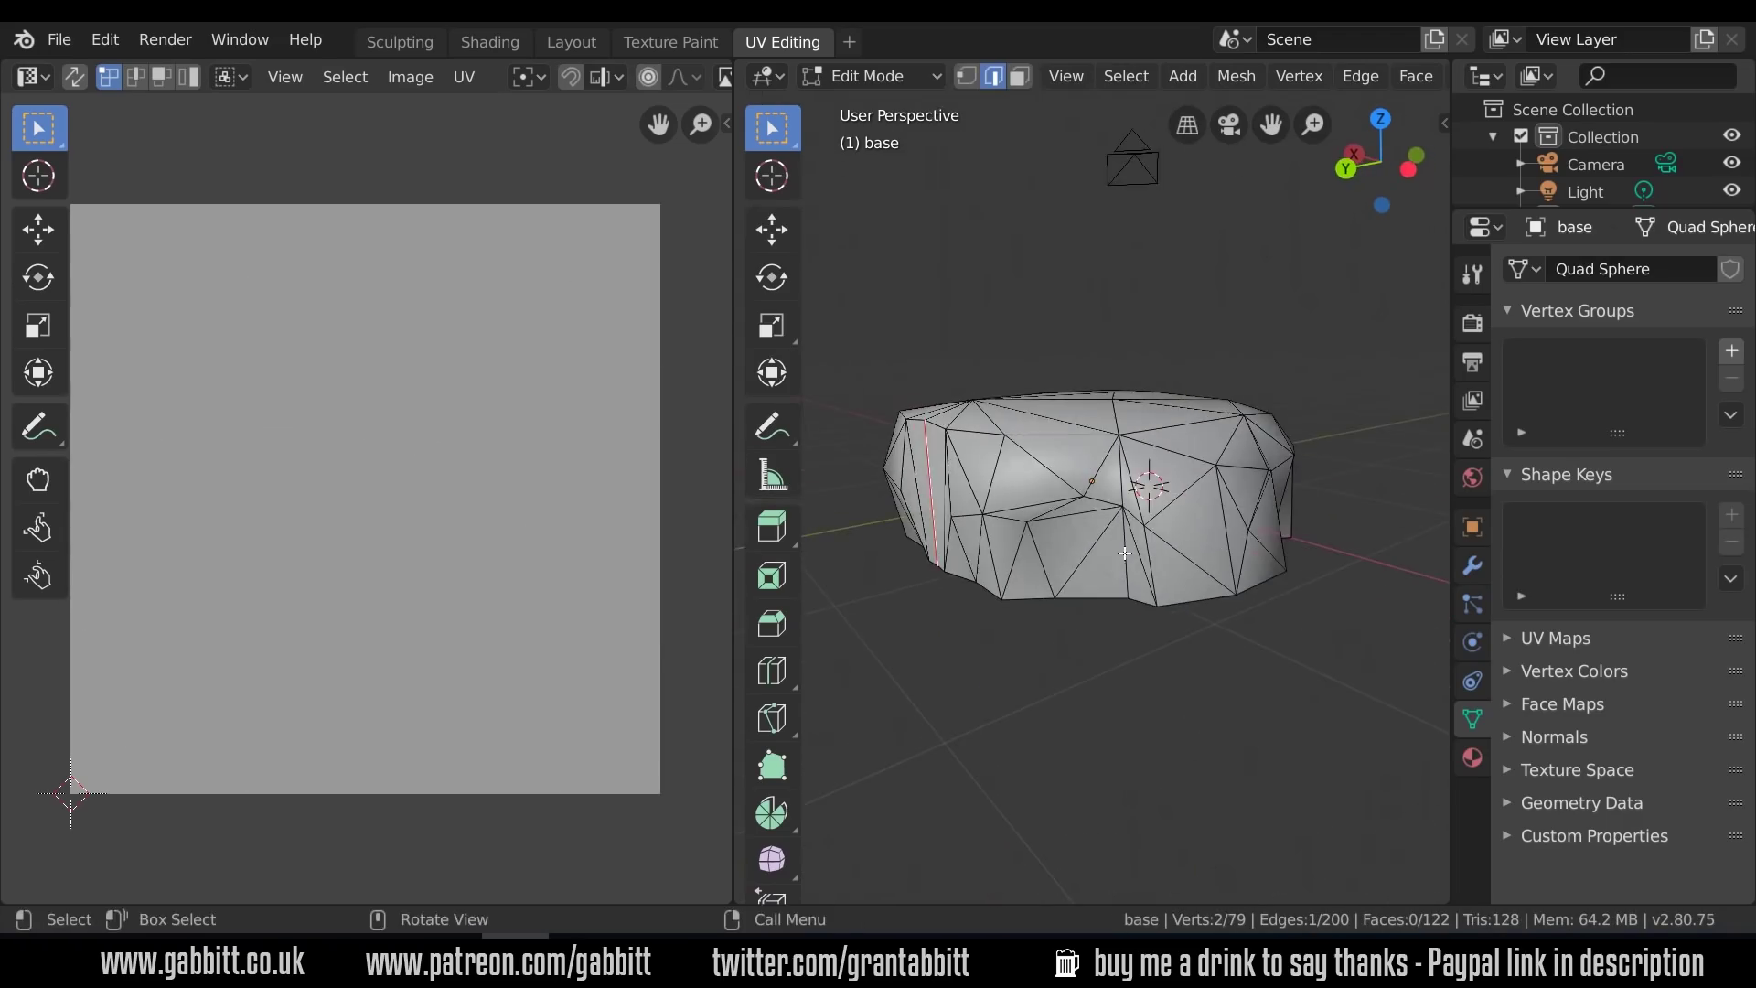
pyautogui.click(1125, 553)
pyautogui.keyDown('shift'); pyautogui.click(1123, 480); pyautogui.keyUp('shift')
pyautogui.hotkey('ctrl', 'e')
pyautogui.click(1164, 509)
# Mark a seam up the centre of the base's end face along its two vertical edges
pyautogui.moveTo(1286, 538); pyautogui.dragTo(1129, 541, button='middle')
pyautogui.moveTo(1225, 495); pyautogui.dragTo(1081, 501, button='middle')
pyautogui.click(1069, 538)
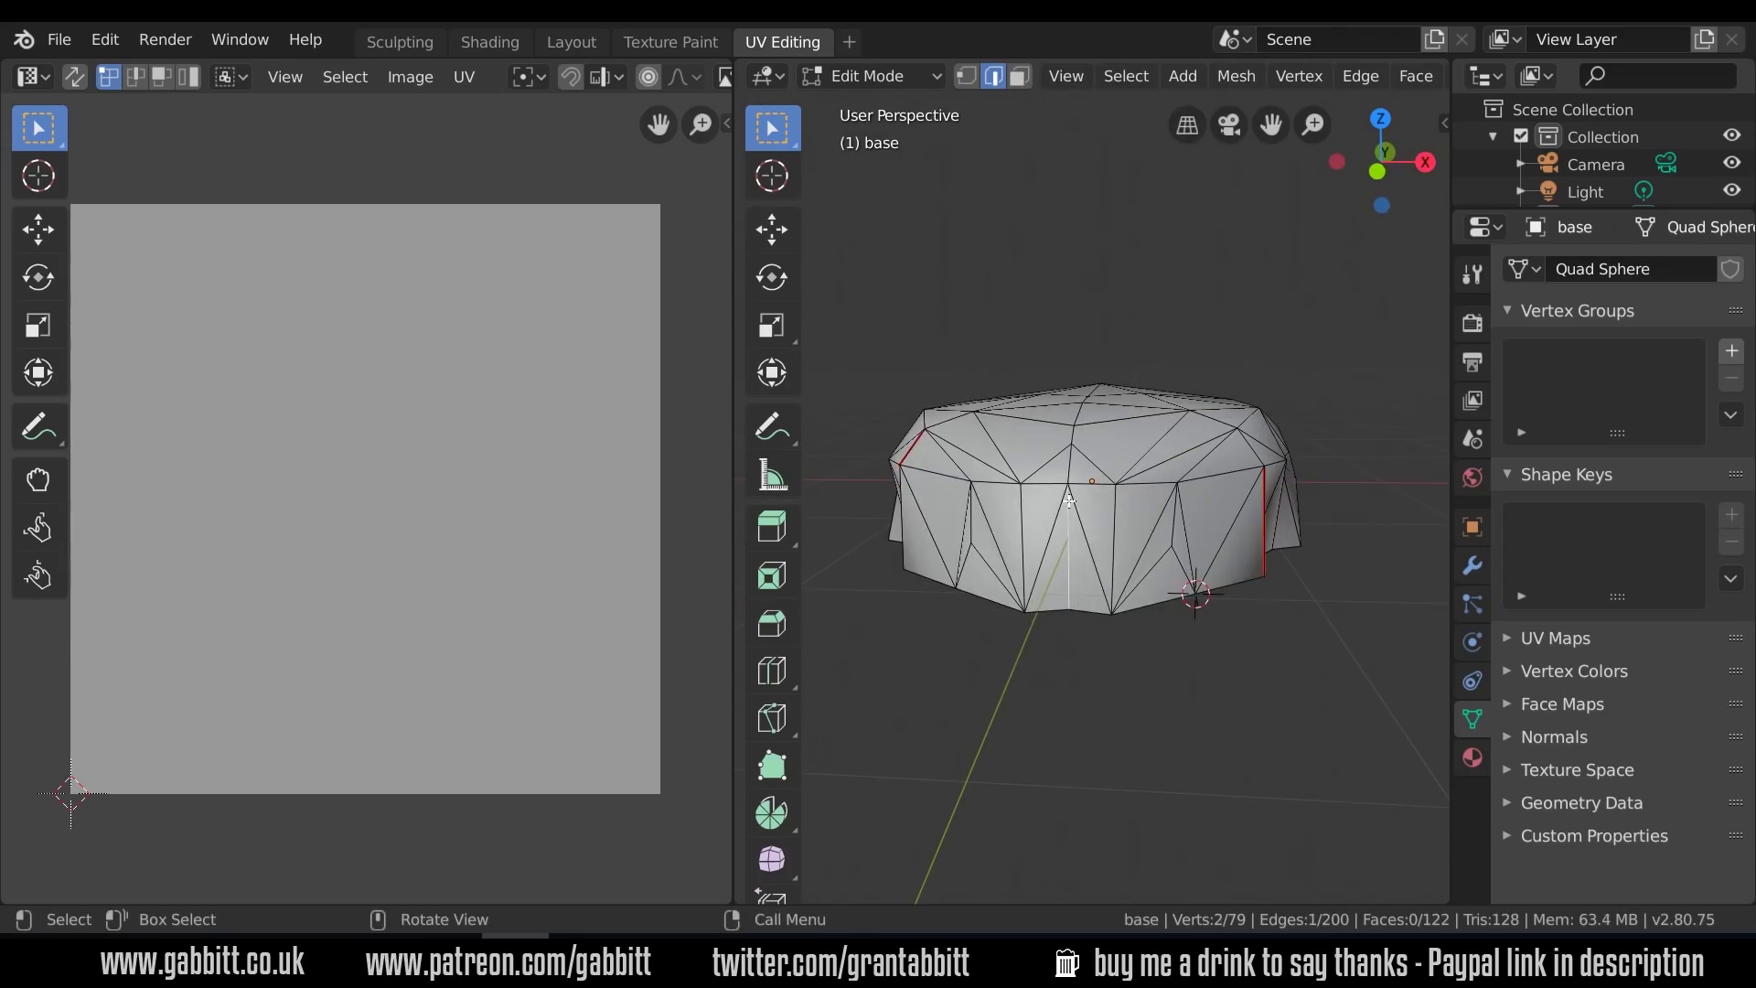
pyautogui.keyDown('shift'); pyautogui.click(1071, 471); pyautogui.keyUp('shift')
pyautogui.hotkey('ctrl', 'e')
pyautogui.click(1073, 482)
# Unwrap the whole base along its seams and scale the UV layout down slightly inside the image
pyautogui.press('a')
pyautogui.press('u')
pyautogui.click(1135, 399)
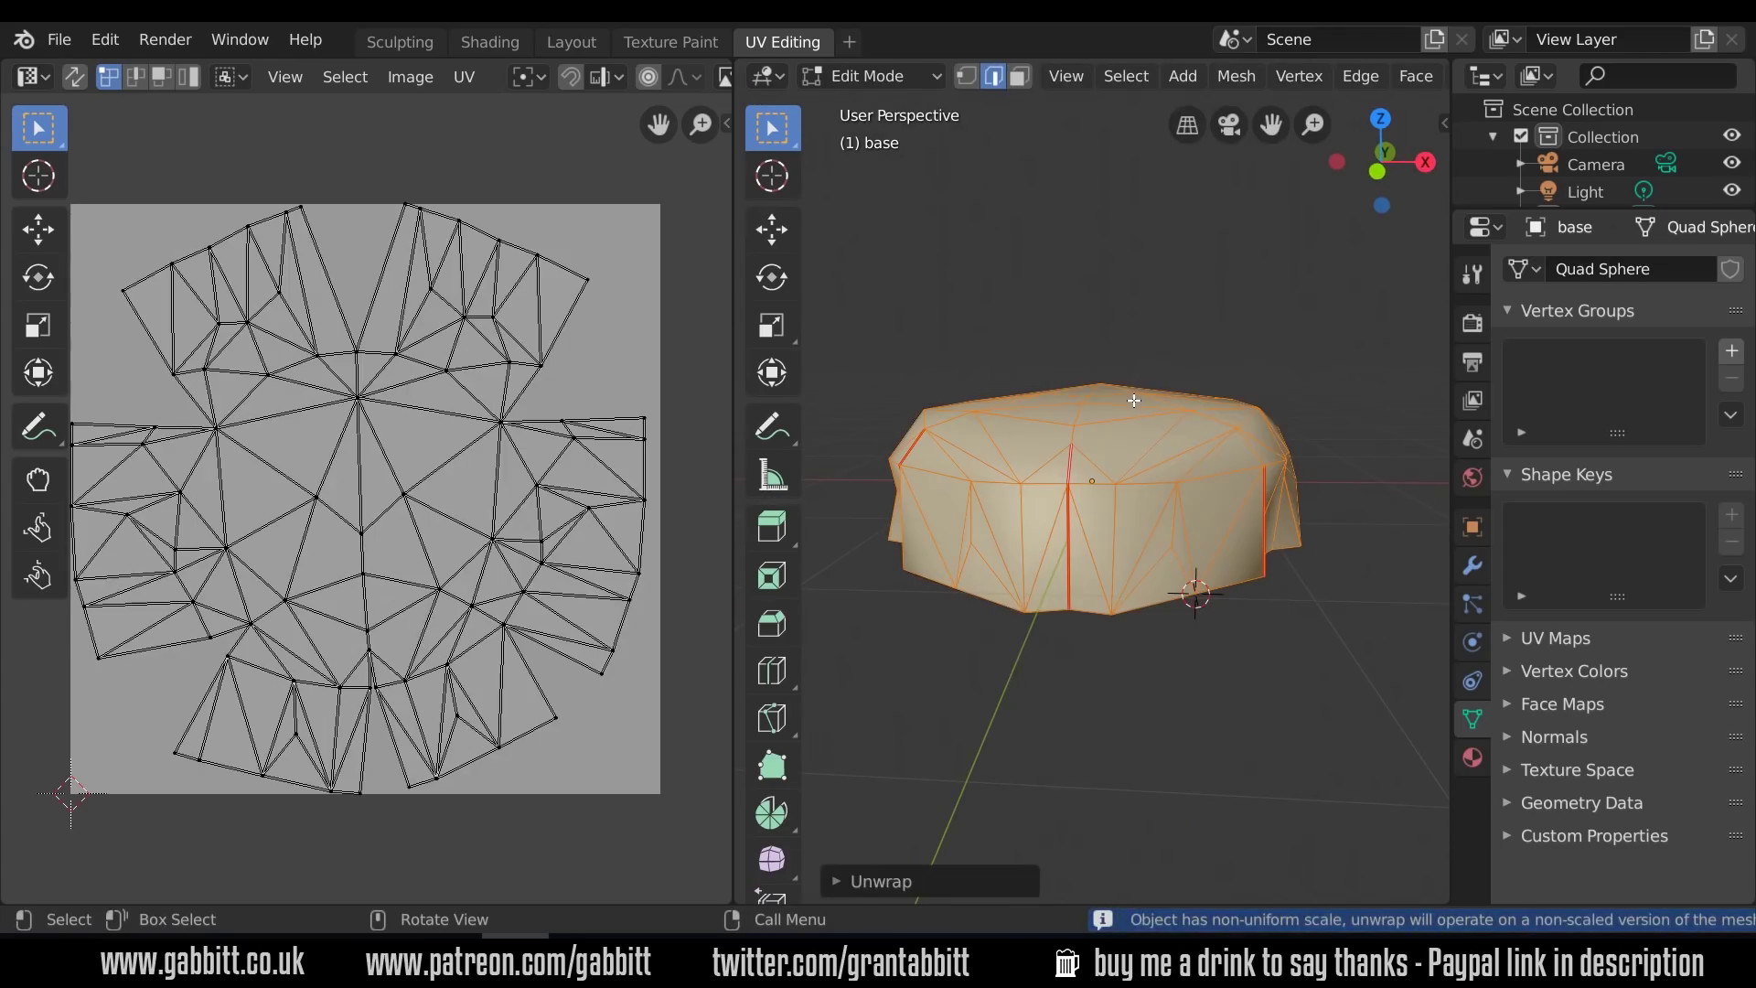
pyautogui.press('a')
pyautogui.press('s')
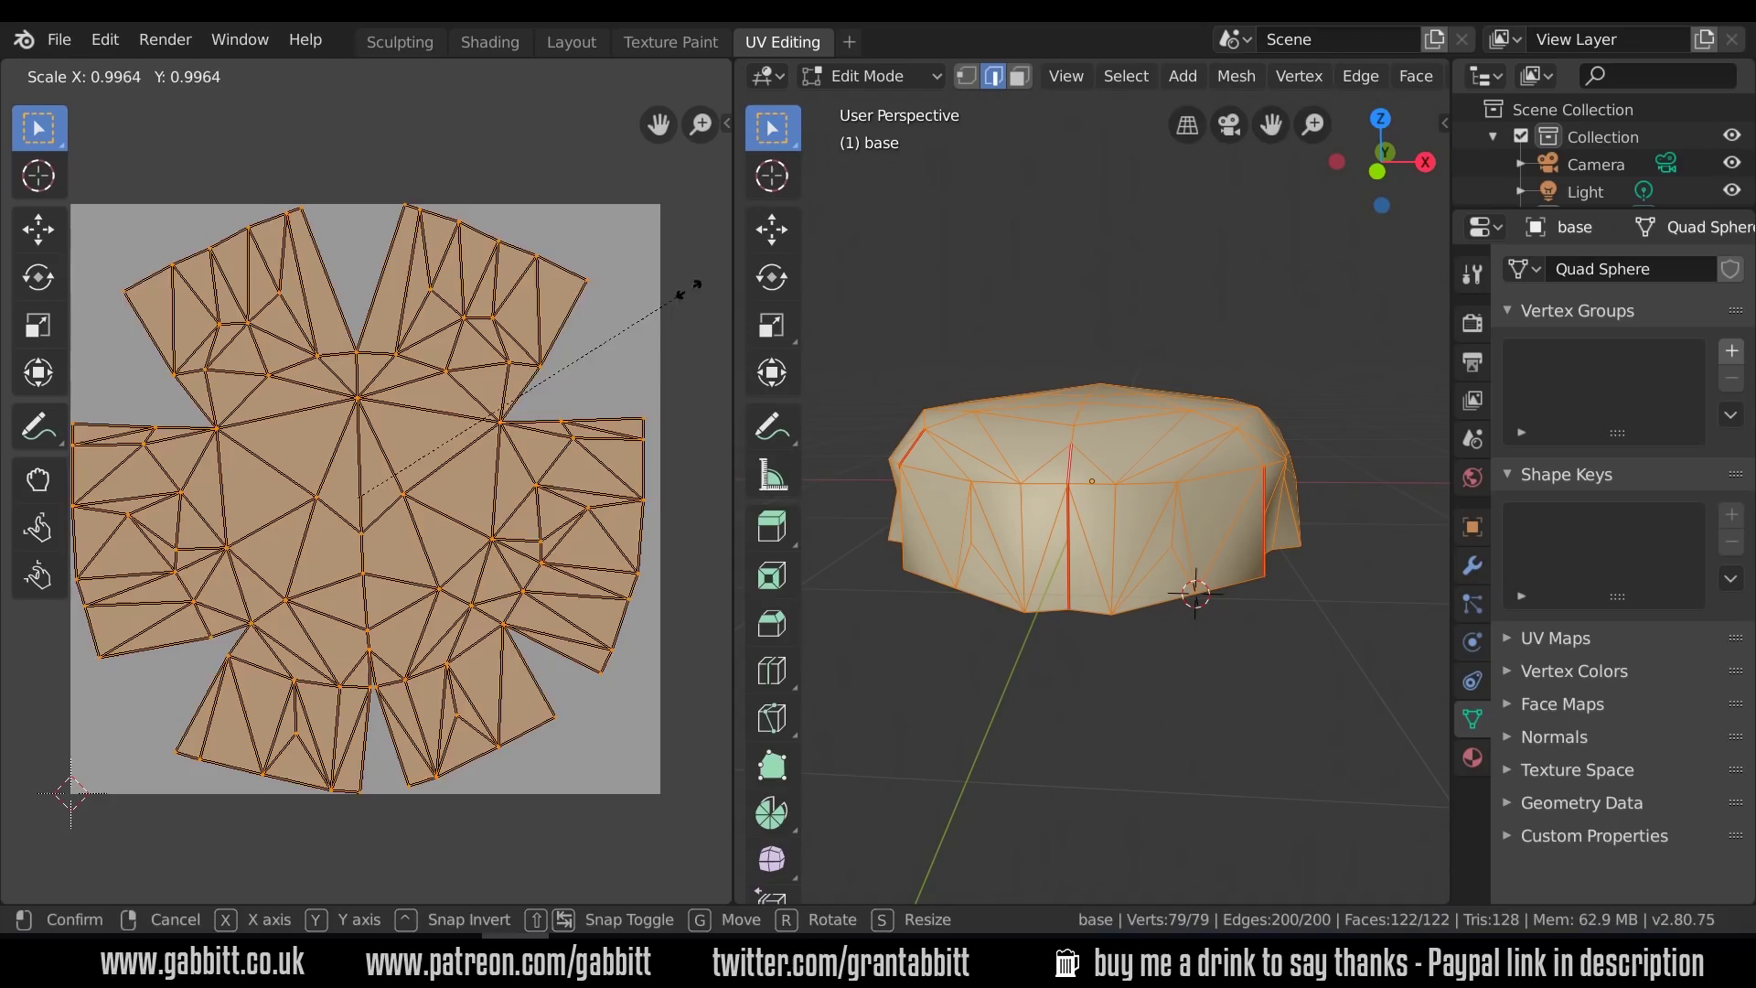
pyautogui.click(595, 441)
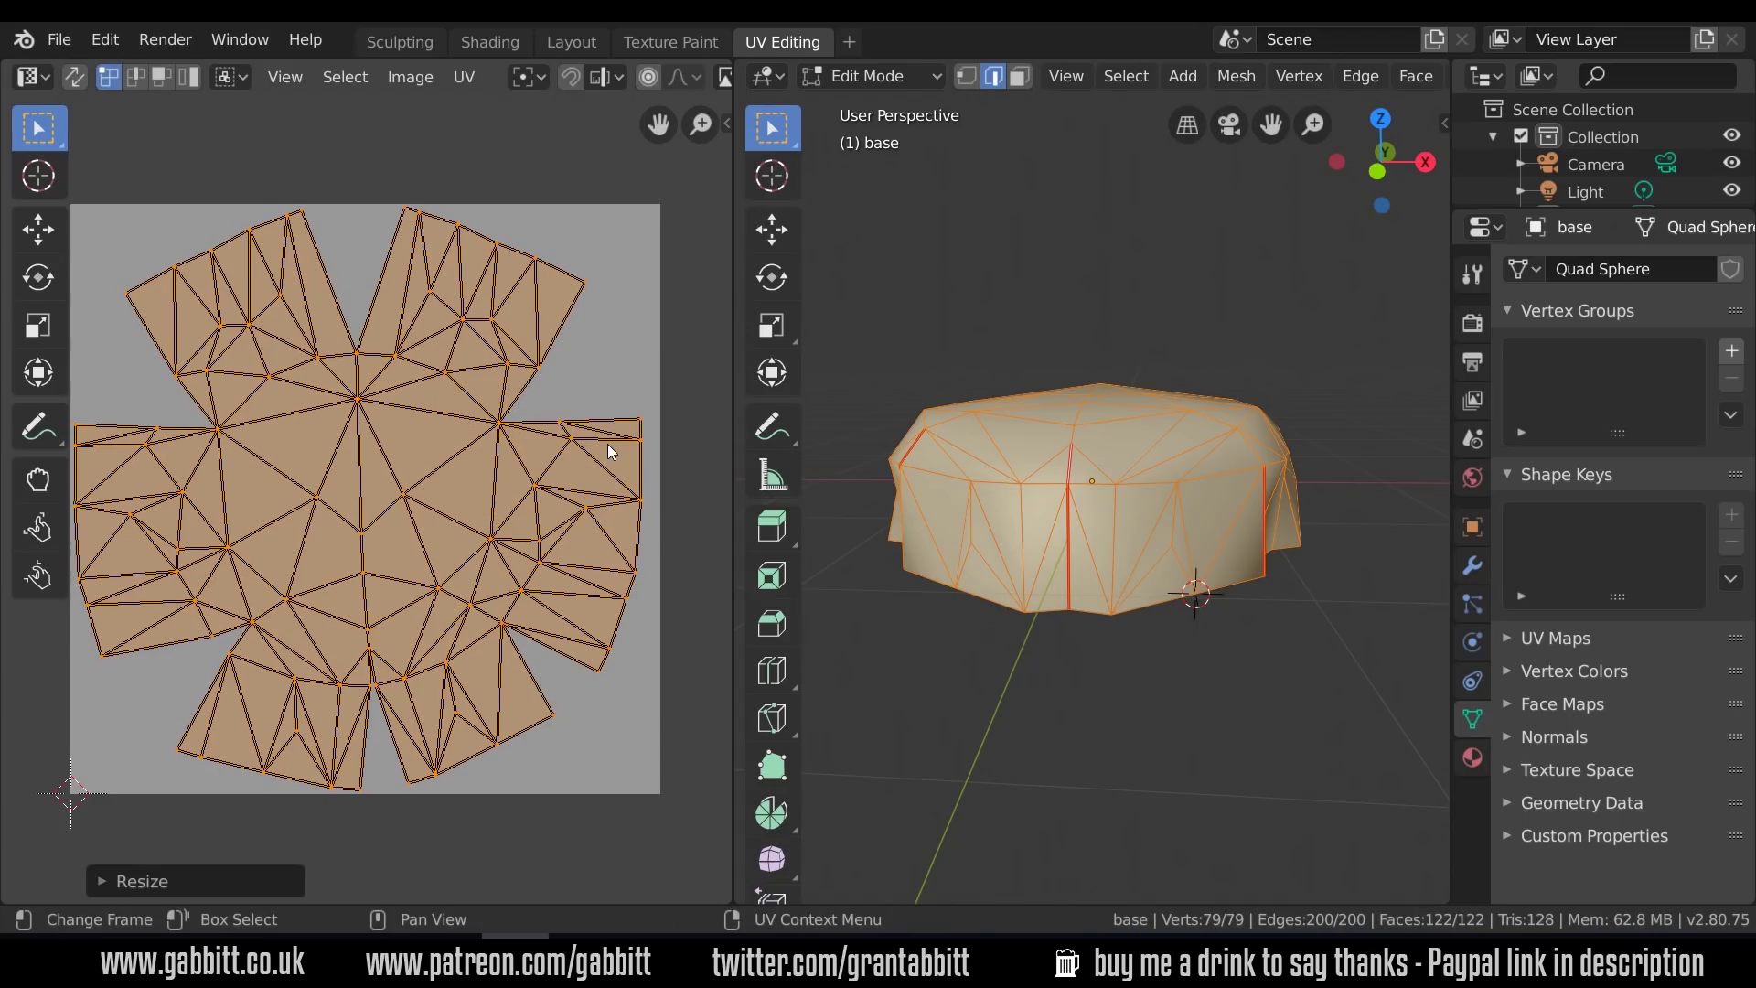
# Return to the Texture Paint workspace and show the stone in material preview shading
pyautogui.click(700, 42)
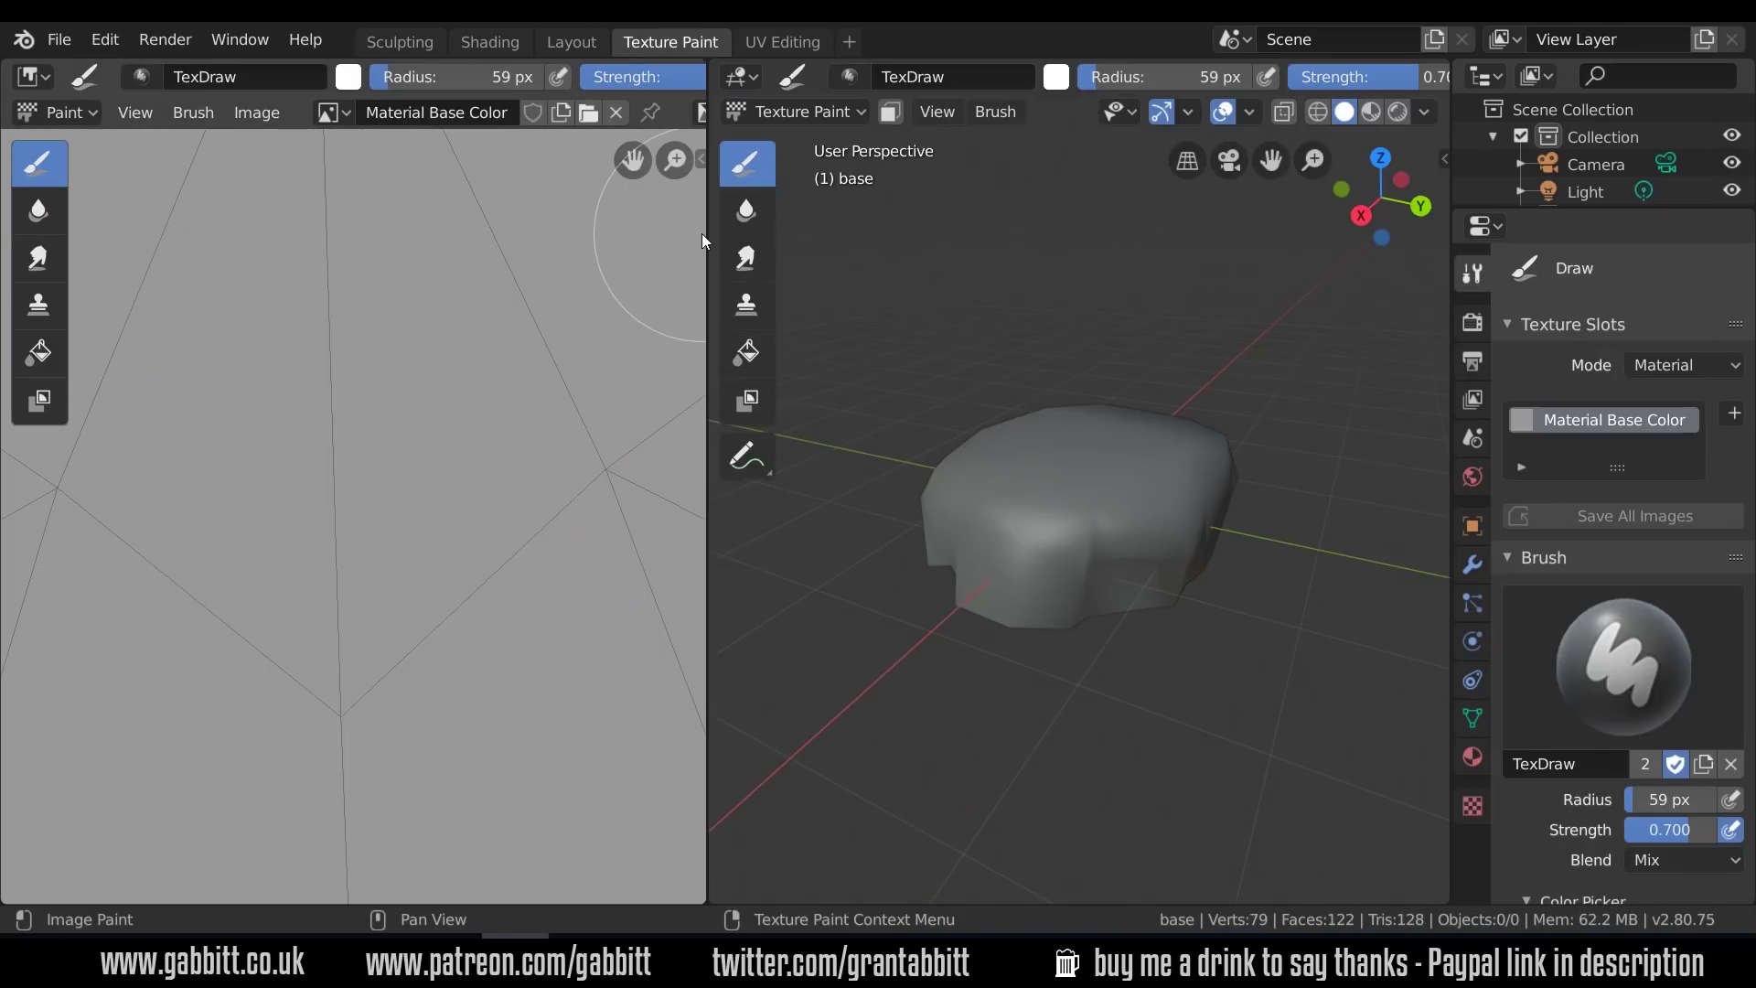
pyautogui.scroll(4, 1119, 534)
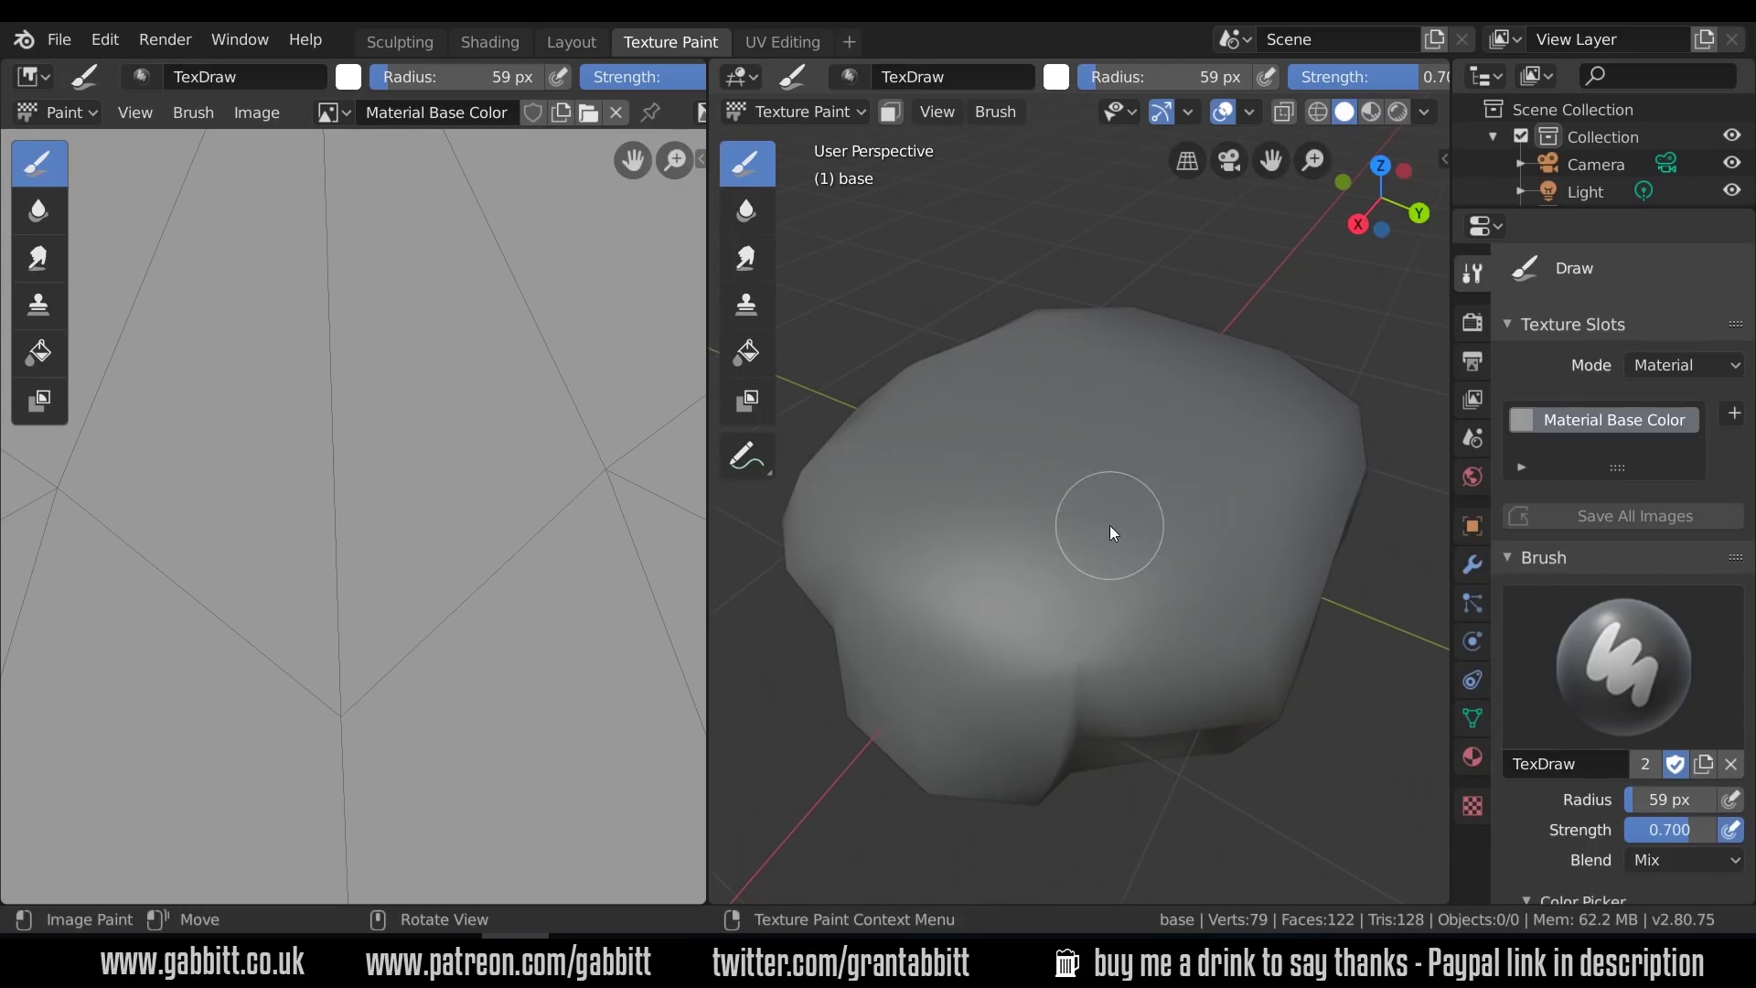
pyautogui.click(1370, 114)
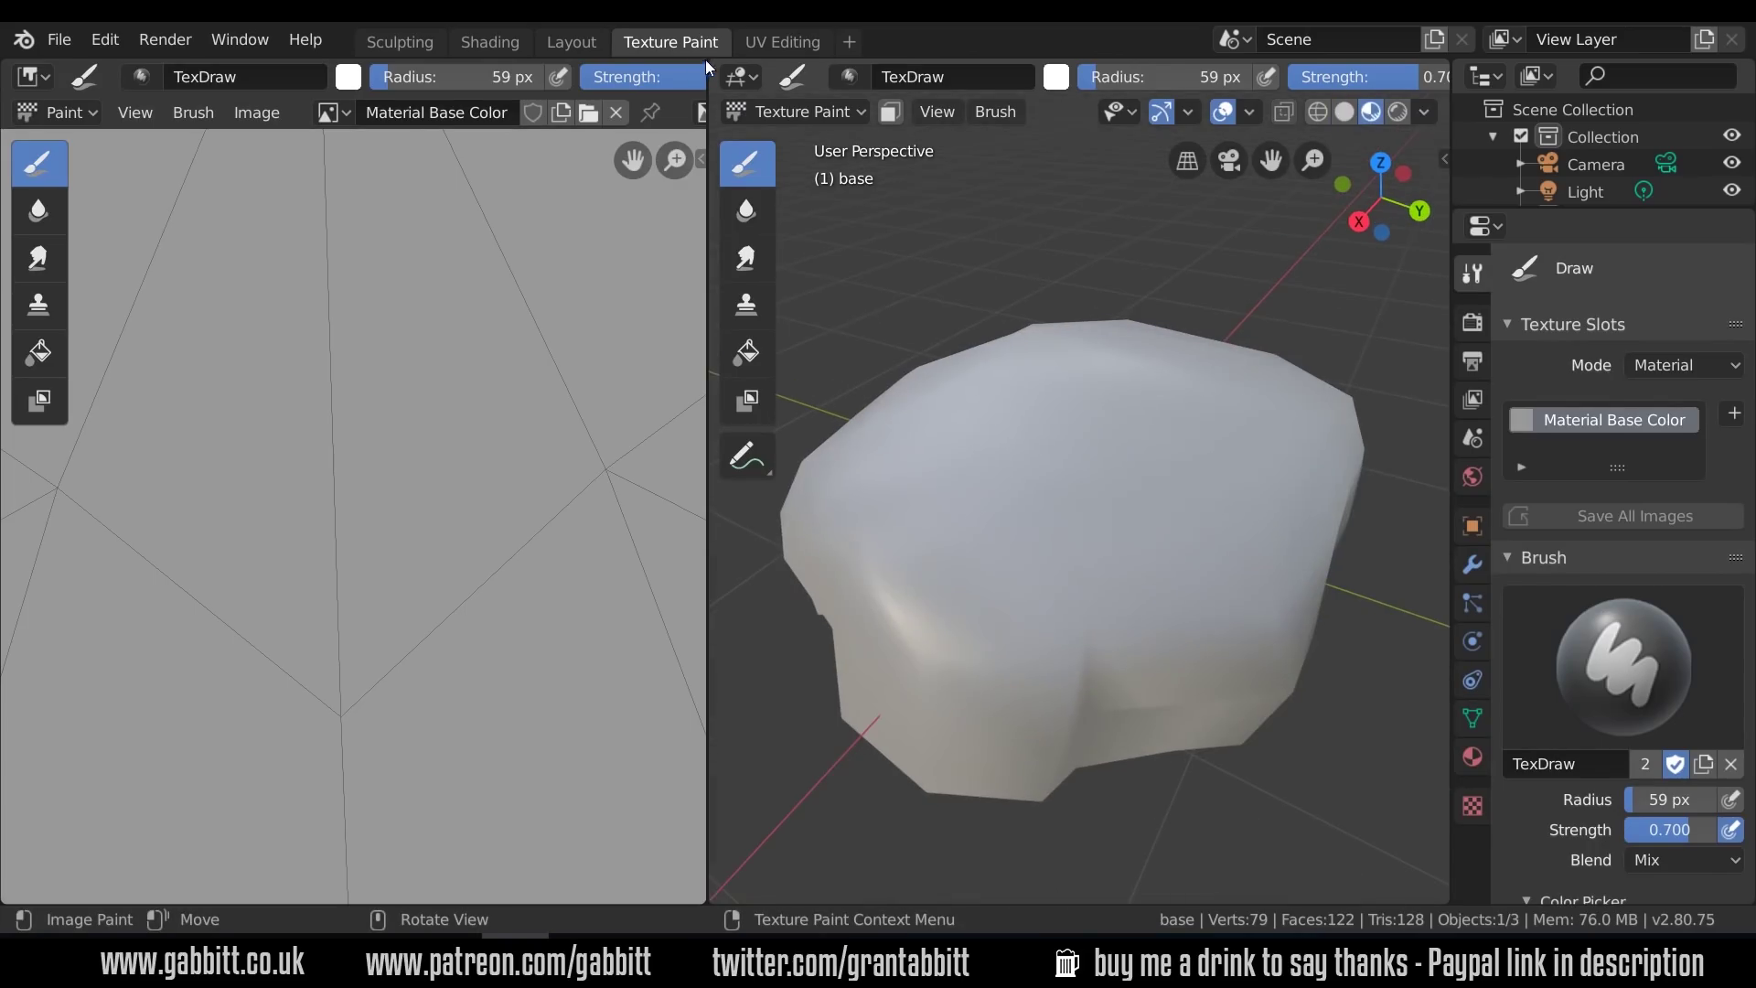
# Split the image editor into two stacked areas and turn the upper one into a Shader Editor
pyautogui.rightClick(706, 216)
pyautogui.click(686, 222)
pyautogui.click(658, 425)
pyautogui.click(32, 76)
pyautogui.click(137, 231)
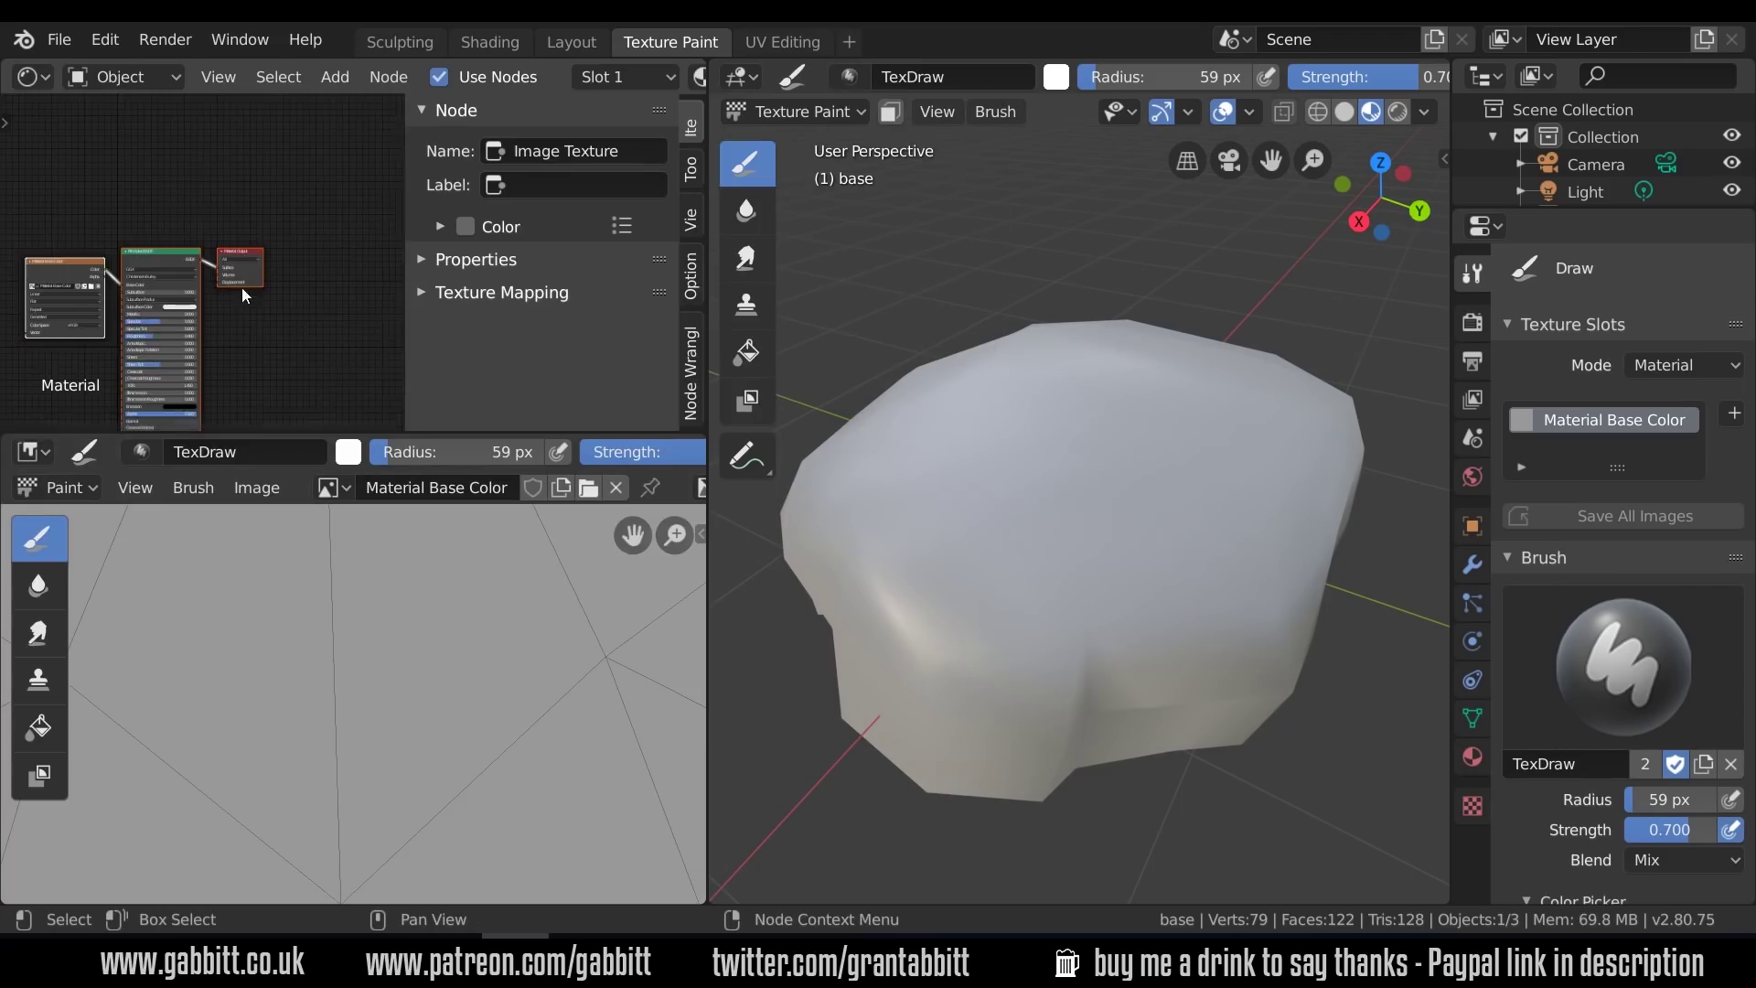
# Frame the material nodes without the sidebar and set the Principled BSDF's roughness to 1.000 and specular to 0.152
pyautogui.scroll(2, 302, 229)
pyautogui.press('n')
pyautogui.press('Home')
pyautogui.moveTo(382, 287); pyautogui.dragTo(461, 288)
pyautogui.moveTo(406, 265); pyautogui.dragTo(364, 264)
pyautogui.press('g')
pyautogui.click(384, 263)
# Sample the stone's grey, pick the grey palette colour, and darken the brush colour to a muted blue-grey
pyautogui.moveTo(1239, 527)
pyautogui.mouseDown(button='middle')
pyautogui.moveTo(1309, 501)
pyautogui.moveTo(1260, 542)
pyautogui.mouseUp(button='middle')
pyautogui.scroll(2, 1261, 541)
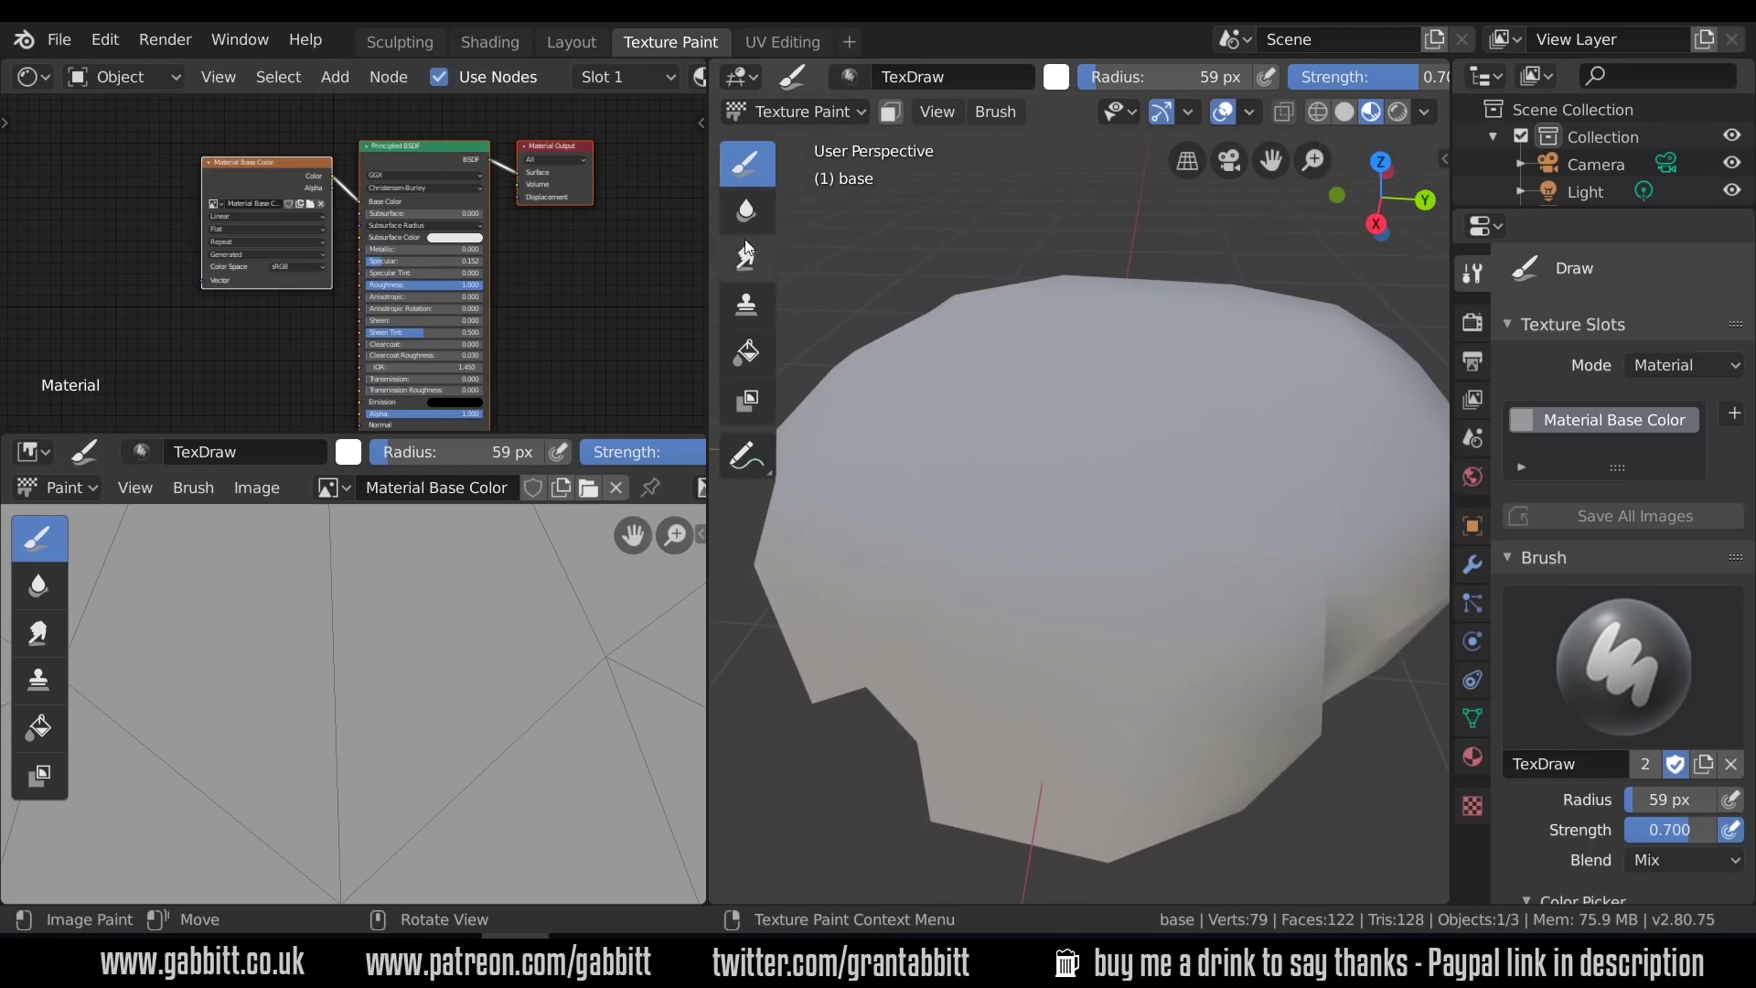
pyautogui.scroll(-9, 1650, 672)
pyautogui.press('s')
pyautogui.click(1200, 548)
pyautogui.click(1518, 636)
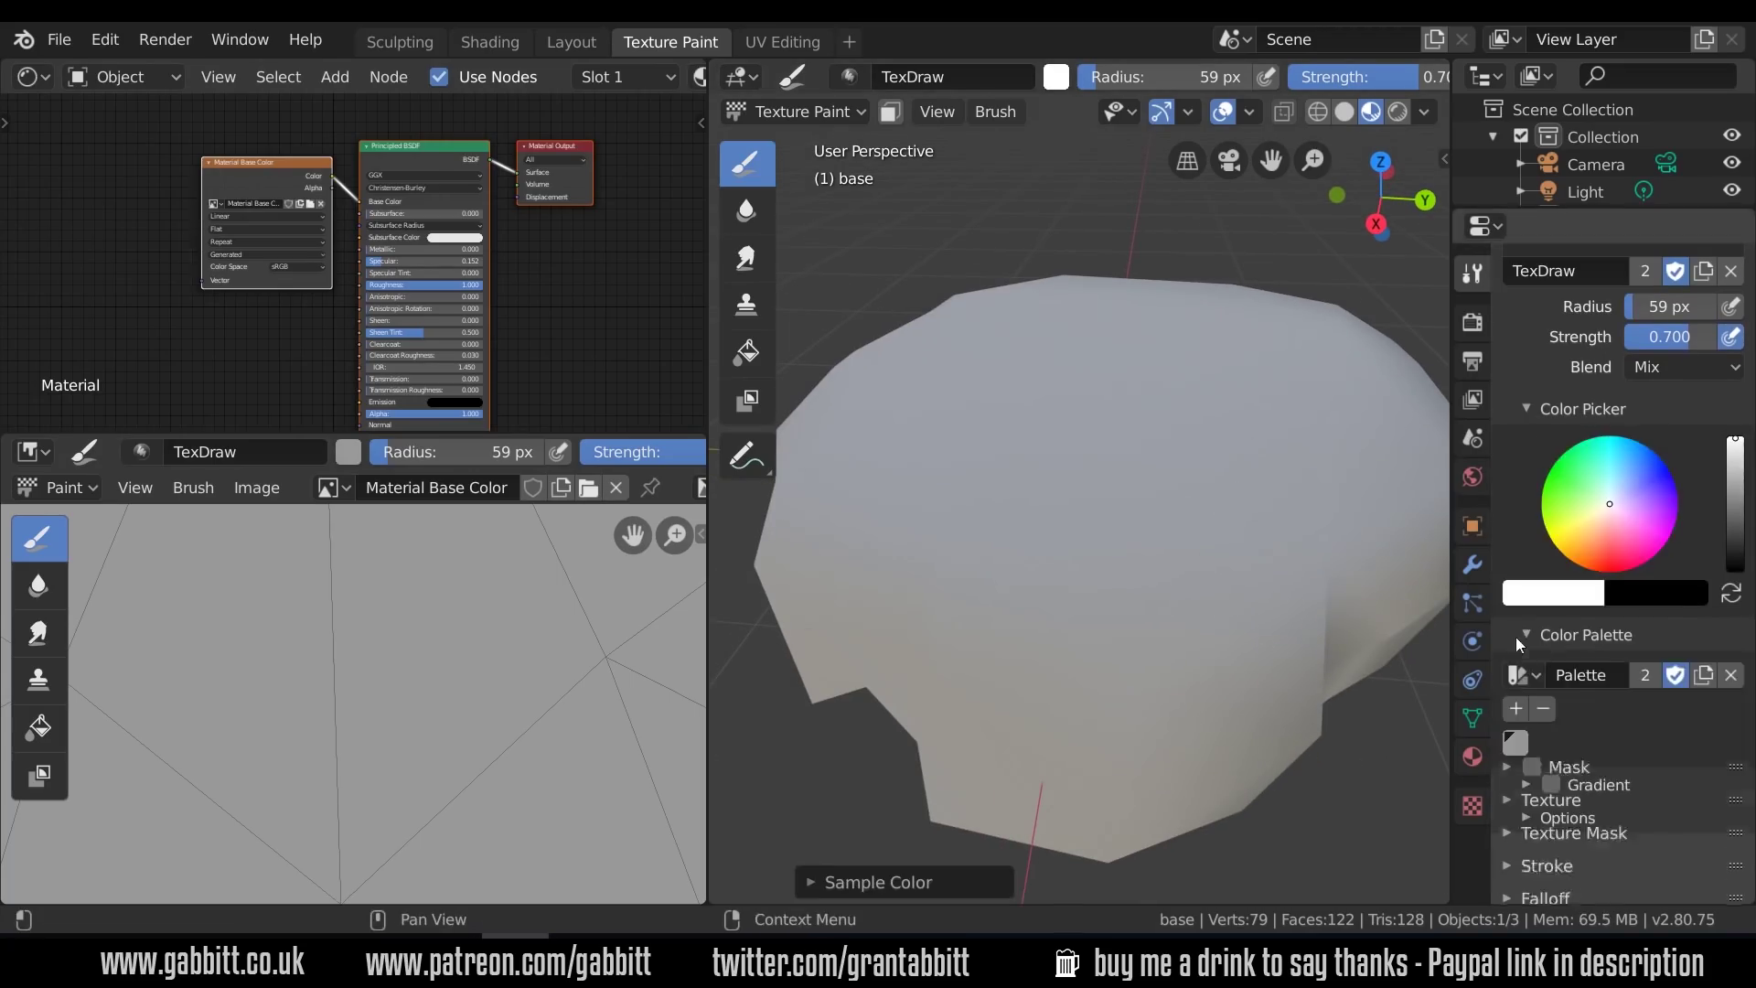
pyautogui.click(1516, 743)
pyautogui.moveTo(1734, 509)
pyautogui.mouseDown()
pyautogui.moveTo(1713, 548)
pyautogui.moveTo(1720, 520)
pyautogui.mouseUp()
# Set the Draw brush radius to 114 px and paint blue-grey over the top of the stone
pyautogui.moveTo(1188, 486); pyautogui.dragTo(1160, 540, button='middle')
pyautogui.press('f')
pyautogui.click(1235, 512)
pyautogui.moveTo(1280, 449); pyautogui.dragTo(913, 580)
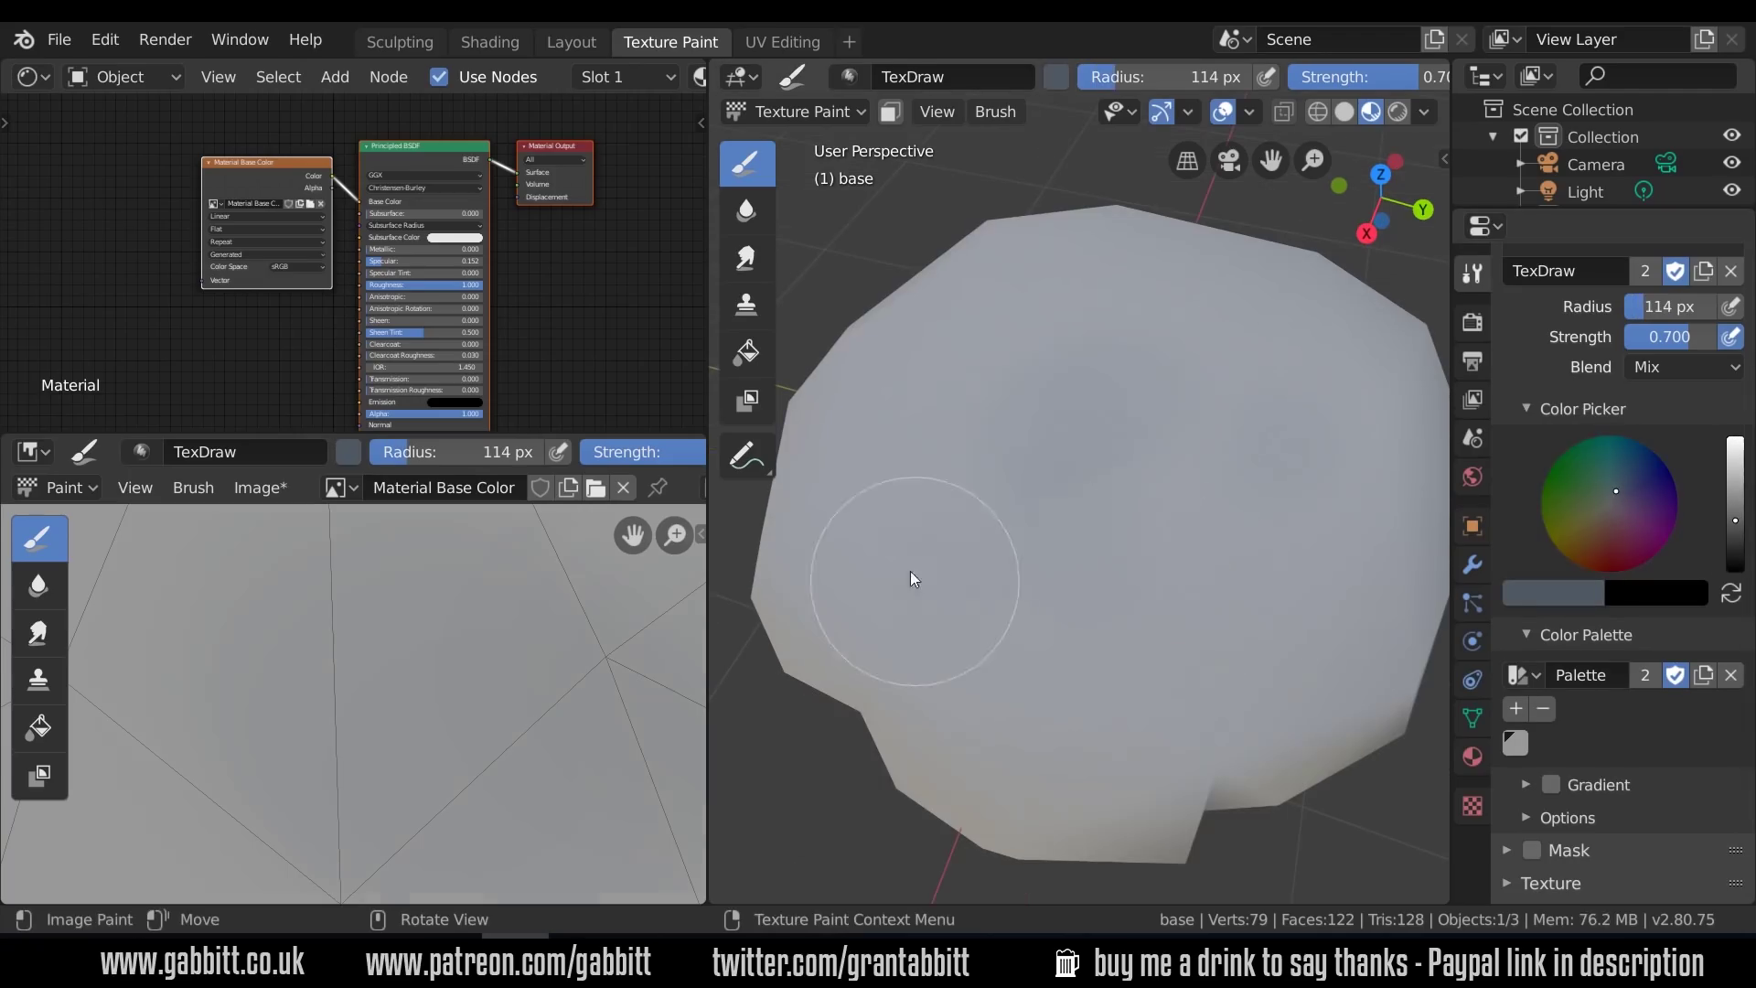
# Use X mirror symmetry for painting and cover the stone's sides with blue-grey
pyautogui.scroll(-6, 1596, 749)
pyautogui.click(1566, 821)
pyautogui.scroll(-4, 1226, 508)
pyautogui.moveTo(1211, 501); pyautogui.dragTo(1343, 640, button='middle')
pyautogui.moveTo(1184, 542)
pyautogui.mouseDown(button='middle')
pyautogui.moveTo(1185, 466)
pyautogui.moveTo(1160, 544)
pyautogui.moveTo(1316, 510)
pyautogui.moveTo(1108, 531)
pyautogui.moveTo(1239, 490)
pyautogui.moveTo(1210, 536)
pyautogui.moveTo(1334, 585)
pyautogui.mouseUp(button='middle')
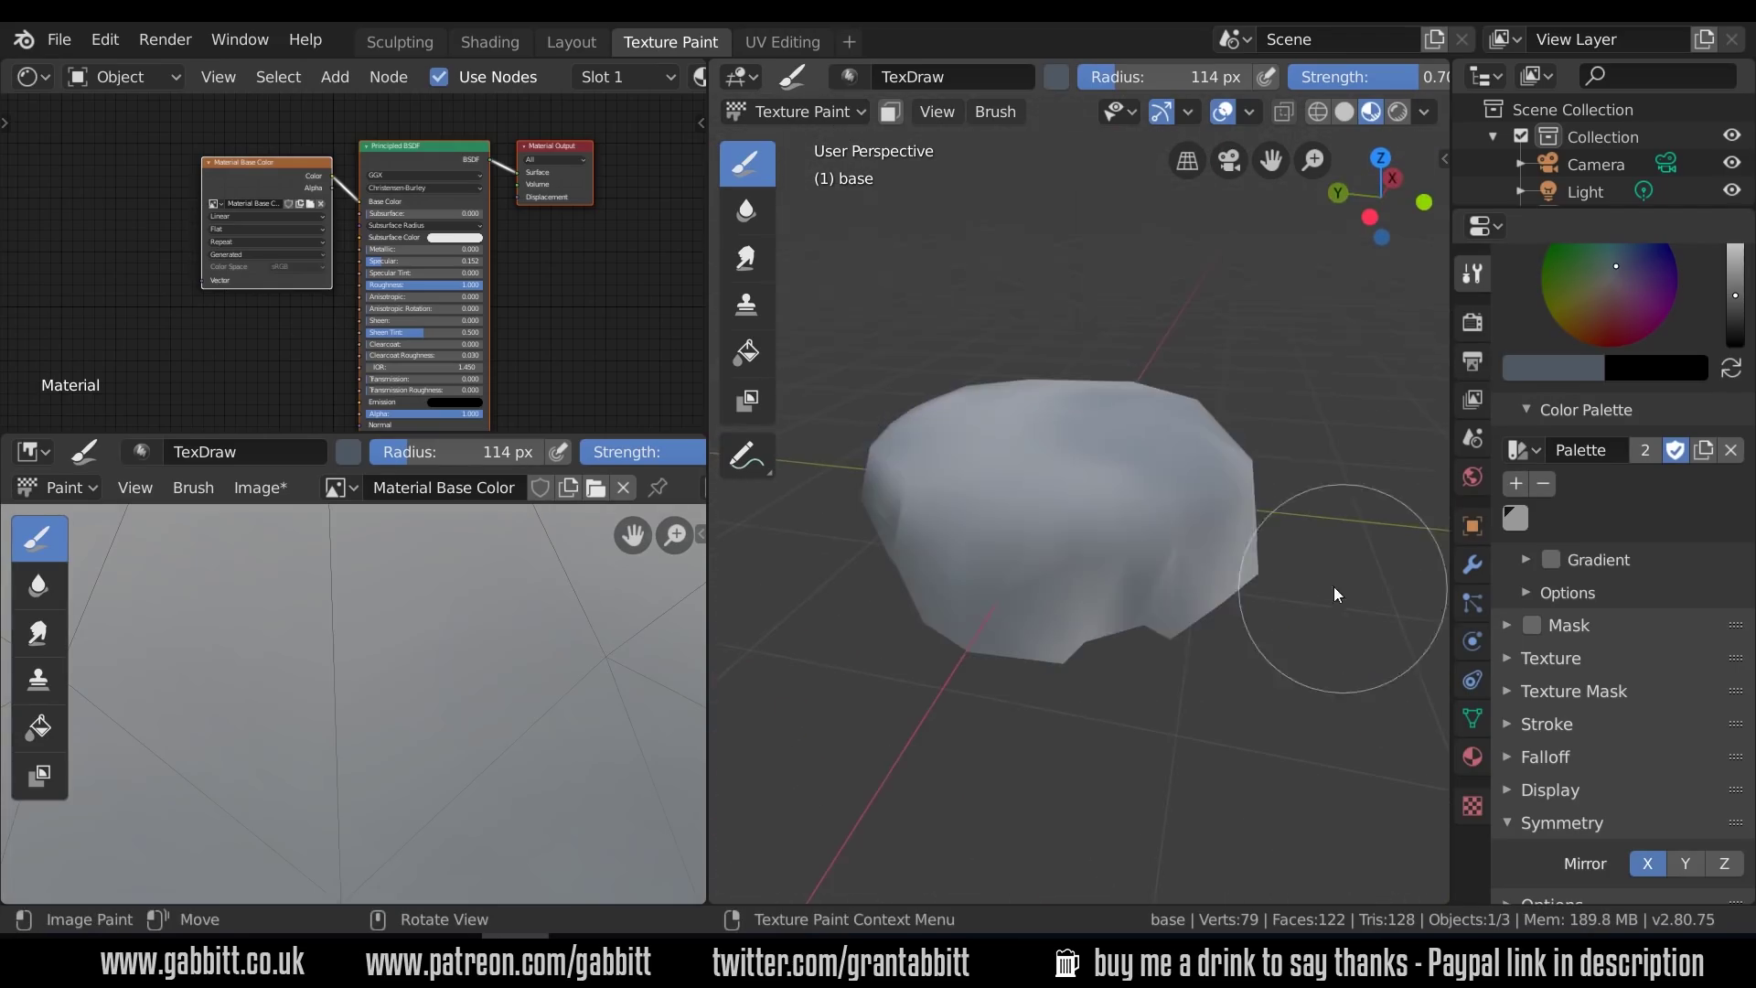
# Blend the paint around the light streak on the stone's side with the Smear brush at strength 0.200
pyautogui.click(748, 258)
pyautogui.scroll(2, 1226, 666)
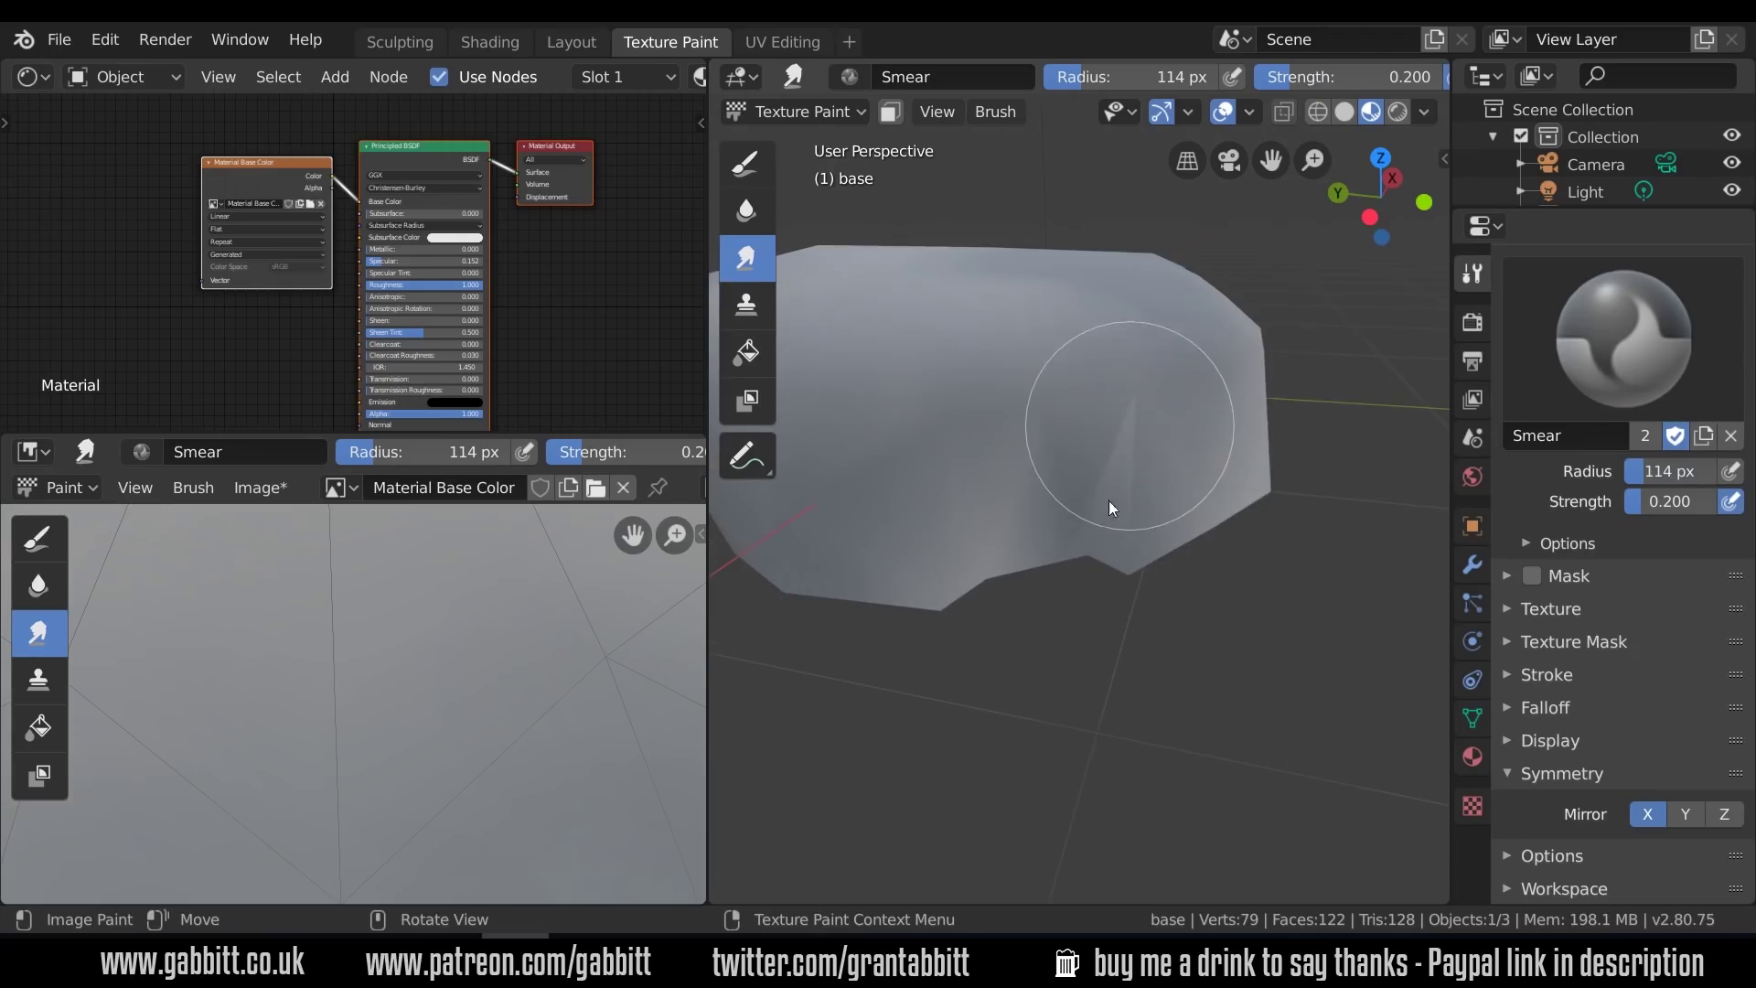
pyautogui.scroll(2, 1188, 688)
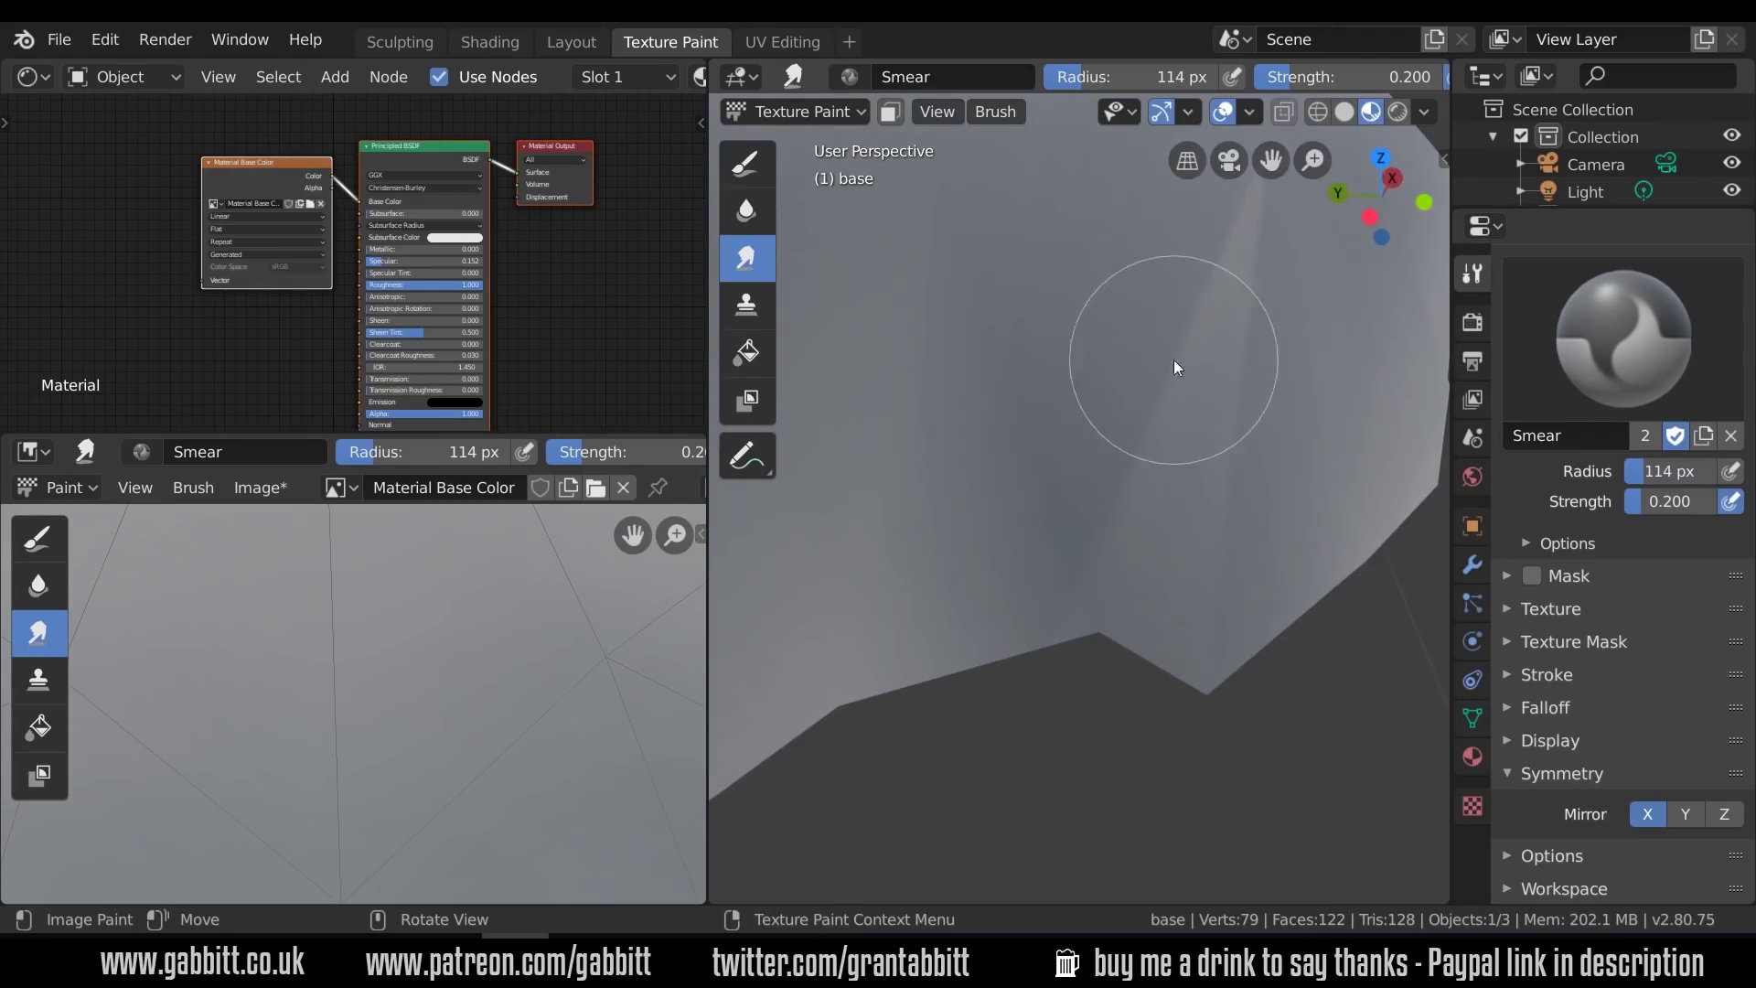
pyautogui.scroll(-3, 1180, 686)
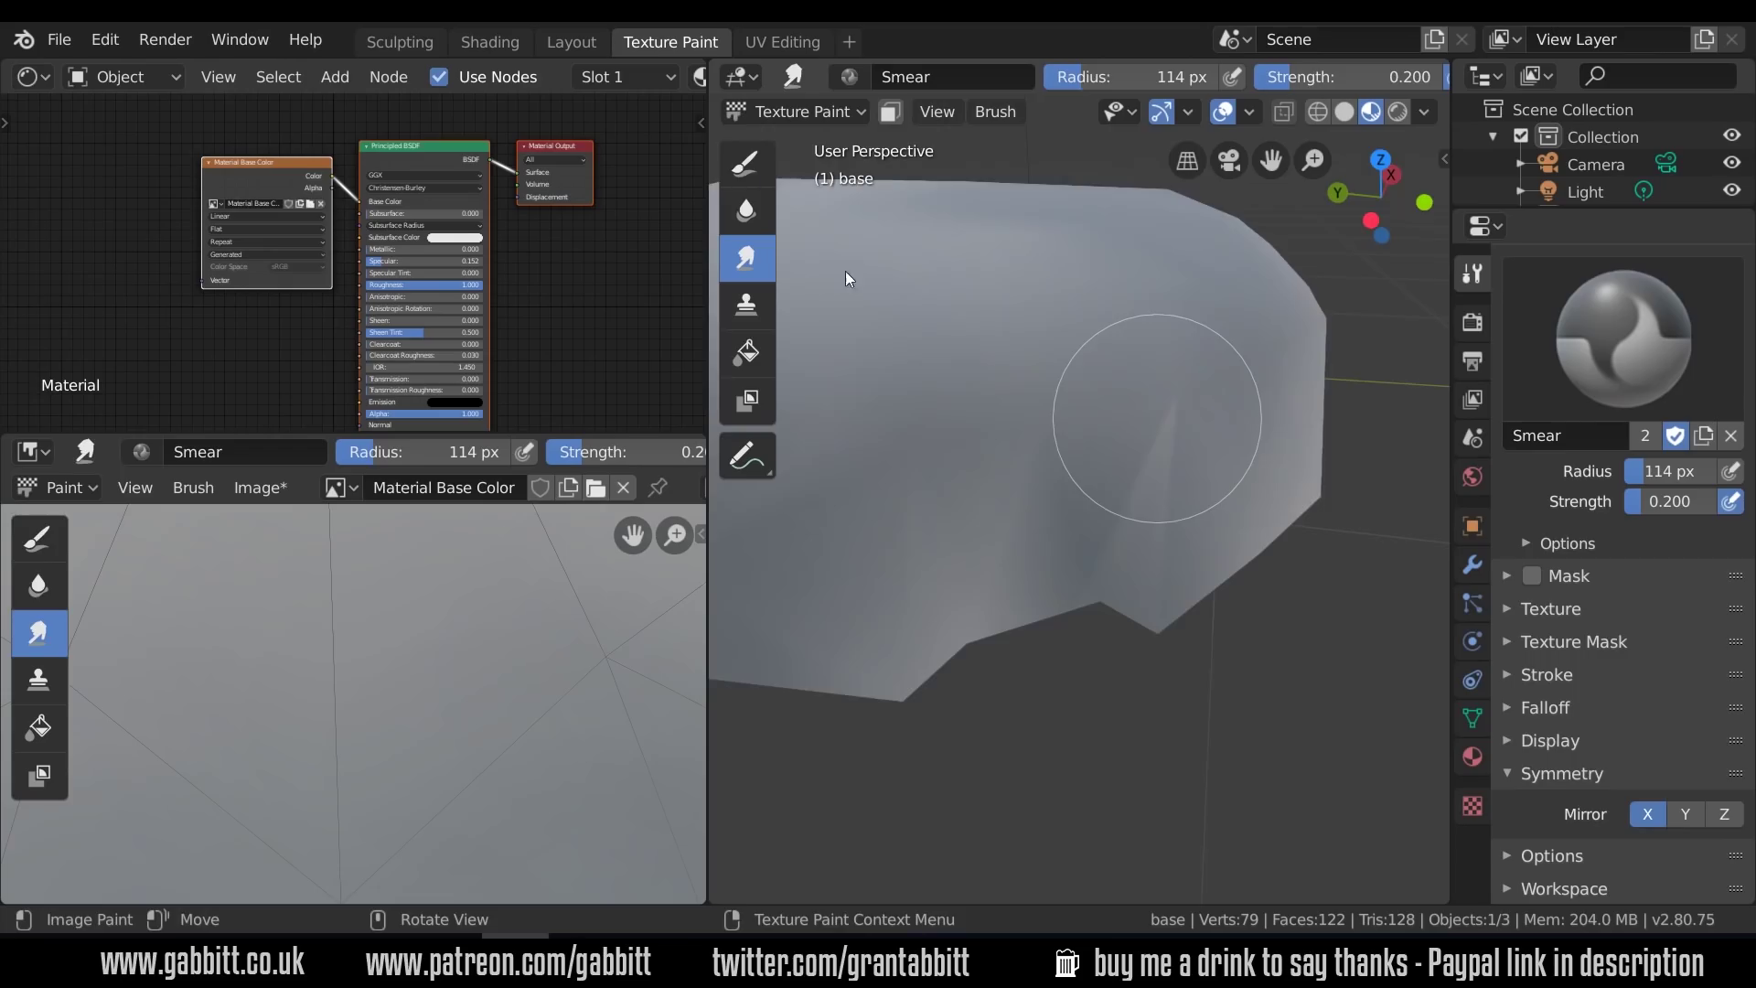
pyautogui.moveTo(1216, 668); pyautogui.dragTo(1200, 691, button='middle')
# With the Draw brush, dab several muted colour tints over the stone, including a dark reddish brown
pyautogui.click(748, 165)
pyautogui.moveTo(1612, 655); pyautogui.dragTo(1602, 664)
pyautogui.moveTo(1229, 594)
pyautogui.mouseDown(button='middle')
pyautogui.moveTo(973, 623)
pyautogui.moveTo(1133, 509)
pyautogui.moveTo(1232, 553)
pyautogui.moveTo(1160, 388)
pyautogui.moveTo(1271, 412)
pyautogui.moveTo(1216, 447)
pyautogui.moveTo(1238, 492)
pyautogui.moveTo(1315, 531)
pyautogui.moveTo(1255, 453)
pyautogui.moveTo(936, 700)
pyautogui.moveTo(1230, 556)
pyautogui.mouseUp(button='middle')
pyautogui.click(1595, 691)
pyautogui.scroll(2, 1215, 446)
pyautogui.click(1731, 471)
pyautogui.moveTo(1237, 322); pyautogui.dragTo(1106, 431, button='middle')
pyautogui.scroll(-2, 1106, 431)
pyautogui.moveTo(1106, 431); pyautogui.dragTo(1052, 494)
pyautogui.moveTo(1052, 494)
pyautogui.mouseDown(button='middle')
pyautogui.moveTo(1143, 439)
pyautogui.moveTo(1207, 497)
pyautogui.moveTo(1129, 430)
pyautogui.moveTo(1068, 469)
pyautogui.moveTo(970, 421)
pyautogui.moveTo(1188, 567)
pyautogui.moveTo(1098, 495)
pyautogui.moveTo(1056, 533)
pyautogui.moveTo(1080, 571)
pyautogui.mouseUp(button='middle')
pyautogui.click(1617, 691)
# Smear the colour tints together across the top of the stone
pyautogui.click(746, 258)
pyautogui.scroll(2, 1061, 470)
pyautogui.moveTo(1054, 553); pyautogui.dragTo(1183, 602)
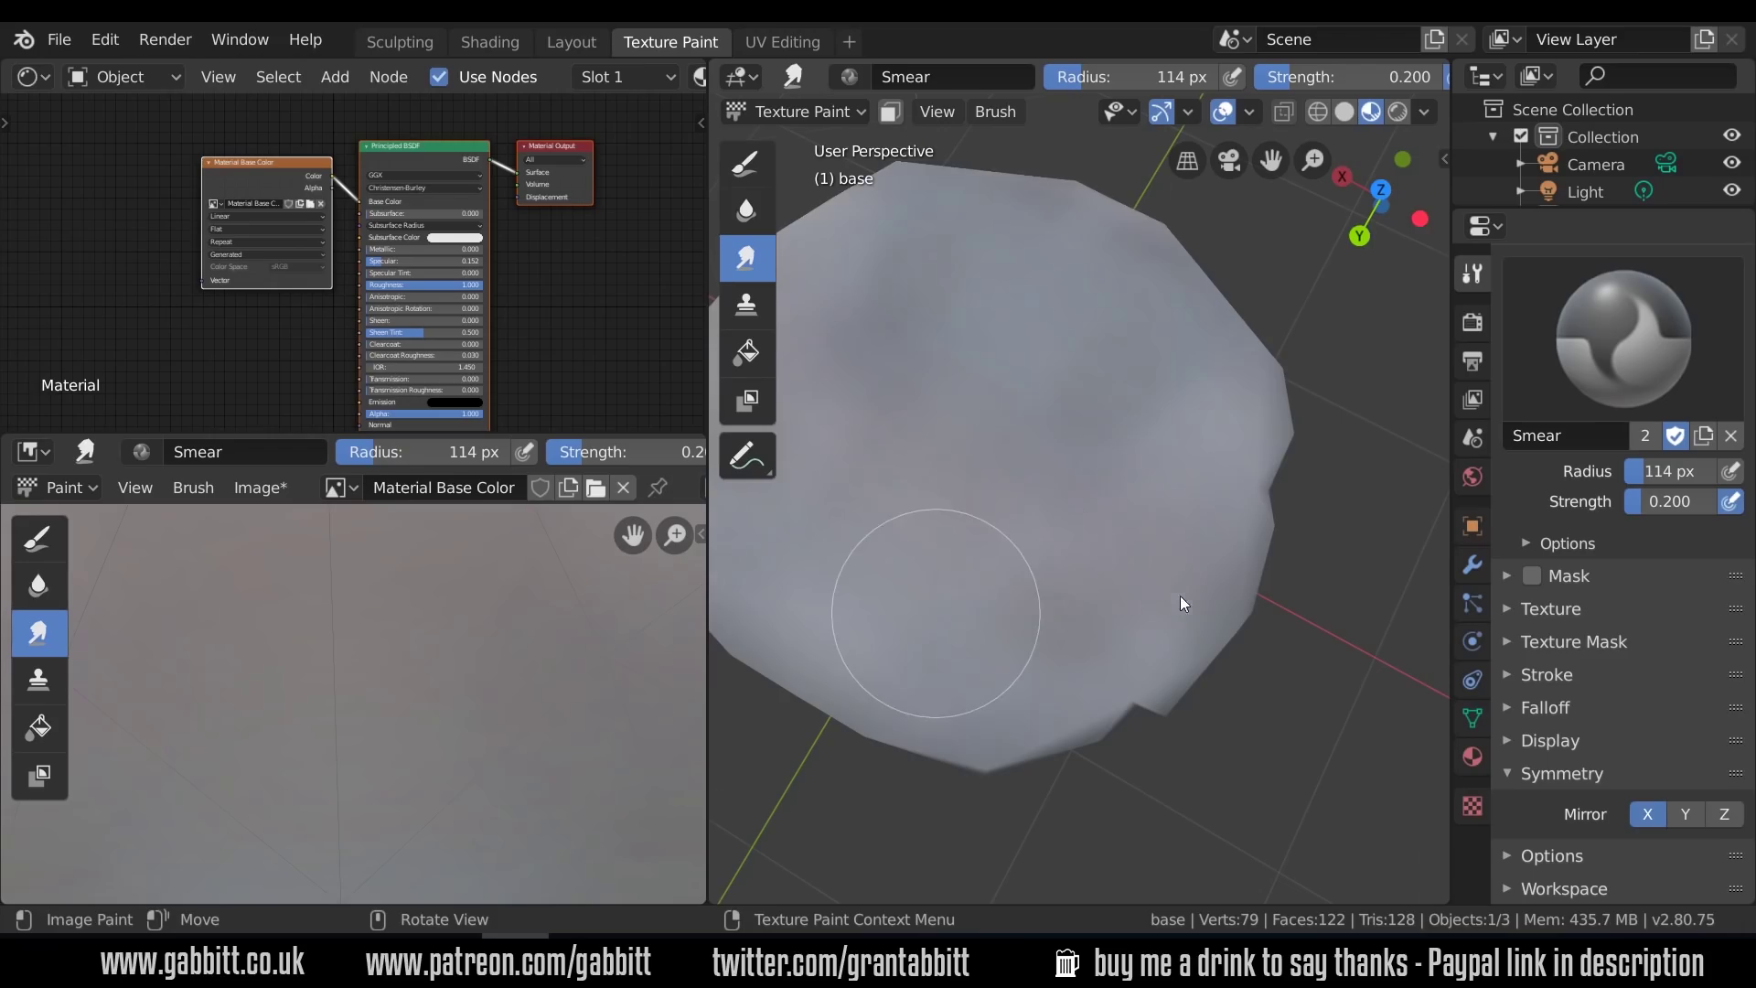
# Put the base in mesh editing and select the lower-rim vertex beside the seam in vertex selection
pyautogui.moveTo(1181, 595); pyautogui.dragTo(1147, 480, button='middle')
pyautogui.scroll(-4, 1151, 540)
pyautogui.moveTo(1155, 594)
pyautogui.mouseDown(button='middle')
pyautogui.moveTo(1326, 573)
pyautogui.moveTo(1189, 657)
pyautogui.moveTo(1374, 651)
pyautogui.moveTo(1178, 620)
pyautogui.moveTo(1157, 568)
pyautogui.mouseUp(button='middle')
pyautogui.press('Tab')
pyautogui.press('1')
pyautogui.click(1119, 579)
pyautogui.scroll(4, 1134, 604)
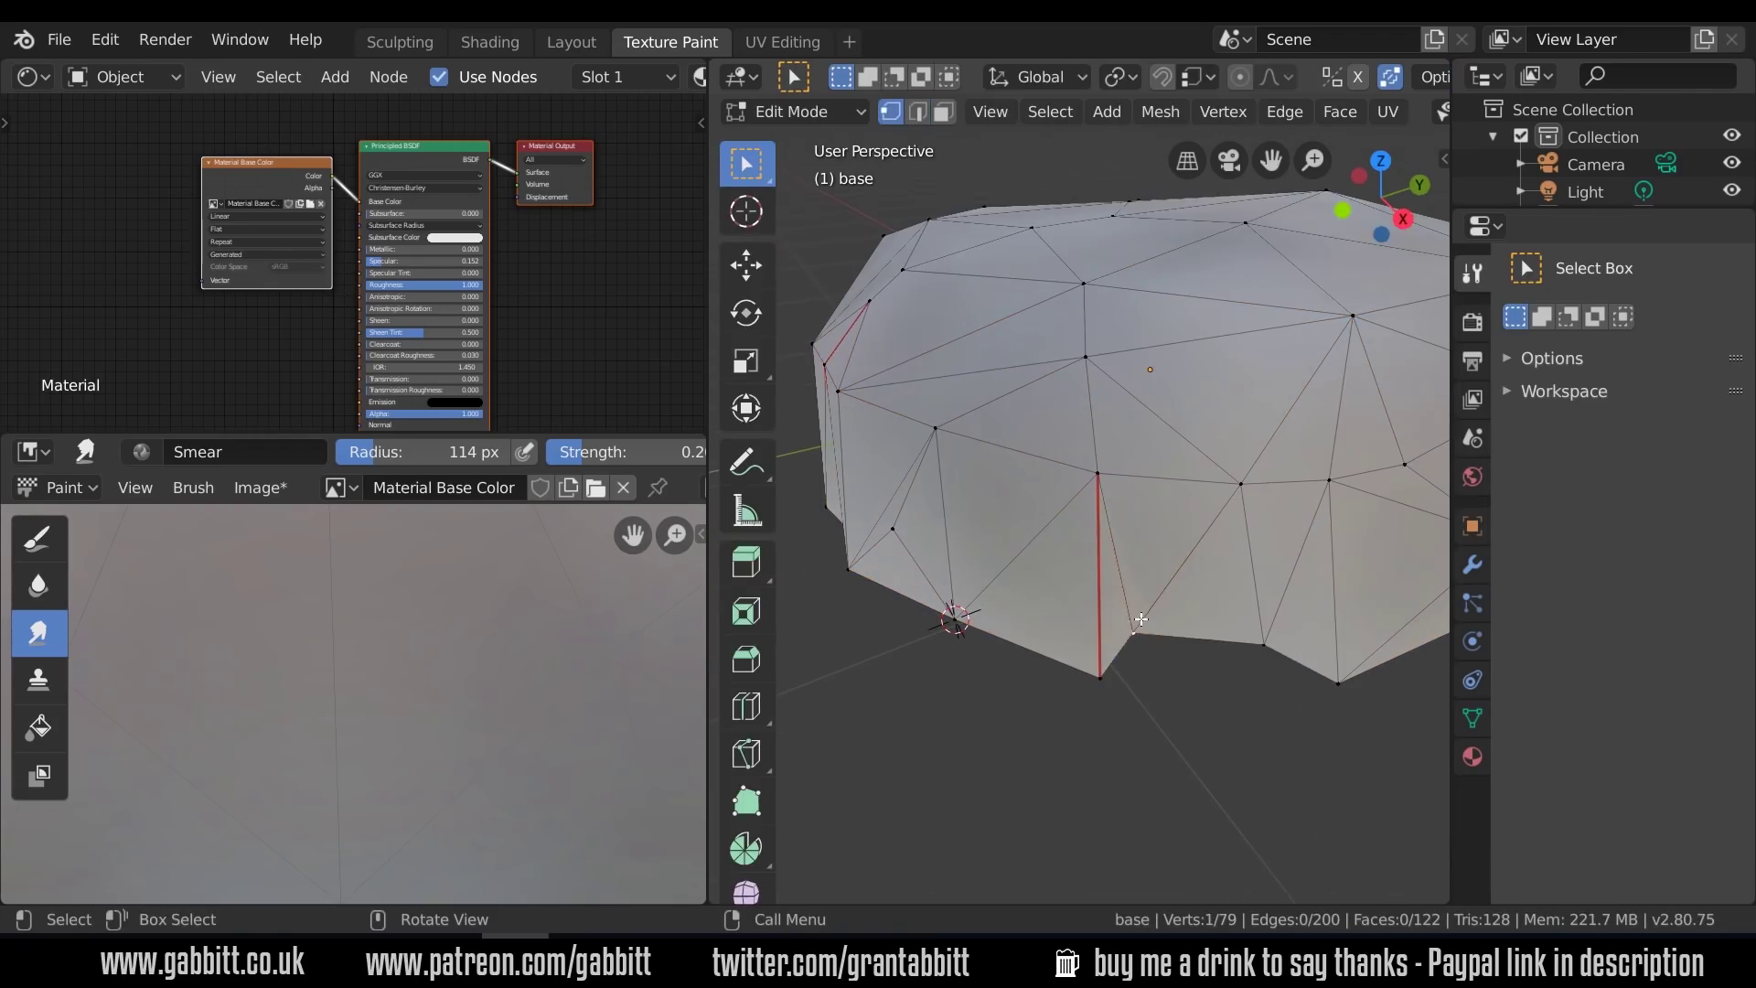
pyautogui.press('g')
pyautogui.press('g')
pyautogui.click(1141, 591)
pyautogui.hotkey('ctrl', 'z')
# Toggle Topology Mirror in the mesh editing options and slide the selected lower-rim vertex away from the seam
pyautogui.click(1565, 359)
pyautogui.click(1723, 422)
pyautogui.press('g')
pyautogui.press('g')
pyautogui.click(1164, 631)
pyautogui.moveTo(1171, 631); pyautogui.dragTo(1320, 600, button='middle')
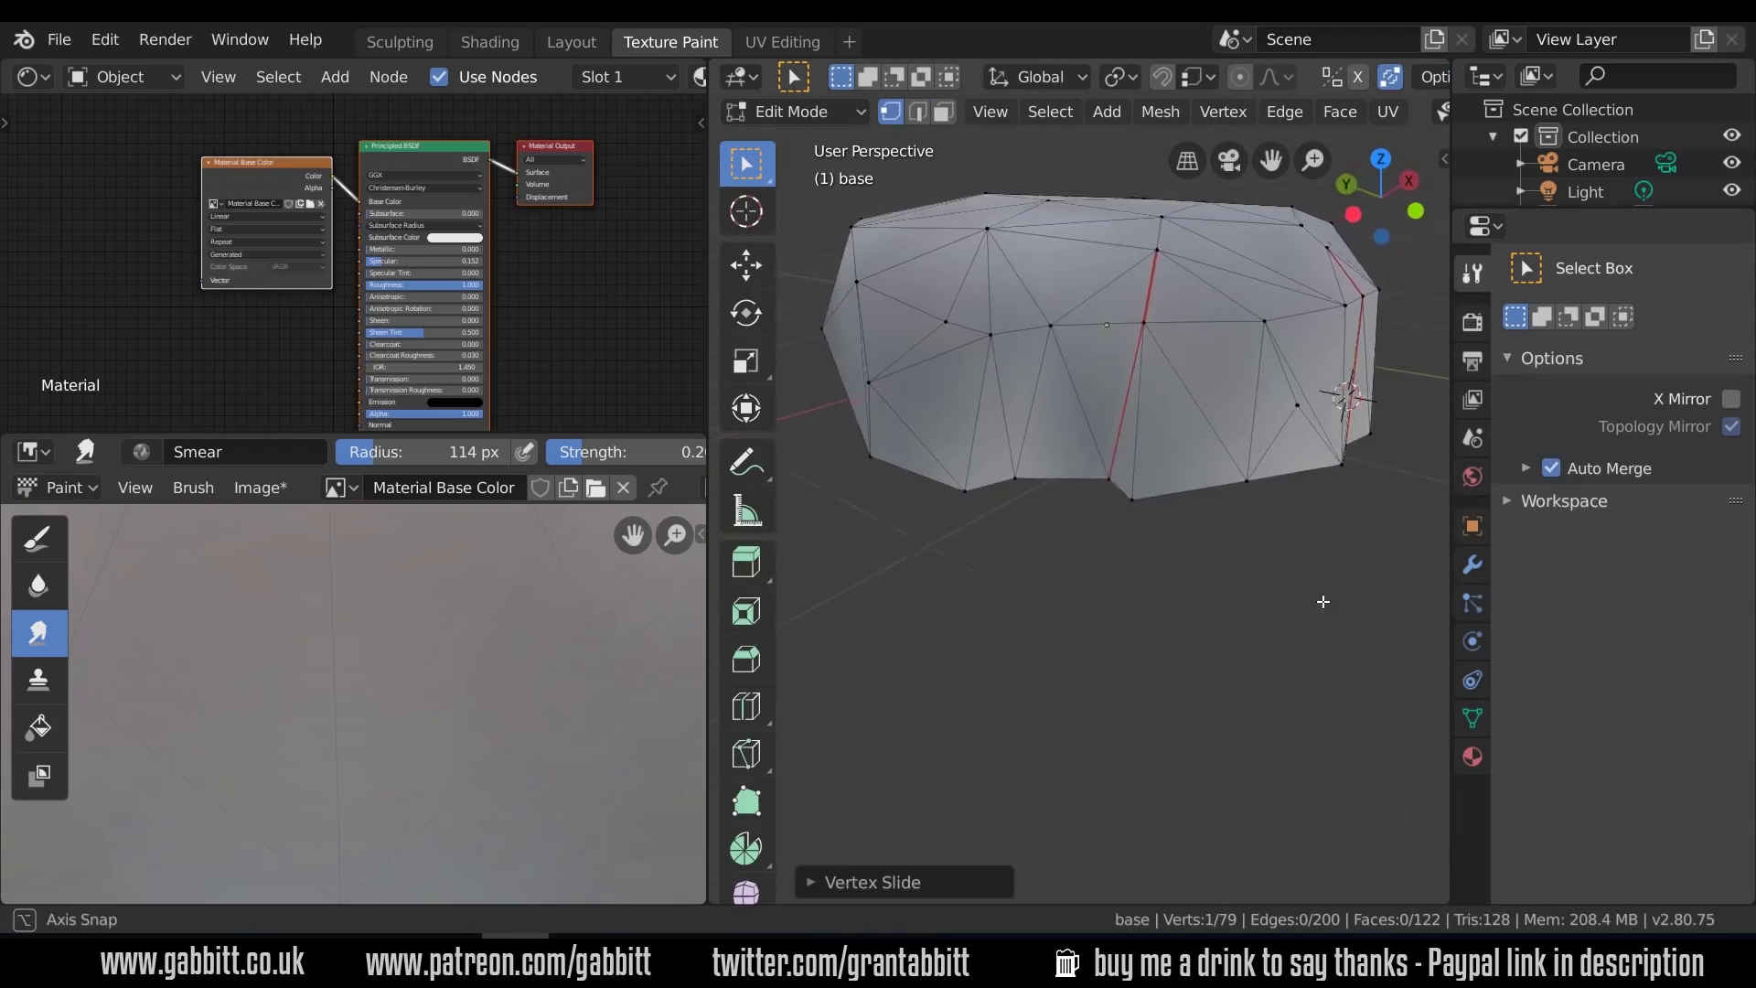
# Slide the matching lower-rim vertex on the opposite side along its edge and toggle Topology Mirror
pyautogui.click(1123, 492)
pyautogui.press('g')
pyautogui.press('g')
pyautogui.click(1061, 489)
pyautogui.moveTo(1080, 512); pyautogui.dragTo(923, 540, button='middle')
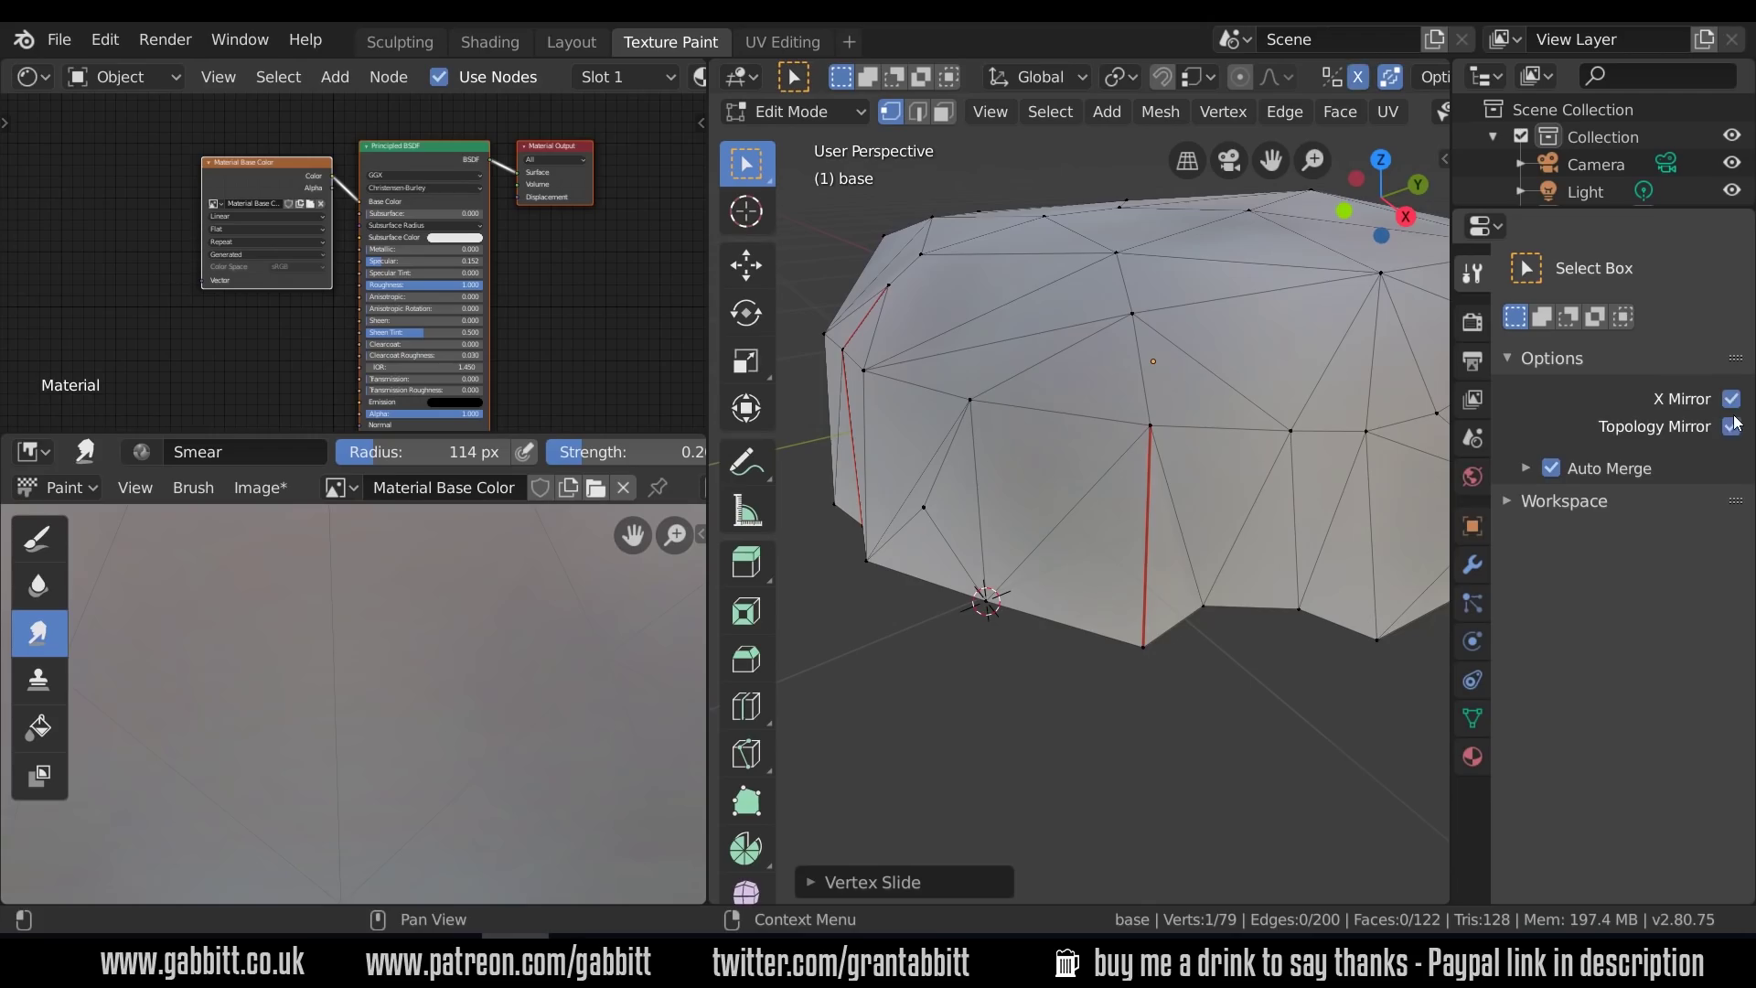
pyautogui.click(1732, 426)
# Return the base to Texture Paint mode and smear out the light streaks on its lower side
pyautogui.moveTo(1212, 641)
pyautogui.mouseDown(button='middle')
pyautogui.moveTo(1293, 609)
pyautogui.moveTo(1262, 510)
pyautogui.moveTo(1024, 681)
pyautogui.mouseUp(button='middle')
pyautogui.click(810, 112)
pyautogui.click(828, 281)
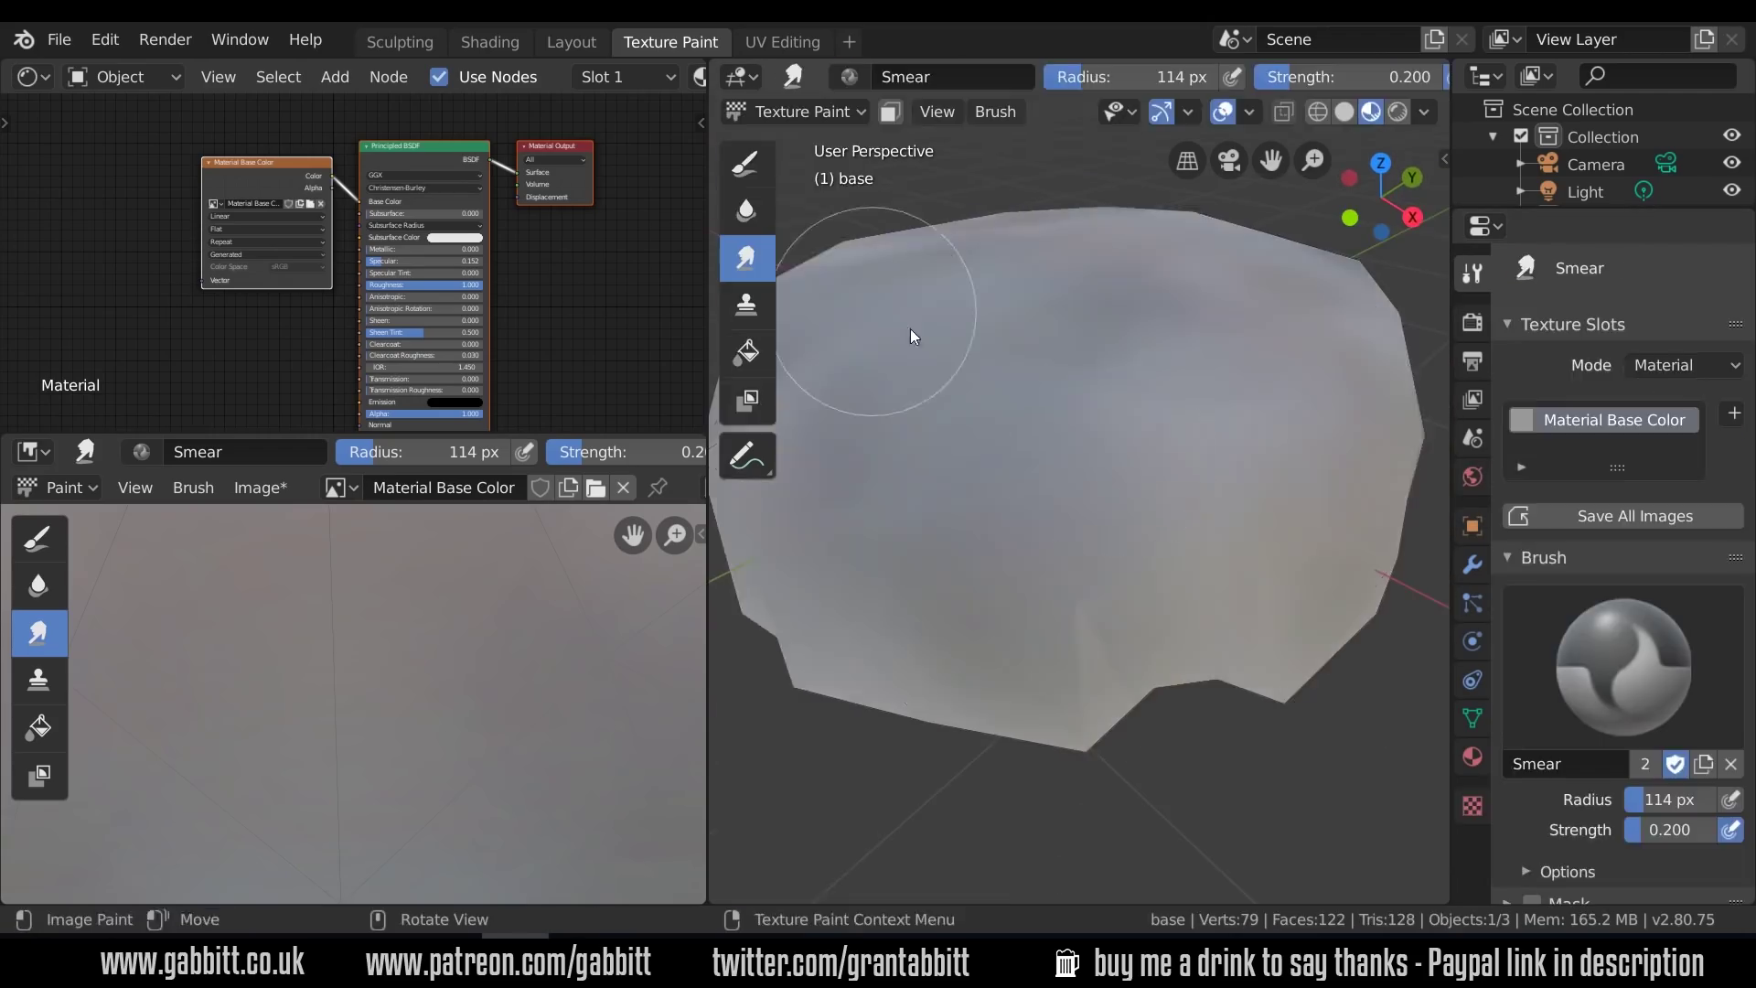
pyautogui.moveTo(909, 328); pyautogui.dragTo(1123, 523, button='middle')
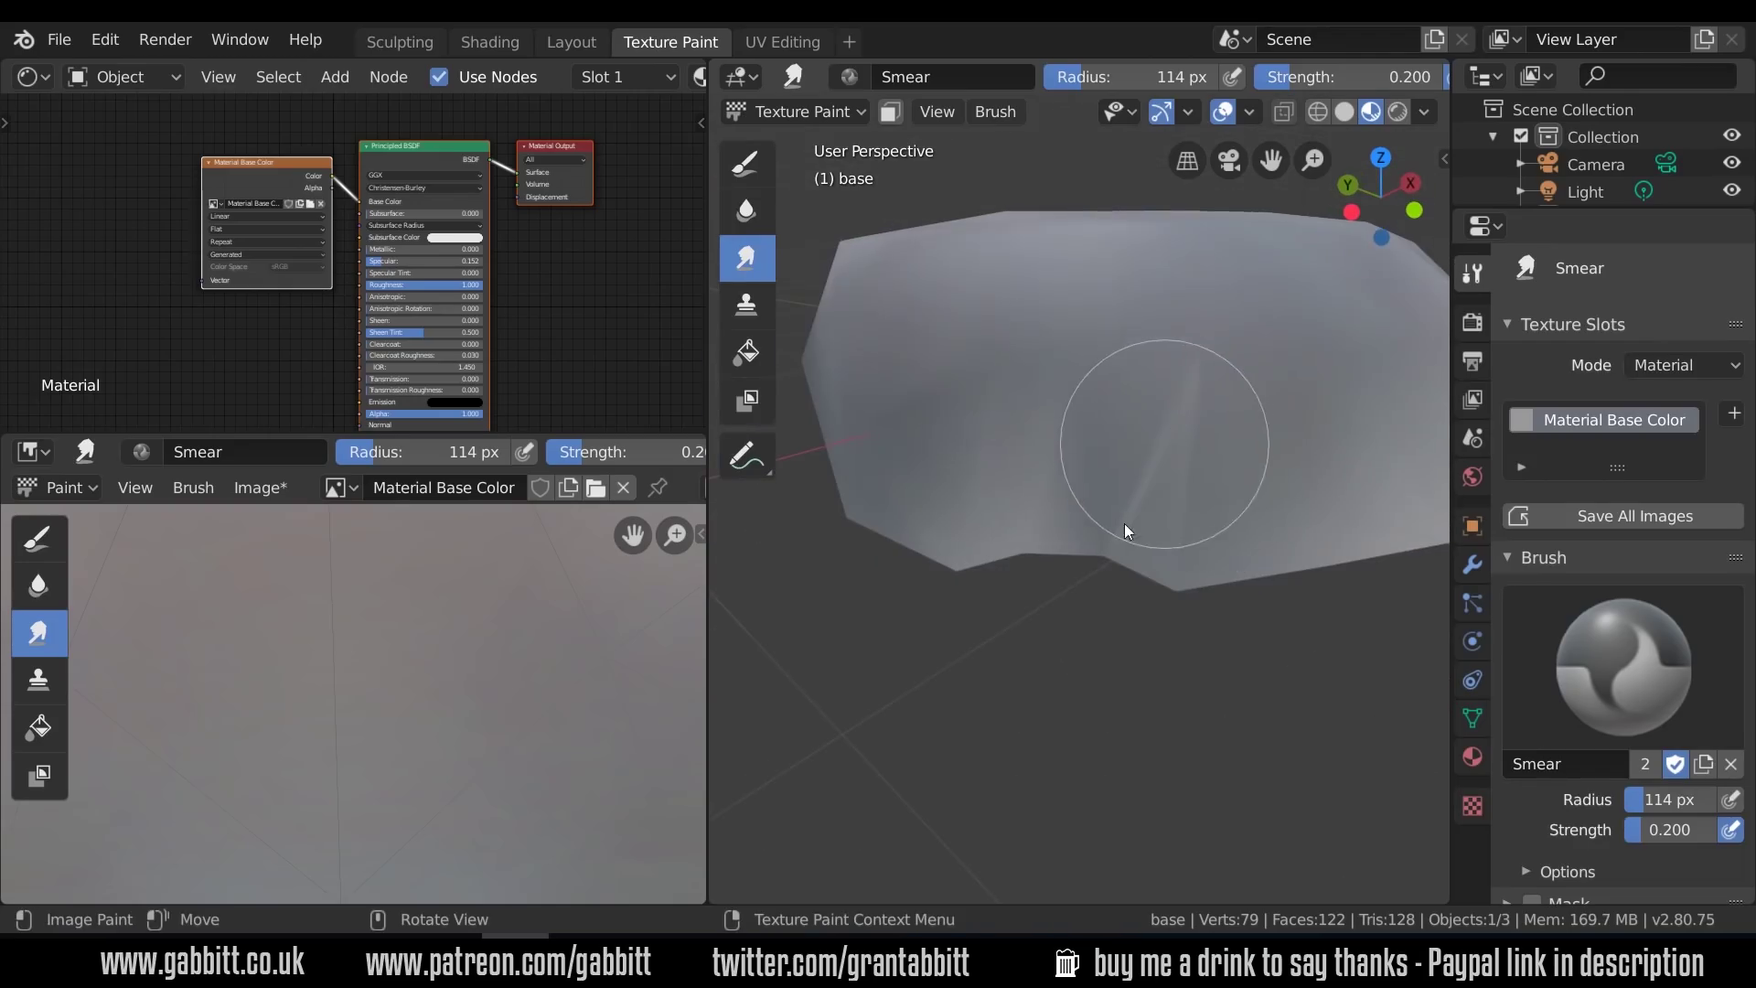
pyautogui.moveTo(1274, 532)
pyautogui.mouseDown(button='middle')
pyautogui.moveTo(1224, 646)
pyautogui.moveTo(1253, 634)
pyautogui.mouseUp(button='middle')
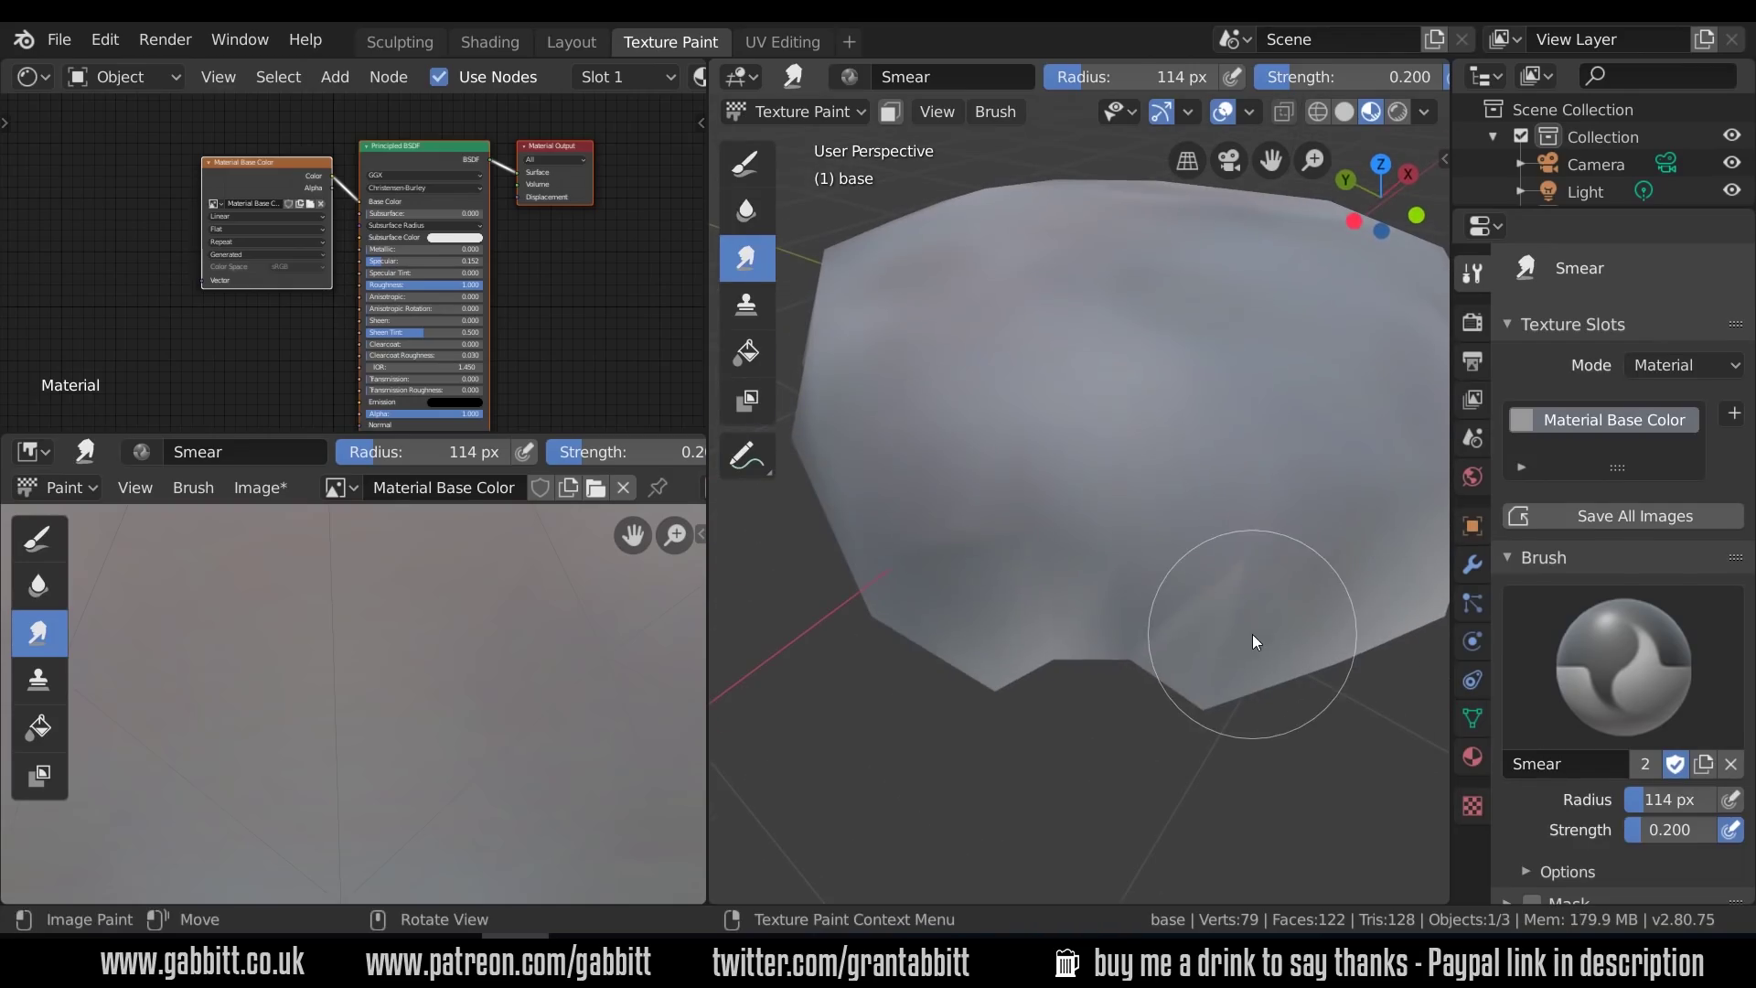
# Set the Draw brush to a 13 px pressure-sensitive radius with a dark bluish purple colour
pyautogui.click(748, 165)
pyautogui.scroll(-5, 1665, 626)
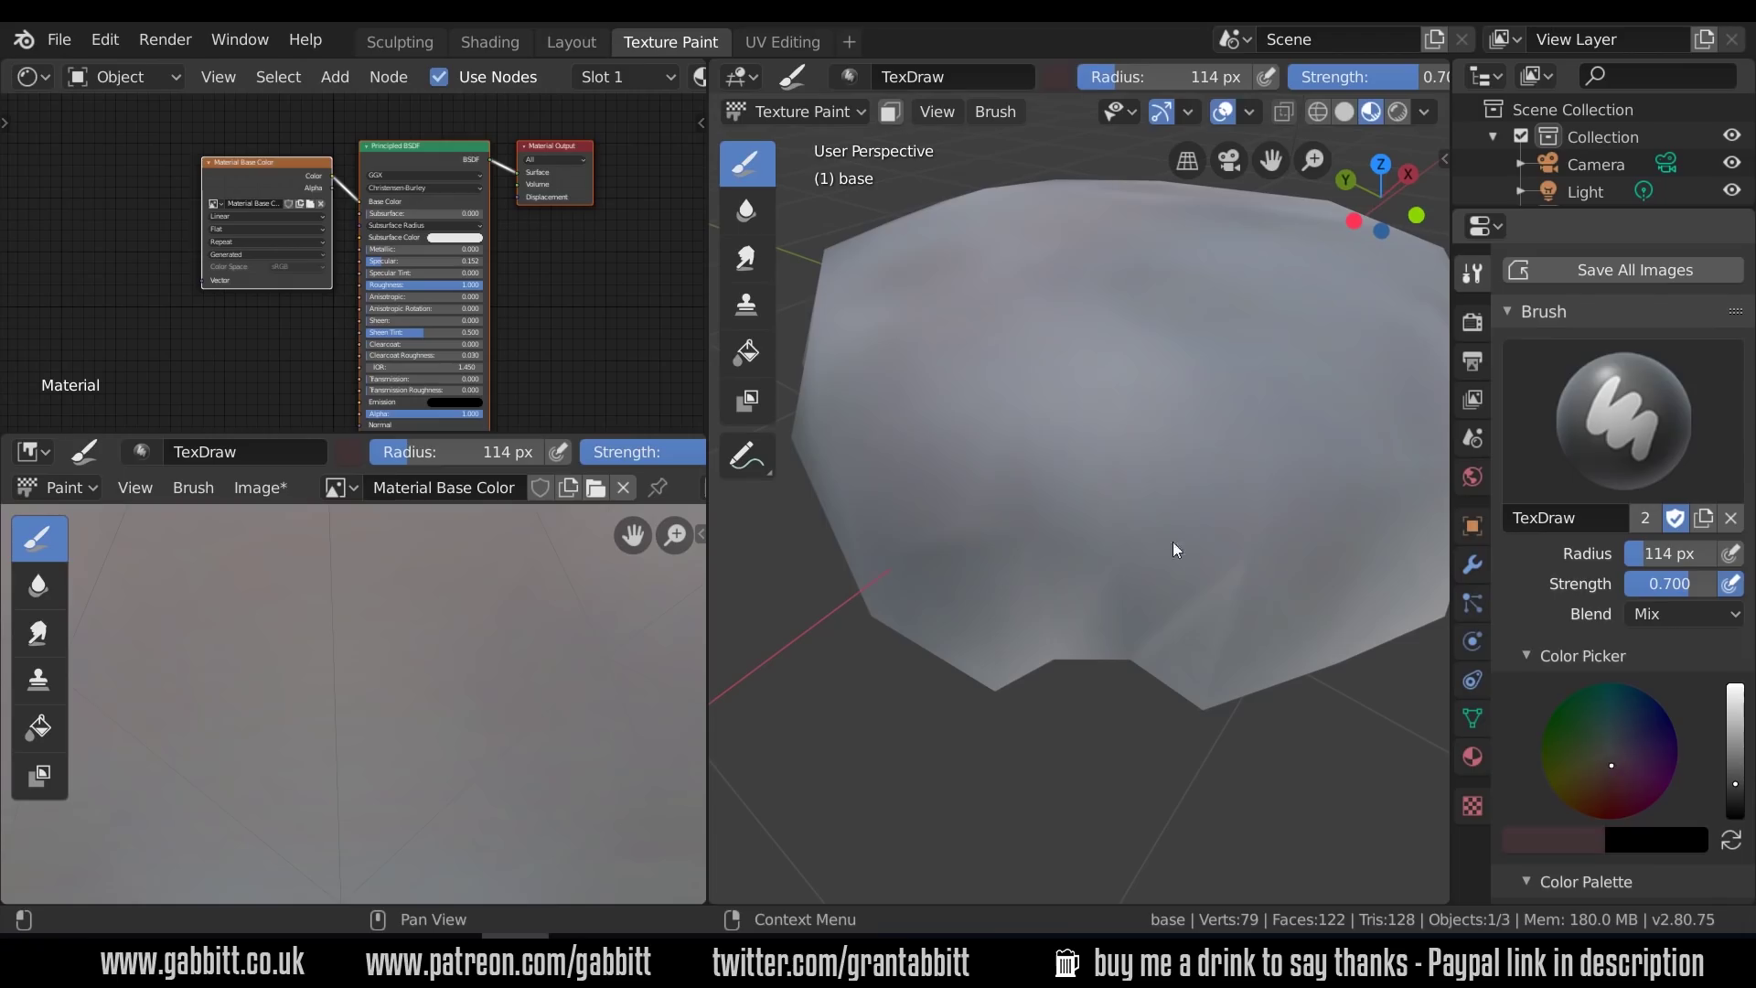
pyautogui.press('f')
pyautogui.click(1161, 513)
pyautogui.press('s')
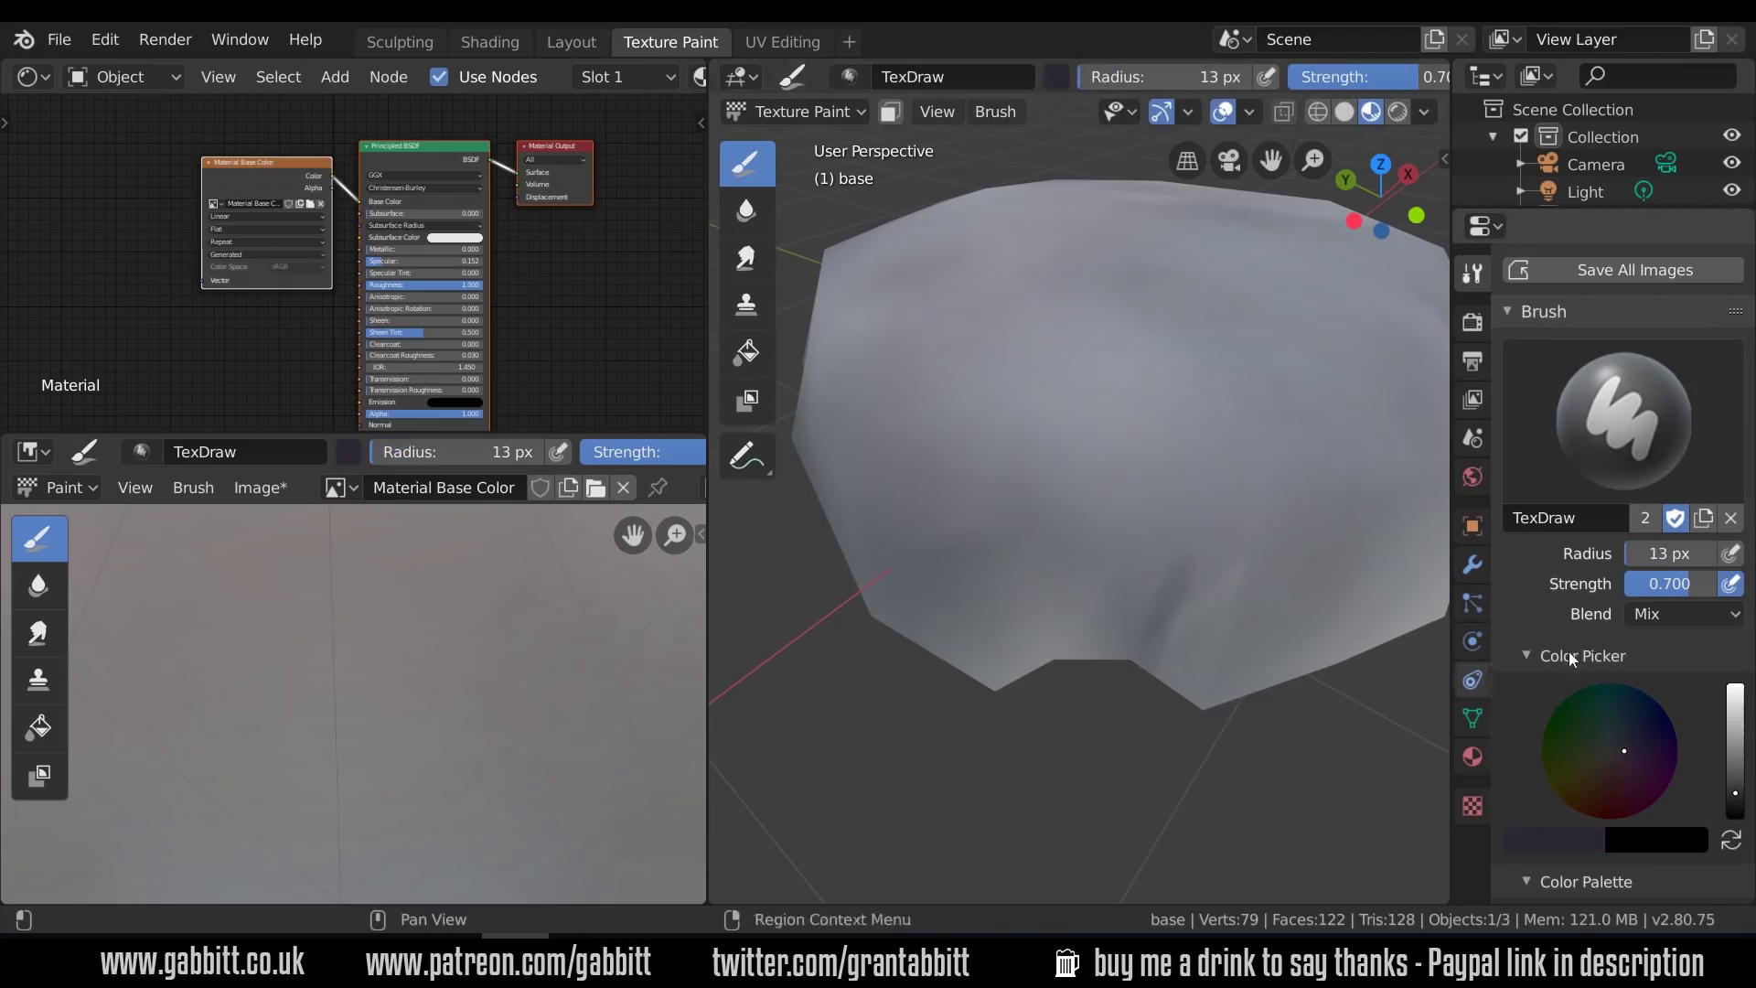
pyautogui.click(1730, 553)
# Paint dark cracks down the stone's lower side and a wavy horizontal one beside them, raising the brush radius to 21 px
pyautogui.moveTo(1198, 540); pyautogui.dragTo(1129, 706)
pyautogui.press('f')
pyautogui.click(1176, 569)
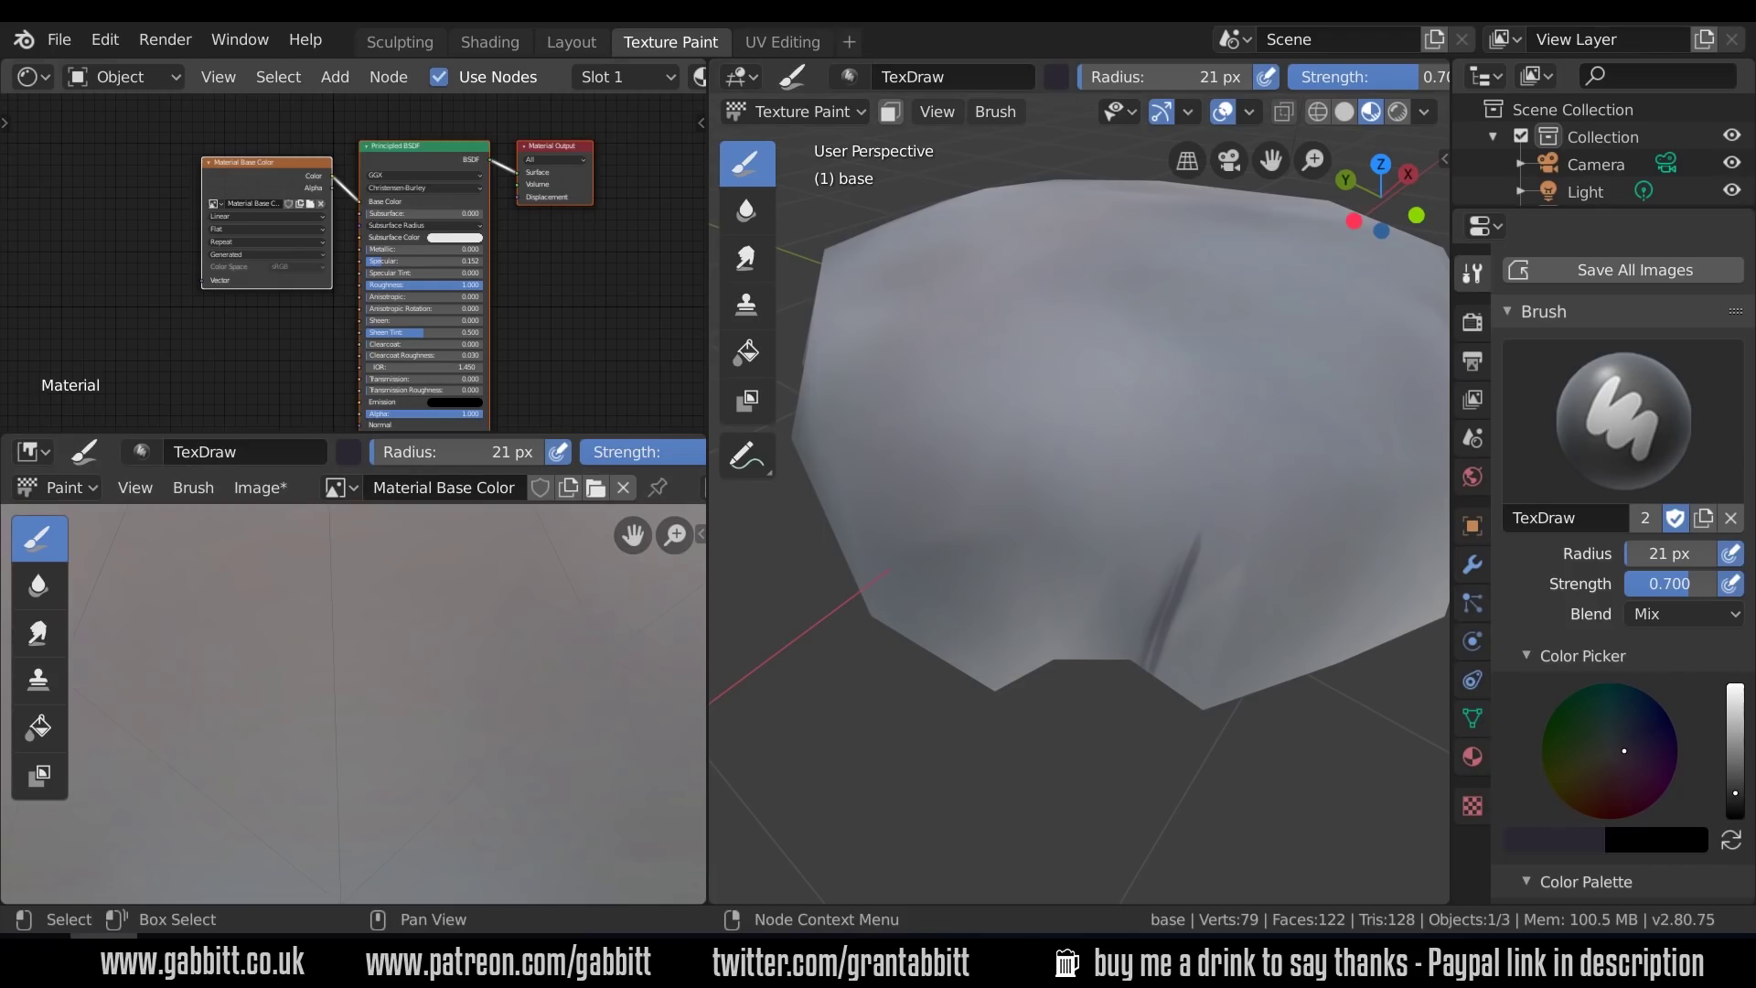
pyautogui.moveTo(1012, 547); pyautogui.dragTo(865, 531)
pyautogui.moveTo(1215, 586)
pyautogui.mouseDown(button='middle')
pyautogui.moveTo(1241, 572)
pyautogui.moveTo(1095, 536)
pyautogui.moveTo(1226, 513)
pyautogui.mouseUp(button='middle')
# Set the Smear brush strength to 0.656 and smear the upper part of the slanted crack
pyautogui.click(747, 256)
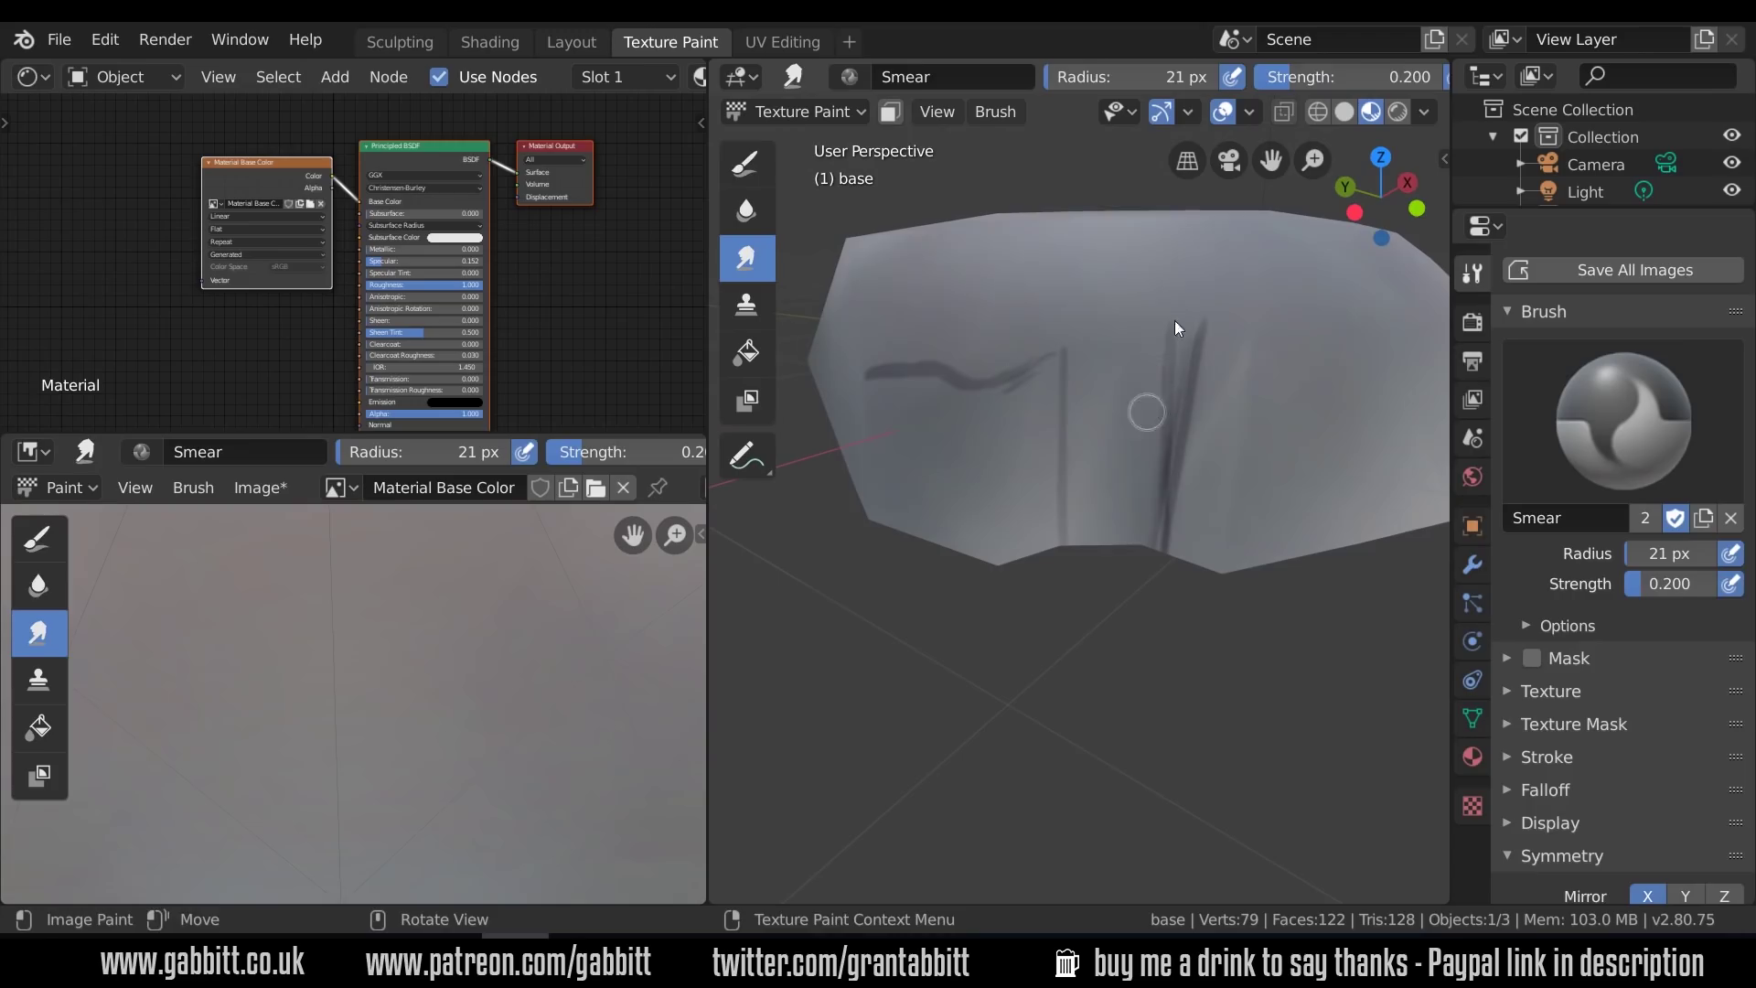
pyautogui.moveTo(1147, 464); pyautogui.dragTo(1151, 530)
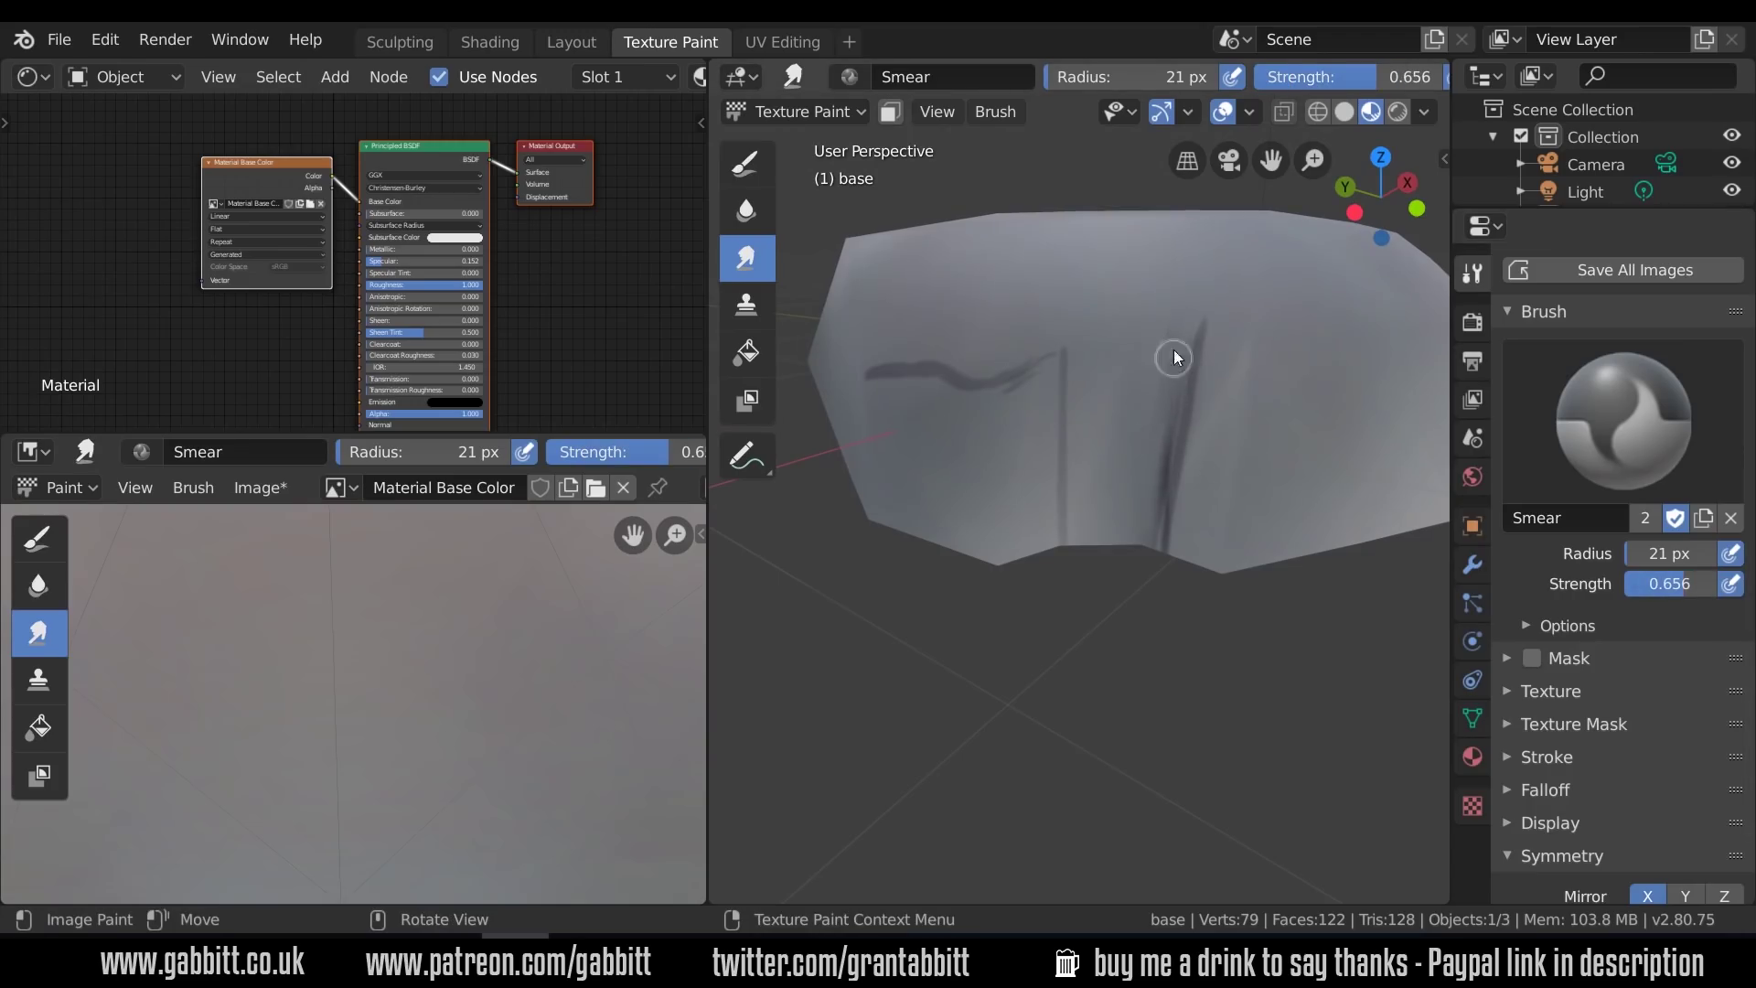
pyautogui.moveTo(1173, 352)
pyautogui.mouseDown()
pyautogui.moveTo(1154, 439)
pyautogui.moveTo(1197, 337)
pyautogui.mouseUp()
# Join the vertical cracks with a dark horizontal line and add branches towards the top using the Draw brush
pyautogui.click(747, 164)
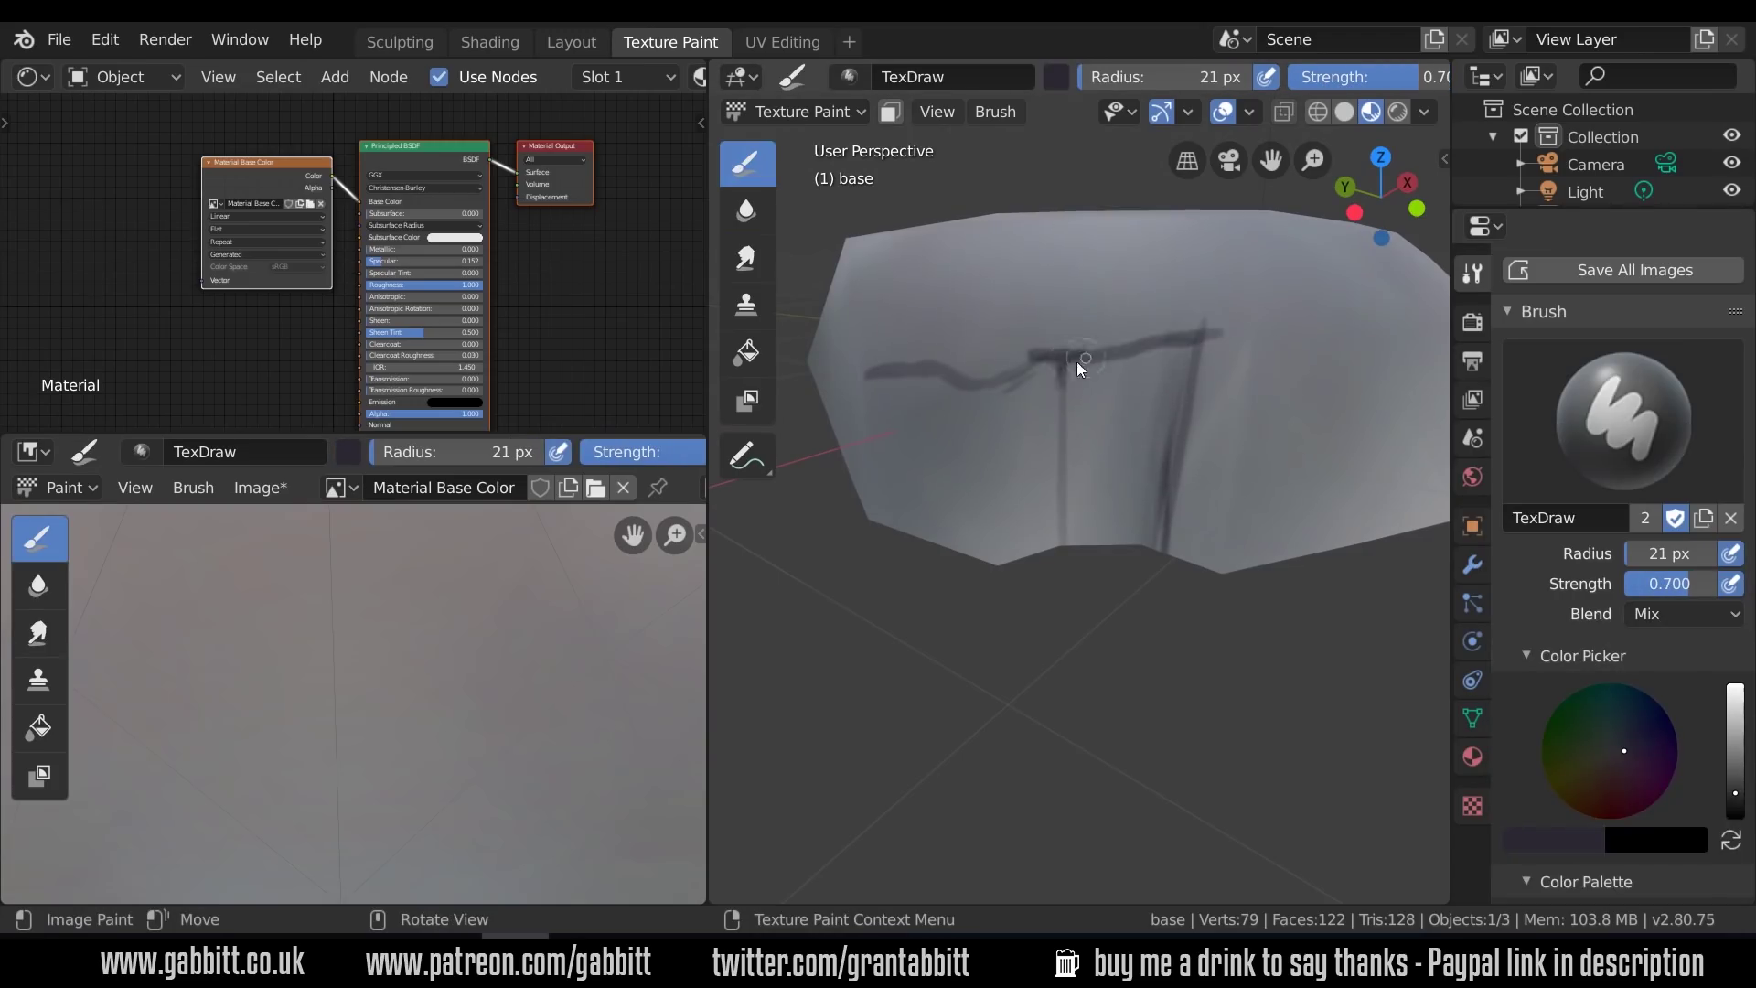
pyautogui.moveTo(1077, 361)
pyautogui.mouseDown(button='middle')
pyautogui.moveTo(1291, 386)
pyautogui.moveTo(1226, 381)
pyautogui.moveTo(1010, 528)
pyautogui.mouseUp(button='middle')
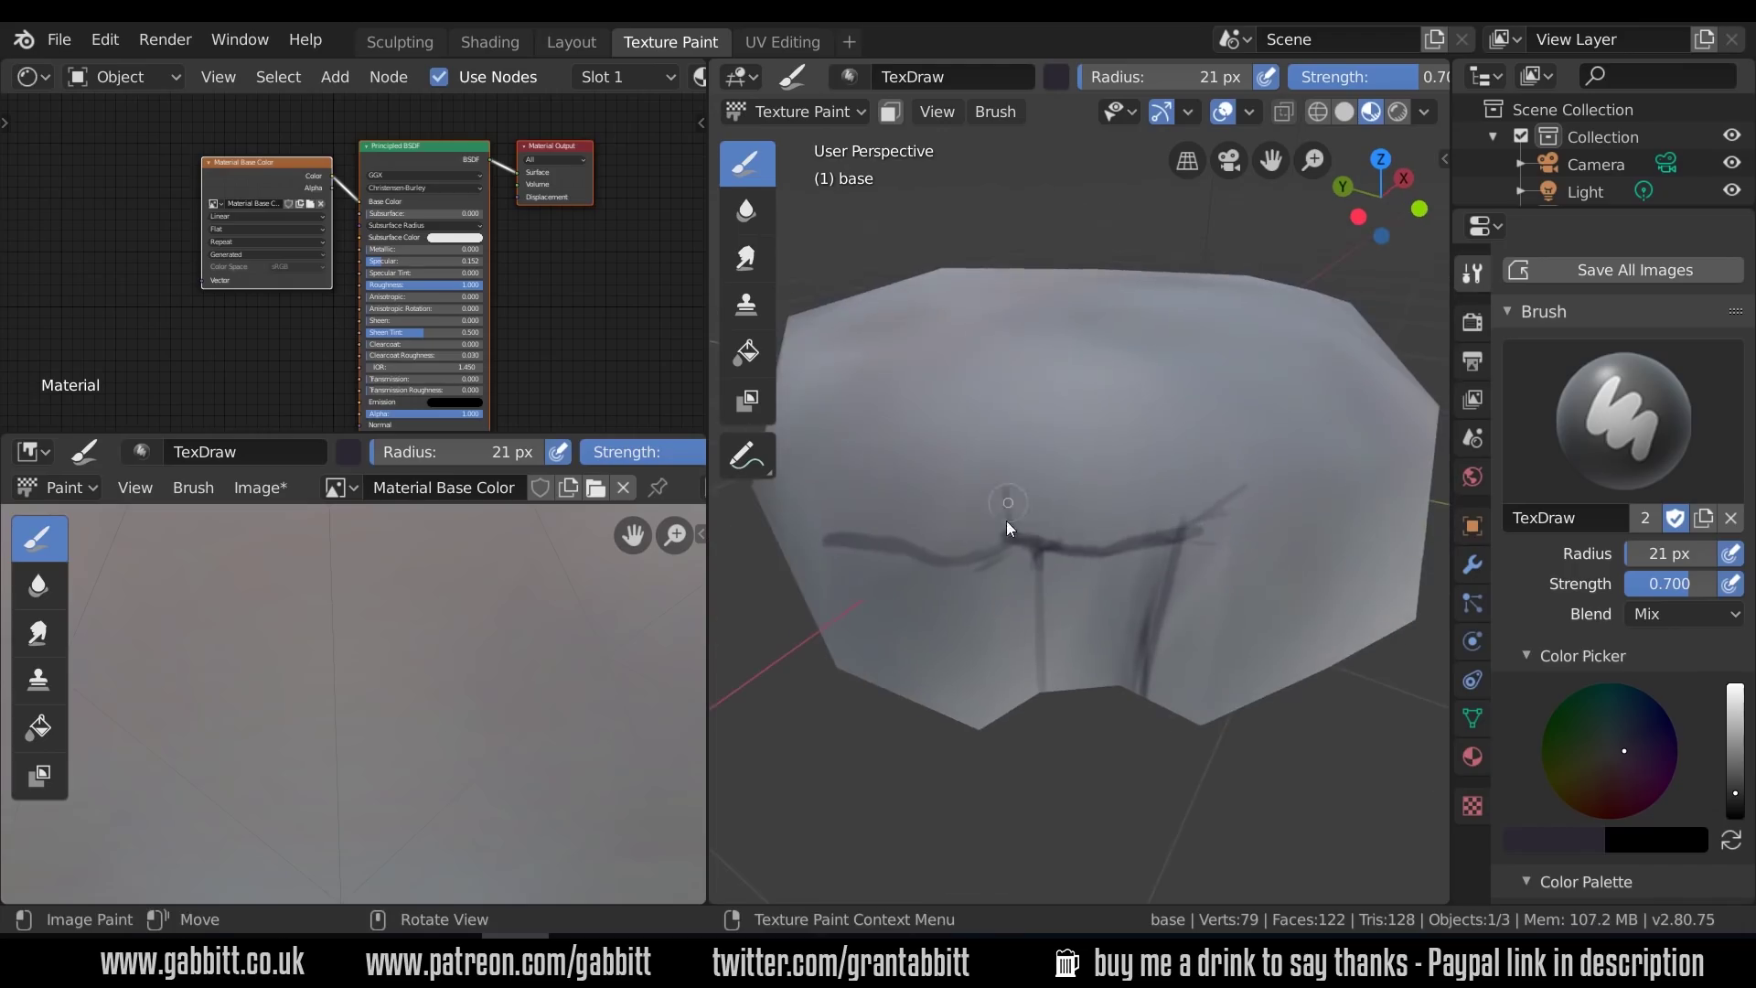
pyautogui.moveTo(1056, 475); pyautogui.dragTo(1076, 576, button='middle')
pyautogui.moveTo(1076, 576); pyautogui.dragTo(1100, 509)
# Extend the dark crack network around the stone's side and up over its top edge
pyautogui.moveTo(1271, 644); pyautogui.dragTo(990, 556, button='middle')
pyautogui.moveTo(1031, 480)
pyautogui.mouseDown(button='middle')
pyautogui.moveTo(1193, 557)
pyautogui.moveTo(1156, 468)
pyautogui.moveTo(1208, 431)
pyautogui.moveTo(1225, 455)
pyautogui.mouseUp(button='middle')
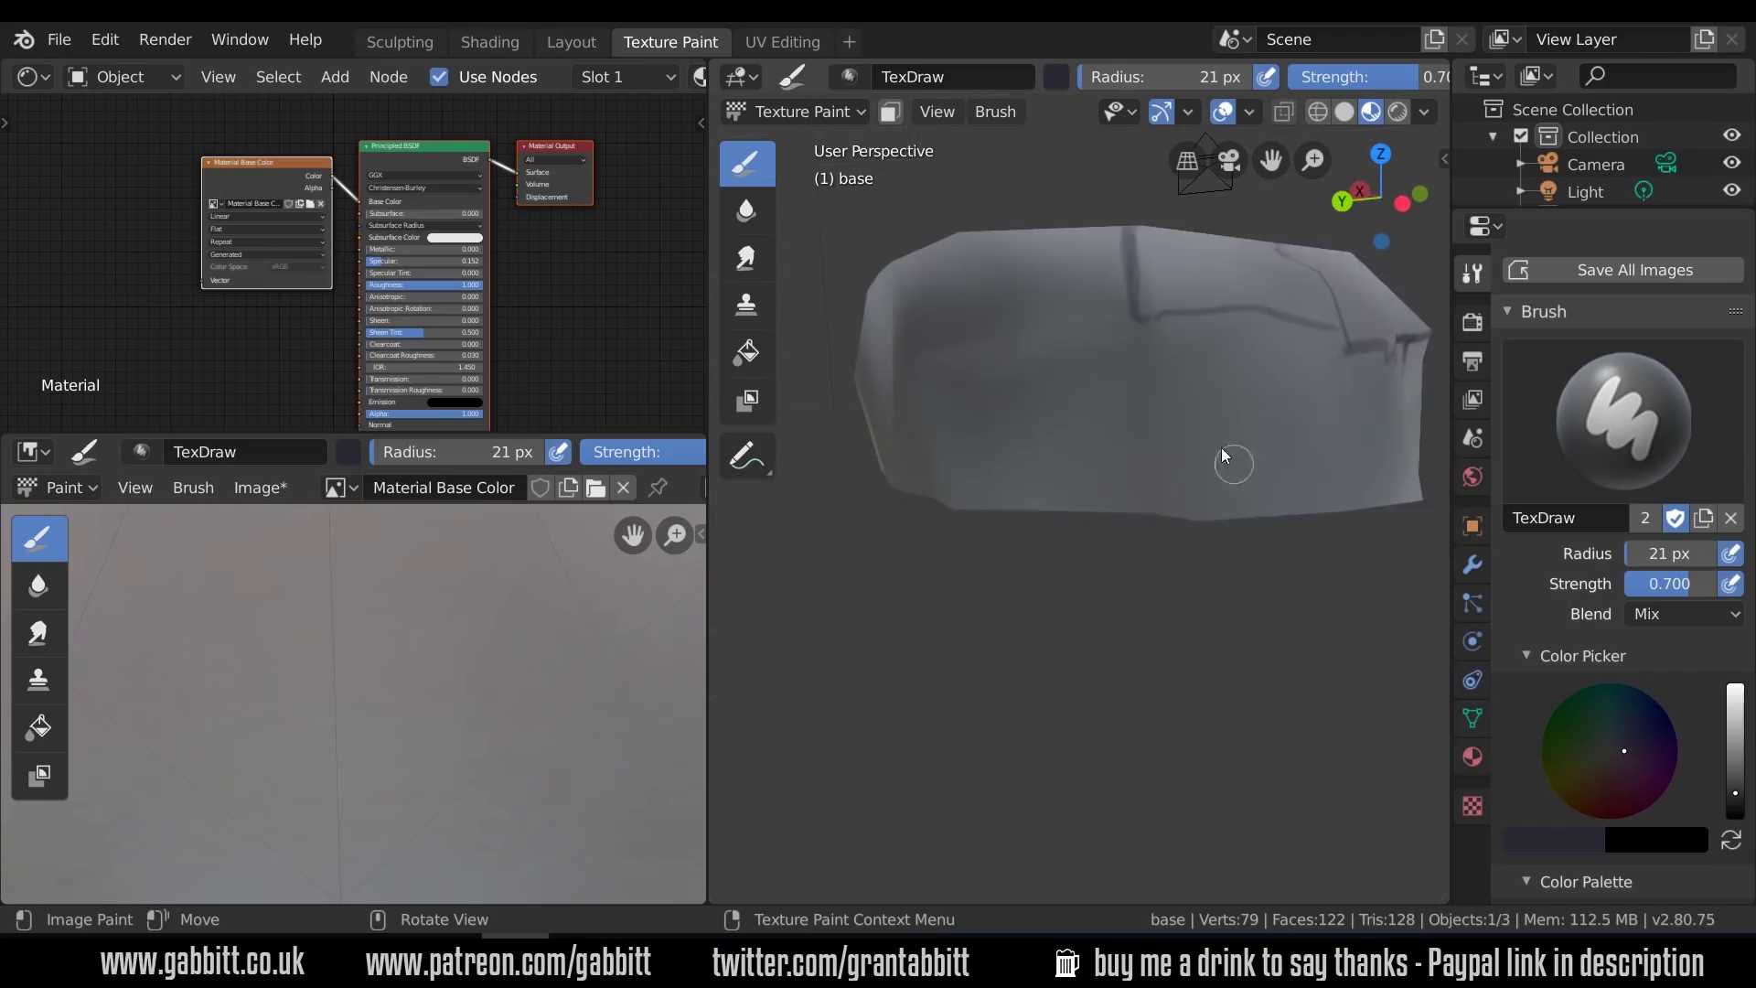
pyautogui.moveTo(1141, 529); pyautogui.dragTo(1146, 564, button='middle')
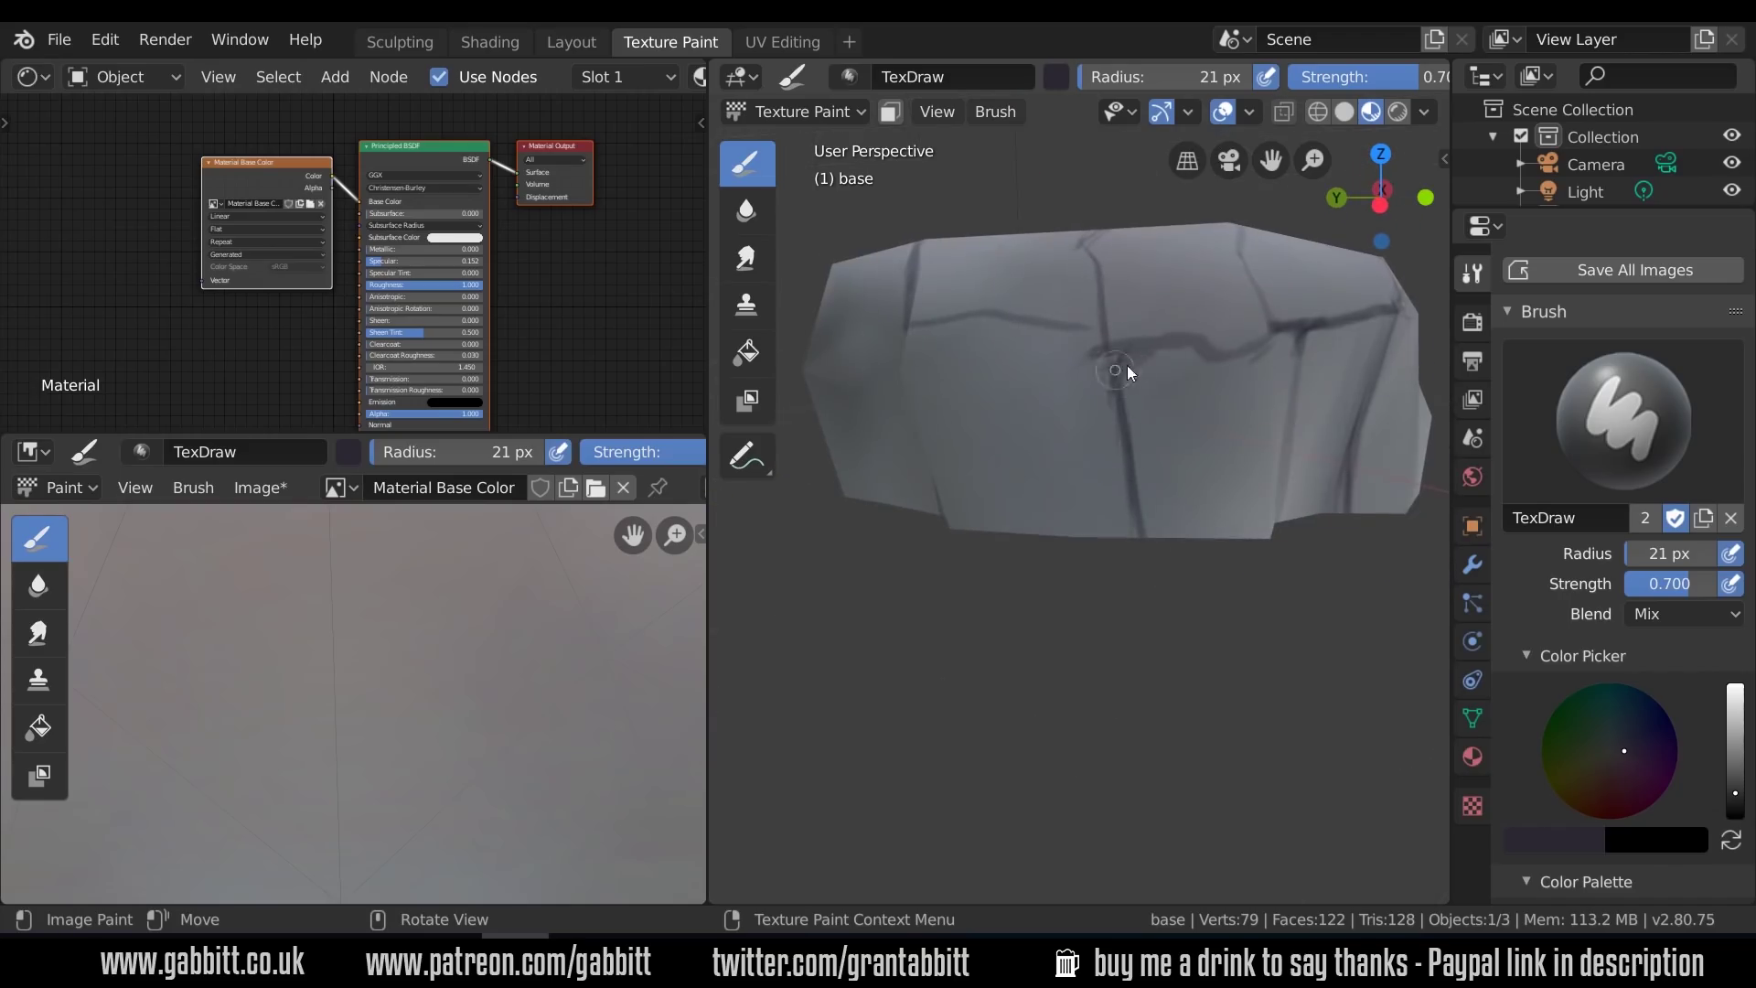
pyautogui.moveTo(1102, 331); pyautogui.dragTo(1123, 460, button='middle')
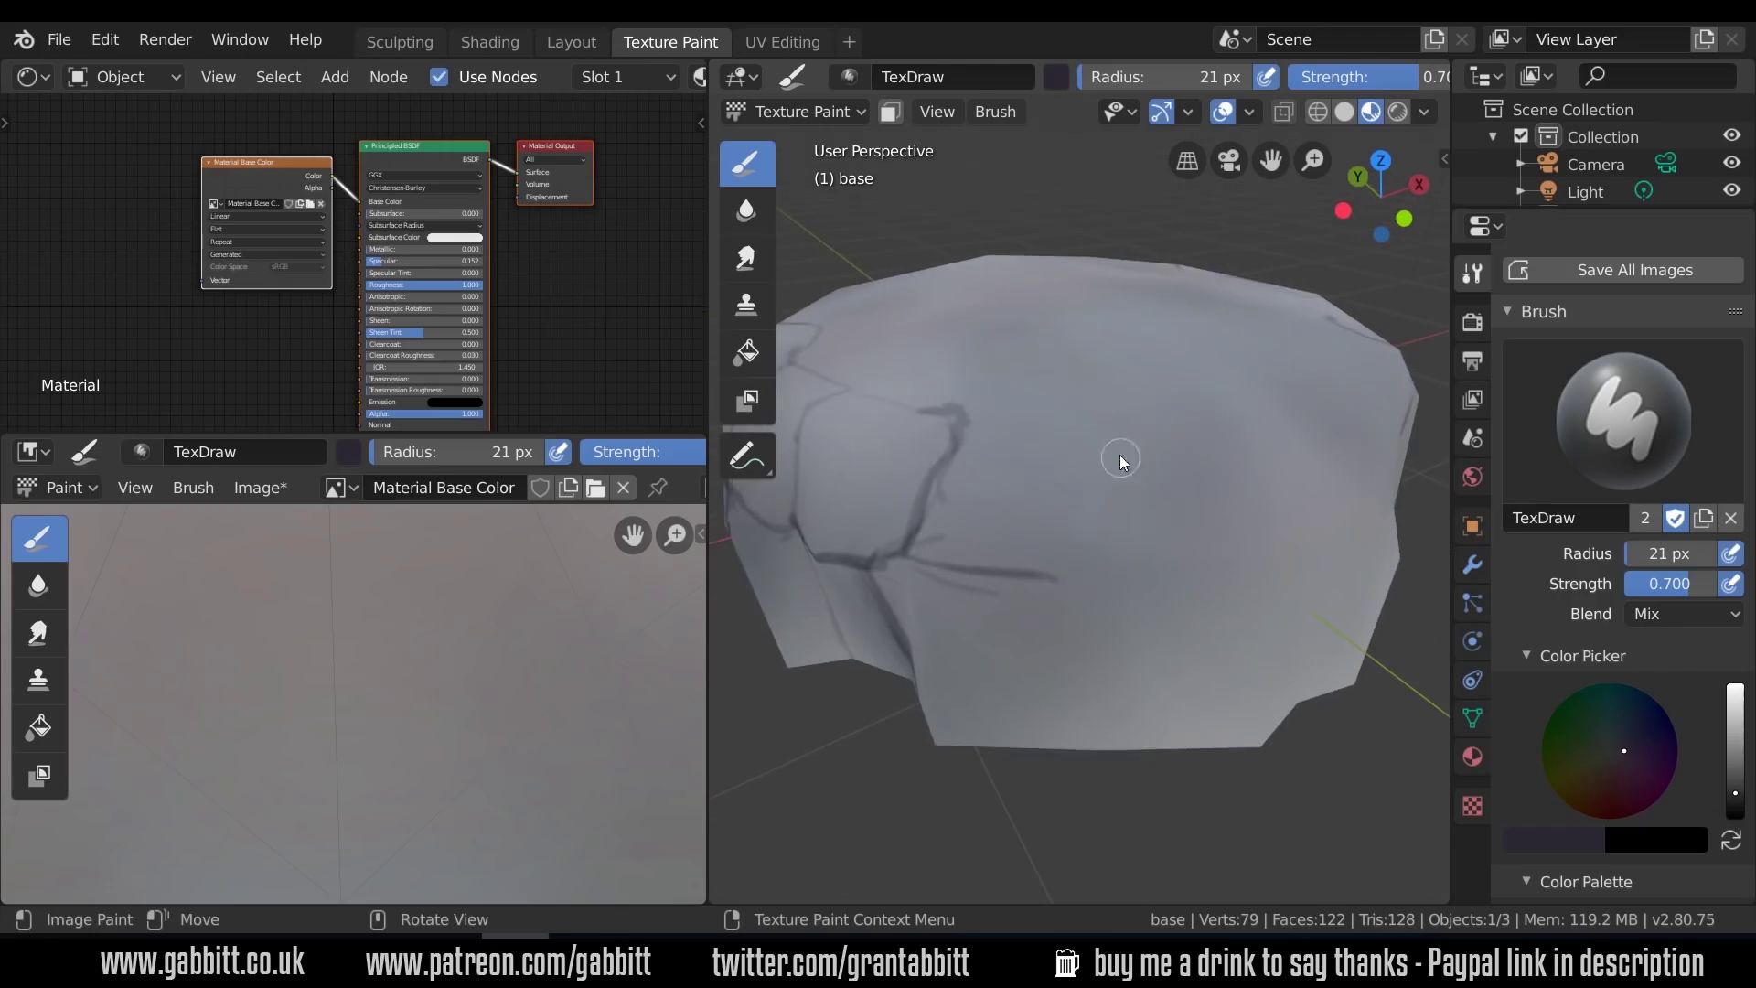
# Paint mirrored dark cracks on the stone's end face, from a short central line down to the lower rim
pyautogui.moveTo(1063, 582); pyautogui.dragTo(1081, 495, button='middle')
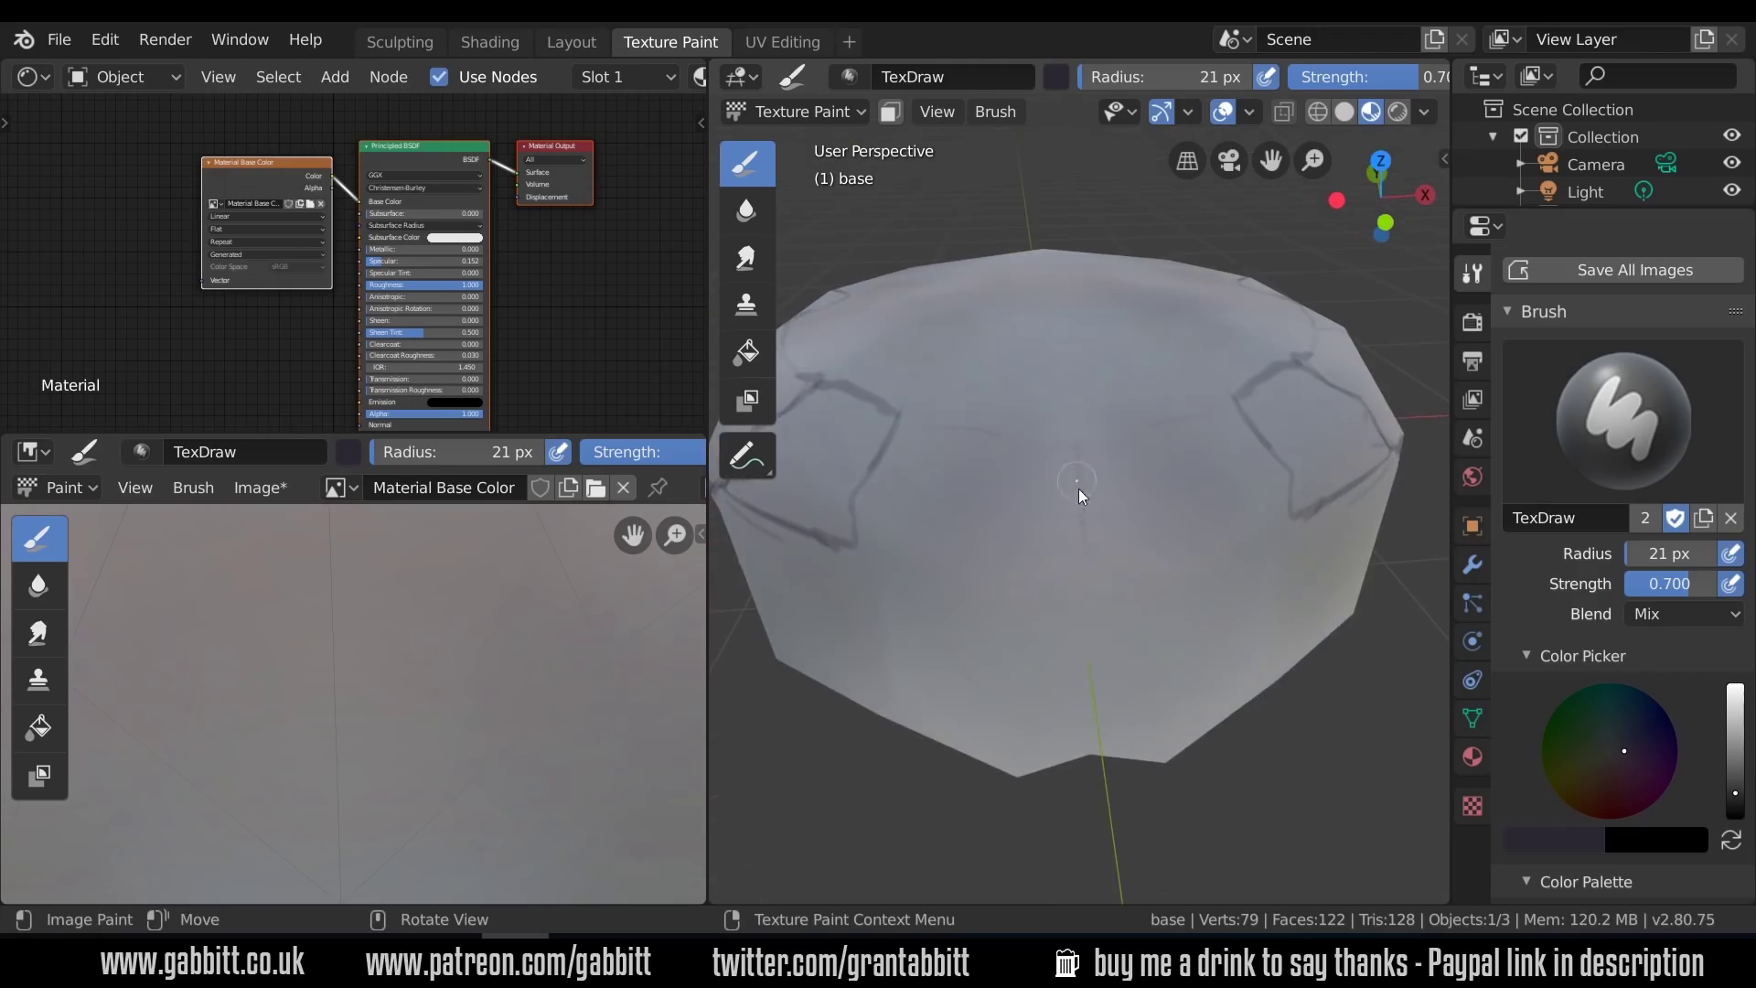
pyautogui.moveTo(1080, 554); pyautogui.dragTo(1089, 447, button='middle')
pyautogui.moveTo(1048, 459); pyautogui.dragTo(1043, 677)
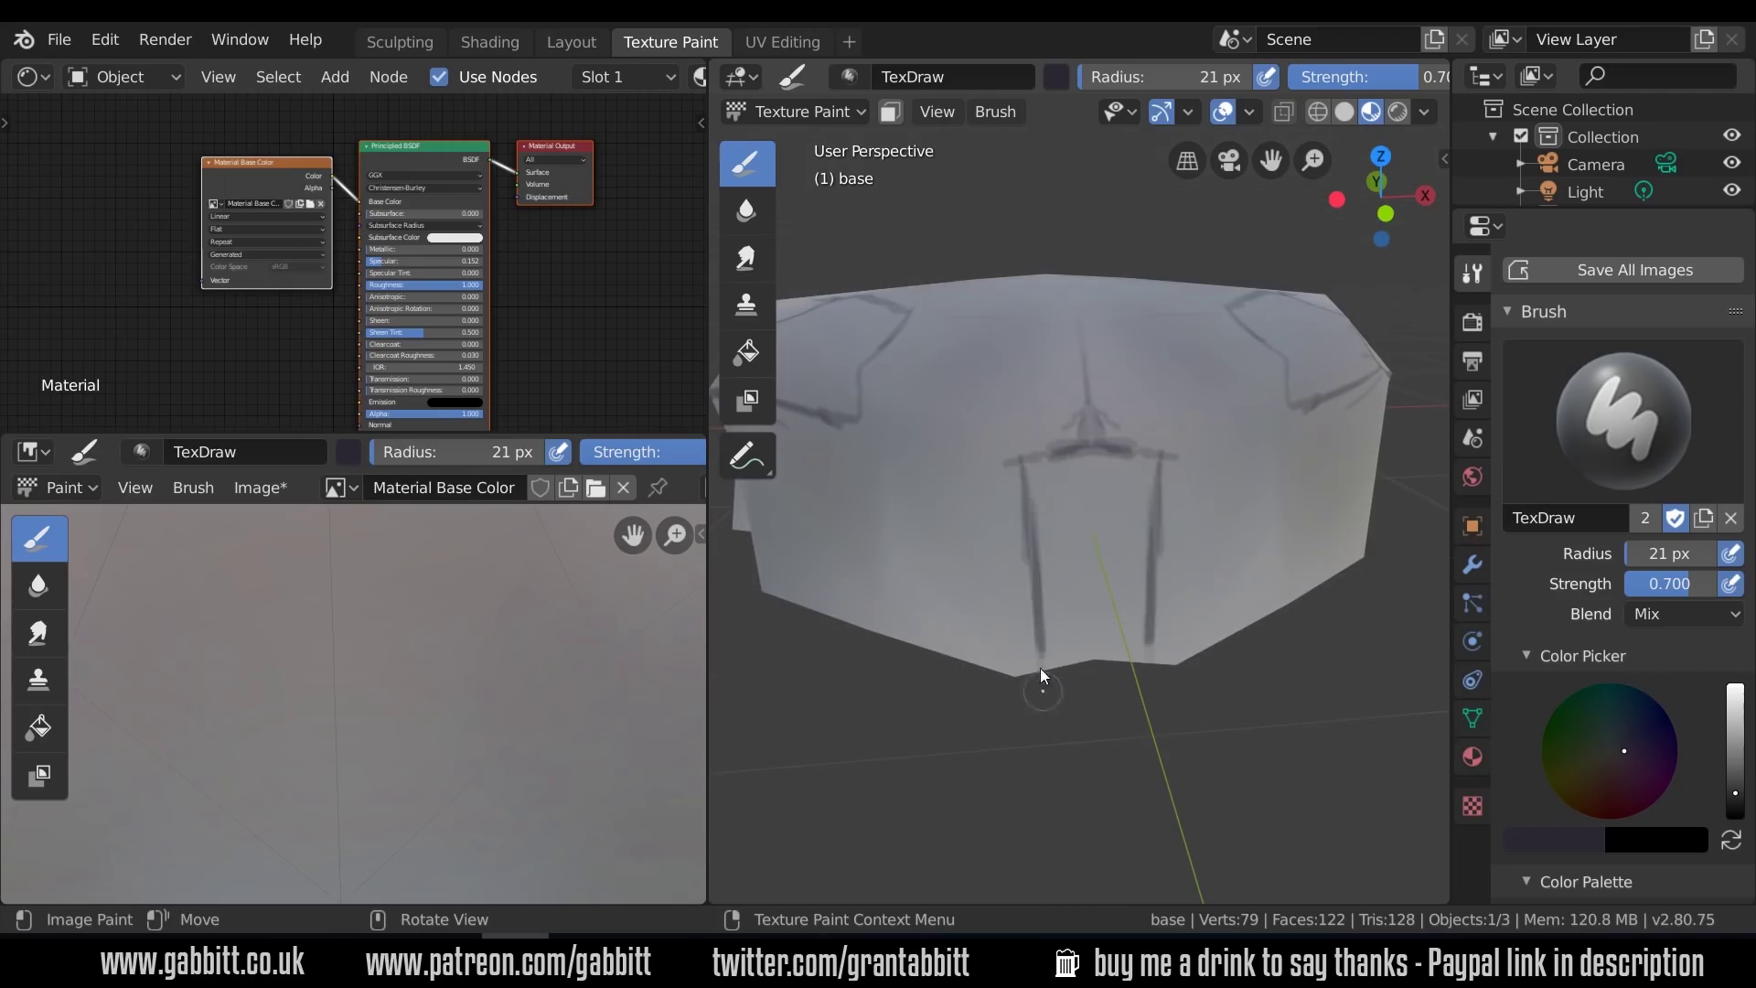
# Paint more dark crack lines around the stone's sides and along its top edge
pyautogui.moveTo(1014, 472); pyautogui.dragTo(1048, 448, button='middle')
pyautogui.moveTo(1109, 592); pyautogui.dragTo(1131, 603, button='middle')
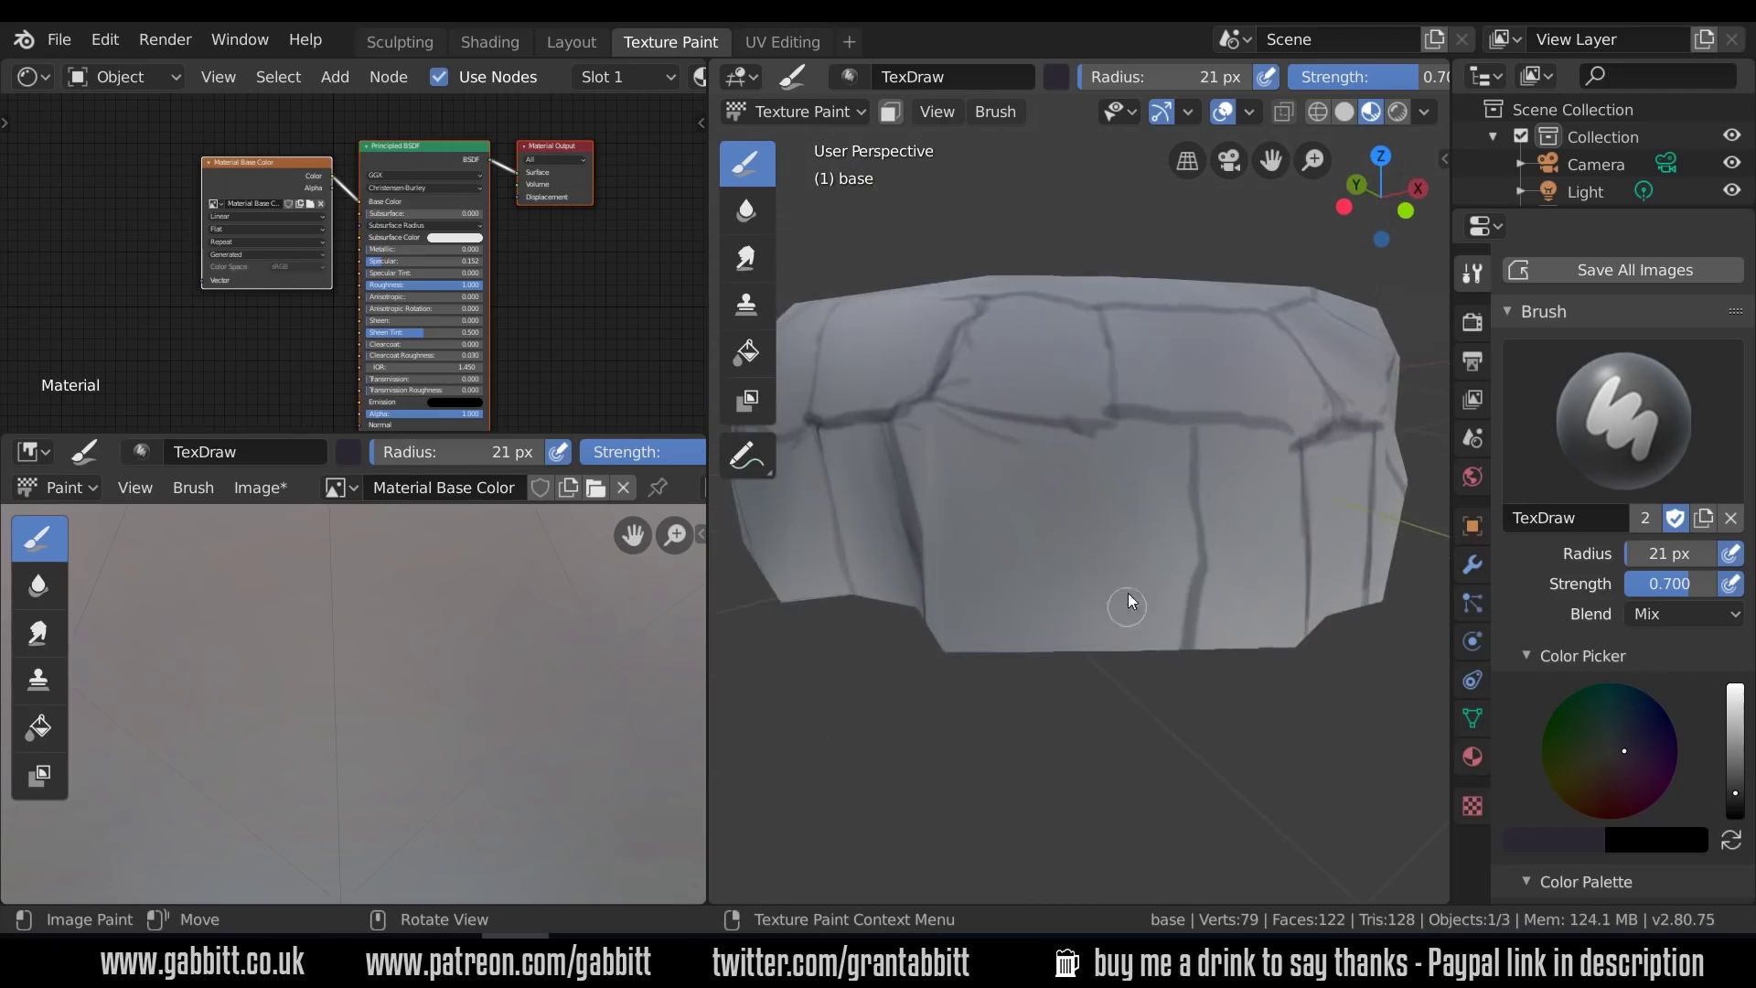
pyautogui.keyDown('ctrl'); pyautogui.moveTo(1276, 569); pyautogui.dragTo(1198, 655, button='middle'); pyautogui.keyUp('ctrl')
pyautogui.moveTo(1199, 655); pyautogui.dragTo(1263, 640, button='middle')
pyautogui.keyDown('ctrl'); pyautogui.moveTo(1263, 640); pyautogui.dragTo(1182, 408, button='middle'); pyautogui.keyUp('ctrl')
pyautogui.moveTo(1010, 421); pyautogui.dragTo(1196, 454, button='middle')
pyautogui.moveTo(1002, 438); pyautogui.dragTo(1116, 494, button='middle')
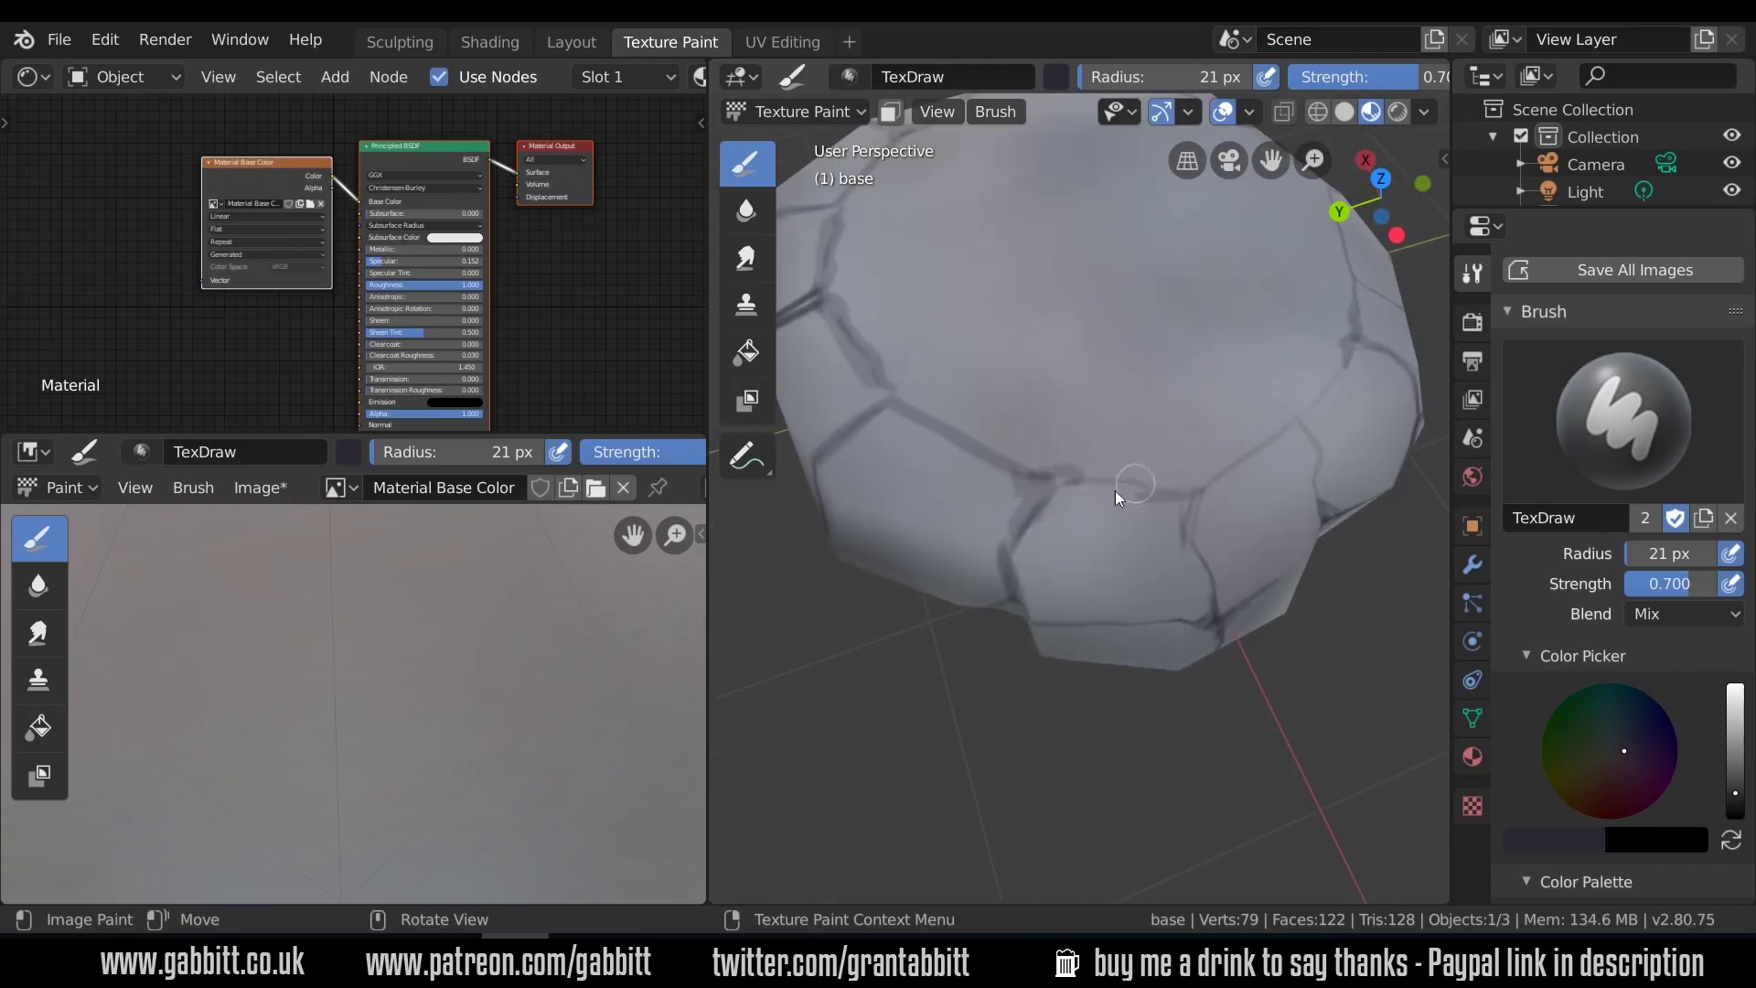
# Join the cracks along the upper rim into a continuous dark ring around the stone's top face
pyautogui.moveTo(1246, 453); pyautogui.dragTo(891, 496, button='middle')
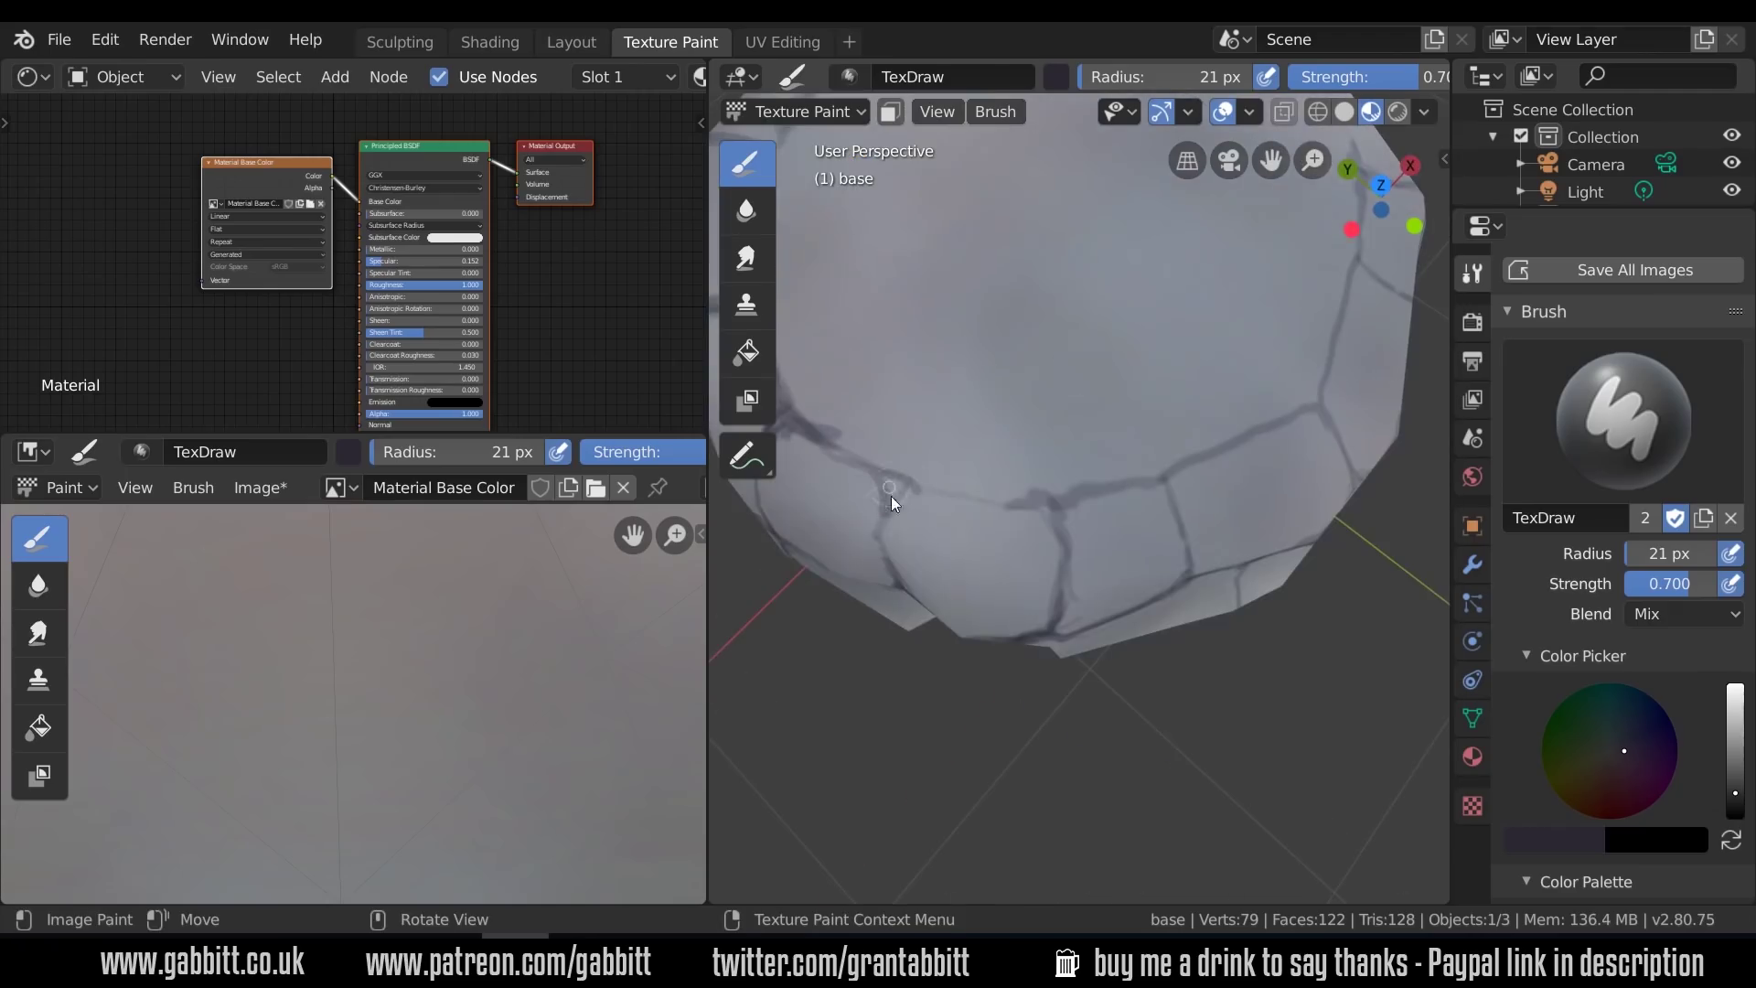
pyautogui.moveTo(1101, 537); pyautogui.dragTo(932, 477, button='middle')
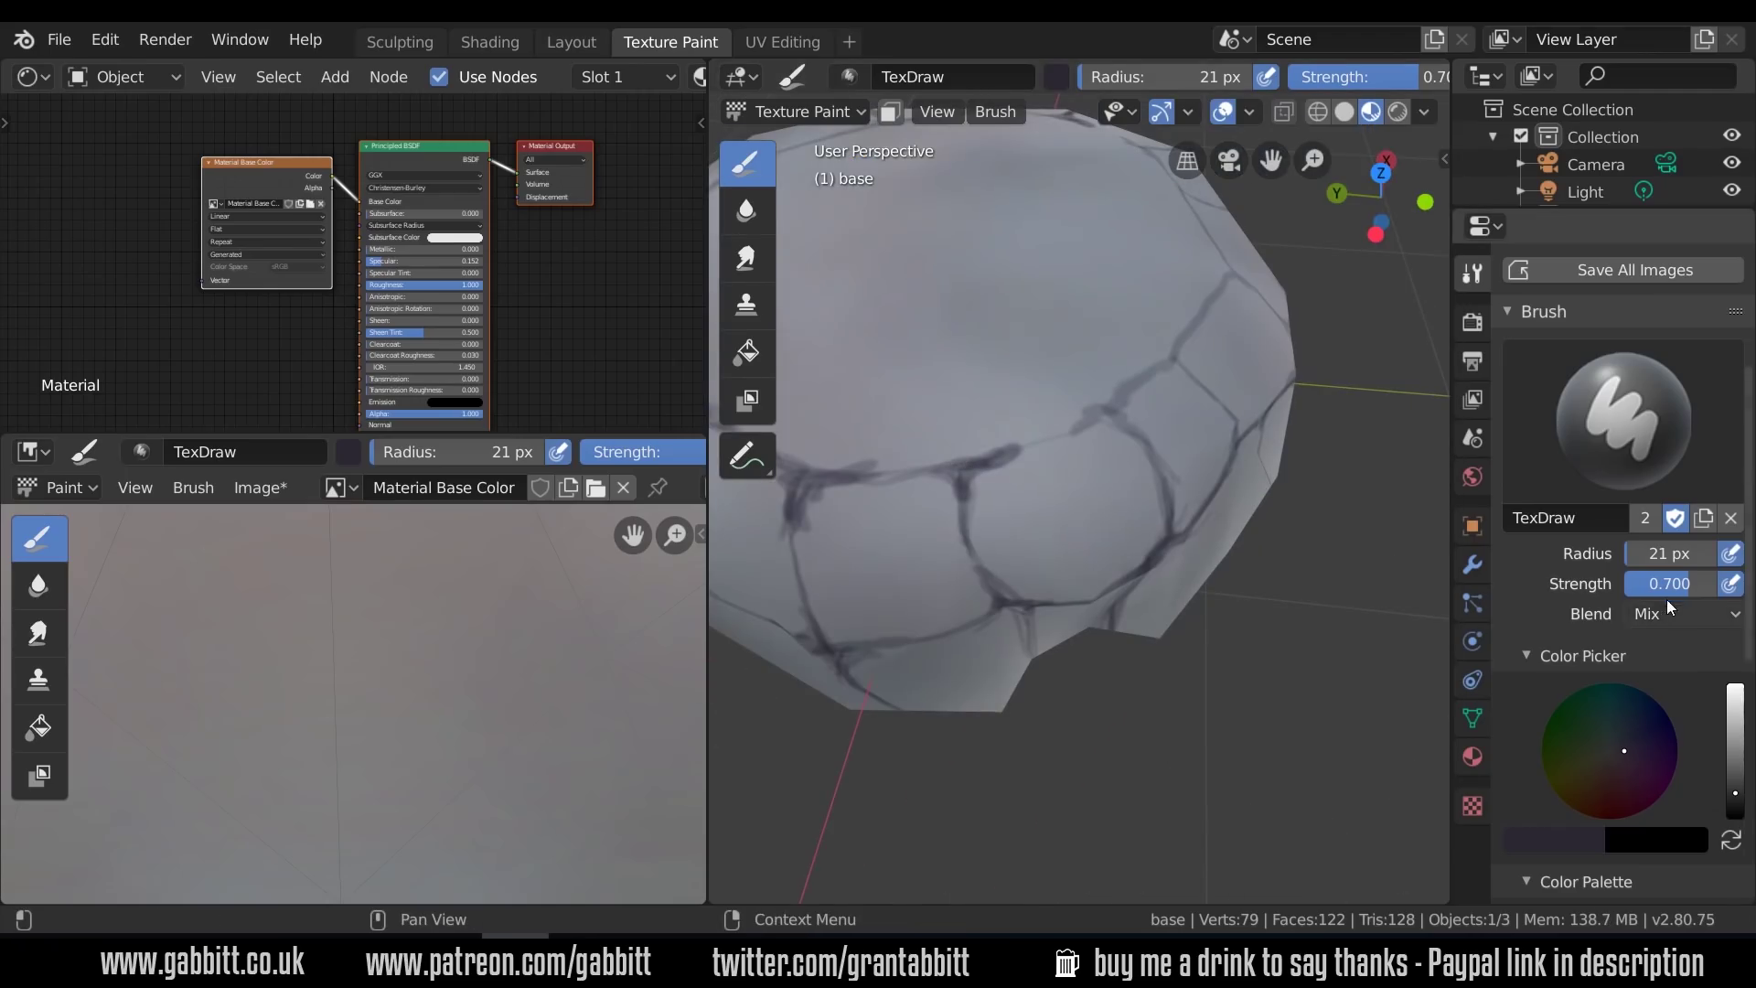
pyautogui.scroll(-5, 1667, 601)
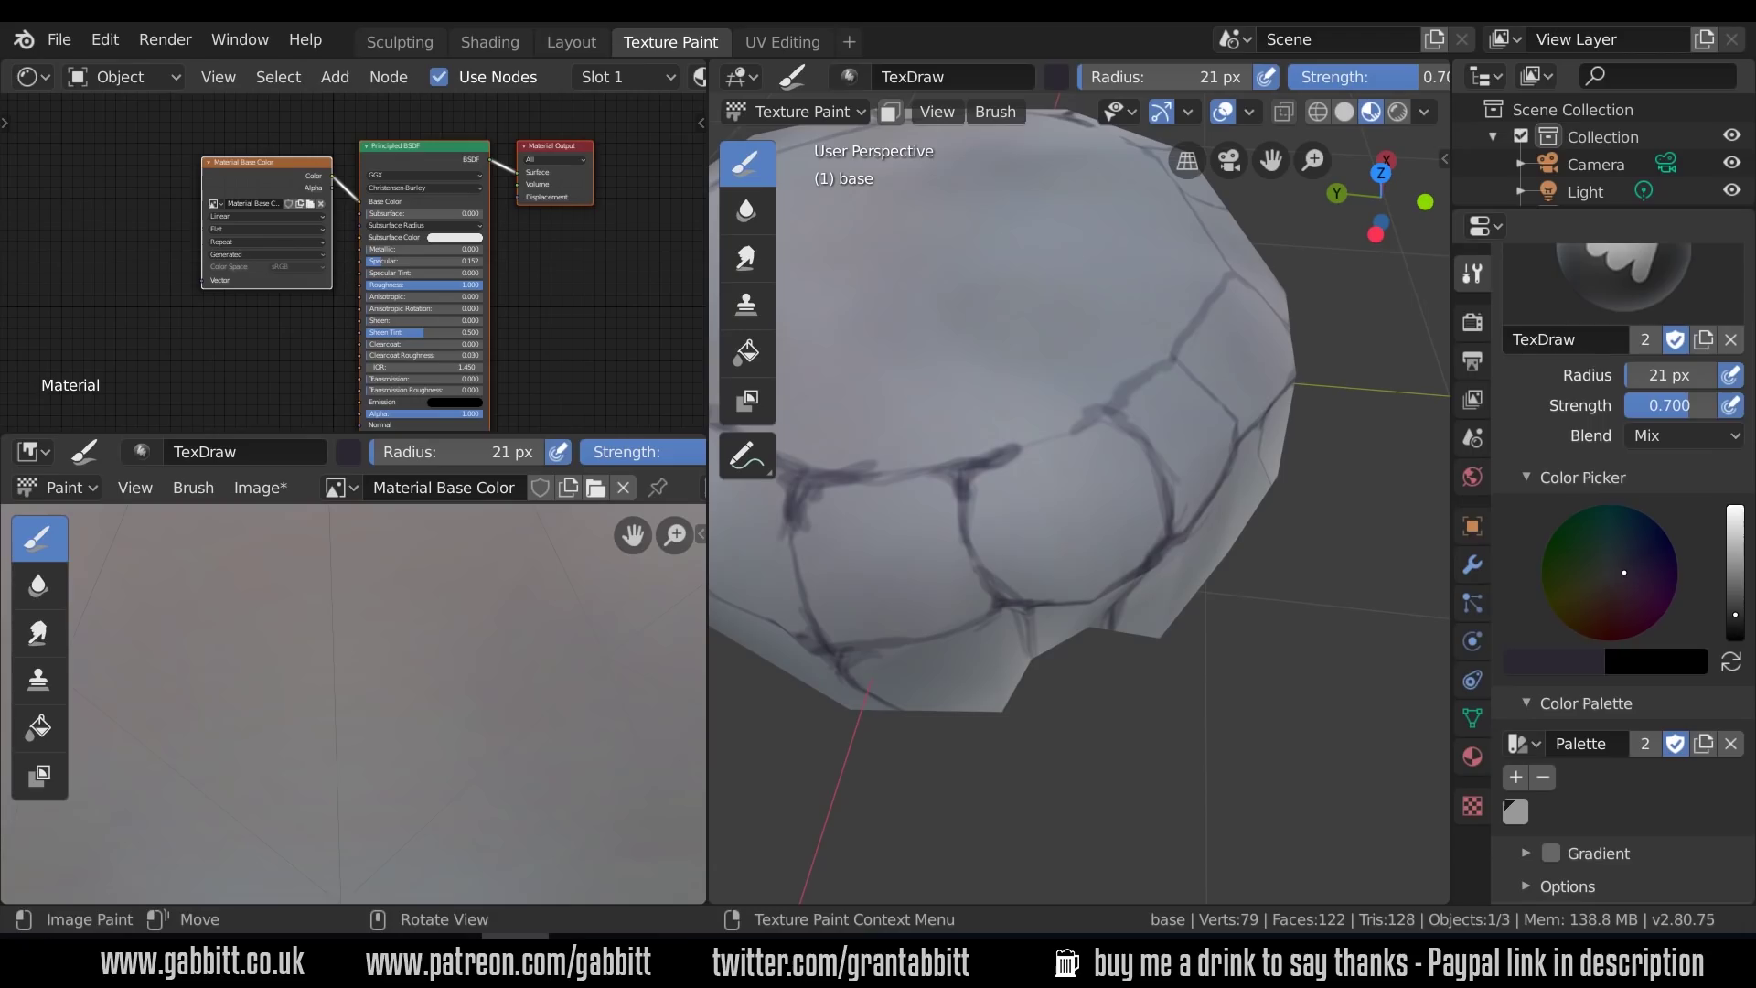
pyautogui.moveTo(1106, 343); pyautogui.dragTo(1124, 432, button='middle')
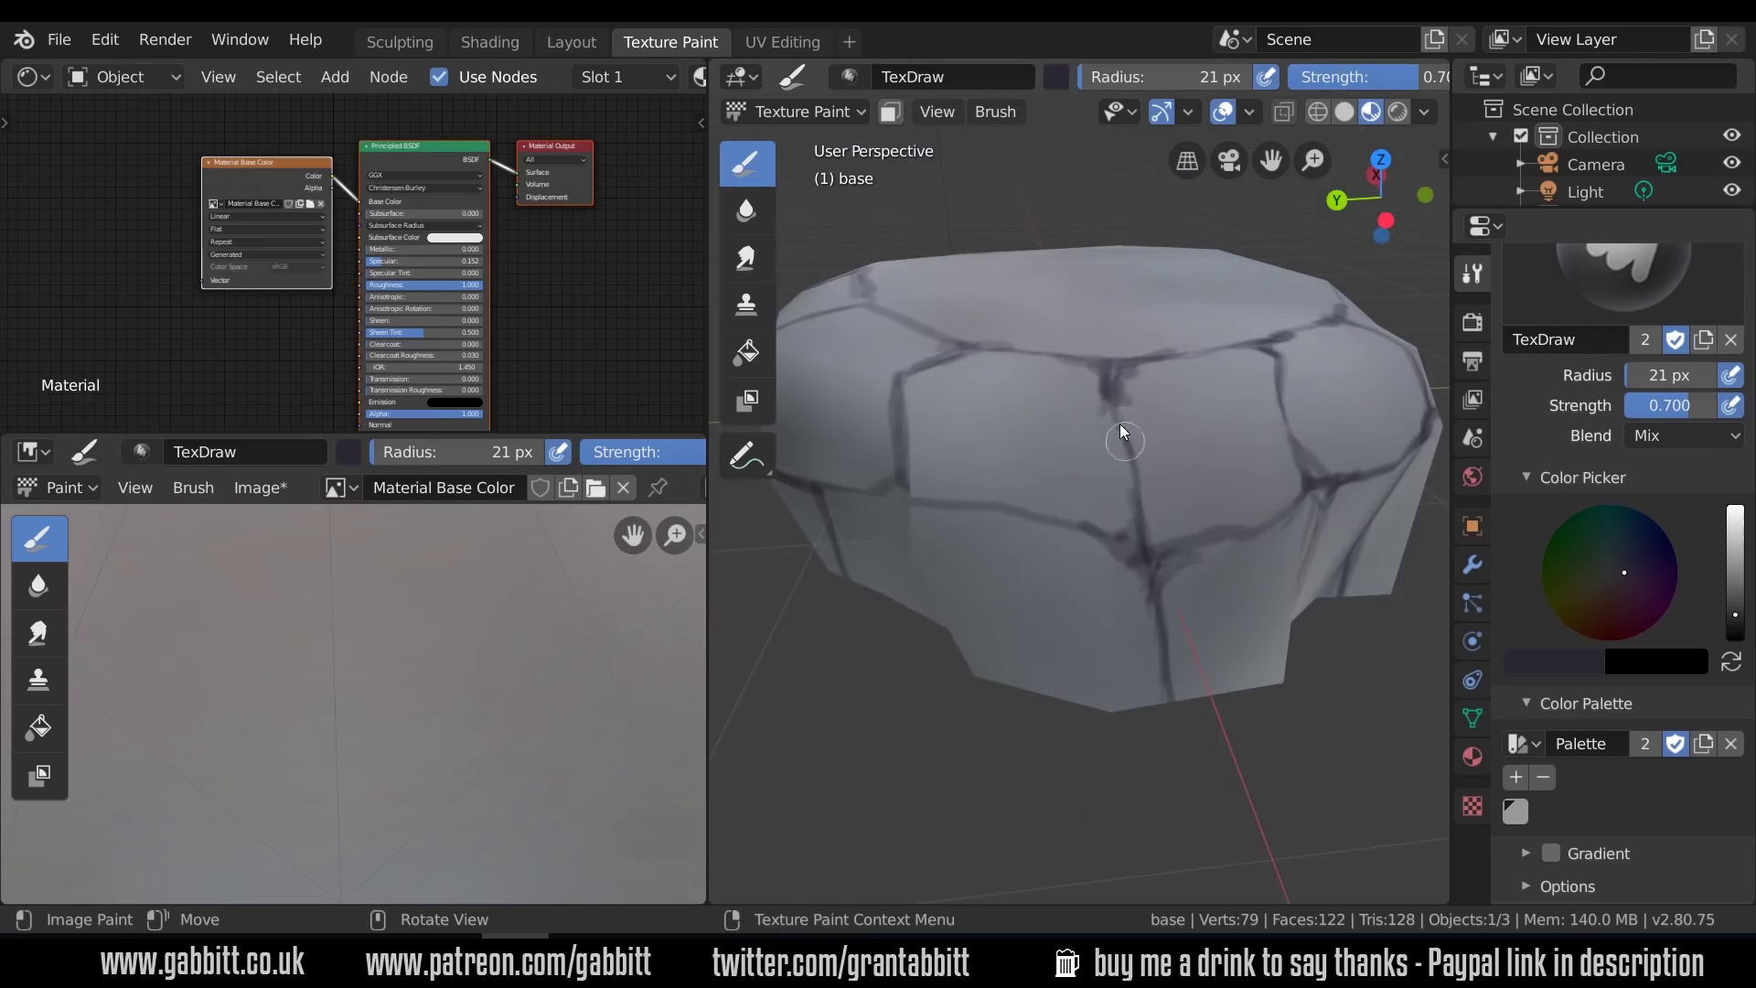
pyautogui.moveTo(1138, 541); pyautogui.dragTo(1072, 526, button='middle')
pyautogui.scroll(2, 1072, 525)
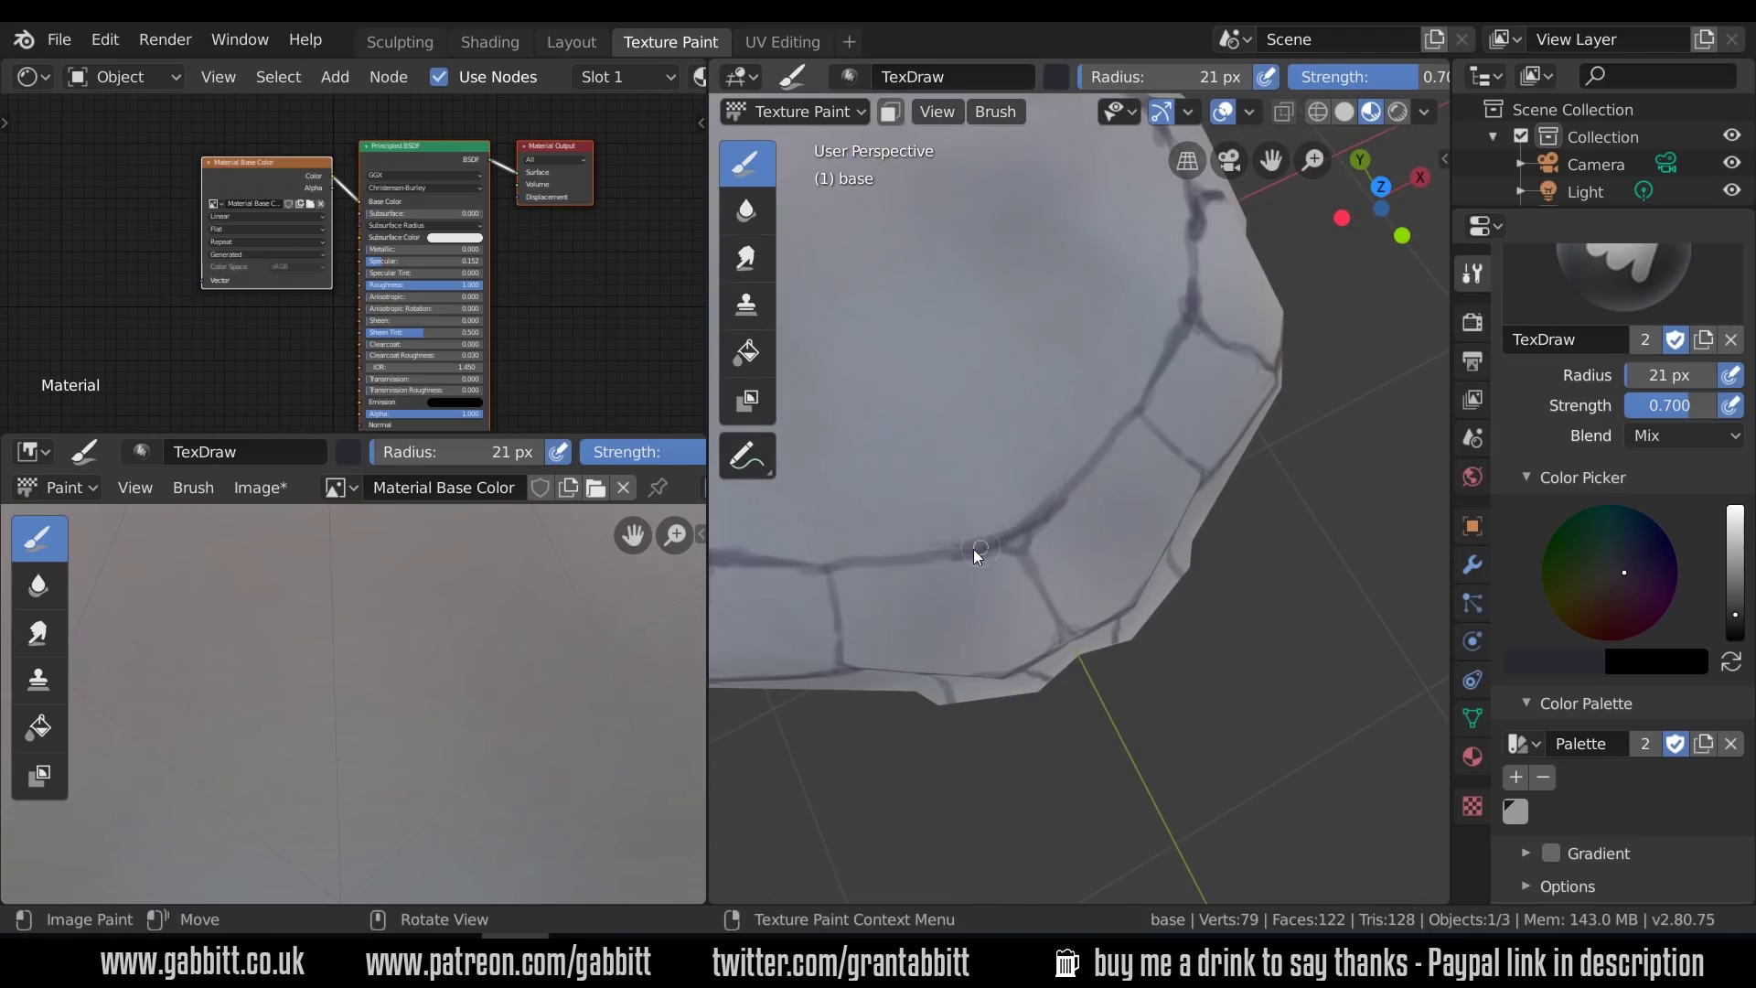
pyautogui.keyDown('shift'); pyautogui.moveTo(856, 561); pyautogui.dragTo(1162, 659, button='middle'); pyautogui.keyUp('shift')
pyautogui.scroll(-2, 1180, 595)
pyautogui.moveTo(1190, 576); pyautogui.dragTo(1086, 425, button='middle')
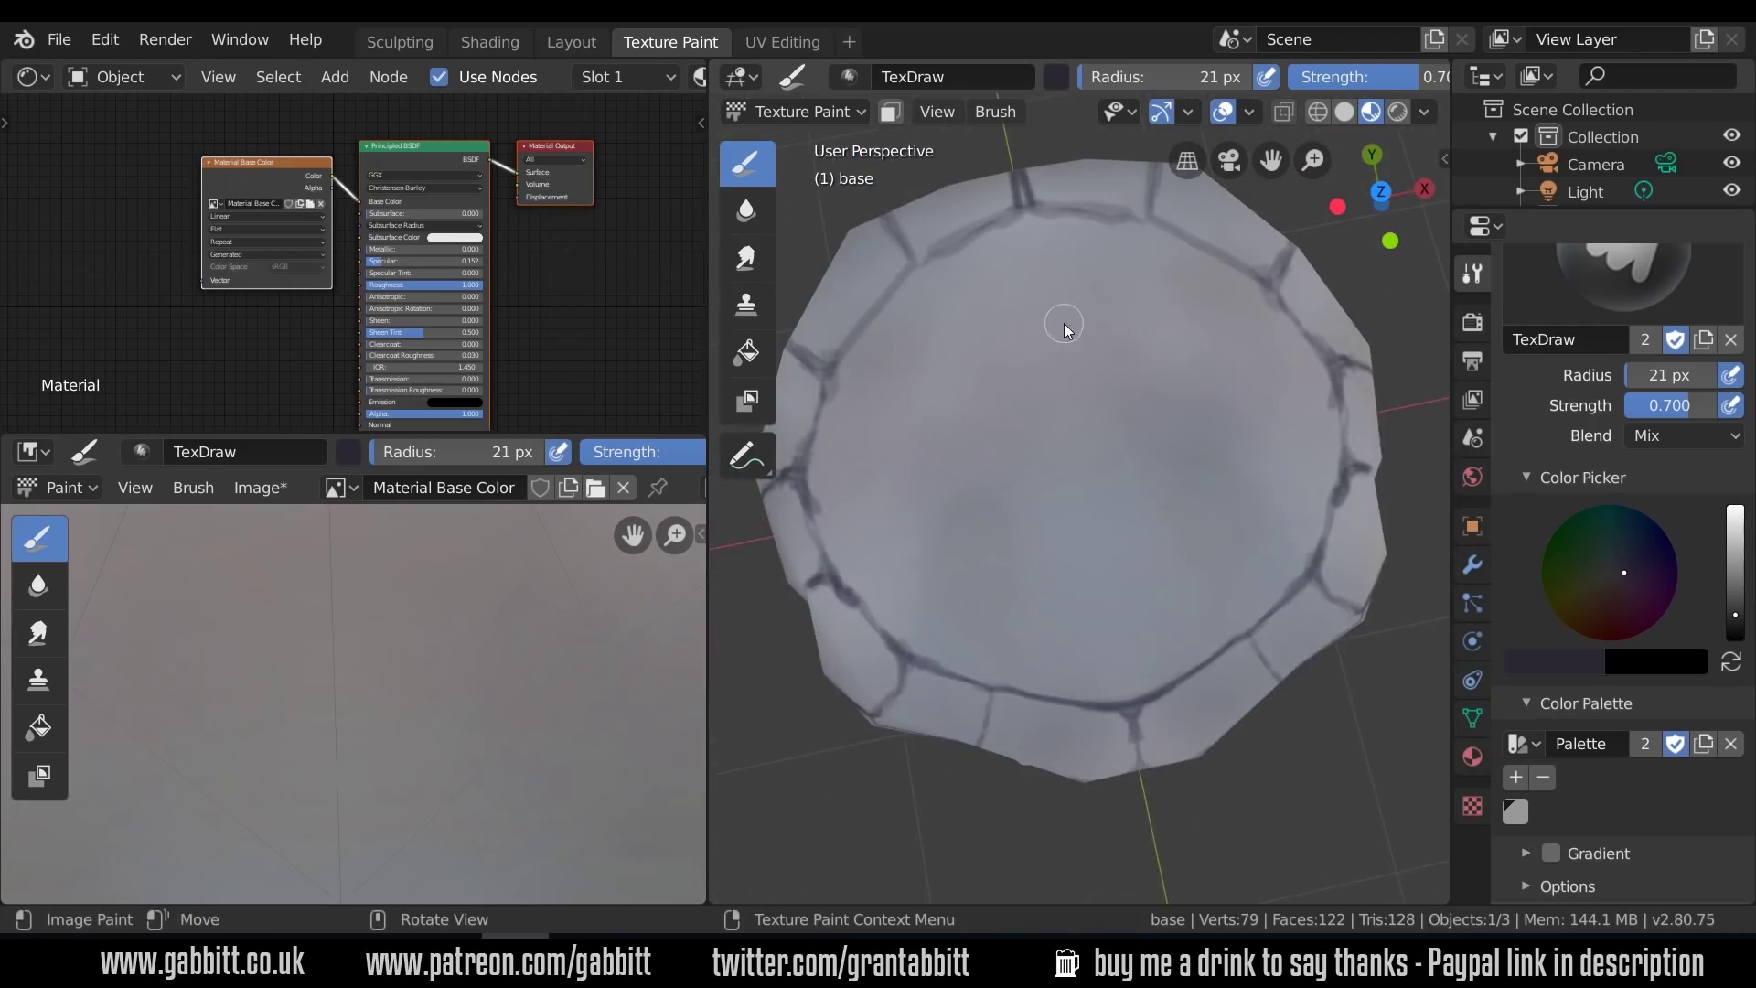
# With X and Y mirroring, paint a dark circle on the top face and straight lines radiating from it towards the rim crack
pyautogui.scroll(-5, 1616, 789)
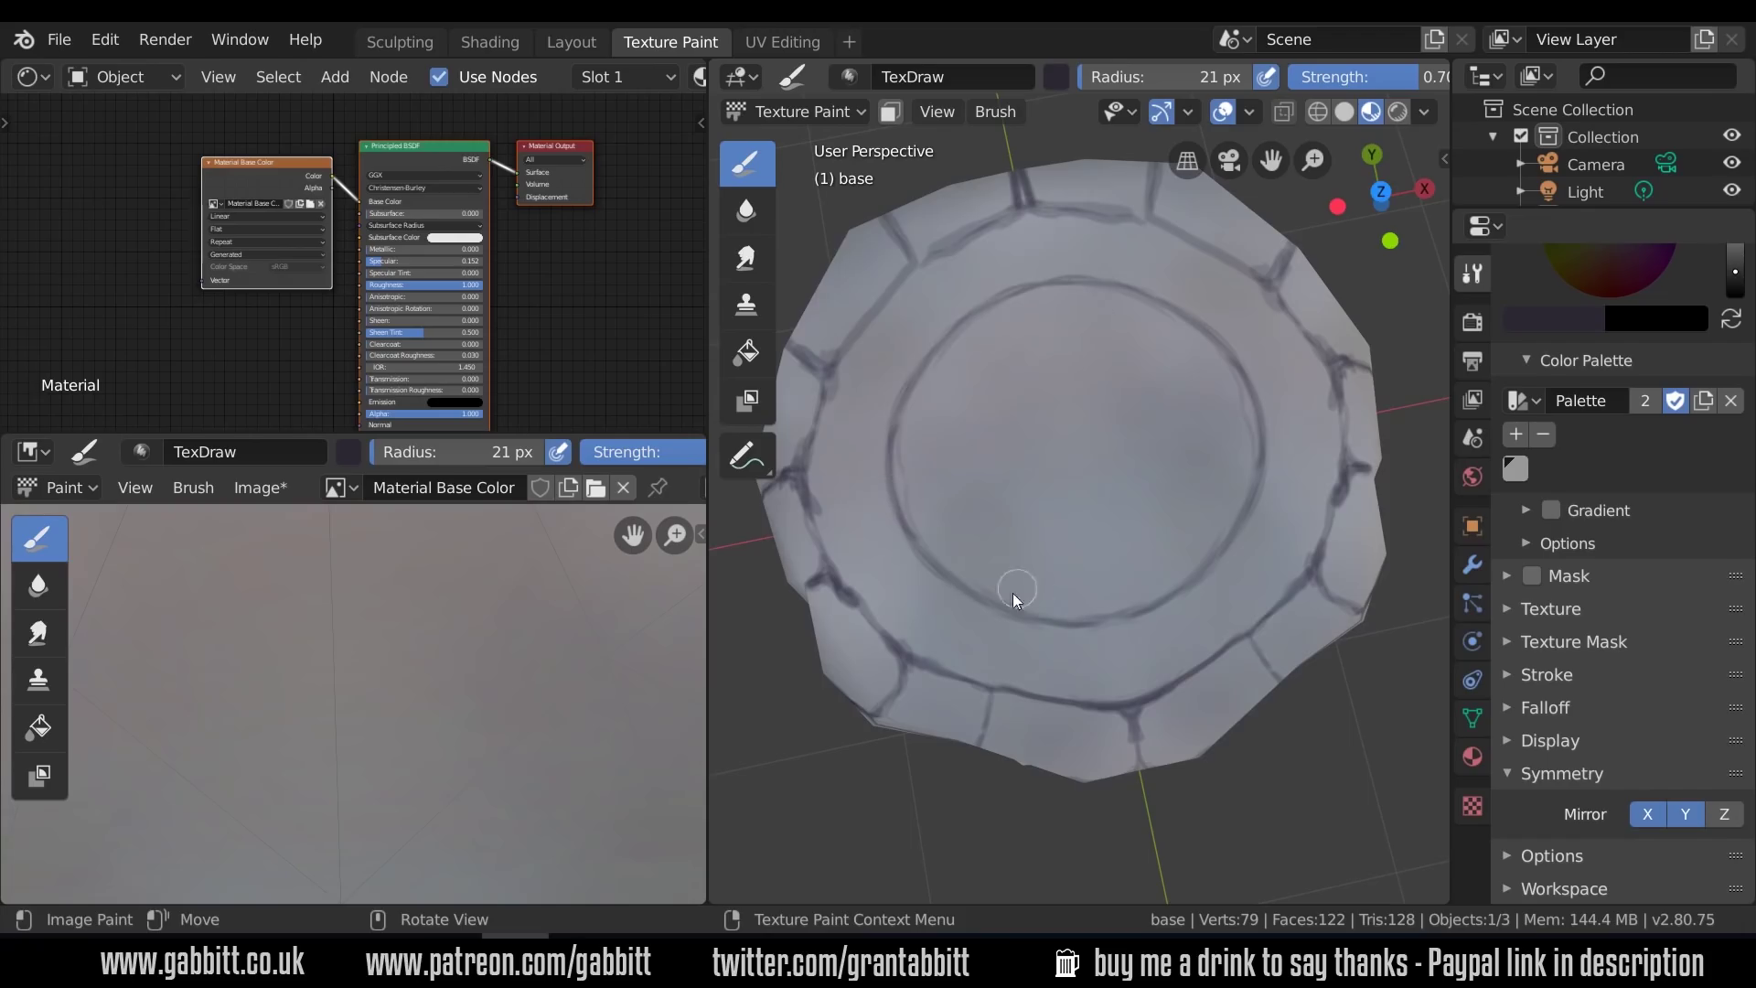
pyautogui.moveTo(1013, 593); pyautogui.dragTo(1084, 568, button='middle')
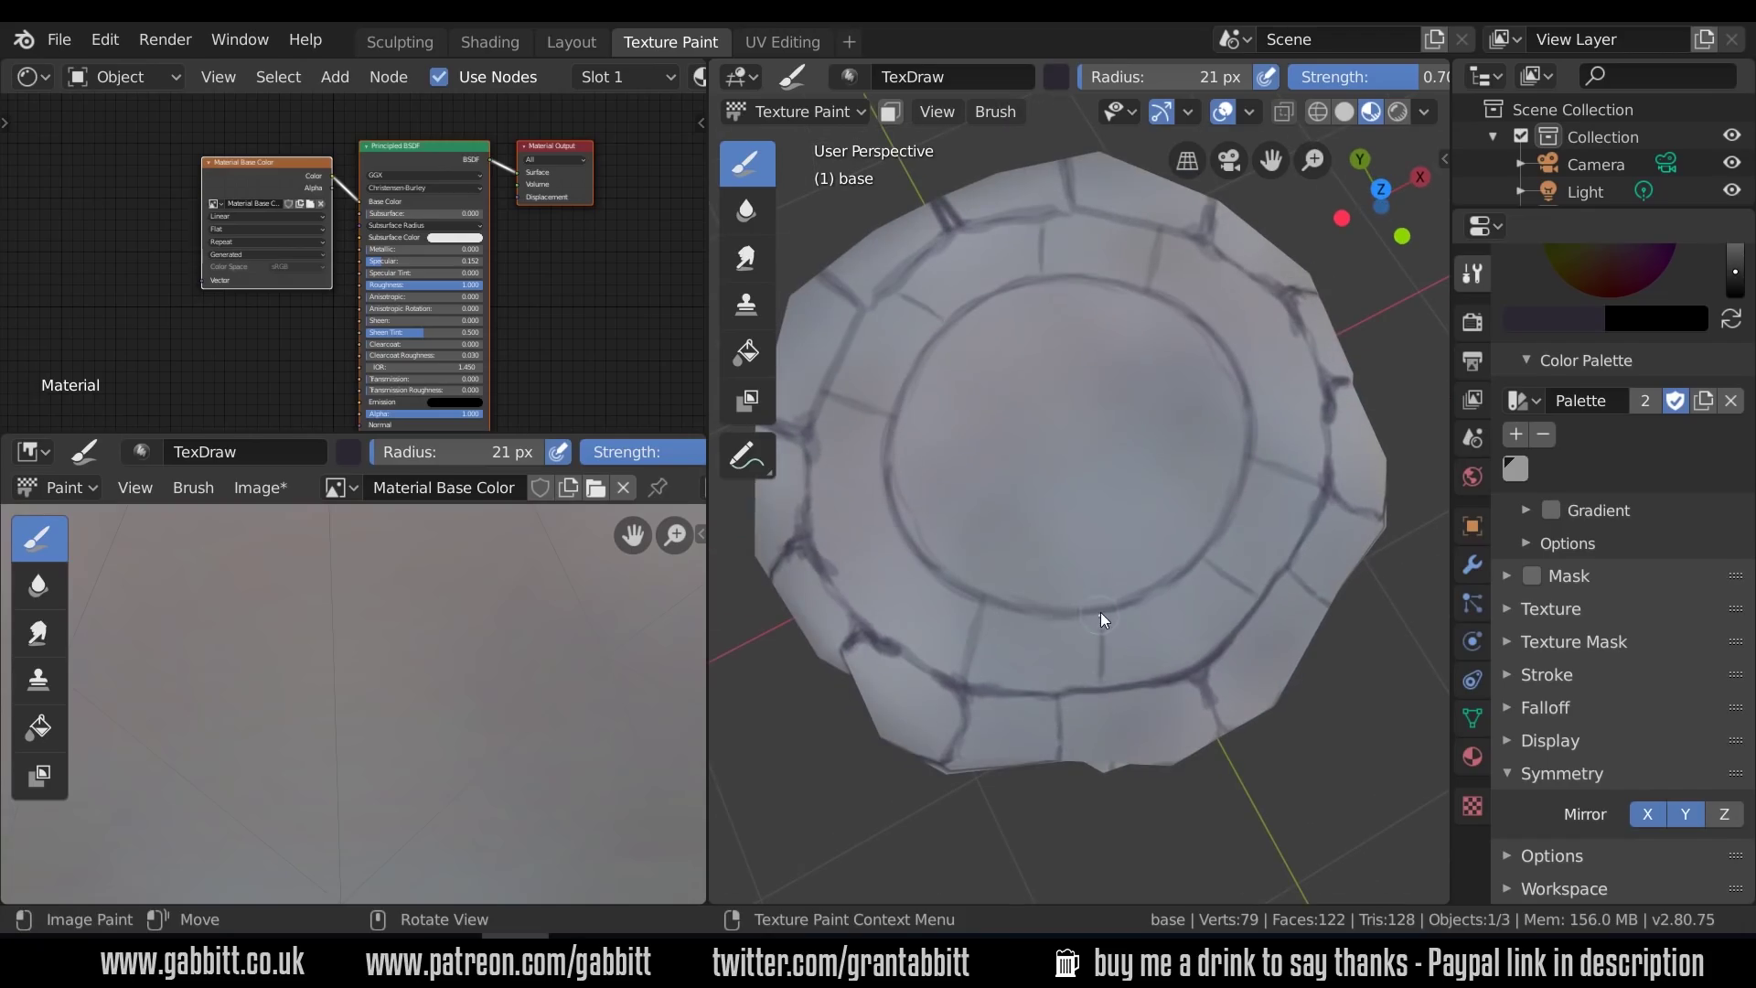
# Thicken the radial crack lines between the inner circle and the rim crack, darkening their junctions
pyautogui.moveTo(1228, 556)
pyautogui.mouseDown(button='middle')
pyautogui.moveTo(1180, 343)
pyautogui.moveTo(1124, 441)
pyautogui.moveTo(1135, 594)
pyautogui.mouseUp(button='middle')
pyautogui.keyDown('ctrl'); pyautogui.moveTo(1134, 595); pyautogui.dragTo(1150, 574, button='middle'); pyautogui.keyUp('ctrl')
pyautogui.moveTo(1125, 553); pyautogui.dragTo(1102, 709)
pyautogui.moveTo(1024, 622); pyautogui.dragTo(1079, 613, button='middle')
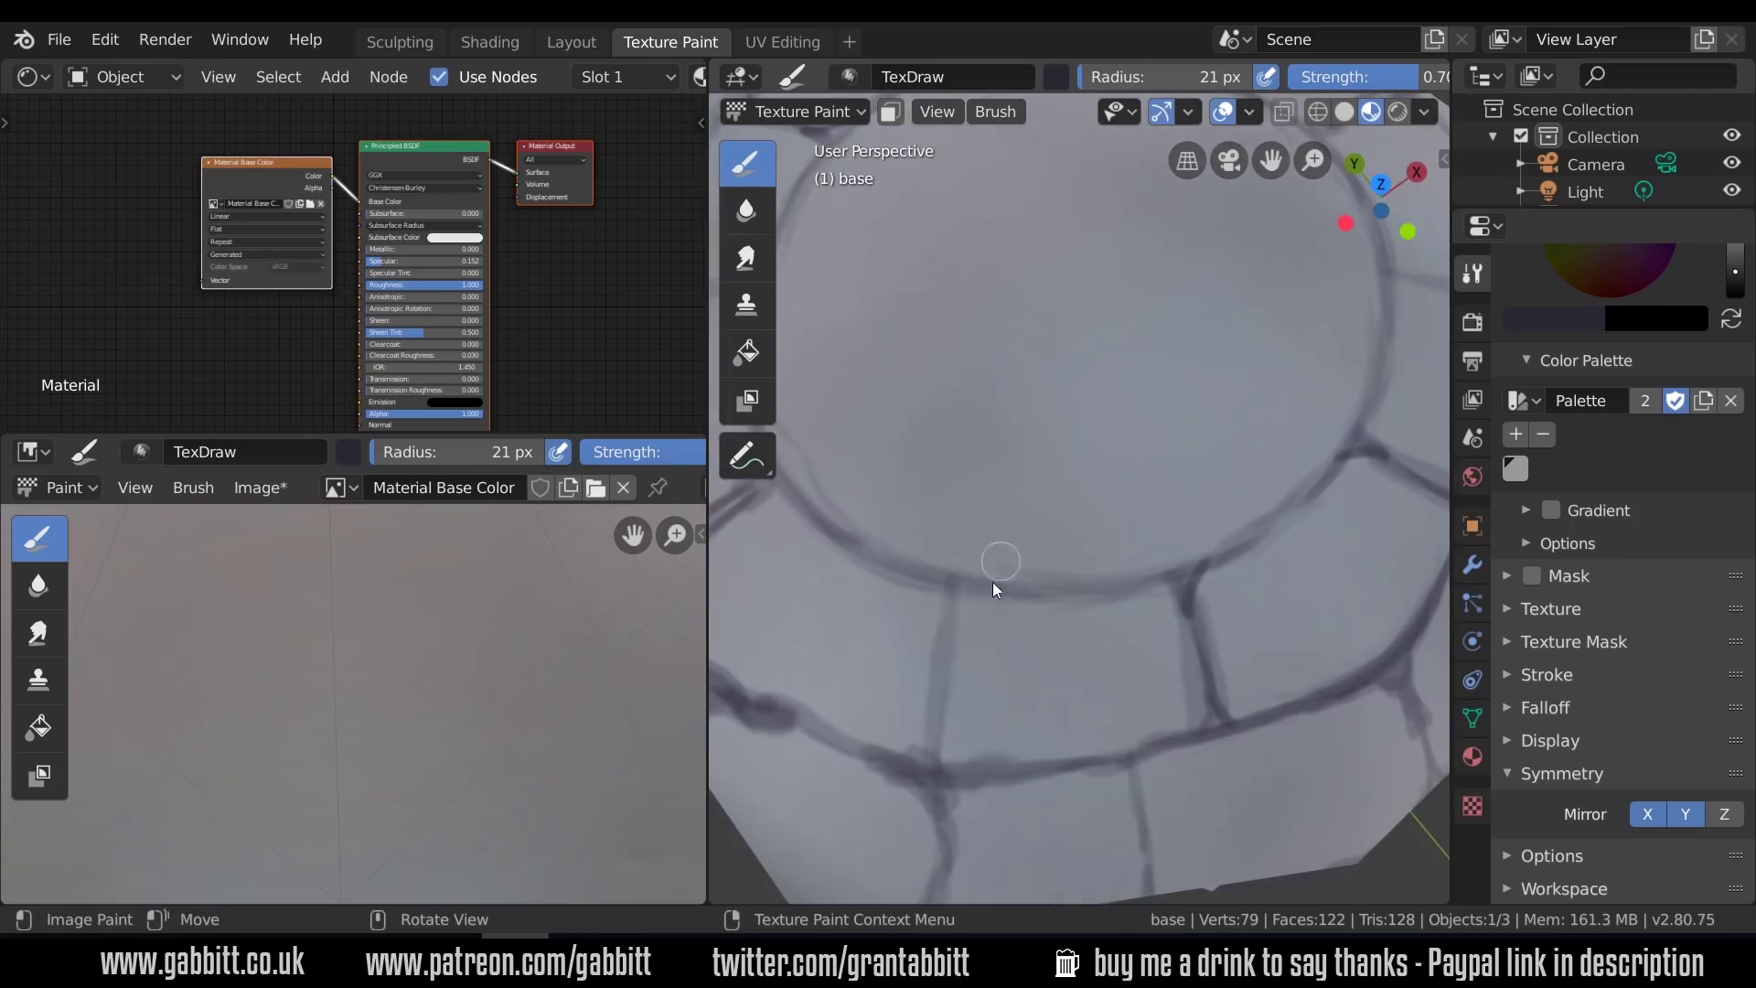
pyautogui.moveTo(928, 739); pyautogui.dragTo(1150, 581, button='middle')
pyautogui.moveTo(1118, 452); pyautogui.dragTo(1137, 545, button='middle')
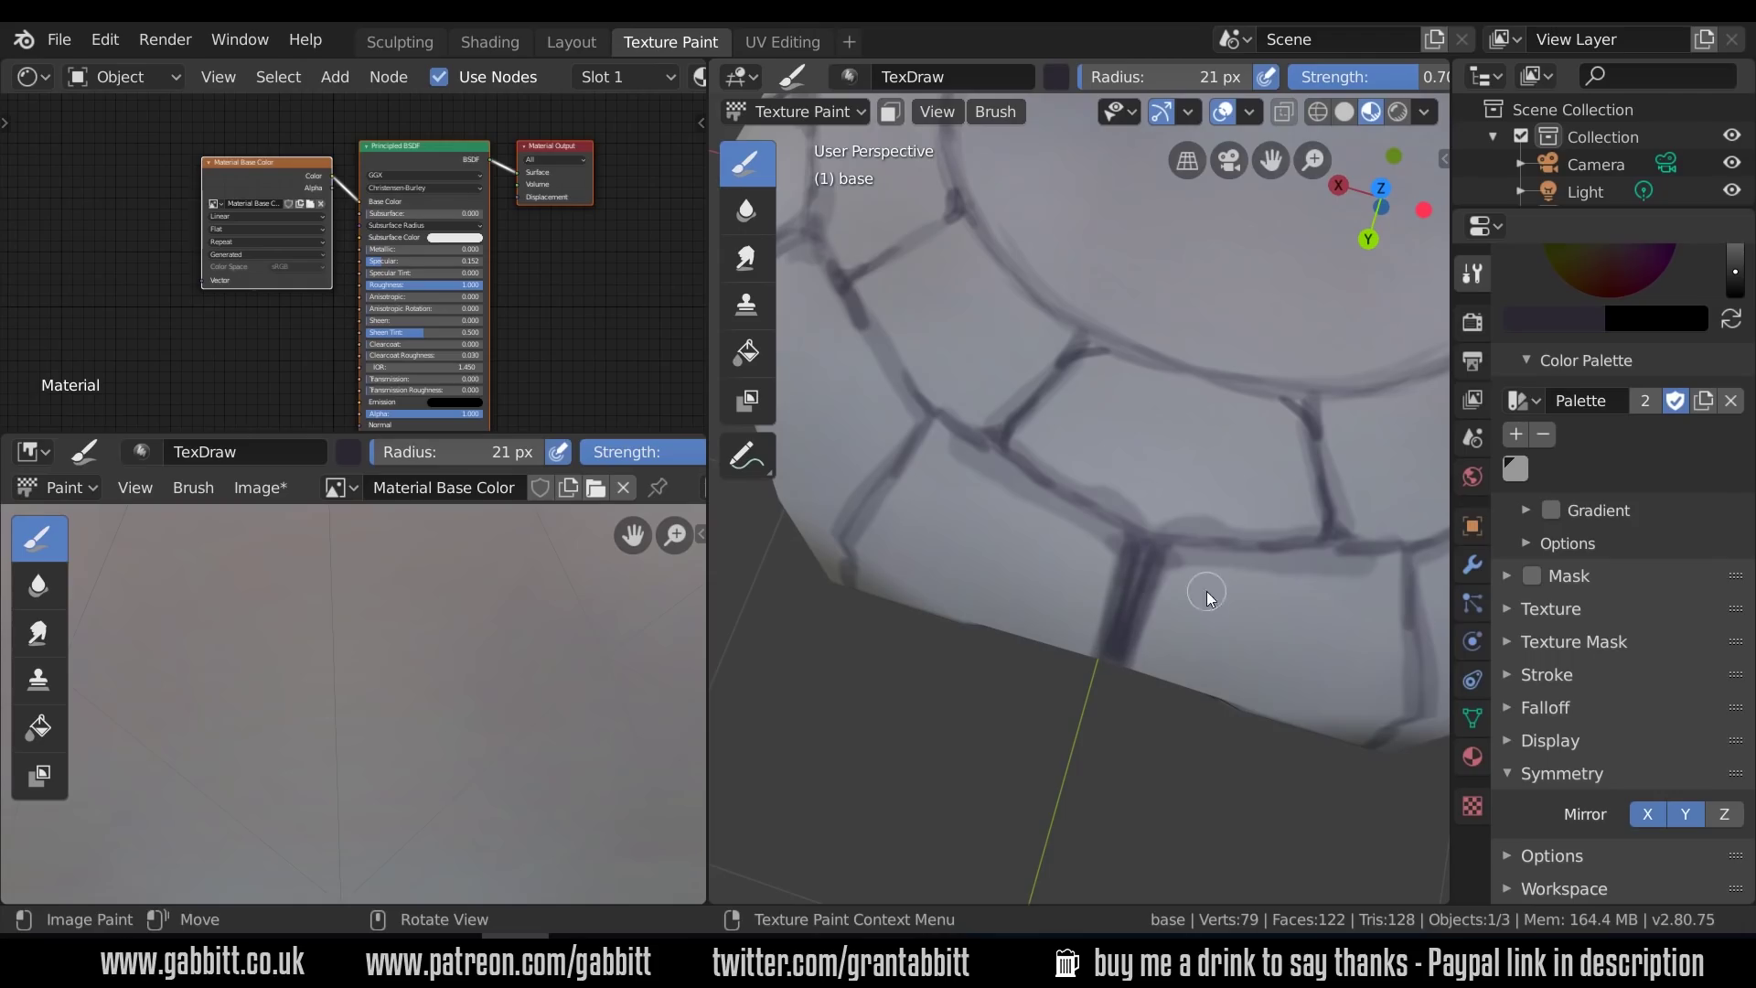
# Add the dark crack colour to the palette and use the light grey swatch to touch up the stone beside the cracks
pyautogui.click(1516, 434)
pyautogui.click(1516, 468)
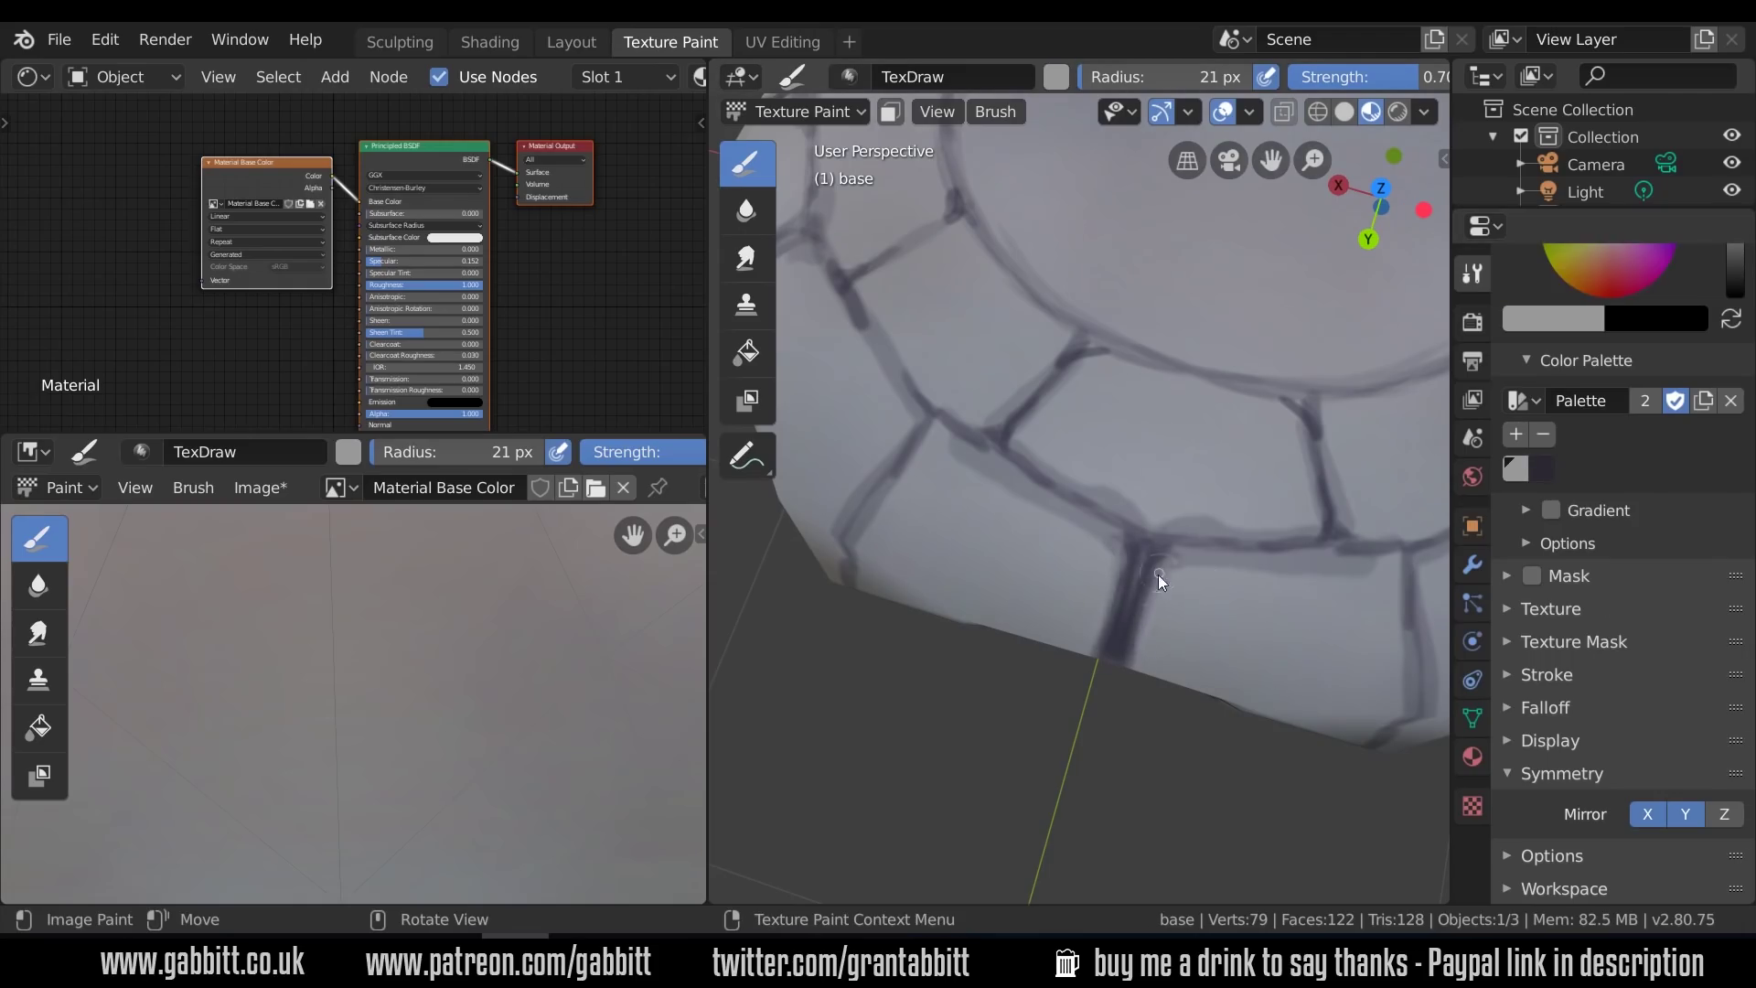
pyautogui.moveTo(1340, 606); pyautogui.dragTo(1098, 655, button='middle')
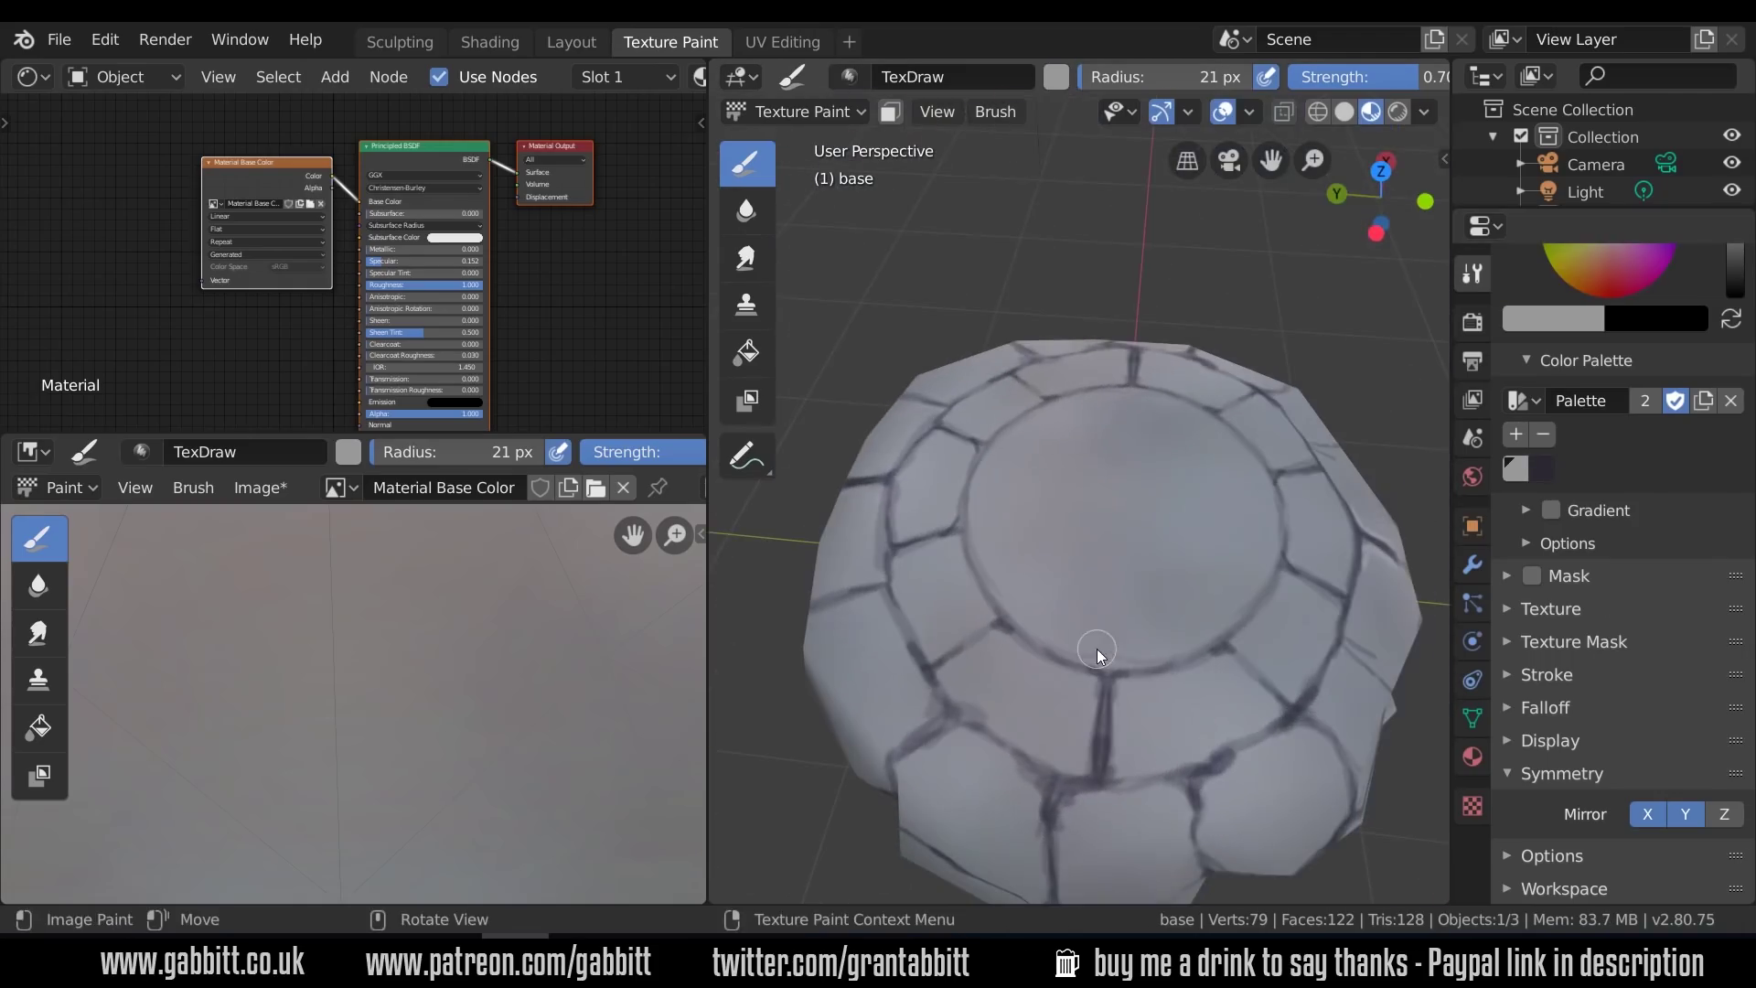
pyautogui.scroll(3, 1173, 714)
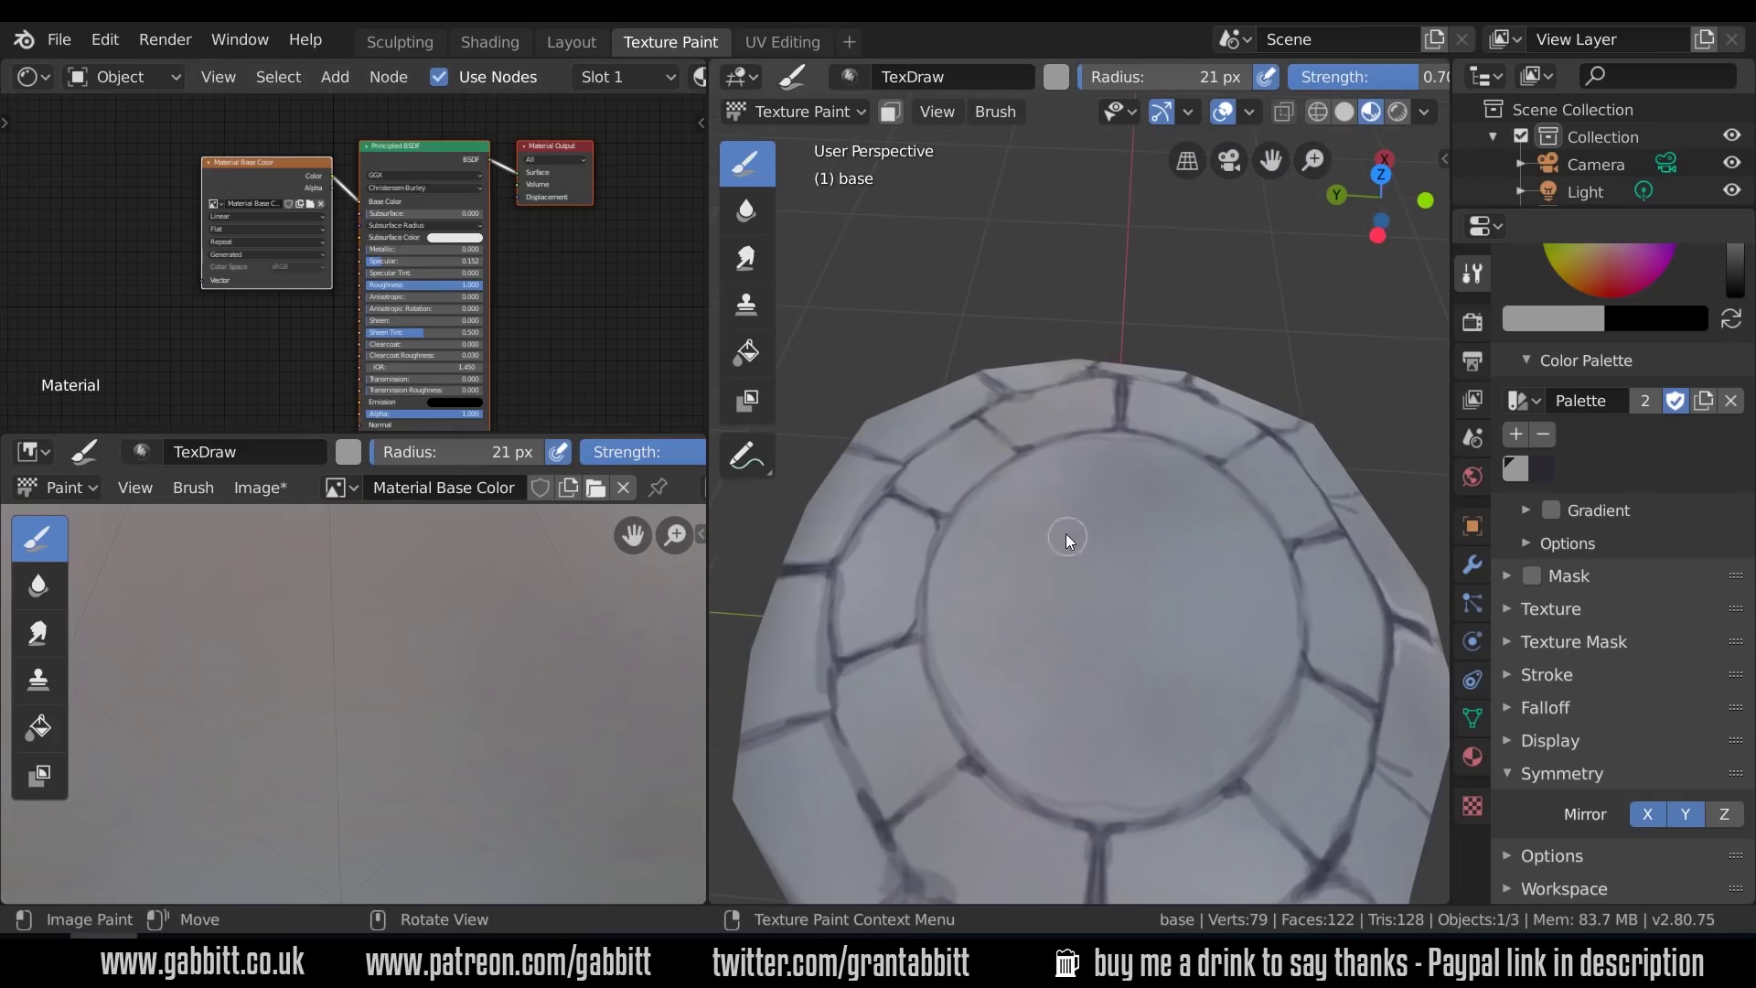
# Choose a golden brown colour and paint a ring just inside the dark circle on the top face
pyautogui.scroll(5, 1592, 476)
pyautogui.click(1588, 462)
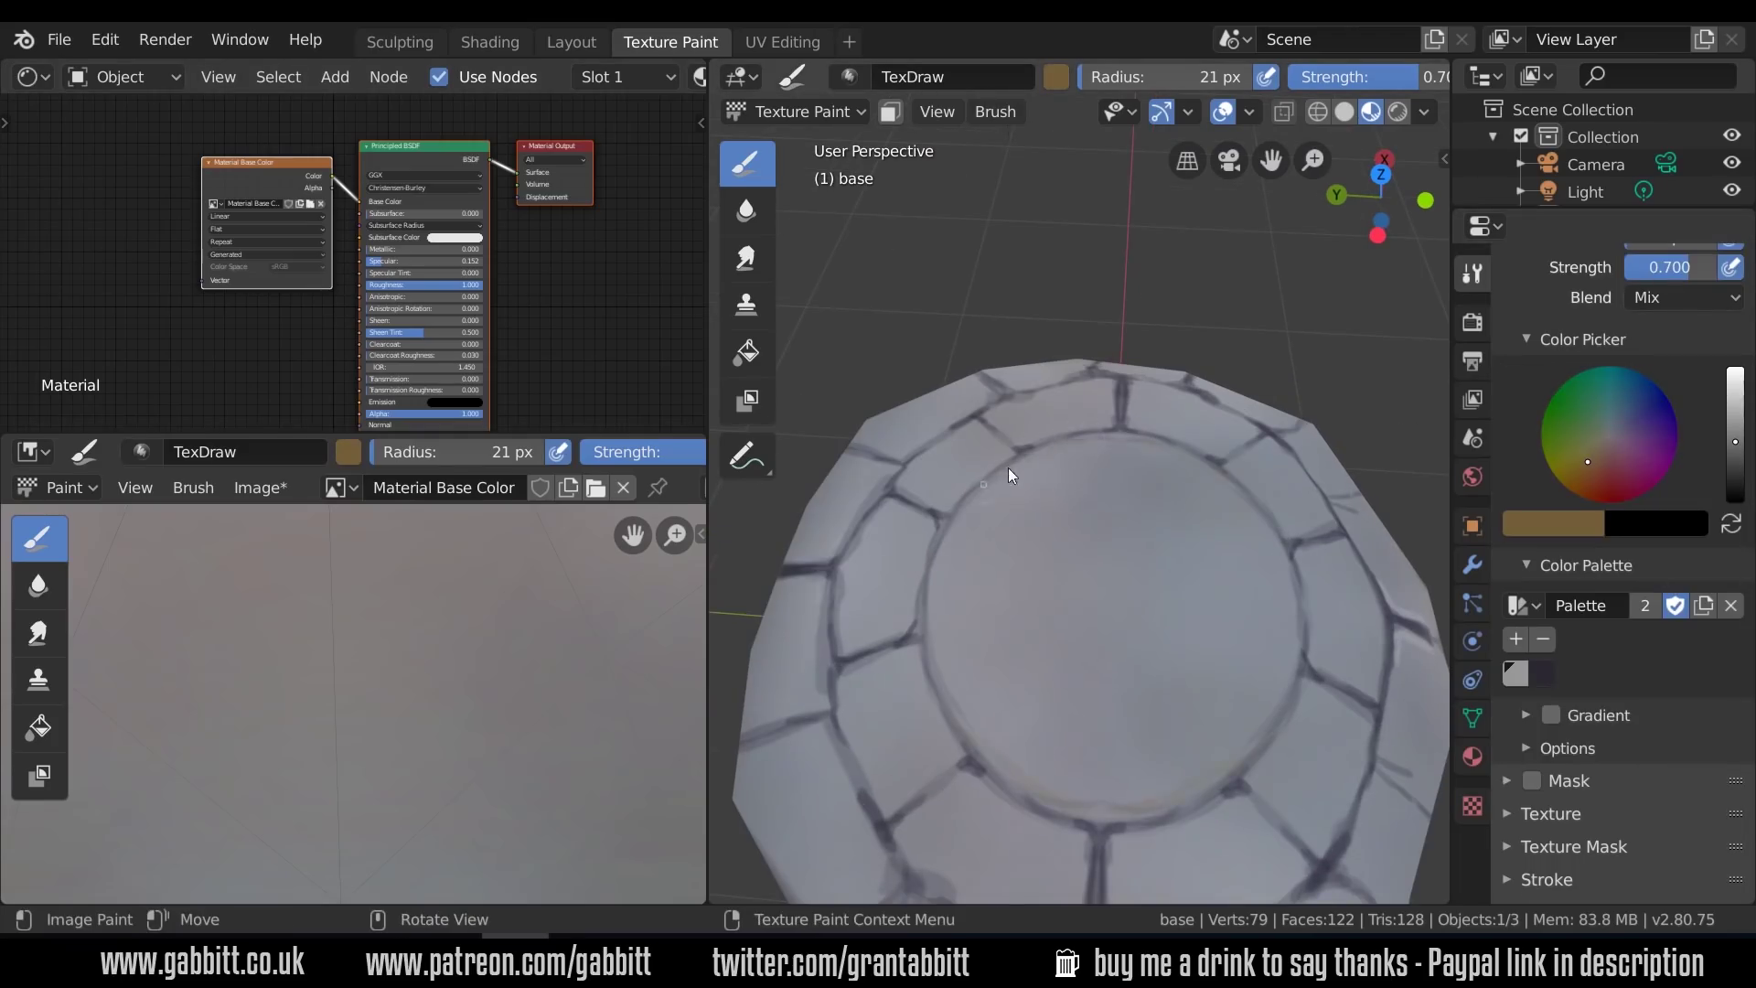
pyautogui.moveTo(957, 510)
pyautogui.mouseDown(button='middle')
pyautogui.moveTo(1145, 499)
pyautogui.moveTo(1266, 444)
pyautogui.moveTo(1156, 588)
pyautogui.moveTo(1089, 416)
pyautogui.mouseUp(button='middle')
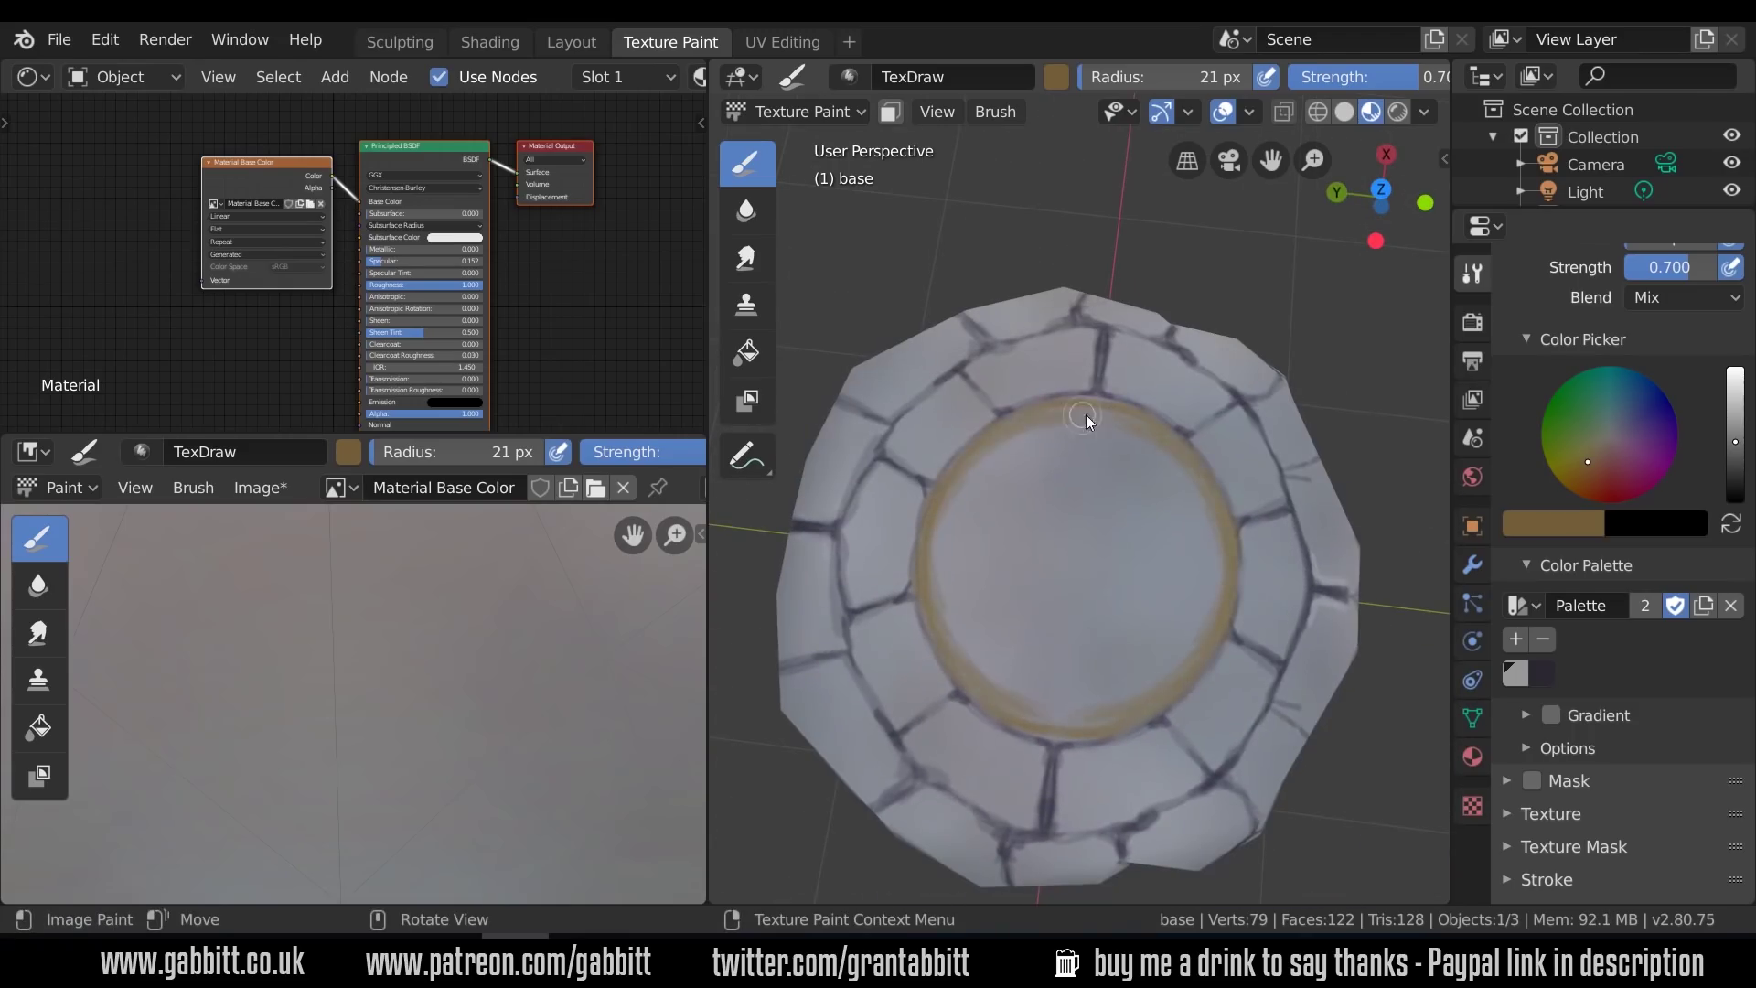
pyautogui.moveTo(926, 549)
pyautogui.mouseDown(button='middle')
pyautogui.moveTo(1202, 485)
pyautogui.moveTo(1144, 439)
pyautogui.mouseUp(button='middle')
# Paint two mirrored golden-brown round loops inside the ring, meeting near its centre
pyautogui.moveTo(1012, 439)
pyautogui.mouseDown()
pyautogui.moveTo(1039, 596)
pyautogui.moveTo(1216, 583)
pyautogui.mouseUp()
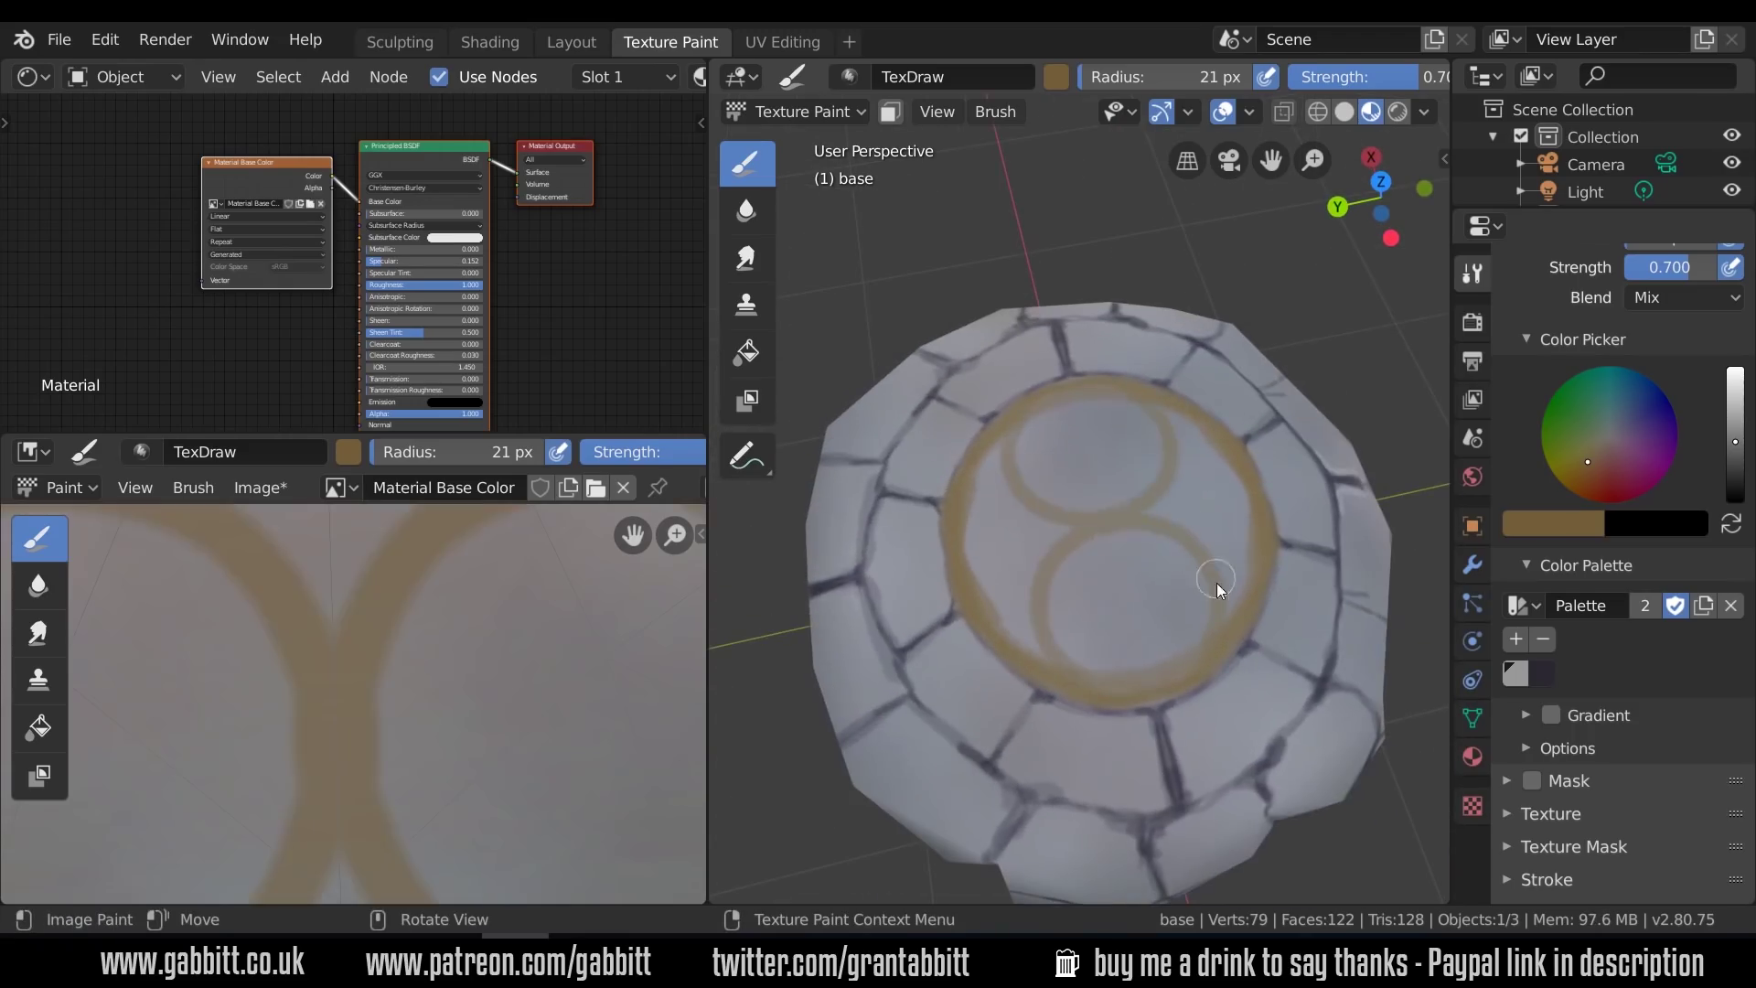
pyautogui.moveTo(1217, 584); pyautogui.dragTo(1239, 623, button='middle')
pyautogui.scroll(6, 1194, 646)
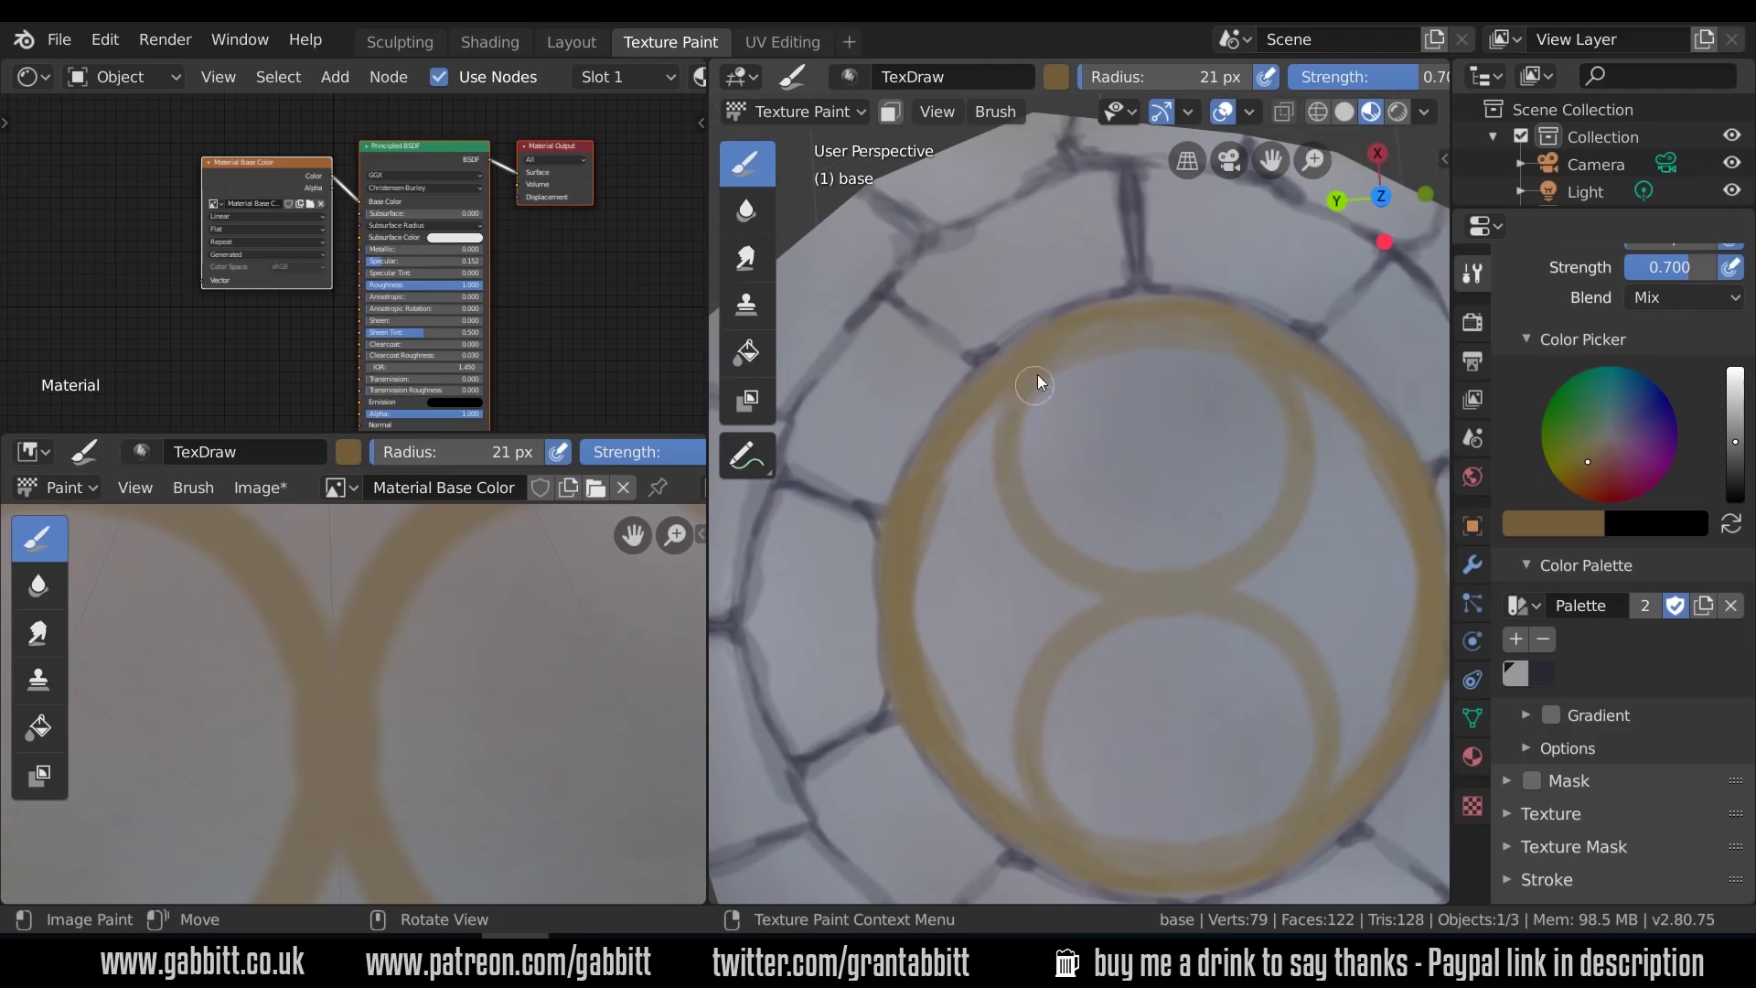
pyautogui.moveTo(1029, 713); pyautogui.dragTo(1206, 662, button='middle')
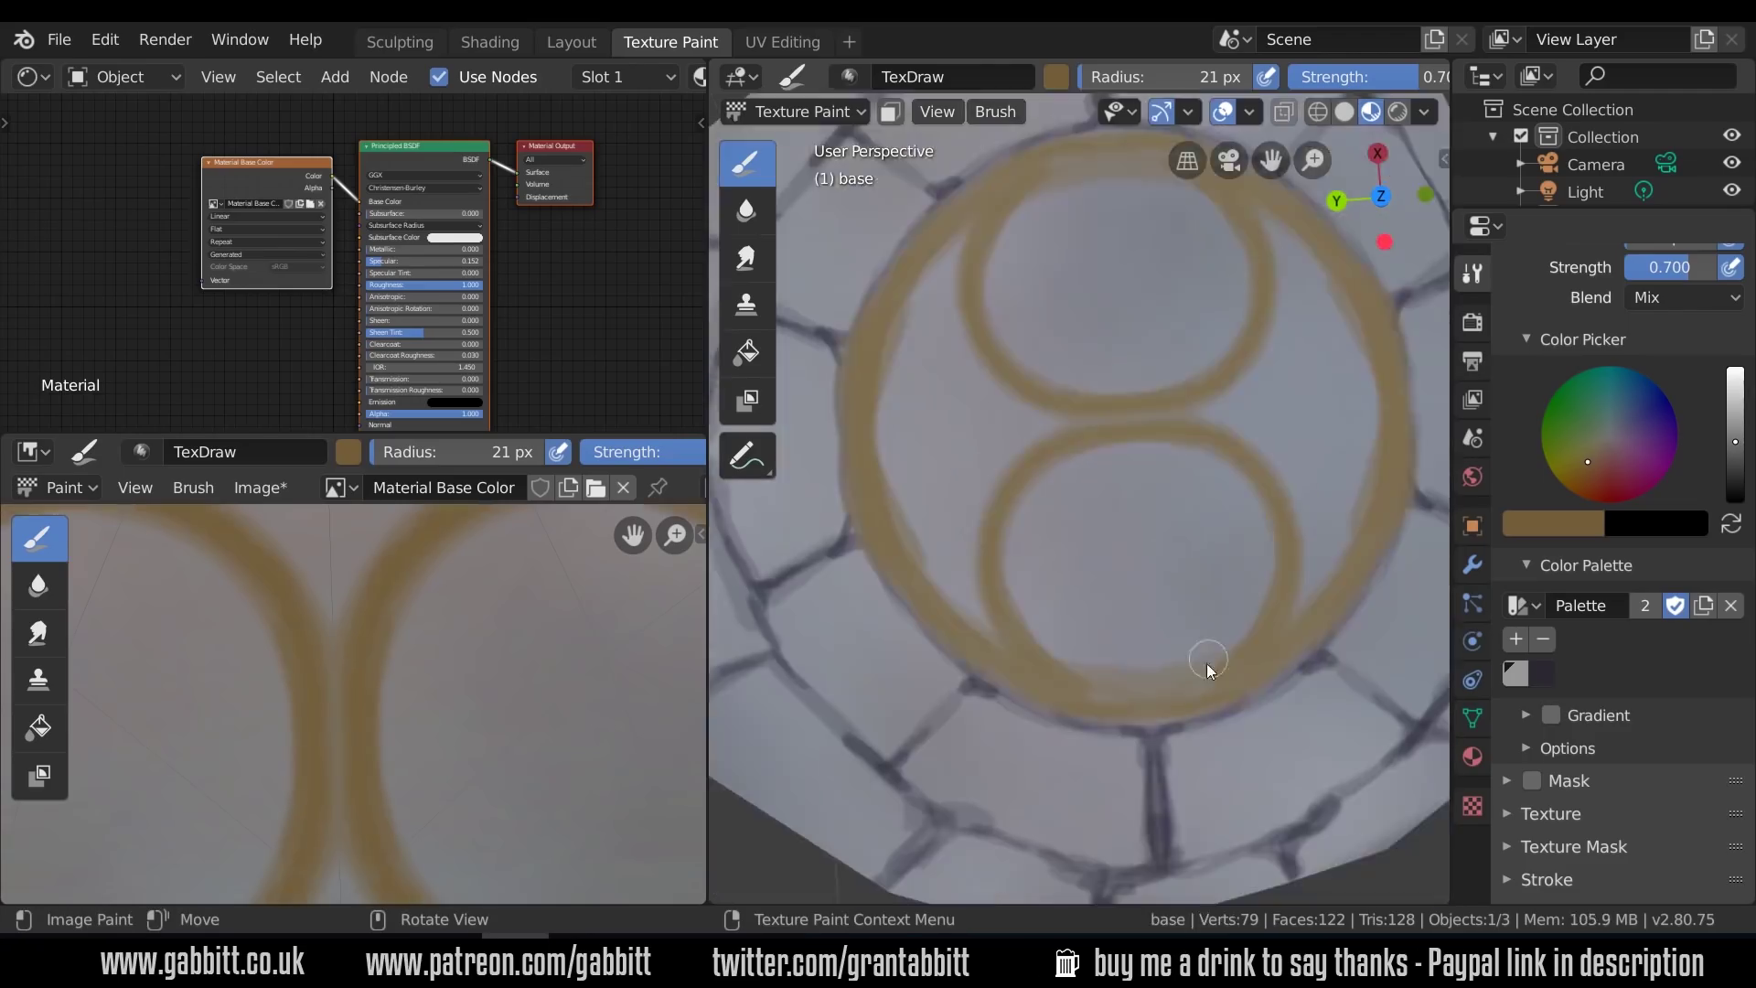
# Add curved golden-brown strokes from the centre out to the ring to form a mirrored petal motif
pyautogui.moveTo(1130, 447)
pyautogui.mouseDown()
pyautogui.moveTo(1086, 595)
pyautogui.moveTo(1039, 642)
pyautogui.mouseUp()
pyautogui.moveTo(1129, 441); pyautogui.dragTo(1131, 450)
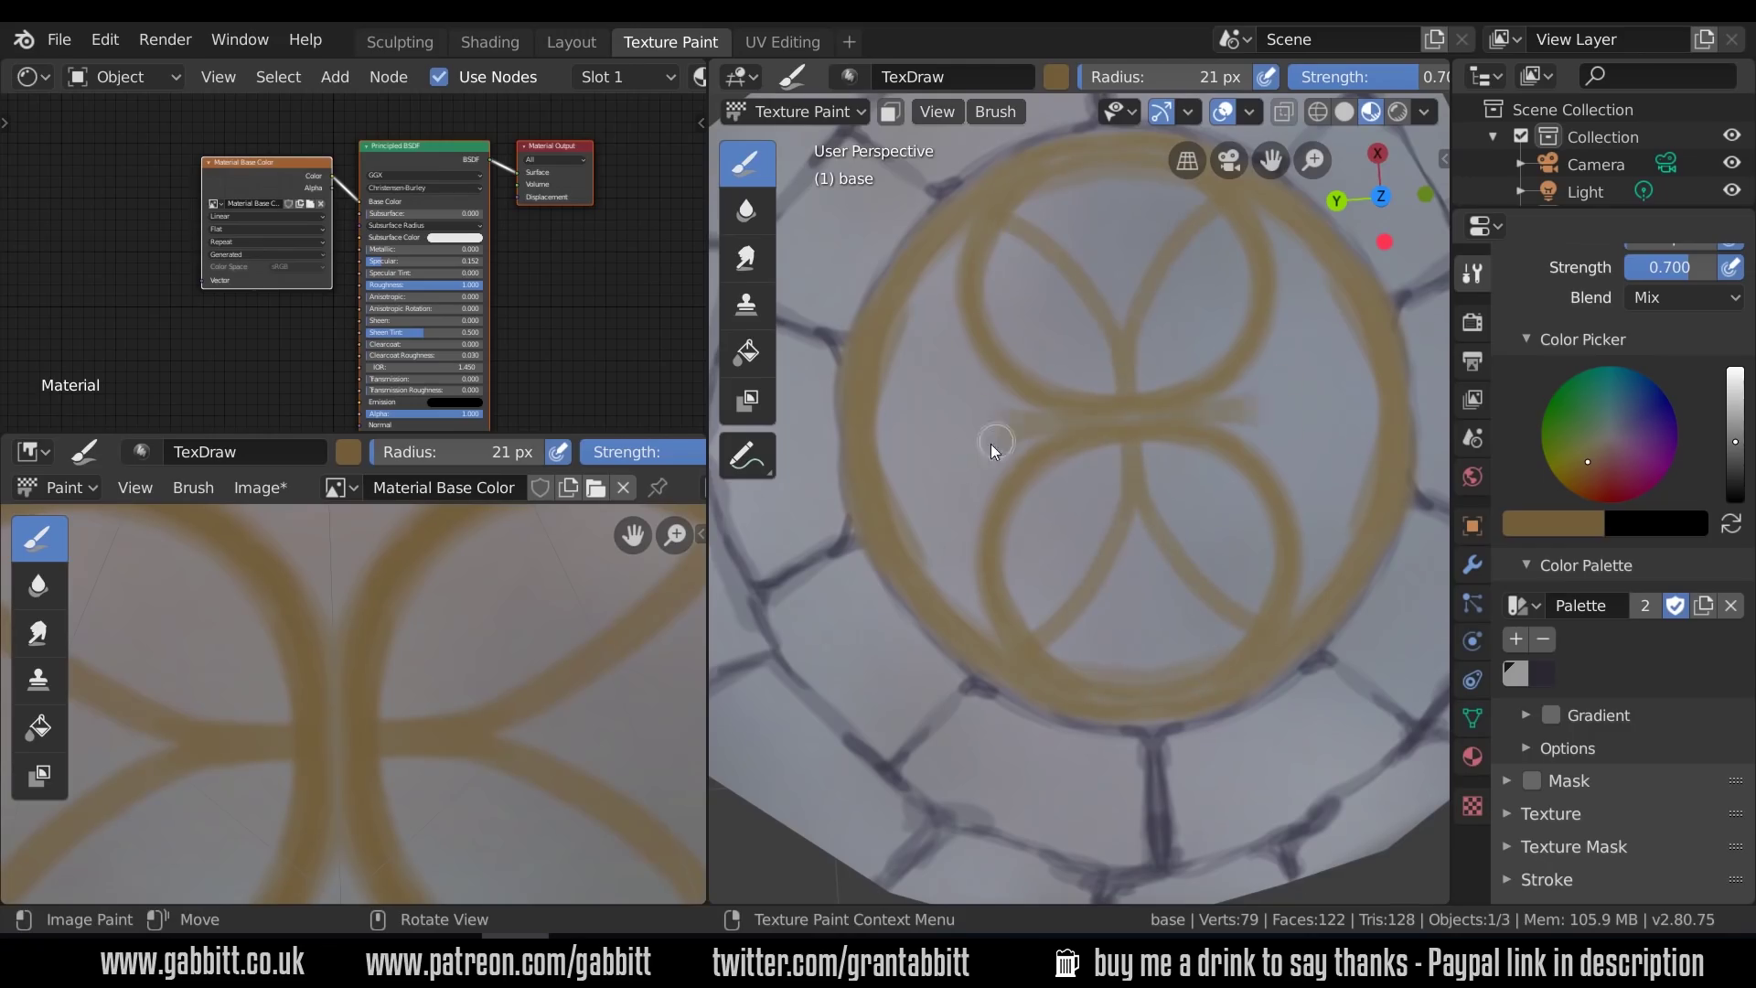
pyautogui.moveTo(990, 443); pyautogui.dragTo(919, 493)
pyautogui.scroll(-5, 1180, 649)
pyautogui.moveTo(1180, 650)
pyautogui.mouseDown(button='middle')
pyautogui.moveTo(1205, 564)
pyautogui.moveTo(1171, 645)
pyautogui.moveTo(1220, 683)
pyautogui.mouseUp(button='middle')
pyautogui.scroll(4, 1165, 640)
pyautogui.moveTo(1122, 483); pyautogui.dragTo(1082, 439, button='middle')
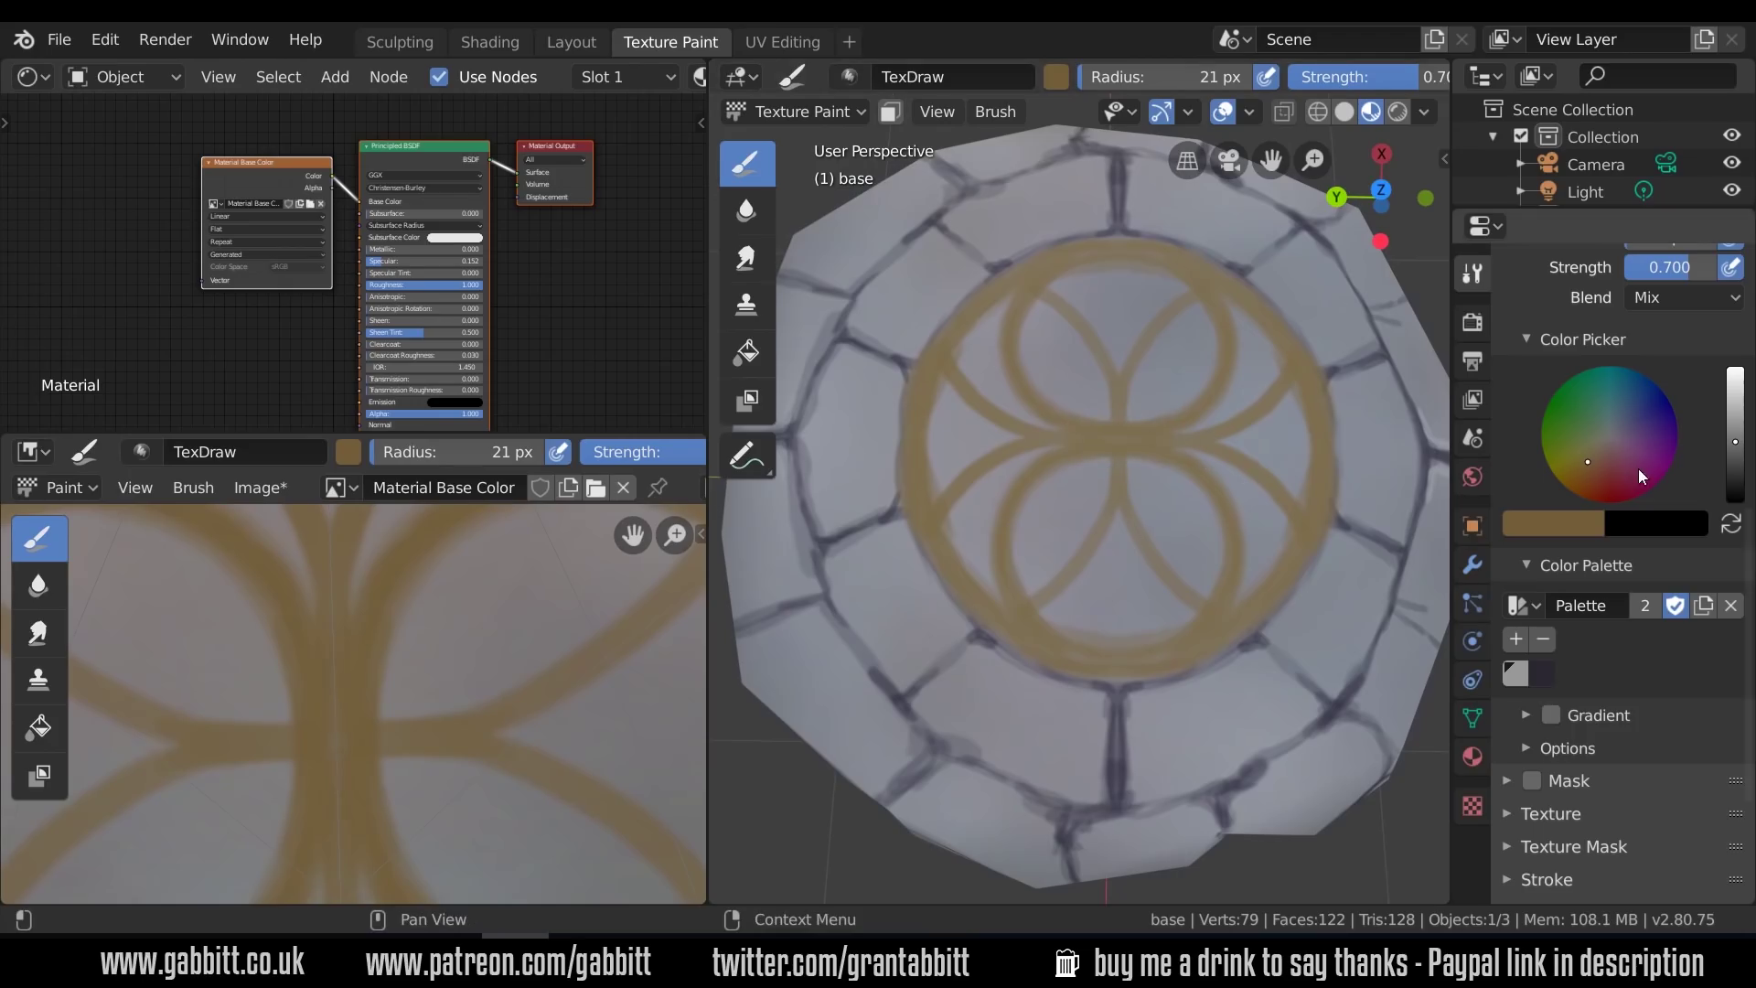
# Try a light blue dot at the centre of the golden-brown motif, and undo it
pyautogui.click(1635, 416)
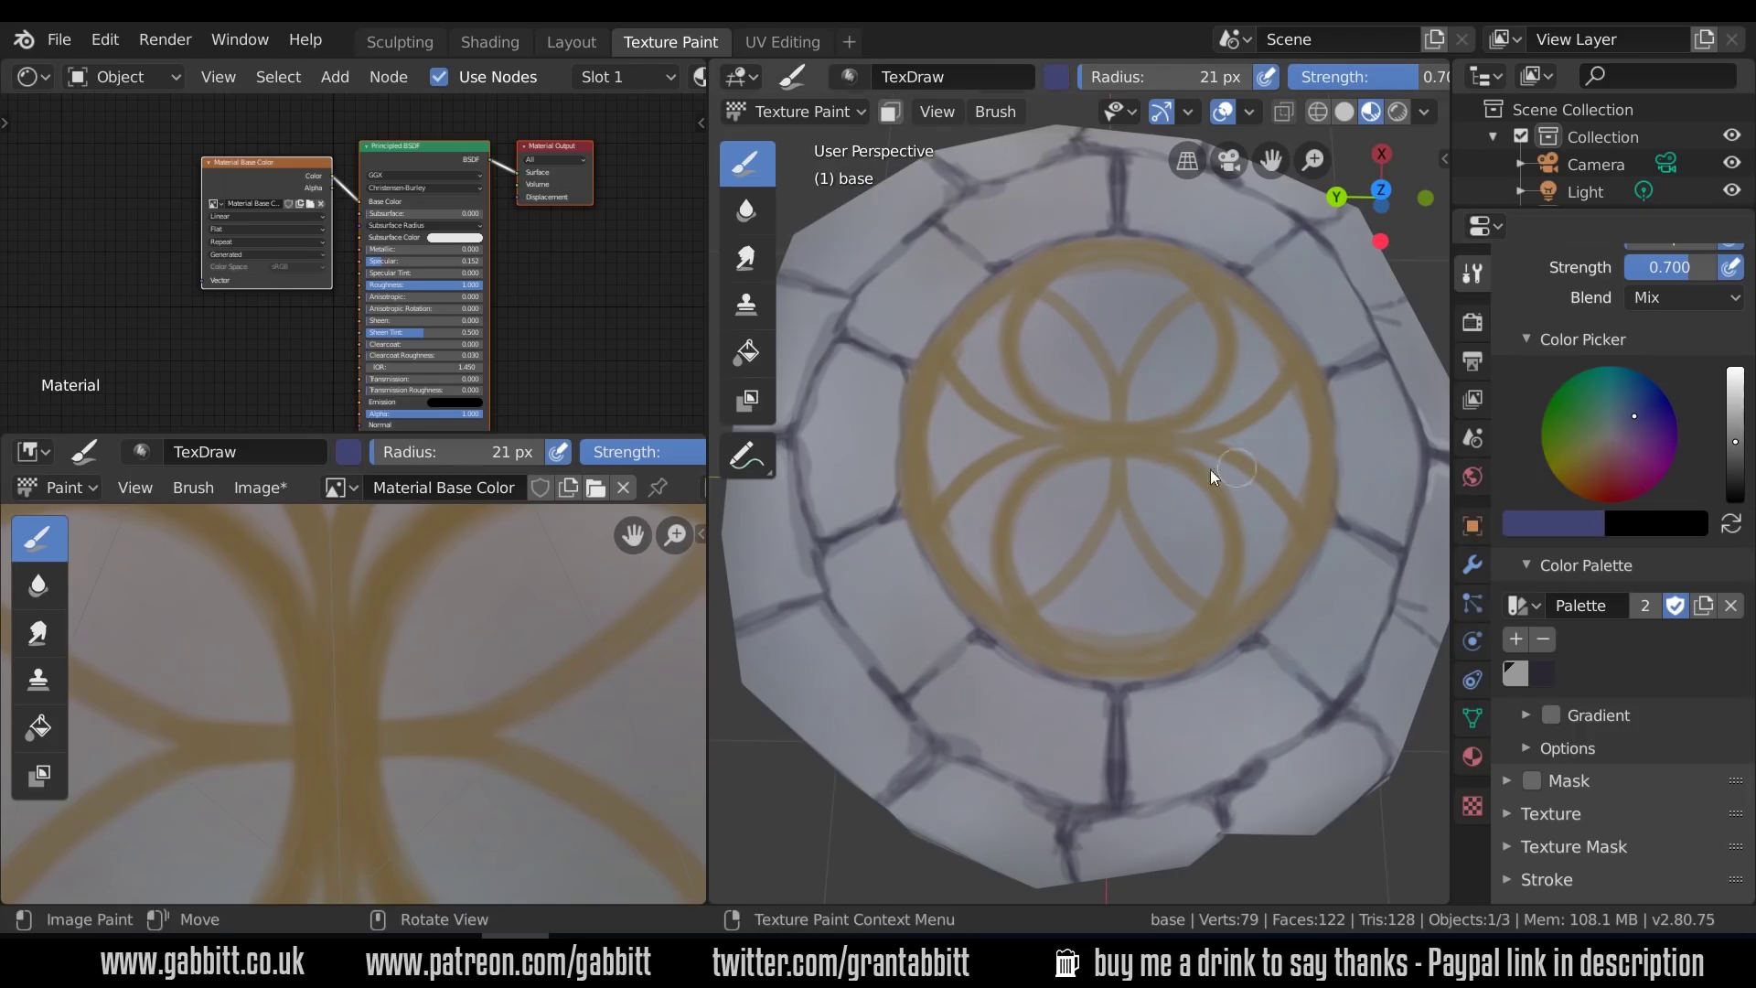
pyautogui.click(1735, 399)
pyautogui.click(1120, 439)
pyautogui.moveTo(1226, 419); pyautogui.dragTo(1274, 481, button='middle')
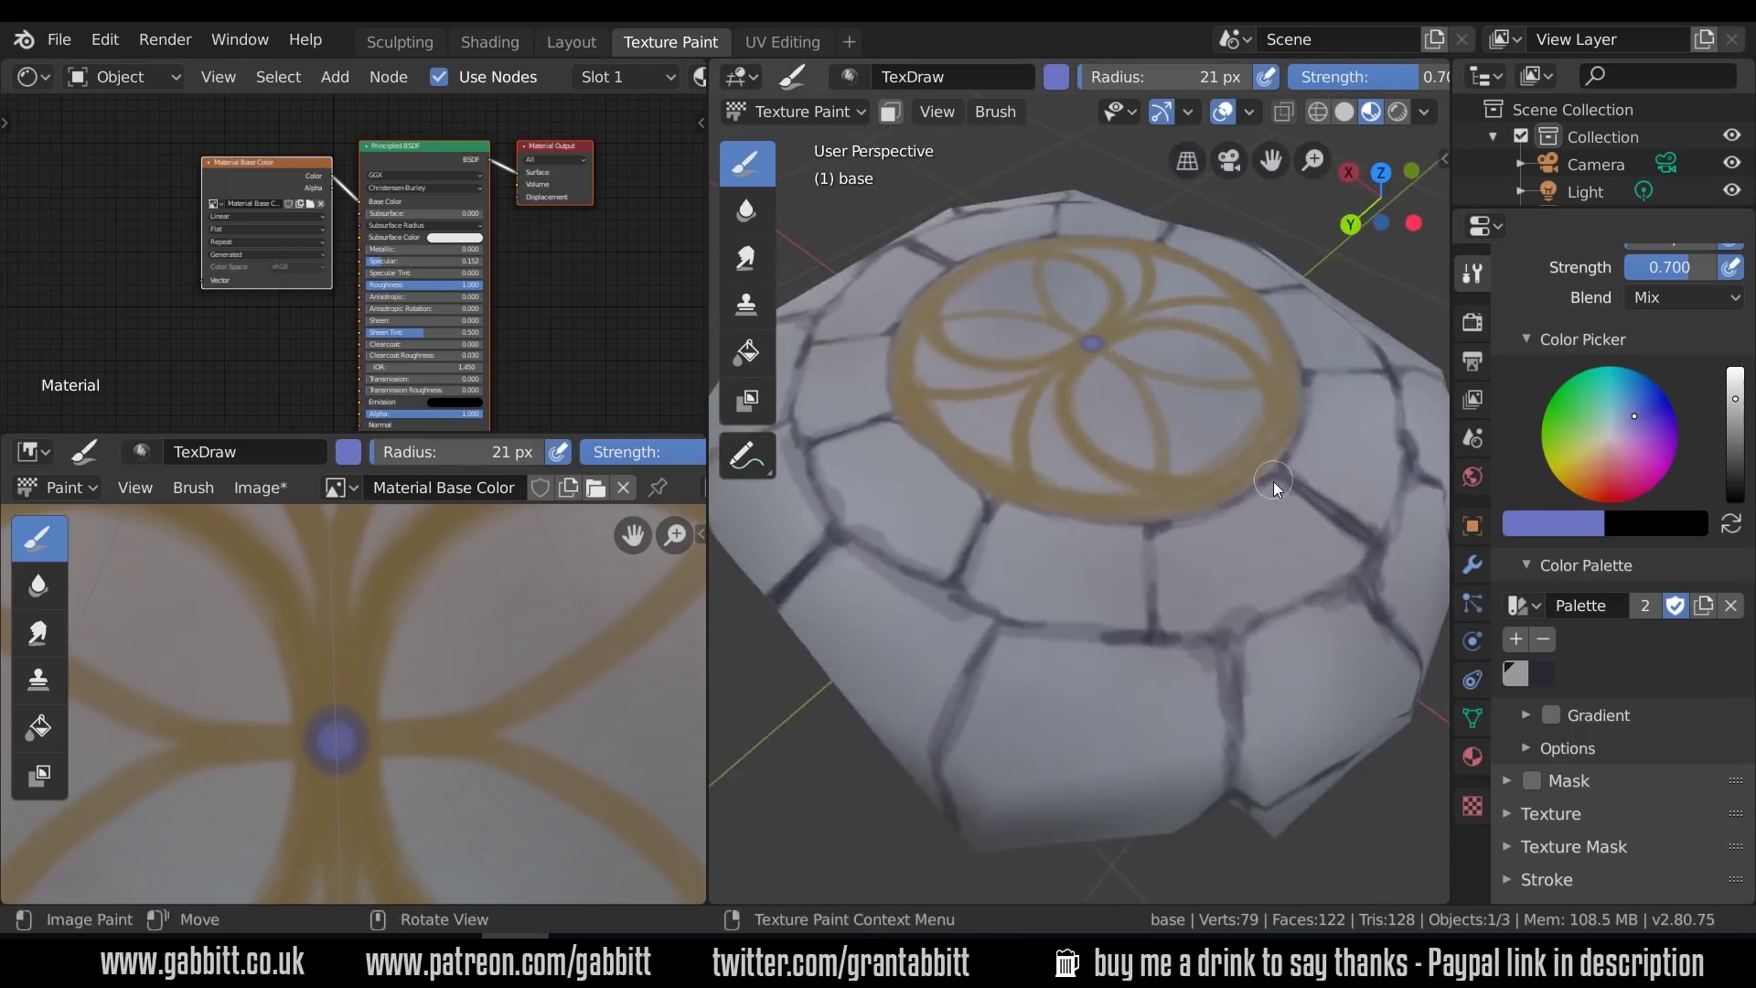
pyautogui.scroll(-3, 1272, 484)
pyautogui.moveTo(1221, 535)
pyautogui.mouseDown(button='middle')
pyautogui.moveTo(1164, 591)
pyautogui.moveTo(1262, 496)
pyautogui.mouseUp(button='middle')
pyautogui.hotkey('ctrl', 'z')
pyautogui.moveTo(1281, 530)
pyautogui.keyDown('ctrl'); pyautogui.mouseDown(button='middle')
pyautogui.moveTo(1315, 512)
pyautogui.moveTo(1317, 532)
pyautogui.mouseUp(button='middle'); pyautogui.keyUp('ctrl')
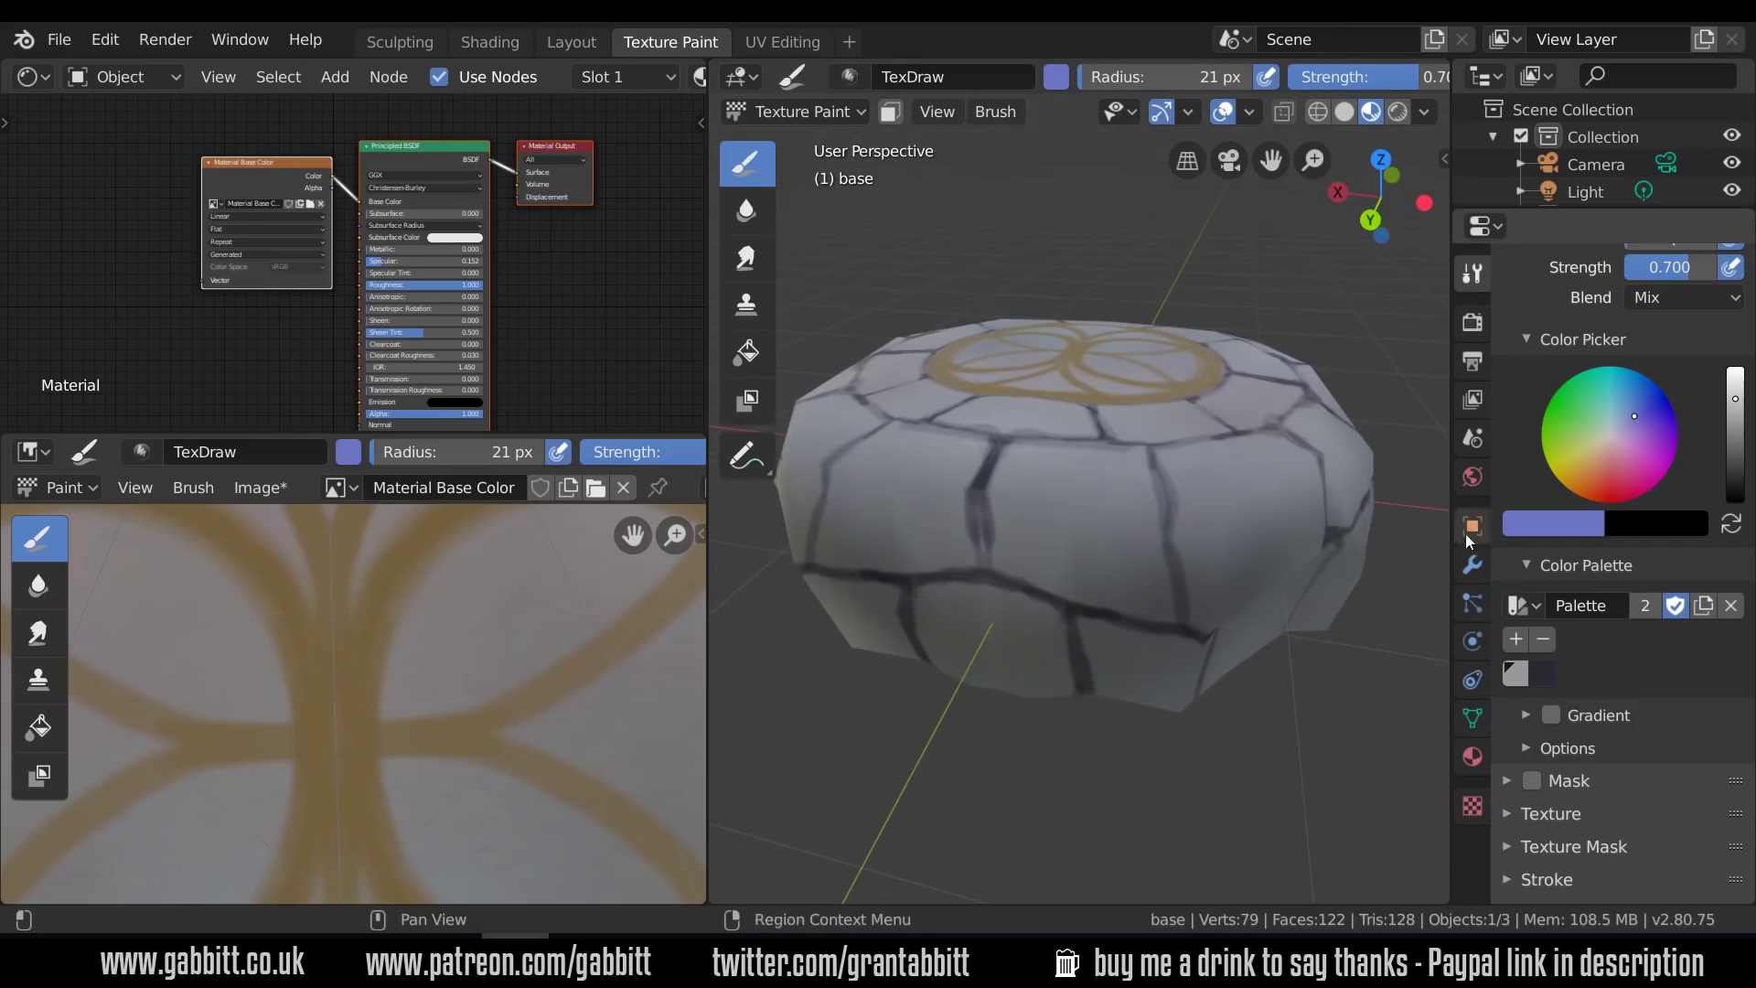
# Pick the grey swatch, darken it, and shade the stone's sides beside the cracks with a 42 px brush radius
pyautogui.click(1516, 675)
pyautogui.click(1736, 462)
pyautogui.moveTo(1052, 535); pyautogui.dragTo(1080, 541, button='middle')
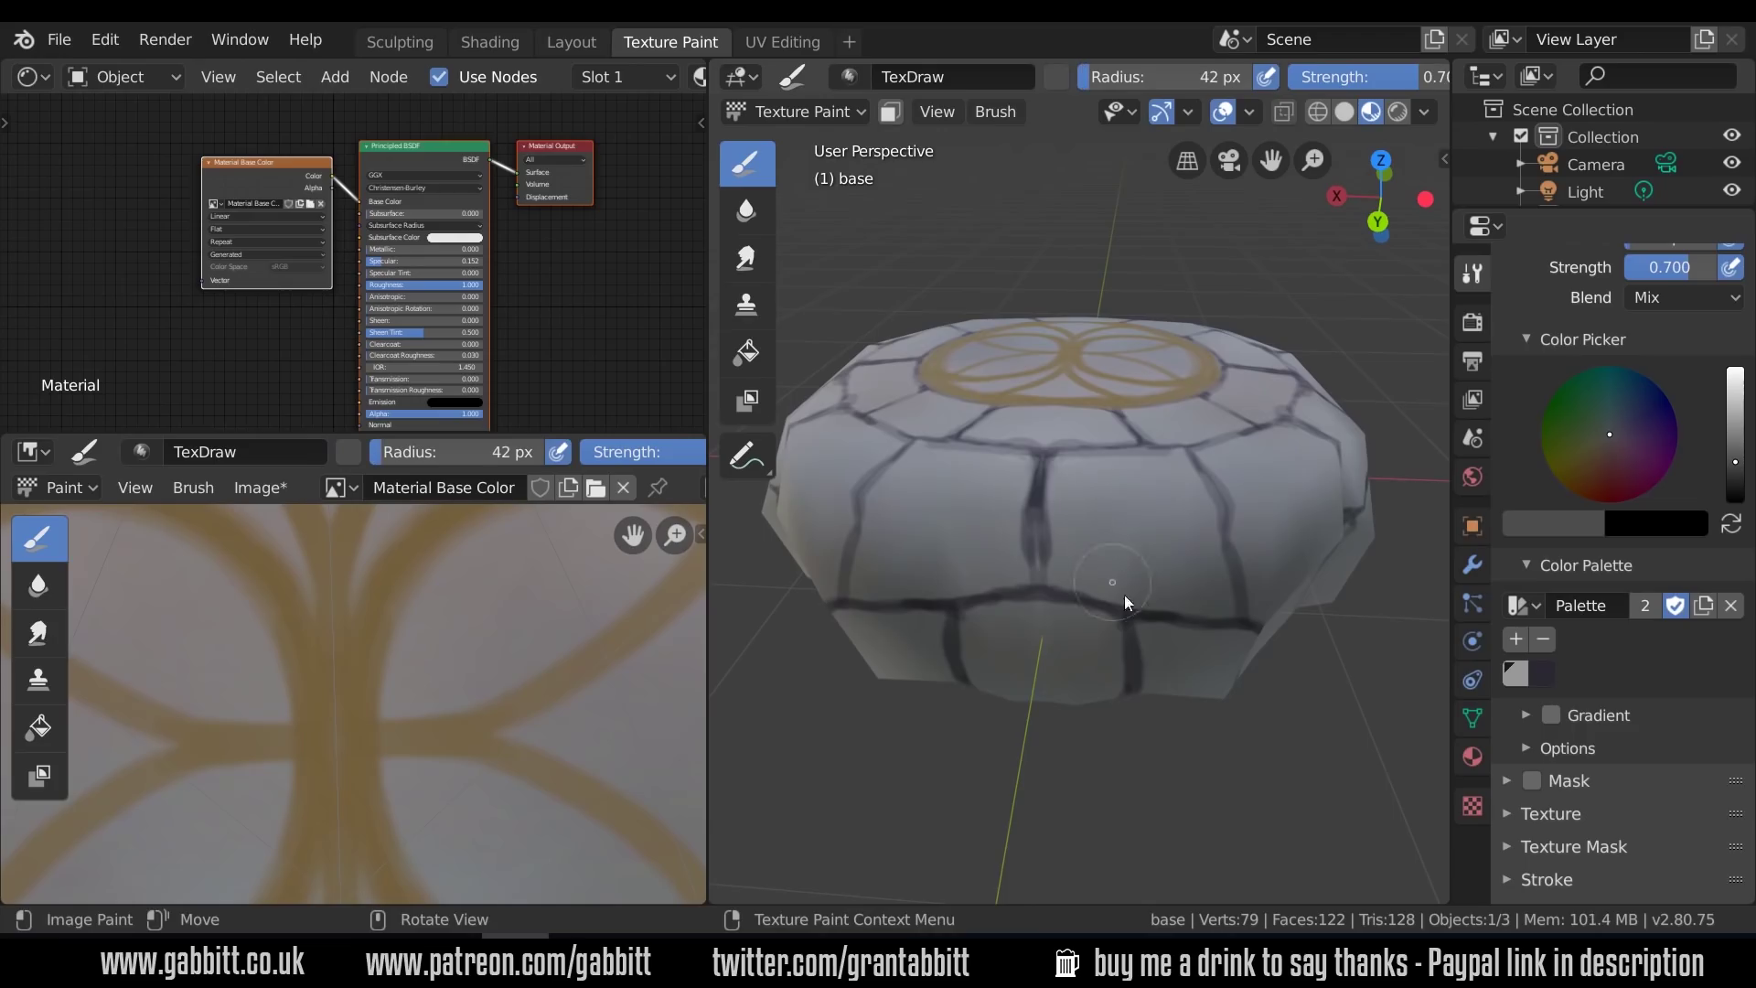
pyautogui.scroll(4, 1650, 607)
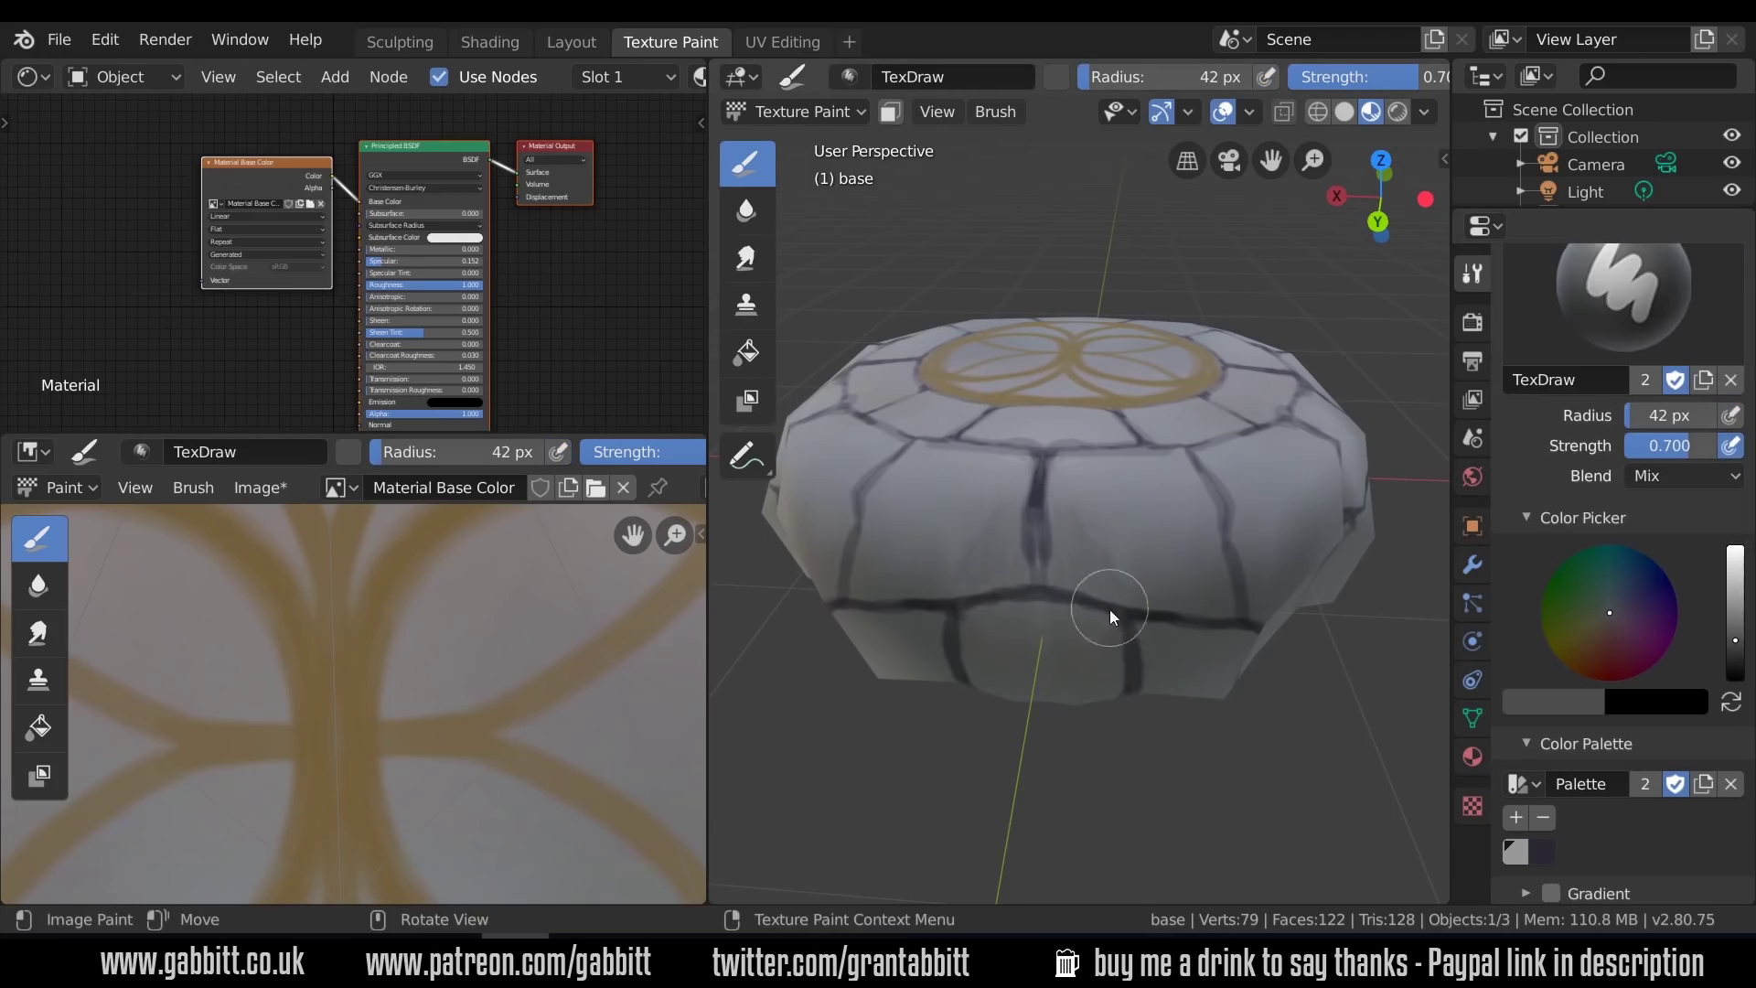
pyautogui.moveTo(1237, 601); pyautogui.dragTo(1117, 452, button='middle')
pyautogui.moveTo(946, 447)
pyautogui.mouseDown(button='middle')
pyautogui.moveTo(1032, 518)
pyautogui.moveTo(1299, 463)
pyautogui.moveTo(1034, 701)
pyautogui.moveTo(1202, 677)
pyautogui.moveTo(1182, 678)
pyautogui.moveTo(1568, 728)
pyautogui.mouseUp(button='middle')
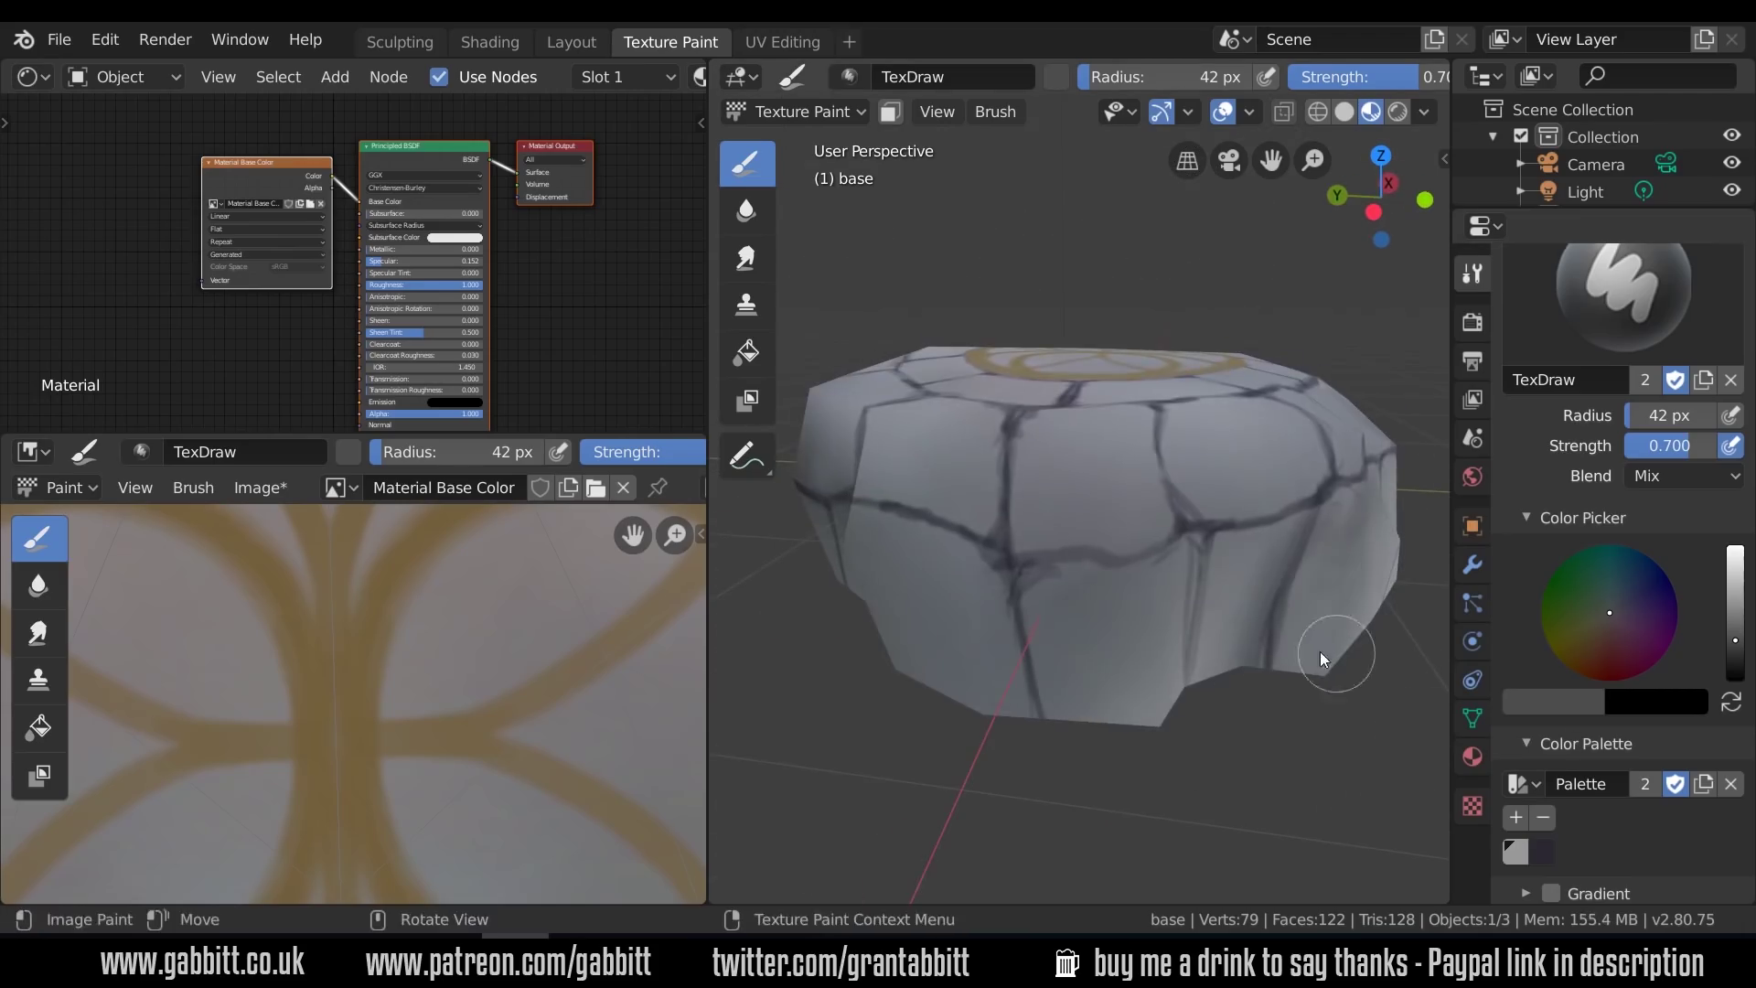
pyautogui.moveTo(1321, 655); pyautogui.dragTo(1253, 739, button='middle')
# Turn off Y mirroring and continue shading the stone's sides around the cracks
pyautogui.scroll(-6, 1647, 777)
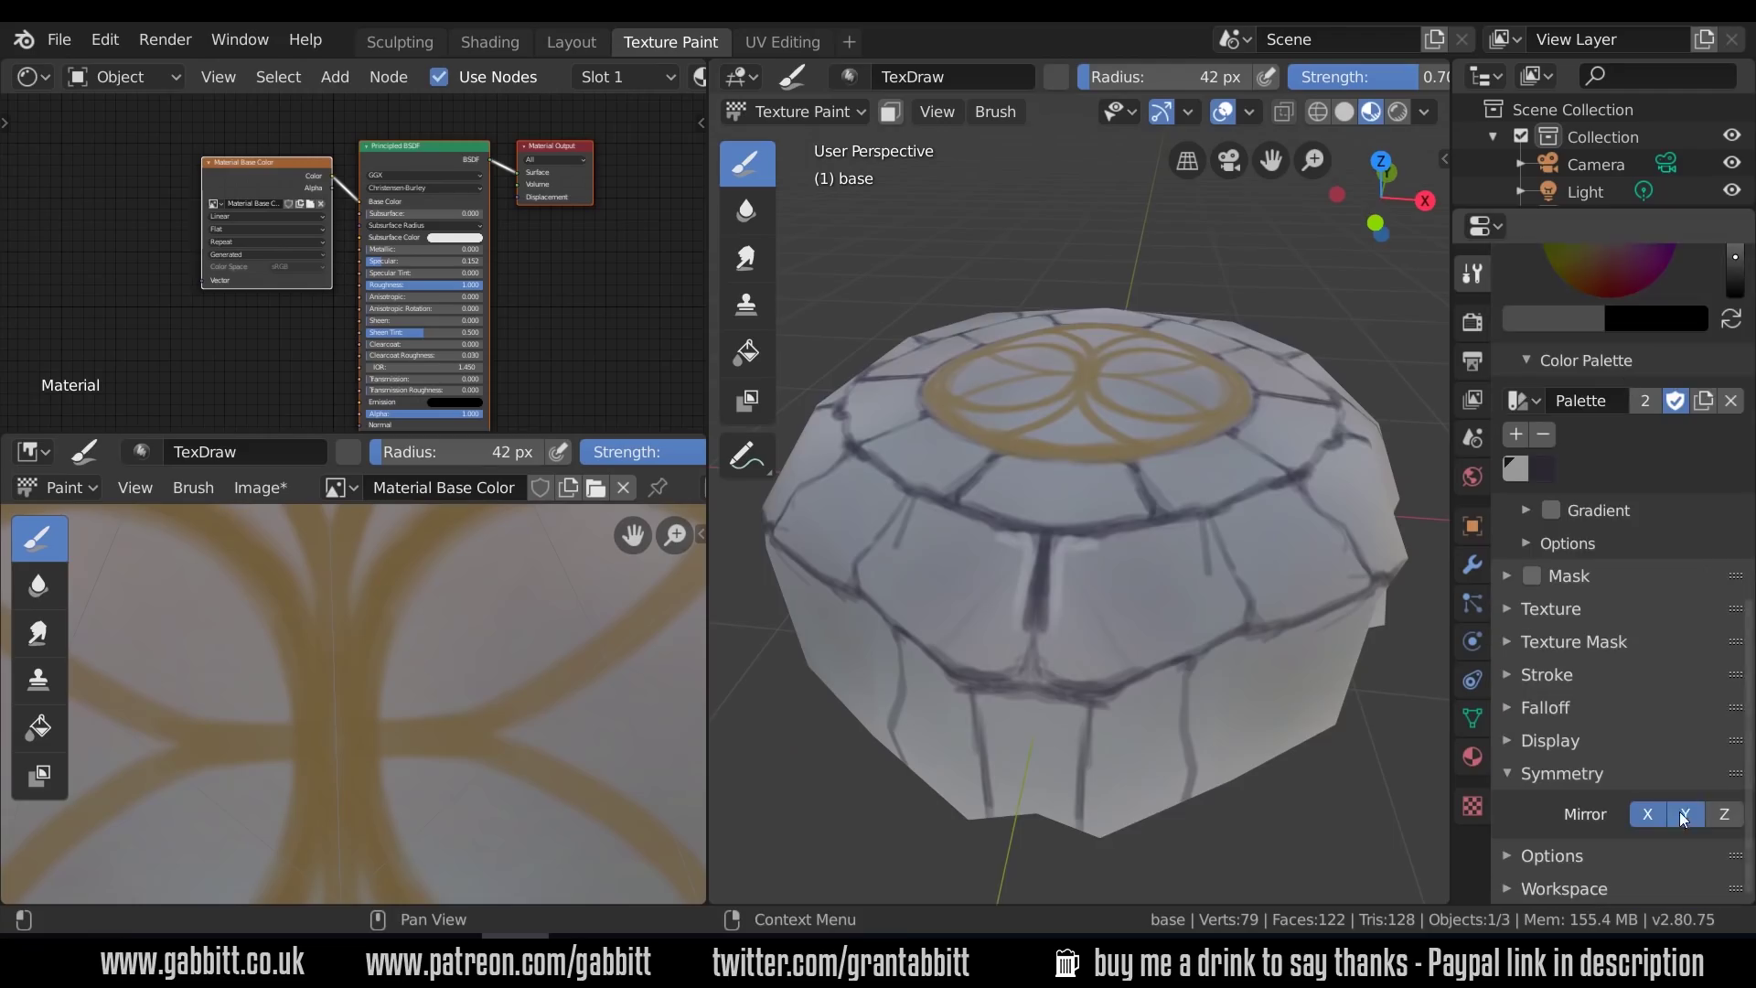
pyautogui.click(1681, 817)
pyautogui.moveTo(1071, 567); pyautogui.dragTo(1088, 527, button='middle')
pyautogui.moveTo(1093, 567); pyautogui.dragTo(1127, 608)
pyautogui.moveTo(1149, 658); pyautogui.dragTo(1186, 594, button='middle')
pyautogui.moveTo(1239, 704)
pyautogui.mouseDown(button='middle')
pyautogui.moveTo(1189, 732)
pyautogui.moveTo(1069, 585)
pyautogui.mouseUp(button='middle')
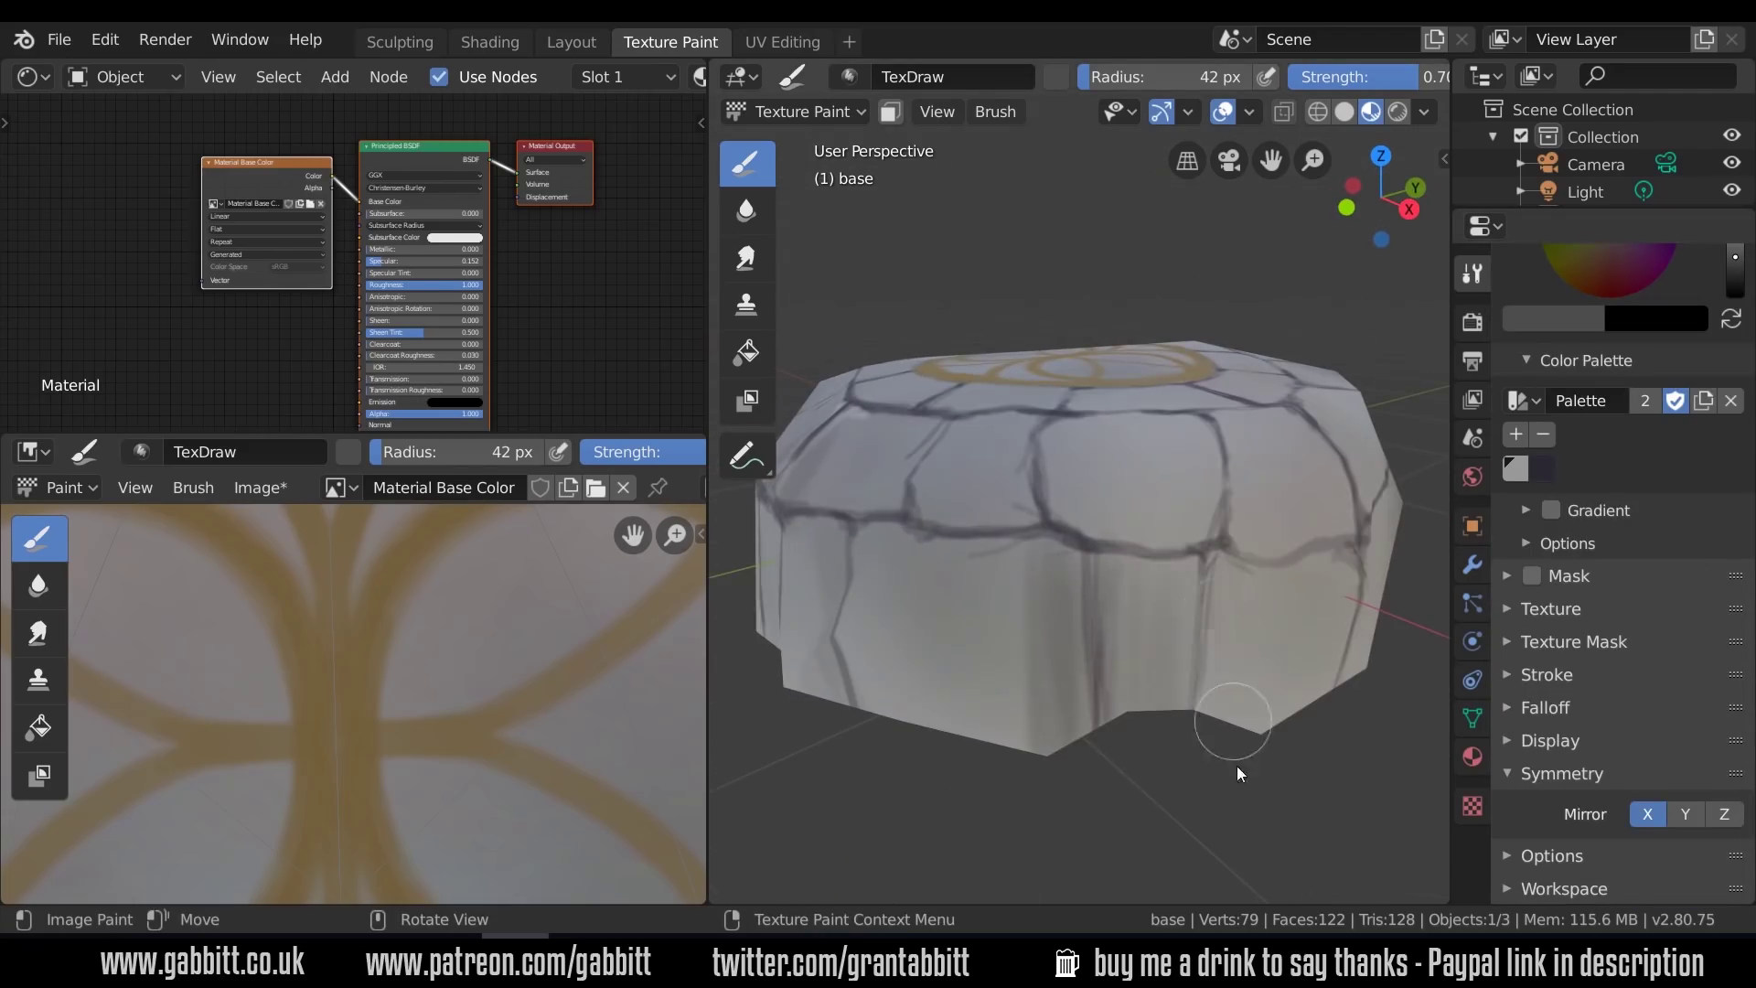
pyautogui.moveTo(1237, 766)
pyautogui.mouseDown(button='middle')
pyautogui.moveTo(1123, 607)
pyautogui.moveTo(1282, 589)
pyautogui.moveTo(1052, 540)
pyautogui.moveTo(1200, 624)
pyautogui.moveTo(1134, 763)
pyautogui.moveTo(1079, 547)
pyautogui.moveTo(1160, 716)
pyautogui.moveTo(1090, 635)
pyautogui.moveTo(954, 732)
pyautogui.moveTo(1125, 712)
pyautogui.moveTo(1134, 622)
pyautogui.moveTo(1224, 604)
pyautogui.moveTo(1215, 633)
pyautogui.moveTo(1078, 629)
pyautogui.moveTo(1033, 584)
pyautogui.moveTo(963, 633)
pyautogui.moveTo(1047, 563)
pyautogui.moveTo(1196, 613)
pyautogui.mouseUp(button='middle')
pyautogui.moveTo(1196, 723); pyautogui.dragTo(1434, 563, button='middle')
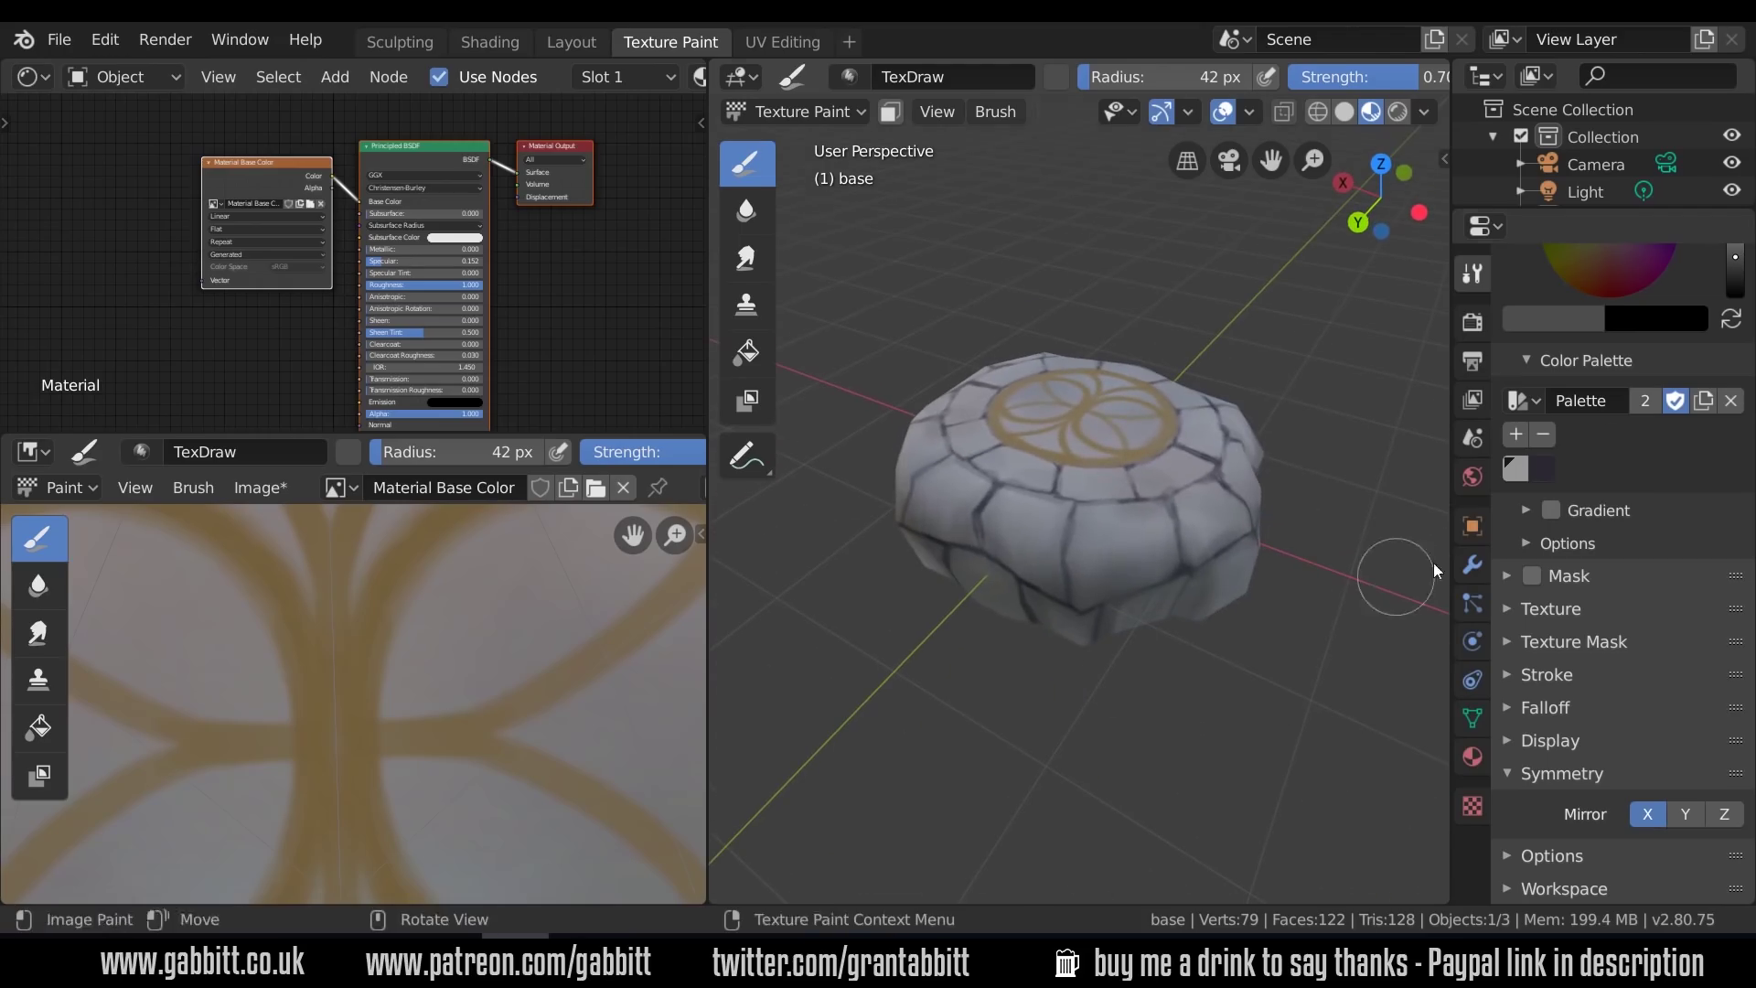
# Choose a slightly greenish light grey and brighten the stone's side blocks between the cracks
pyautogui.scroll(5, 1596, 530)
pyautogui.click(1735, 431)
pyautogui.click(1603, 432)
pyautogui.scroll(1, 1237, 534)
pyautogui.moveTo(1237, 534)
pyautogui.mouseDown(button='middle')
pyautogui.moveTo(1233, 554)
pyautogui.moveTo(1226, 534)
pyautogui.mouseUp(button='middle')
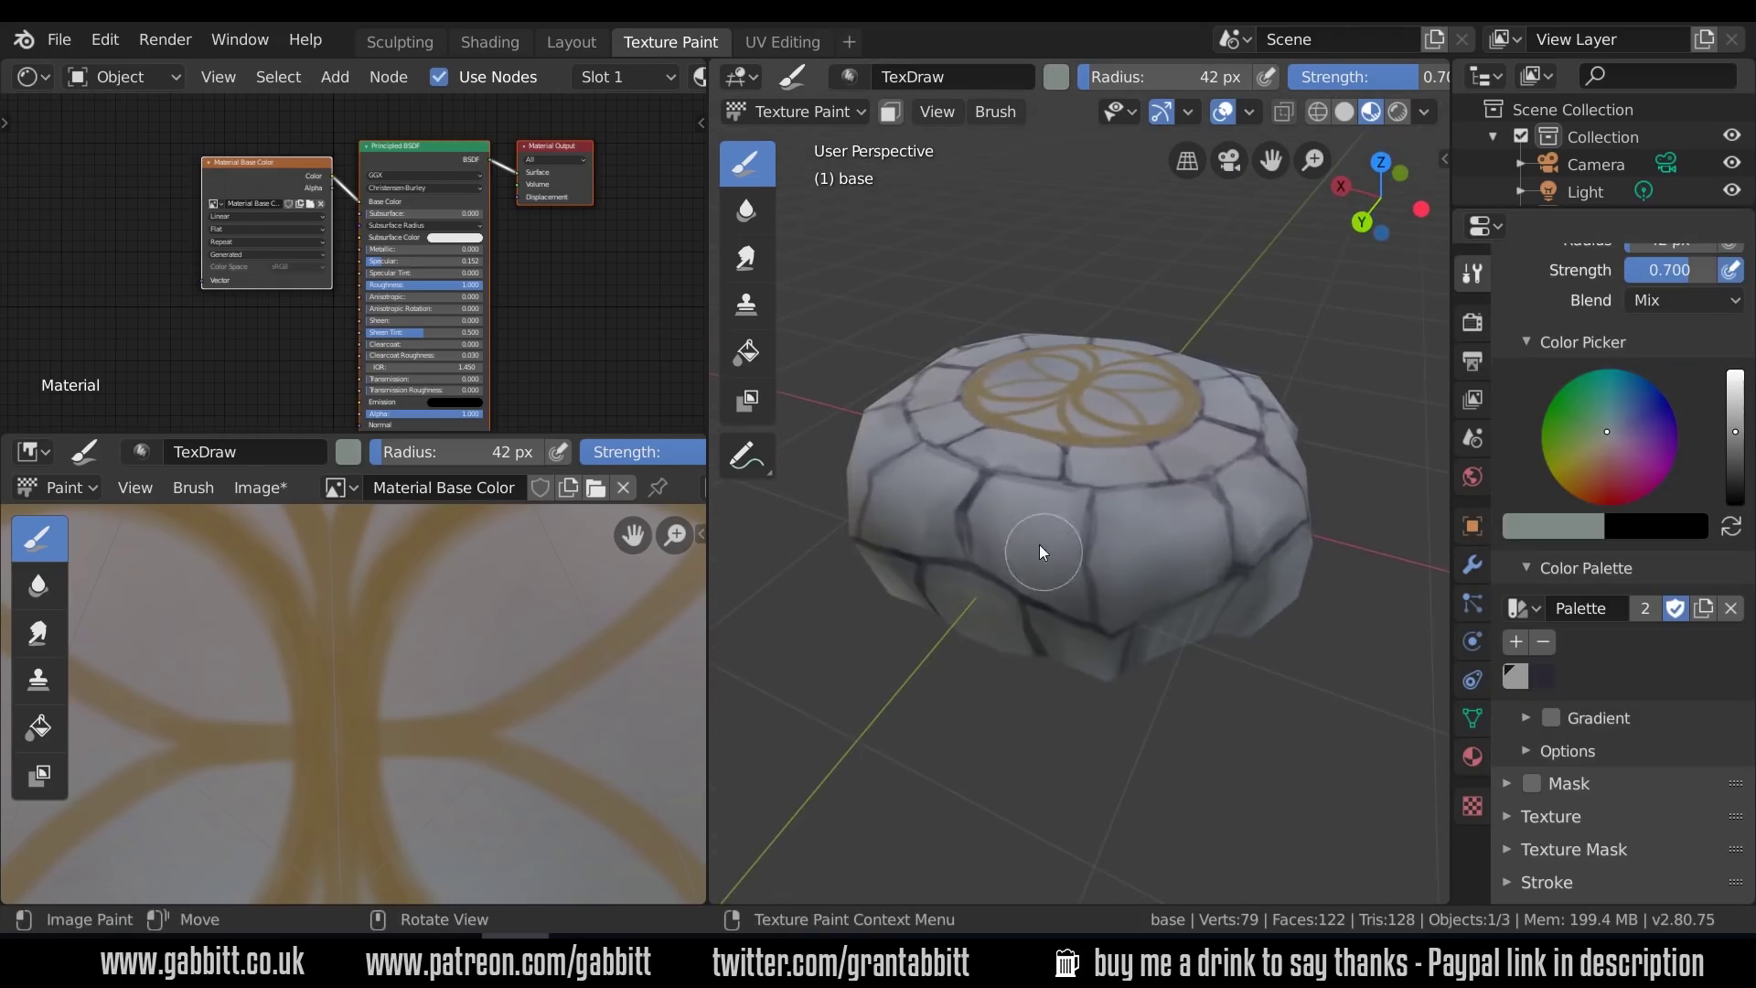
pyautogui.moveTo(1040, 546); pyautogui.dragTo(1096, 569, button='middle')
pyautogui.click(1736, 419)
pyautogui.click(1736, 402)
pyautogui.moveTo(1013, 640)
pyautogui.mouseDown(button='middle')
pyautogui.moveTo(1012, 613)
pyautogui.moveTo(1096, 528)
pyautogui.moveTo(1086, 585)
pyautogui.moveTo(1233, 622)
pyautogui.moveTo(1023, 536)
pyautogui.moveTo(1210, 575)
pyautogui.moveTo(1230, 640)
pyautogui.mouseUp(button='middle')
# Lower the brush colour's brightness to near black and shade the stone's lower sides and bottom rim
pyautogui.click(1735, 479)
pyautogui.moveTo(1144, 713); pyautogui.dragTo(1131, 645, button='middle')
pyautogui.moveTo(1129, 645)
pyautogui.mouseDown()
pyautogui.moveTo(1183, 679)
pyautogui.moveTo(992, 618)
pyautogui.mouseUp()
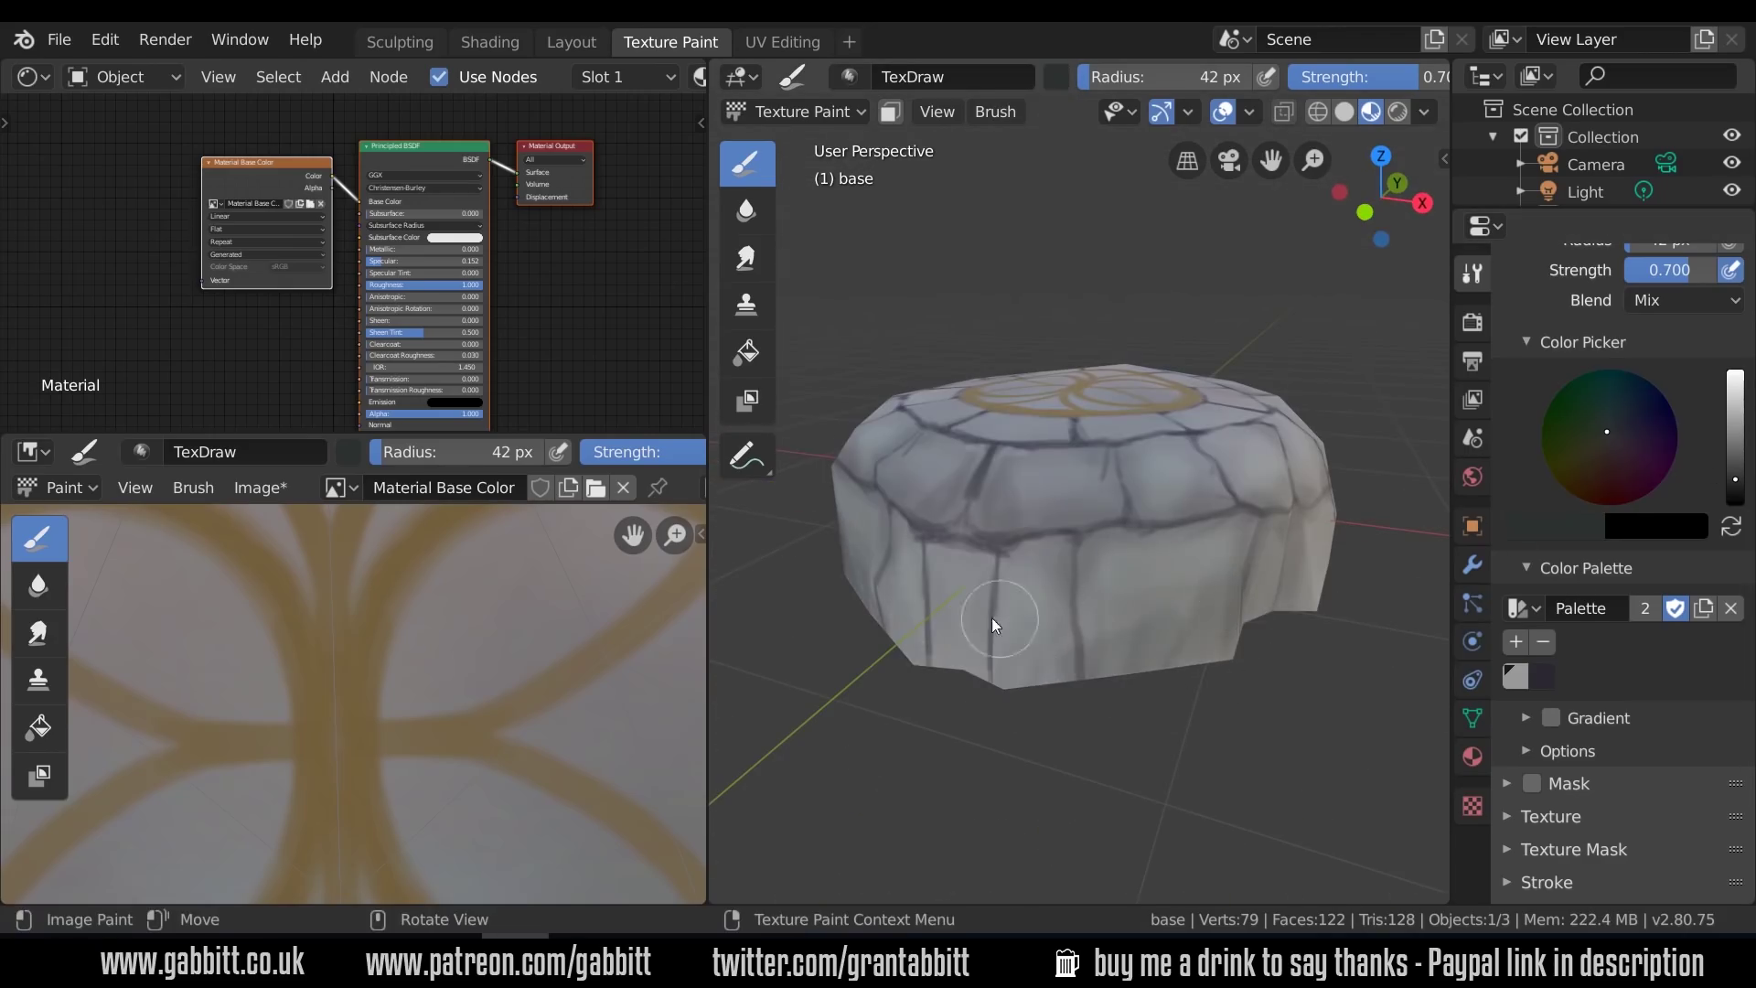
pyautogui.moveTo(1134, 688)
pyautogui.mouseDown(button='middle')
pyautogui.moveTo(994, 712)
pyautogui.moveTo(1199, 698)
pyautogui.moveTo(1032, 654)
pyautogui.moveTo(1015, 619)
pyautogui.moveTo(1053, 677)
pyautogui.moveTo(1221, 603)
pyautogui.moveTo(1282, 720)
pyautogui.moveTo(1067, 616)
pyautogui.moveTo(1105, 649)
pyautogui.mouseUp(button='middle')
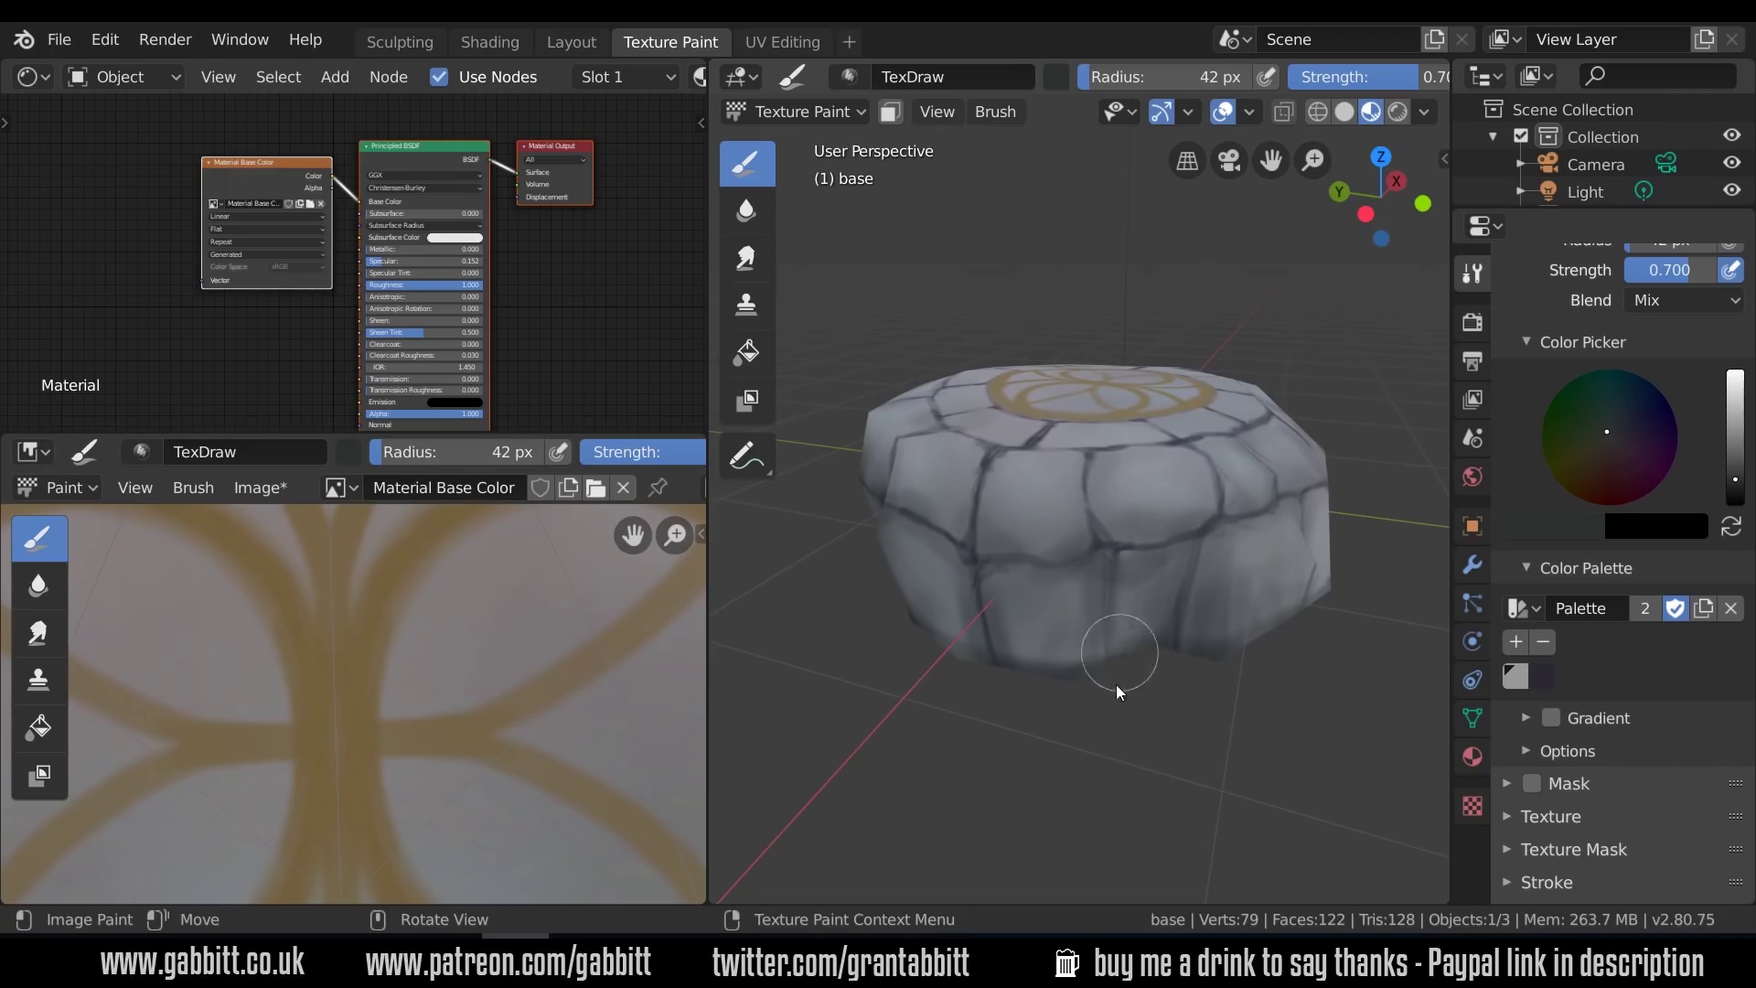
pyautogui.moveTo(1199, 580)
pyautogui.mouseDown(button='middle')
pyautogui.moveTo(1056, 601)
pyautogui.moveTo(1043, 626)
pyautogui.moveTo(1098, 552)
pyautogui.mouseUp(button='middle')
pyautogui.moveTo(1029, 691); pyautogui.dragTo(984, 496, button='middle')
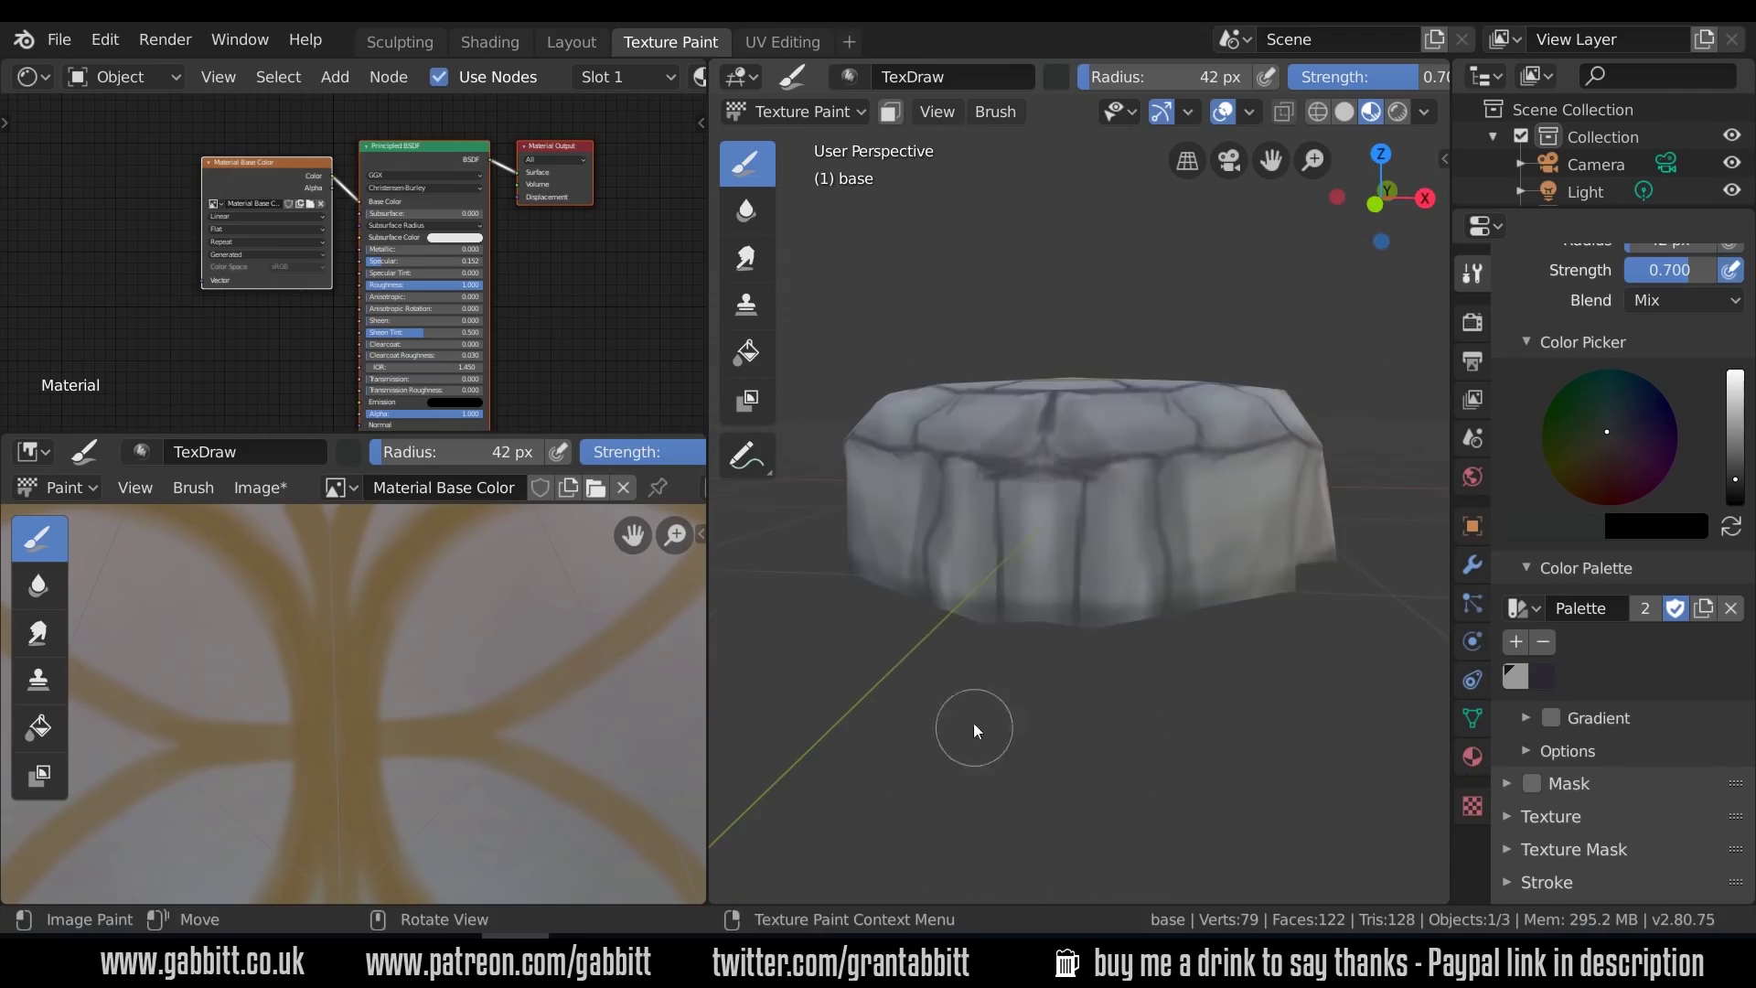
# Brighten the brush colour and add soft pinkish and pale cream tints to the stone's blocks
pyautogui.moveTo(976, 726)
pyautogui.mouseDown(button='middle')
pyautogui.moveTo(1122, 529)
pyautogui.moveTo(1321, 640)
pyautogui.moveTo(1173, 557)
pyautogui.moveTo(947, 507)
pyautogui.moveTo(984, 546)
pyautogui.moveTo(909, 447)
pyautogui.moveTo(1207, 419)
pyautogui.moveTo(1199, 377)
pyautogui.mouseUp(button='middle')
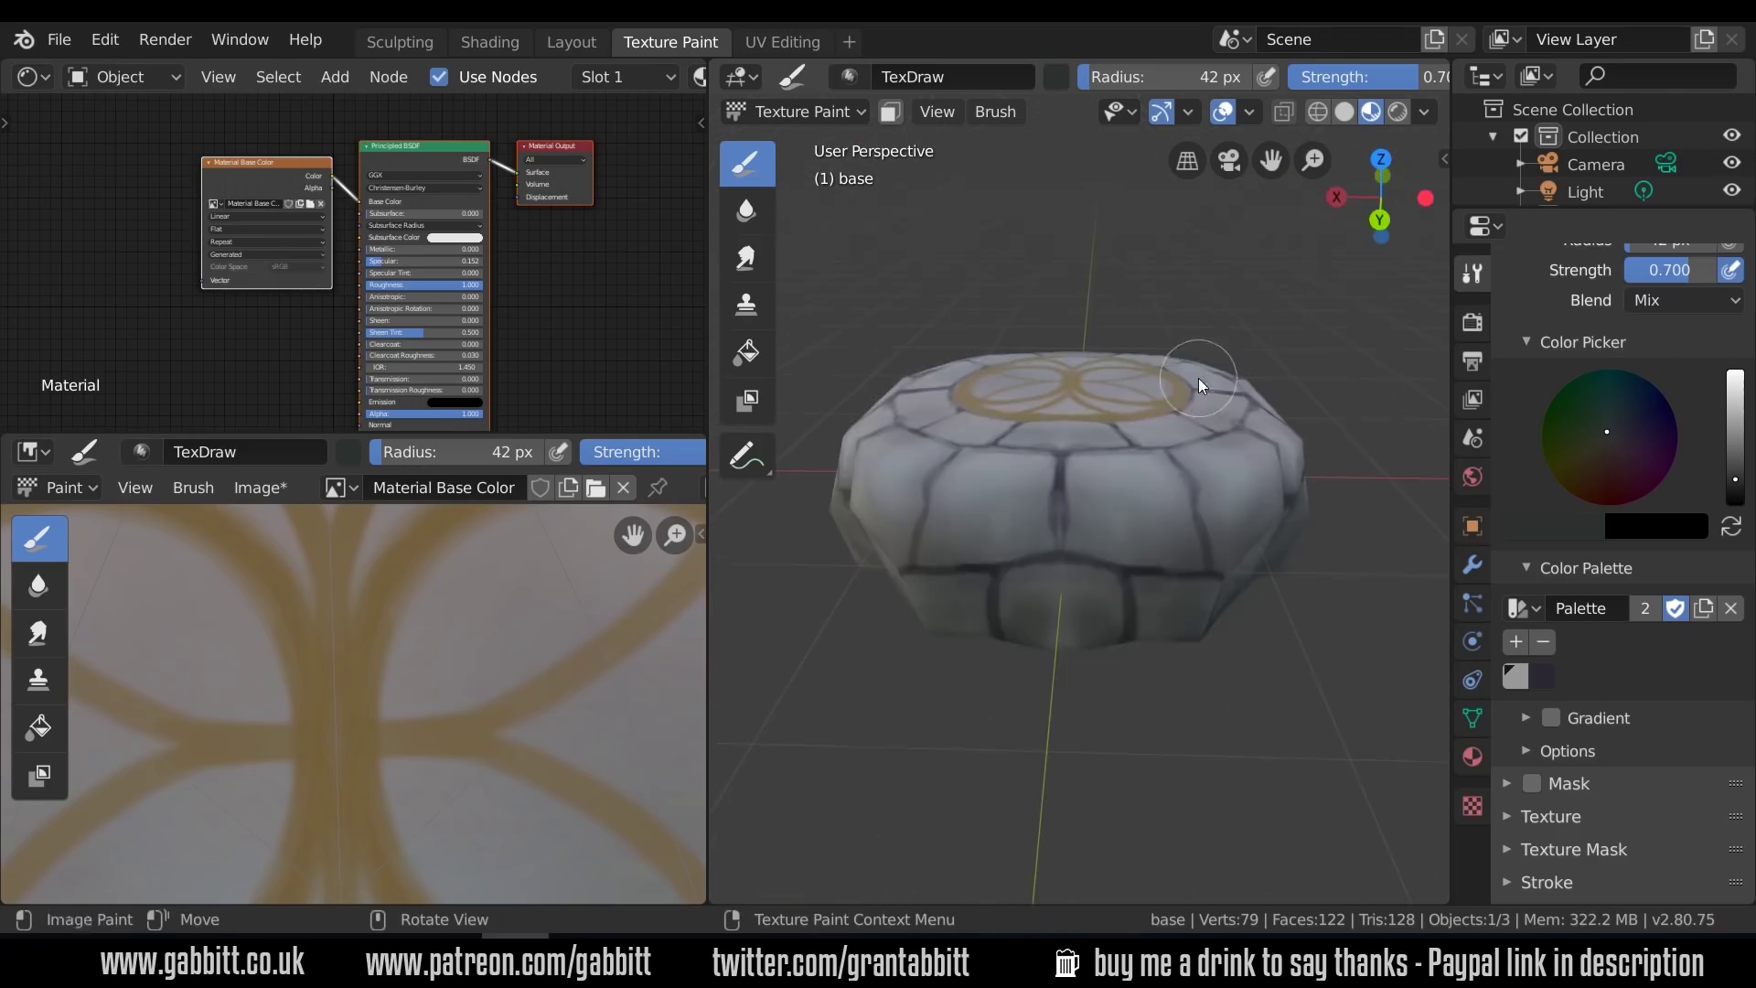
pyautogui.click(1735, 423)
pyautogui.moveTo(1152, 517); pyautogui.dragTo(1226, 572, button='middle')
pyautogui.click(1736, 408)
pyautogui.click(1599, 465)
pyautogui.moveTo(1089, 549)
pyautogui.mouseDown(button='middle')
pyautogui.moveTo(1076, 602)
pyautogui.moveTo(1433, 599)
pyautogui.mouseUp(button='middle')
pyautogui.click(1602, 436)
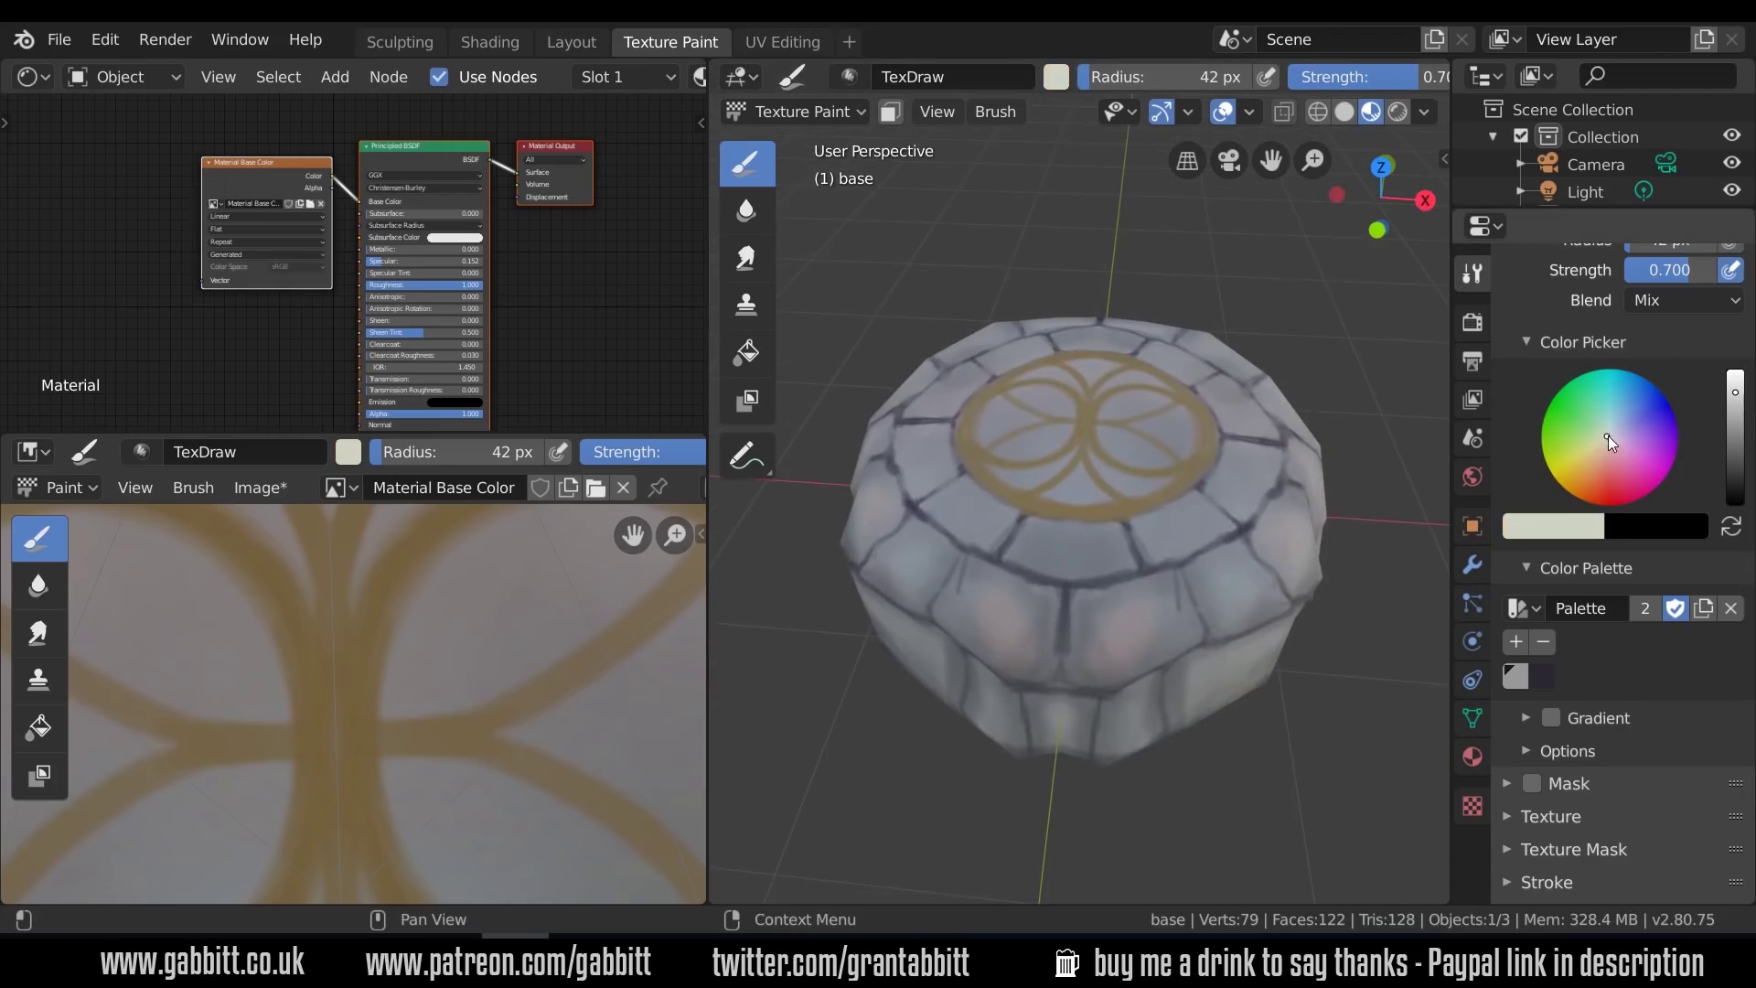
pyautogui.moveTo(1125, 631)
pyautogui.mouseDown(button='middle')
pyautogui.moveTo(1087, 655)
pyautogui.moveTo(1029, 528)
pyautogui.moveTo(982, 606)
pyautogui.moveTo(1183, 426)
pyautogui.moveTo(1163, 553)
pyautogui.moveTo(1122, 538)
pyautogui.moveTo(1050, 588)
pyautogui.mouseUp(button='middle')
# Lower the brush colour to near black and shade the crack under the upper blocks with a 15 to 16 px radius
pyautogui.click(1735, 499)
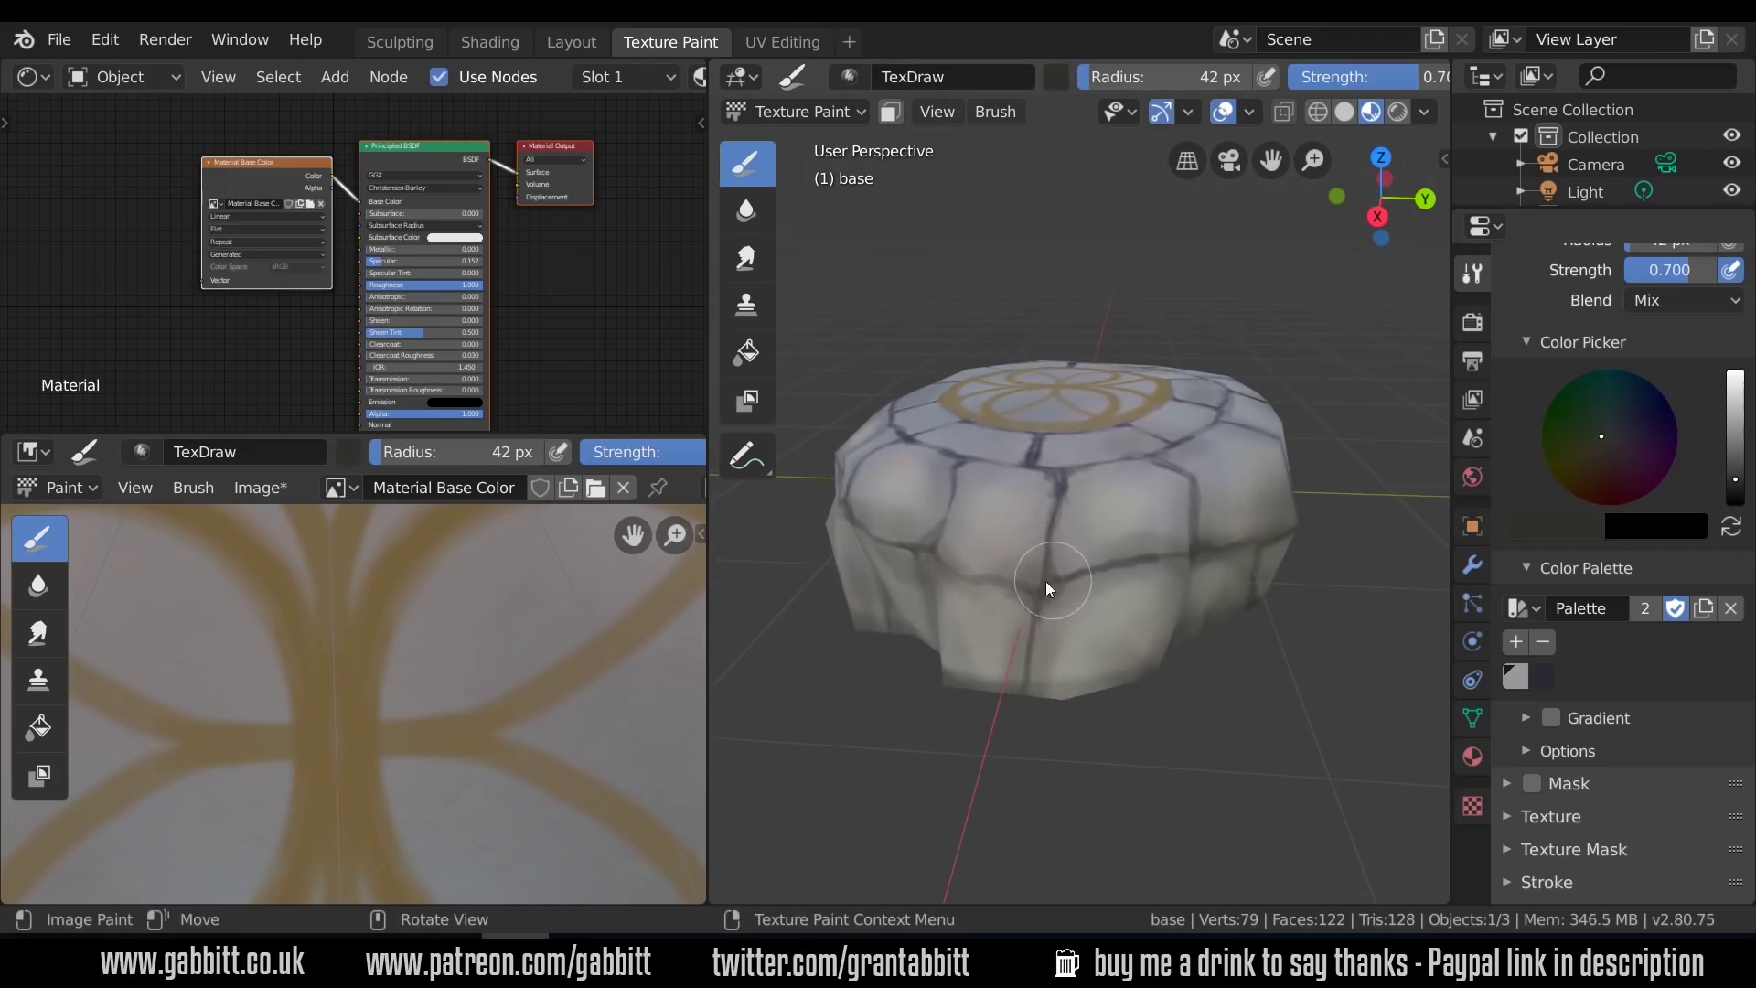
pyautogui.press('f')
pyautogui.click(1012, 582)
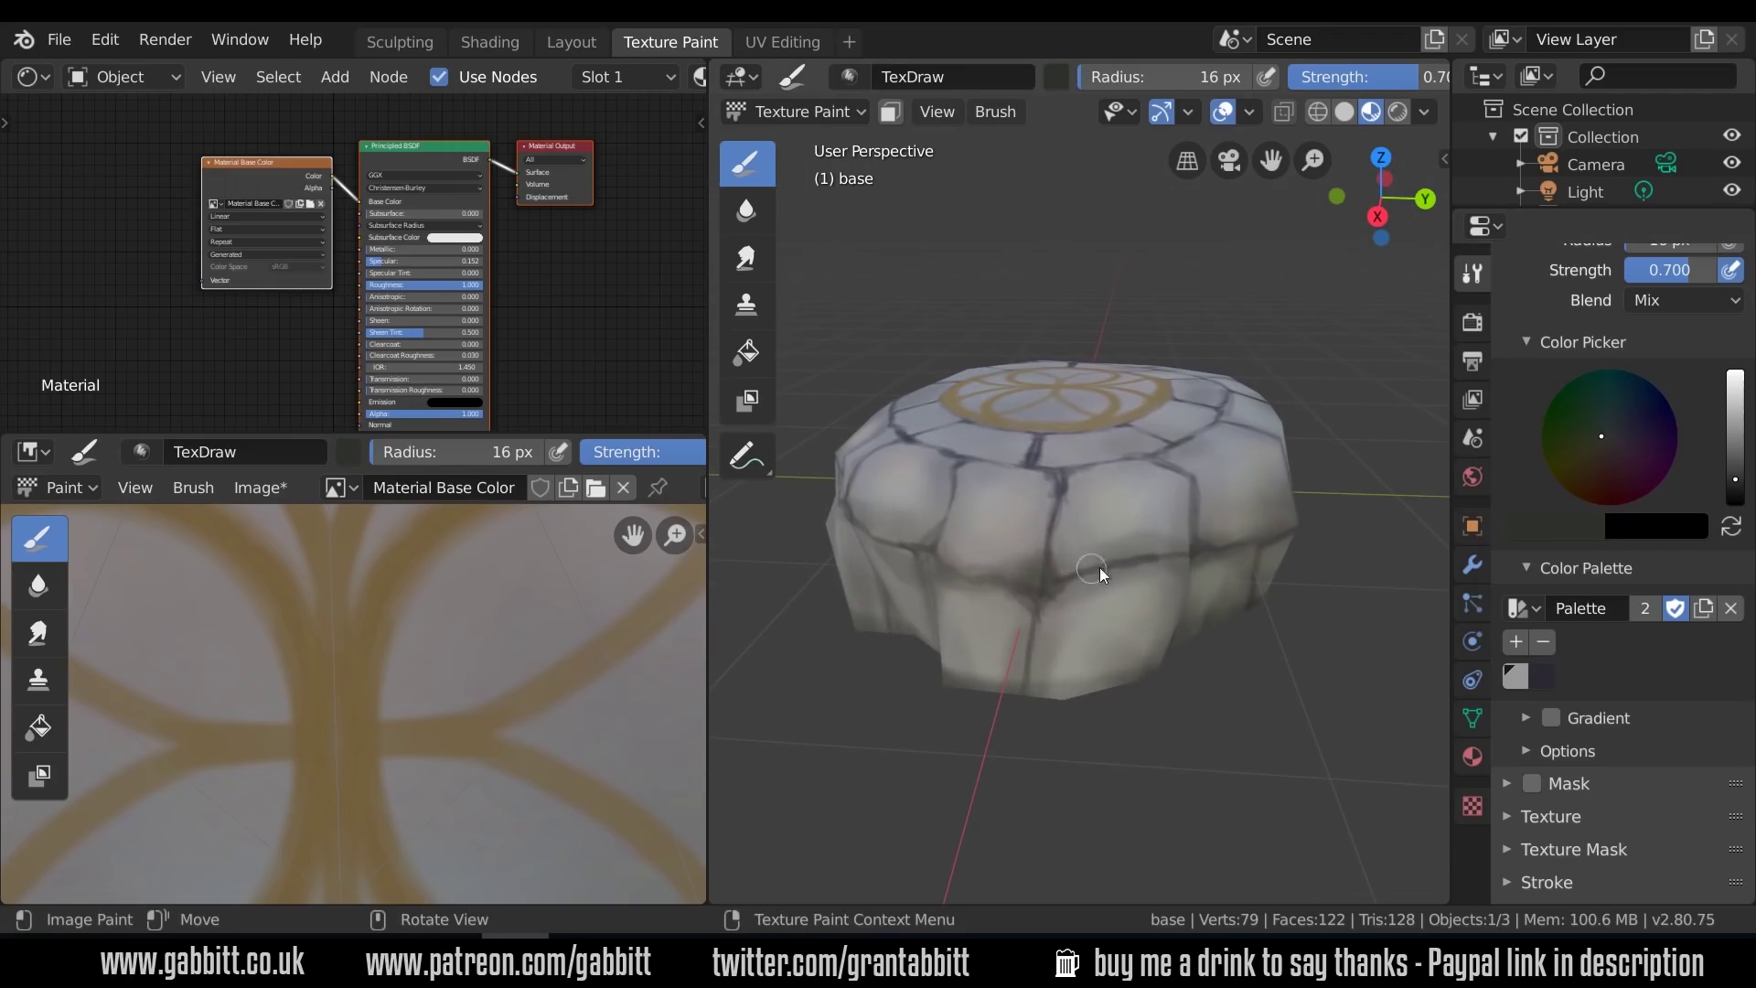
pyautogui.moveTo(1122, 611)
pyautogui.mouseDown(button='middle')
pyautogui.moveTo(1183, 582)
pyautogui.moveTo(1081, 569)
pyautogui.moveTo(1190, 640)
pyautogui.moveTo(1251, 541)
pyautogui.moveTo(1174, 580)
pyautogui.moveTo(1042, 556)
pyautogui.mouseUp(button='middle')
pyautogui.press('f')
pyautogui.click(1169, 582)
# Set the brush blend to Multiply and darken the crack junction beneath the upper blocks with a smaller brush
pyautogui.scroll(3, 1646, 457)
pyautogui.click(1658, 470)
pyautogui.click(1427, 572)
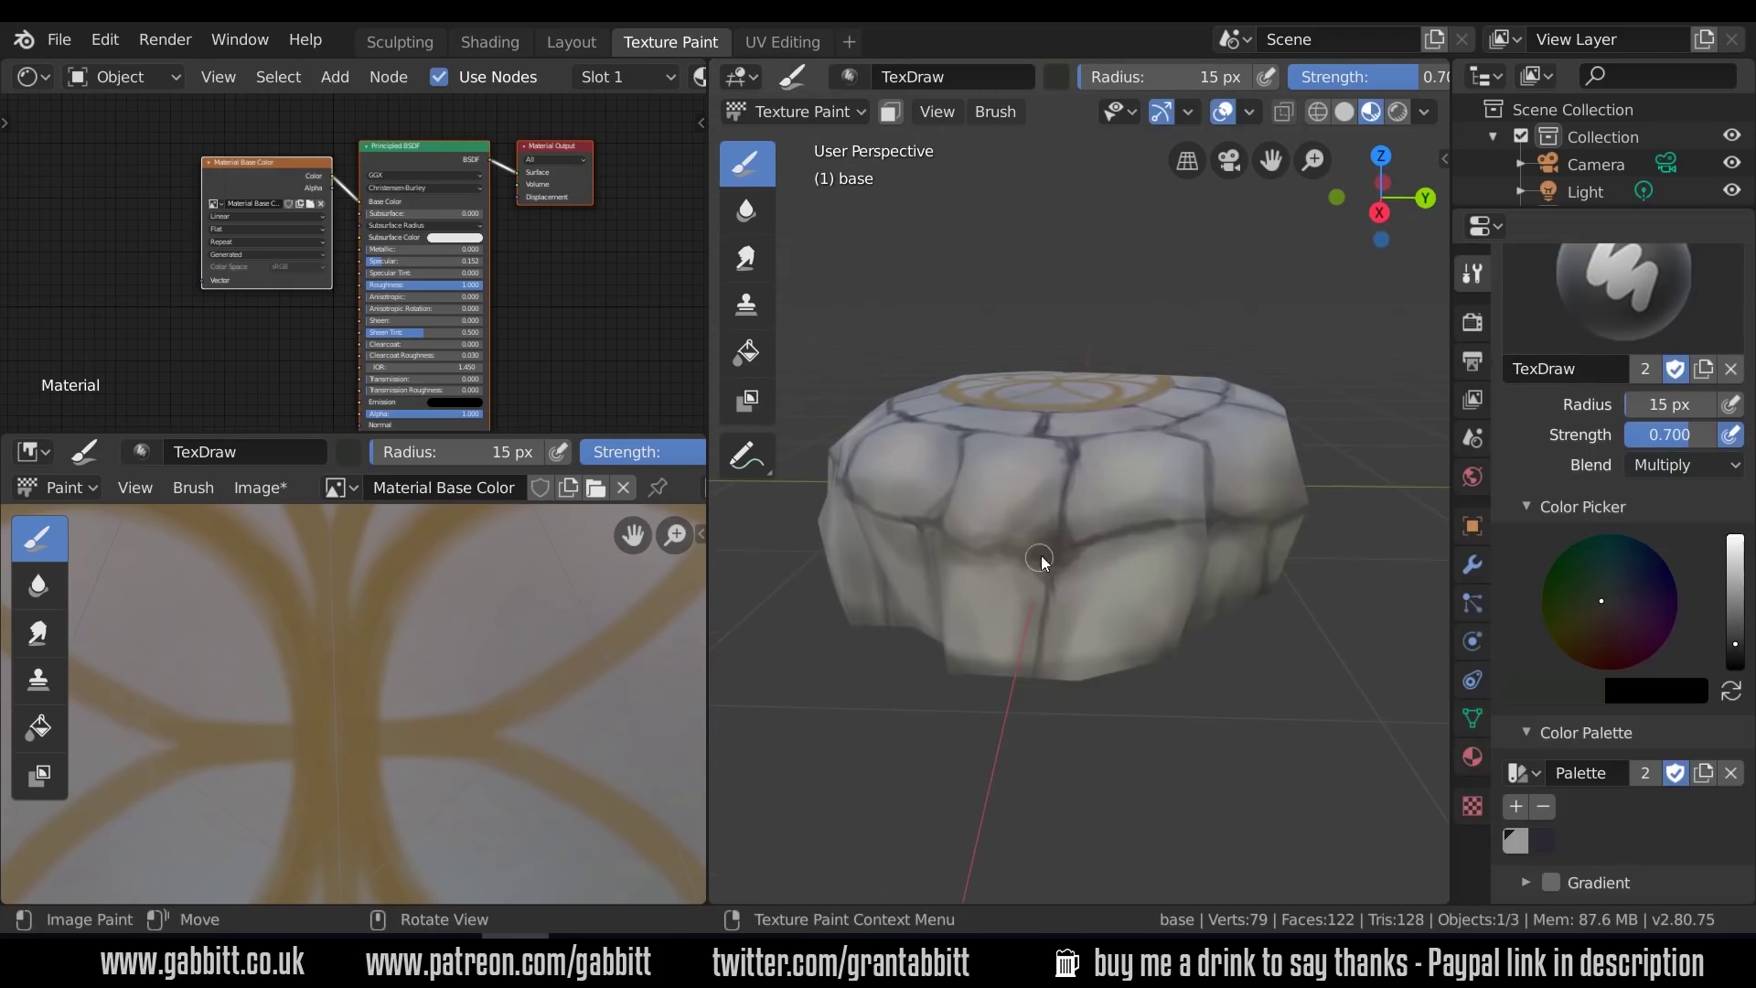
pyautogui.press('f')
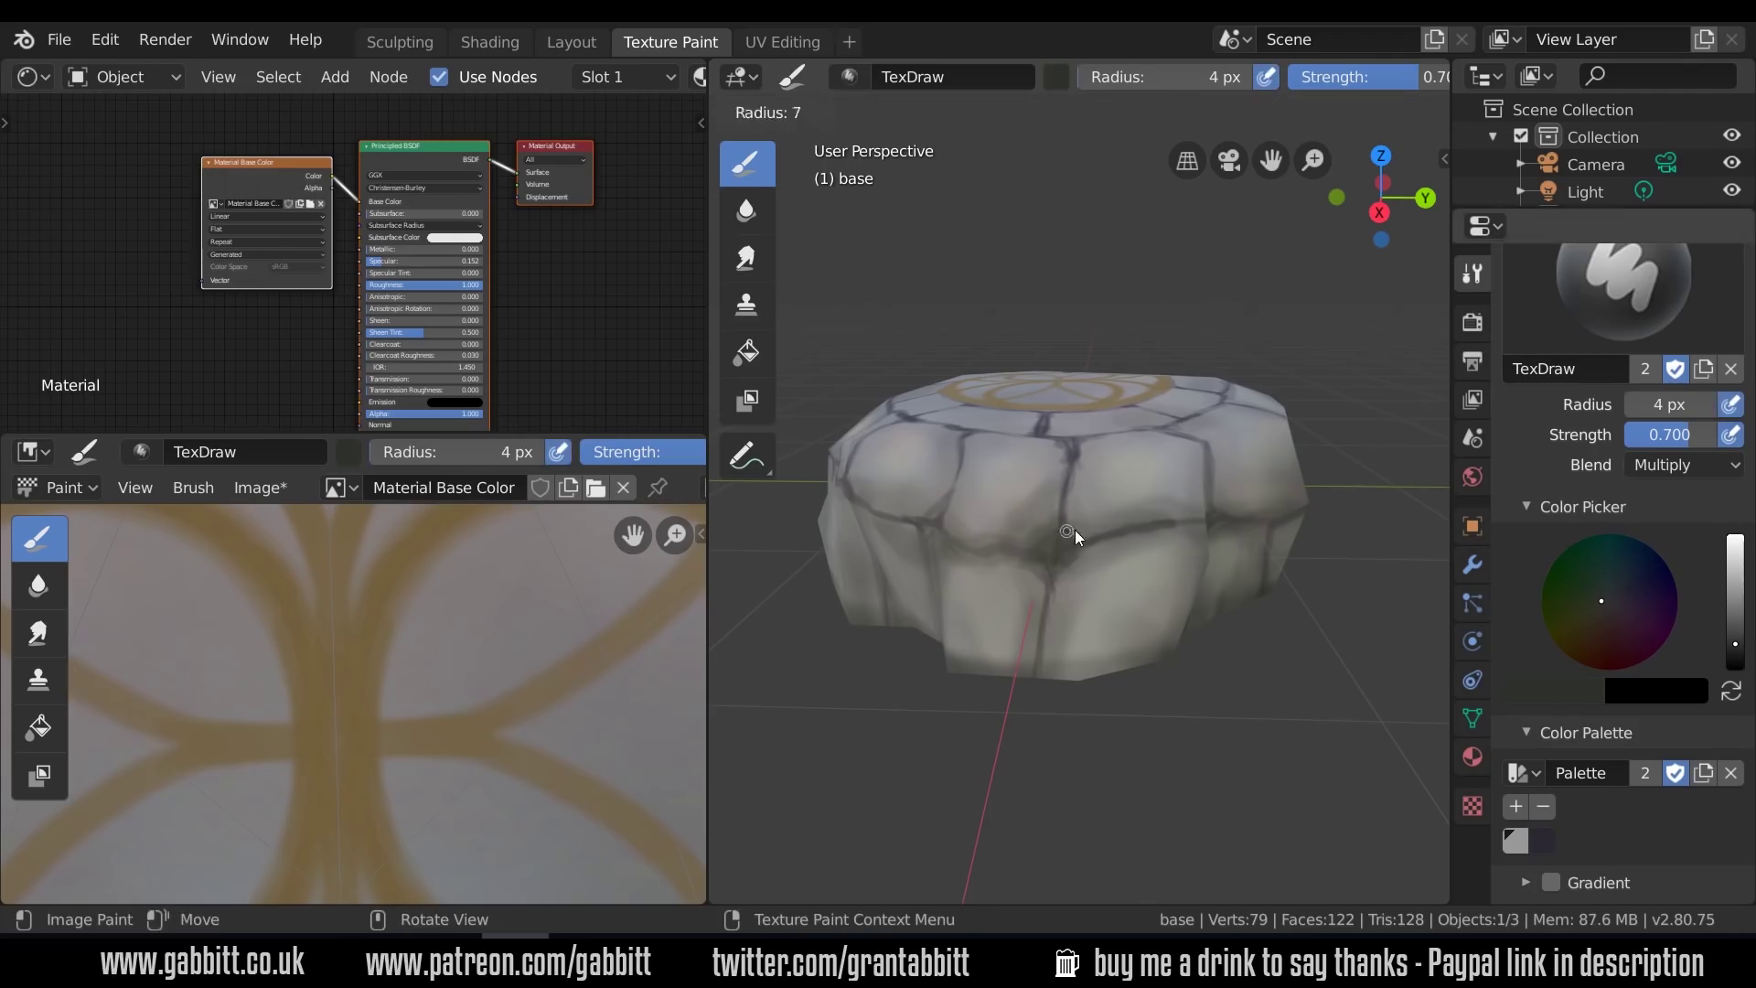
pyautogui.click(1052, 549)
pyautogui.moveTo(1052, 547); pyautogui.dragTo(977, 548)
# Reduce the brush strength to 0.321 and shade the cracks beneath the overhanging blocks around the stone with an 11 px radius
pyautogui.click(1638, 460)
pyautogui.moveTo(1665, 436); pyautogui.dragTo(1631, 436)
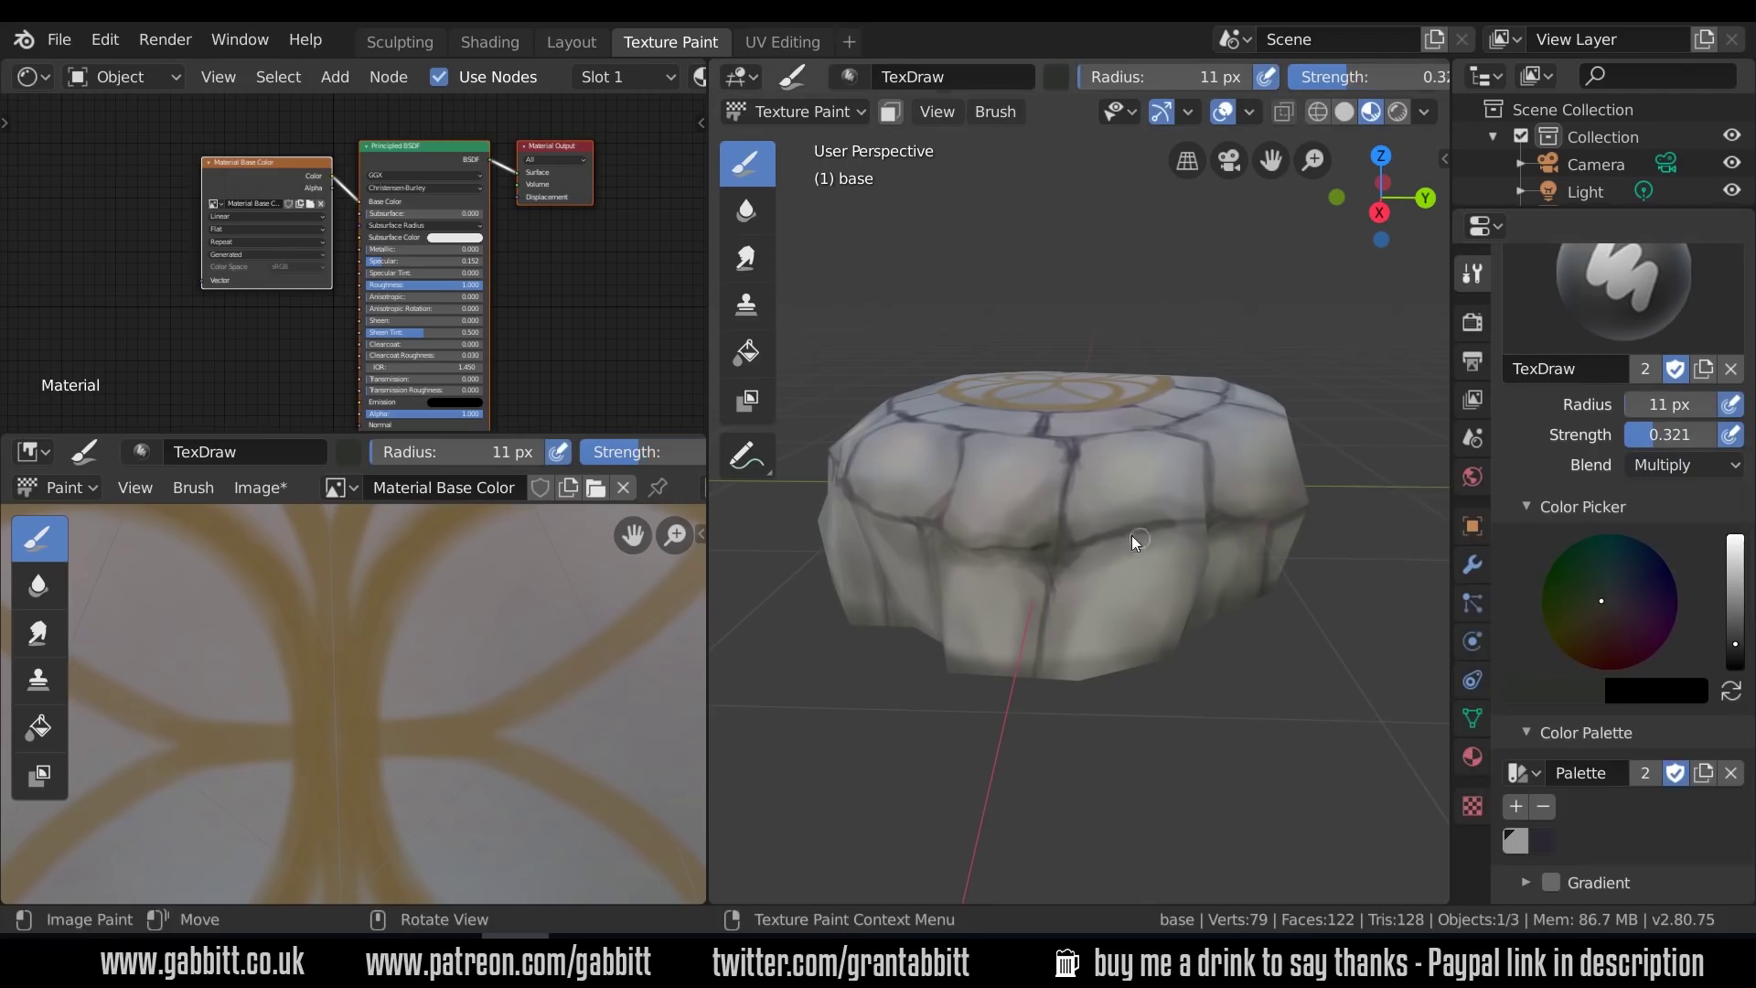
pyautogui.moveTo(1063, 527); pyautogui.dragTo(1188, 611, button='middle')
pyautogui.moveTo(1057, 588); pyautogui.dragTo(1075, 551, button='middle')
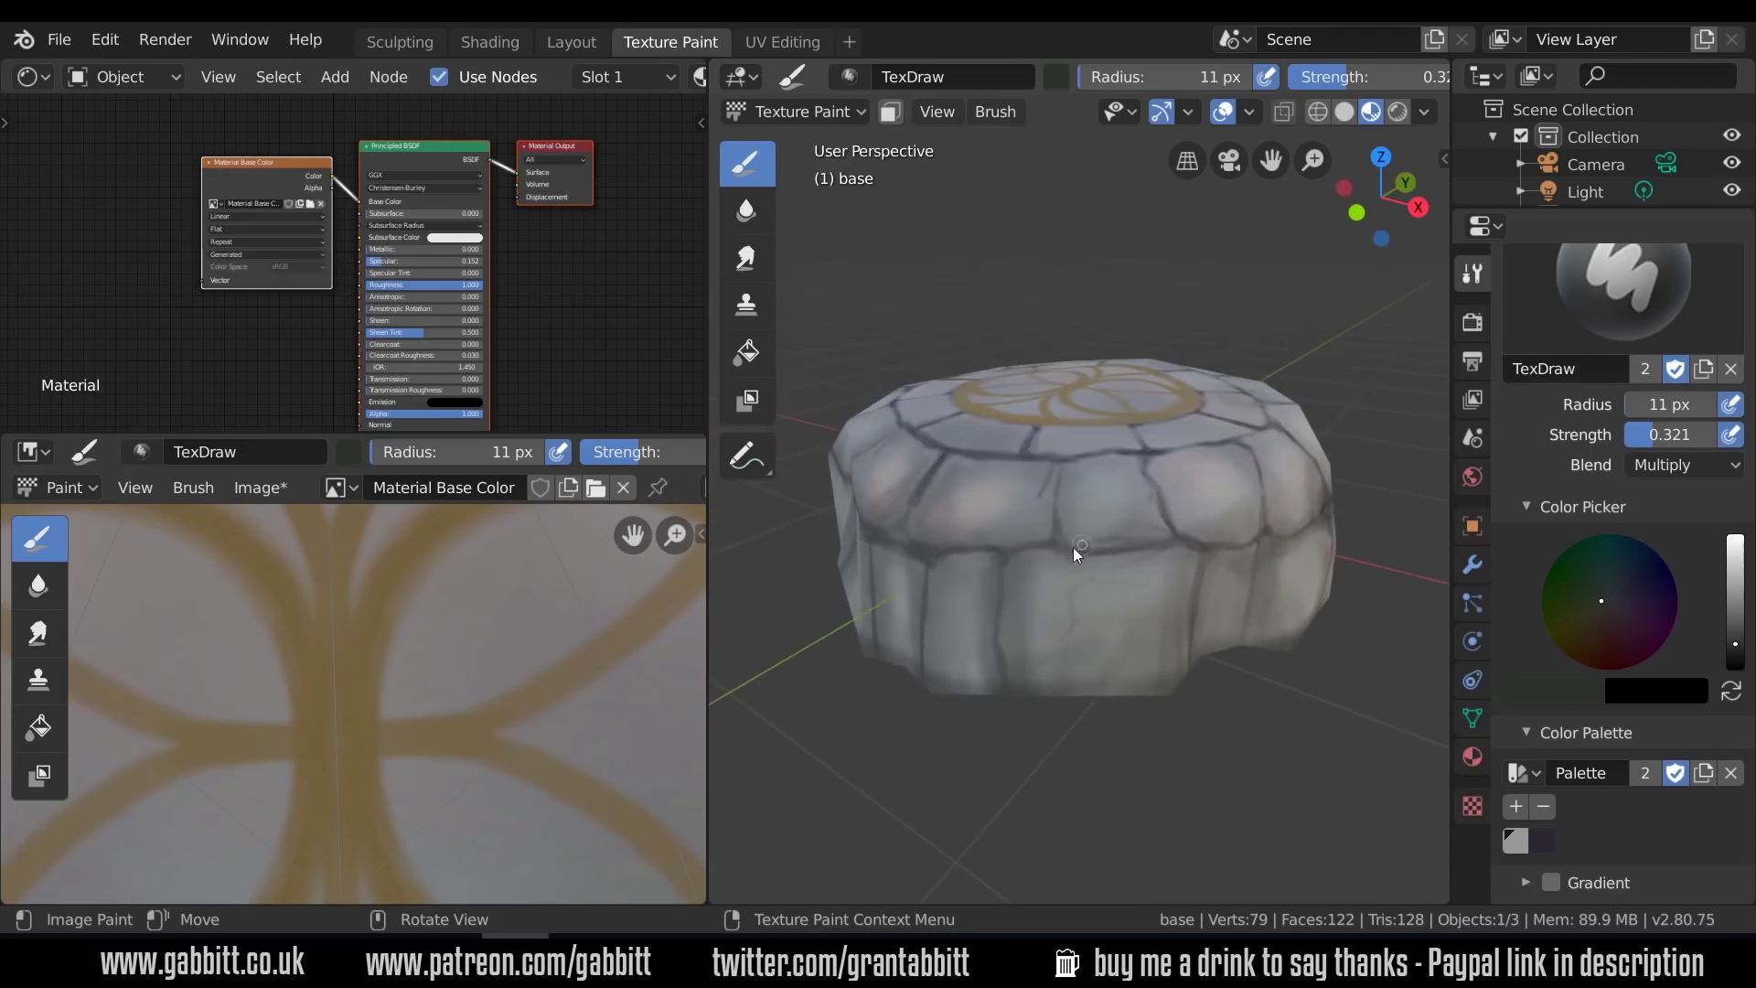
pyautogui.moveTo(968, 553); pyautogui.dragTo(1152, 536, button='middle')
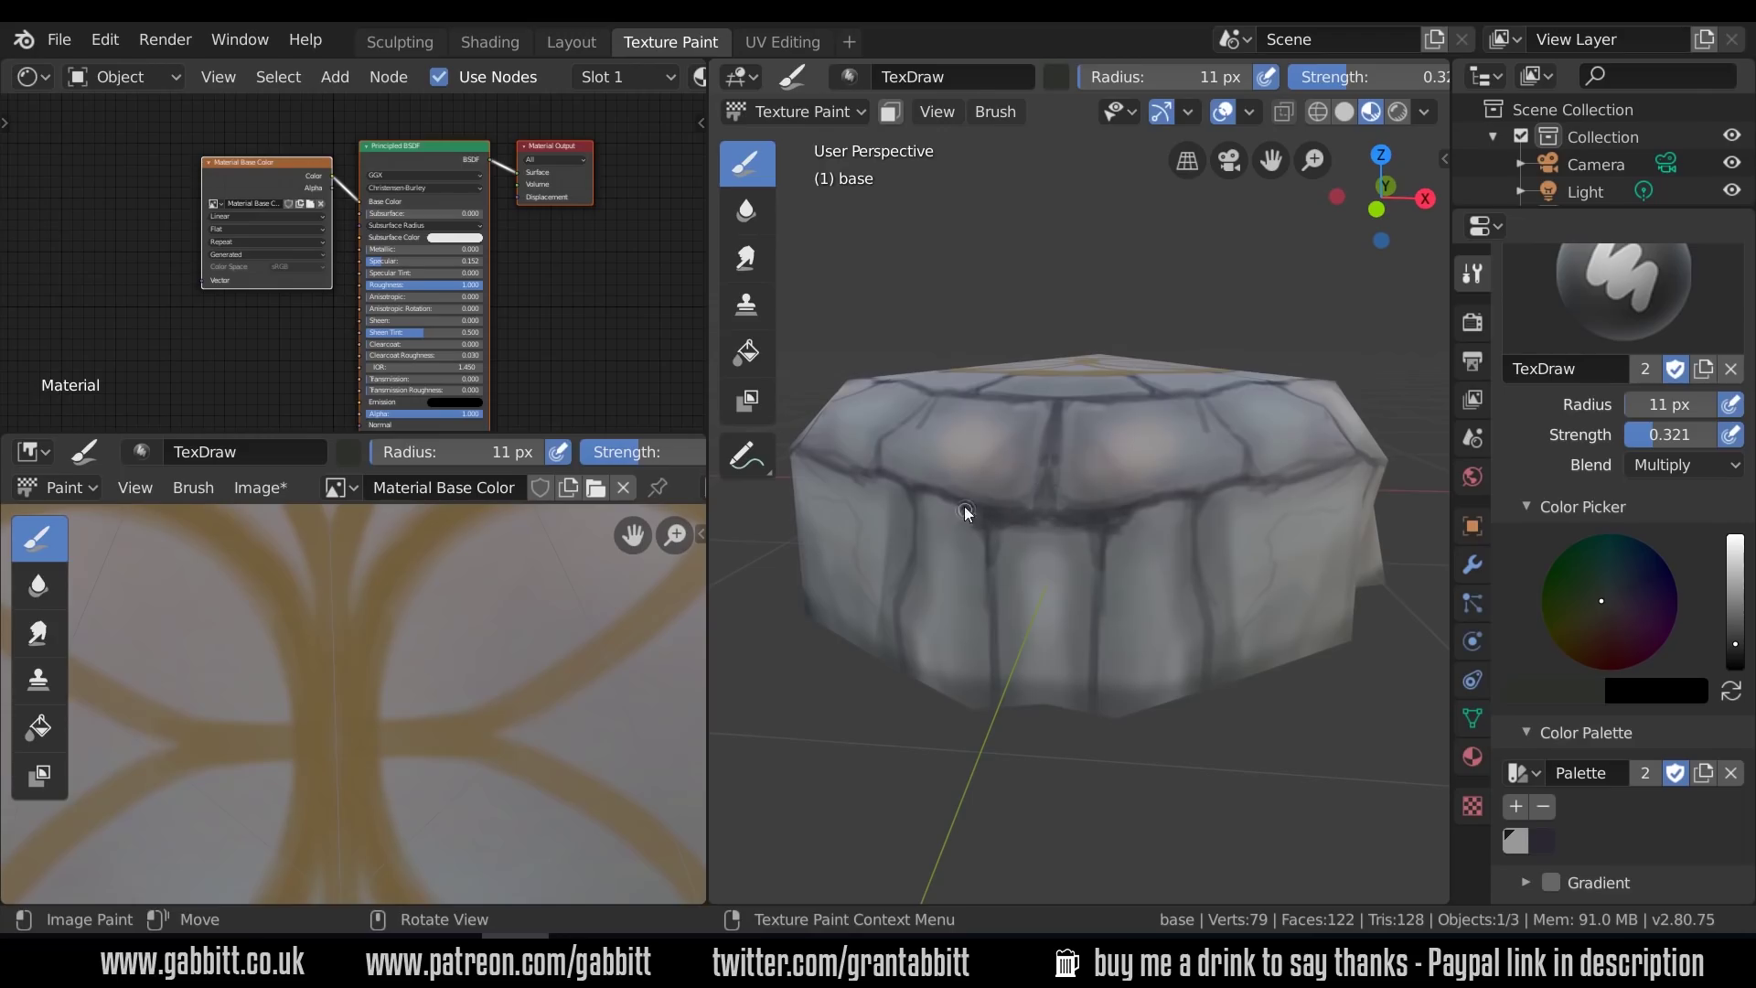
pyautogui.moveTo(1153, 545)
pyautogui.mouseDown(button='middle')
pyautogui.moveTo(1153, 572)
pyautogui.moveTo(1142, 538)
pyautogui.moveTo(1178, 588)
pyautogui.mouseUp(button='middle')
# Set the brush radius to 22 px and softly shade the cracks around the stone's sides and top ring
pyautogui.press('f')
pyautogui.click(1097, 531)
pyautogui.moveTo(1090, 503)
pyautogui.mouseDown(button='middle')
pyautogui.moveTo(1314, 664)
pyautogui.moveTo(1045, 544)
pyautogui.moveTo(942, 547)
pyautogui.moveTo(1027, 581)
pyautogui.moveTo(1018, 473)
pyautogui.moveTo(1052, 549)
pyautogui.mouseUp(button='middle')
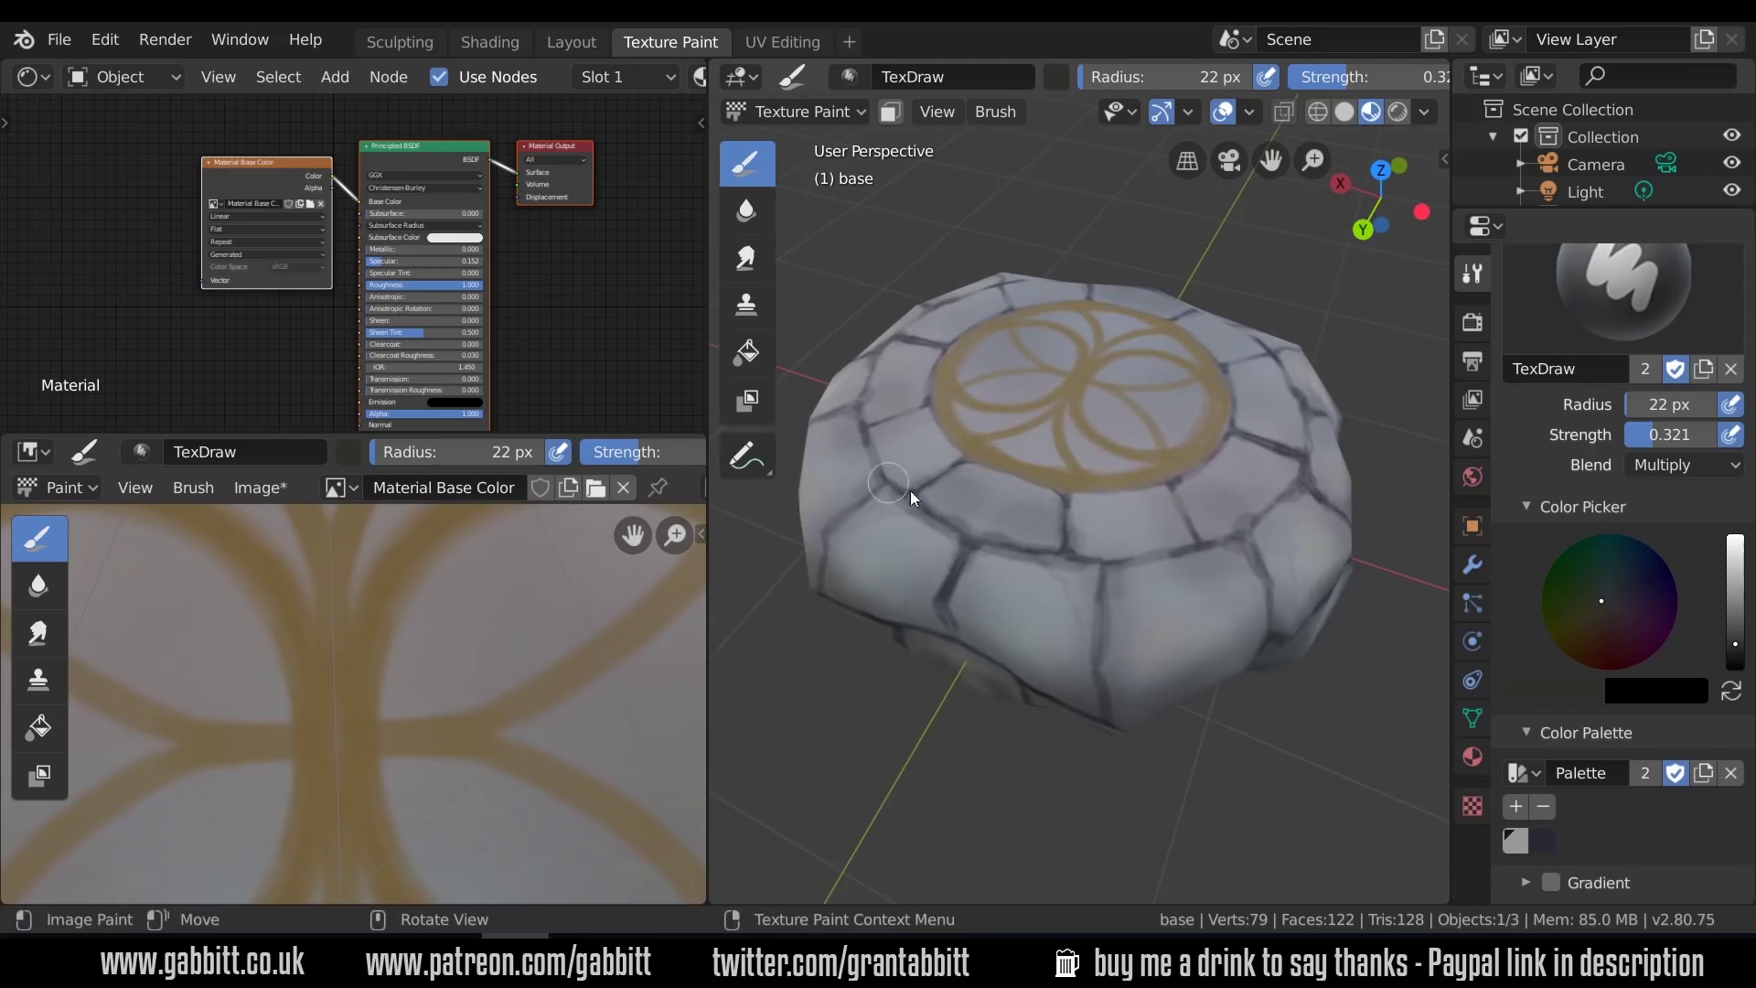
pyautogui.moveTo(910, 494); pyautogui.dragTo(913, 636, button='middle')
pyautogui.moveTo(885, 519); pyautogui.dragTo(1427, 514, button='middle')
# Switch the blend to Screen, choose a light greenish grey, and brighten the faces of the stone's blocks
pyautogui.click(1678, 467)
pyautogui.click(1447, 706)
pyautogui.moveTo(1736, 640); pyautogui.dragTo(1735, 578)
pyautogui.scroll(2, 1089, 574)
pyautogui.moveTo(1087, 574); pyautogui.dragTo(1112, 578, button='middle')
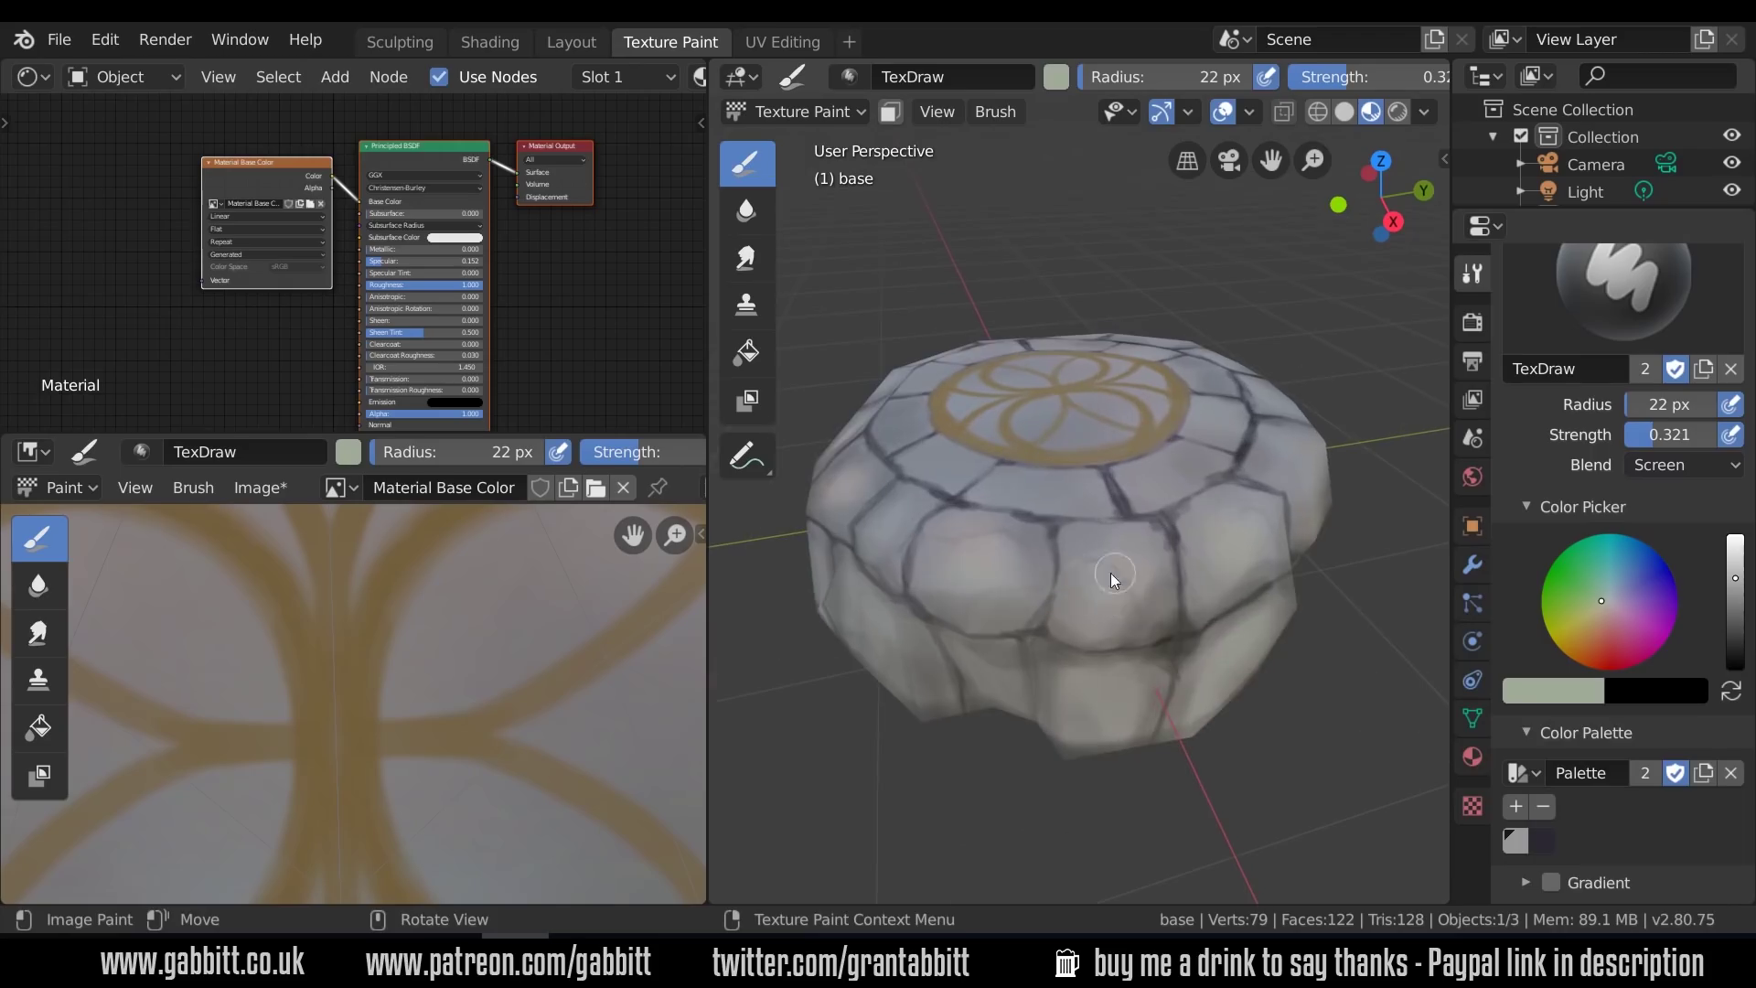
pyautogui.moveTo(1237, 540); pyautogui.dragTo(1288, 521, button='middle')
pyautogui.moveTo(1169, 592); pyautogui.dragTo(1230, 629, button='middle')
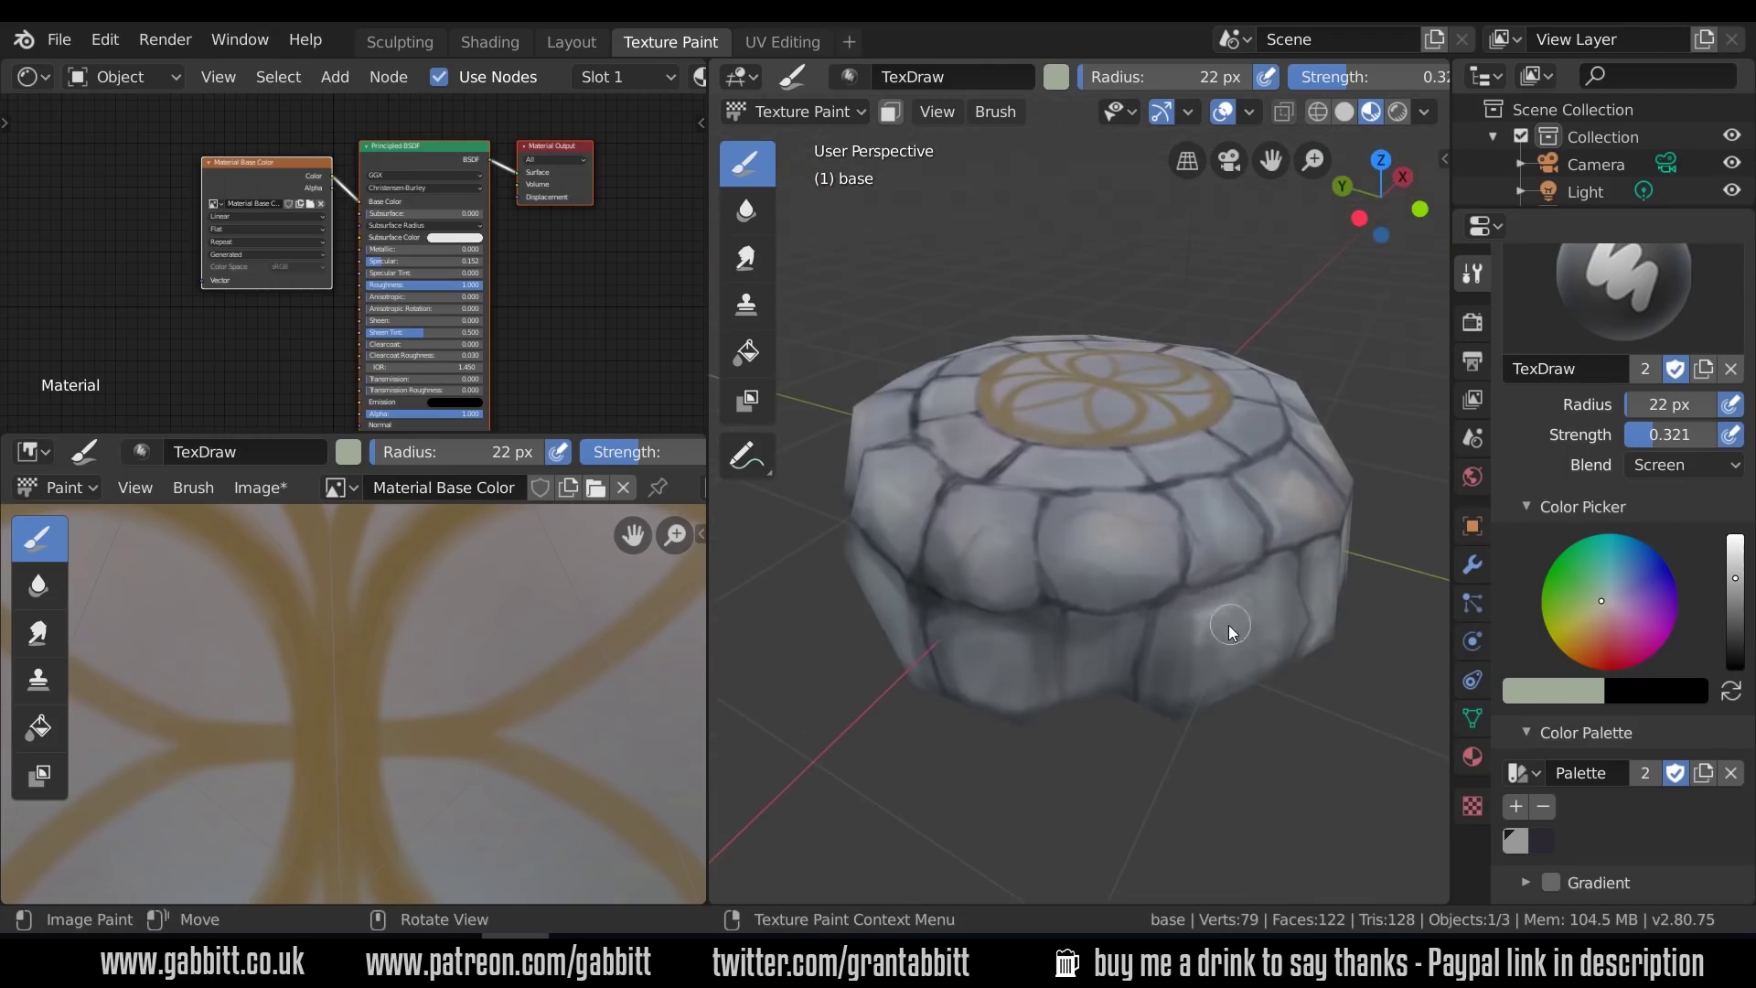
pyautogui.moveTo(1121, 560)
pyautogui.mouseDown(button='middle')
pyautogui.moveTo(1294, 521)
pyautogui.moveTo(1237, 611)
pyautogui.moveTo(1138, 574)
pyautogui.moveTo(1154, 627)
pyautogui.mouseUp(button='middle')
# Smear the painted highlights and shading on the blocks, enlarging the Smear radius to 70 px
pyautogui.scroll(3, 1135, 586)
pyautogui.press('3')
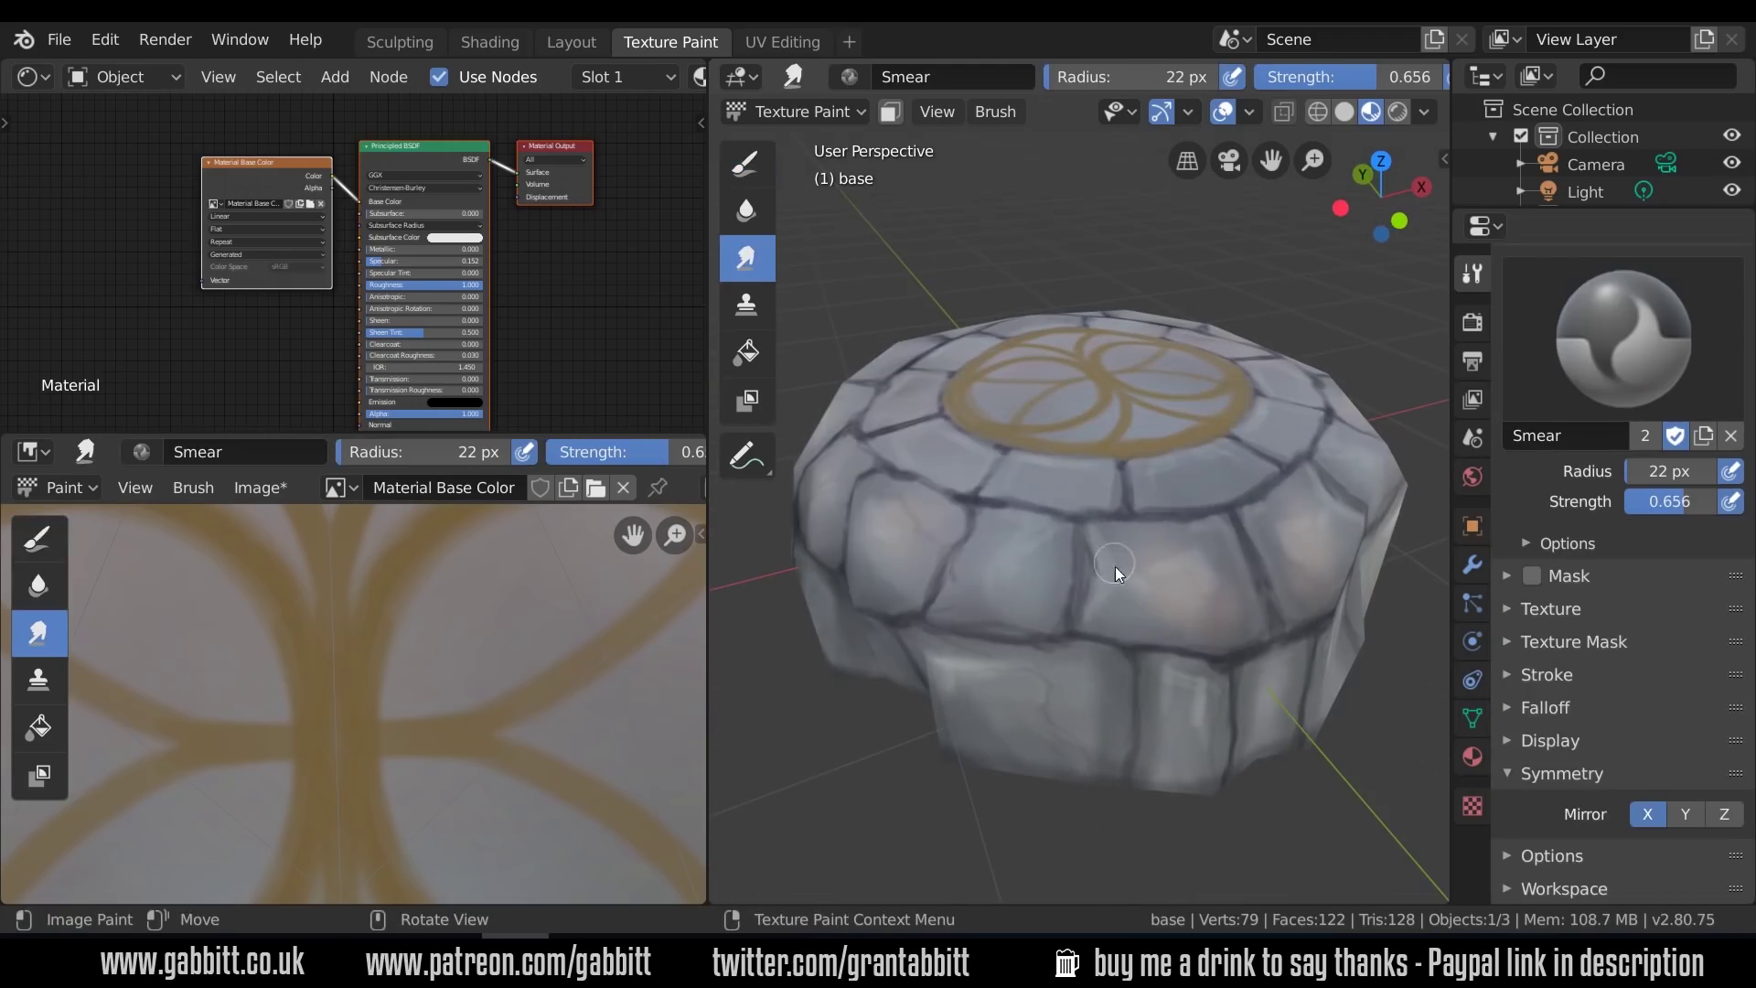
pyautogui.moveTo(1132, 562); pyautogui.dragTo(1178, 541, button='middle')
pyautogui.press('f')
pyautogui.click(1222, 541)
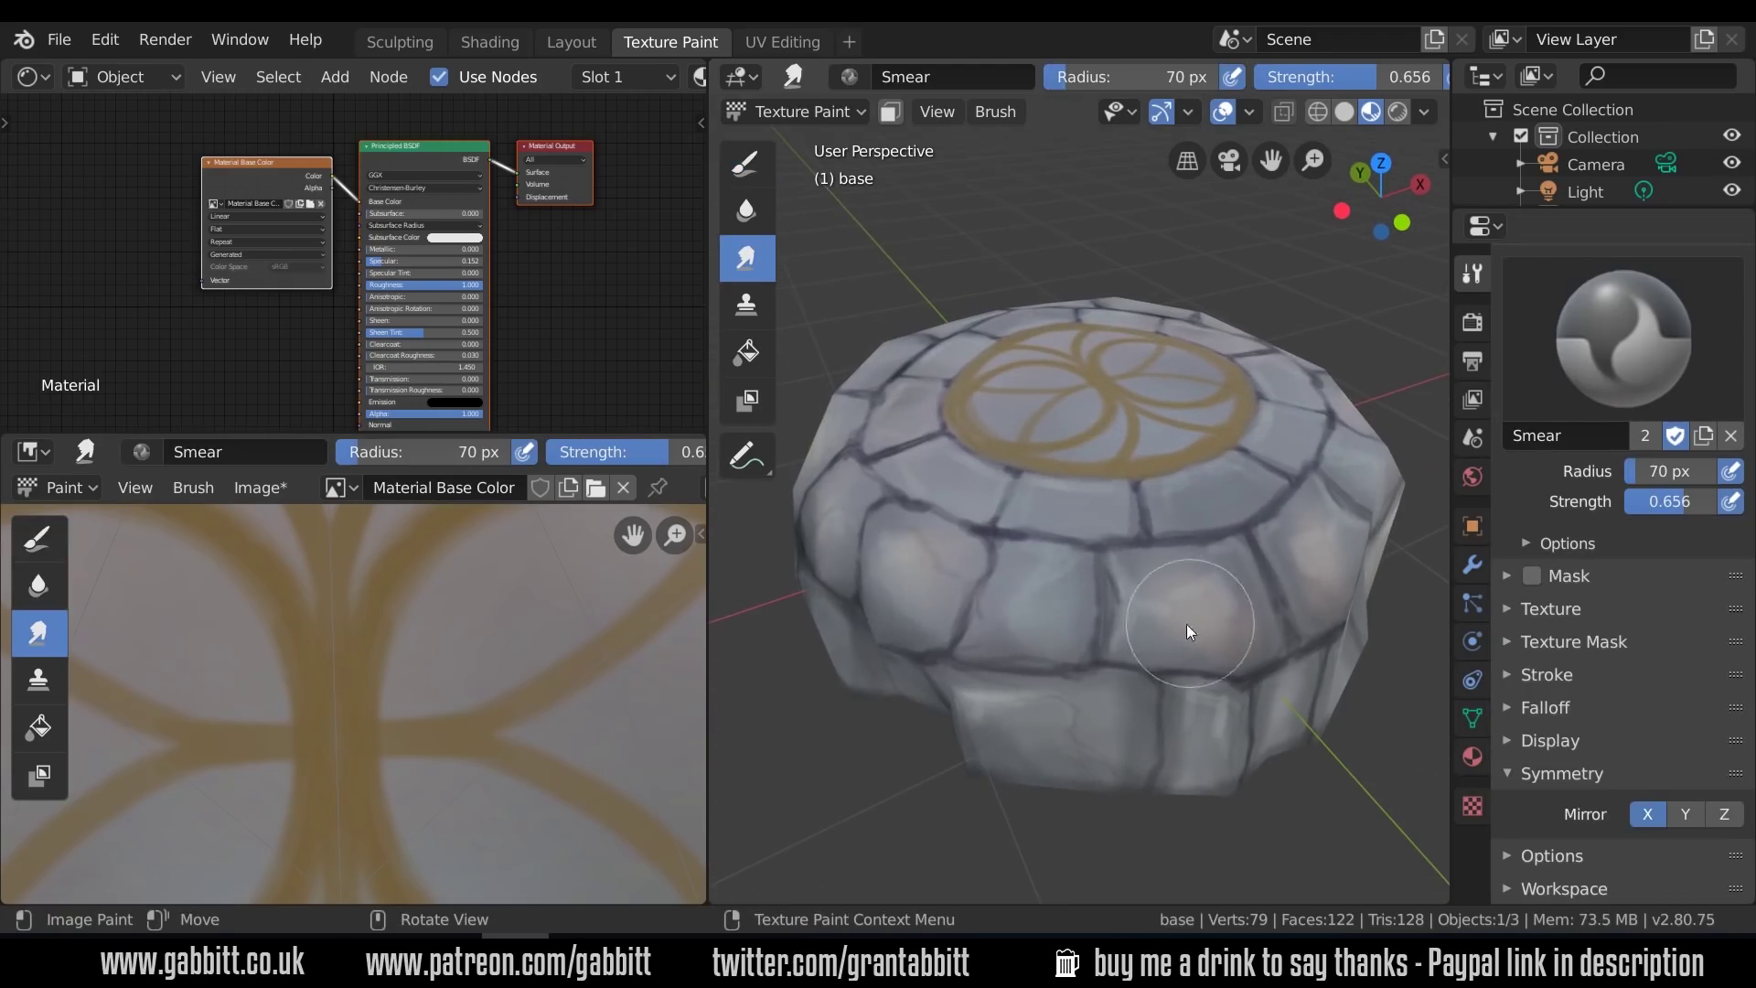
pyautogui.moveTo(1212, 654)
pyautogui.mouseDown(button='middle')
pyautogui.moveTo(1037, 601)
pyautogui.moveTo(1226, 657)
pyautogui.moveTo(1196, 670)
pyautogui.moveTo(1142, 639)
pyautogui.moveTo(1152, 584)
pyautogui.moveTo(1039, 521)
pyautogui.moveTo(1066, 595)
pyautogui.moveTo(1023, 535)
pyautogui.moveTo(1047, 589)
pyautogui.moveTo(1220, 614)
pyautogui.moveTo(1074, 489)
pyautogui.moveTo(1040, 513)
pyautogui.moveTo(1151, 619)
pyautogui.moveTo(1124, 622)
pyautogui.moveTo(1098, 602)
pyautogui.moveTo(1160, 573)
pyautogui.mouseUp(button='middle')
pyautogui.scroll(-4, 1129, 509)
# Return to the Draw brush with Multiply blend and a darker grey-green, and deepen the cracks around the large lower block, ending with a 26 px radius
pyautogui.press('1')
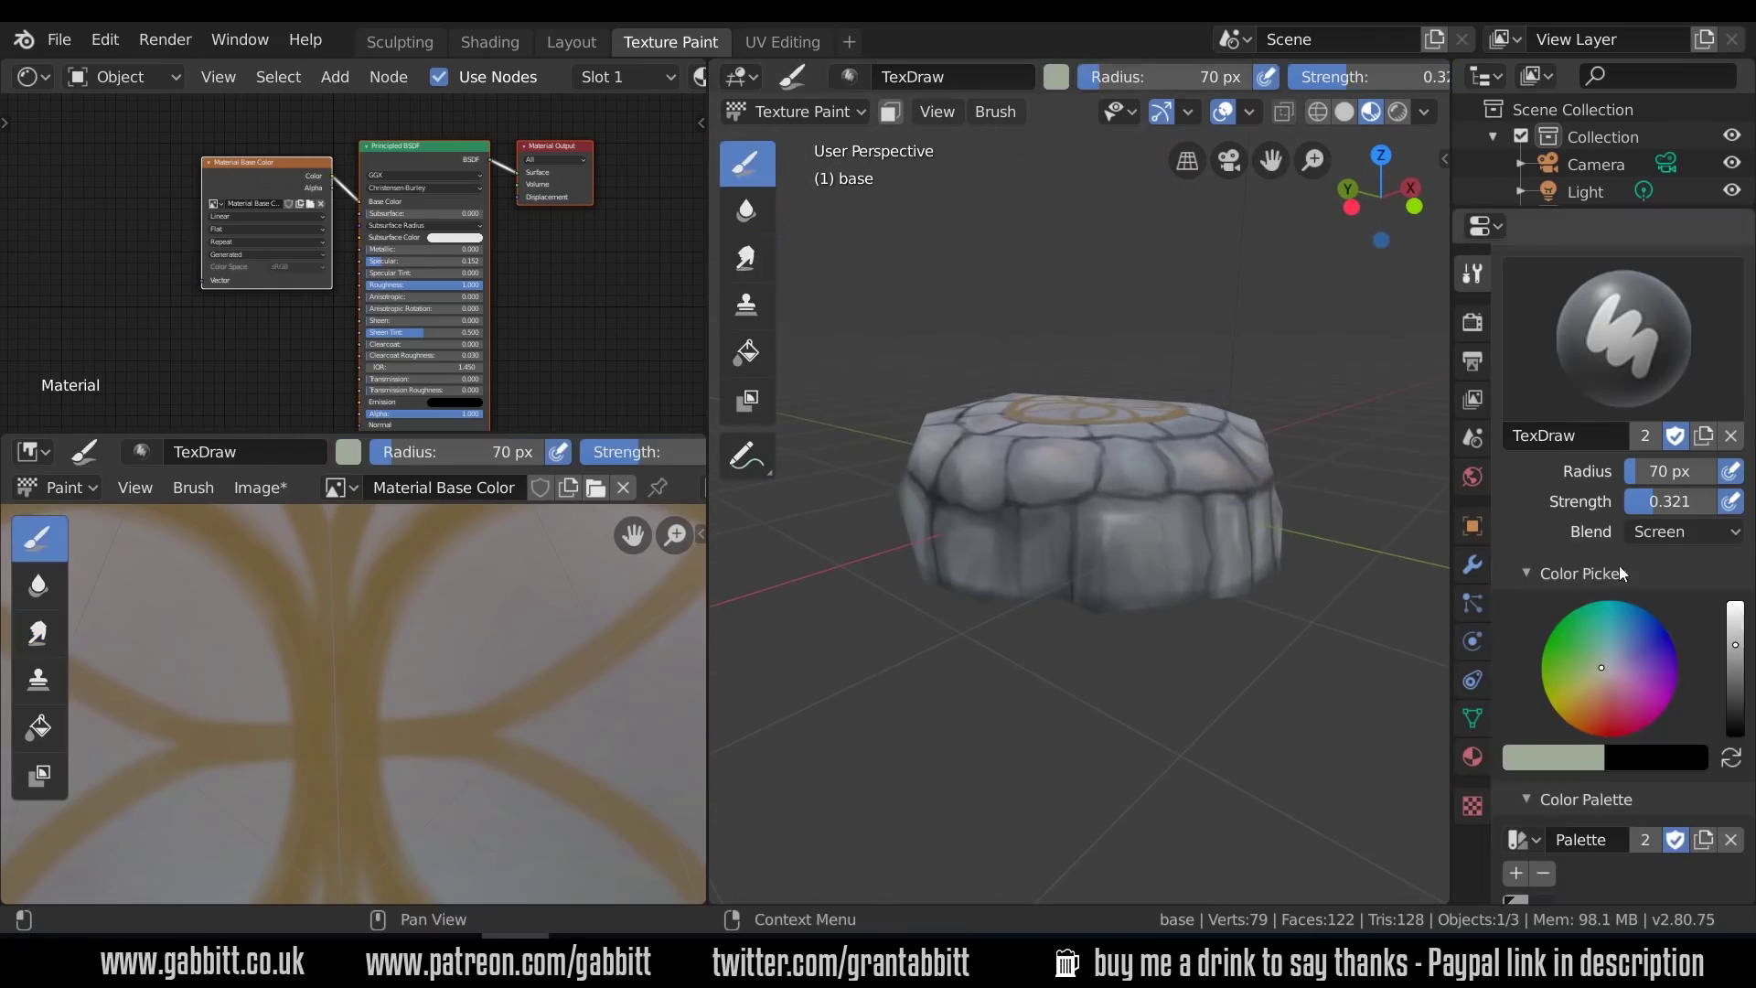
pyautogui.click(1665, 538)
pyautogui.click(1423, 426)
pyautogui.scroll(6, 1135, 539)
pyautogui.press('f')
pyautogui.click(1067, 498)
pyautogui.click(1735, 687)
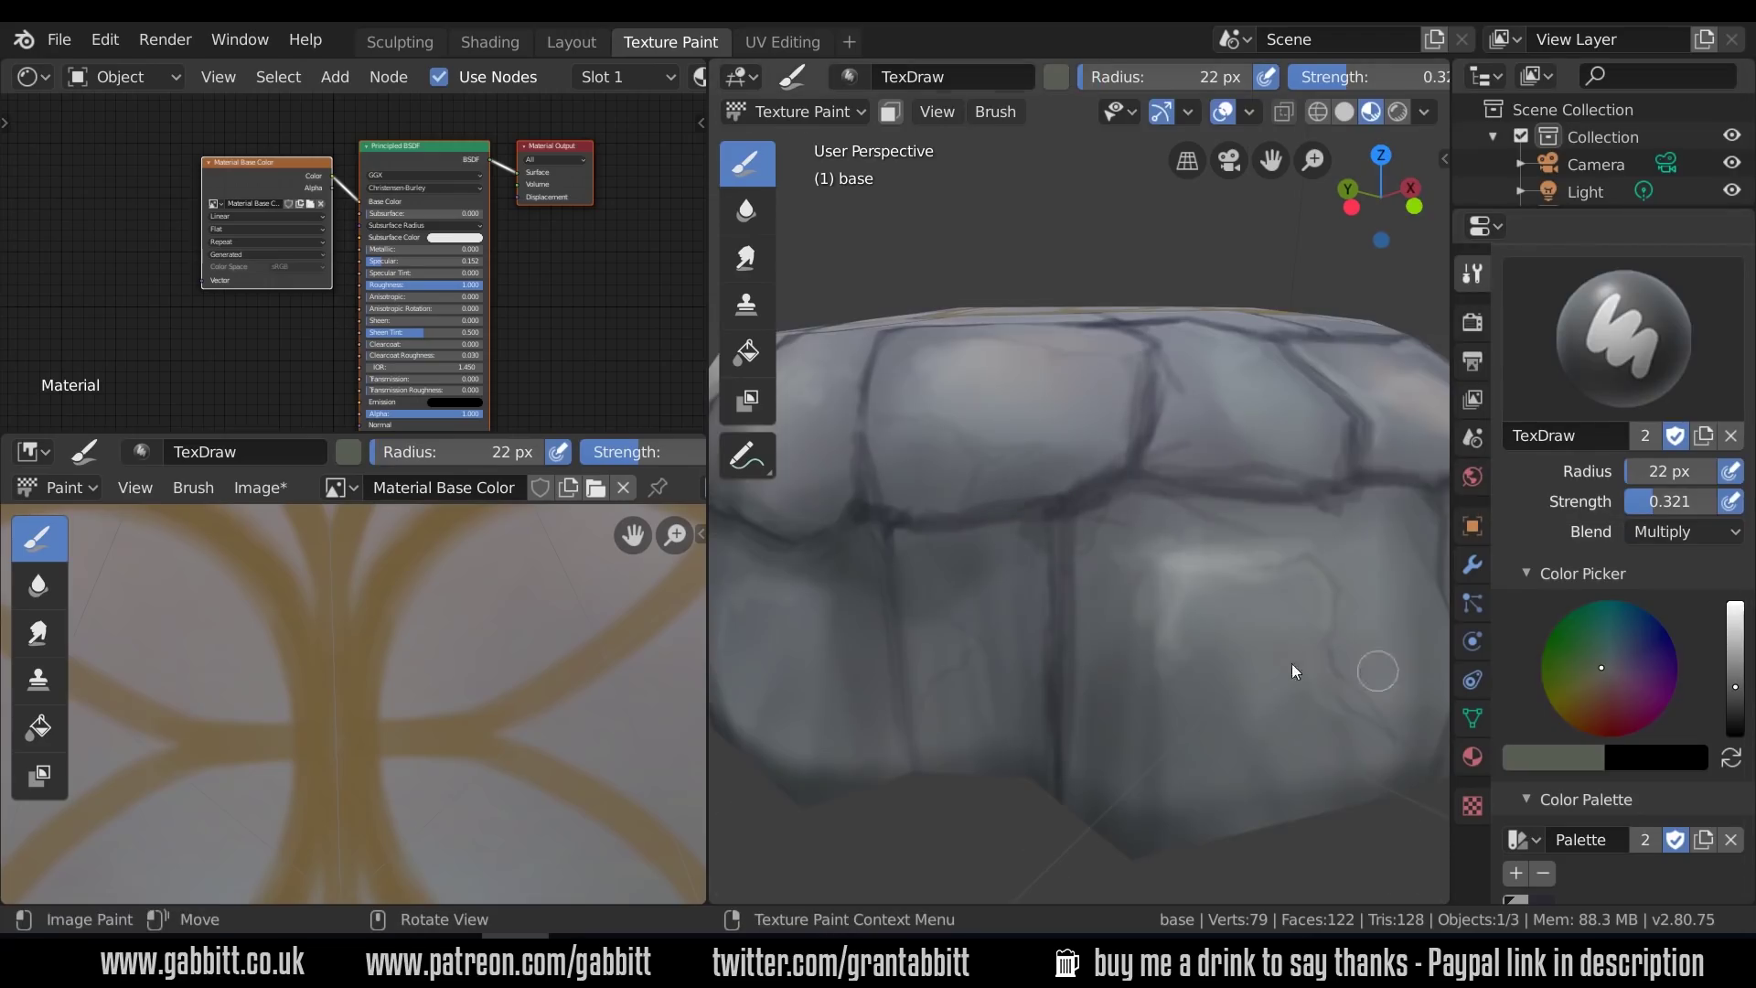
pyautogui.press('f')
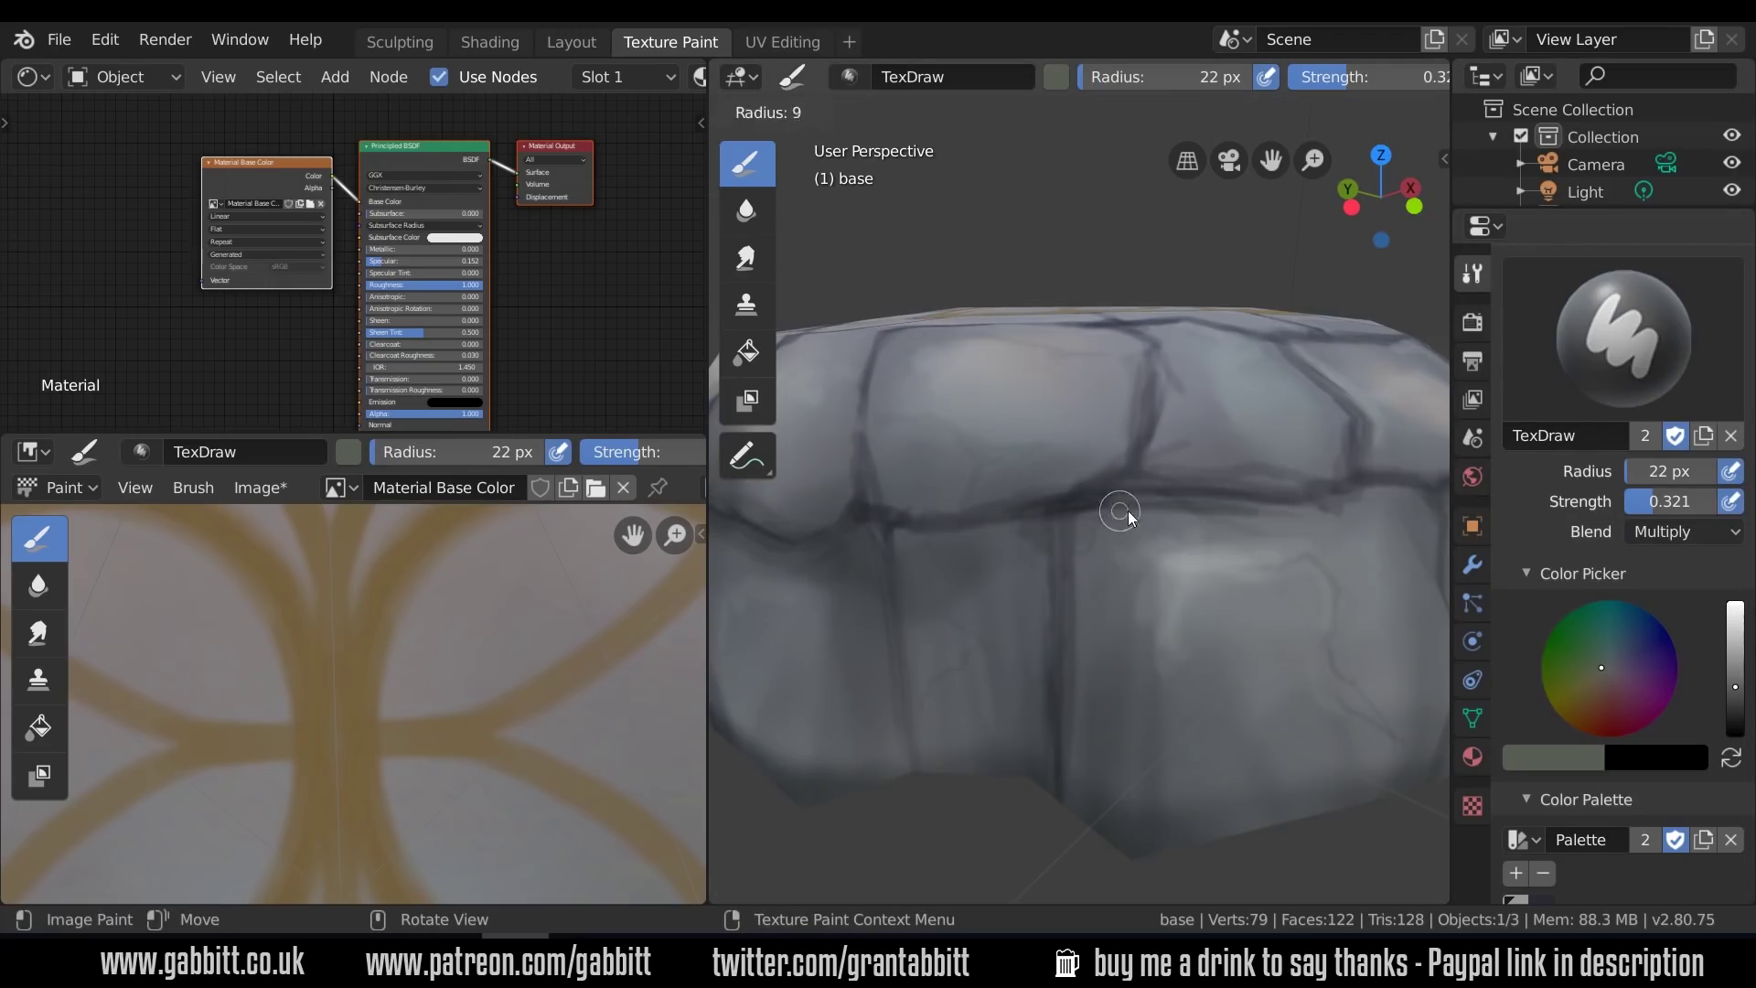
pyautogui.click(1343, 511)
pyautogui.moveTo(1061, 575); pyautogui.dragTo(1062, 832)
pyautogui.press('f')
pyautogui.click(1049, 820)
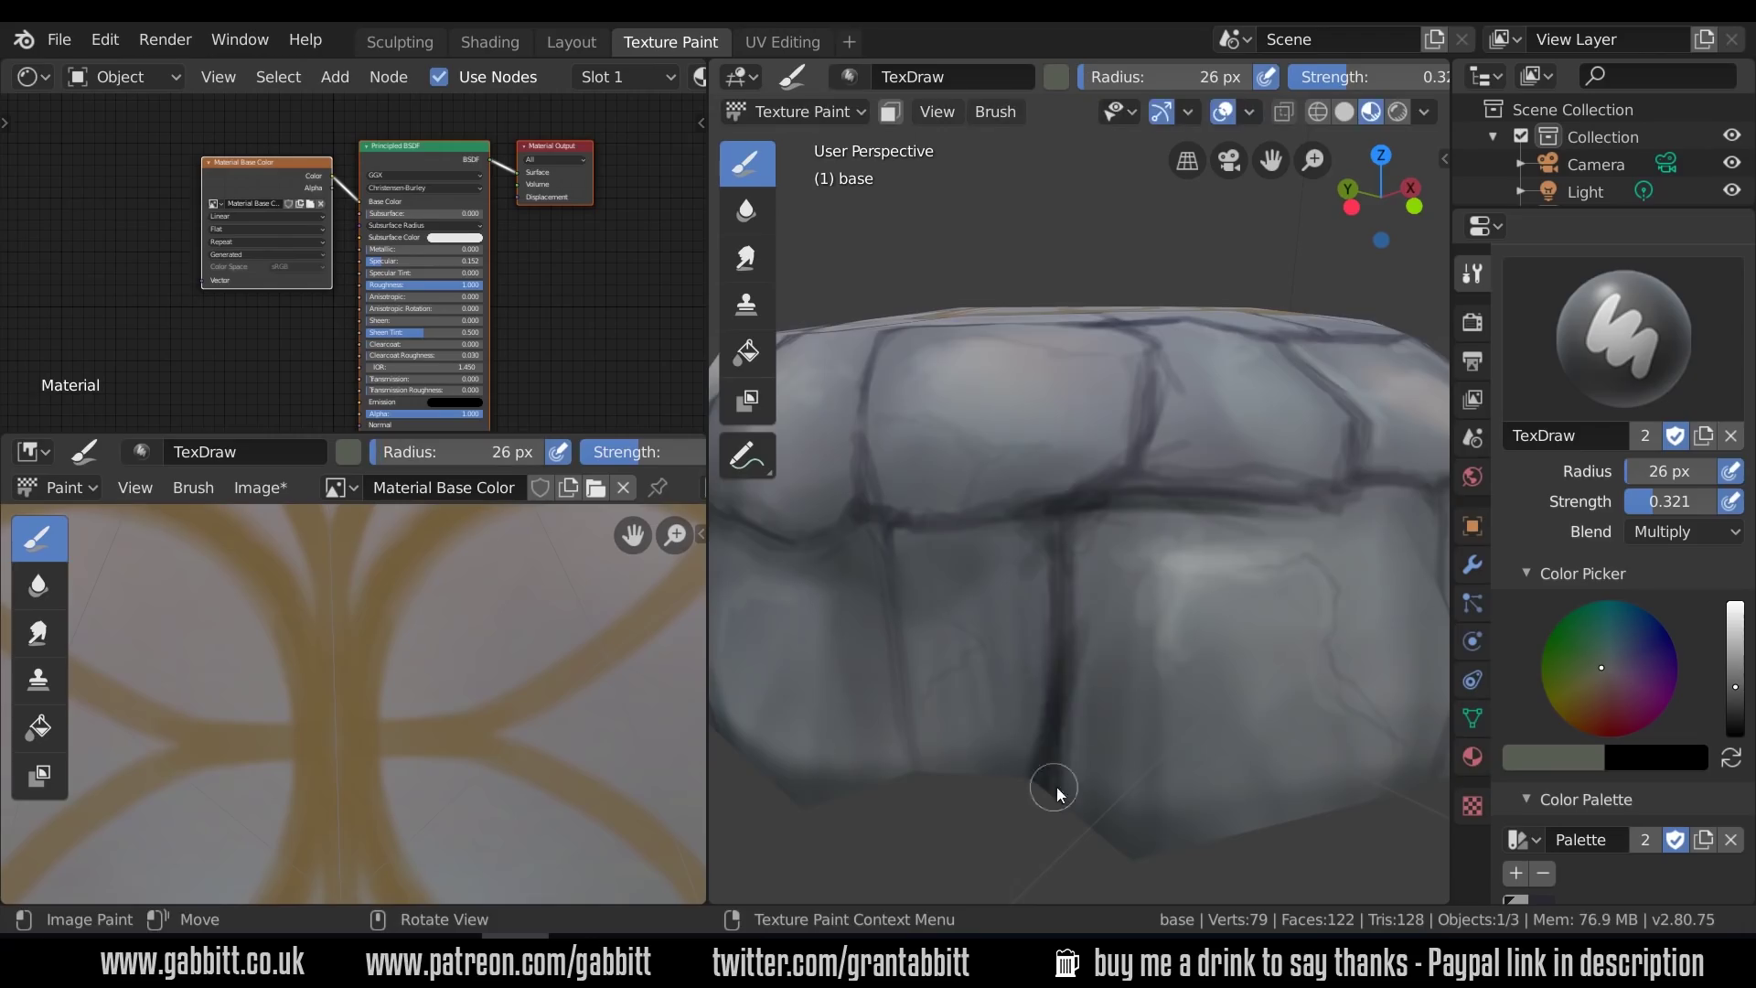
# Sample a blue-grey from the stone and darken the vertical cracks around its lower sides
pyautogui.scroll(-8, 1116, 695)
pyautogui.scroll(6, 1162, 585)
pyautogui.moveTo(1173, 500)
pyautogui.mouseDown(button='middle')
pyautogui.moveTo(1187, 496)
pyautogui.moveTo(1024, 492)
pyautogui.mouseUp(button='middle')
pyautogui.press('s')
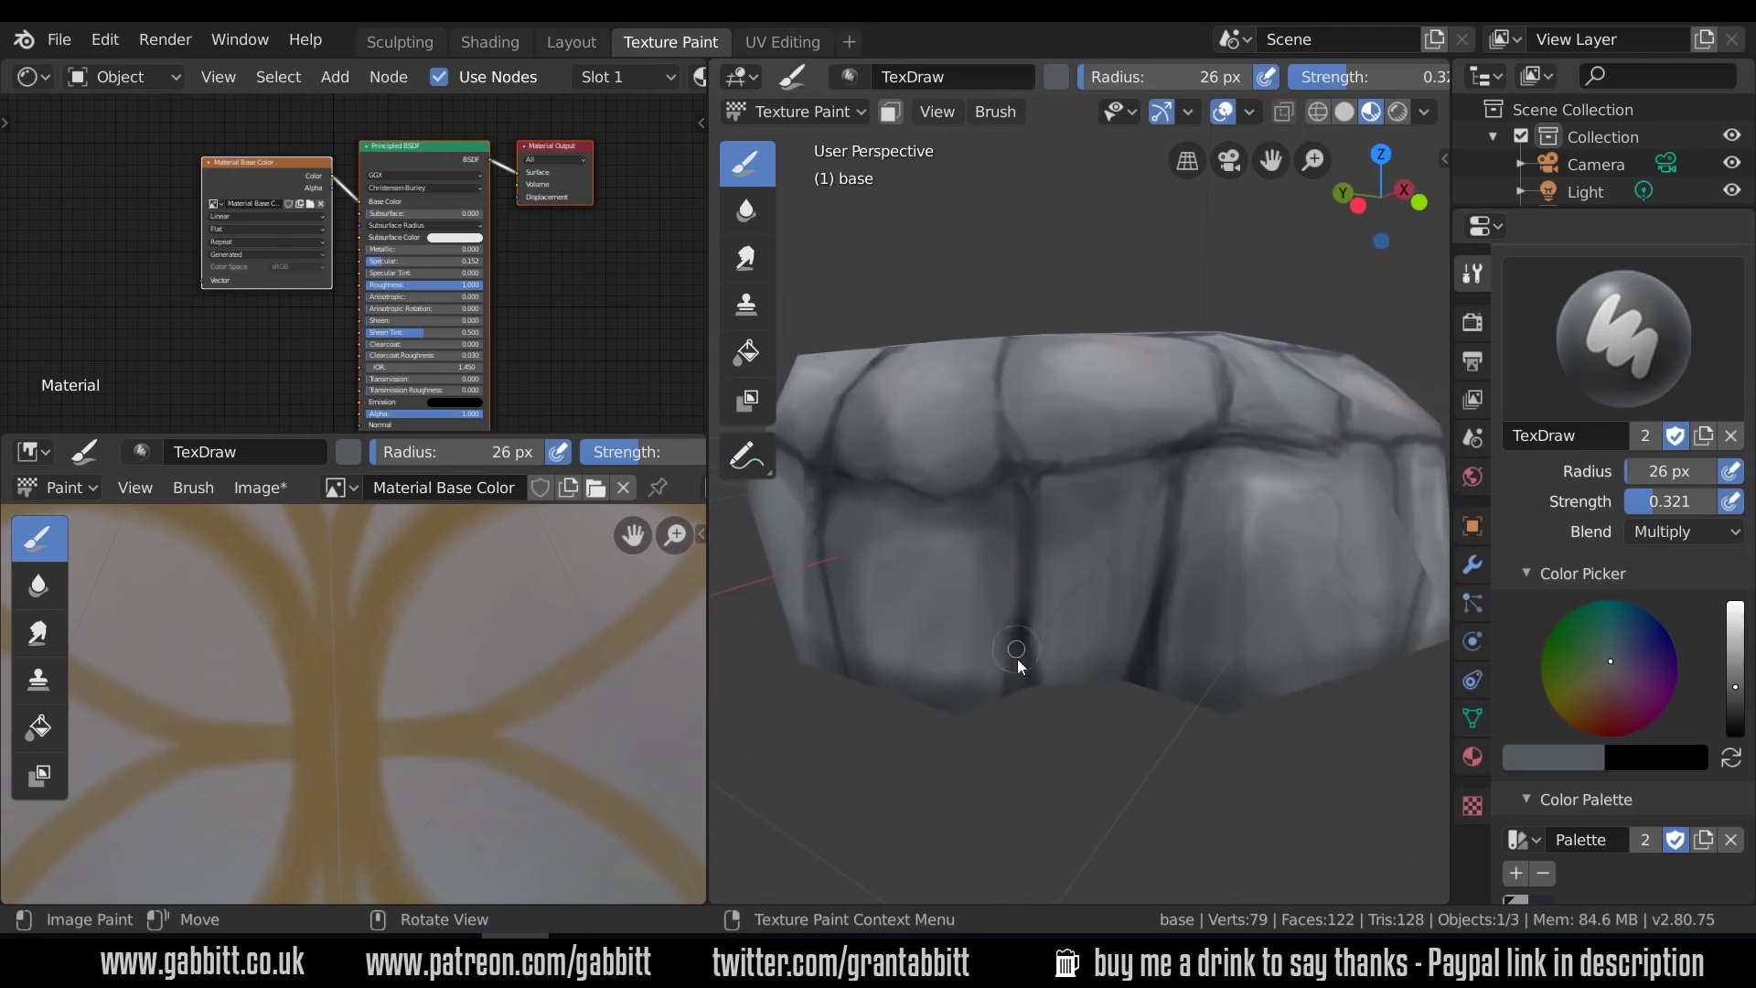
pyautogui.moveTo(1017, 659); pyautogui.dragTo(1082, 704, button='middle')
pyautogui.moveTo(1071, 714); pyautogui.dragTo(1127, 424)
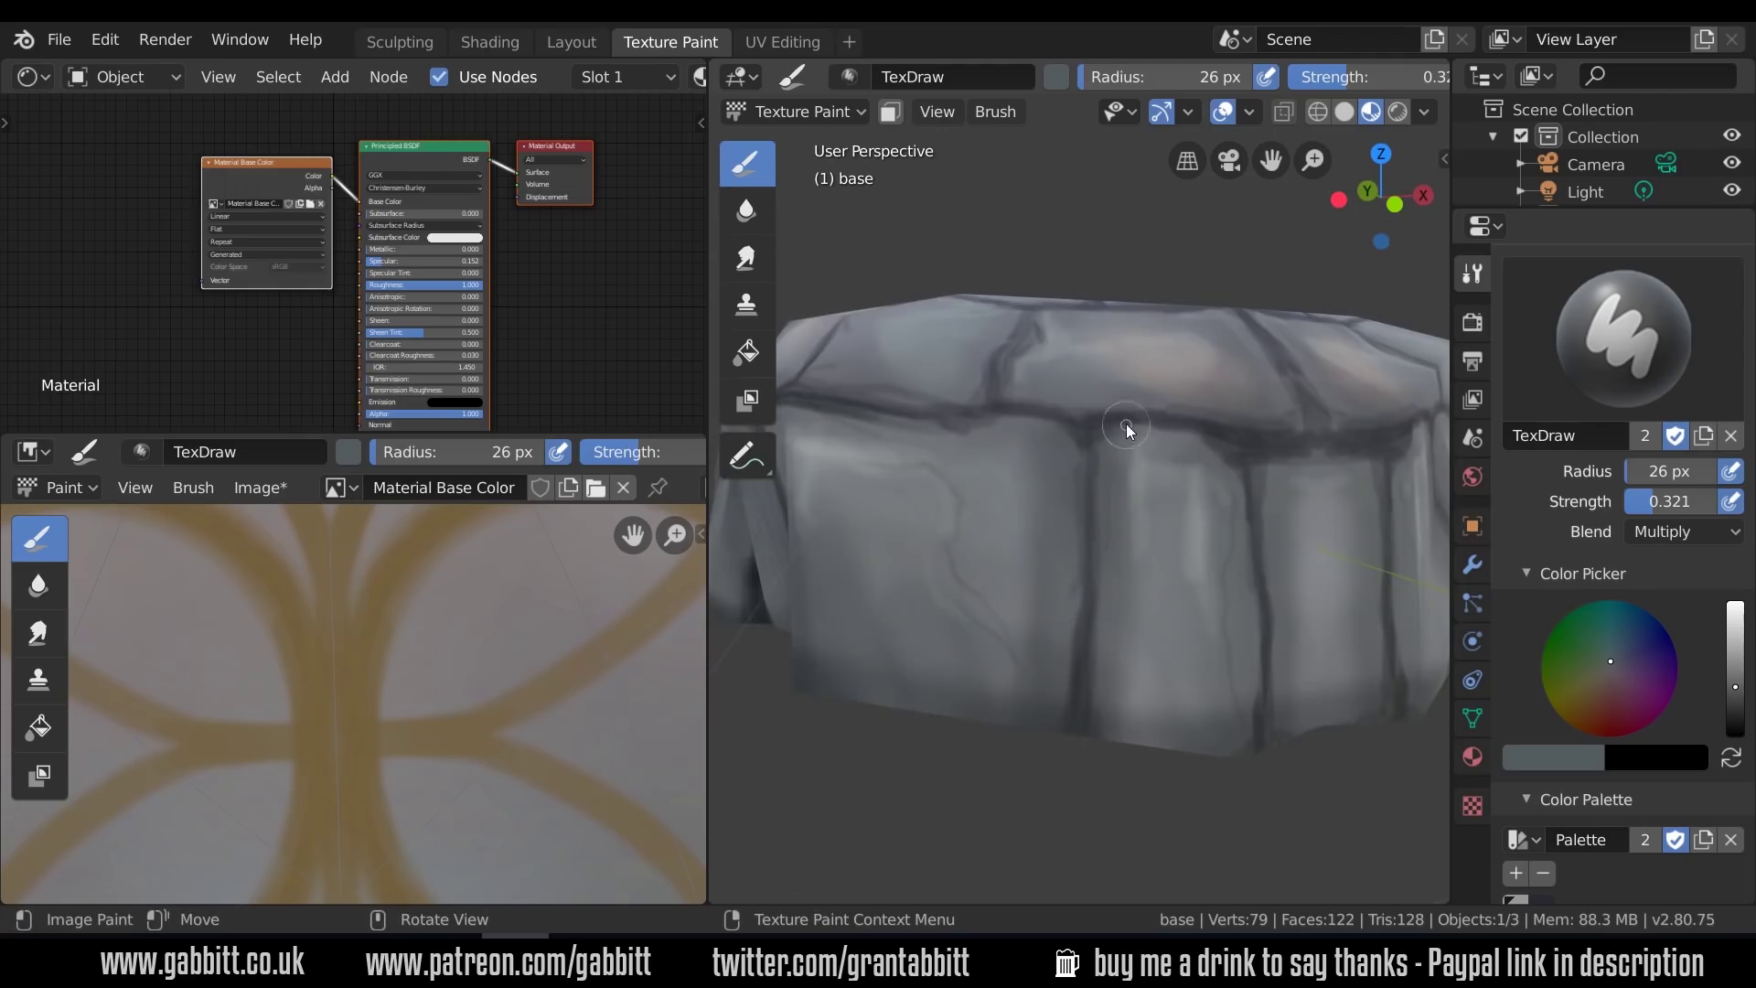
pyautogui.moveTo(1243, 472); pyautogui.dragTo(1259, 640)
pyautogui.moveTo(1299, 691); pyautogui.dragTo(1255, 671, button='middle')
pyautogui.moveTo(1050, 646); pyautogui.dragTo(1026, 565)
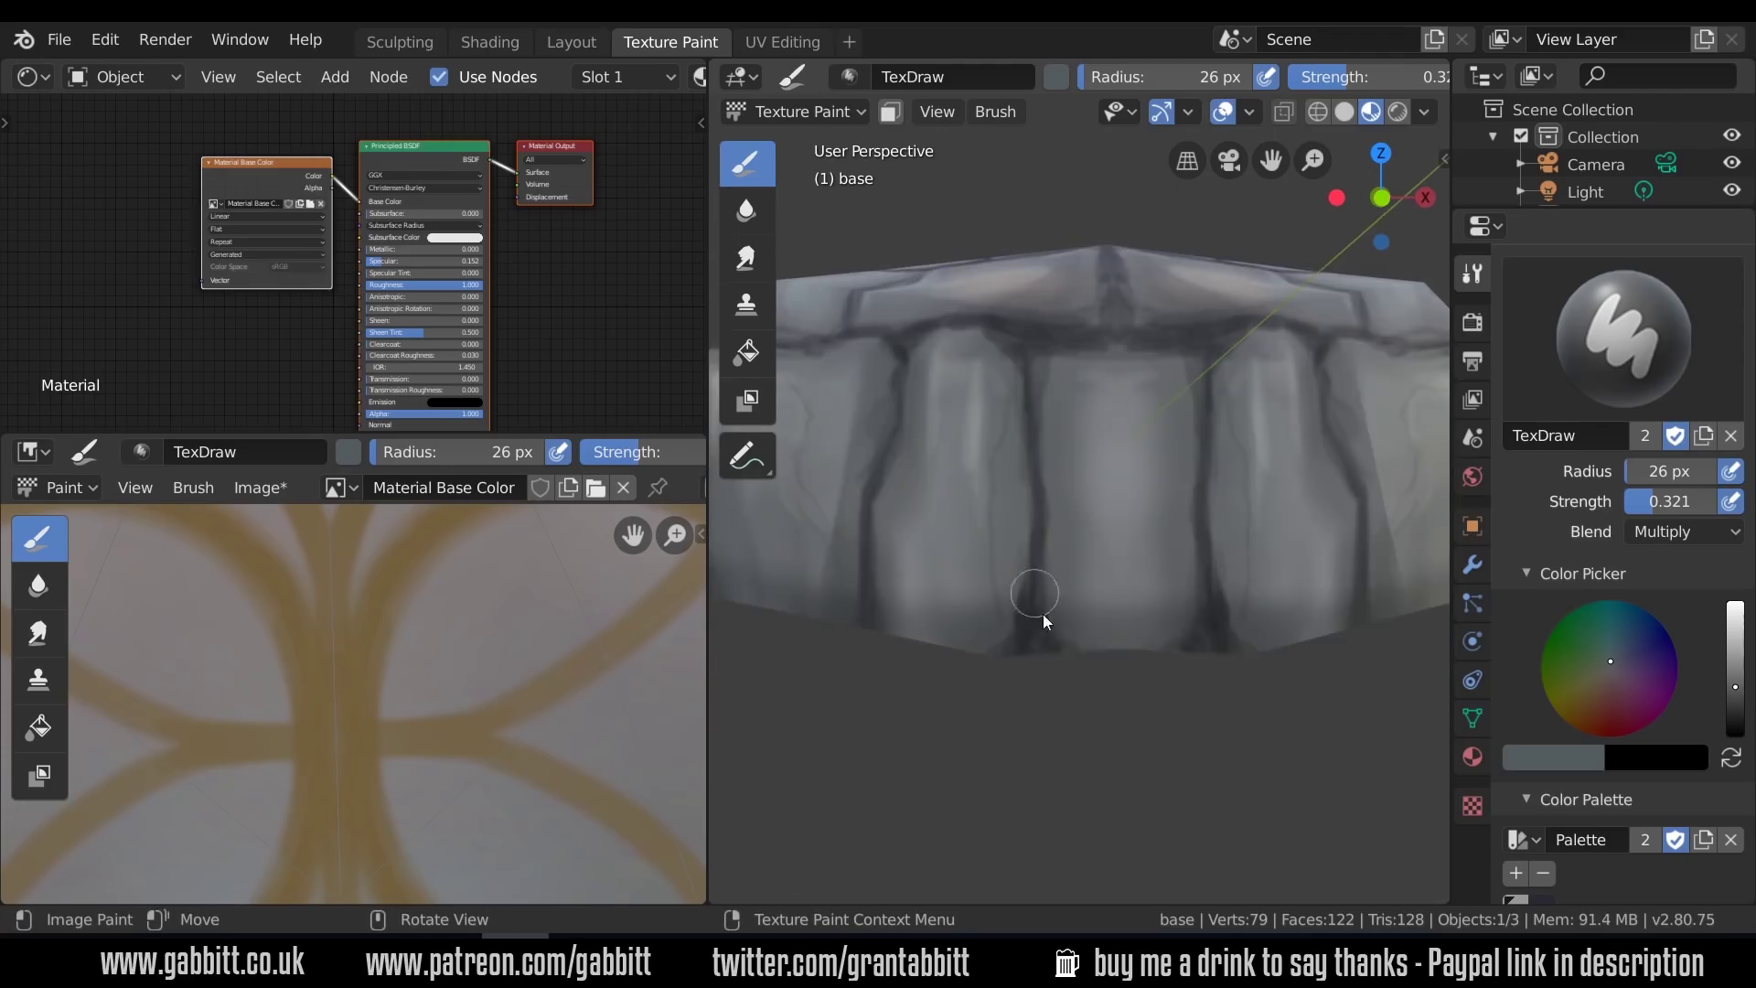
pyautogui.moveTo(1042, 613); pyautogui.dragTo(1030, 611, button='middle')
pyautogui.moveTo(1090, 340); pyautogui.dragTo(1131, 562, button='middle')
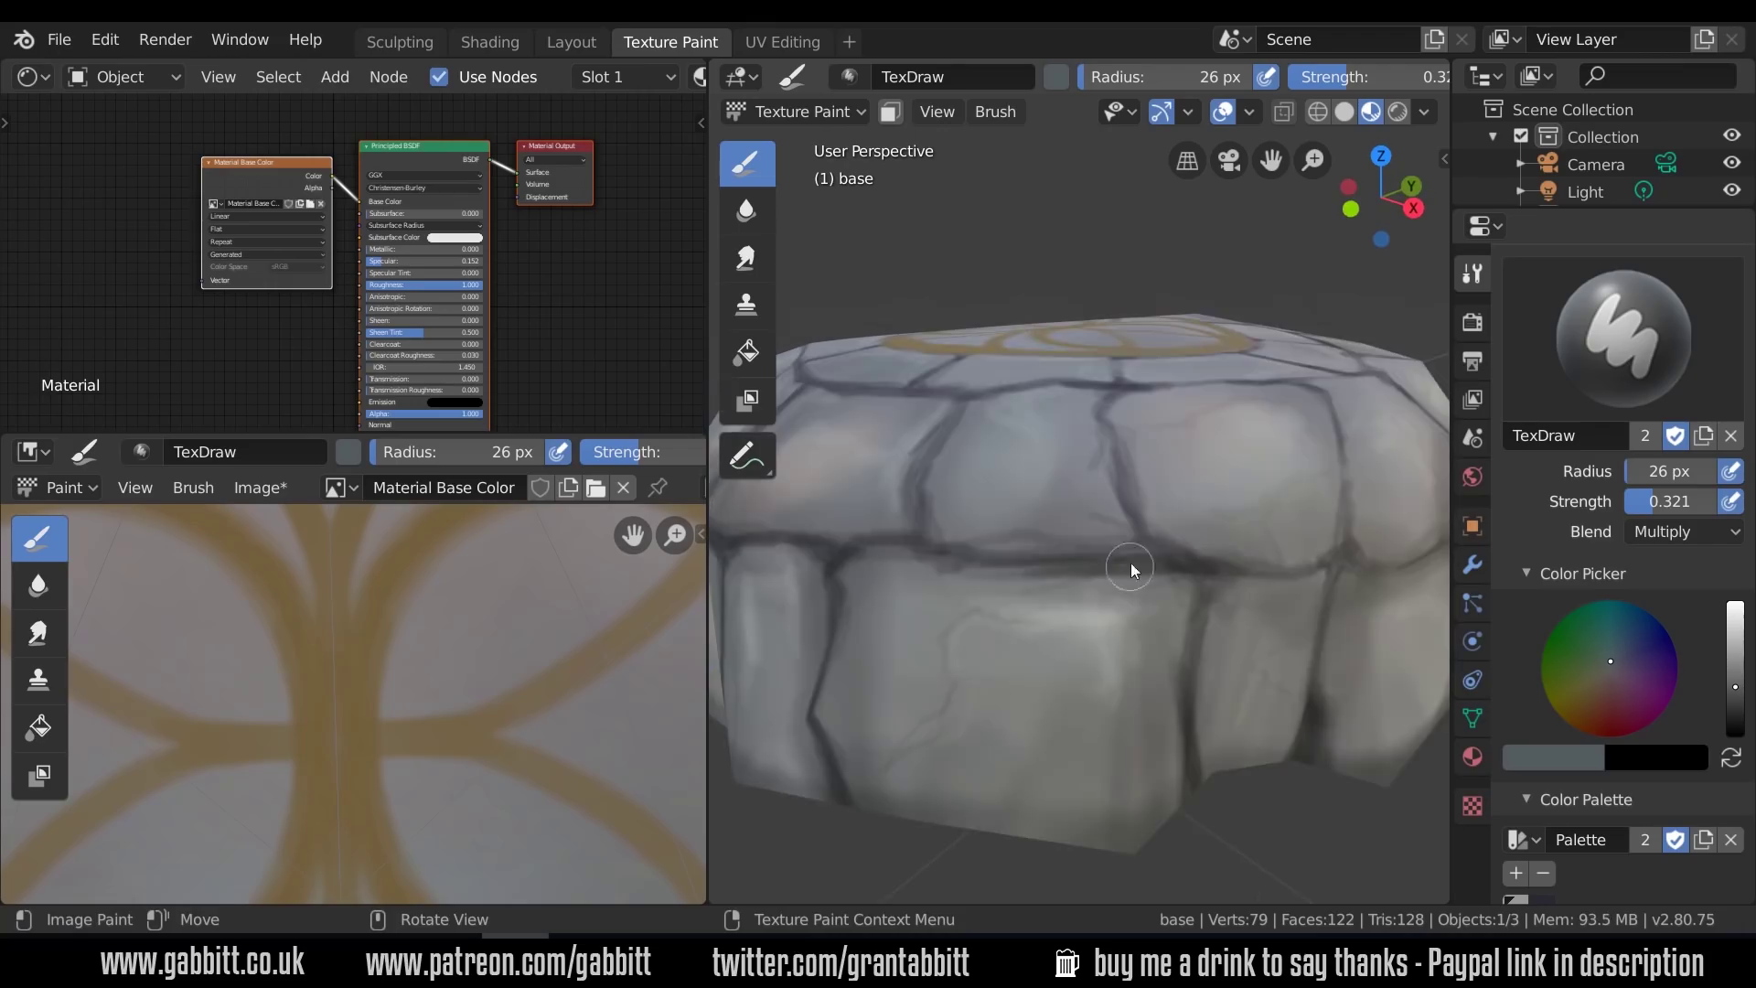
# Resize the brush and darken the recessed block between the large lower blocks
pyautogui.moveTo(1188, 693); pyautogui.dragTo(1057, 695, button='middle')
pyautogui.press('f')
pyautogui.click(1112, 718)
pyautogui.moveTo(1162, 810); pyautogui.dragTo(1069, 644)
# Smear the shading on the lower side blocks with a 103 px radius
pyautogui.press('f')
pyautogui.click(1142, 705)
pyautogui.scroll(-4, 1122, 664)
pyautogui.click(747, 258)
pyautogui.scroll(1, 1210, 611)
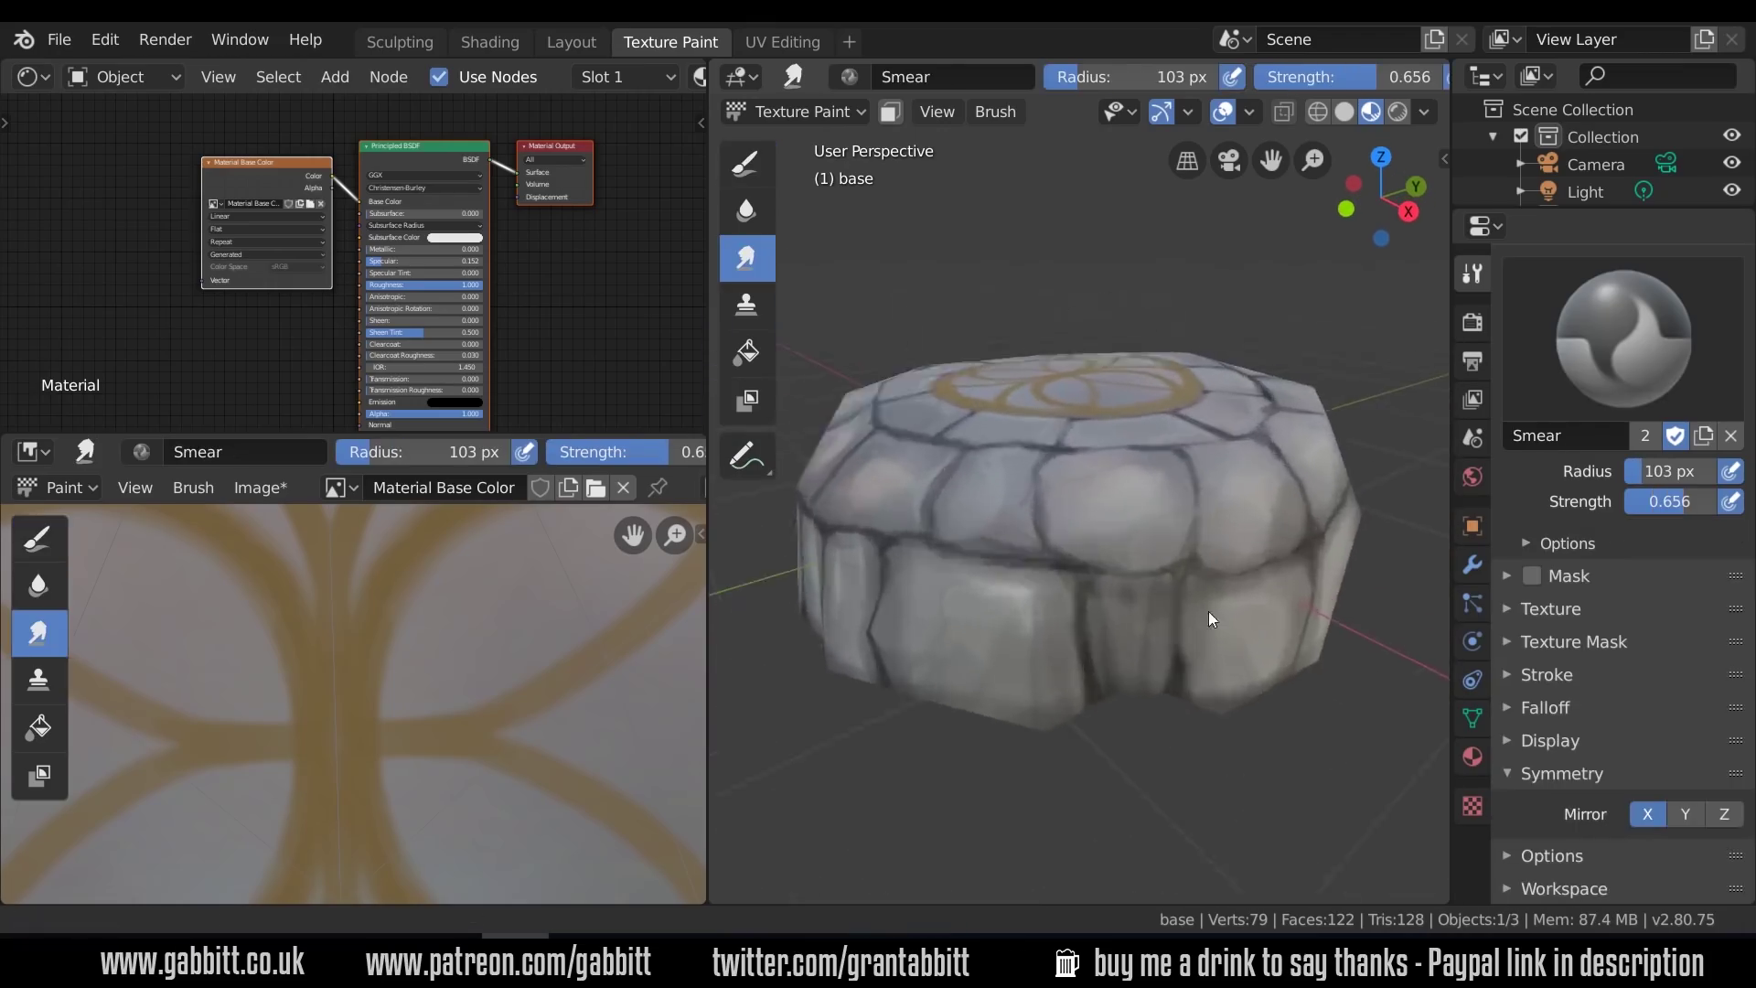
pyautogui.scroll(3, 1209, 611)
pyautogui.keyDown('shift'); pyautogui.moveTo(1125, 615); pyautogui.dragTo(1043, 368, button='middle'); pyautogui.keyUp('shift')
pyautogui.moveTo(1058, 370); pyautogui.dragTo(1032, 364)
pyautogui.scroll(-5, 1112, 655)
# Return to the Draw brush with a 30 px radius and deepen the cracks on another side of the stone
pyautogui.moveTo(1111, 655); pyautogui.dragTo(981, 623, button='middle')
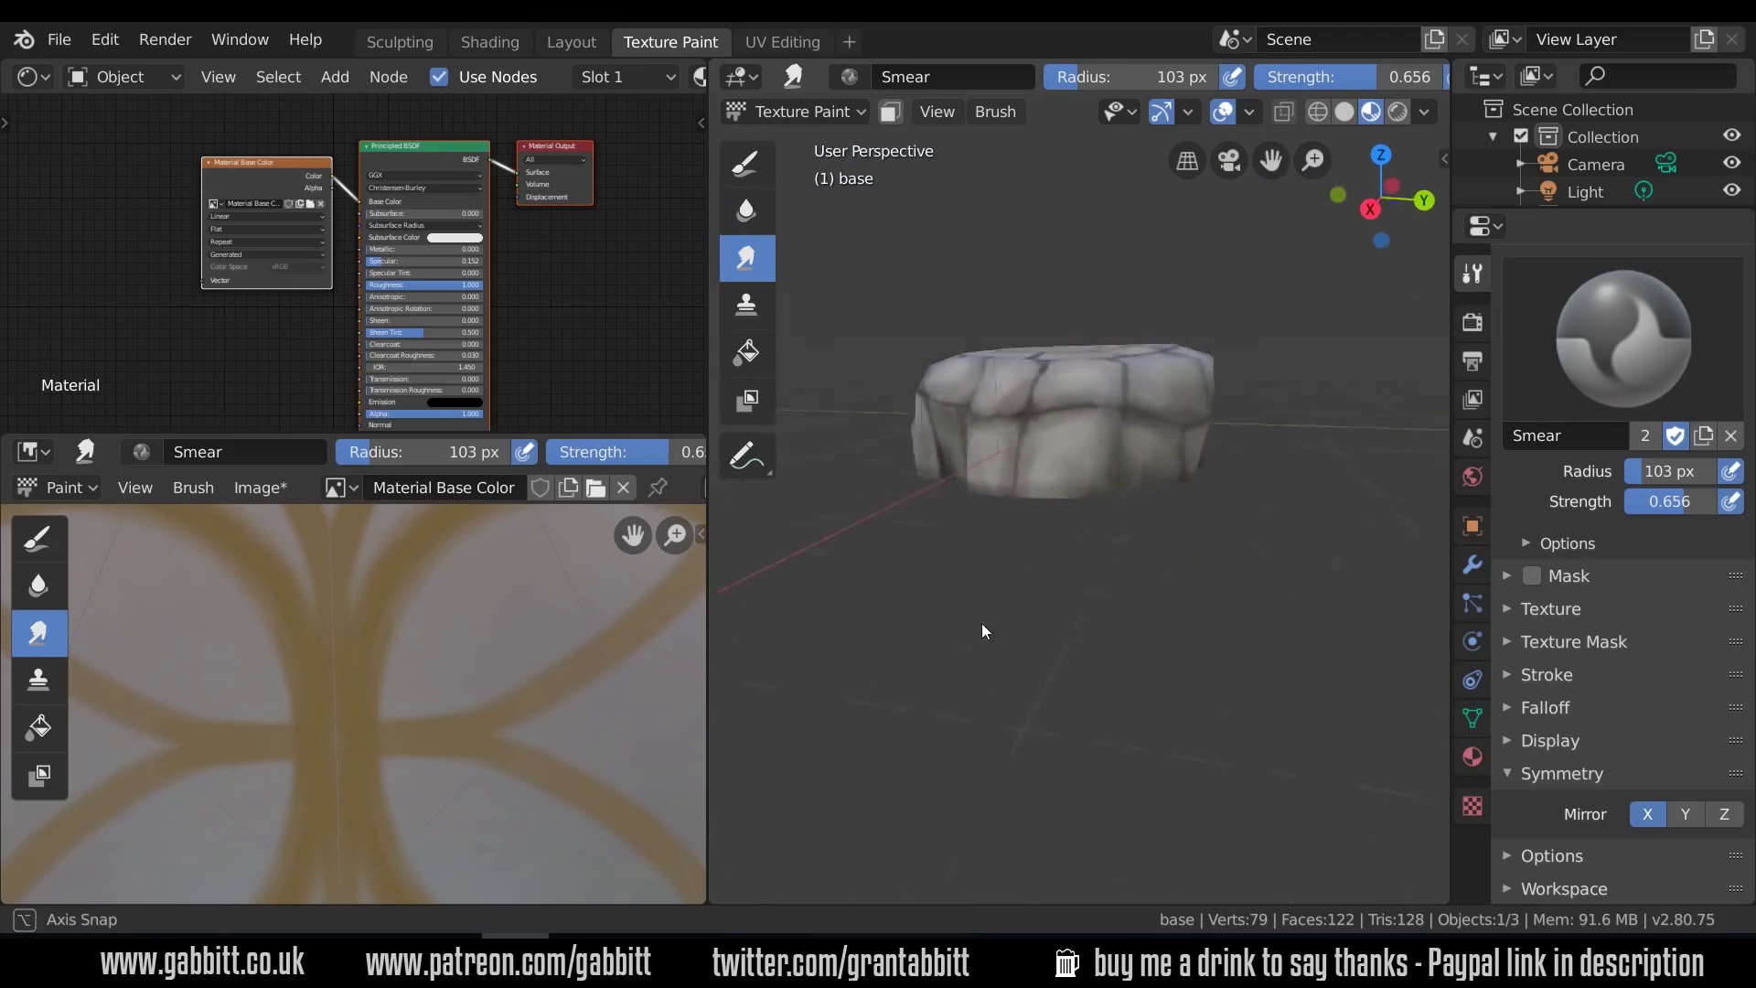
pyautogui.scroll(4, 1152, 419)
pyautogui.press('f')
pyautogui.click(1096, 562)
pyautogui.click(748, 165)
pyautogui.moveTo(1034, 485); pyautogui.dragTo(1035, 331)
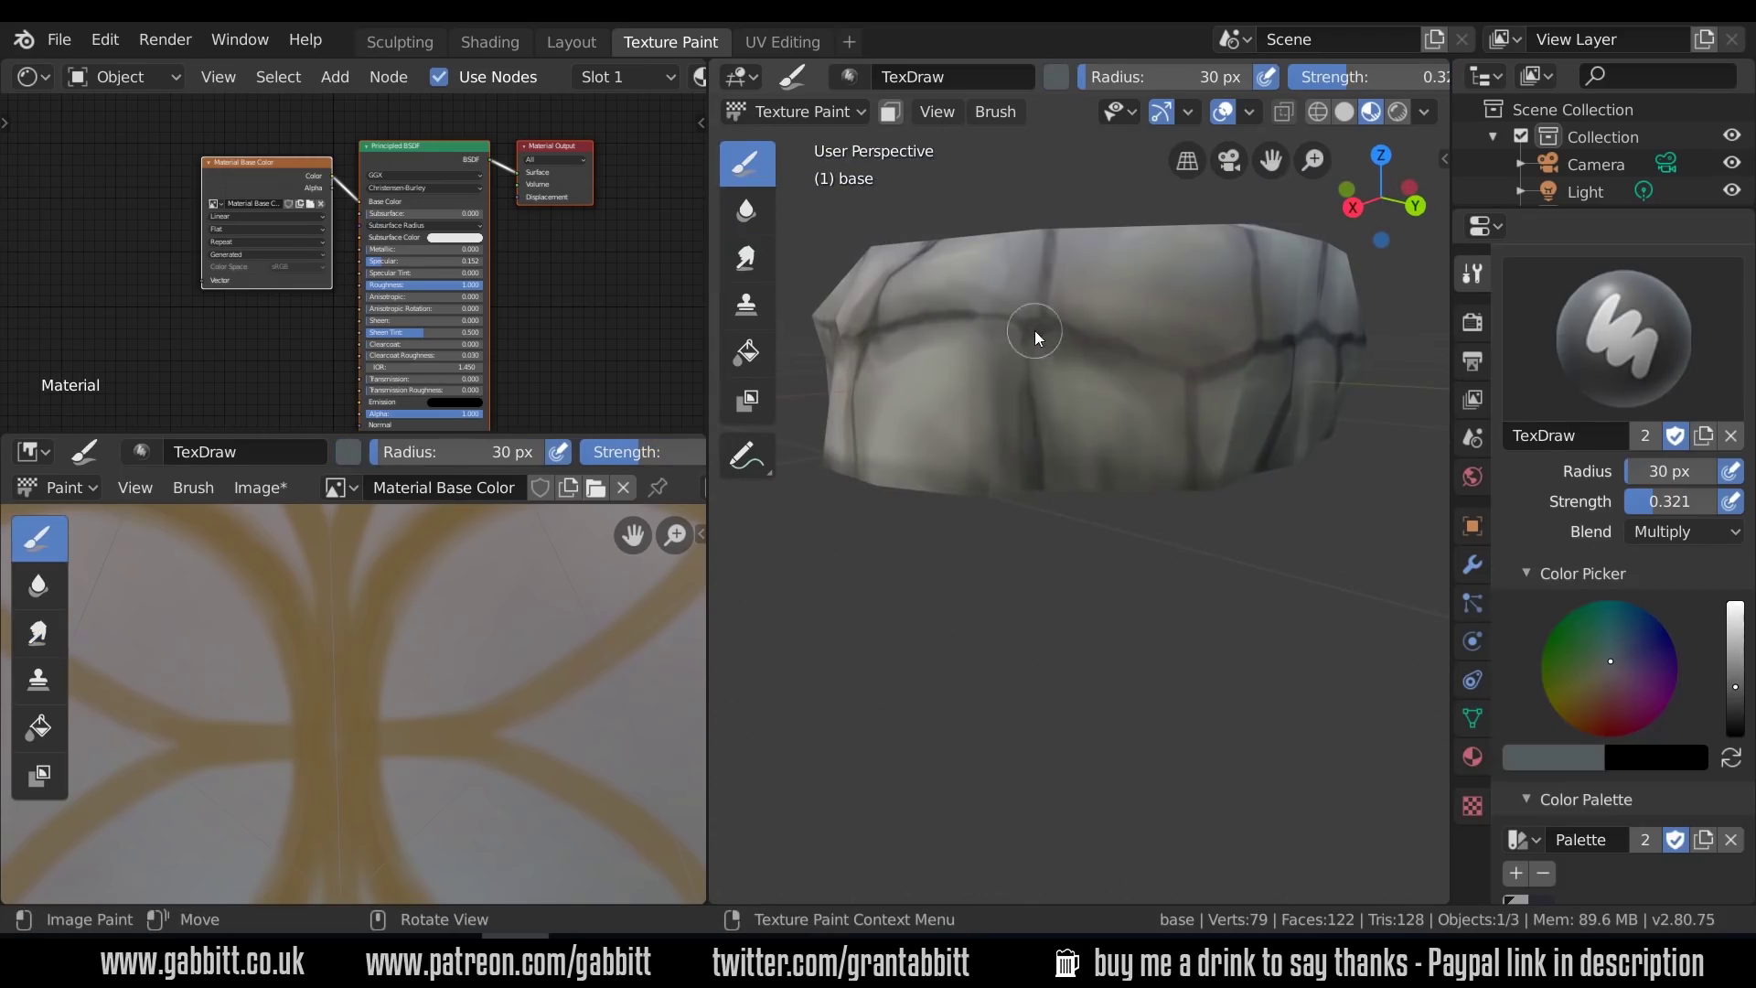
pyautogui.moveTo(1087, 590); pyautogui.dragTo(1077, 430, button='middle')
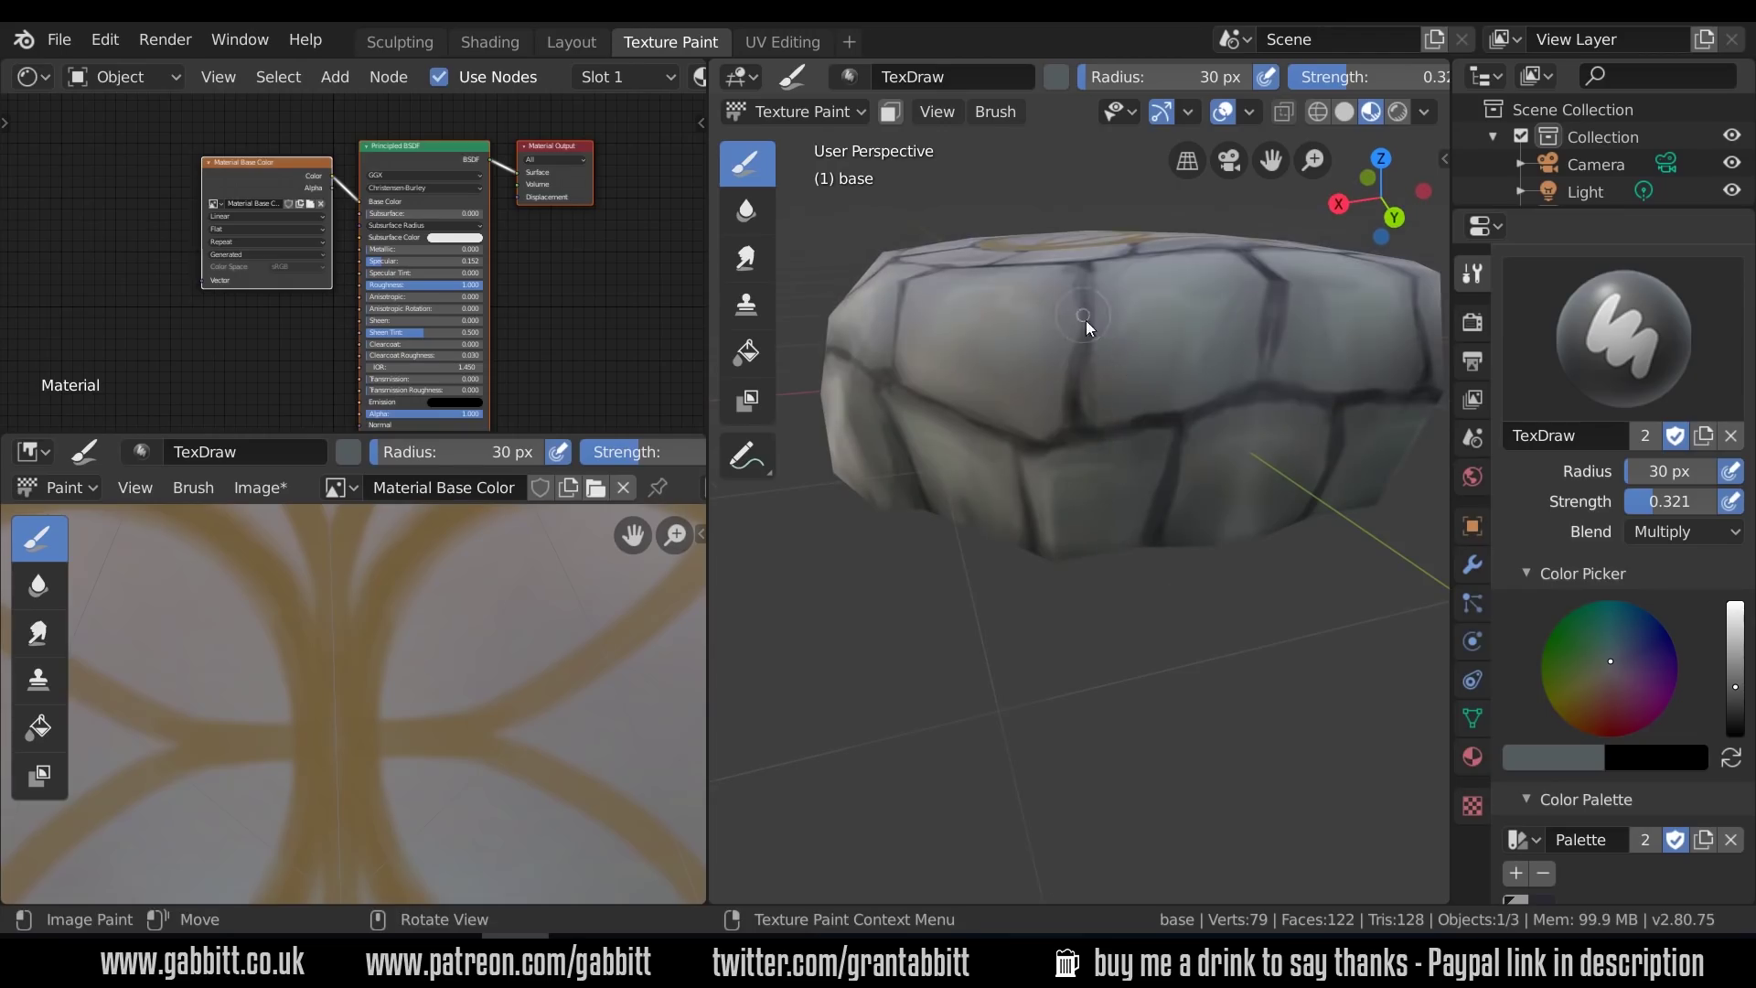
# Reduce the brush radius to 19 px and darken the cracks between the upper blocks and the seam below them
pyautogui.press('f')
pyautogui.click(1101, 402)
pyautogui.moveTo(1091, 416); pyautogui.dragTo(1086, 352)
pyautogui.moveTo(1085, 375); pyautogui.dragTo(1094, 347, button='middle')
pyautogui.press('f')
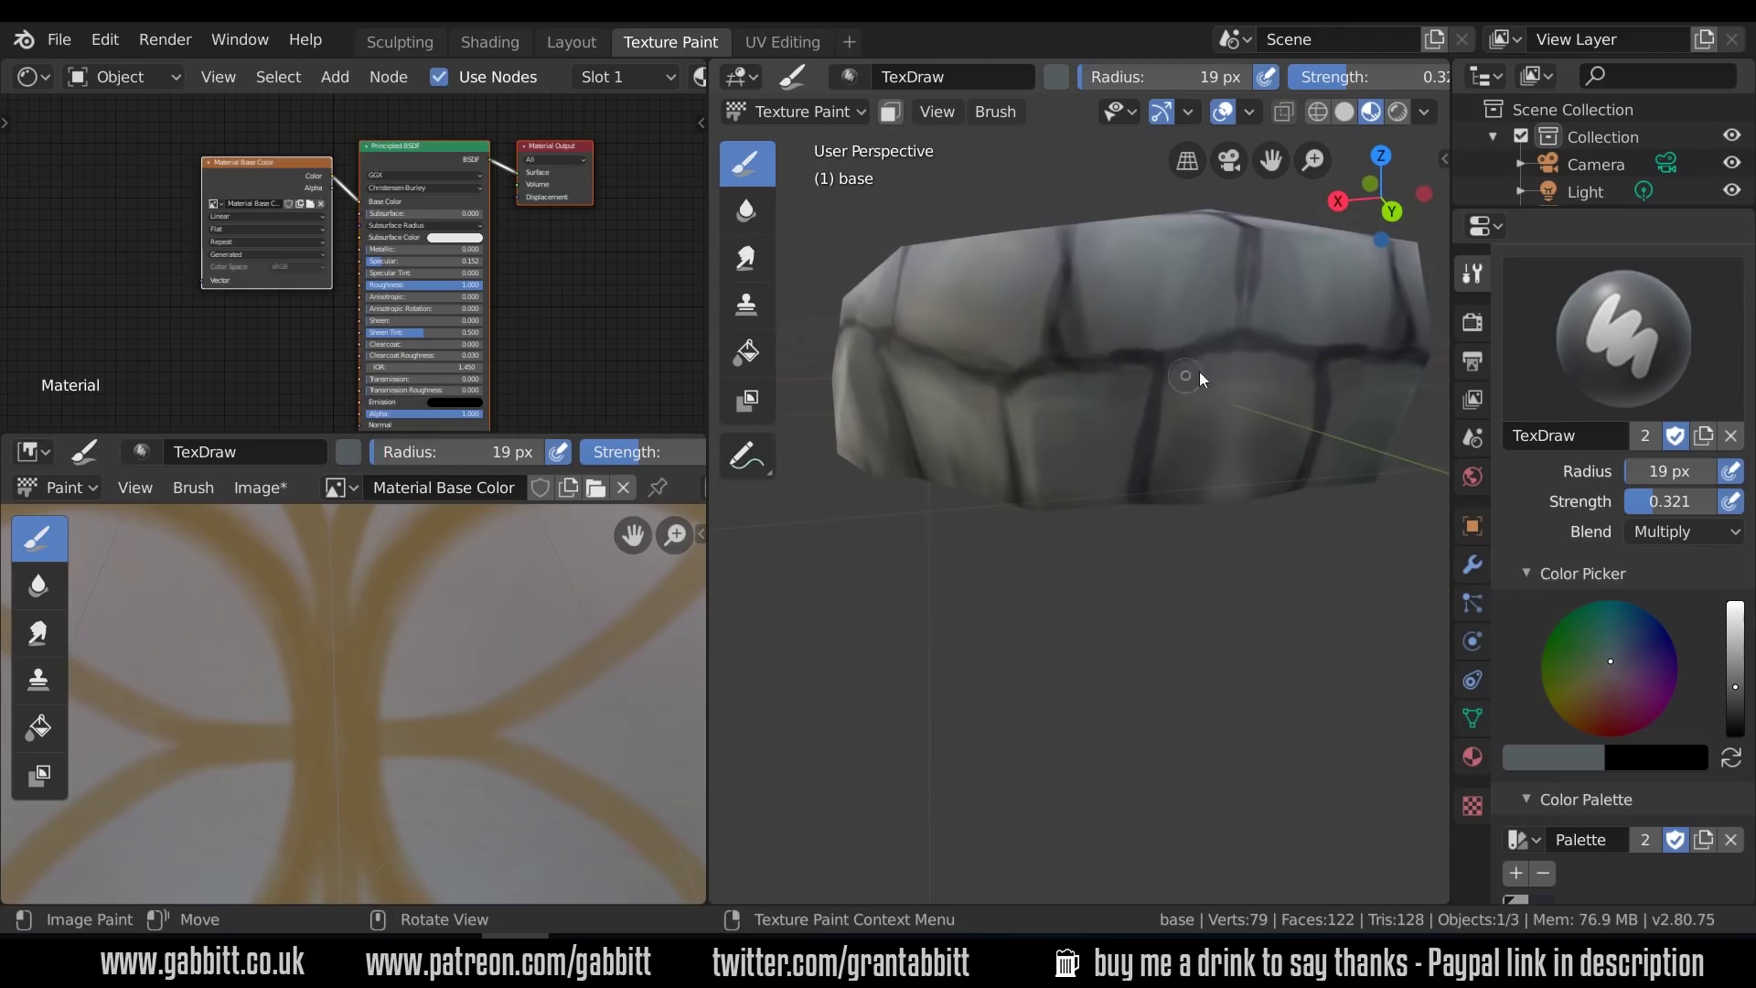
pyautogui.click(1202, 376)
pyautogui.moveTo(1254, 352); pyautogui.dragTo(1266, 344)
# Enlarge the brush radius to 47 px and softly shade the seam between the upper and lower blocks
pyautogui.press('f')
pyautogui.click(1274, 355)
pyautogui.moveTo(1266, 344); pyautogui.dragTo(1215, 380, button='middle')
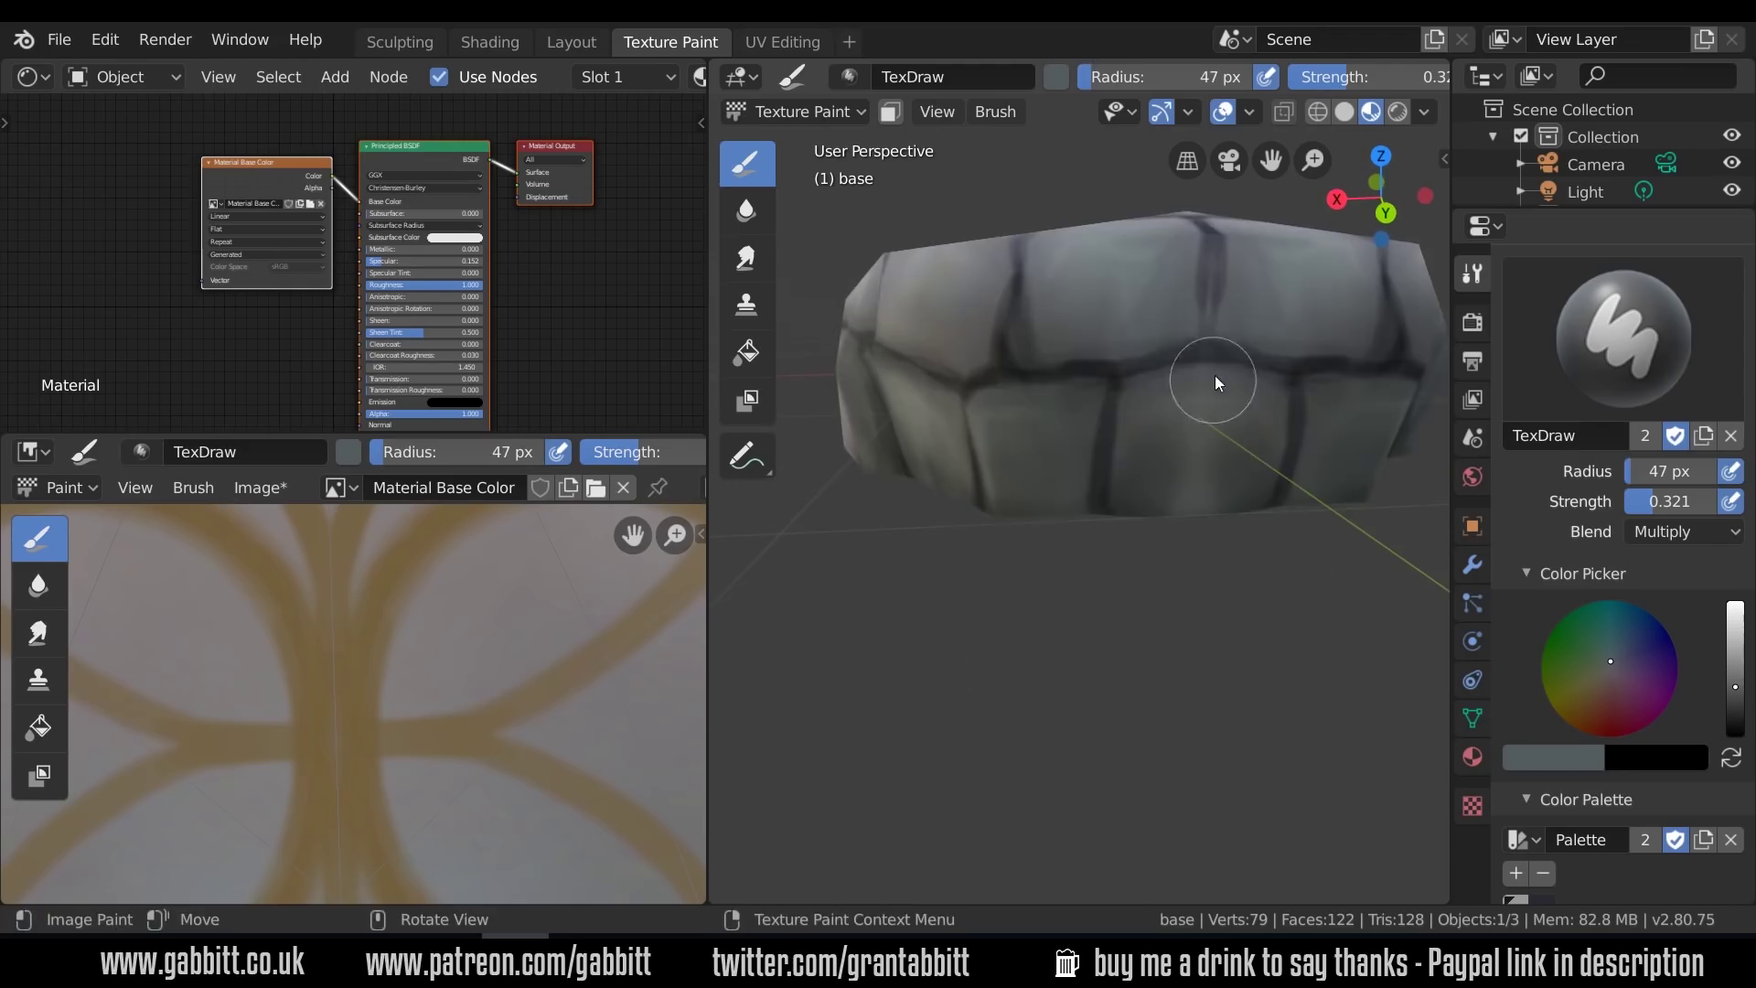
pyautogui.scroll(-3, 1153, 625)
pyautogui.moveTo(1153, 626); pyautogui.dragTo(1177, 593, button='middle')
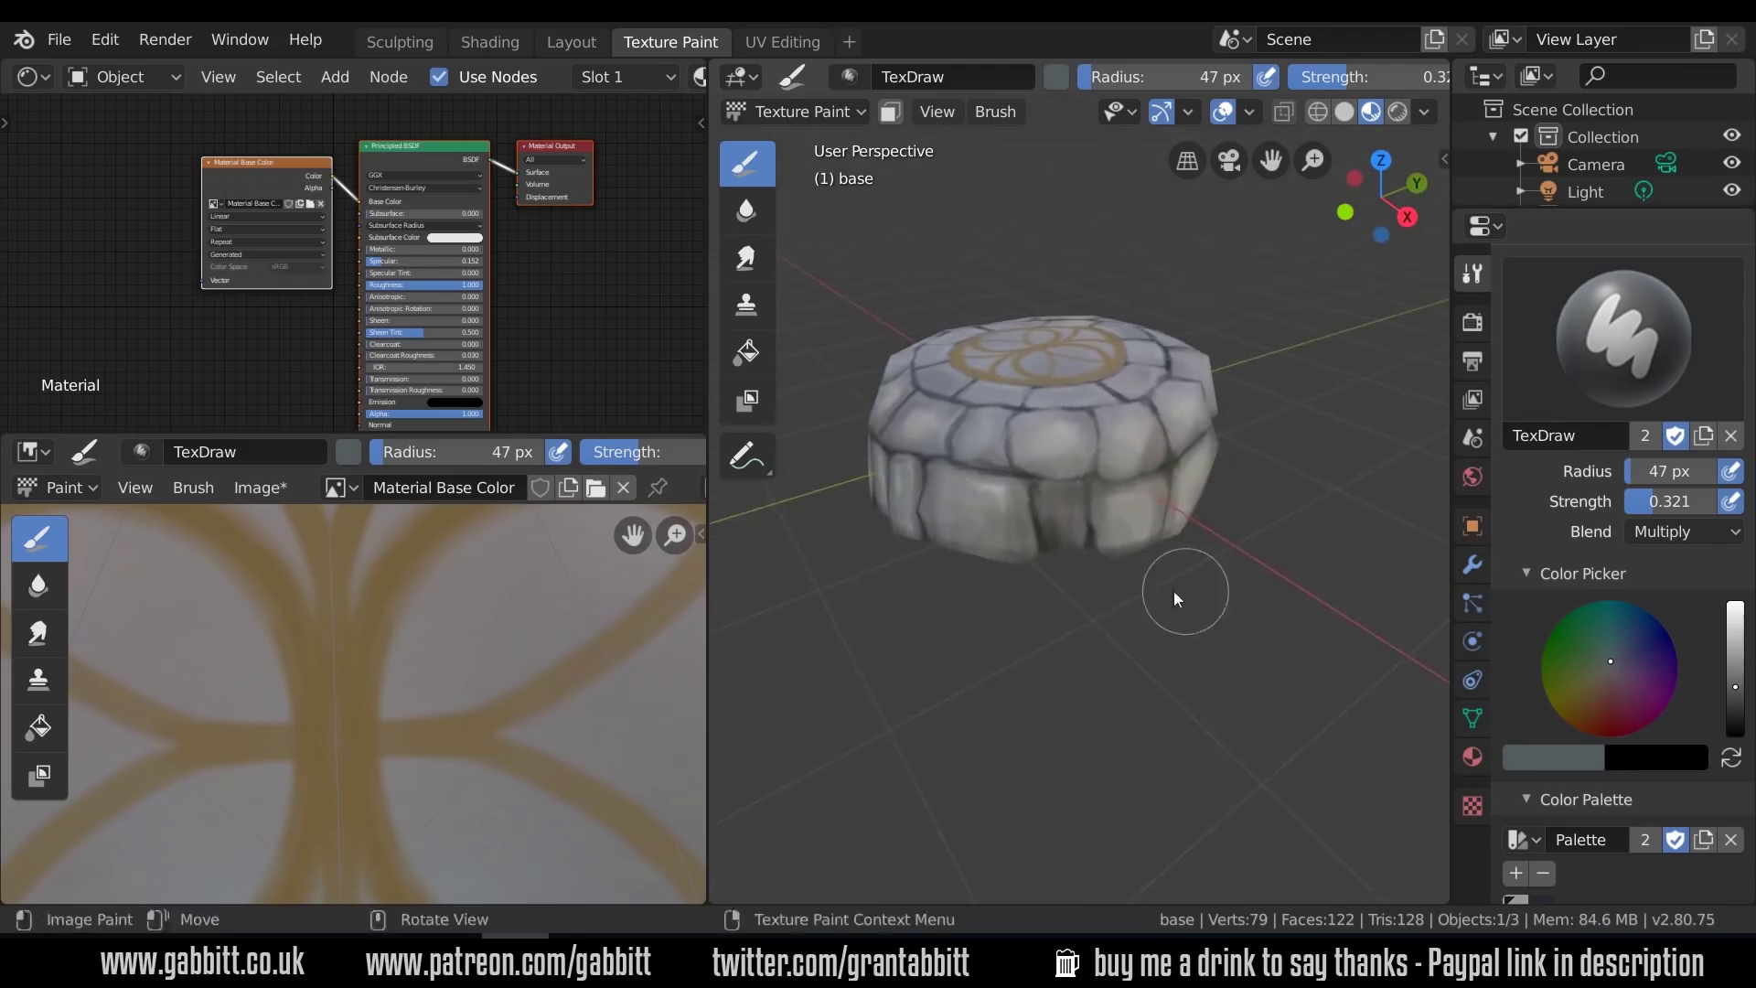
# Set a 5 px brush with Screen blend and a light pink, and paint thin edge highlights on the side blocks
pyautogui.scroll(2, 1175, 595)
pyautogui.press('f')
pyautogui.click(994, 451)
pyautogui.click(1681, 532)
pyautogui.click(1424, 288)
pyautogui.click(1735, 631)
pyautogui.click(1612, 673)
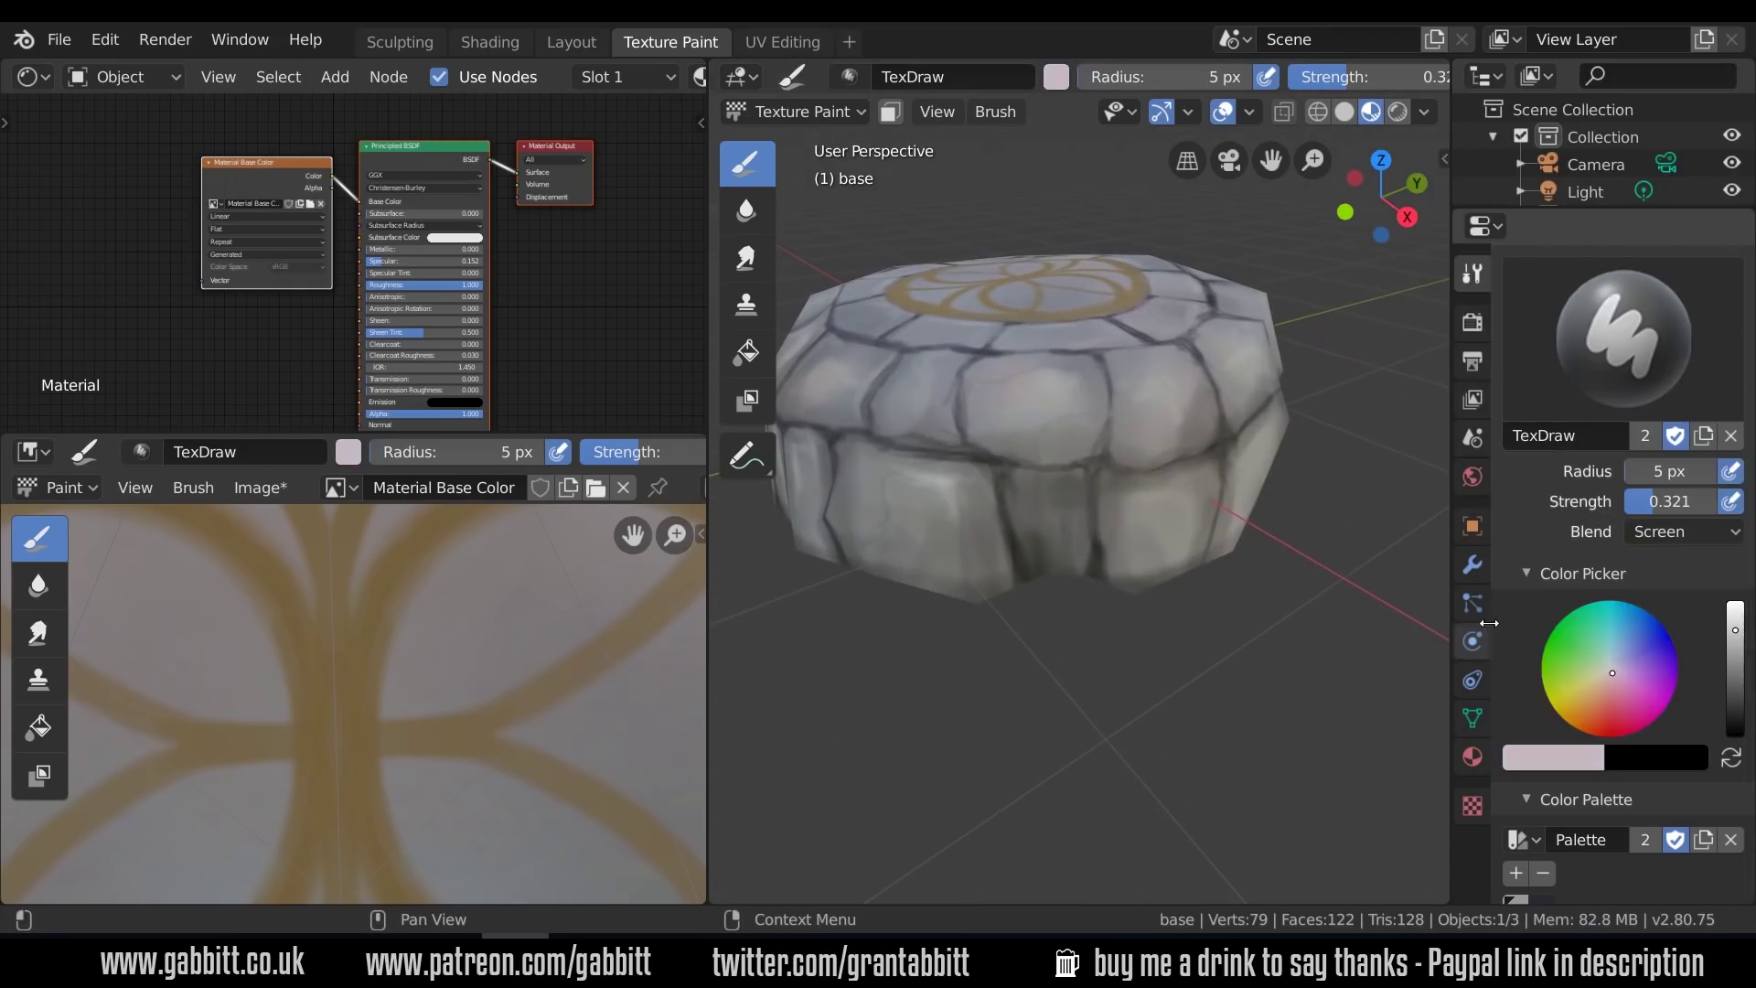
pyautogui.moveTo(1120, 475)
pyautogui.mouseDown(button='middle')
pyautogui.moveTo(977, 473)
pyautogui.moveTo(990, 501)
pyautogui.moveTo(1112, 502)
pyautogui.moveTo(999, 477)
pyautogui.moveTo(1332, 422)
pyautogui.moveTo(1194, 381)
pyautogui.moveTo(1187, 407)
pyautogui.moveTo(1243, 466)
pyautogui.moveTo(1309, 464)
pyautogui.moveTo(1157, 411)
pyautogui.moveTo(1197, 420)
pyautogui.moveTo(1124, 490)
pyautogui.mouseUp(button='middle')
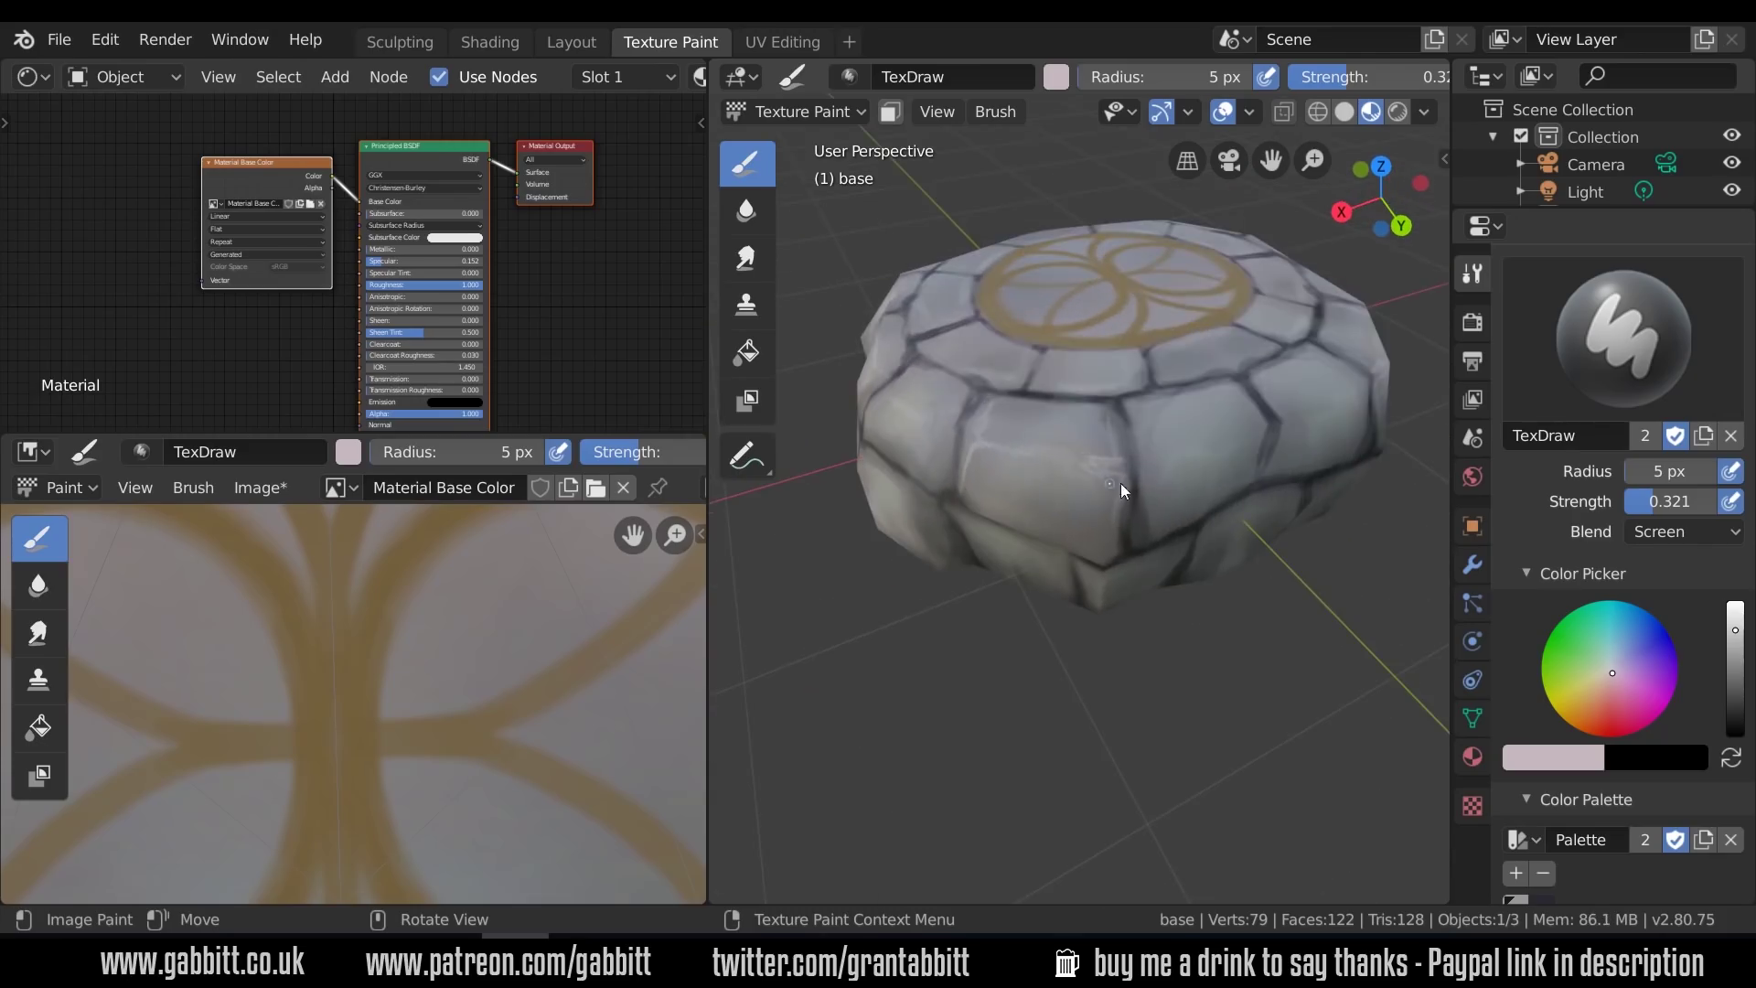
pyautogui.moveTo(1260, 428)
pyautogui.mouseDown(button='middle')
pyautogui.moveTo(1200, 452)
pyautogui.moveTo(1048, 423)
pyautogui.moveTo(1124, 527)
pyautogui.moveTo(1254, 513)
pyautogui.moveTo(1116, 489)
pyautogui.mouseUp(button='middle')
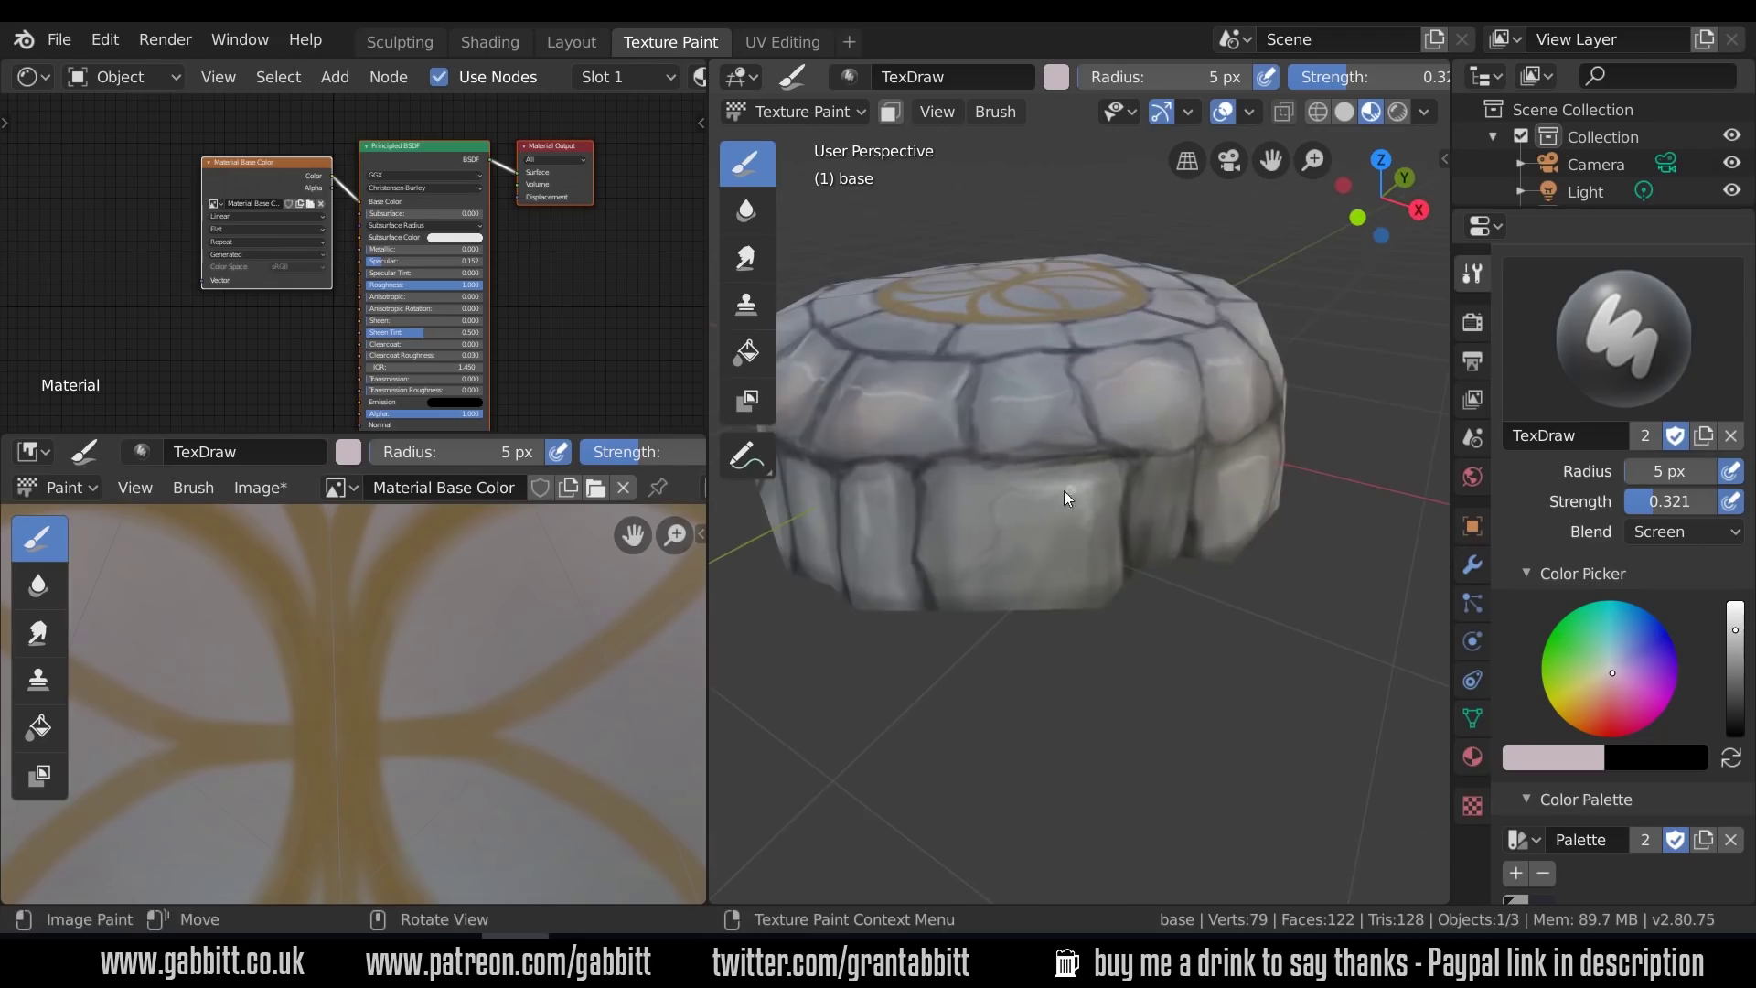
# Add thin light pink edge highlights to the blocks around the golden motif on the stone's top
pyautogui.moveTo(1063, 545); pyautogui.dragTo(983, 470, button='middle')
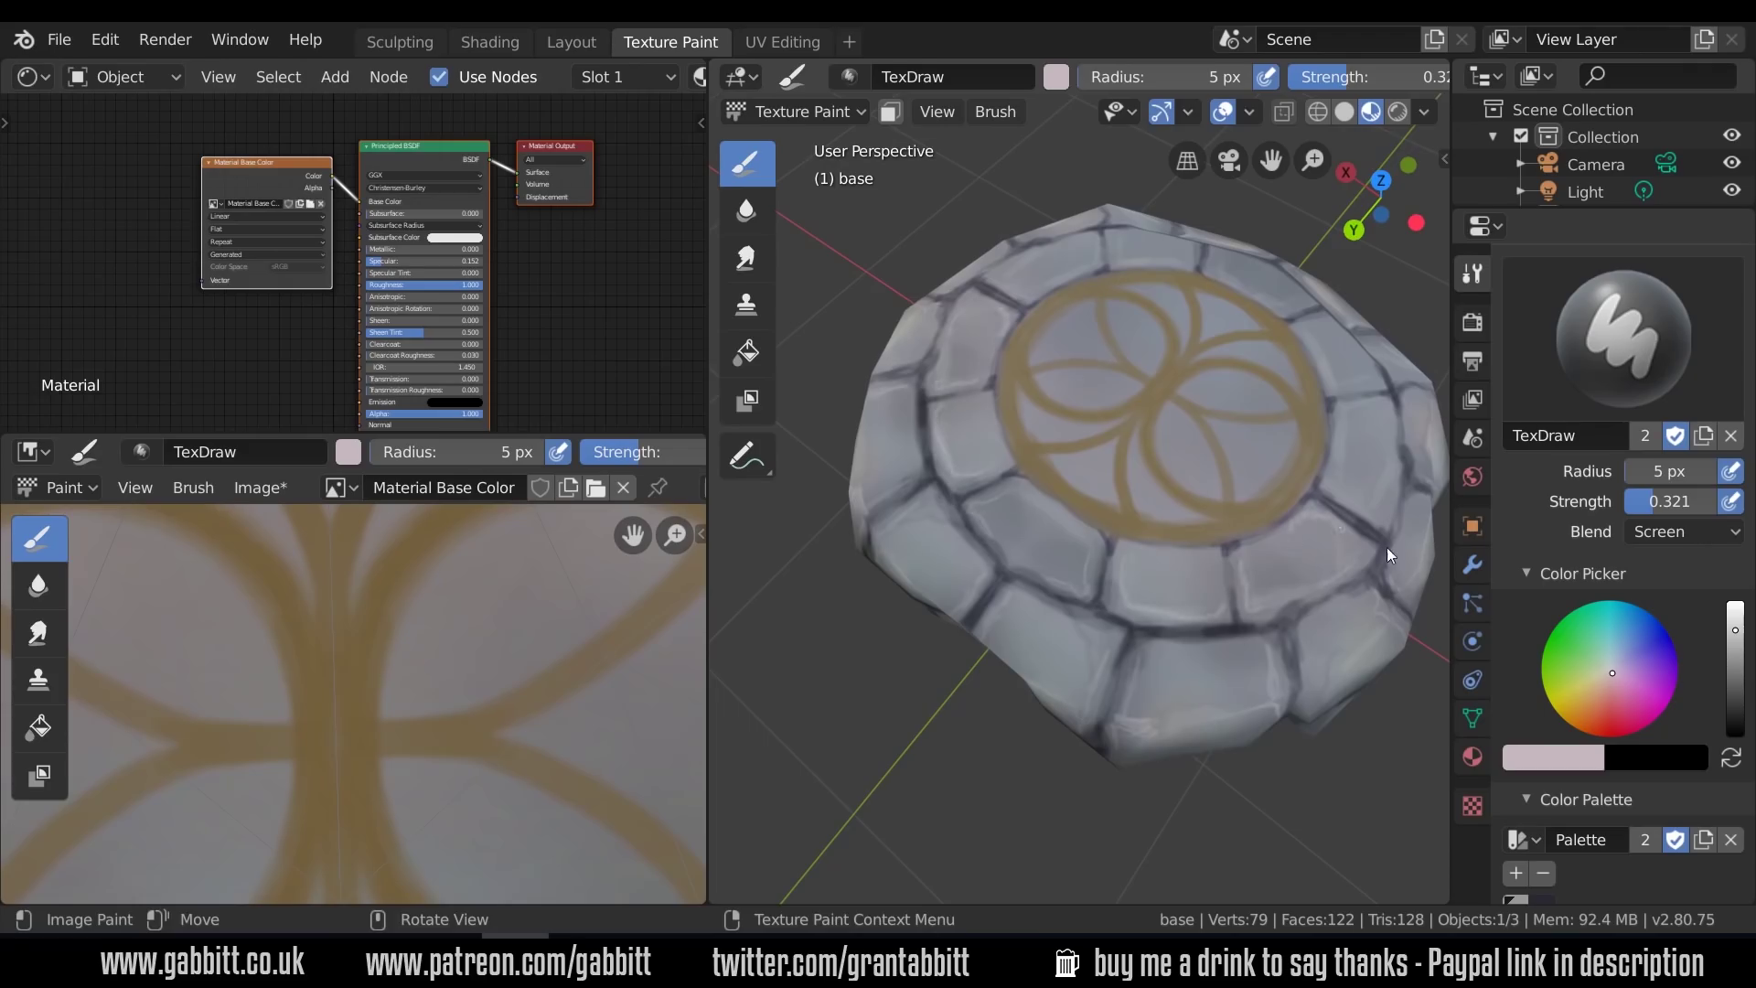
pyautogui.moveTo(1387, 547); pyautogui.dragTo(1204, 540, button='middle')
pyautogui.moveTo(1222, 480); pyautogui.dragTo(1187, 525, button='middle')
# Save the painted texture as Material Base Color.png in the testing hand painted folder
pyautogui.click(255, 488)
pyautogui.click(502, 594)
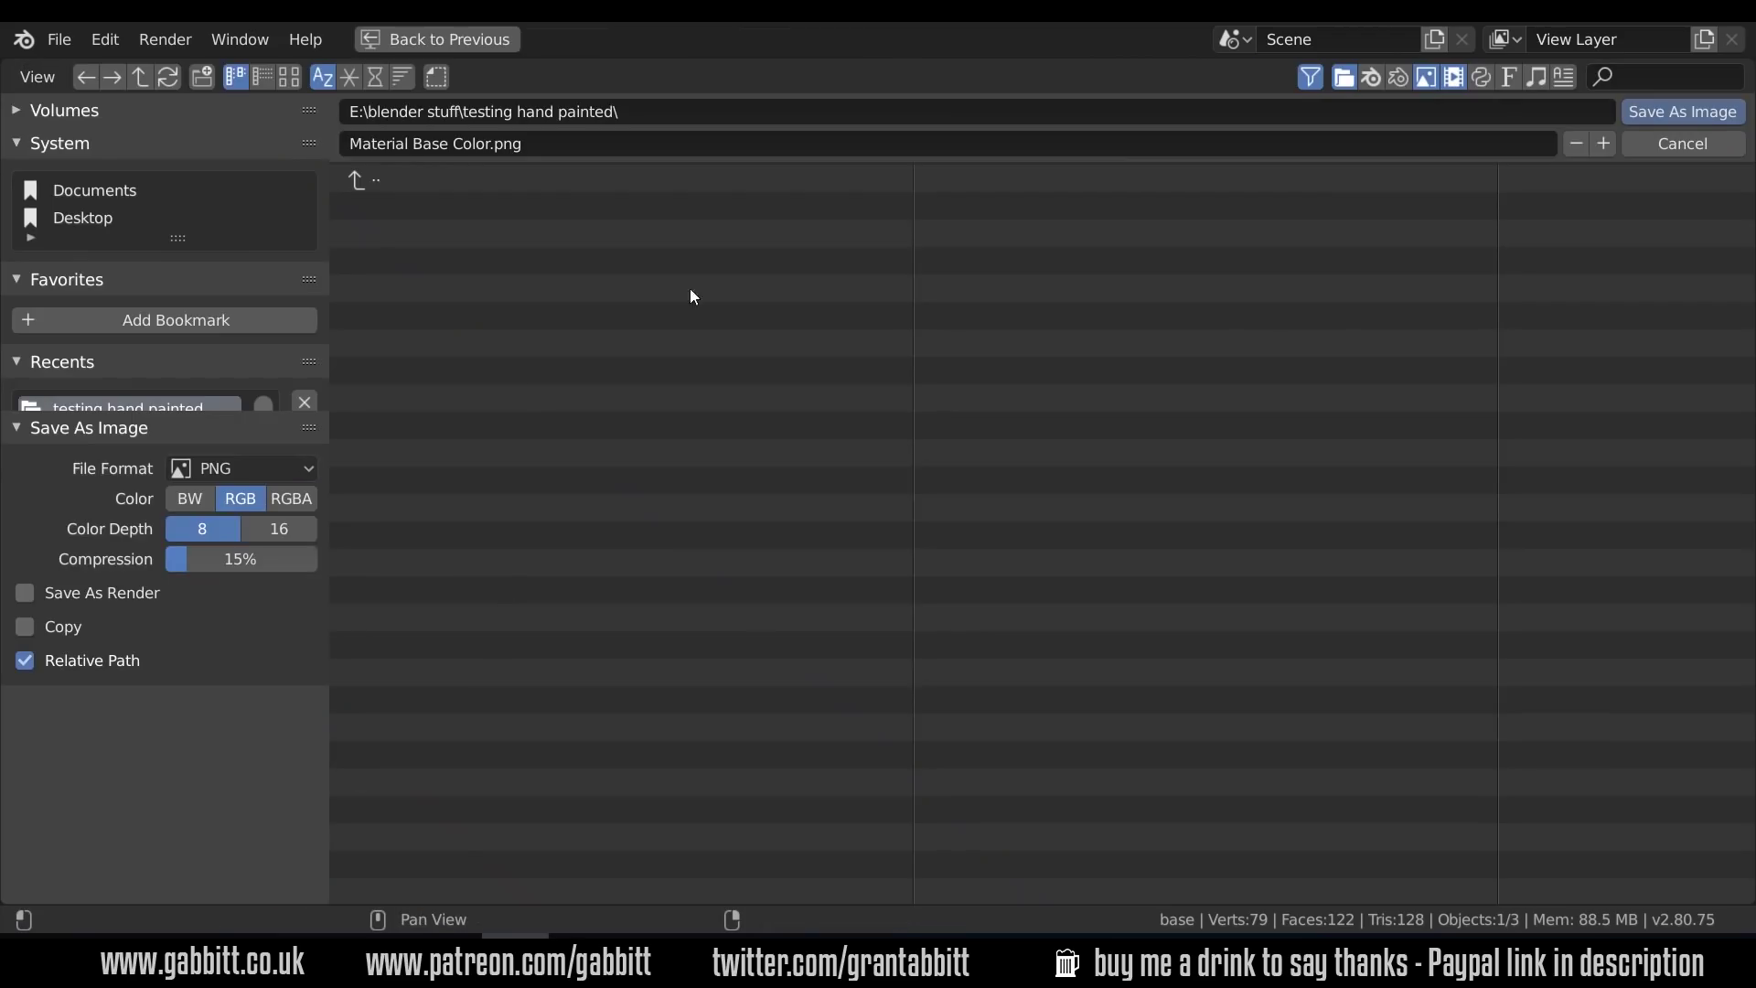
pyautogui.click(1678, 114)
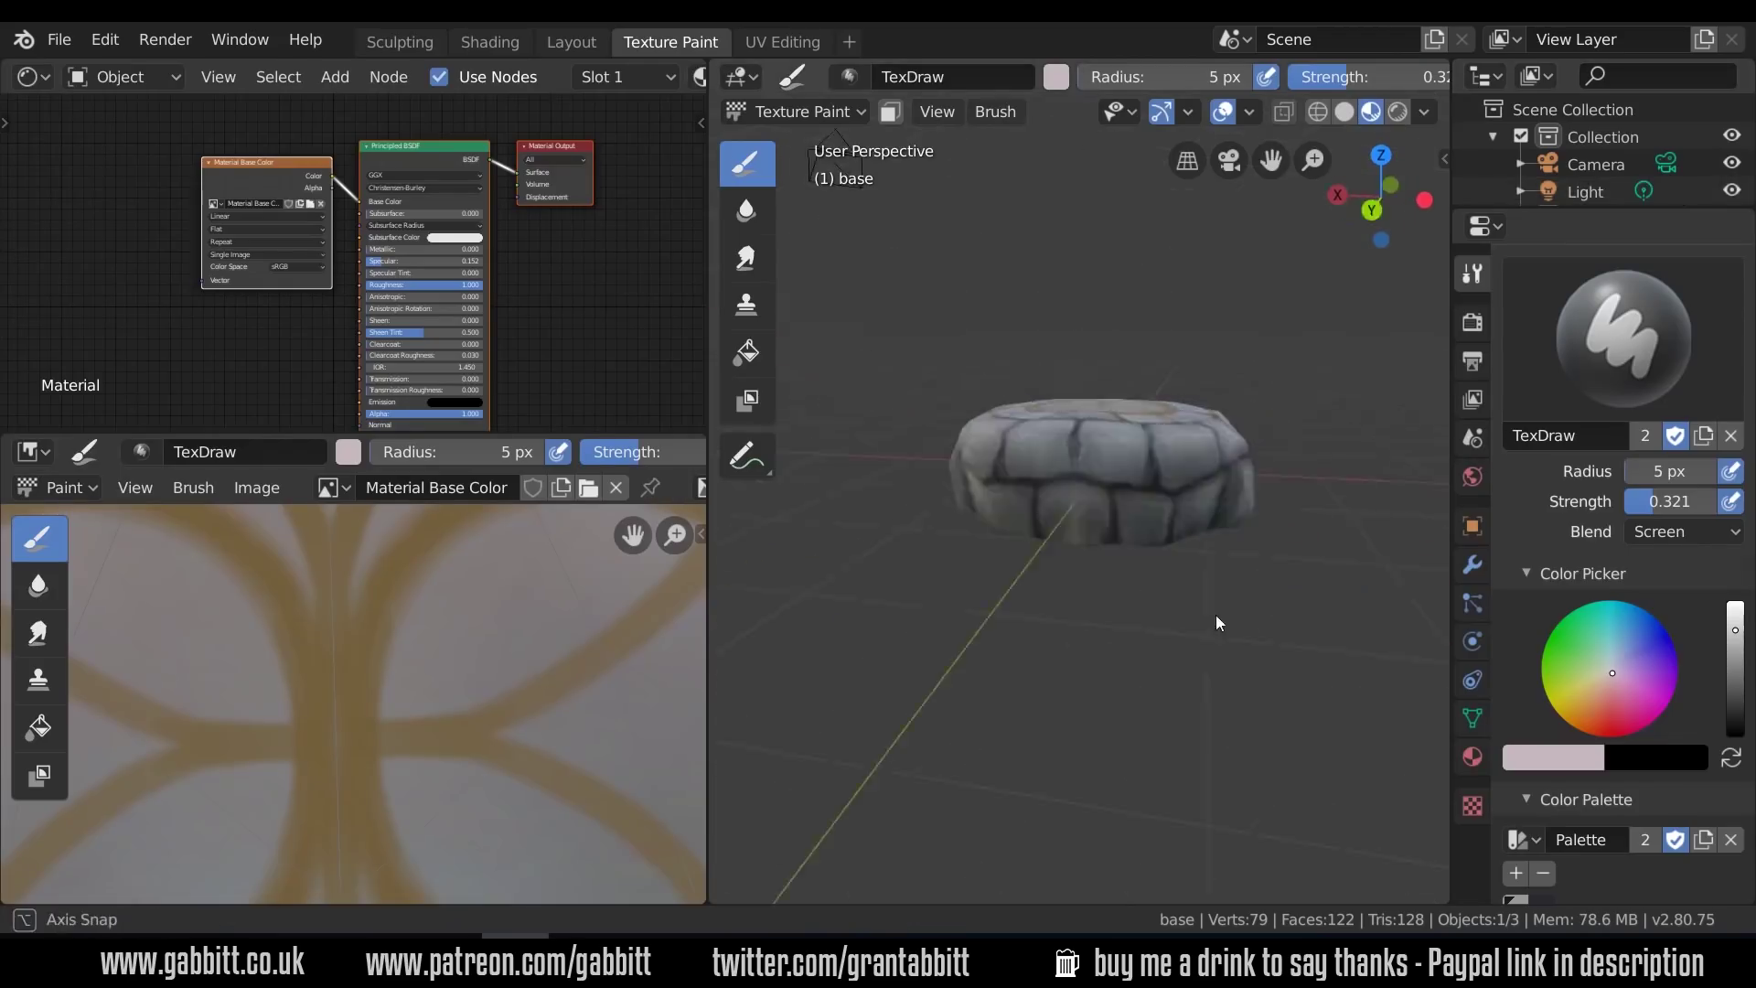
# Enlarge the Screen brush to 33 px and softly brighten the side blocks with light pink and light green
pyautogui.moveTo(1216, 615); pyautogui.dragTo(1182, 514, button='middle')
pyautogui.scroll(3, 1182, 514)
pyautogui.moveTo(1182, 514); pyautogui.dragTo(1190, 526)
pyautogui.moveTo(1198, 521)
pyautogui.mouseDown(button='middle')
pyautogui.moveTo(1296, 527)
pyautogui.moveTo(1267, 538)
pyautogui.mouseUp(button='middle')
pyautogui.press('f')
pyautogui.click(1210, 538)
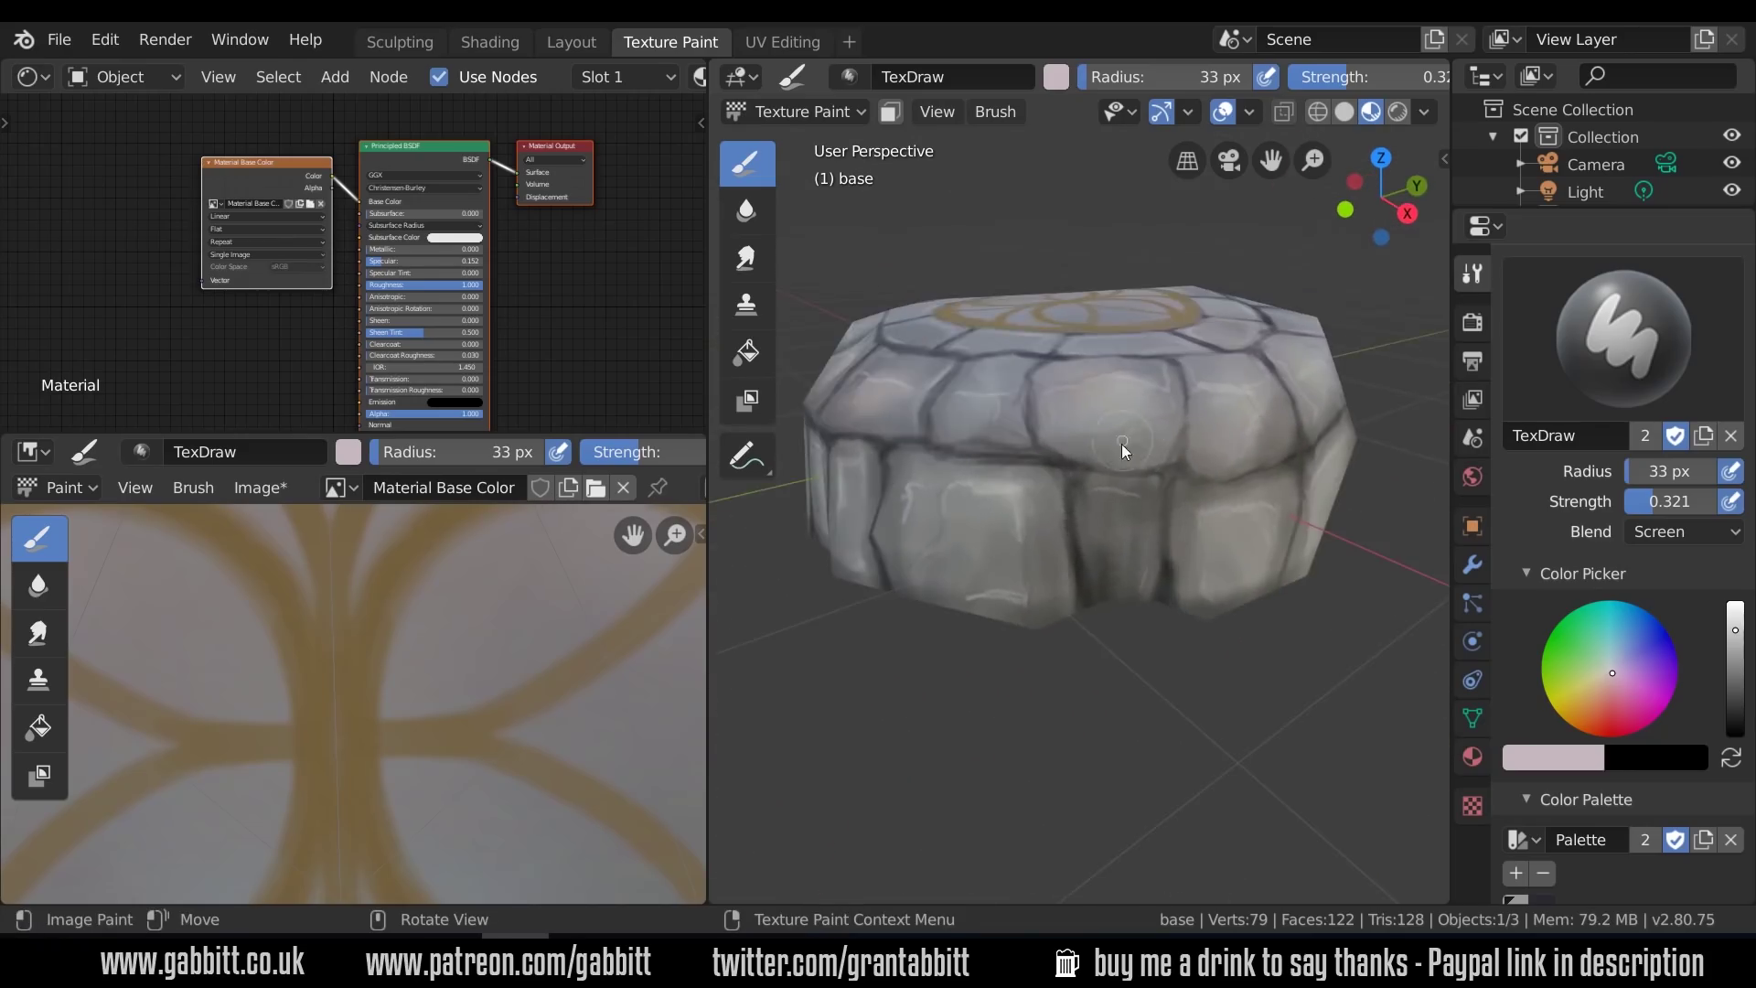
pyautogui.moveTo(1121, 442); pyautogui.dragTo(1095, 464, button='middle')
pyautogui.moveTo(1020, 427)
pyautogui.mouseDown(button='middle')
pyautogui.moveTo(1036, 629)
pyautogui.moveTo(1044, 560)
pyautogui.moveTo(1084, 486)
pyautogui.moveTo(1171, 457)
pyautogui.mouseUp(button='middle')
pyautogui.press('f')
pyautogui.click(1084, 557)
pyautogui.click(1606, 666)
# Smear the edge highlights on the upper blocks with a 78 px brush to blend them into the stone
pyautogui.moveTo(1051, 490)
pyautogui.mouseDown(button='middle')
pyautogui.moveTo(1238, 521)
pyautogui.moveTo(1106, 576)
pyautogui.moveTo(1228, 593)
pyautogui.moveTo(1232, 529)
pyautogui.moveTo(1085, 384)
pyautogui.moveTo(1264, 397)
pyautogui.moveTo(1116, 377)
pyautogui.moveTo(1200, 421)
pyautogui.moveTo(1167, 412)
pyautogui.moveTo(1241, 567)
pyautogui.moveTo(1205, 475)
pyautogui.moveTo(1208, 578)
pyautogui.moveTo(1347, 569)
pyautogui.moveTo(1091, 585)
pyautogui.mouseUp(button='middle')
pyautogui.scroll(2, 1090, 586)
pyautogui.click(758, 265)
pyautogui.scroll(4, 1015, 513)
pyautogui.moveTo(1019, 565)
pyautogui.mouseDown()
pyautogui.moveTo(996, 509)
pyautogui.moveTo(1007, 411)
pyautogui.mouseUp()
pyautogui.keyDown('shift'); pyautogui.moveTo(1119, 384); pyautogui.dragTo(979, 453, button='middle'); pyautogui.keyUp('shift')
pyautogui.moveTo(1079, 352); pyautogui.dragTo(1107, 394)
pyautogui.scroll(-3, 1106, 394)
pyautogui.moveTo(1105, 394); pyautogui.dragTo(1122, 502, button='middle')
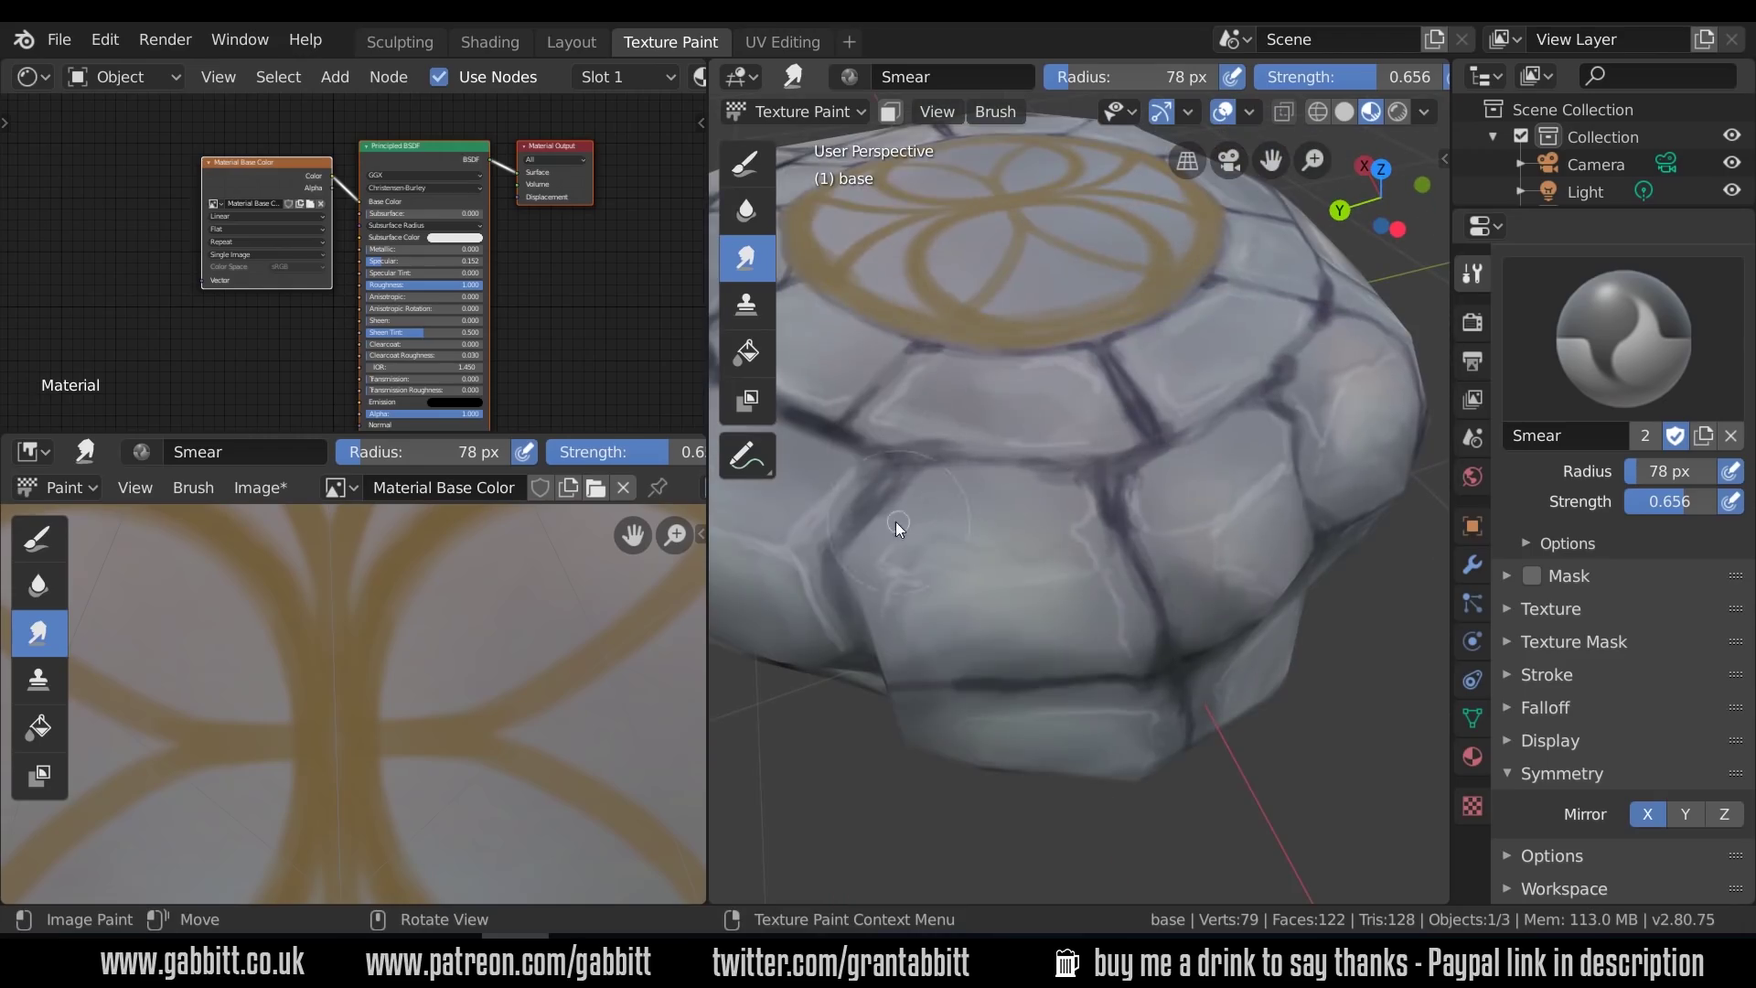
pyautogui.moveTo(896, 522); pyautogui.dragTo(1177, 514, button='middle')
pyautogui.keyDown('ctrl'); pyautogui.moveTo(1332, 472); pyautogui.dragTo(1226, 558, button='middle'); pyautogui.keyUp('ctrl')
pyautogui.moveTo(1098, 549)
pyautogui.mouseDown(button='middle')
pyautogui.moveTo(1149, 540)
pyautogui.moveTo(1125, 549)
pyautogui.mouseUp(button='middle')
pyautogui.keyDown('ctrl'); pyautogui.moveTo(1098, 549); pyautogui.dragTo(950, 657, button='middle'); pyautogui.keyUp('ctrl')
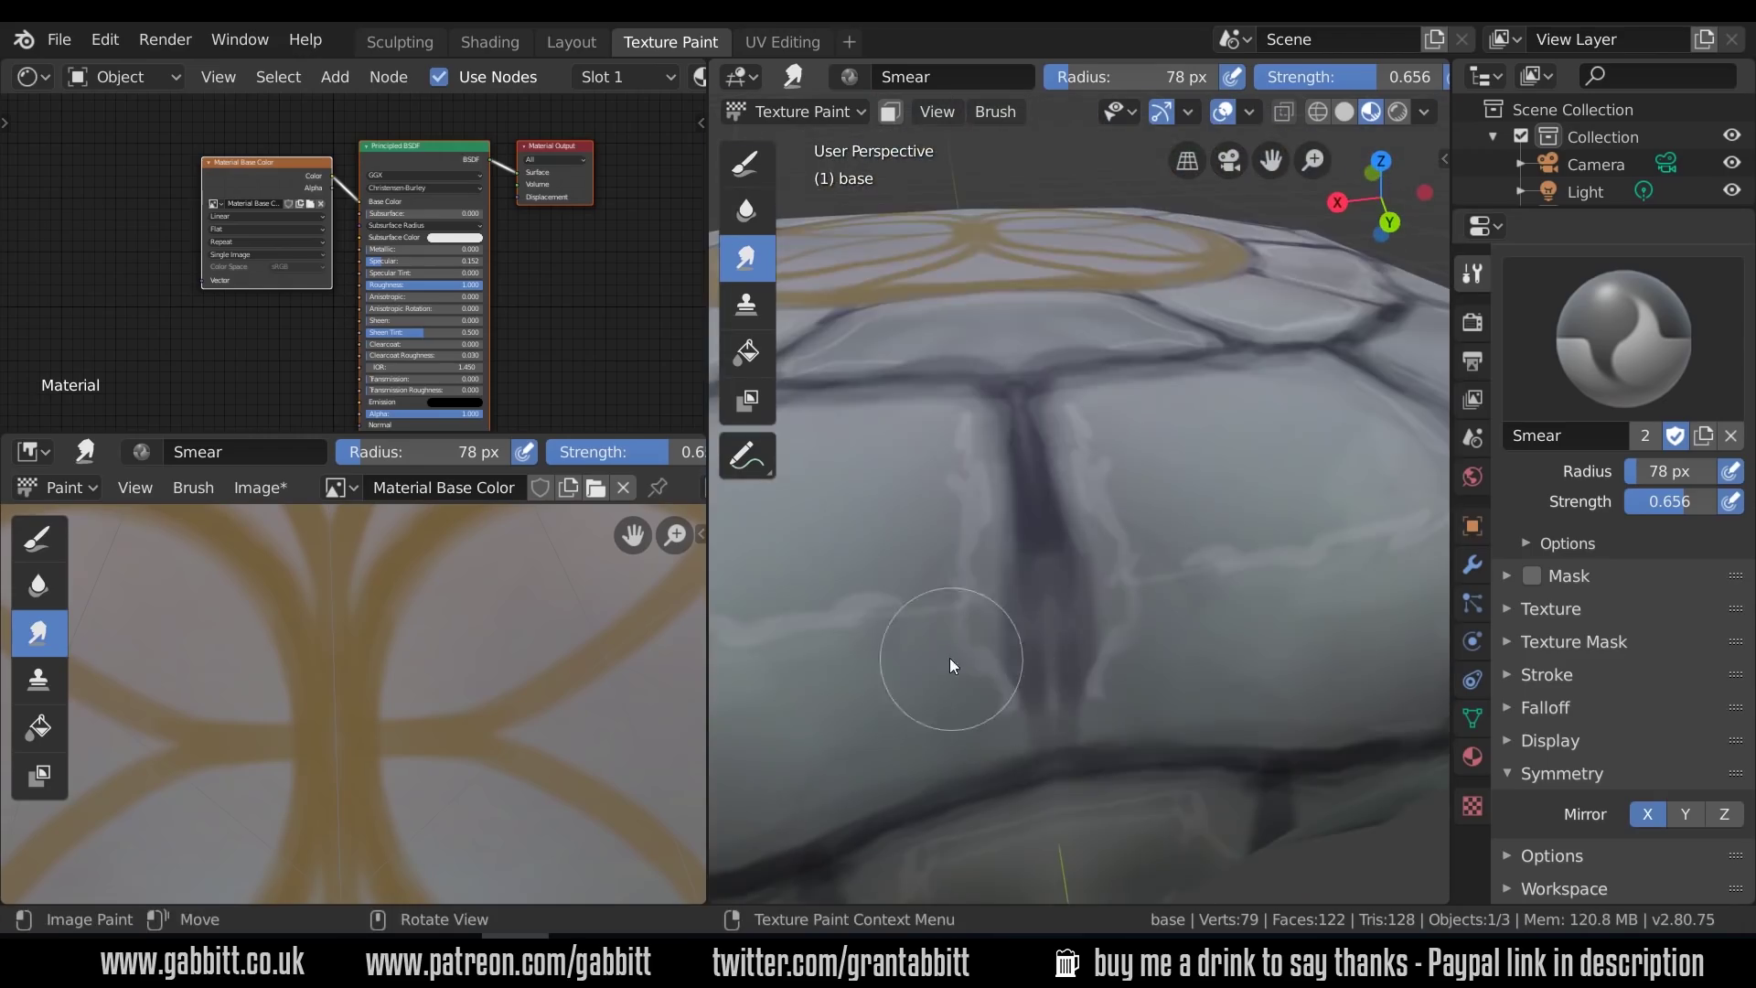
pyautogui.moveTo(1038, 558); pyautogui.dragTo(1124, 585, button='middle')
pyautogui.keyDown('ctrl'); pyautogui.moveTo(1123, 585); pyautogui.dragTo(1126, 494, button='middle'); pyautogui.keyUp('ctrl')
# Mirror the brush in X and Y, reduce it to 9 px, and paint thin light green highlights along the golden motif's edges
pyautogui.click(747, 163)
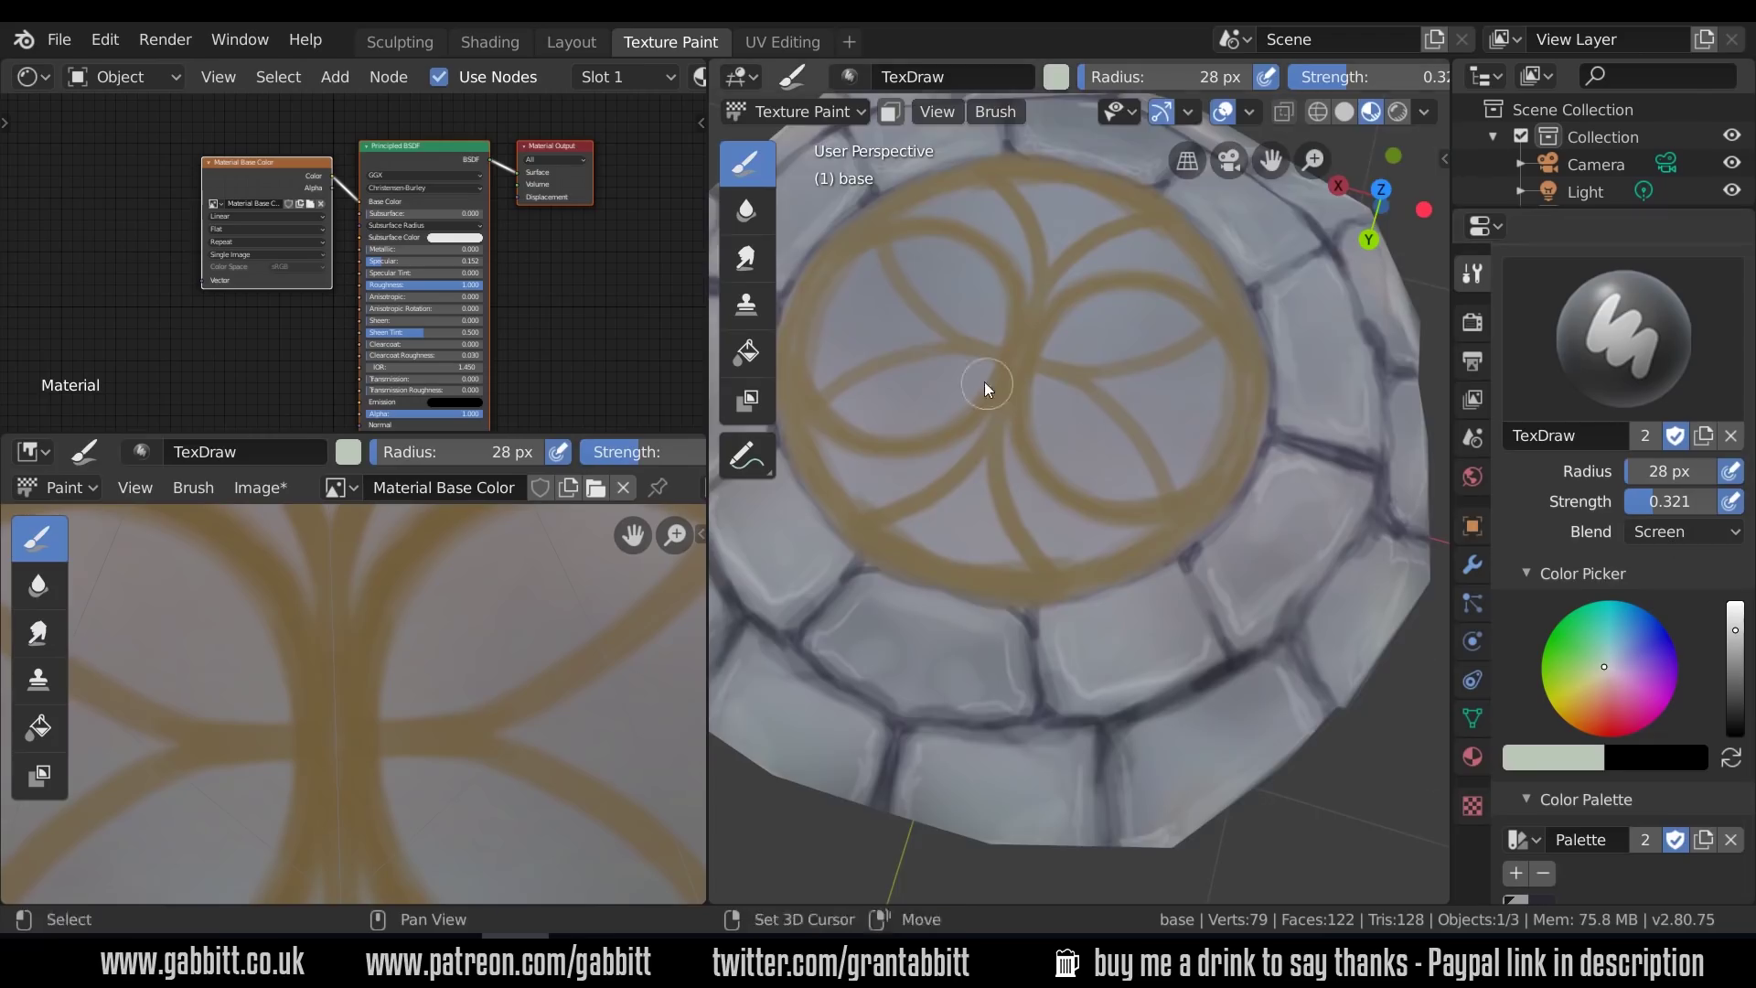
pyautogui.scroll(3, 1160, 409)
pyautogui.moveTo(1160, 452)
pyautogui.mouseDown()
pyautogui.moveTo(1013, 525)
pyautogui.moveTo(1203, 399)
pyautogui.moveTo(1062, 405)
pyautogui.mouseUp()
pyautogui.hotkey('ctrl', 'z')
pyautogui.scroll(-10, 1644, 389)
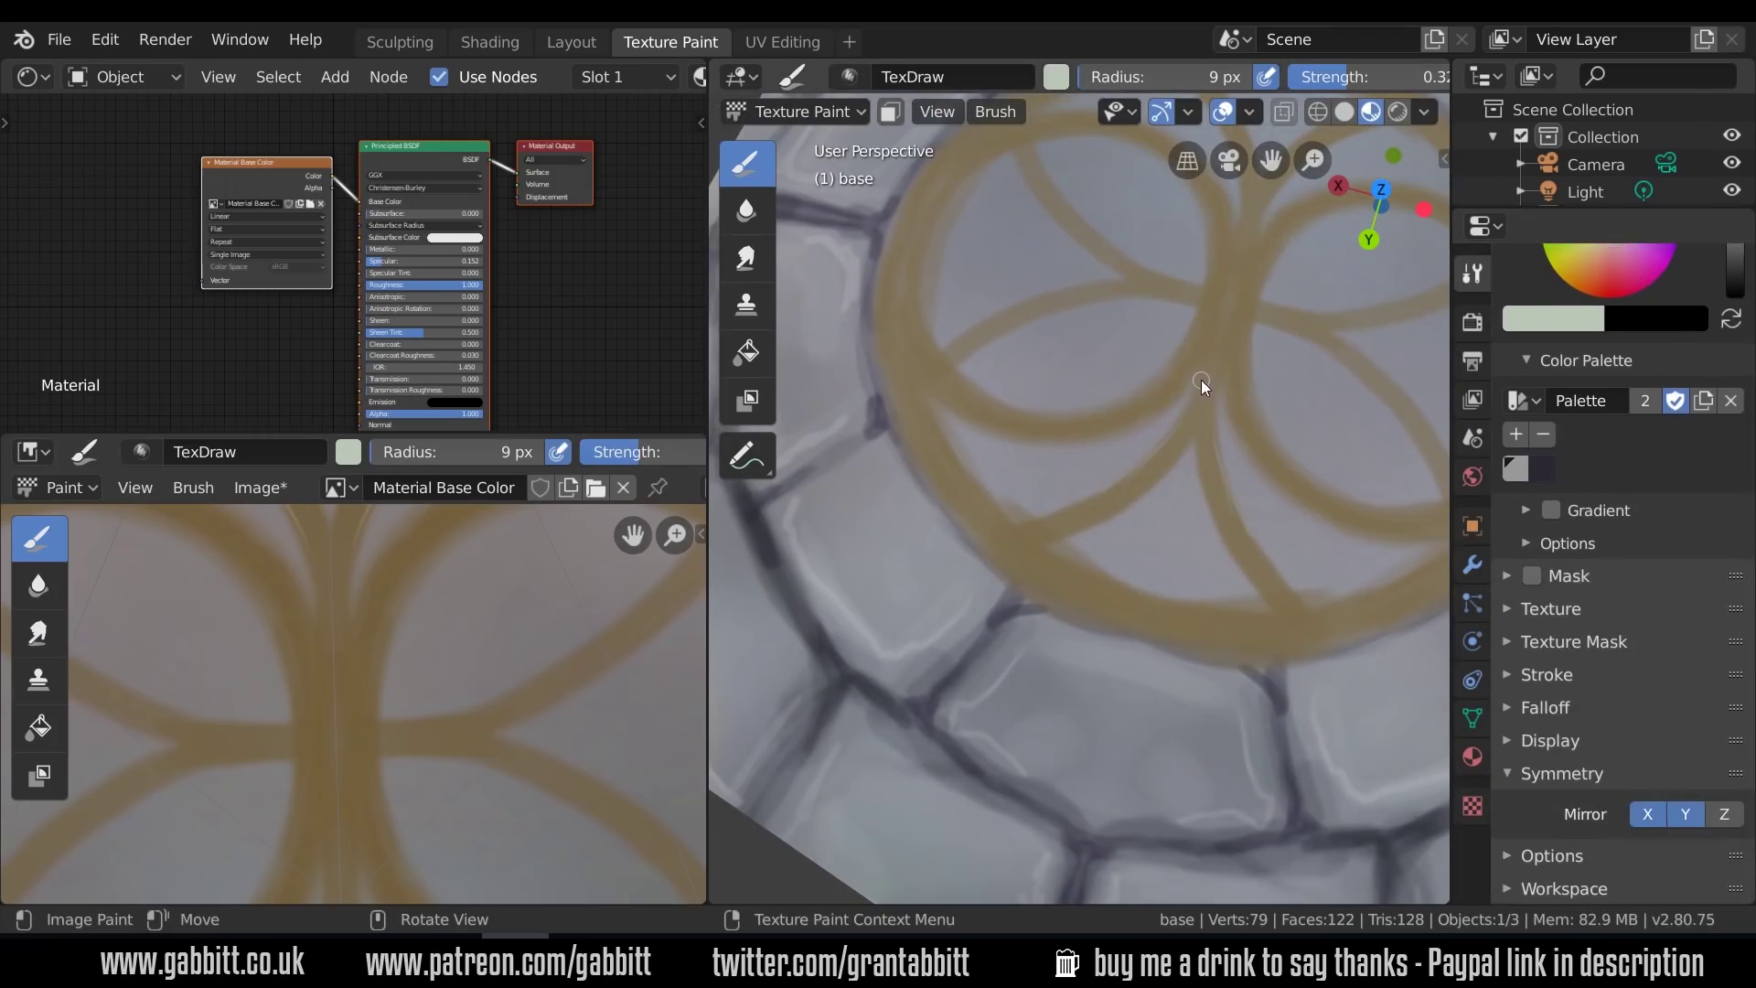
pyautogui.moveTo(1125, 480); pyautogui.dragTo(1009, 528)
pyautogui.moveTo(1202, 370)
pyautogui.mouseDown()
pyautogui.moveTo(995, 436)
pyautogui.moveTo(904, 371)
pyautogui.mouseUp()
pyautogui.moveTo(958, 457); pyautogui.dragTo(1025, 529)
pyautogui.hotkey('ctrl', 'z')
pyautogui.moveTo(1194, 606); pyautogui.dragTo(1115, 530, button='middle')
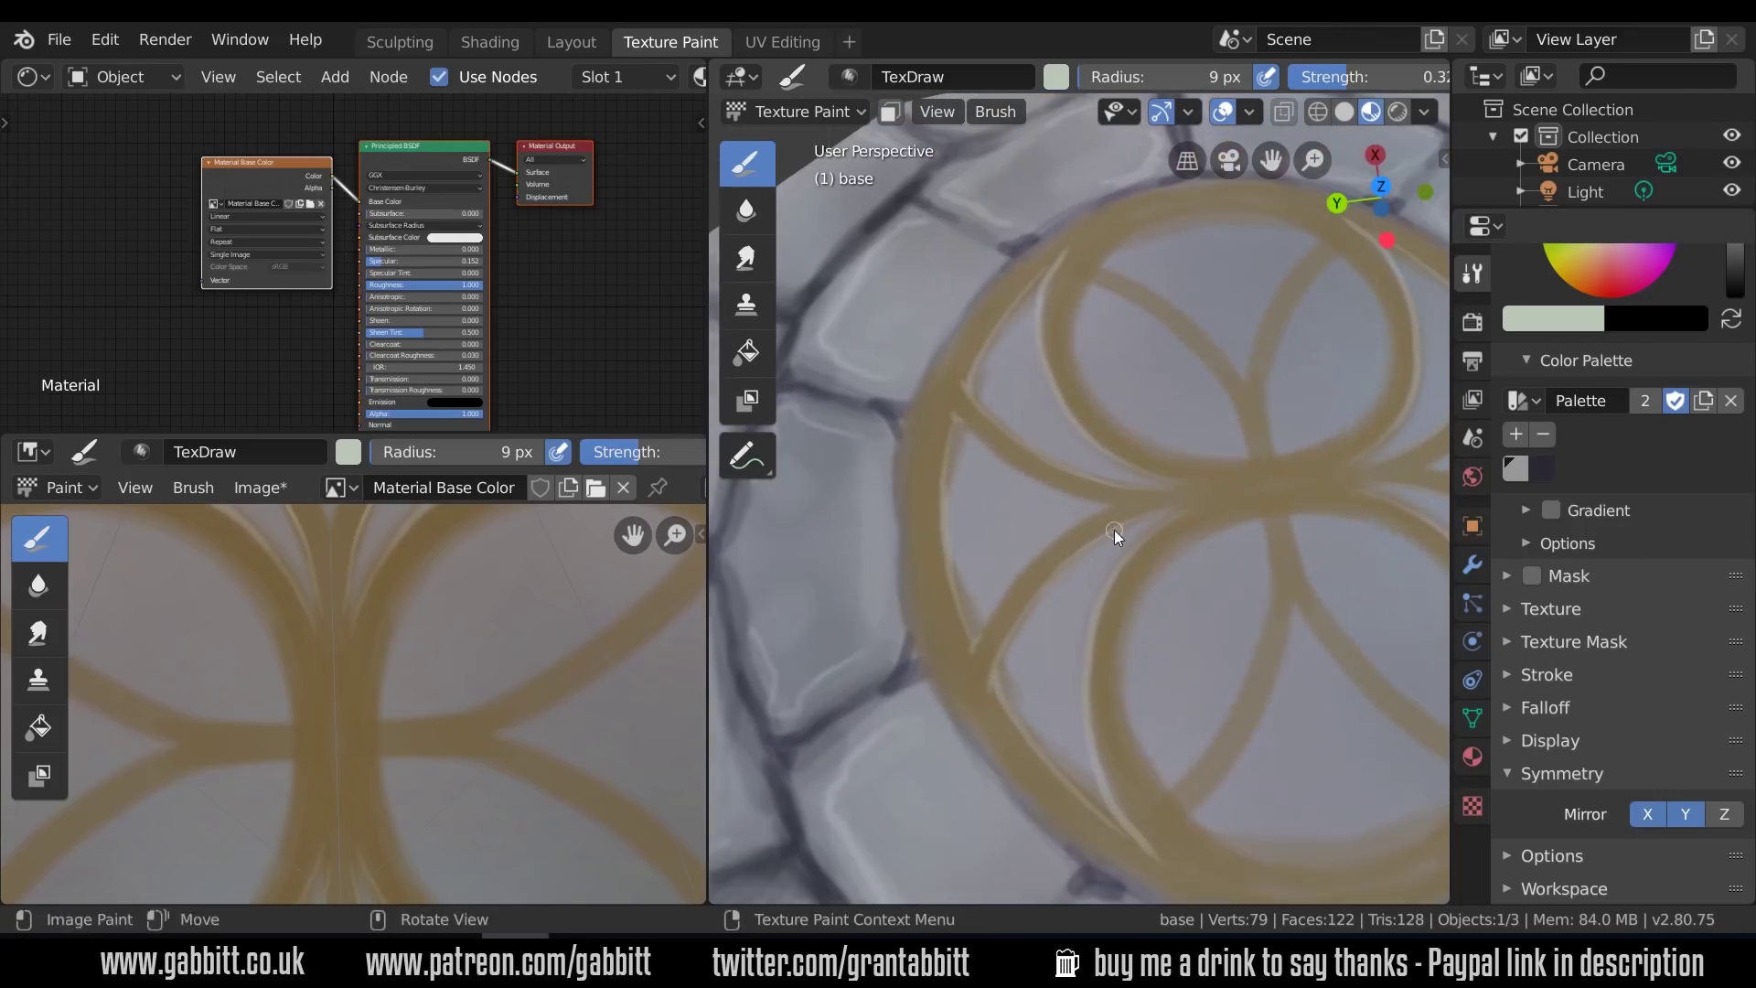
# Continue the thin light green highlights along the inner loops, crossing bands and outer ring of the golden motif
pyautogui.moveTo(1109, 223); pyautogui.dragTo(1124, 572, button='middle')
pyautogui.moveTo(1233, 353); pyautogui.dragTo(1107, 395)
pyautogui.moveTo(1230, 354); pyautogui.dragTo(1386, 368)
pyautogui.moveTo(1235, 387)
pyautogui.mouseDown()
pyautogui.moveTo(1145, 421)
pyautogui.moveTo(1076, 605)
pyautogui.mouseUp()
pyautogui.moveTo(1375, 486); pyautogui.dragTo(1308, 403, button='middle')
pyautogui.moveTo(1280, 285)
pyautogui.mouseDown()
pyautogui.moveTo(1074, 364)
pyautogui.moveTo(977, 470)
pyautogui.moveTo(963, 614)
pyautogui.mouseUp()
pyautogui.moveTo(1024, 622)
pyautogui.mouseDown(button='middle')
pyautogui.moveTo(1178, 513)
pyautogui.moveTo(1149, 638)
pyautogui.moveTo(1118, 640)
pyautogui.mouseUp(button='middle')
pyautogui.scroll(-4, 1179, 514)
pyautogui.scroll(2, 1117, 640)
# Set a 33 px brush with Mix blend and tint the golden motif with a peach tone and a darker brown
pyautogui.click(1602, 265)
pyautogui.press('f')
pyautogui.scroll(5, 1646, 366)
pyautogui.click(1664, 309)
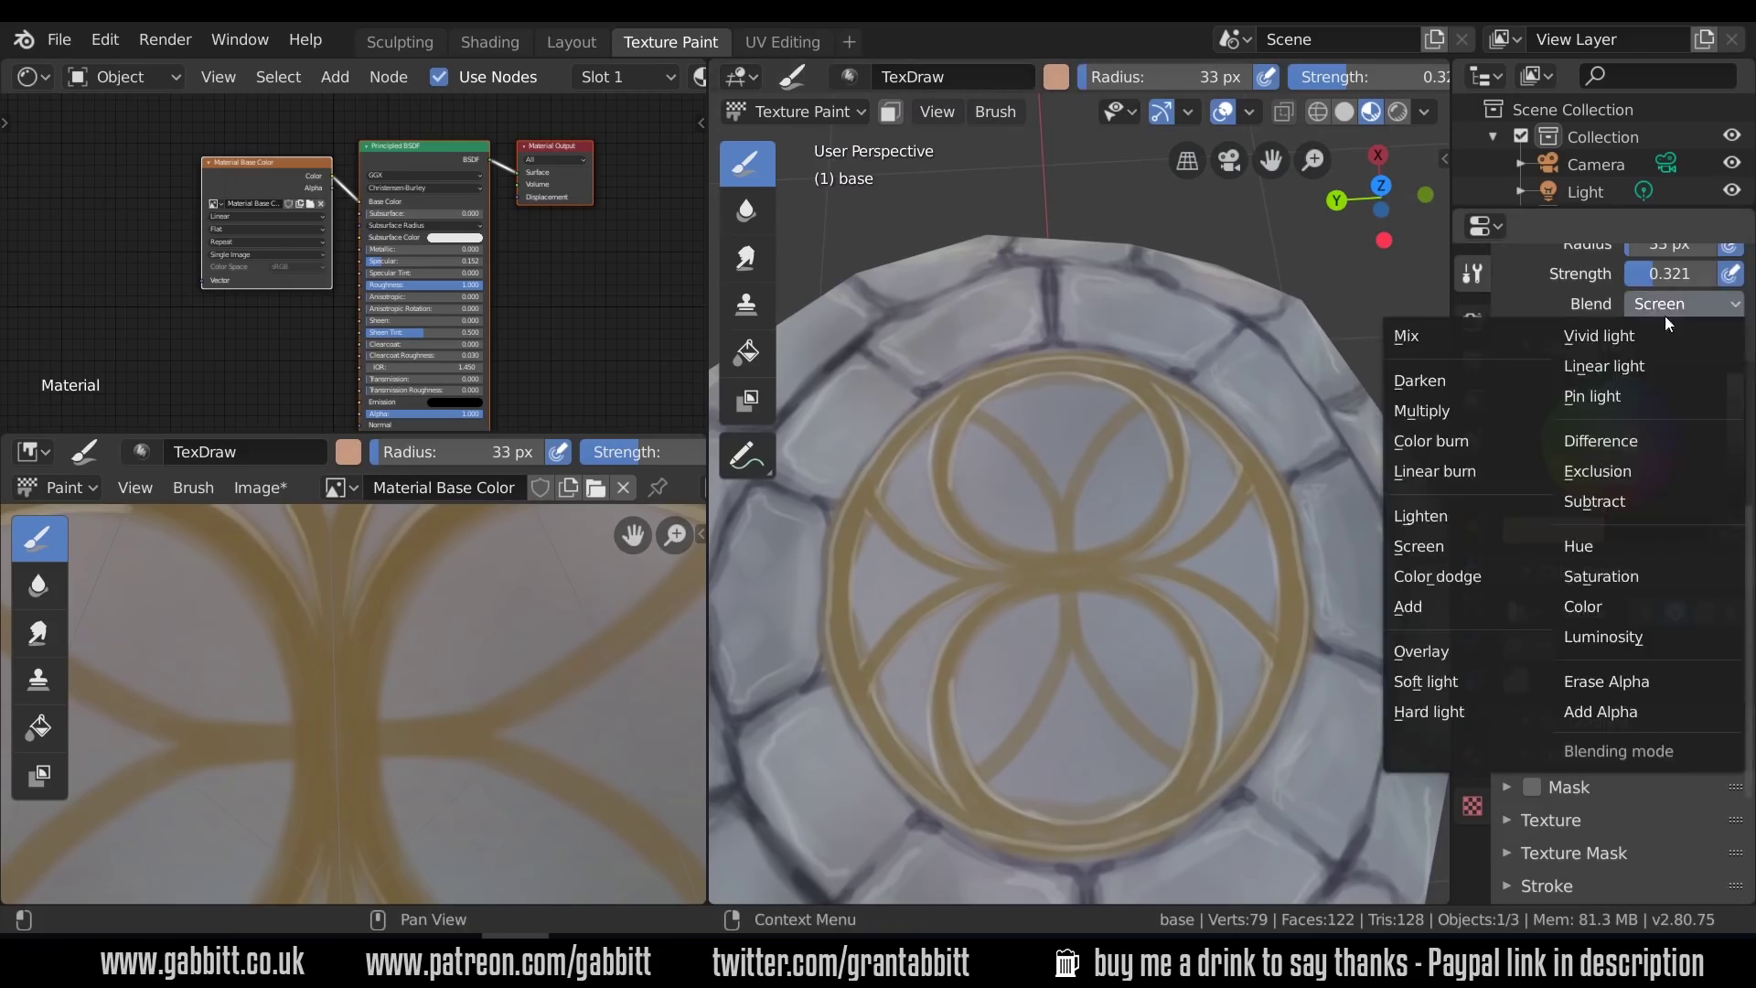
pyautogui.click(1420, 337)
pyautogui.scroll(5, 1156, 595)
pyautogui.moveTo(1157, 594); pyautogui.dragTo(825, 443)
pyautogui.click(1735, 438)
pyautogui.moveTo(1046, 274); pyautogui.dragTo(855, 393)
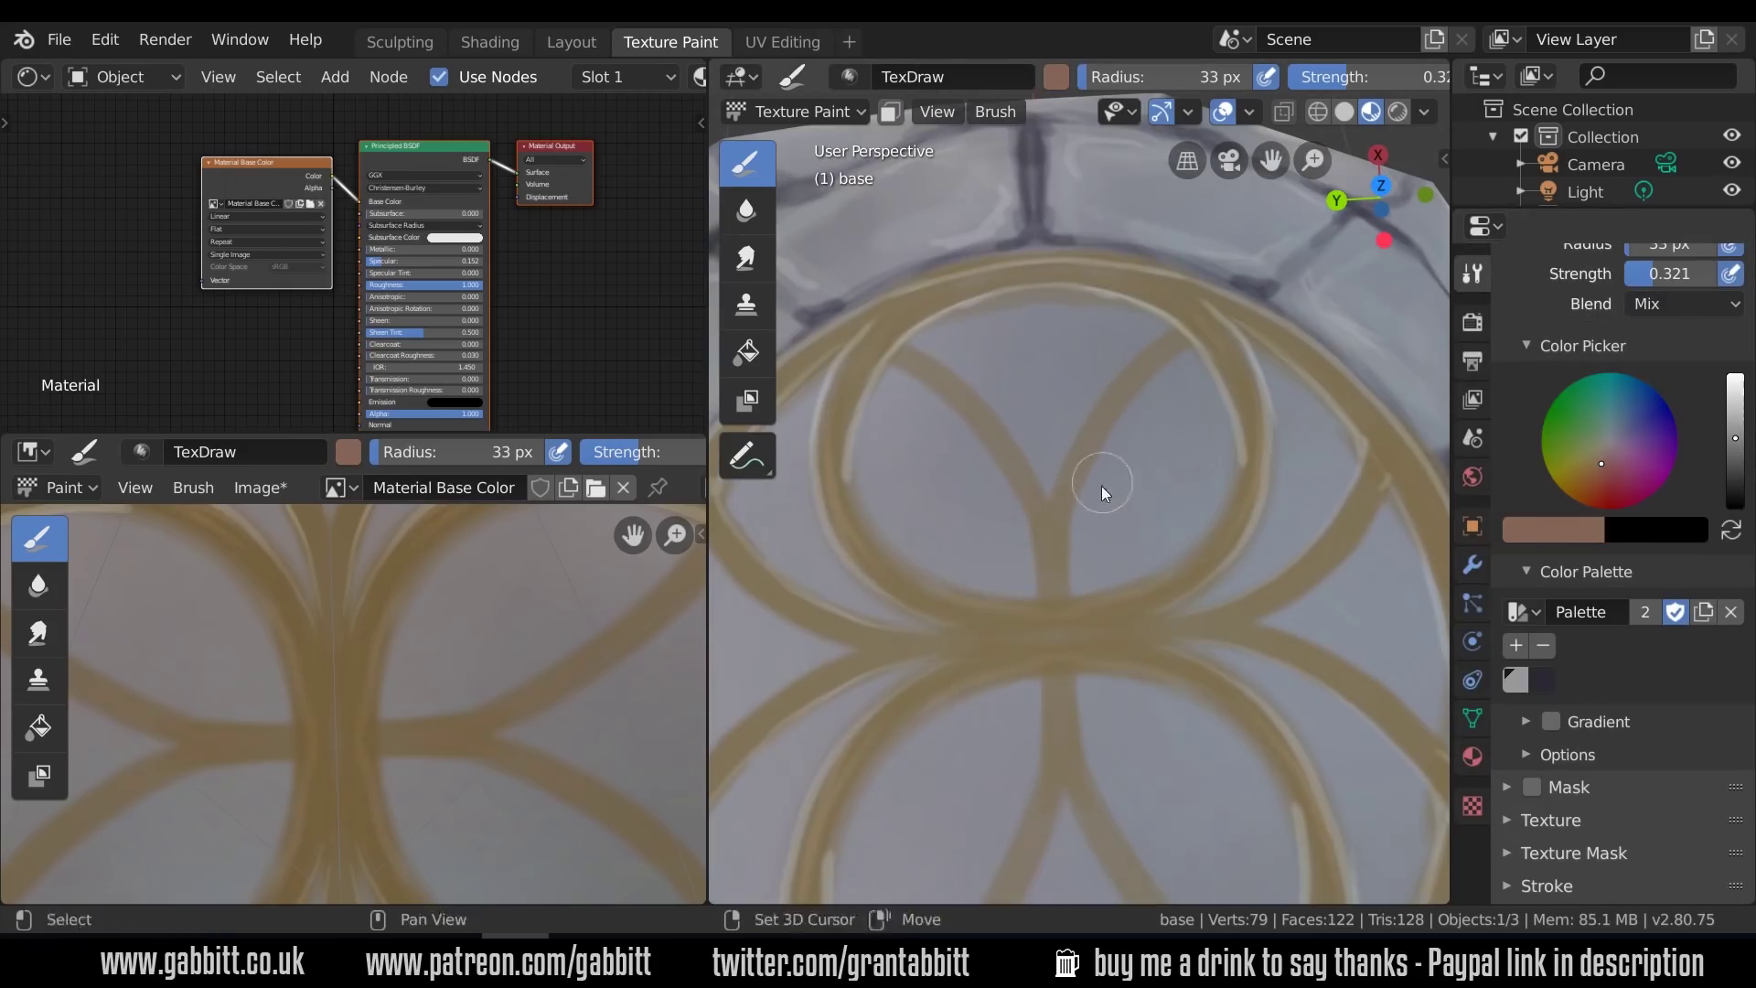
# Vary the gold of the motif's centre, loops and ring with olive yellow and dark purple tones
pyautogui.keyDown('shift'); pyautogui.moveTo(1101, 486); pyautogui.dragTo(1302, 506, button='middle'); pyautogui.keyUp('shift')
pyautogui.click(1578, 461)
pyautogui.moveTo(1093, 330); pyautogui.dragTo(1067, 447)
pyautogui.moveTo(1143, 617); pyautogui.dragTo(1436, 639)
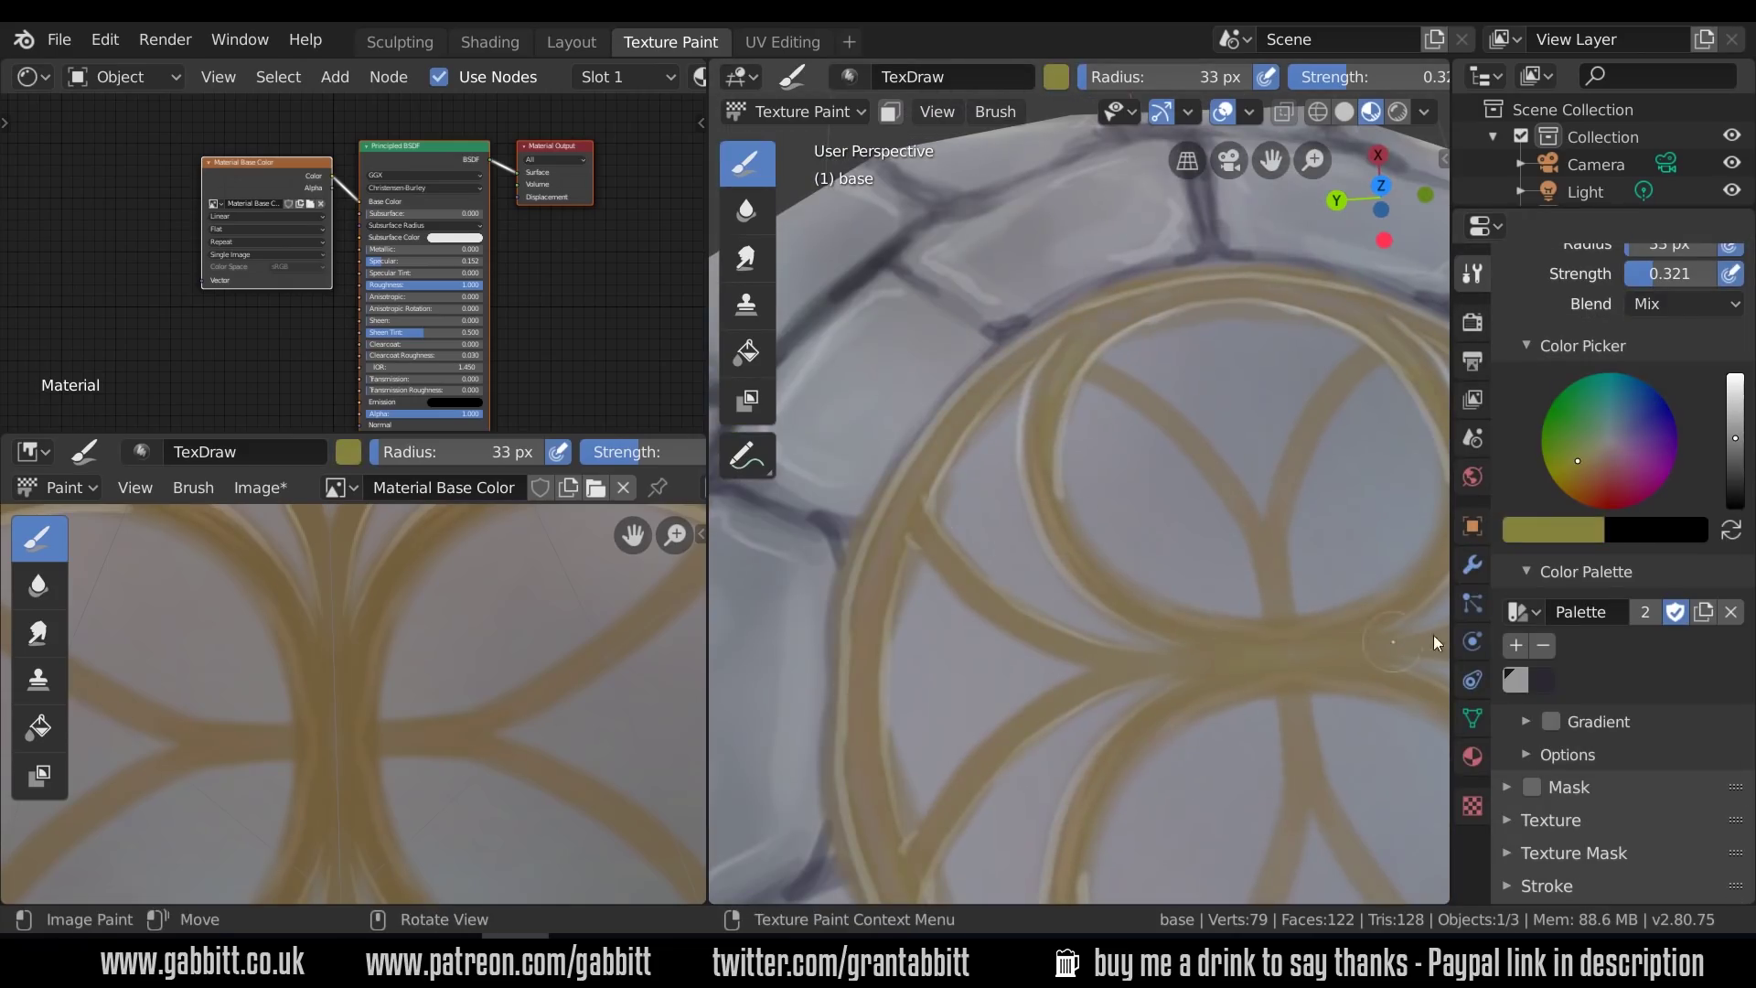
pyautogui.moveTo(1180, 595)
pyautogui.mouseDown(button='middle')
pyautogui.moveTo(1162, 495)
pyautogui.moveTo(1135, 531)
pyautogui.mouseUp(button='middle')
pyautogui.click(1735, 485)
pyautogui.moveTo(1006, 654); pyautogui.dragTo(828, 320)
pyautogui.moveTo(997, 430); pyautogui.dragTo(1038, 540, button='middle')
pyautogui.click(1631, 468)
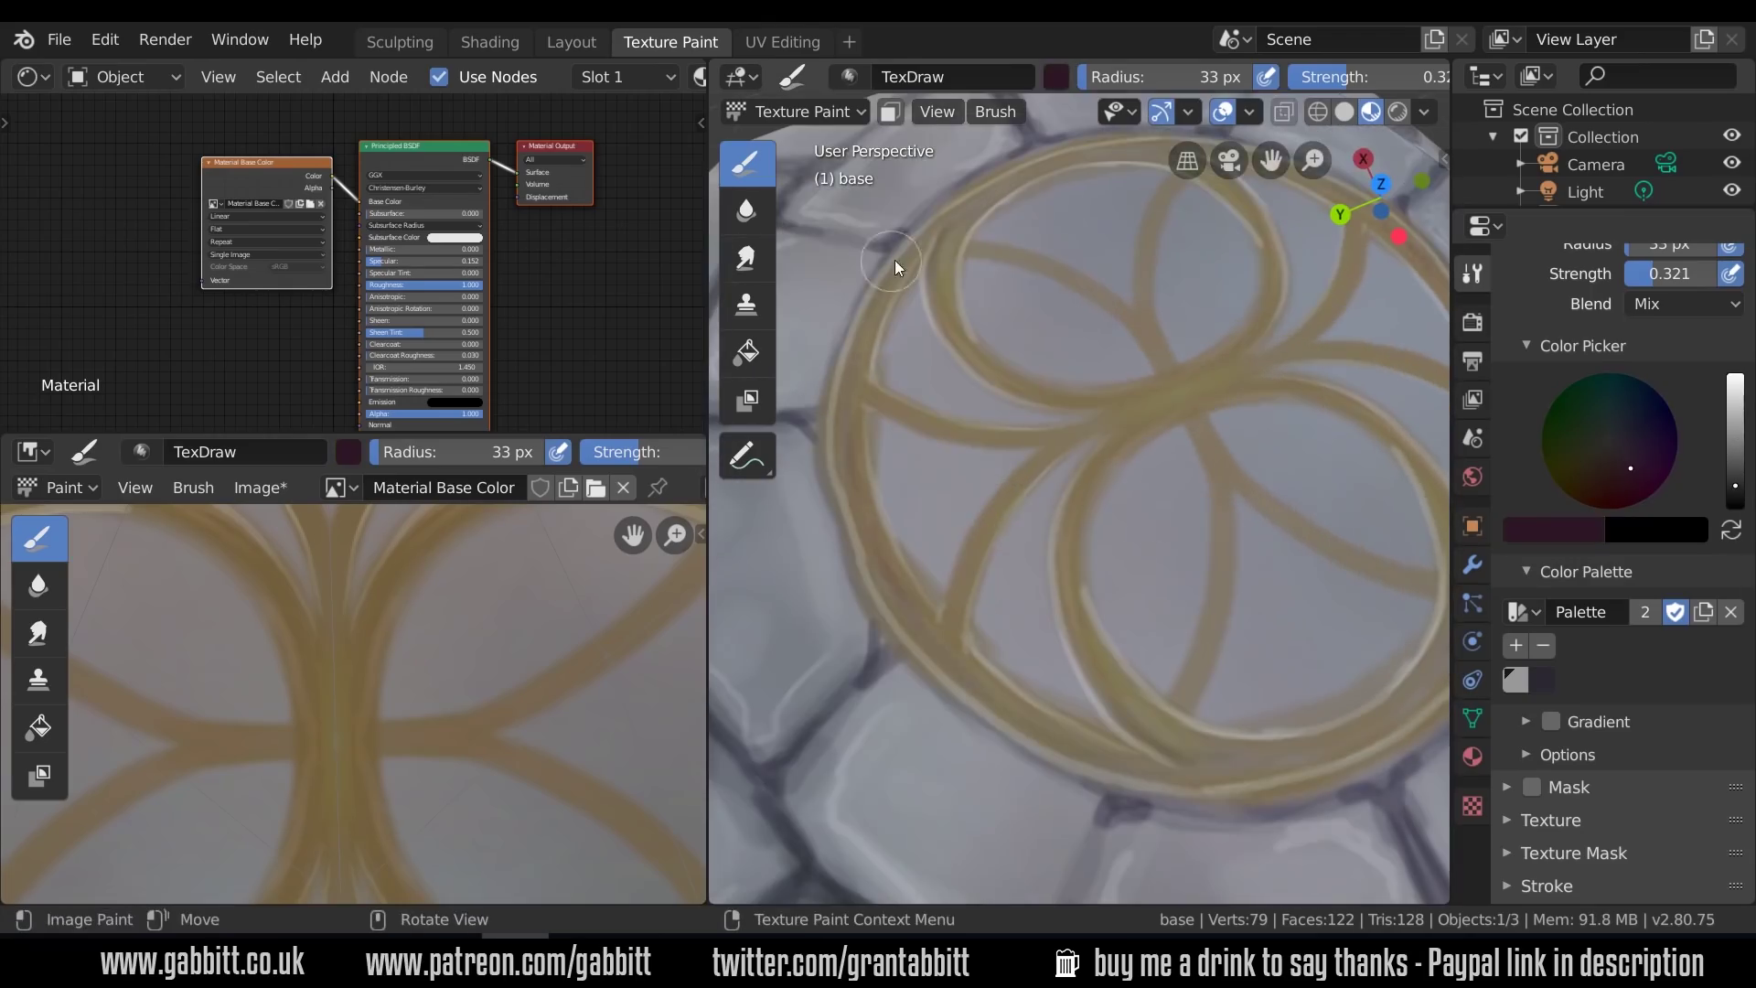
pyautogui.scroll(-4, 1125, 612)
pyautogui.scroll(6, 1122, 611)
pyautogui.moveTo(1122, 611); pyautogui.dragTo(1088, 606, button='middle')
# Smear the colour variations along the motif's ring and loops with a 33 px brush
pyautogui.click(747, 258)
pyautogui.moveTo(1111, 522)
pyautogui.keyDown('shift'); pyautogui.mouseDown(button='middle')
pyautogui.moveTo(1078, 511)
pyautogui.moveTo(1048, 412)
pyautogui.mouseUp(button='middle'); pyautogui.keyUp('shift')
pyautogui.moveTo(1159, 803); pyautogui.dragTo(1119, 744)
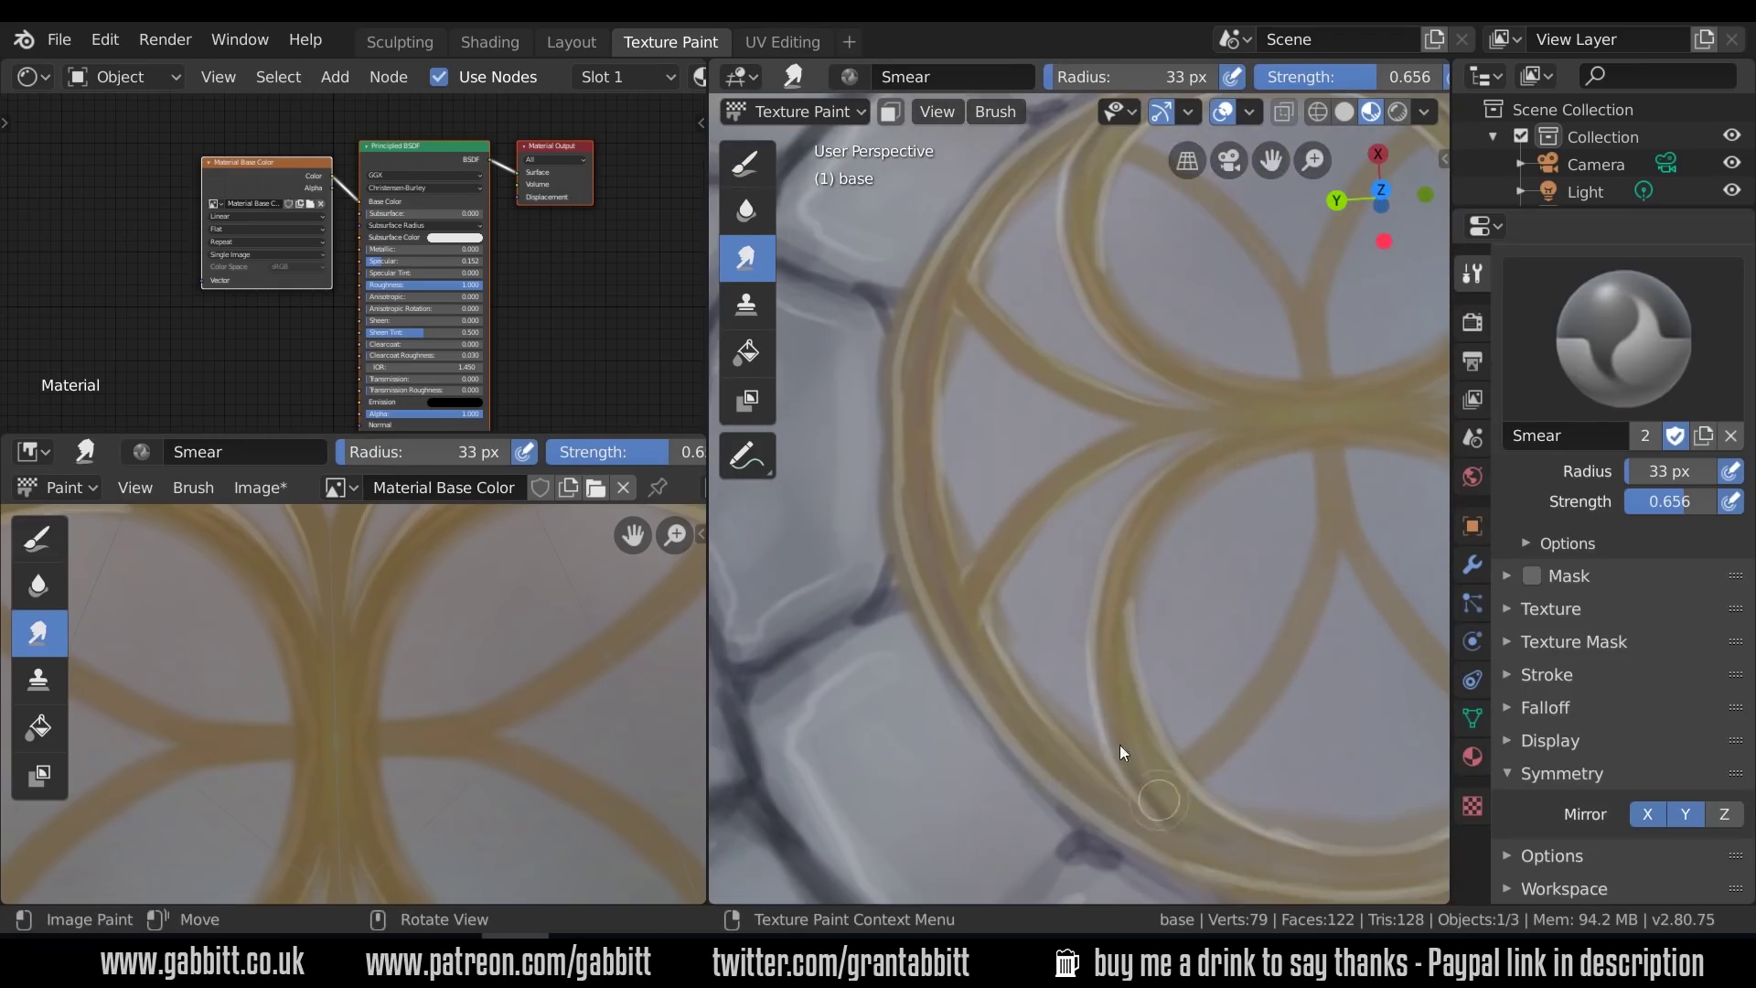
pyautogui.moveTo(1065, 179); pyautogui.dragTo(1100, 287)
pyautogui.keyDown('shift'); pyautogui.moveTo(1101, 287); pyautogui.dragTo(1207, 585, button='middle'); pyautogui.keyUp('shift')
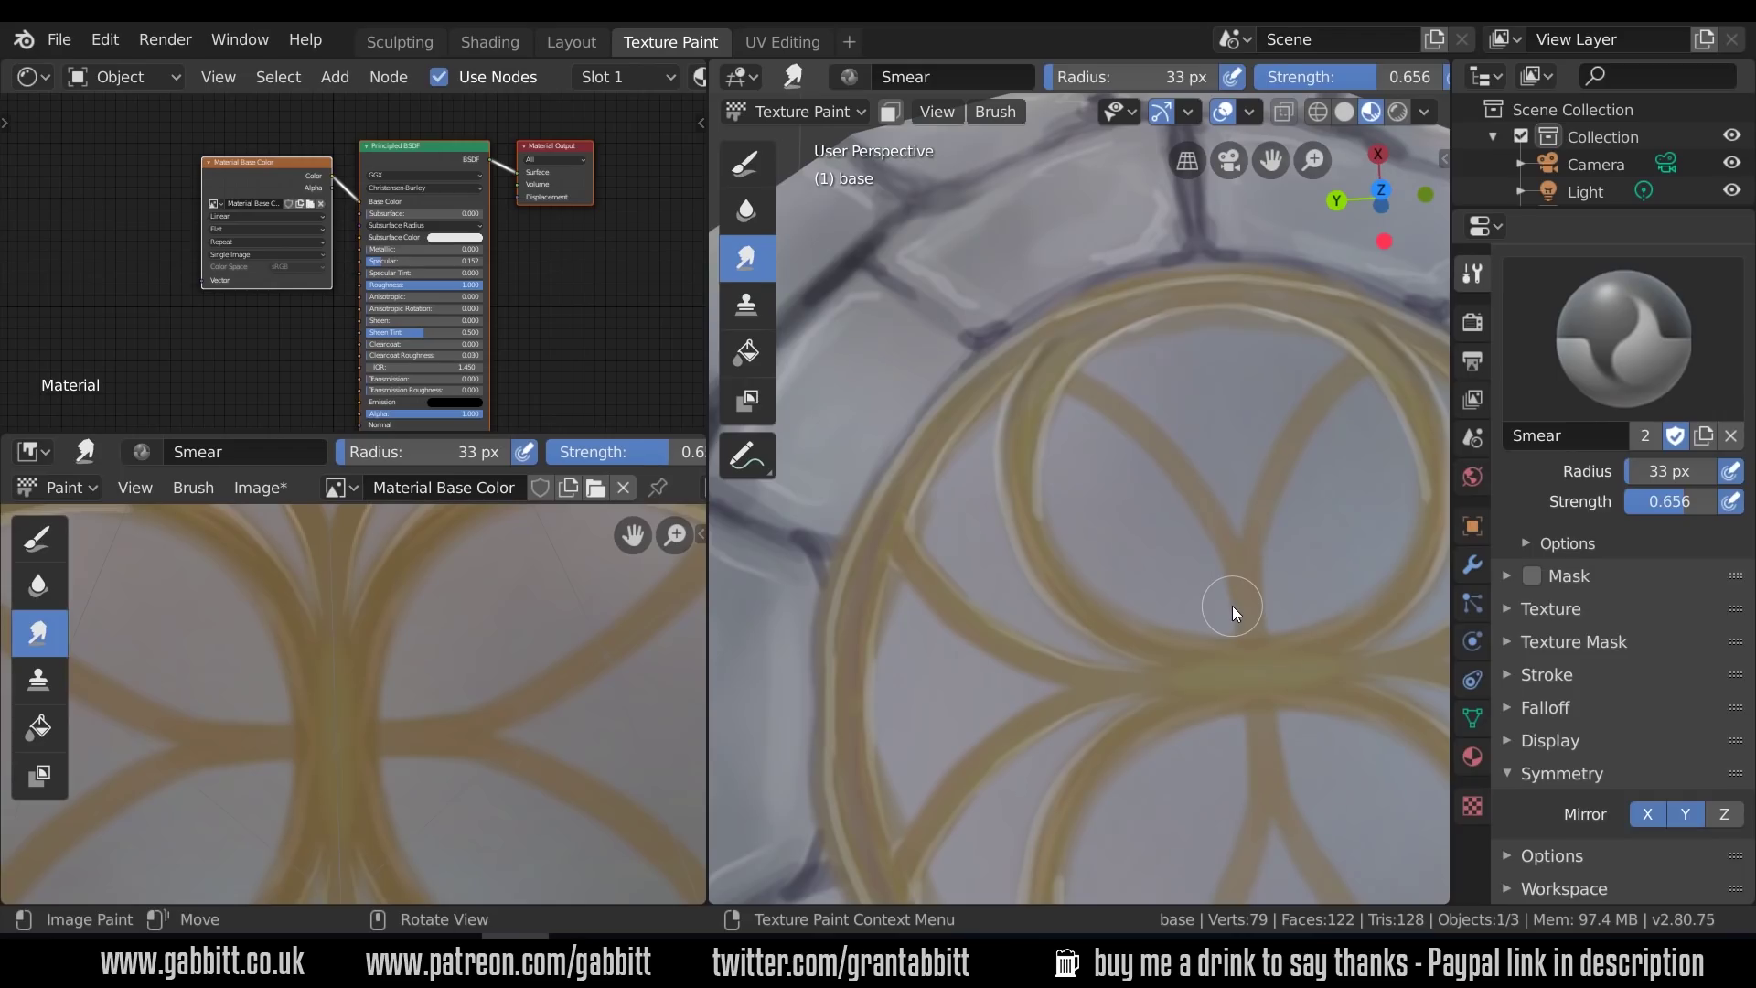
# Set a 26 px brush with Multiply blend and start painting dark grey and dark green shadows beside the motif's inner bands
pyautogui.click(746, 164)
pyautogui.click(1683, 532)
pyautogui.click(1429, 423)
pyautogui.press('[')
pyautogui.press('[')
pyautogui.moveTo(1212, 320)
pyautogui.mouseDown()
pyautogui.moveTo(1133, 331)
pyautogui.moveTo(1084, 364)
pyautogui.moveTo(1179, 443)
pyautogui.mouseUp()
pyautogui.moveTo(1071, 389); pyautogui.dragTo(1056, 441)
pyautogui.press('s')
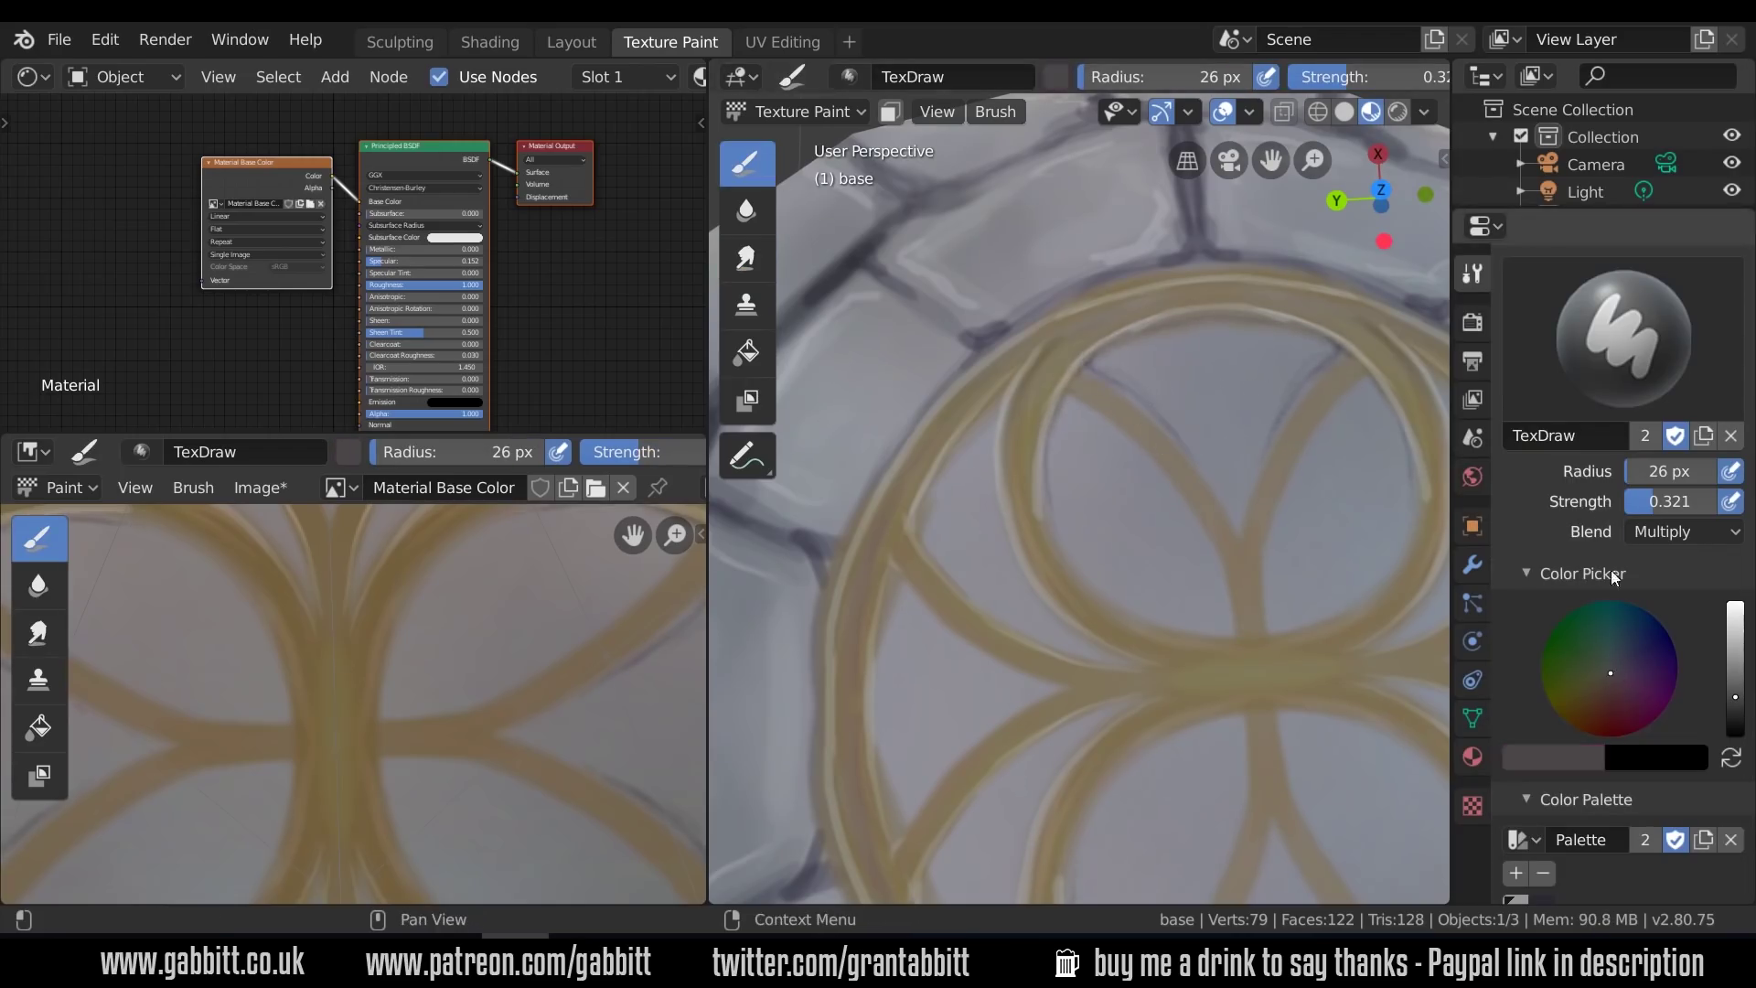
pyautogui.moveTo(942, 535); pyautogui.dragTo(973, 586)
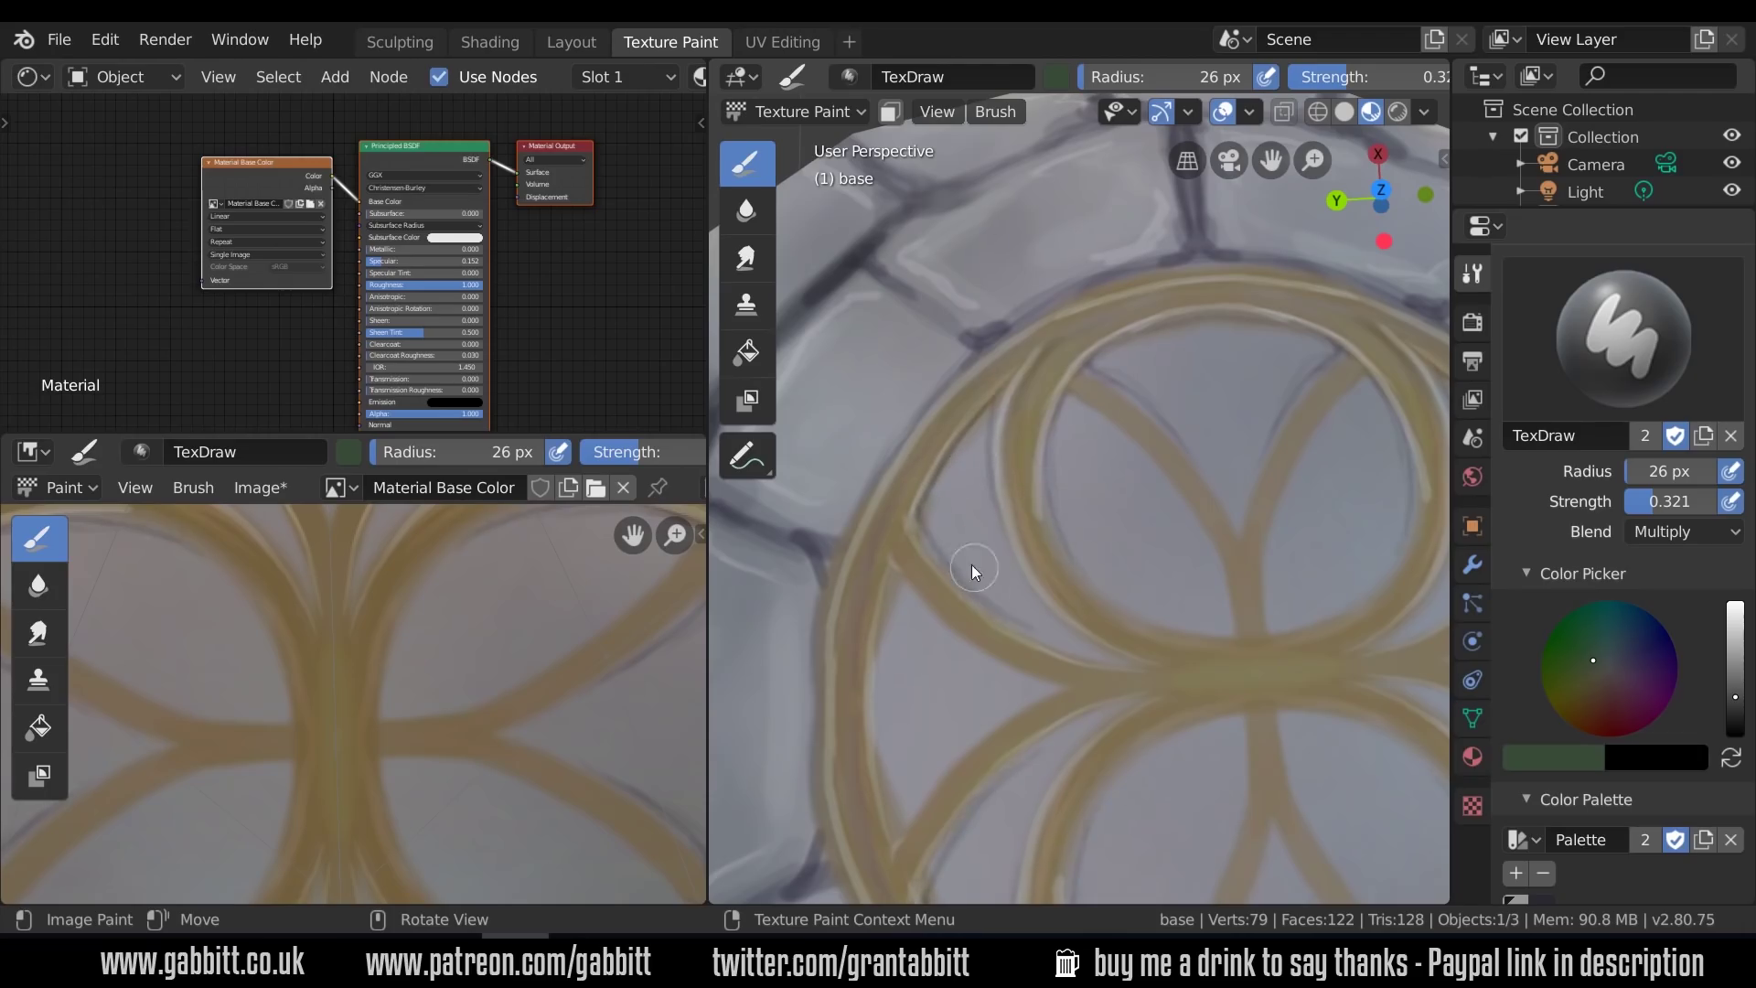
pyautogui.press('space')
pyautogui.press('space')
pyautogui.moveTo(1118, 569); pyautogui.dragTo(1076, 631, button='middle')
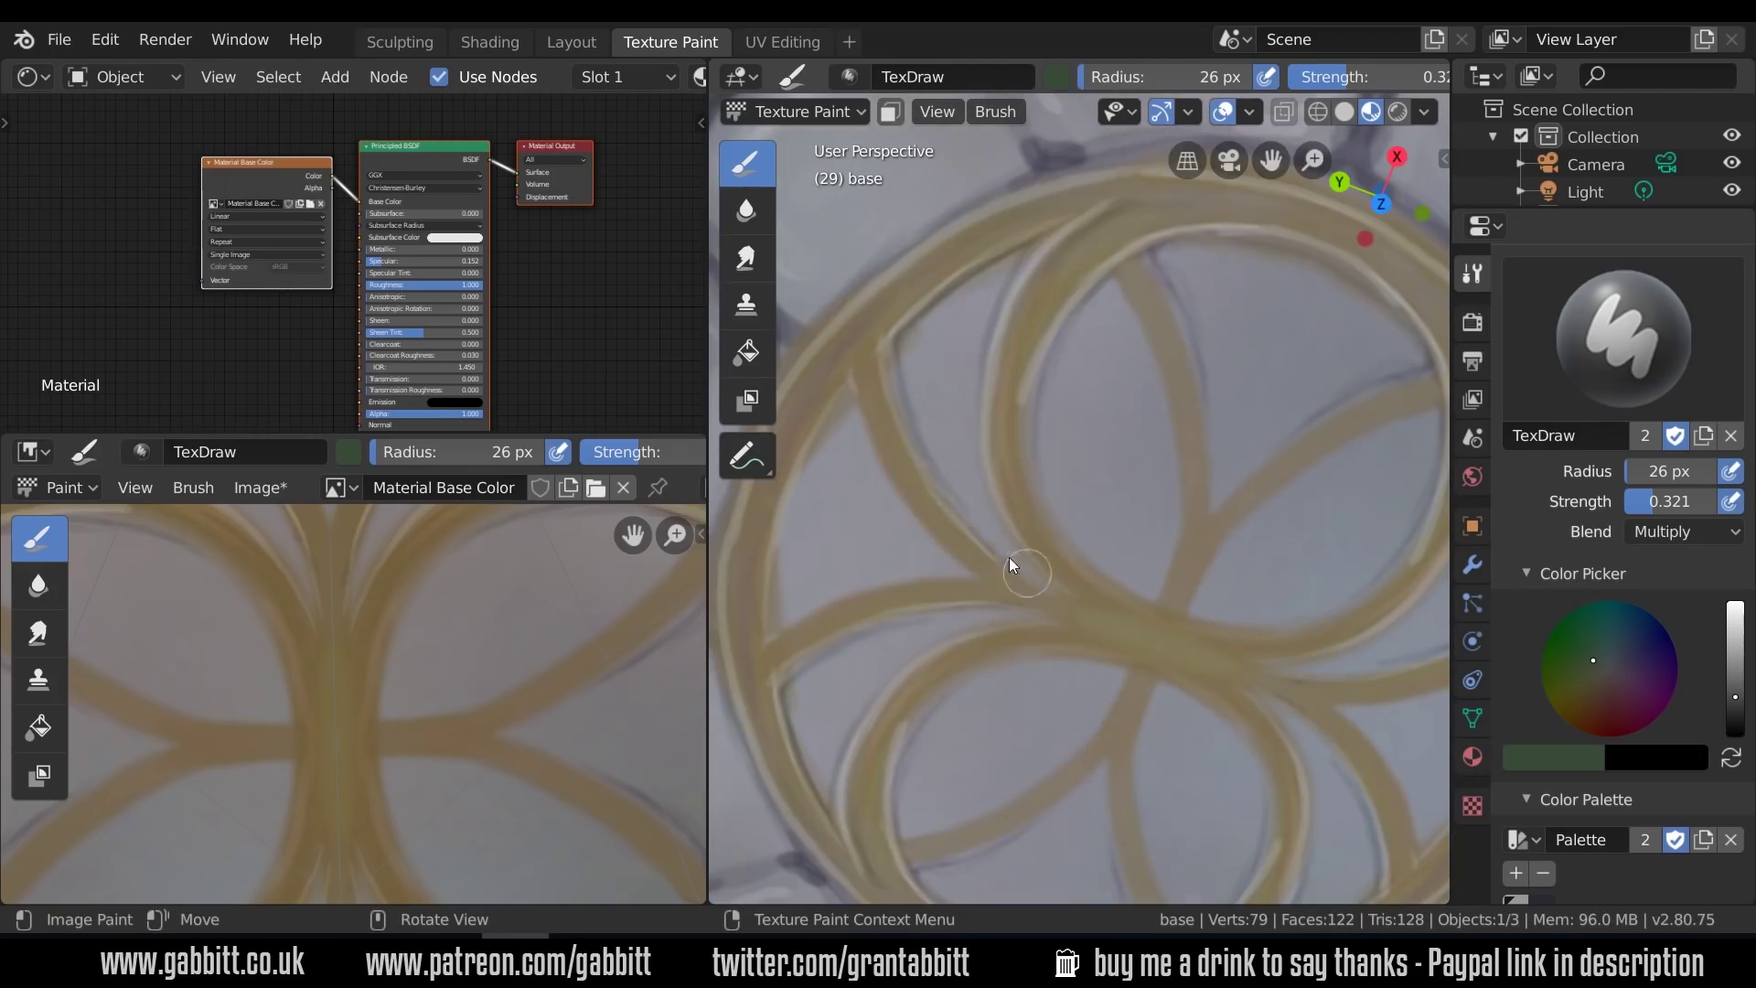
# Outline the remaining motif bands and the outer ring with dark green and dark teal shadows
pyautogui.moveTo(1009, 557)
pyautogui.mouseDown()
pyautogui.moveTo(975, 403)
pyautogui.moveTo(1062, 530)
pyautogui.moveTo(1028, 393)
pyautogui.mouseUp()
pyautogui.moveTo(1205, 372)
pyautogui.mouseDown()
pyautogui.moveTo(1200, 402)
pyautogui.moveTo(1154, 261)
pyautogui.moveTo(1163, 592)
pyautogui.mouseUp()
pyautogui.moveTo(1306, 260); pyautogui.dragTo(1395, 314)
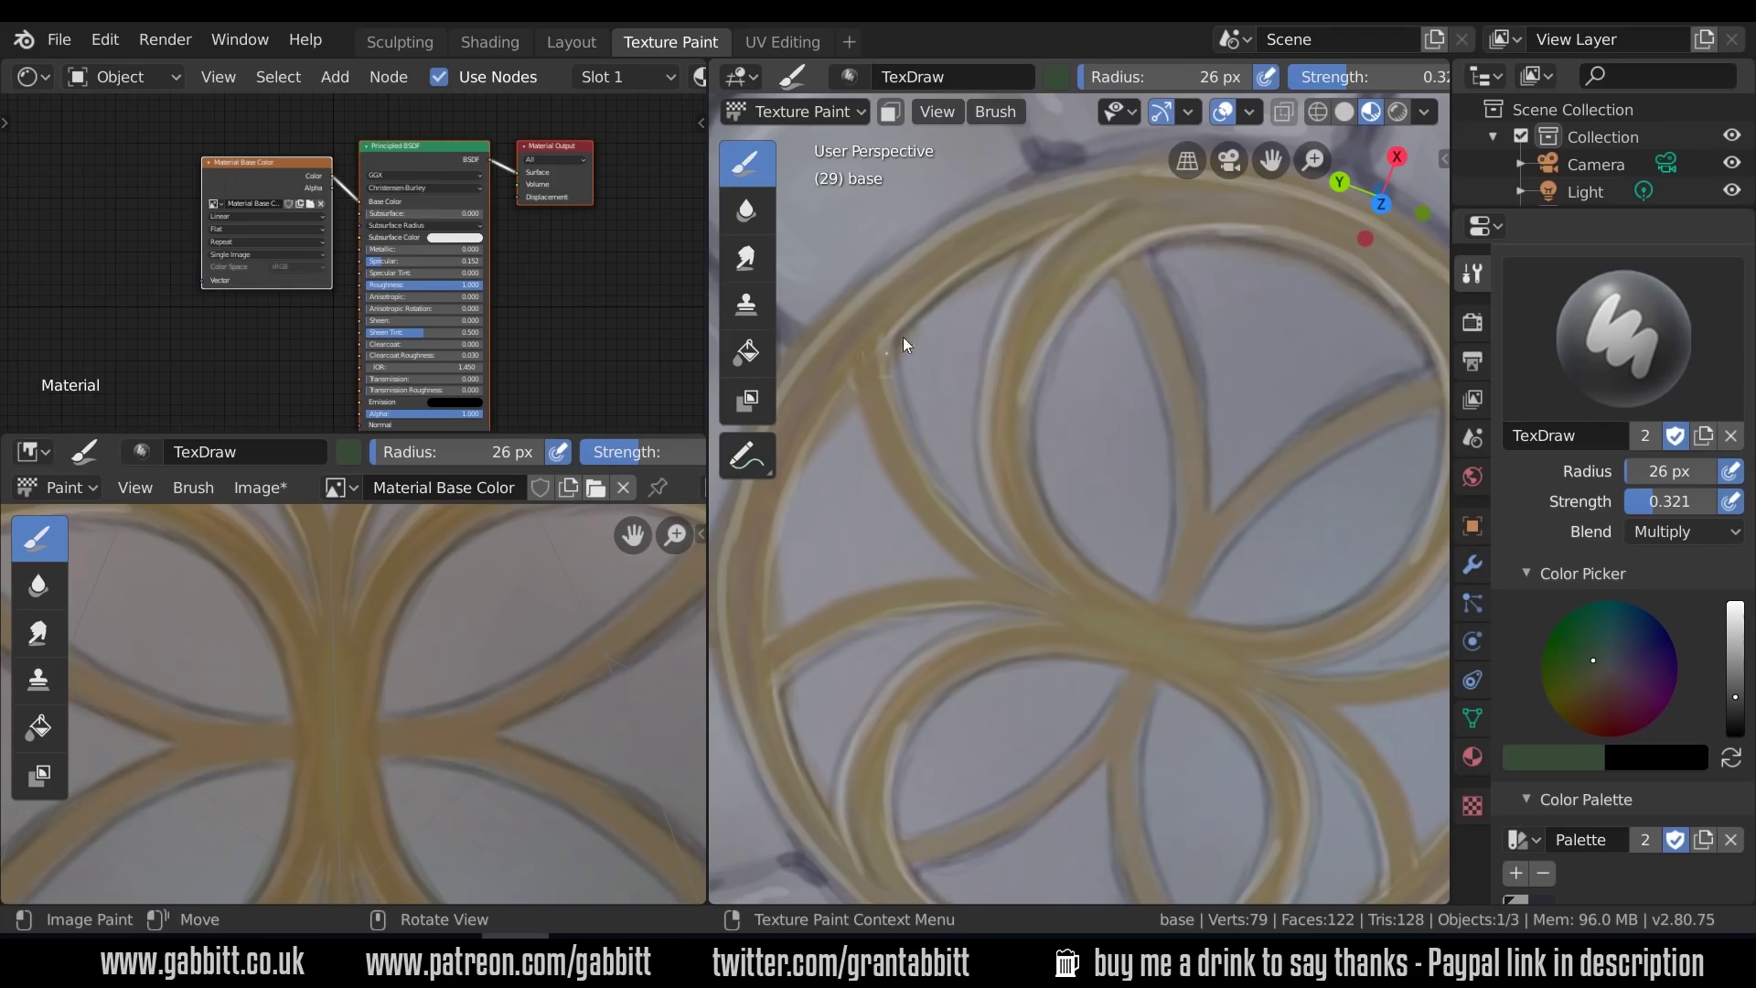
pyautogui.moveTo(906, 240); pyautogui.dragTo(958, 206)
pyautogui.click(1612, 648)
pyautogui.keyDown('shift'); pyautogui.moveTo(896, 351); pyautogui.dragTo(1190, 271, button='middle'); pyautogui.keyUp('shift')
pyautogui.moveTo(1038, 386); pyautogui.dragTo(1000, 672)
pyautogui.moveTo(1000, 672); pyautogui.dragTo(892, 596, button='middle')
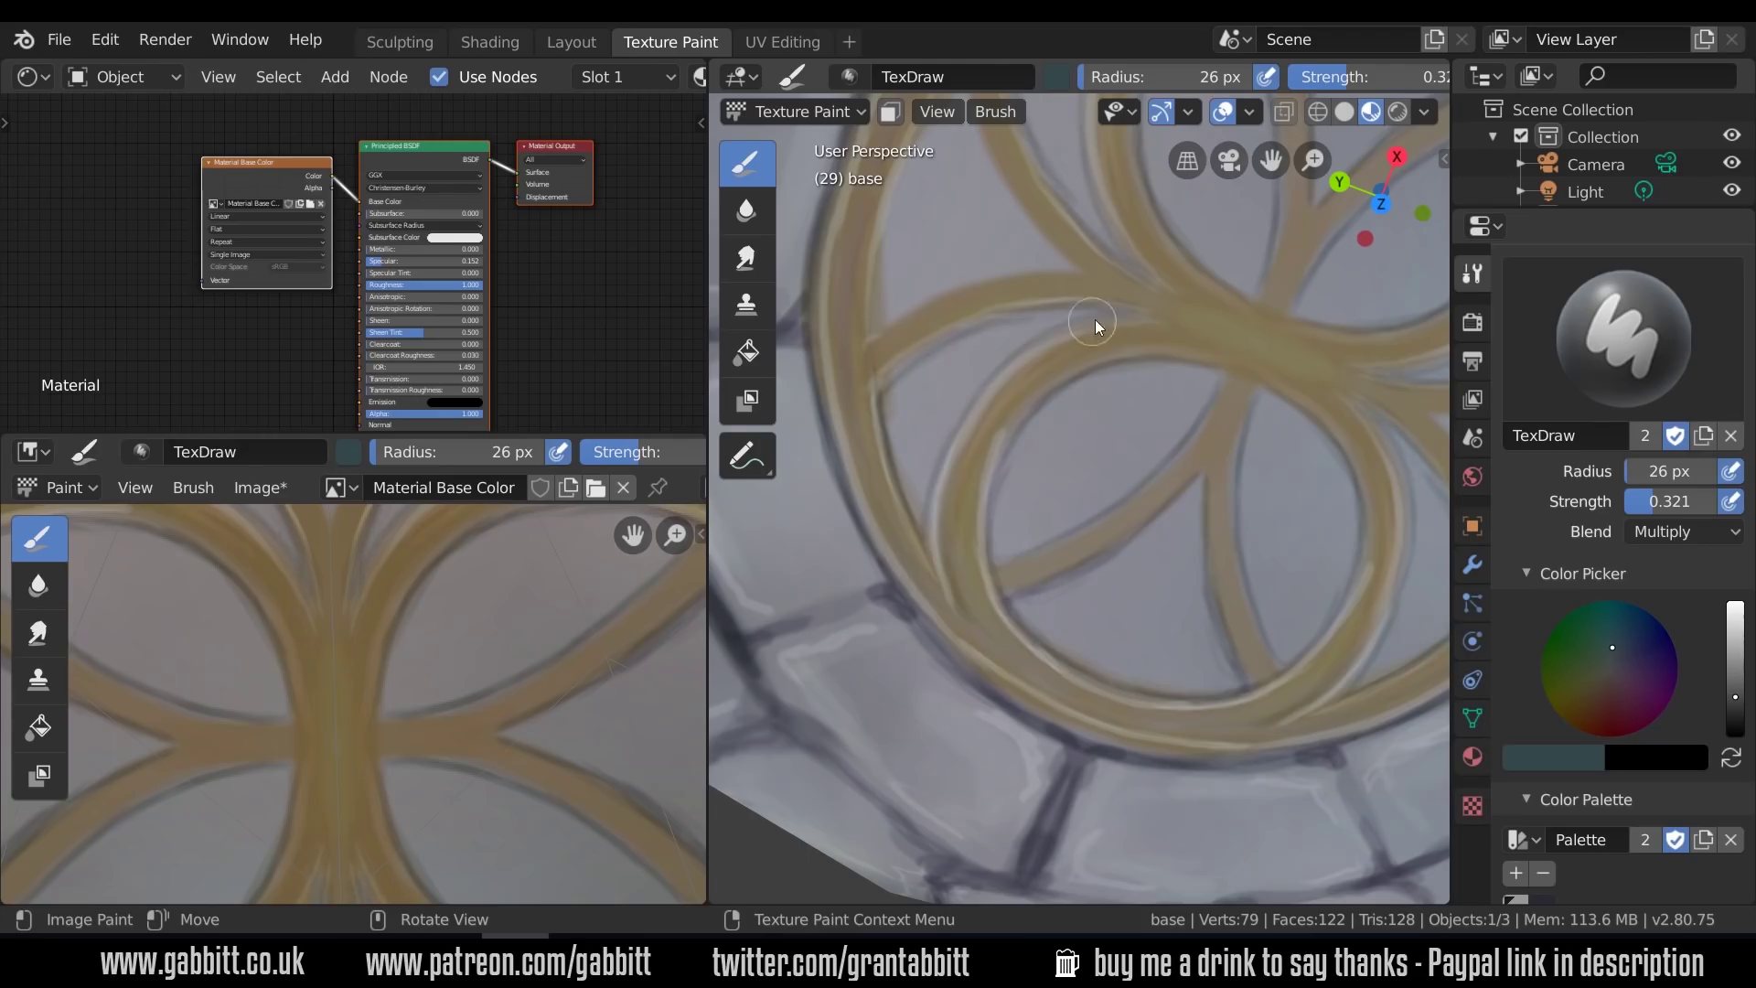
pyautogui.scroll(3, 901, 412)
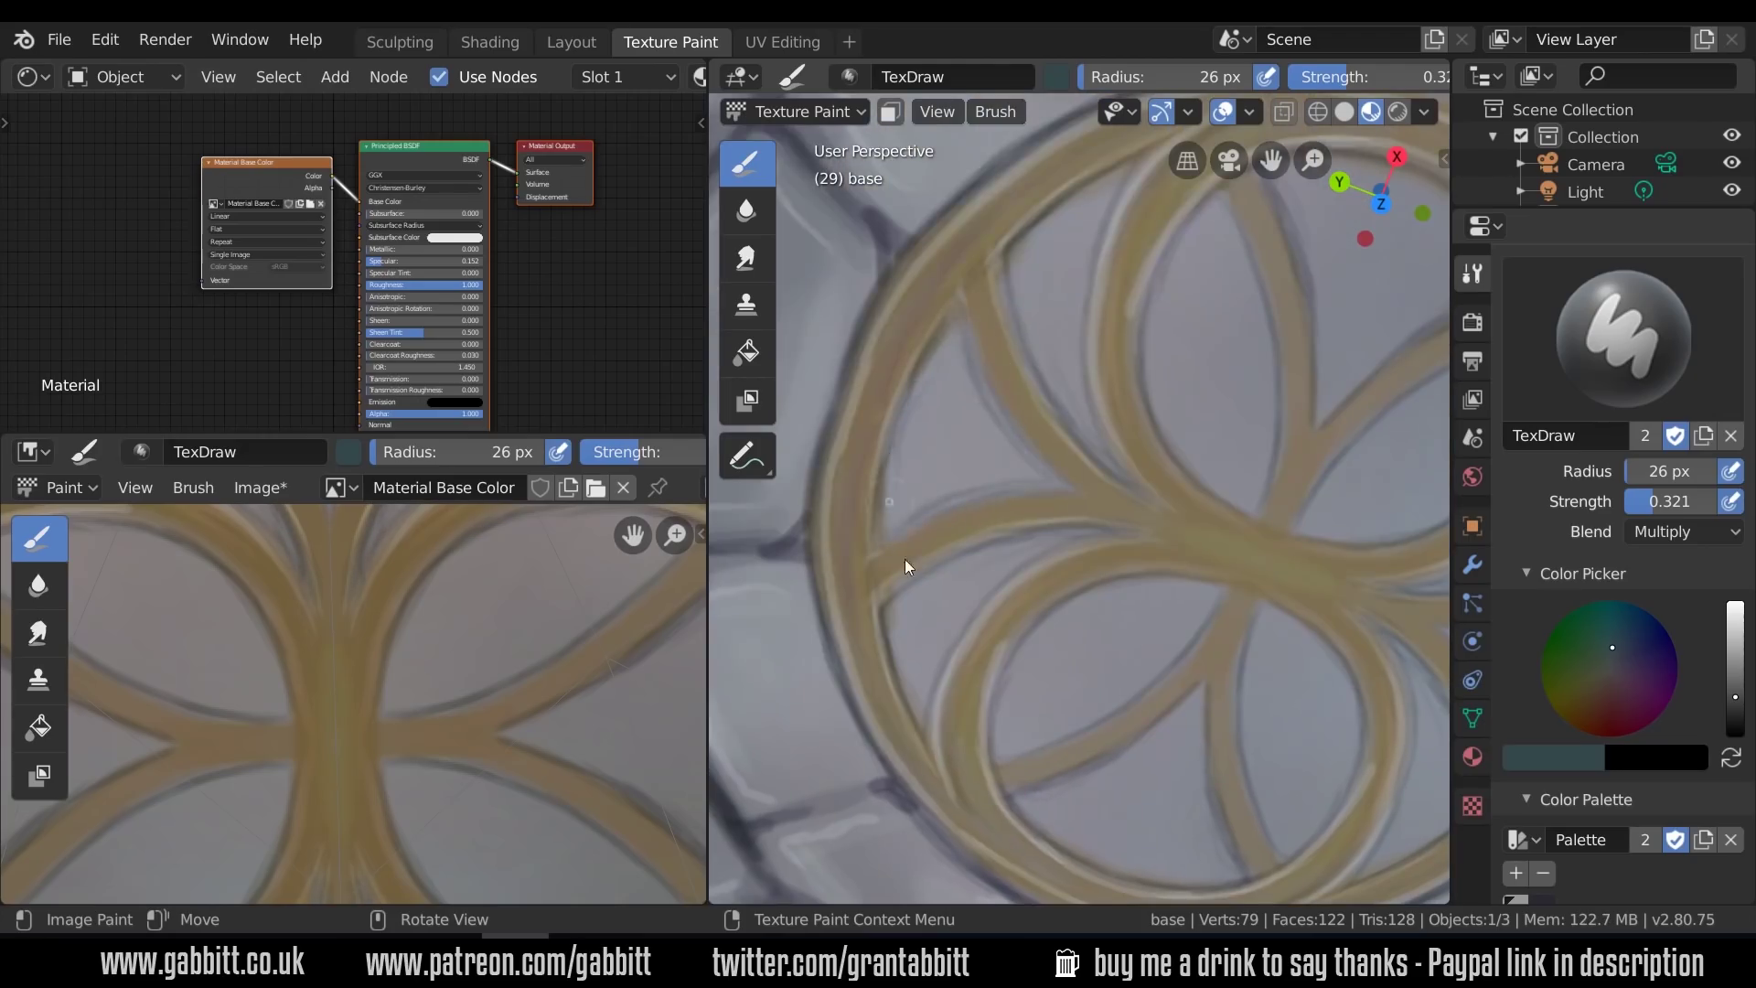
pyautogui.keyDown('shift'); pyautogui.moveTo(1116, 475); pyautogui.dragTo(919, 609, button='middle'); pyautogui.keyUp('shift')
pyautogui.click(1684, 531)
pyautogui.click(1473, 297)
pyautogui.scroll(-5, 980, 600)
pyautogui.moveTo(1226, 650)
pyautogui.mouseDown(button='middle')
pyautogui.moveTo(1229, 499)
pyautogui.moveTo(1288, 535)
pyautogui.mouseUp(button='middle')
pyautogui.scroll(5, 1151, 592)
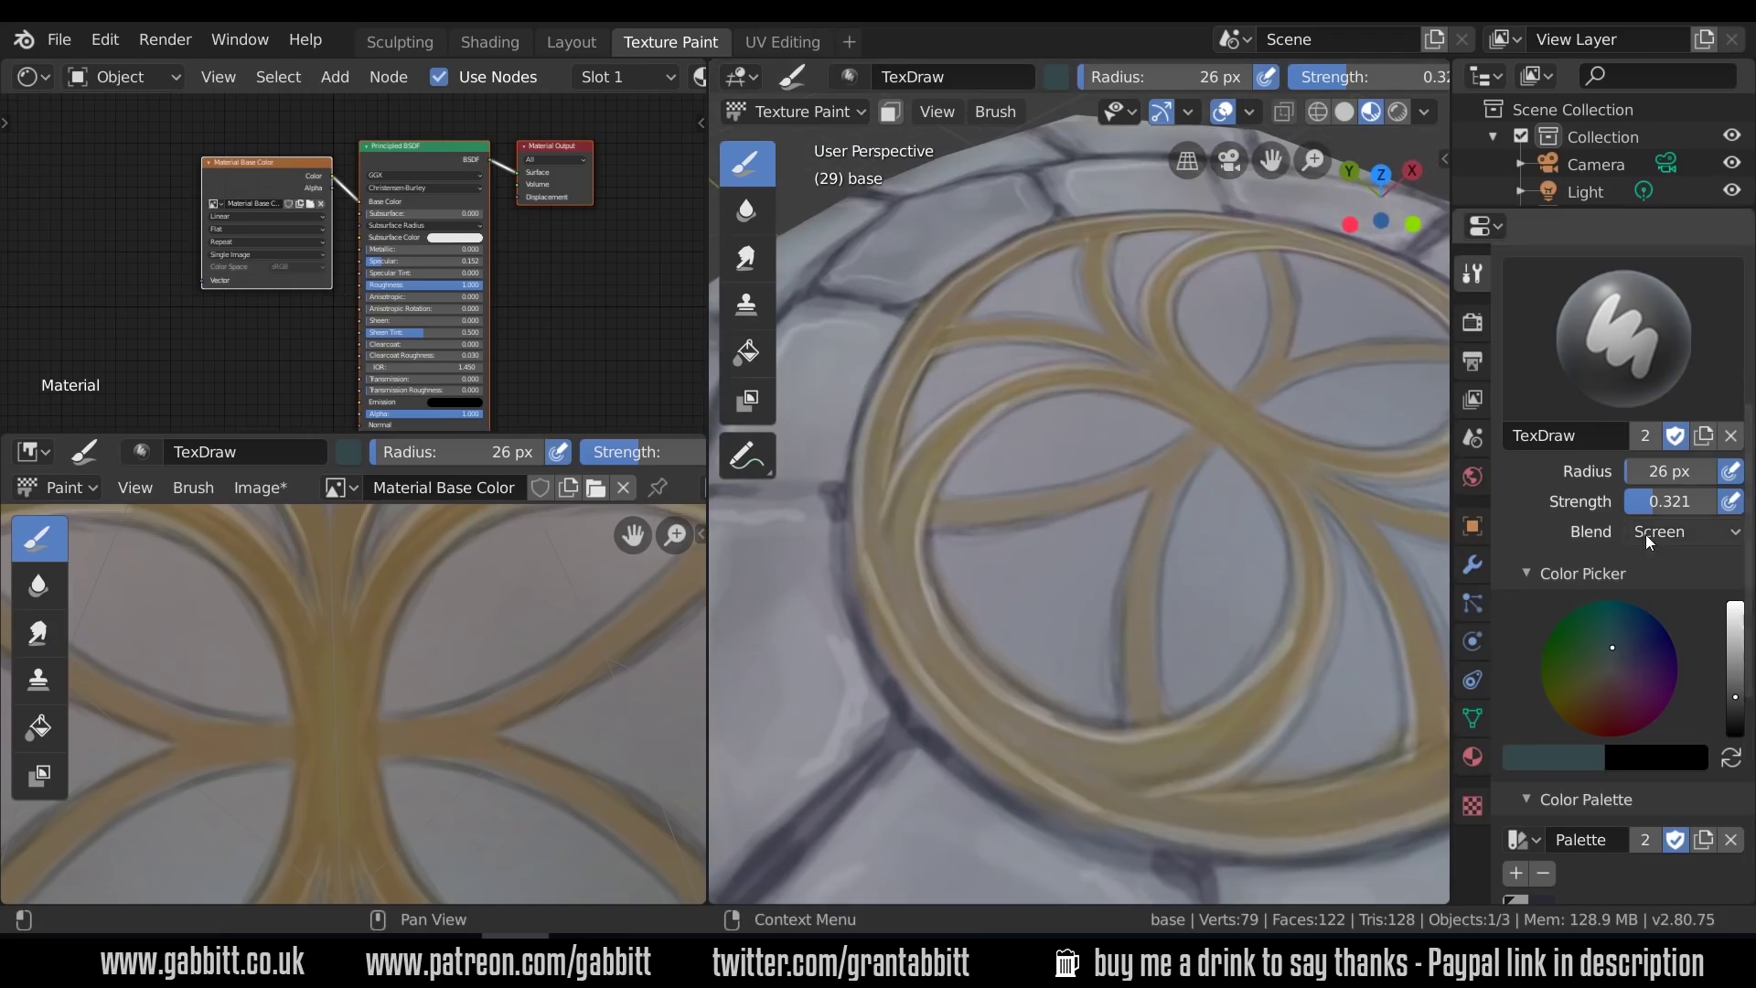
pyautogui.click(1645, 535)
pyautogui.click(1441, 453)
# Deepen the dark teal shadows where the motif's bands meet the recessed stone
pyautogui.scroll(1, 1120, 530)
pyautogui.moveTo(1123, 460)
pyautogui.mouseDown()
pyautogui.moveTo(1029, 465)
pyautogui.moveTo(990, 562)
pyautogui.moveTo(1141, 469)
pyautogui.moveTo(1094, 547)
pyautogui.moveTo(960, 566)
pyautogui.mouseUp()
pyautogui.moveTo(1112, 580); pyautogui.dragTo(1151, 565)
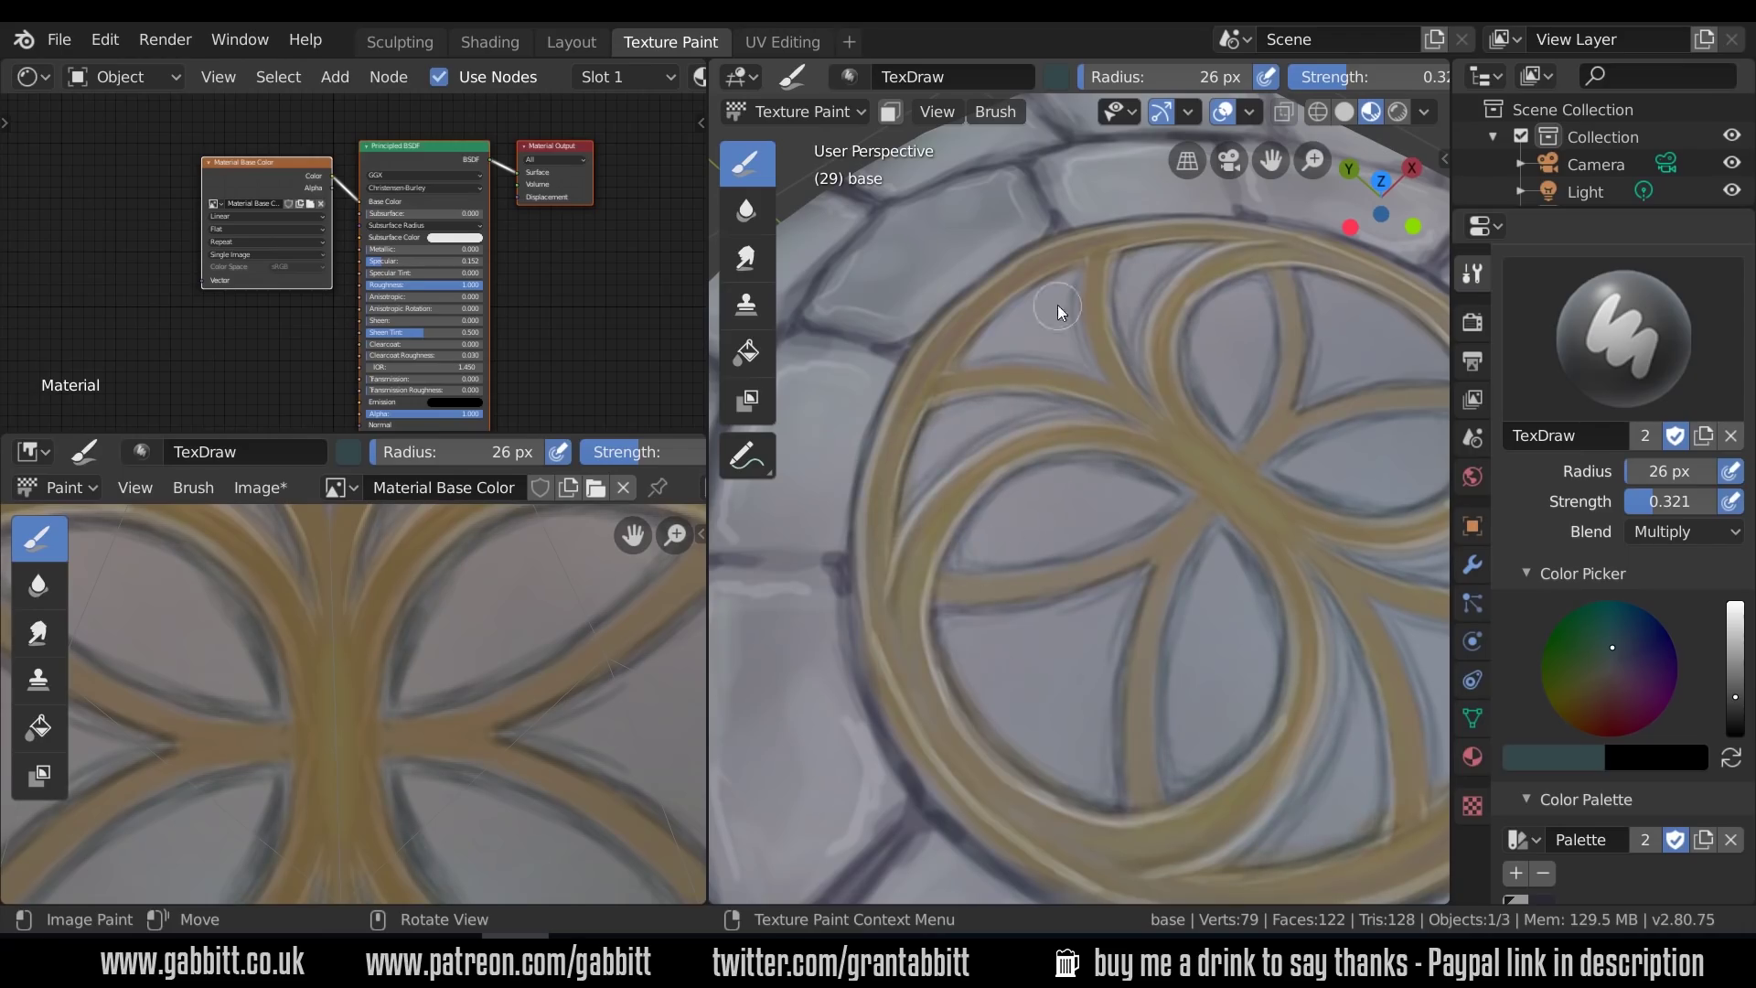
# Smear the dark shadows along the motif's bands with a 26 px brush to soften them
pyautogui.scroll(-6, 951, 637)
pyautogui.moveTo(1098, 611)
pyautogui.mouseDown(button='middle')
pyautogui.moveTo(1154, 584)
pyautogui.moveTo(1077, 494)
pyautogui.moveTo(1037, 556)
pyautogui.mouseUp(button='middle')
pyautogui.scroll(6, 1083, 527)
pyautogui.click(747, 259)
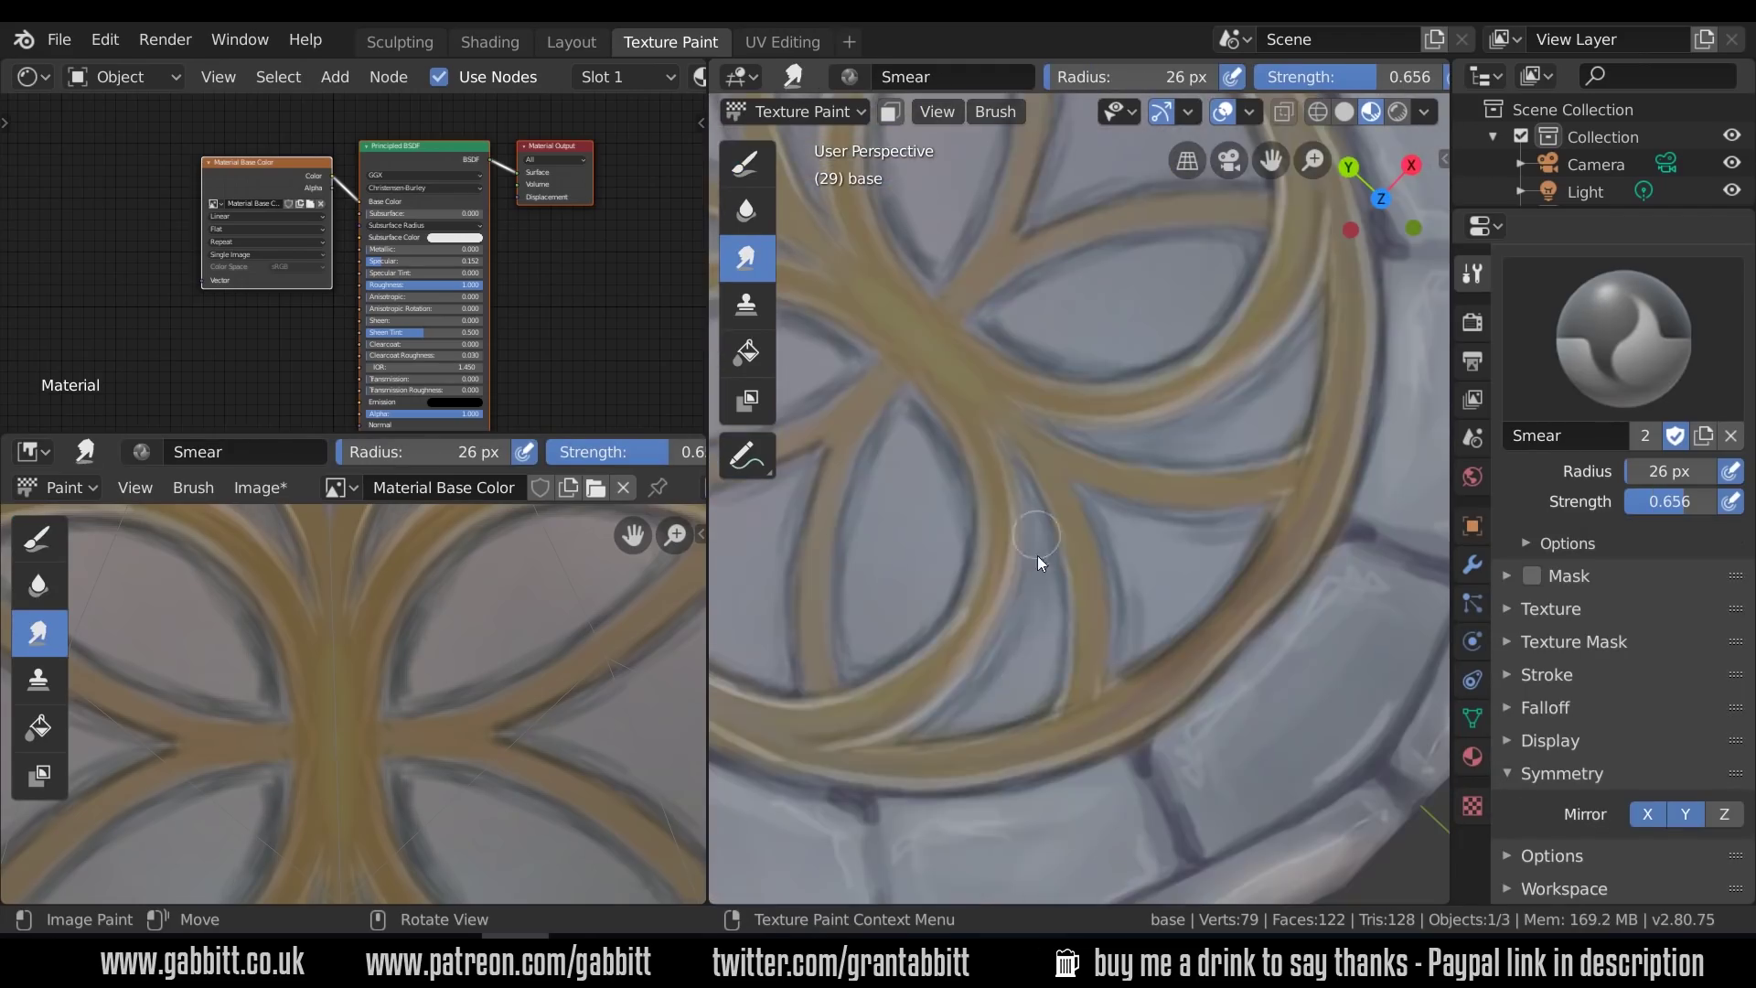
pyautogui.keyDown('shift'); pyautogui.moveTo(1098, 265); pyautogui.dragTo(1066, 444, button='middle'); pyautogui.keyUp('shift')
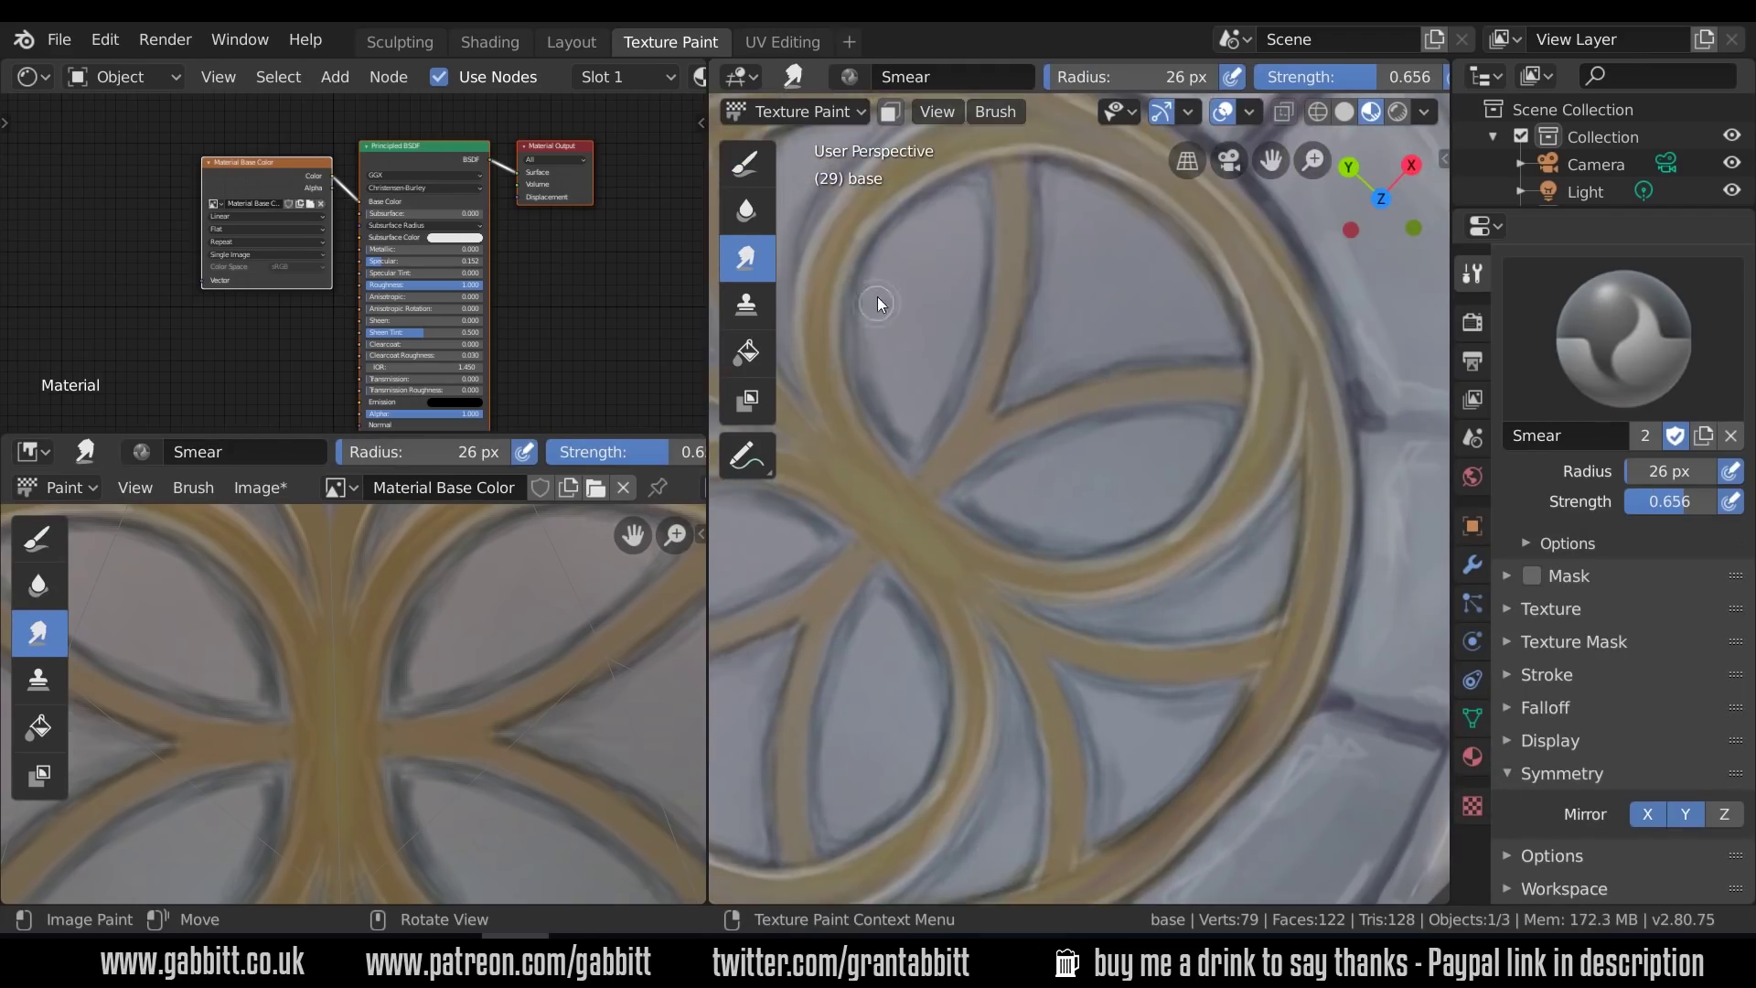
pyautogui.keyDown('shift'); pyautogui.moveTo(878, 302); pyautogui.dragTo(1180, 366, button='middle'); pyautogui.keyUp('shift')
pyautogui.keyDown('shift'); pyautogui.moveTo(1052, 595); pyautogui.dragTo(1051, 438, button='middle'); pyautogui.keyUp('shift')
# Set a 63 px Multiply brush in dark olive and softly darken the stone inside the motif
pyautogui.scroll(-5, 1135, 690)
pyautogui.moveTo(1144, 686)
pyautogui.mouseDown(button='middle')
pyautogui.moveTo(1260, 582)
pyautogui.moveTo(1281, 631)
pyautogui.mouseUp(button='middle')
pyautogui.scroll(2, 1286, 576)
pyautogui.press('1')
pyautogui.click(1597, 678)
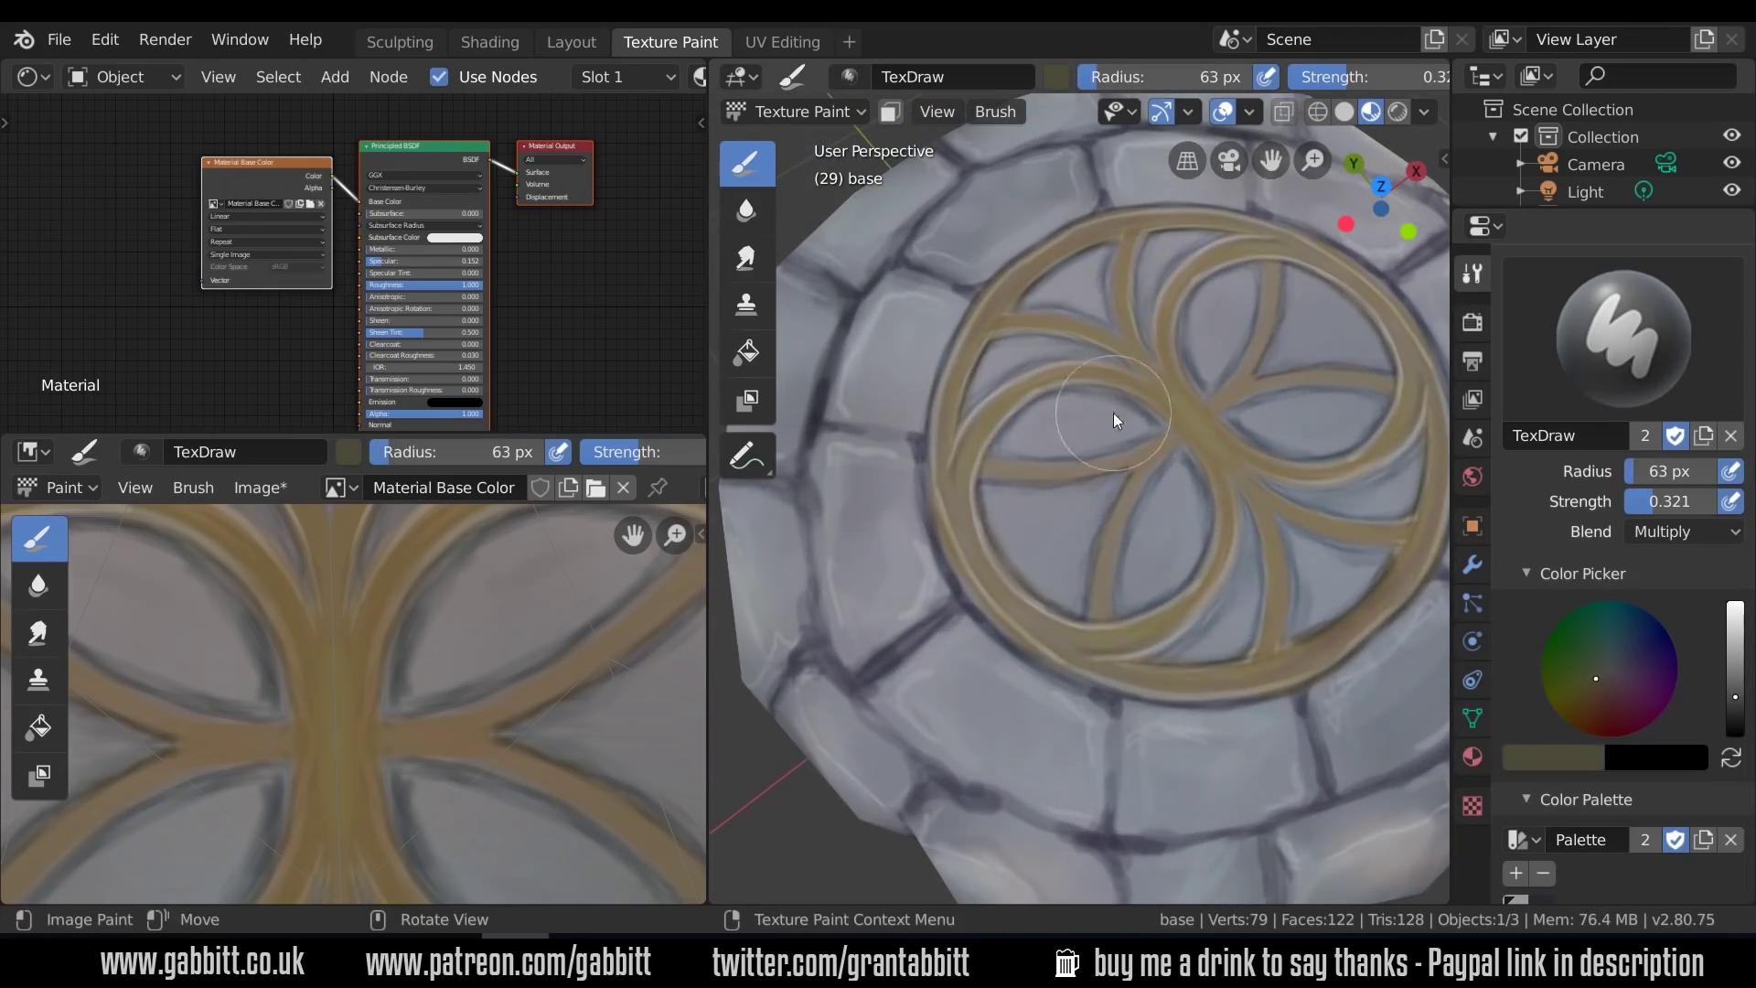
# Reduce the brush to 18 px and paint thin dark olive cracks in the stone inside the motif's loops
pyautogui.press('f')
pyautogui.click(1107, 534)
pyautogui.scroll(2, 1107, 534)
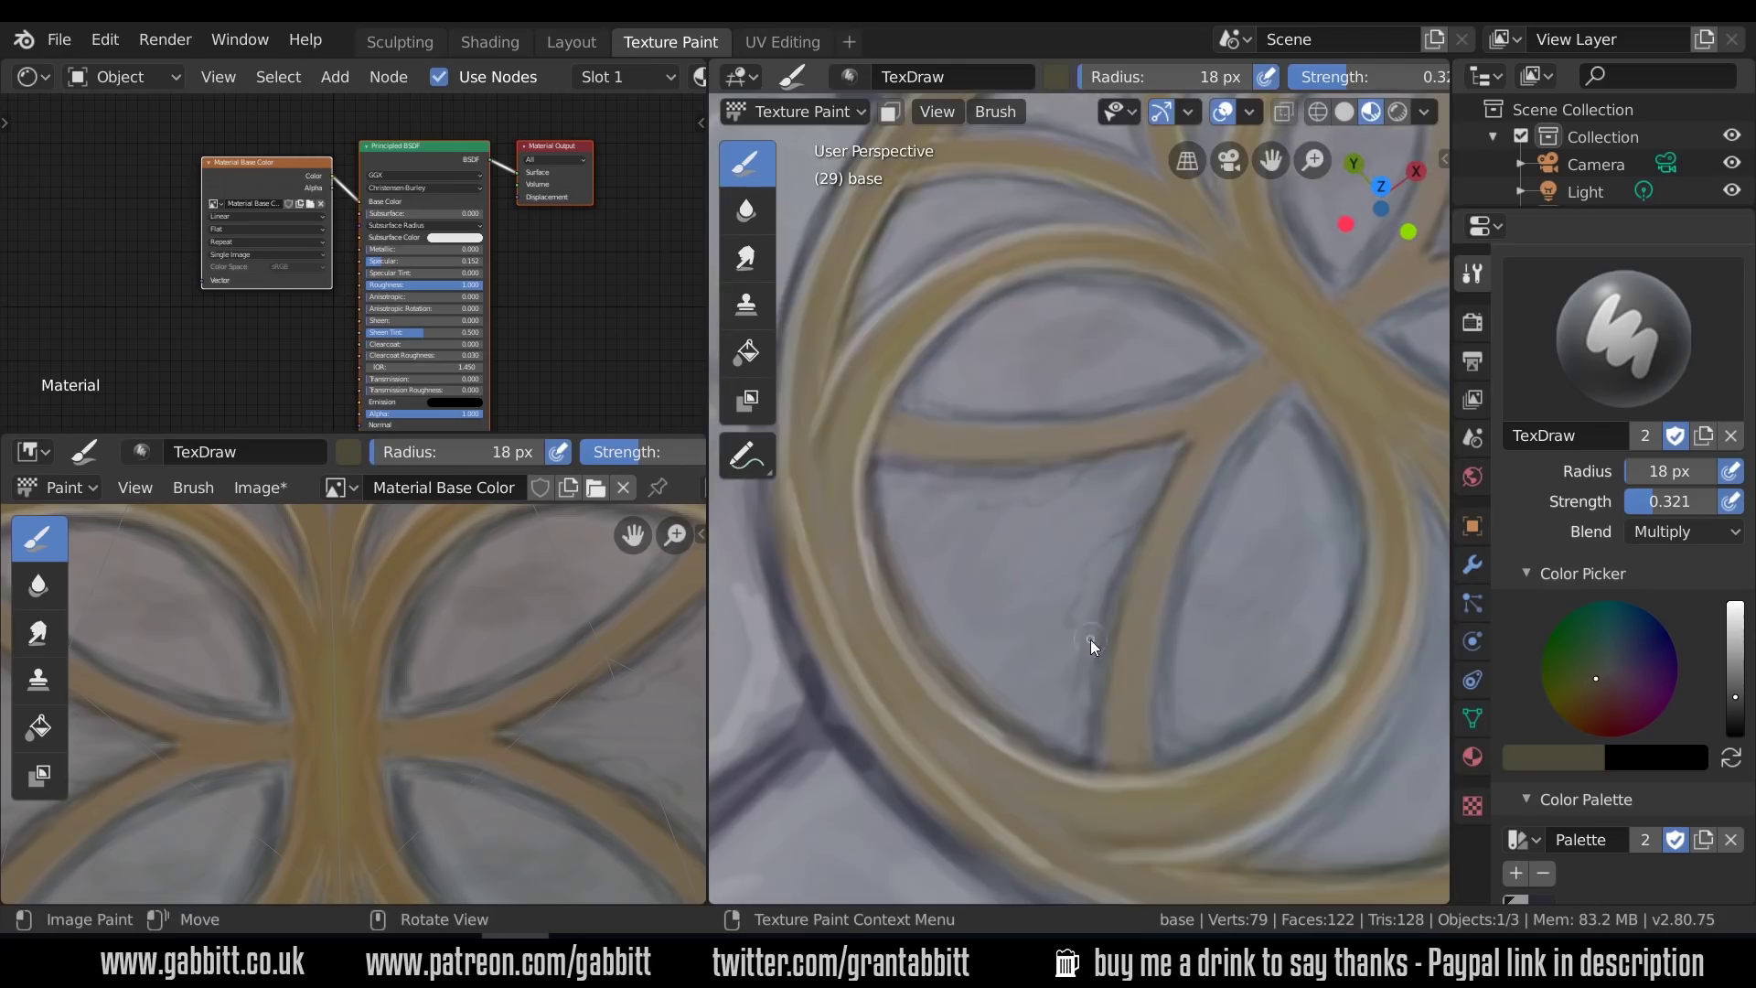
pyautogui.scroll(2, 964, 382)
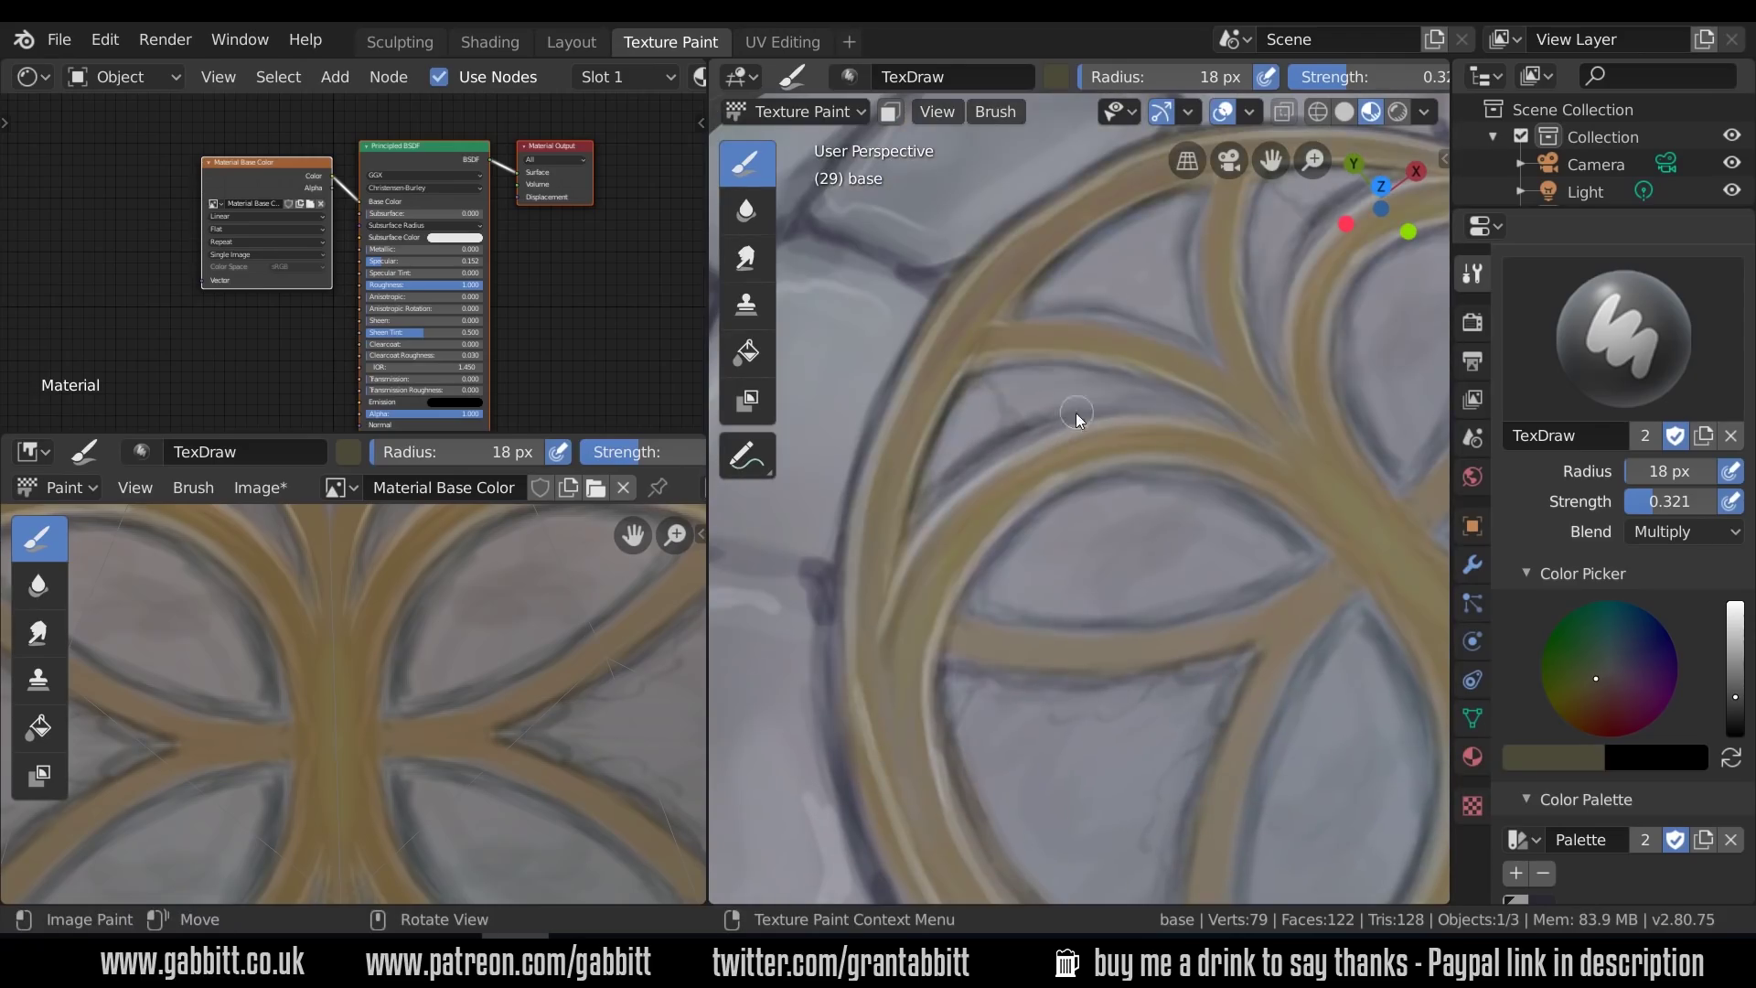
pyautogui.scroll(-2, 1161, 459)
pyautogui.moveTo(1074, 468); pyautogui.dragTo(1122, 507)
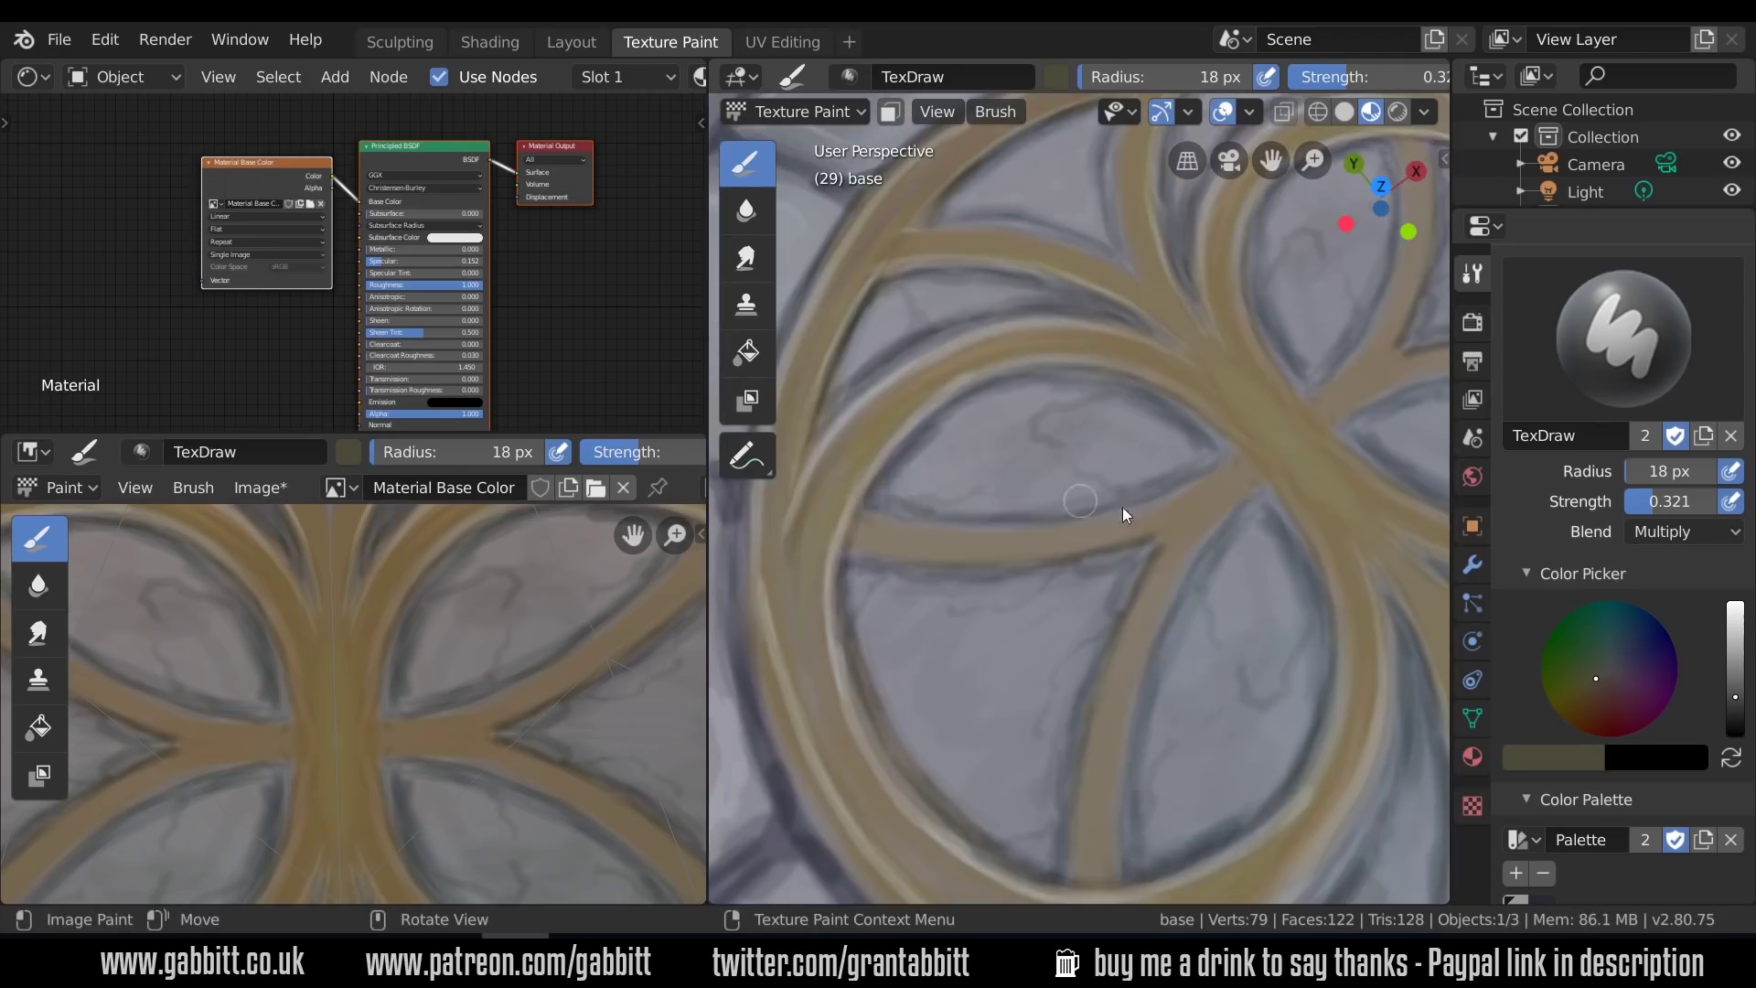
# Add more thin cracks to the outer wedges and remaining stone areas within the golden motif
pyautogui.moveTo(1180, 750)
pyautogui.keyDown('shift'); pyautogui.mouseDown(button='middle')
pyautogui.moveTo(1122, 641)
pyautogui.moveTo(988, 586)
pyautogui.mouseUp(button='middle'); pyautogui.keyUp('shift')
pyautogui.moveTo(1166, 602); pyautogui.dragTo(1068, 608)
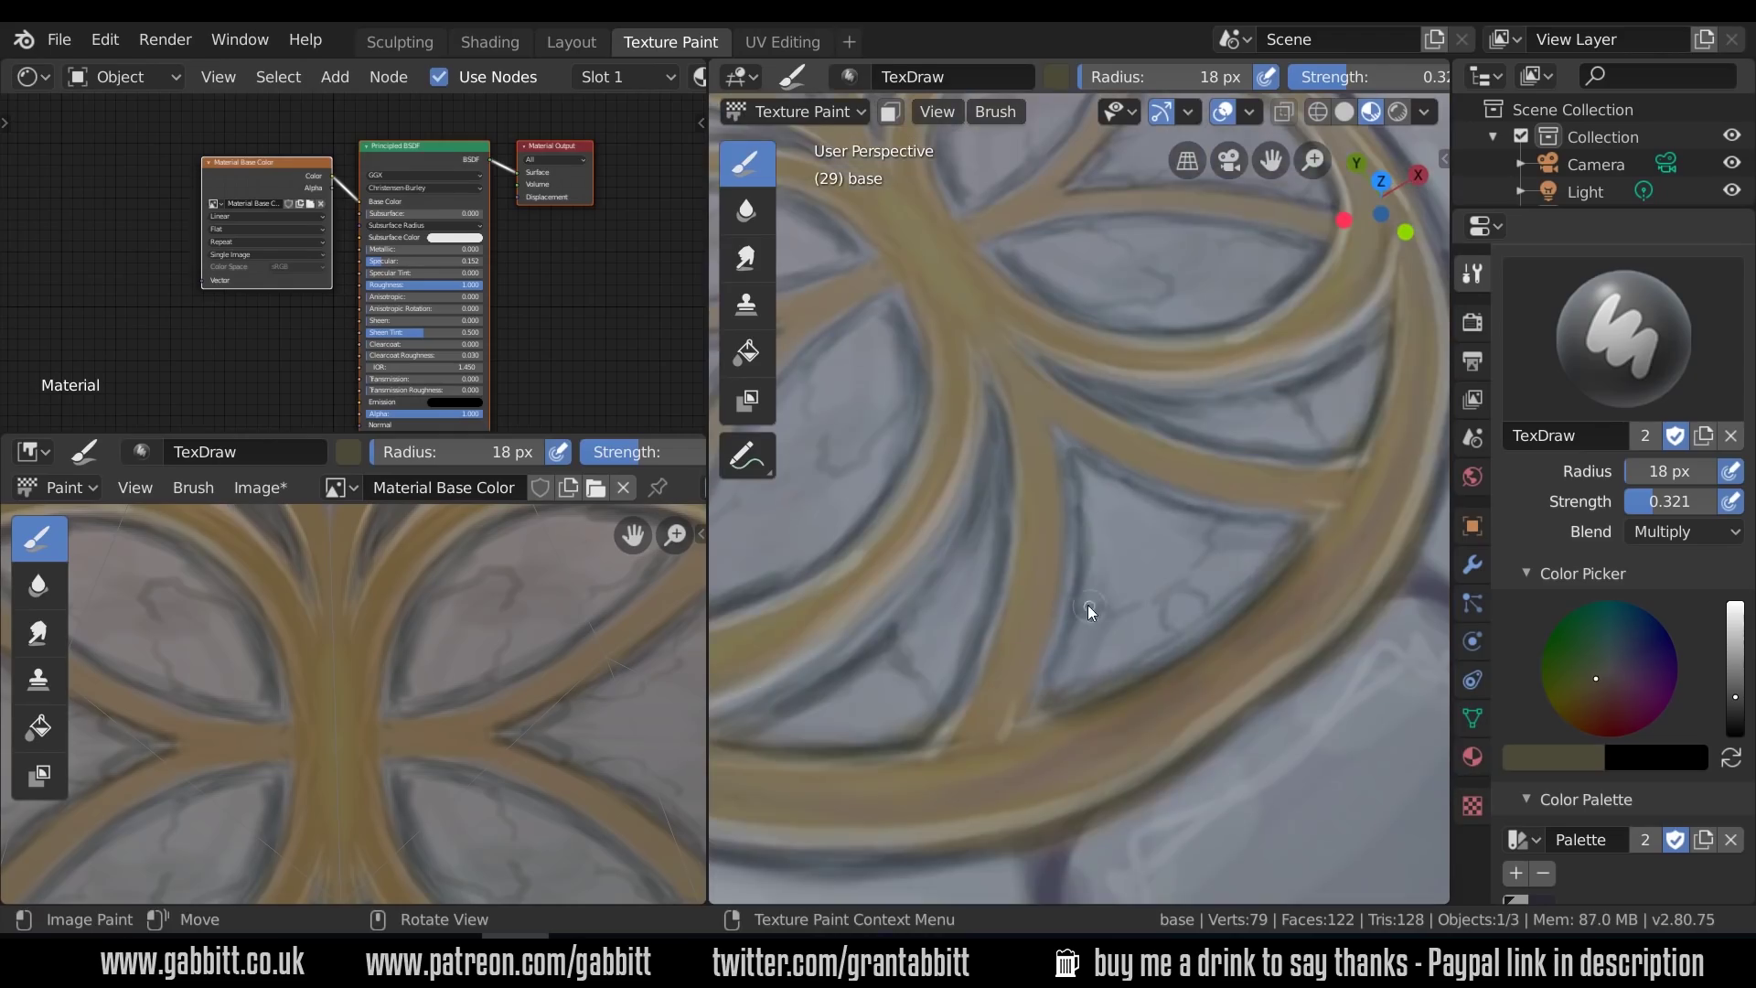
pyautogui.scroll(-5, 1259, 515)
pyautogui.scroll(5, 1096, 551)
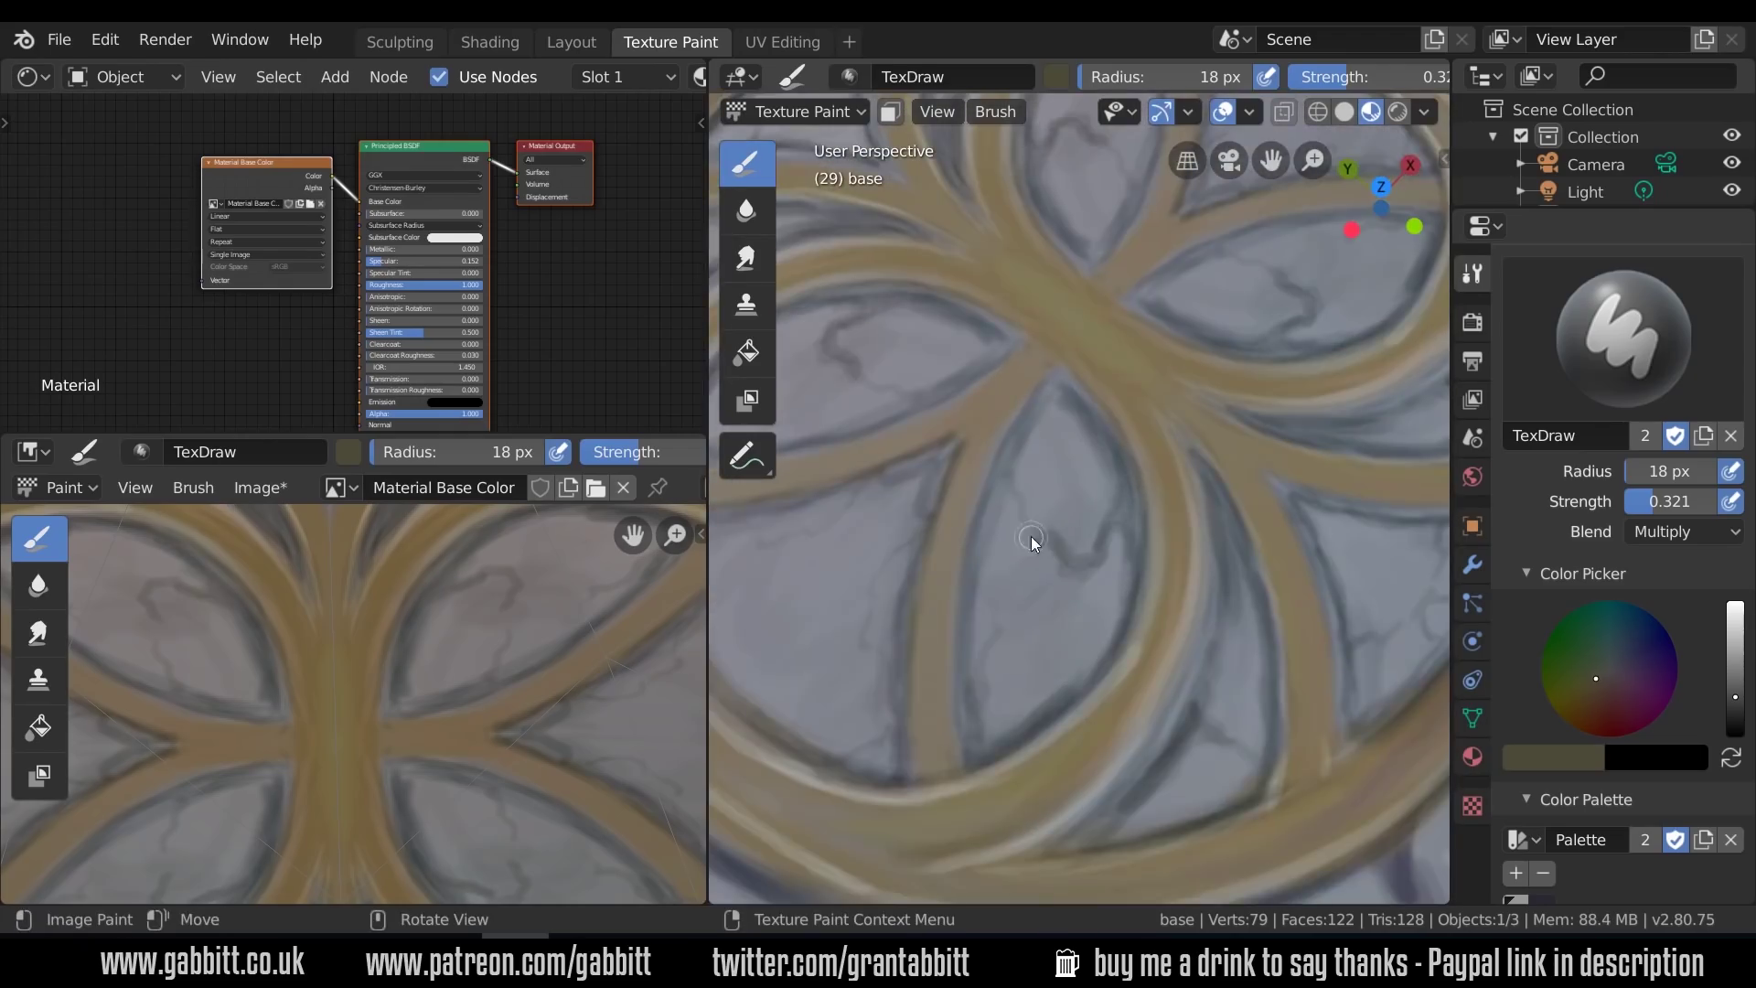
pyautogui.scroll(-5, 1209, 560)
pyautogui.moveTo(1209, 559); pyautogui.dragTo(979, 561, button='middle')
pyautogui.scroll(5, 1105, 486)
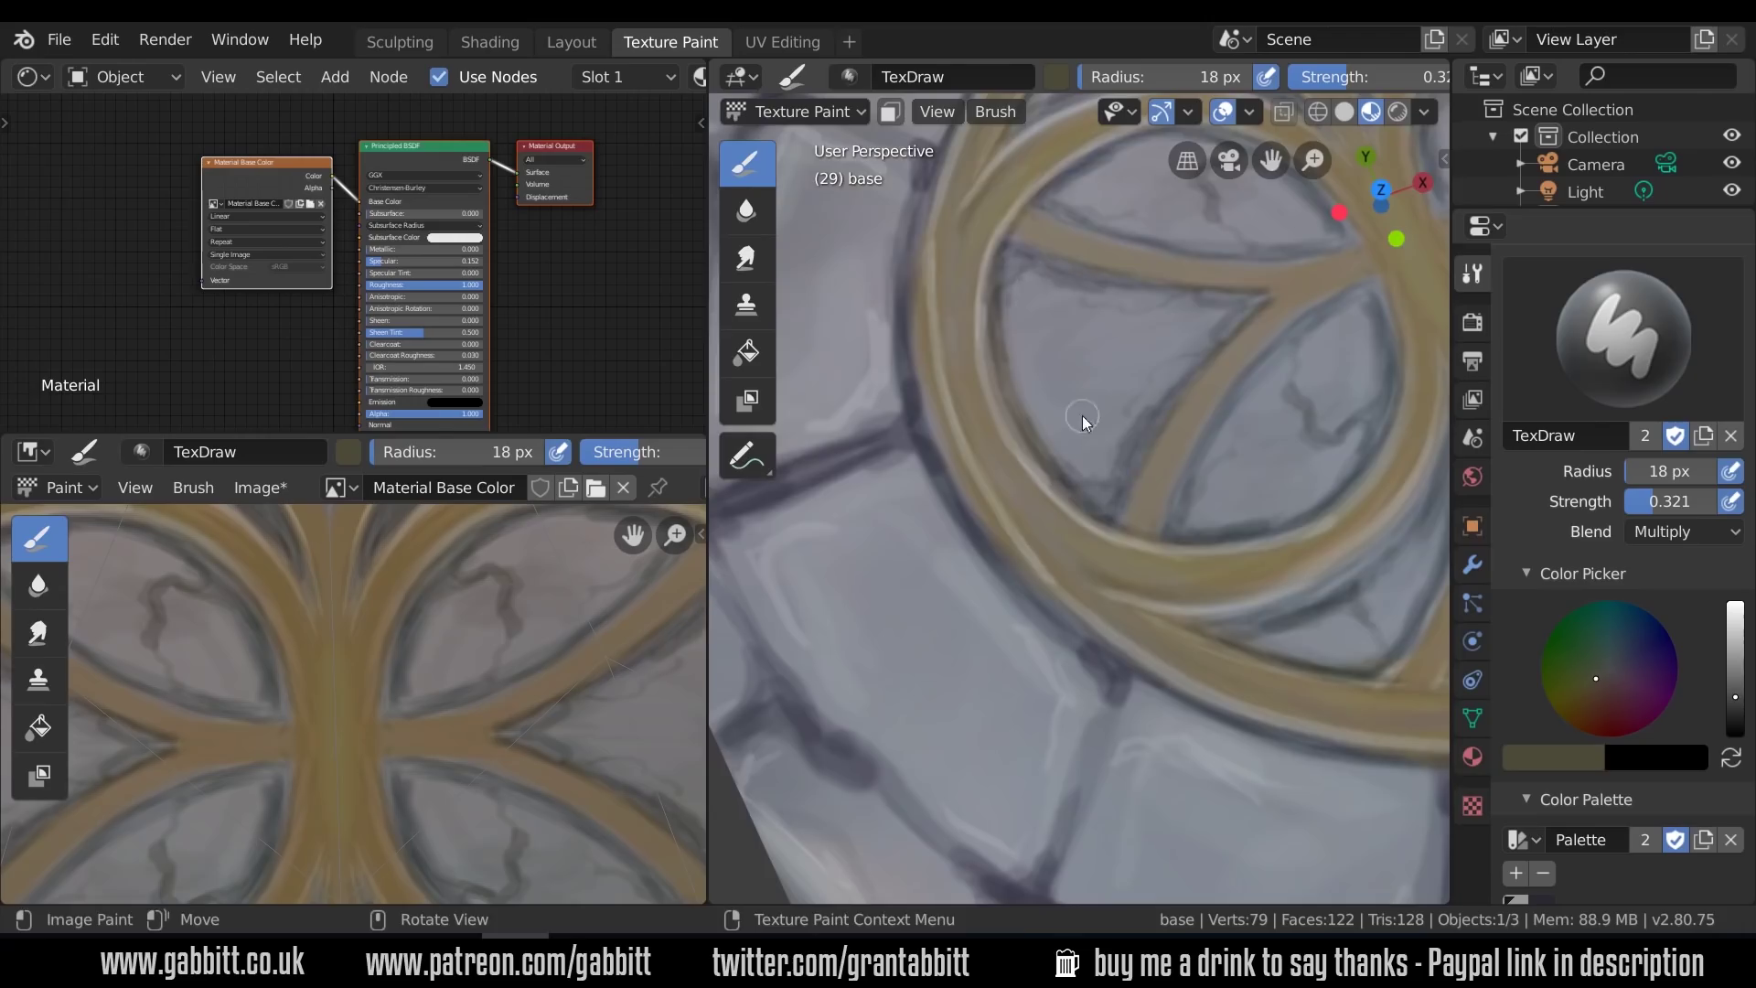
pyautogui.scroll(-5, 1083, 416)
pyautogui.moveTo(1155, 525); pyautogui.dragTo(1352, 514, button='middle')
# Set the brush's texture mask to a Clouds texture
pyautogui.scroll(-8, 1639, 710)
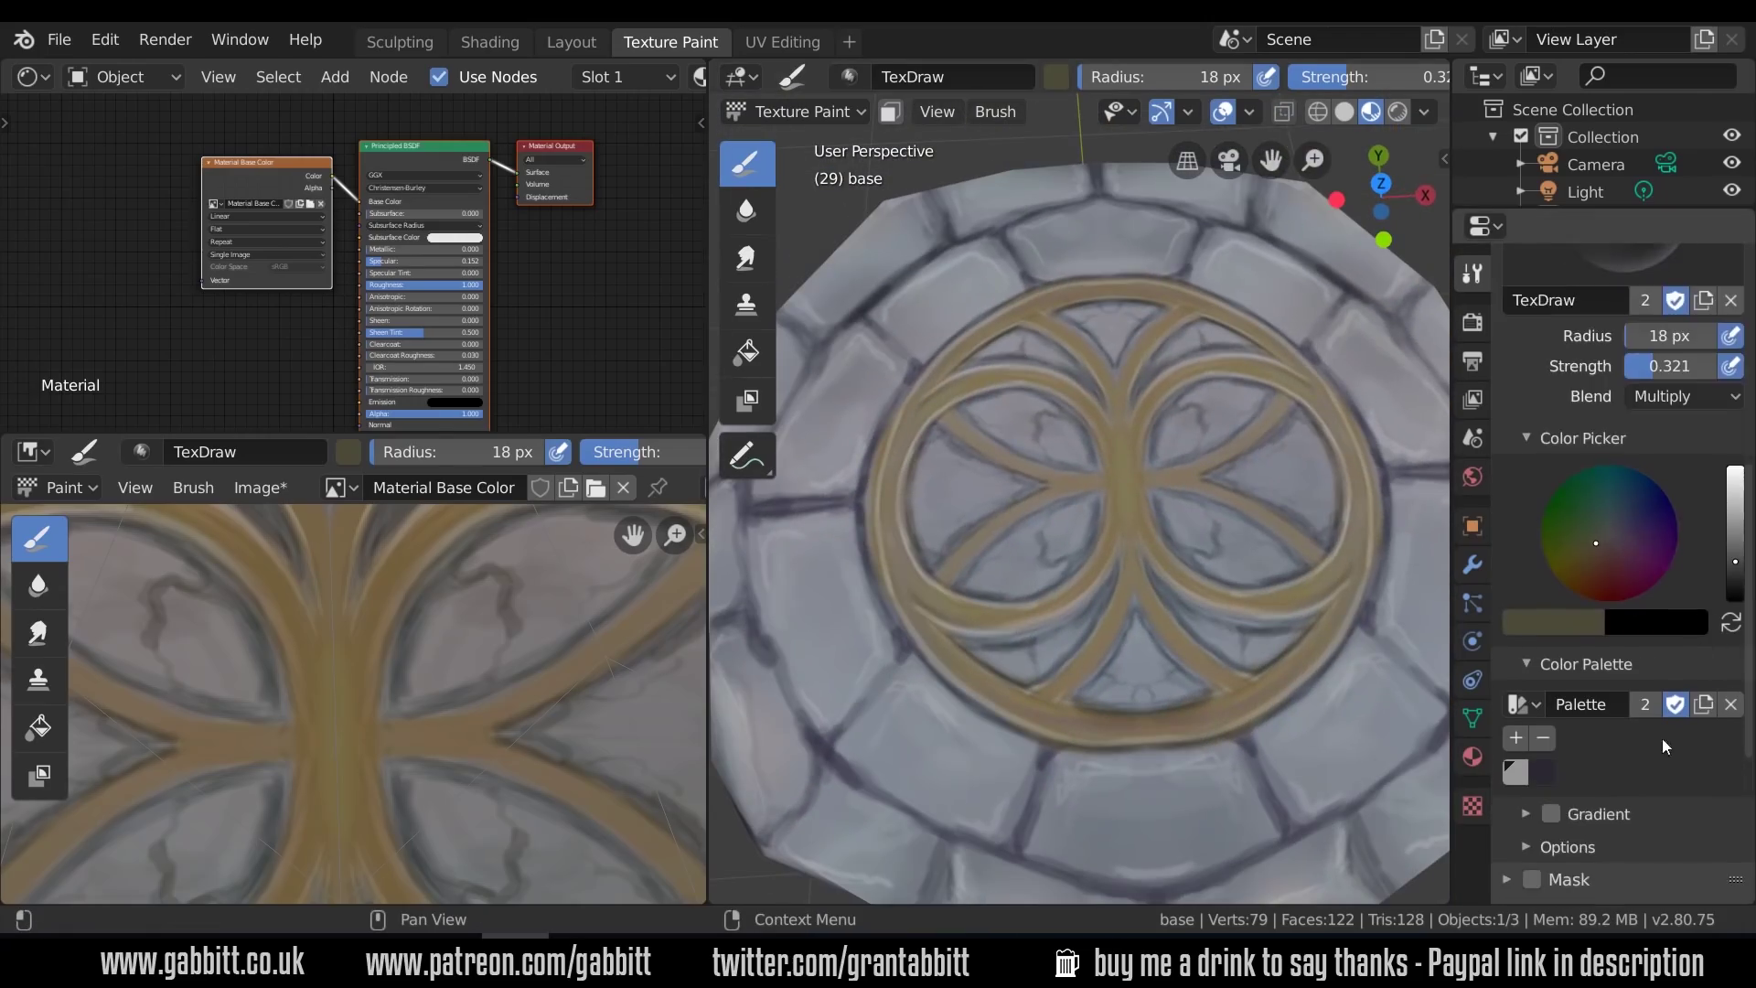
pyautogui.click(1566, 646)
pyautogui.click(1657, 353)
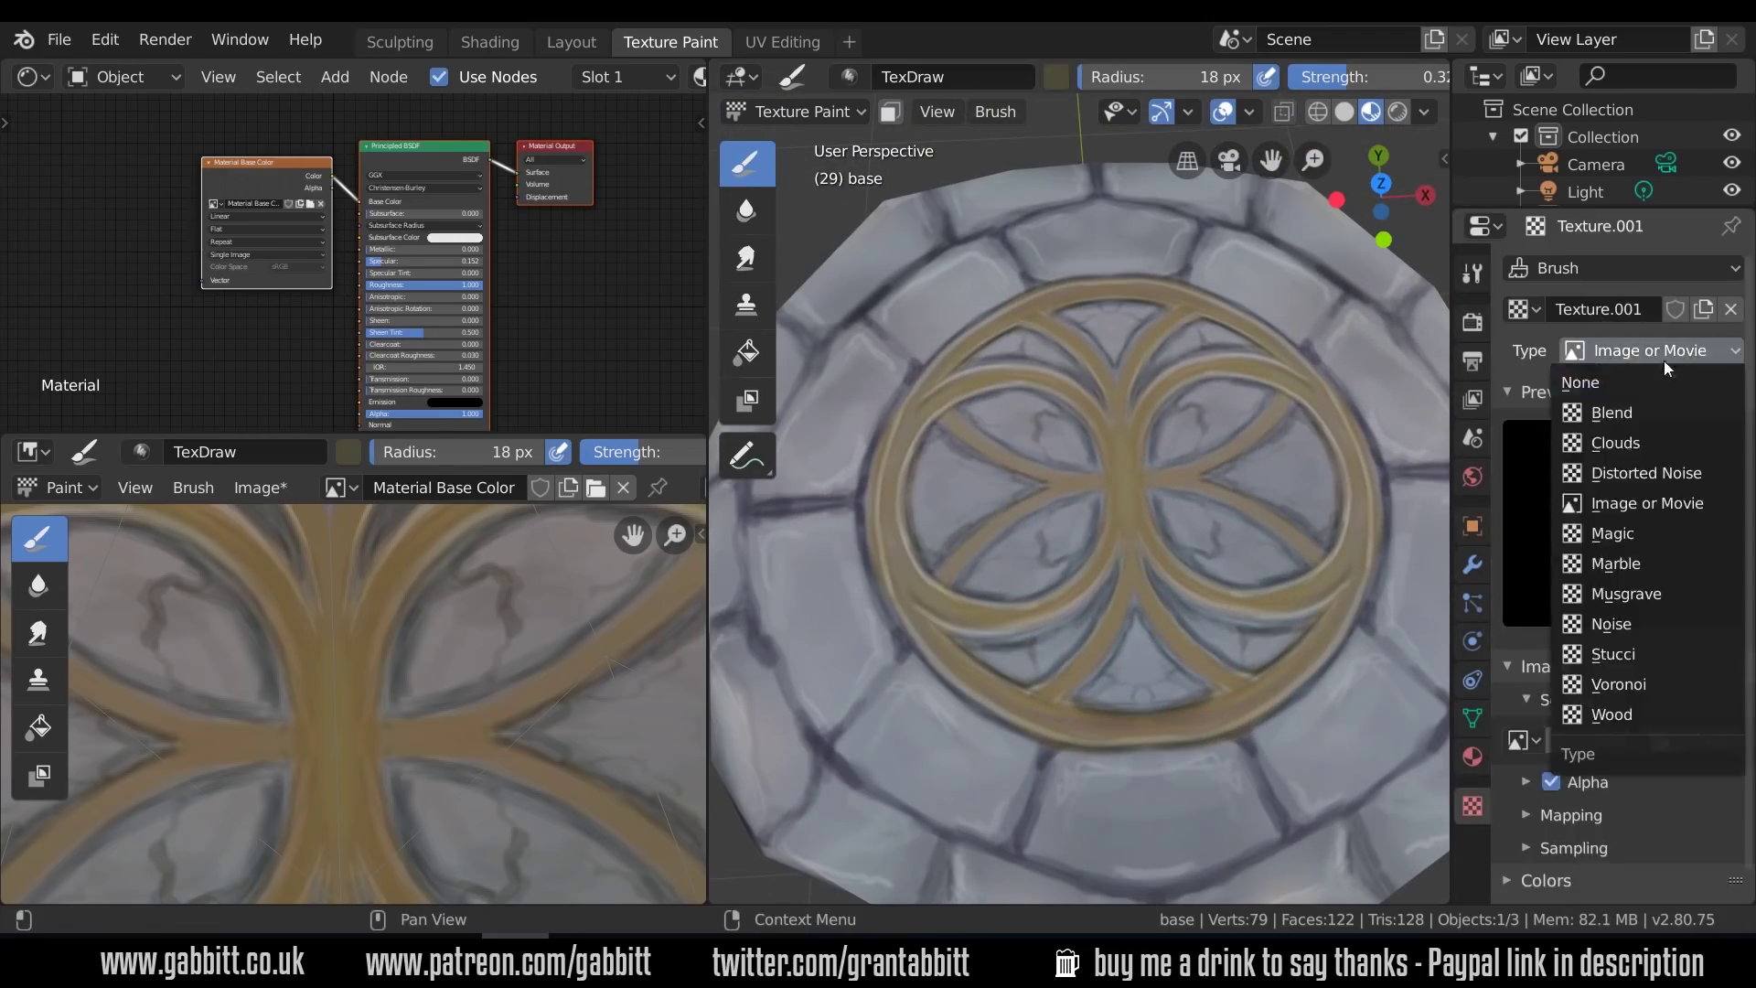
pyautogui.click(1589, 443)
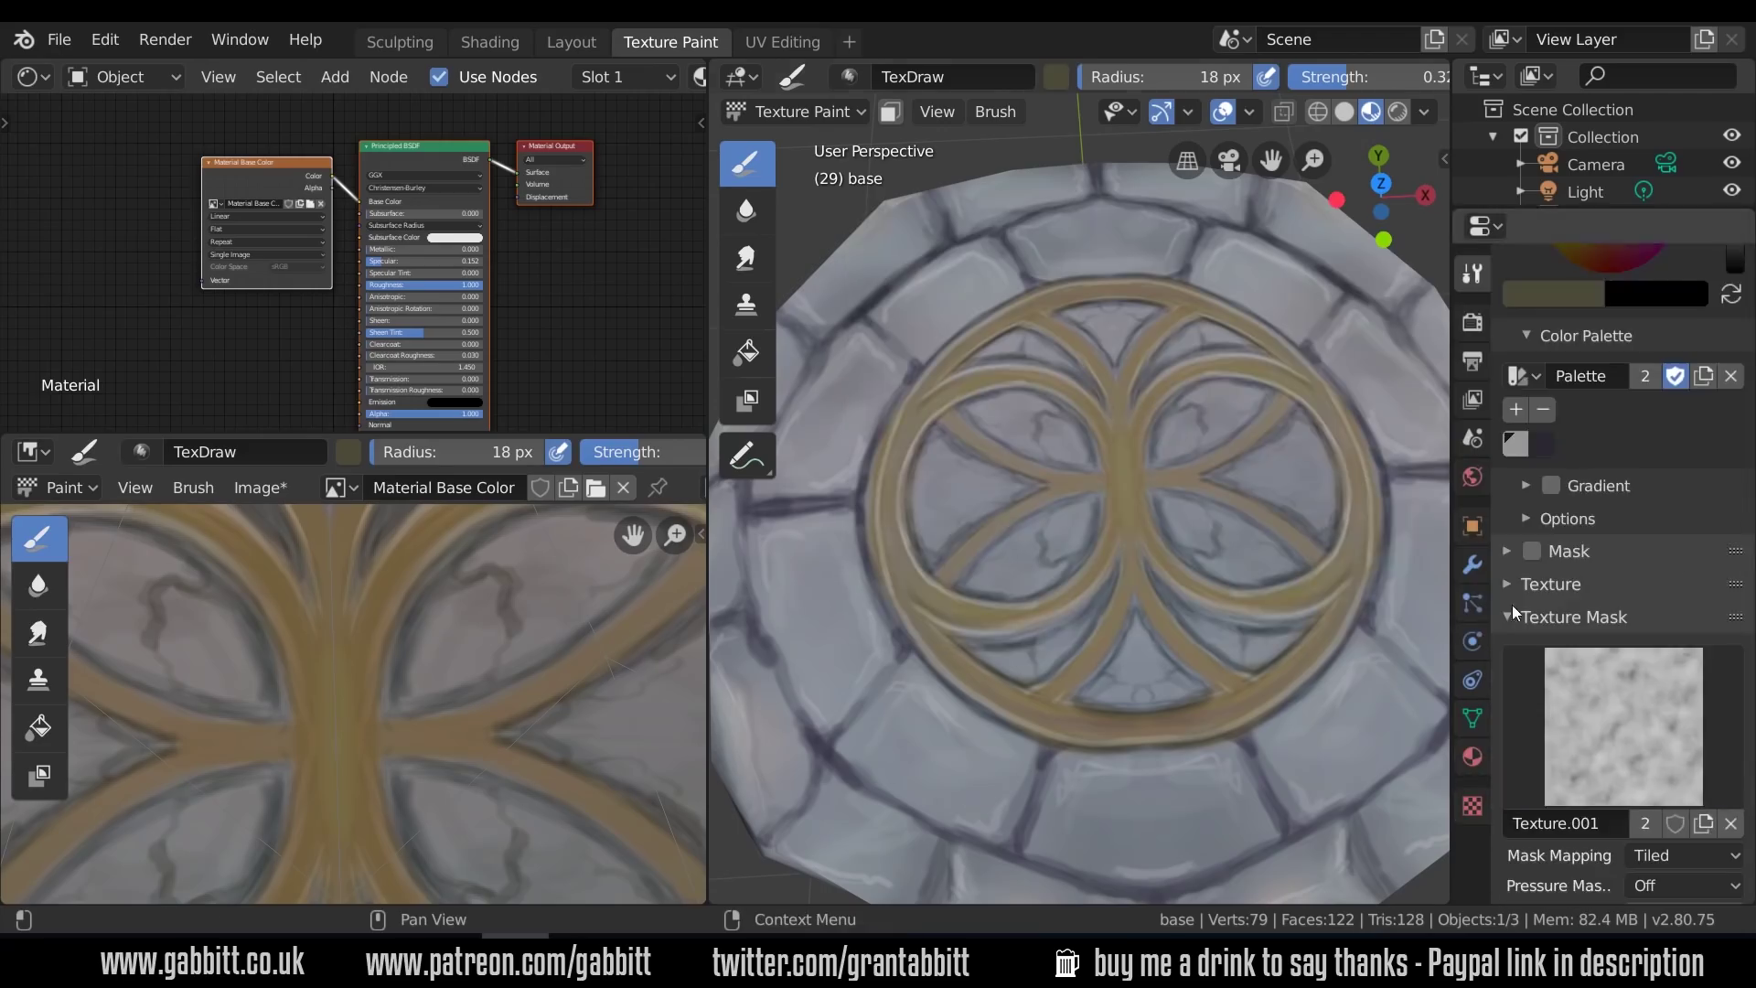
pyautogui.scroll(7, 1512, 606)
# Switch the 18 px brush to Mix blending and set its colour to a muted gold
pyautogui.moveTo(1215, 660); pyautogui.dragTo(1027, 688, button='middle')
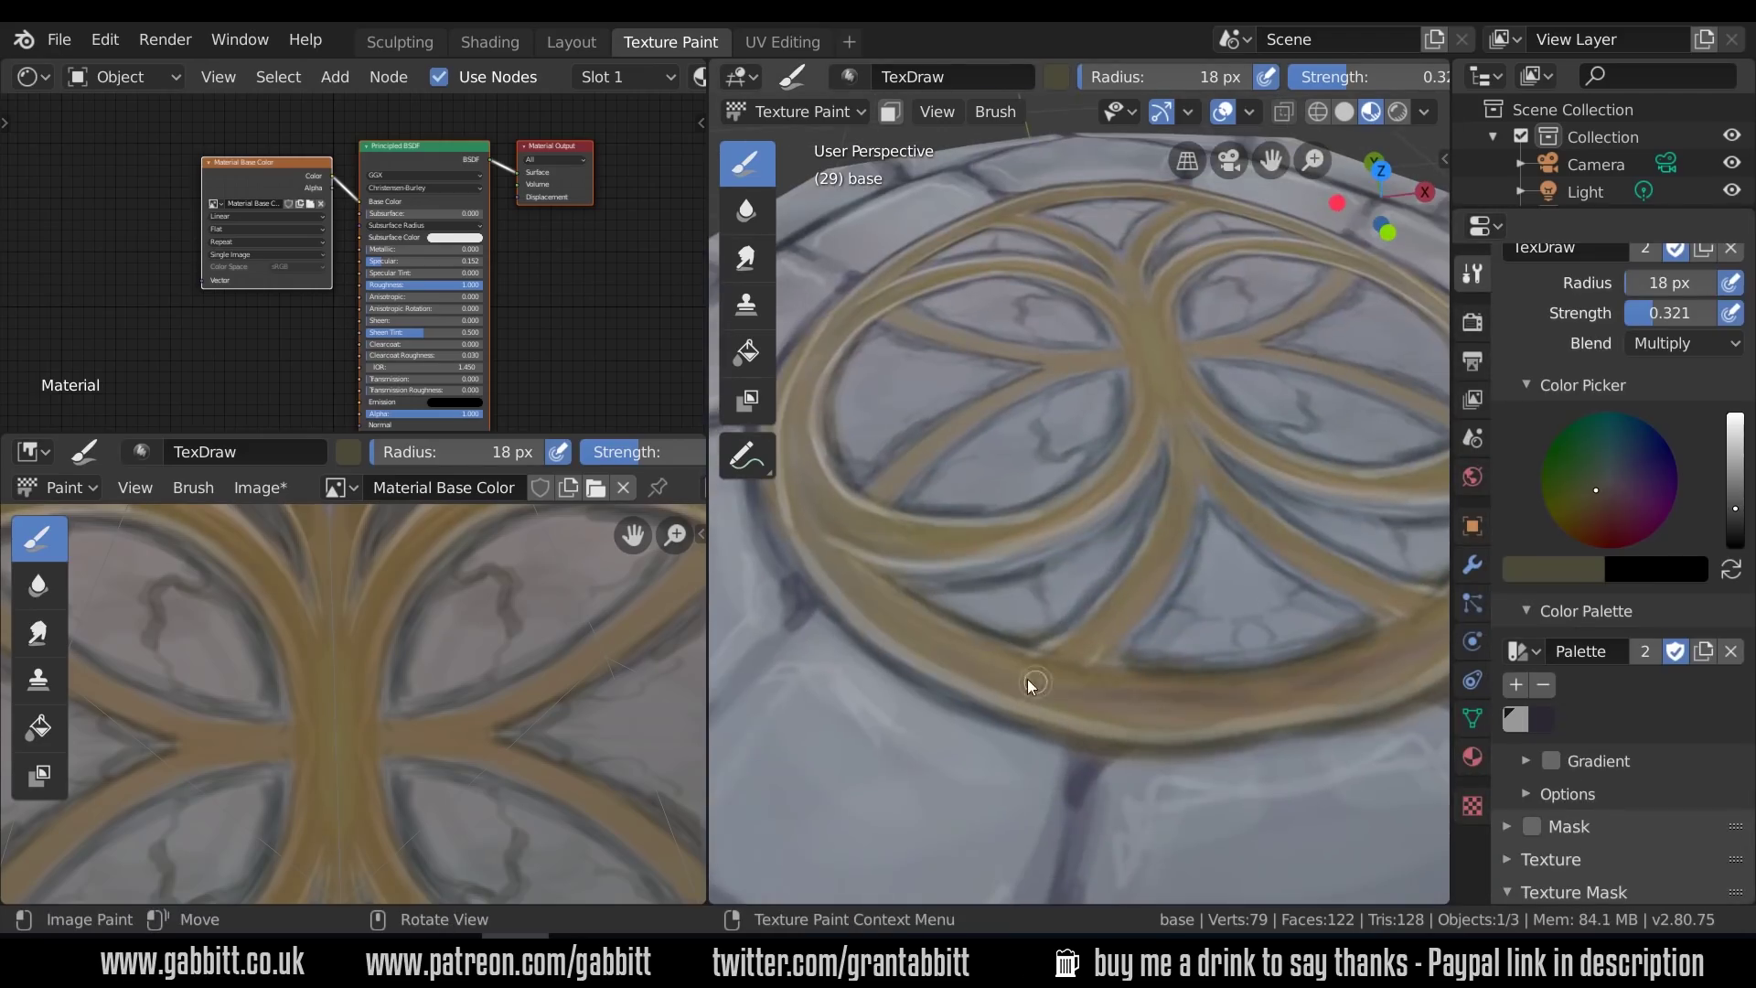
pyautogui.click(1680, 384)
pyautogui.click(1676, 347)
pyautogui.click(1500, 377)
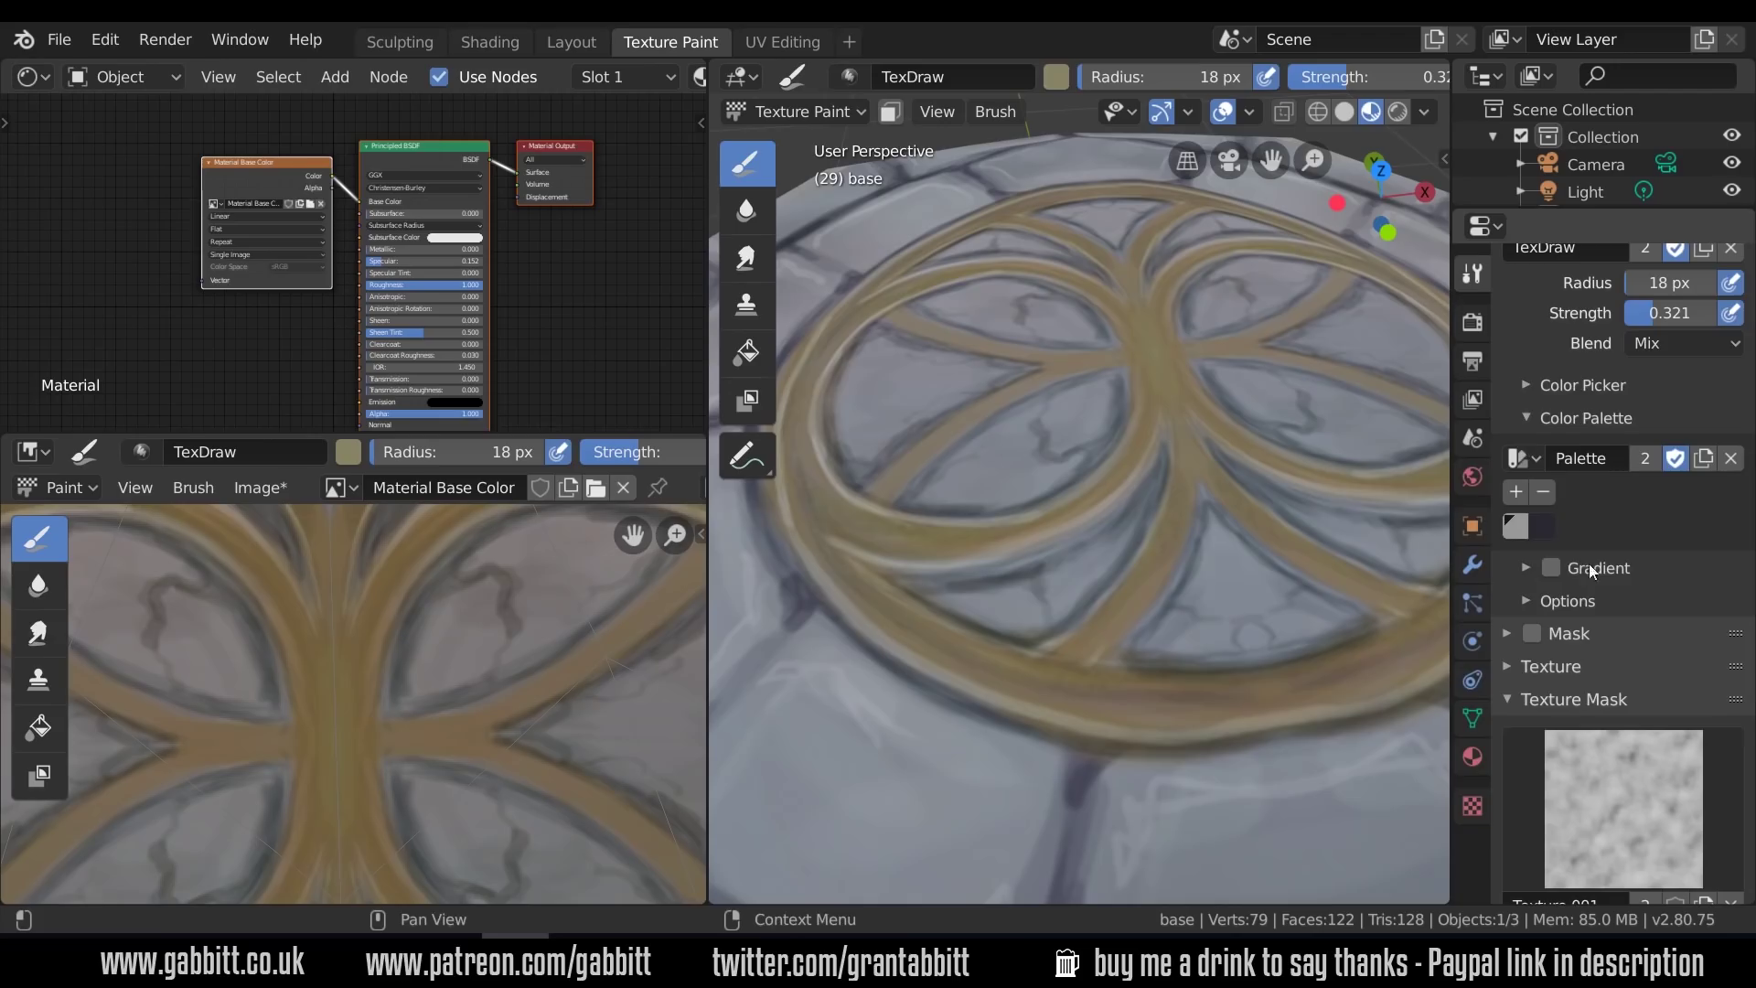
pyautogui.moveTo(995, 535); pyautogui.dragTo(1070, 513)
pyautogui.moveTo(1699, 373)
pyautogui.mouseDown(button='middle')
pyautogui.moveTo(1664, 480)
pyautogui.moveTo(1664, 448)
pyautogui.mouseUp(button='middle')
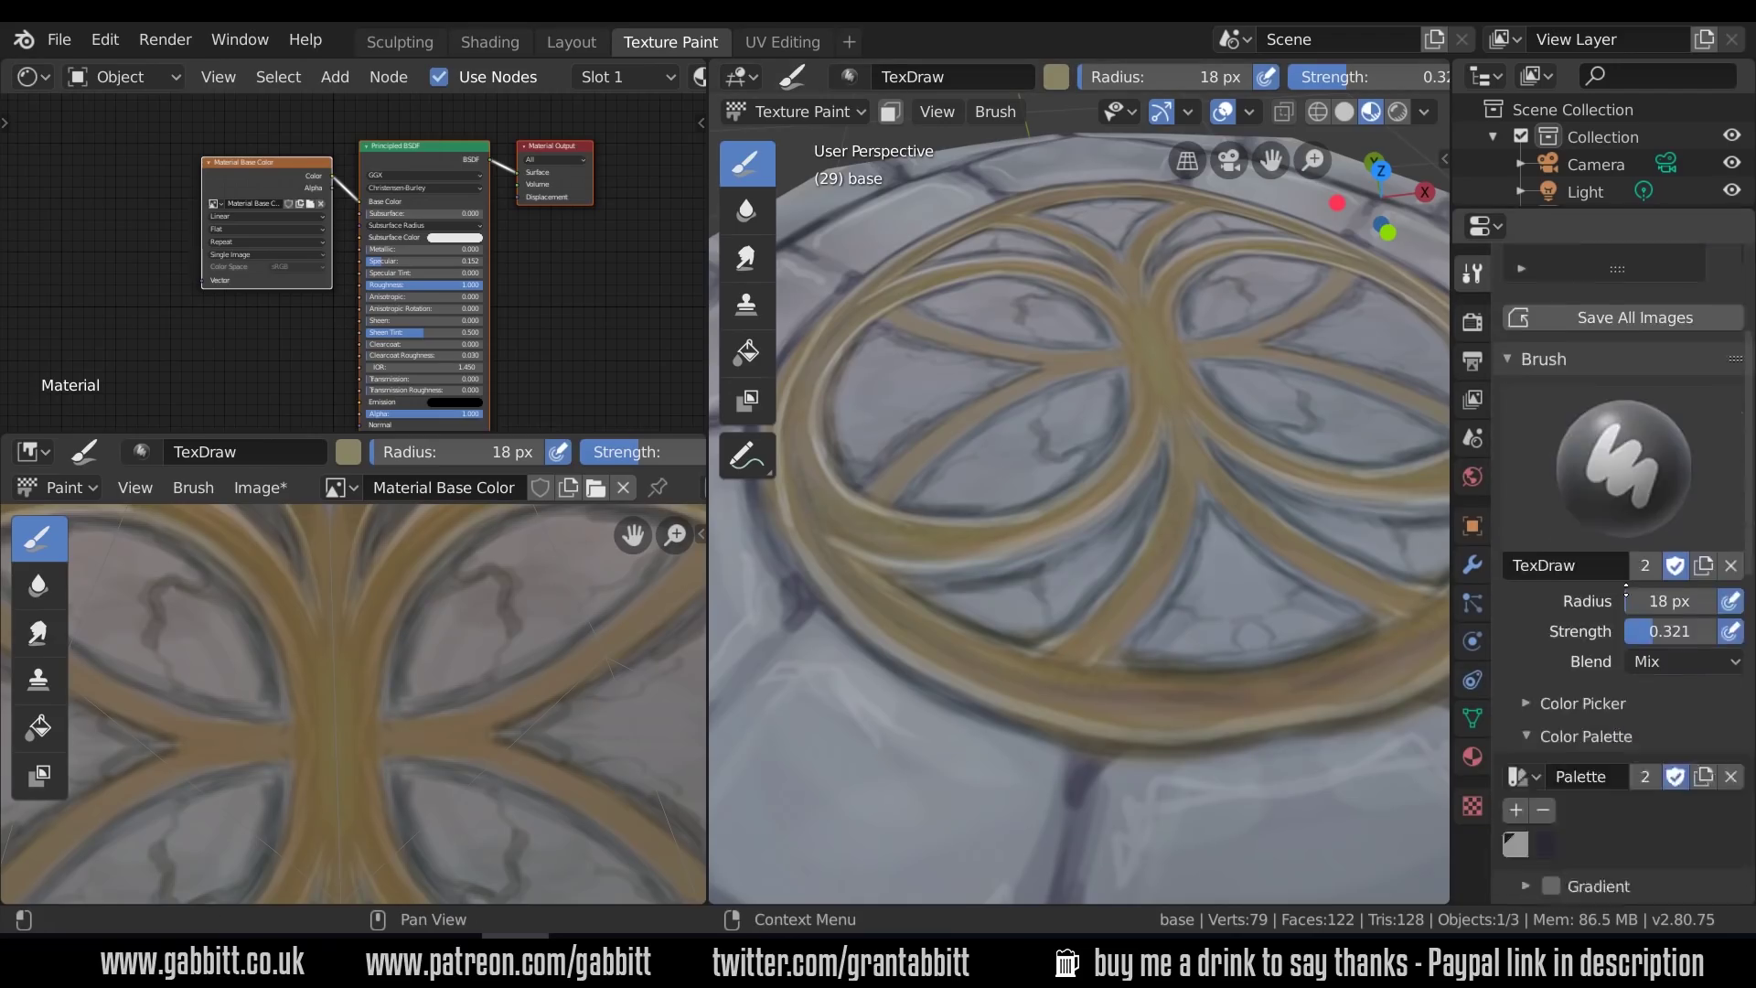
pyautogui.moveTo(1655, 860)
pyautogui.mouseDown(button='middle')
pyautogui.moveTo(1638, 523)
pyautogui.moveTo(1642, 787)
pyautogui.mouseUp(button='middle')
pyautogui.click(1628, 558)
pyautogui.click(1586, 677)
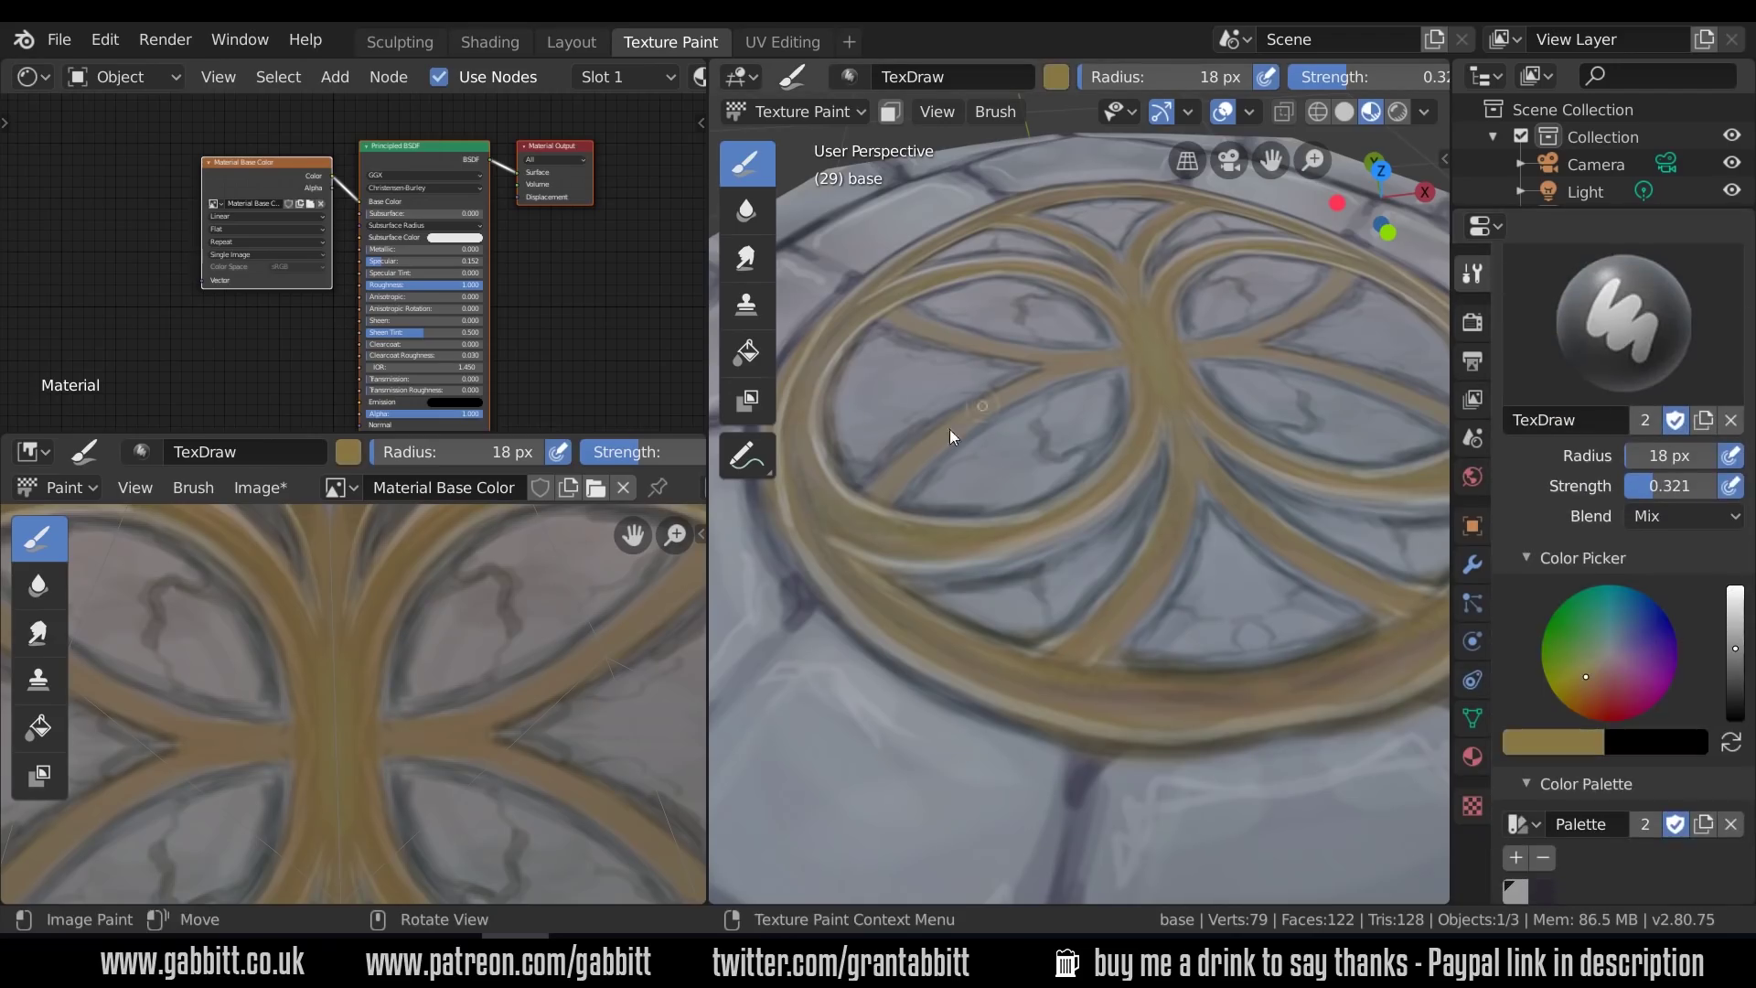
# Vary the golden motif's colour subtly with muted red and grey-purple tints at 18 px
pyautogui.moveTo(949, 430); pyautogui.dragTo(814, 443, button='middle')
pyautogui.click(746, 258)
pyautogui.moveTo(779, 494)
pyautogui.mouseDown()
pyautogui.moveTo(808, 710)
pyautogui.moveTo(785, 479)
pyautogui.mouseUp()
pyautogui.click(746, 165)
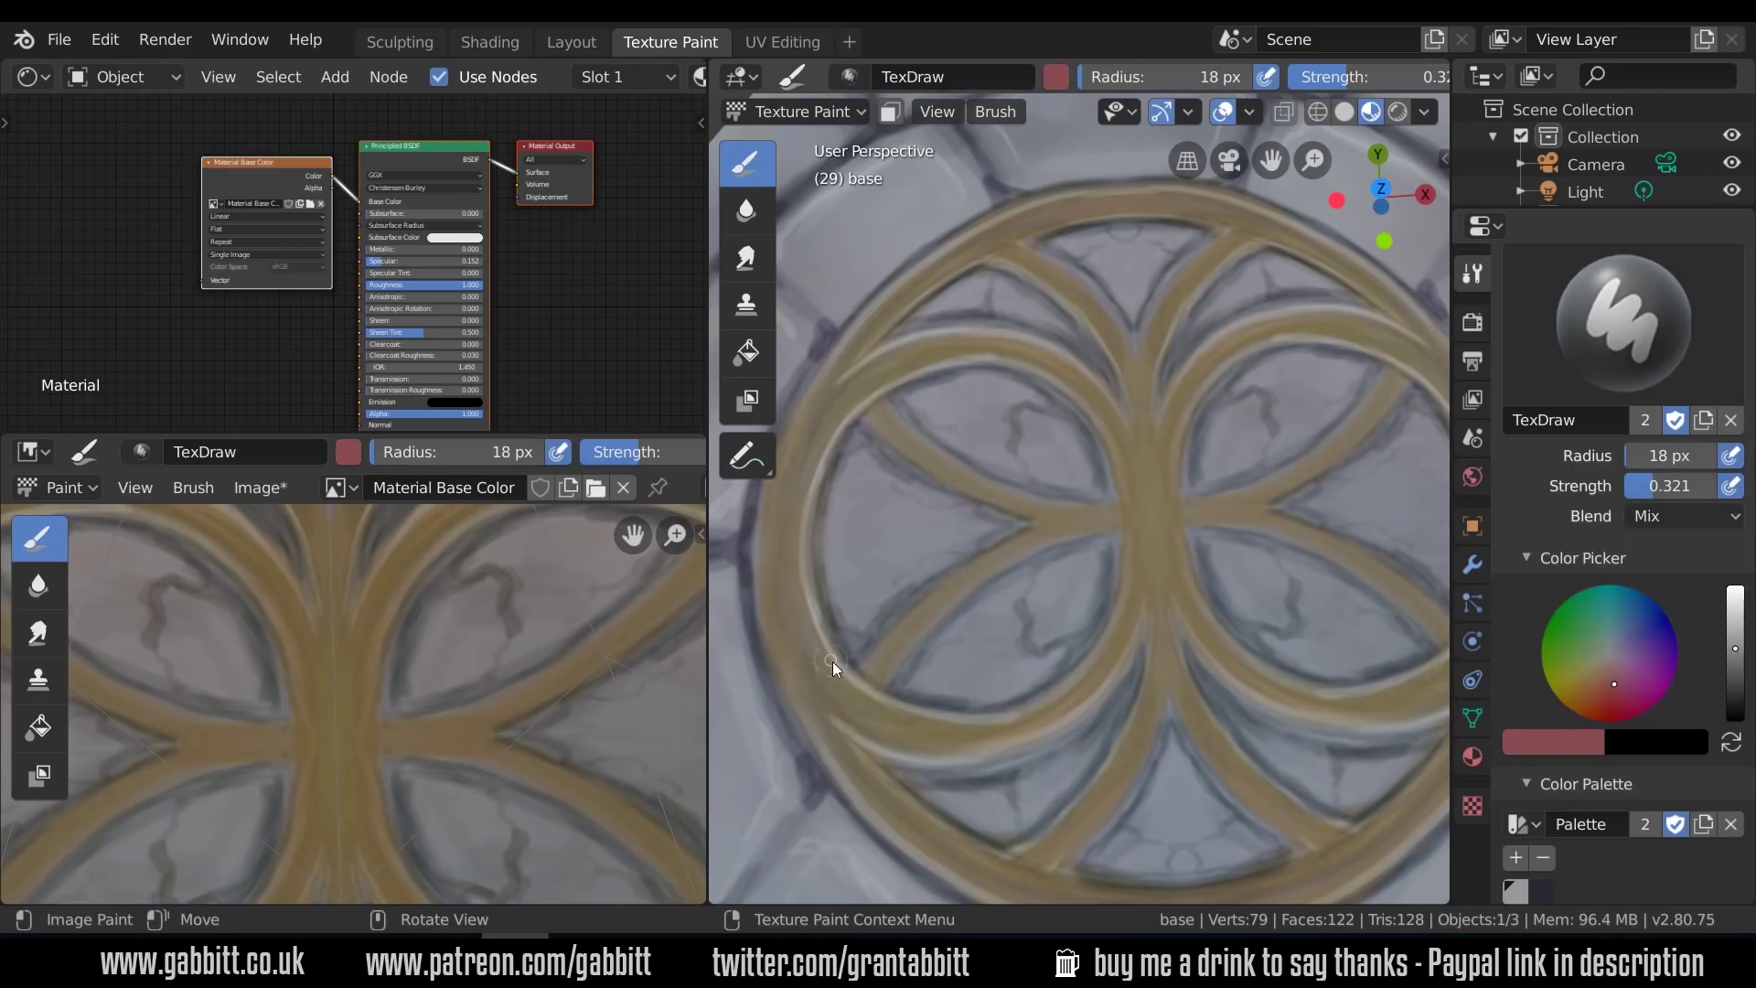
pyautogui.moveTo(1143, 640); pyautogui.dragTo(1375, 677, button='middle')
pyautogui.click(1622, 648)
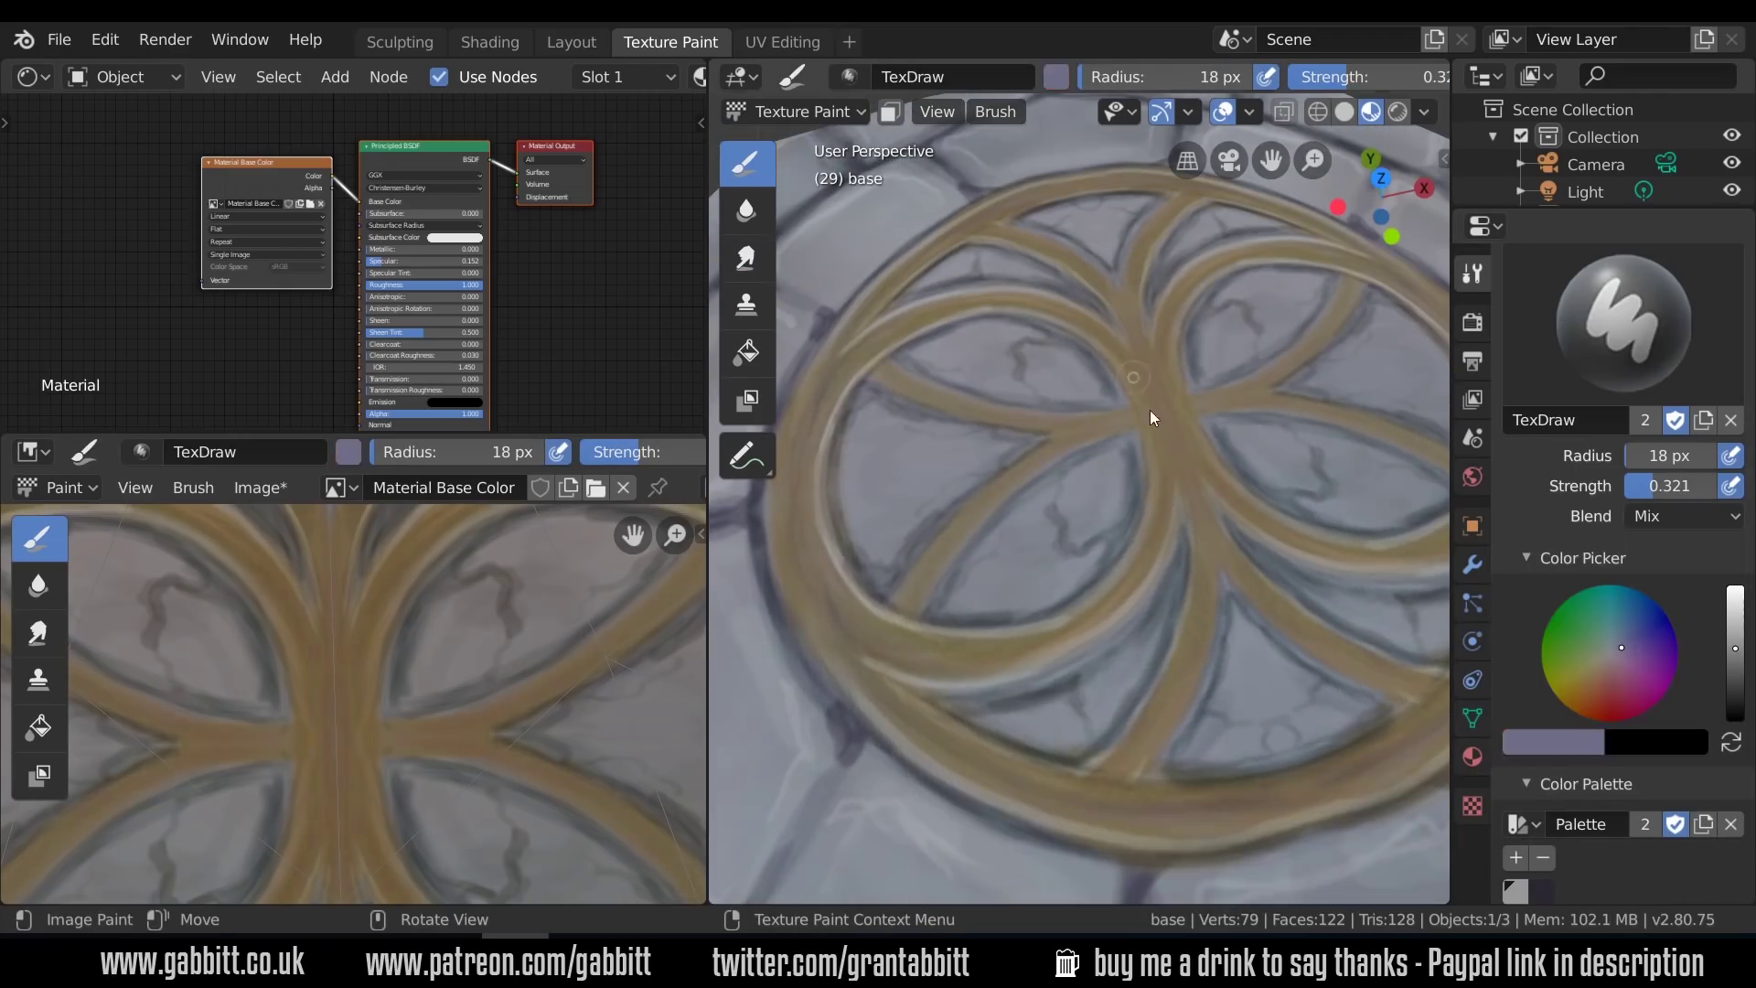
pyautogui.moveTo(1150, 410)
pyautogui.mouseDown(button='middle')
pyautogui.moveTo(1200, 476)
pyautogui.moveTo(1223, 576)
pyautogui.mouseUp(button='middle')
pyautogui.scroll(-5, 1200, 476)
pyautogui.scroll(4, 1180, 682)
# Set the brush to Multiply with a dark grey-purple and shade the stone along the edge of a golden loop
pyautogui.click(1693, 516)
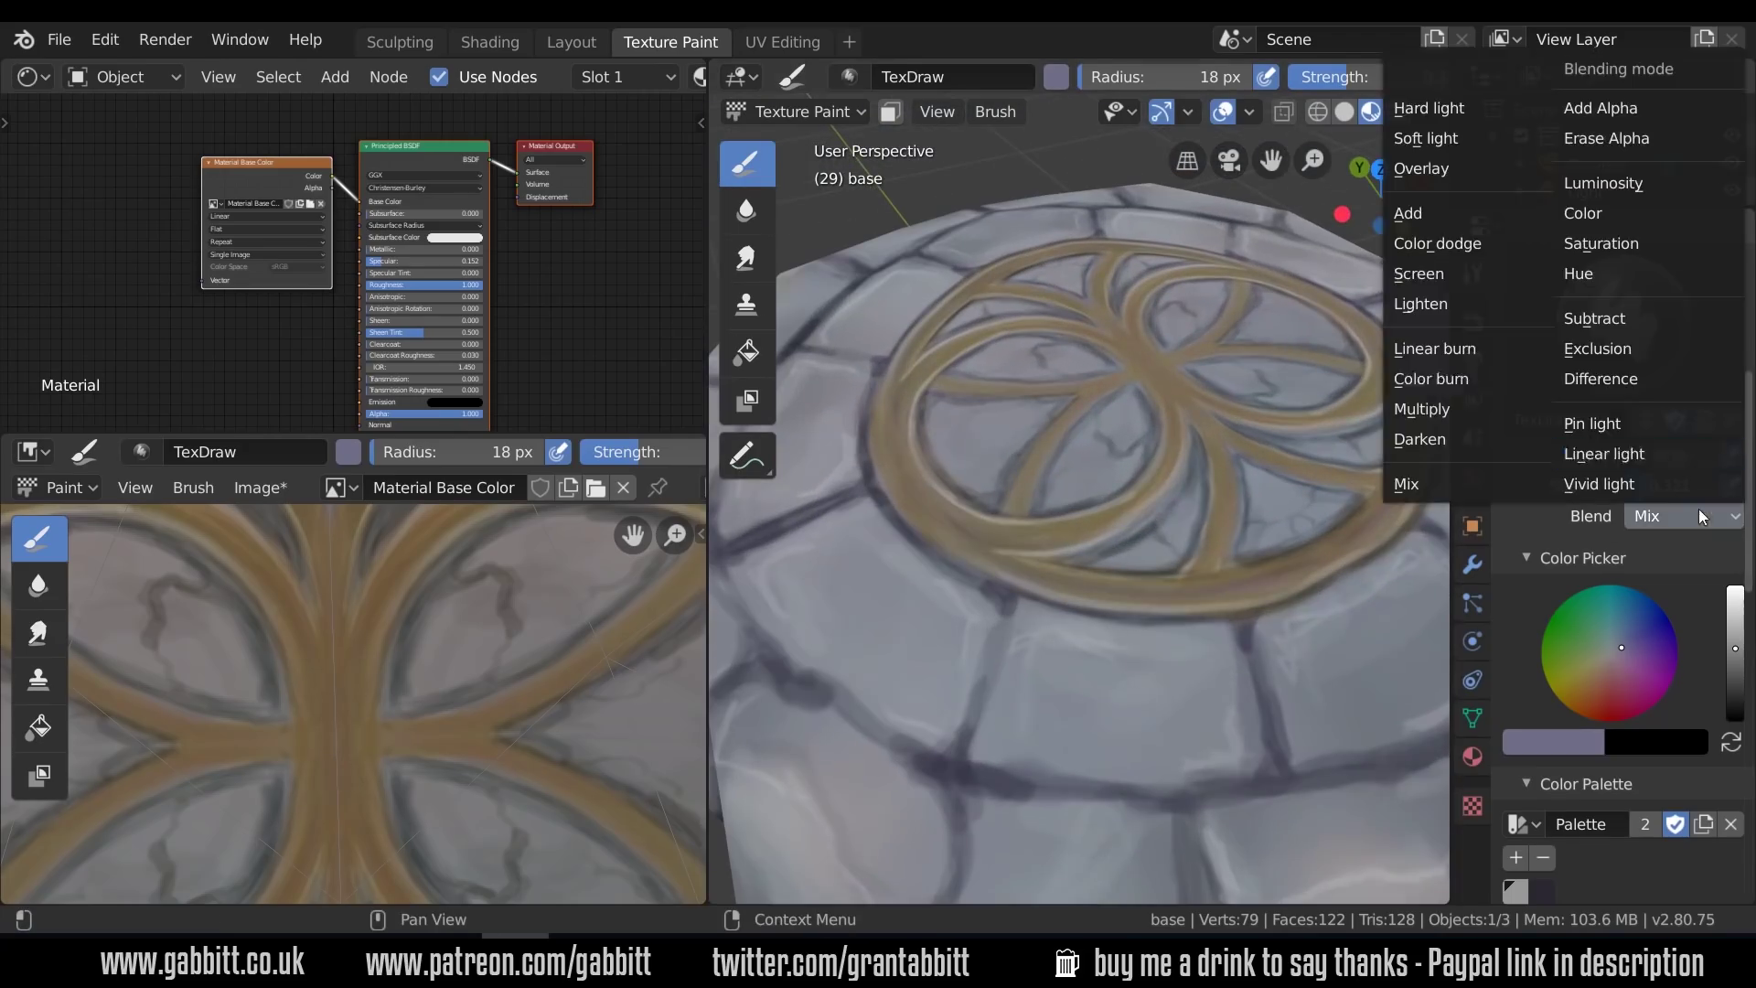
pyautogui.click(1454, 404)
pyautogui.keyDown('ctrl'); pyautogui.scroll(-4, 1621, 664); pyautogui.keyUp('ctrl')
pyautogui.press('f')
pyautogui.click(1295, 584)
pyautogui.moveTo(1295, 584); pyautogui.dragTo(1277, 599, button='middle')
pyautogui.scroll(4, 1233, 486)
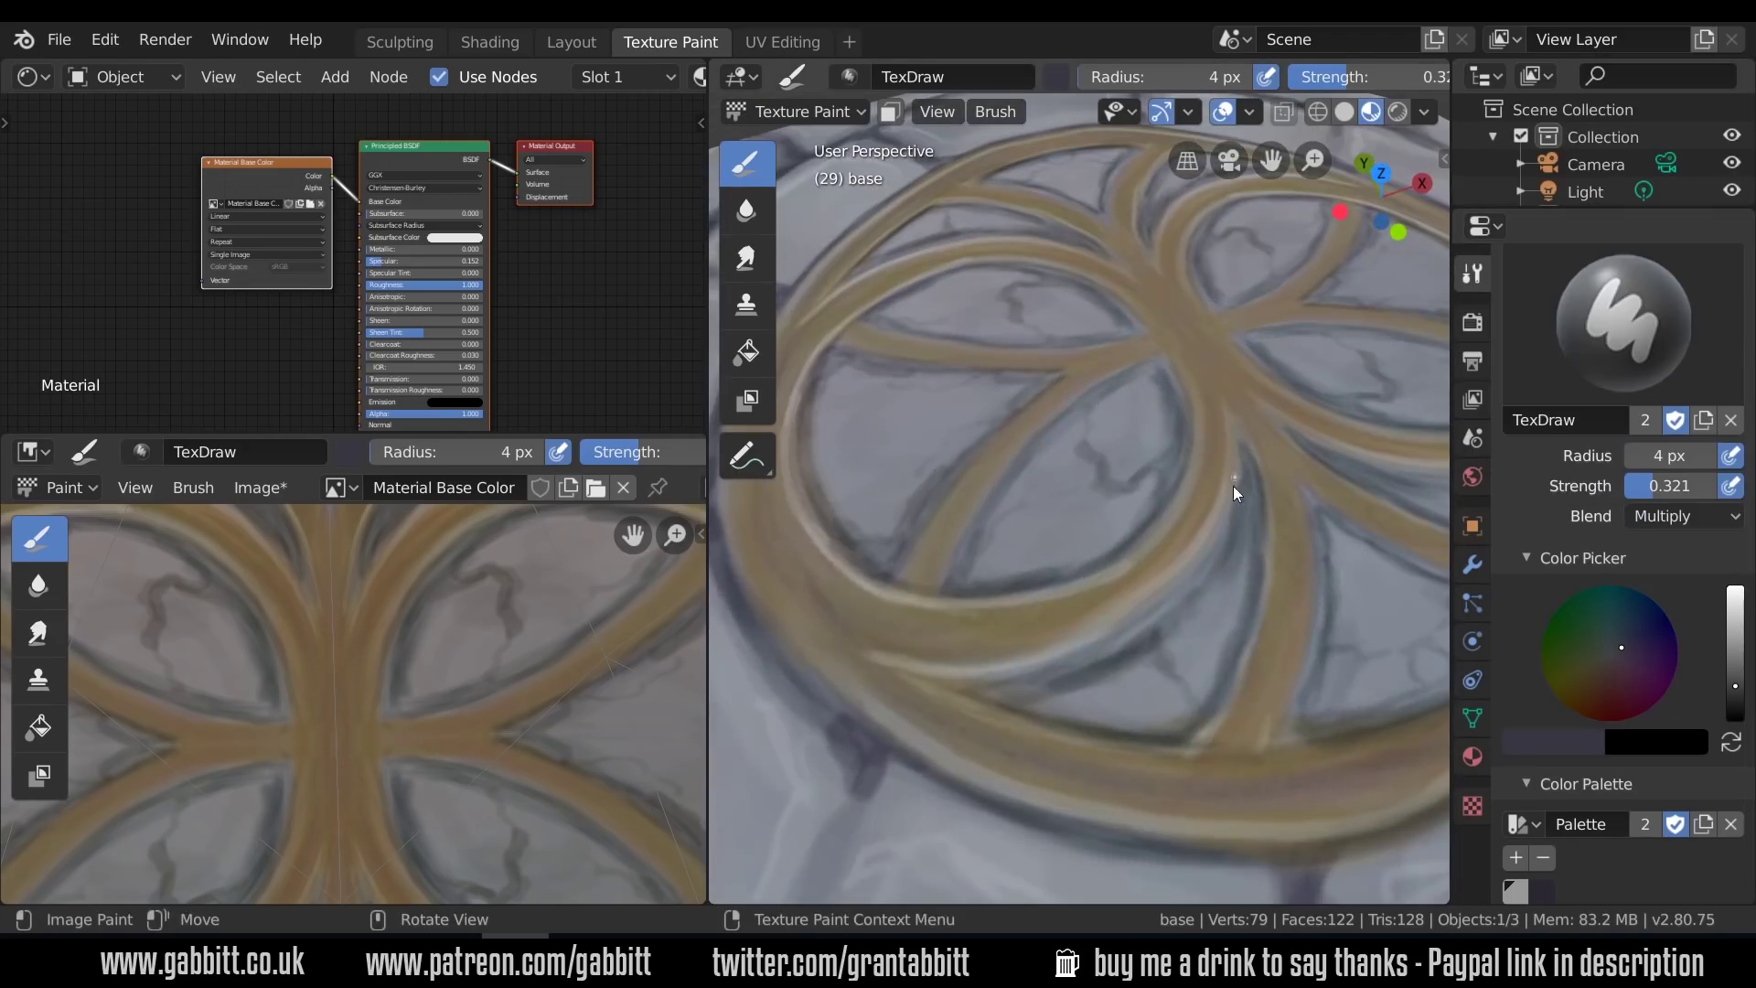
pyautogui.press('f')
pyautogui.click(1251, 527)
pyautogui.moveTo(1146, 620); pyautogui.dragTo(1230, 518)
# Set the radius to 20 px, clear the texture mask, and deepen the dark shadows beside the bands inside the motif
pyautogui.press('f')
pyautogui.click(1239, 500)
pyautogui.scroll(-8, 1314, 497)
pyautogui.moveTo(1235, 611); pyautogui.dragTo(1180, 645, button='middle')
pyautogui.scroll(9, 1167, 443)
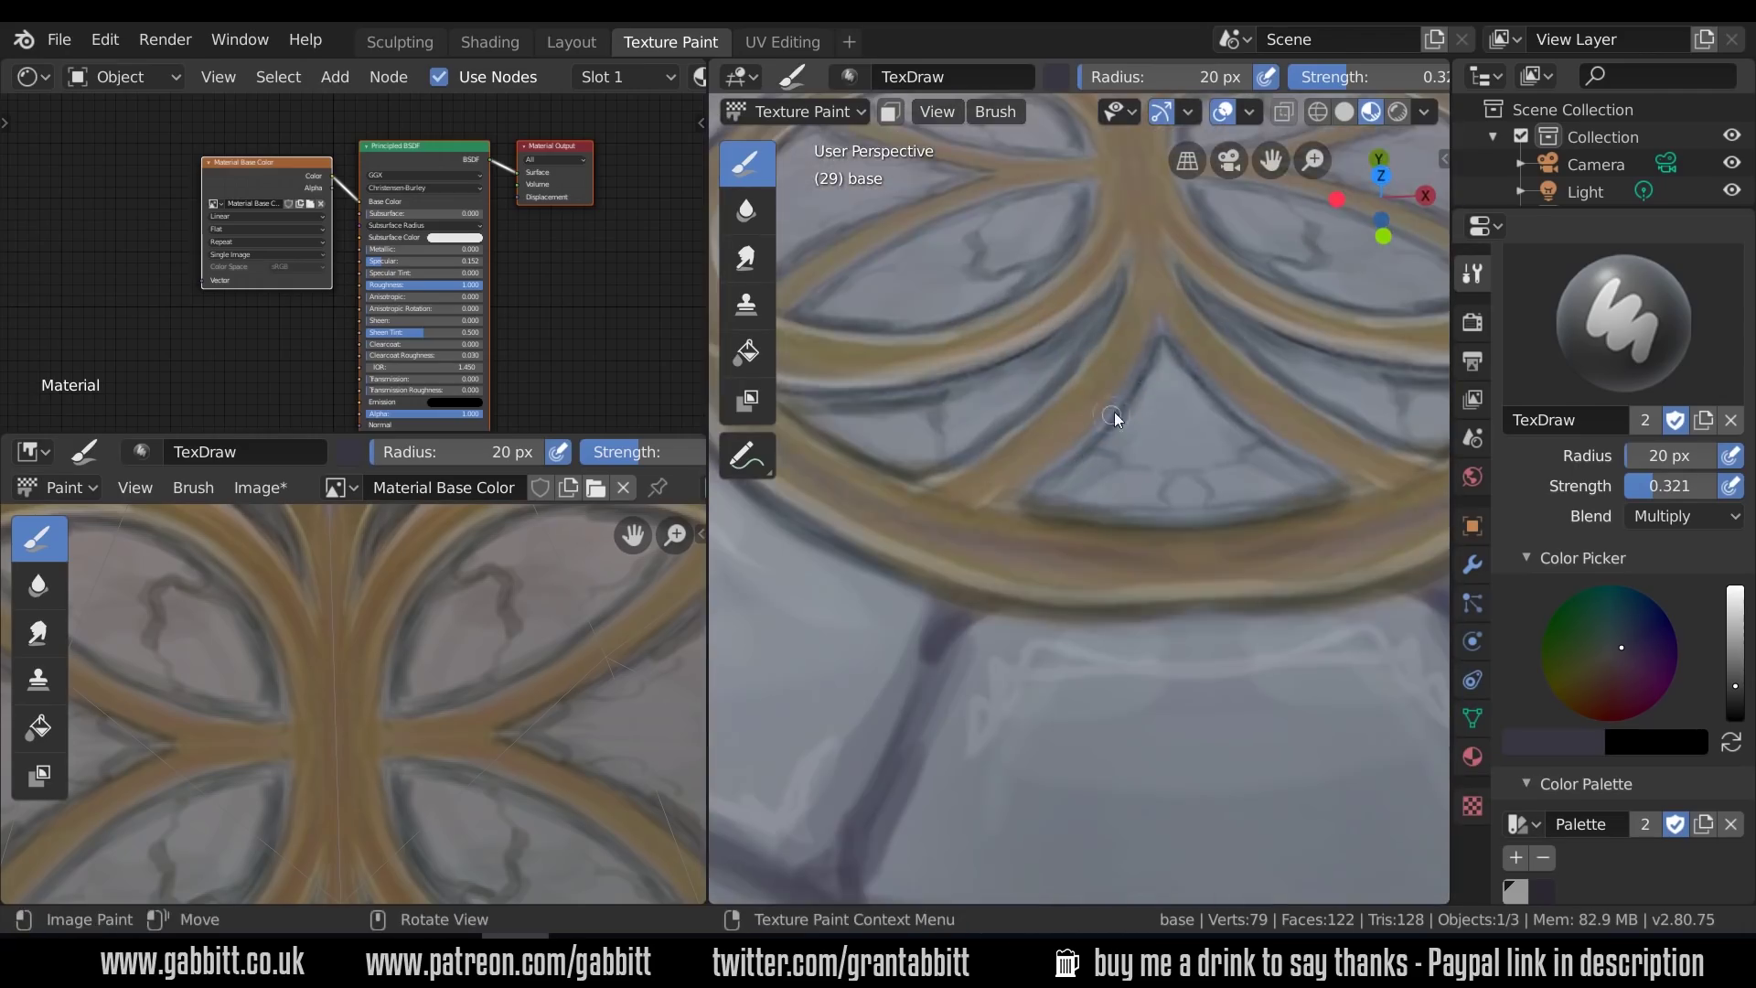
pyautogui.moveTo(1114, 412); pyautogui.dragTo(1061, 608, button='middle')
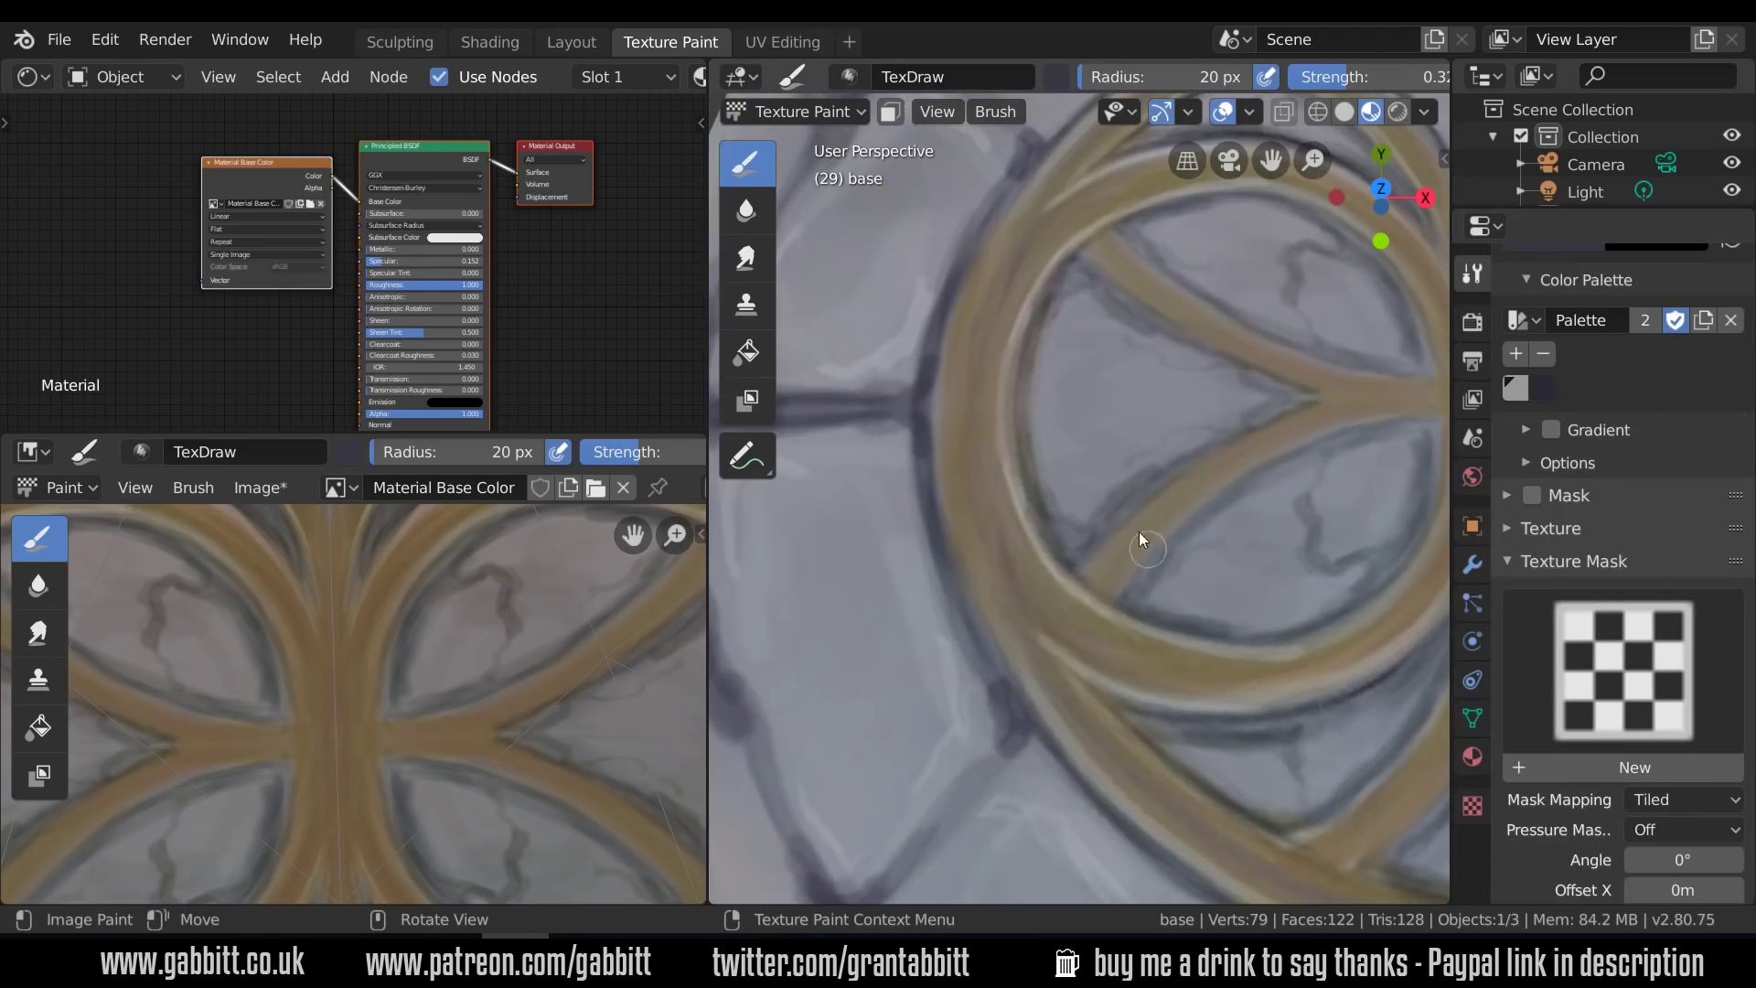
pyautogui.moveTo(1108, 285); pyautogui.dragTo(1040, 469, button='middle')
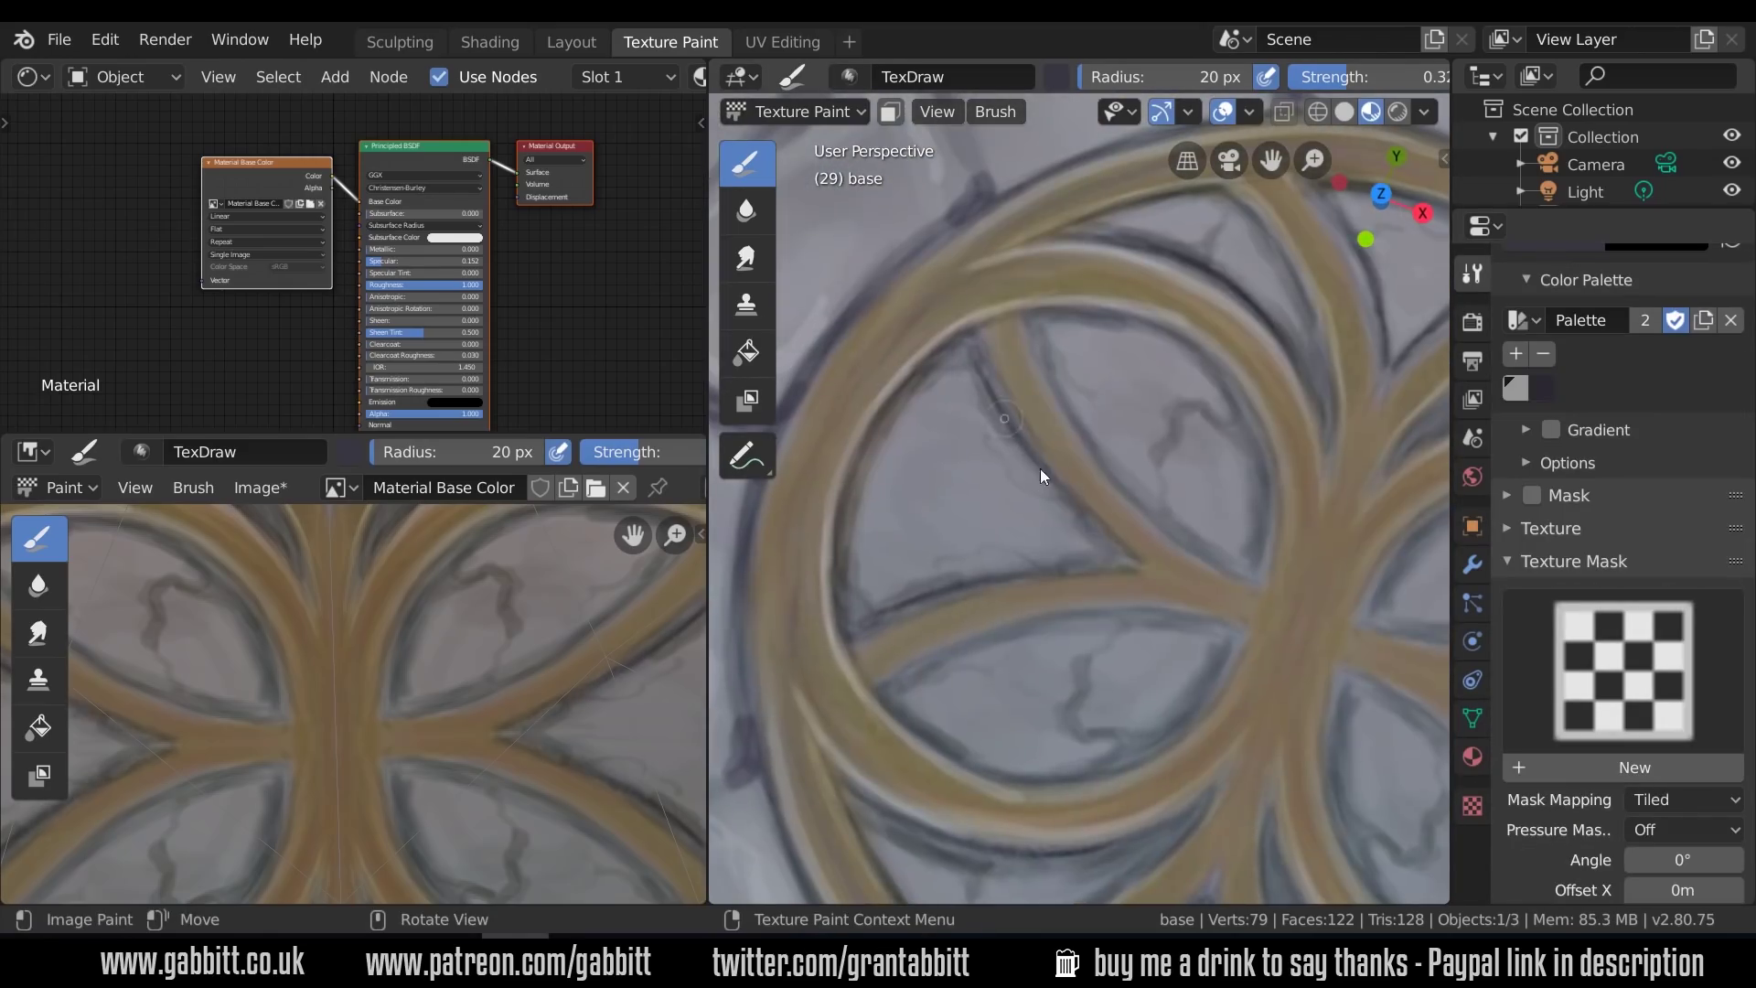
pyautogui.moveTo(1239, 428); pyautogui.dragTo(1272, 572)
pyautogui.keyDown('shift'); pyautogui.moveTo(1309, 541); pyautogui.dragTo(1059, 497, button='middle'); pyautogui.keyUp('shift')
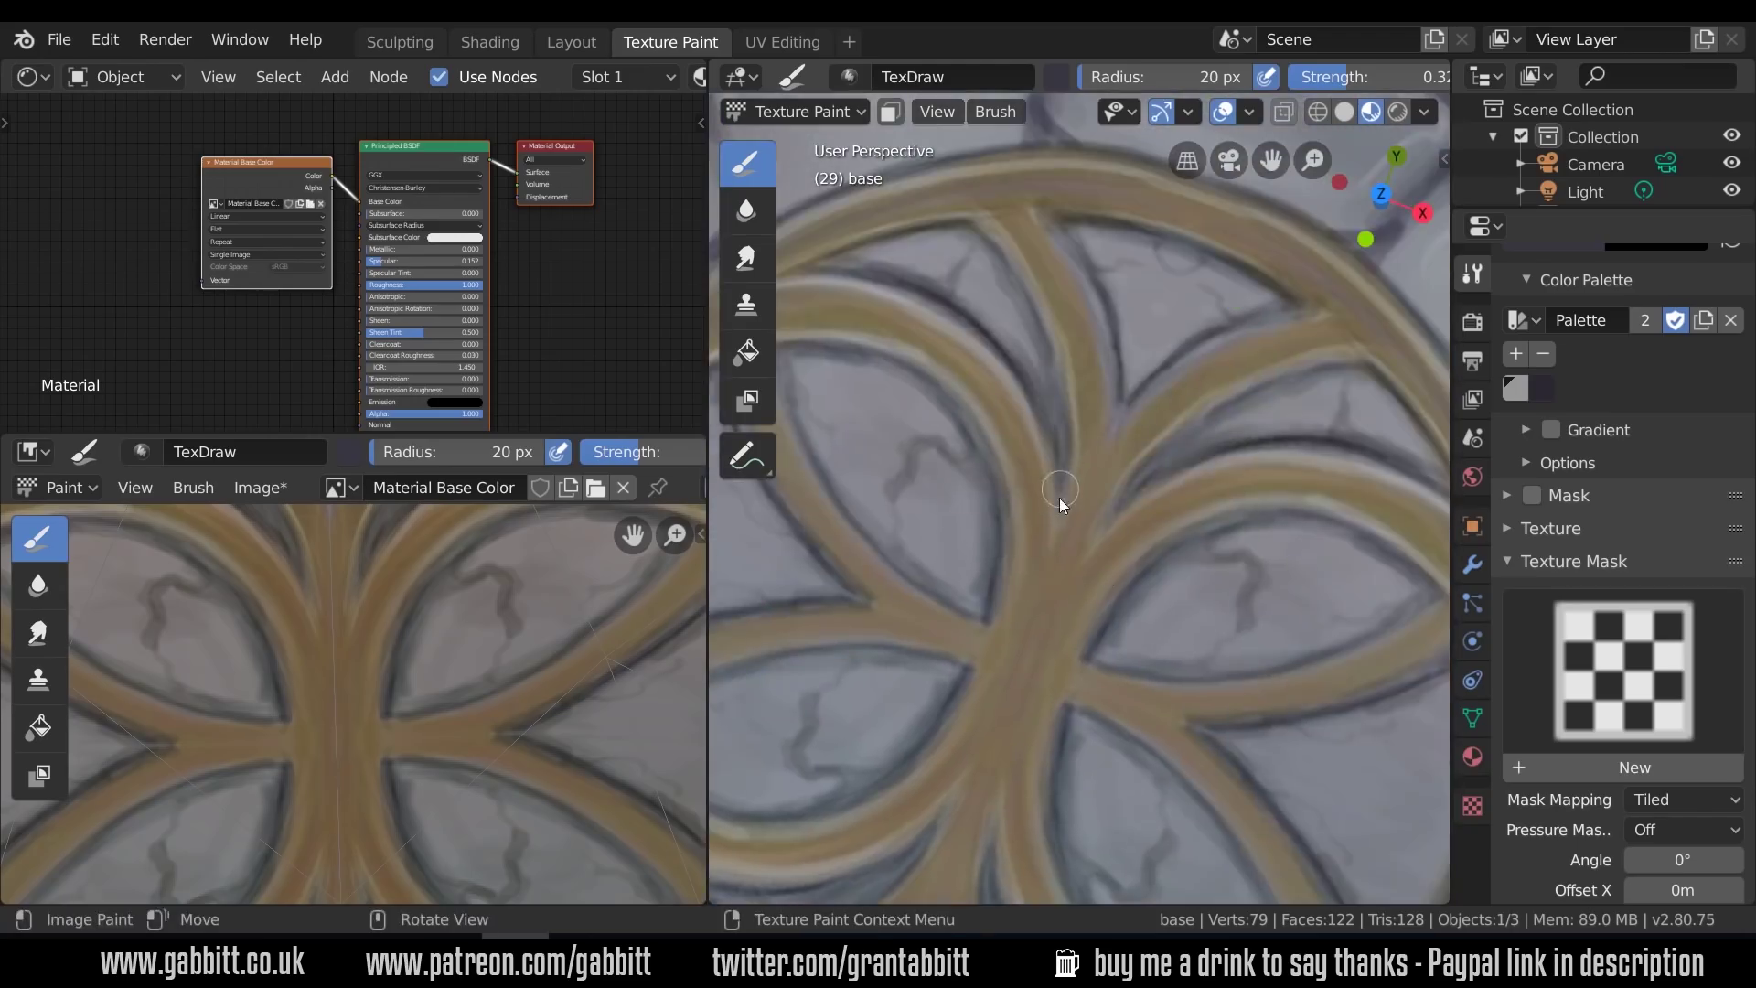
pyautogui.moveTo(1124, 503); pyautogui.dragTo(1195, 428)
pyautogui.moveTo(1225, 778)
pyautogui.keyDown('shift'); pyautogui.mouseDown(button='middle')
pyautogui.moveTo(1253, 375)
pyautogui.moveTo(1230, 229)
pyautogui.mouseUp(button='middle'); pyautogui.keyUp('shift')
# Darken the stone along the outside of the golden ring and in the wedges where its bands meet
pyautogui.scroll(-8, 1041, 297)
pyautogui.moveTo(1116, 513); pyautogui.dragTo(1084, 704, button='middle')
pyautogui.scroll(-2, 1193, 590)
pyautogui.scroll(3, 1248, 524)
pyautogui.scroll(7, 1106, 486)
pyautogui.moveTo(984, 459); pyautogui.dragTo(1087, 812)
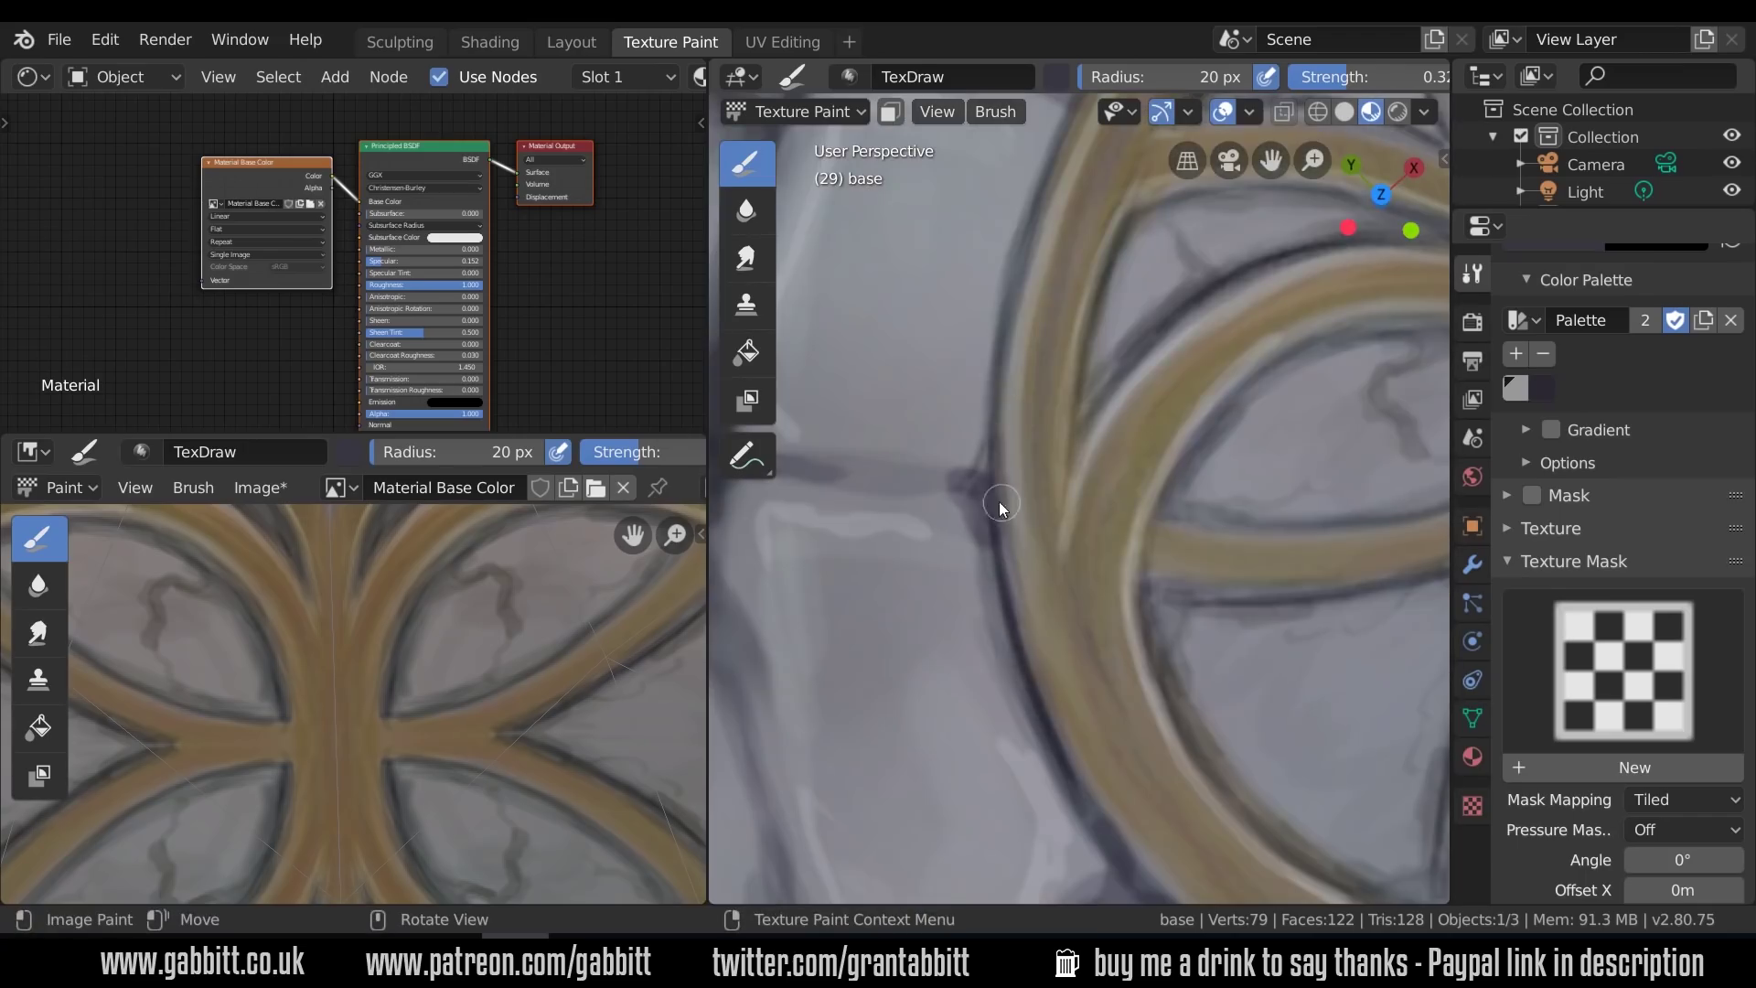
pyautogui.moveTo(999, 494); pyautogui.dragTo(1027, 239)
pyautogui.keyDown('shift'); pyautogui.moveTo(1121, 201); pyautogui.dragTo(1057, 583, button='middle'); pyautogui.keyUp('shift')
pyautogui.moveTo(1050, 439); pyautogui.dragTo(1381, 181)
pyautogui.moveTo(1122, 347); pyautogui.dragTo(1265, 231)
pyautogui.keyDown('shift'); pyautogui.moveTo(1422, 187); pyautogui.dragTo(1144, 391, button='middle'); pyautogui.keyUp('shift')
pyautogui.scroll(8, 1646, 412)
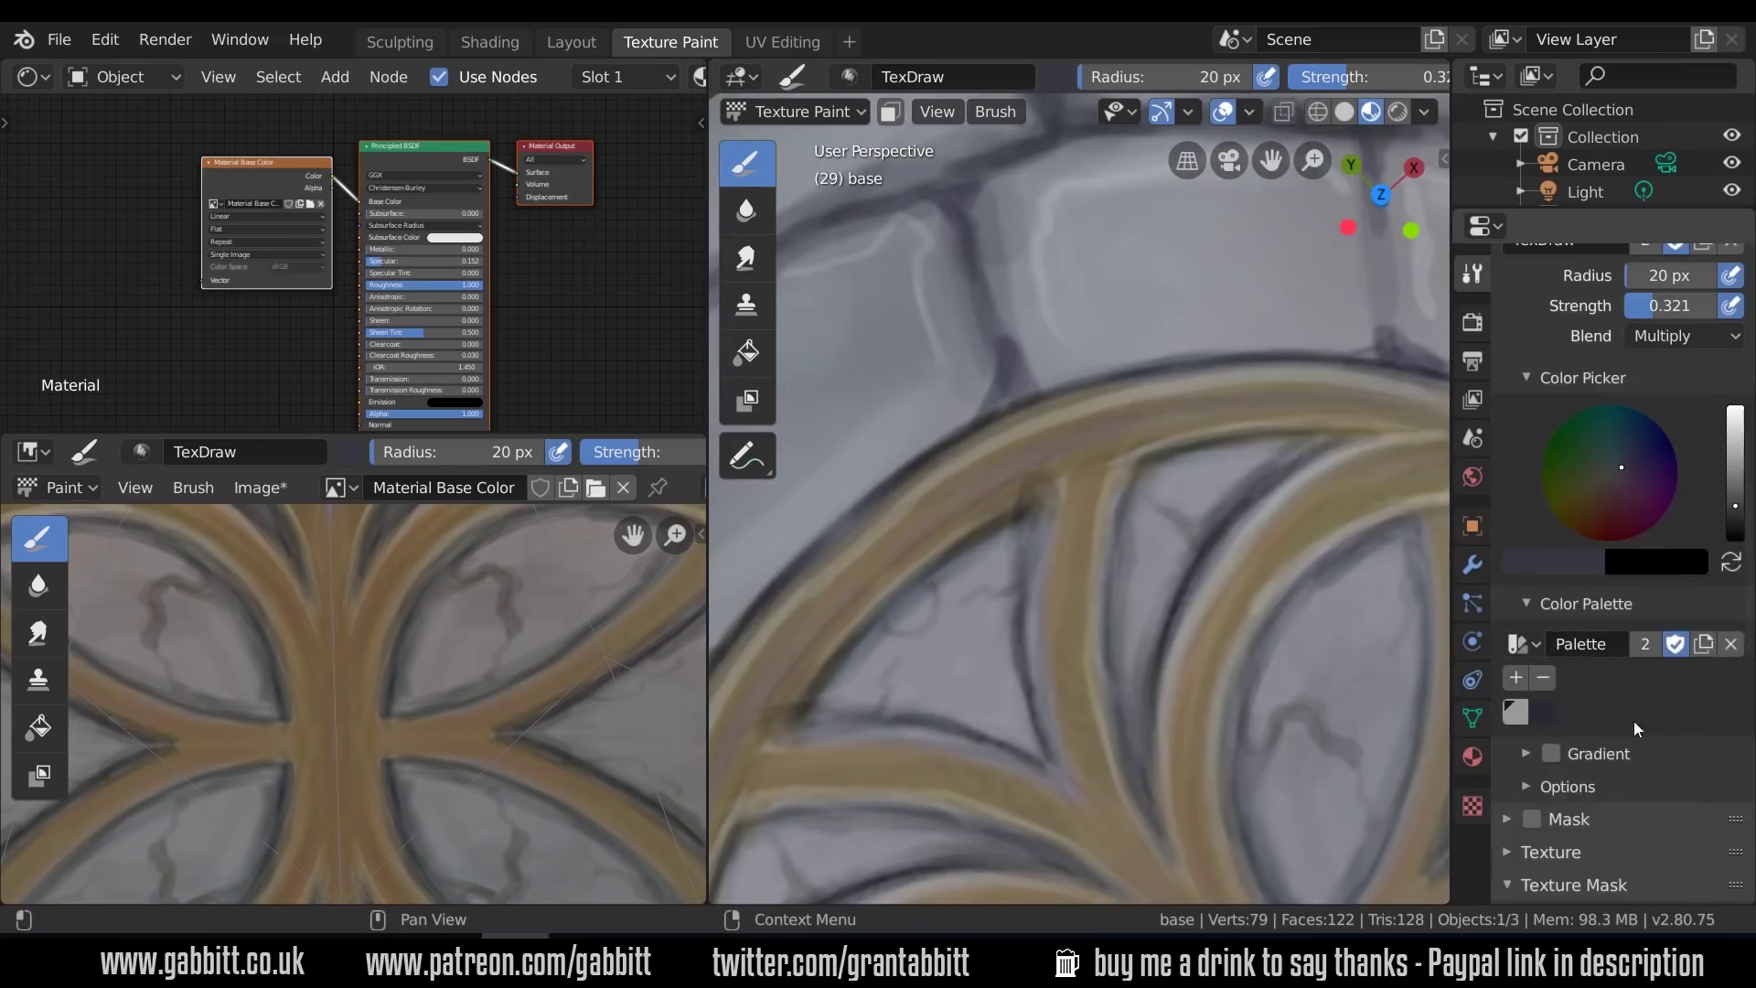
# Set the brush to Screen blending with a light purple and paint a highlight along the outer golden ring
pyautogui.click(1681, 390)
pyautogui.click(1582, 430)
pyautogui.moveTo(1736, 560); pyautogui.dragTo(1735, 497)
pyautogui.moveTo(719, 700); pyautogui.dragTo(1149, 392)
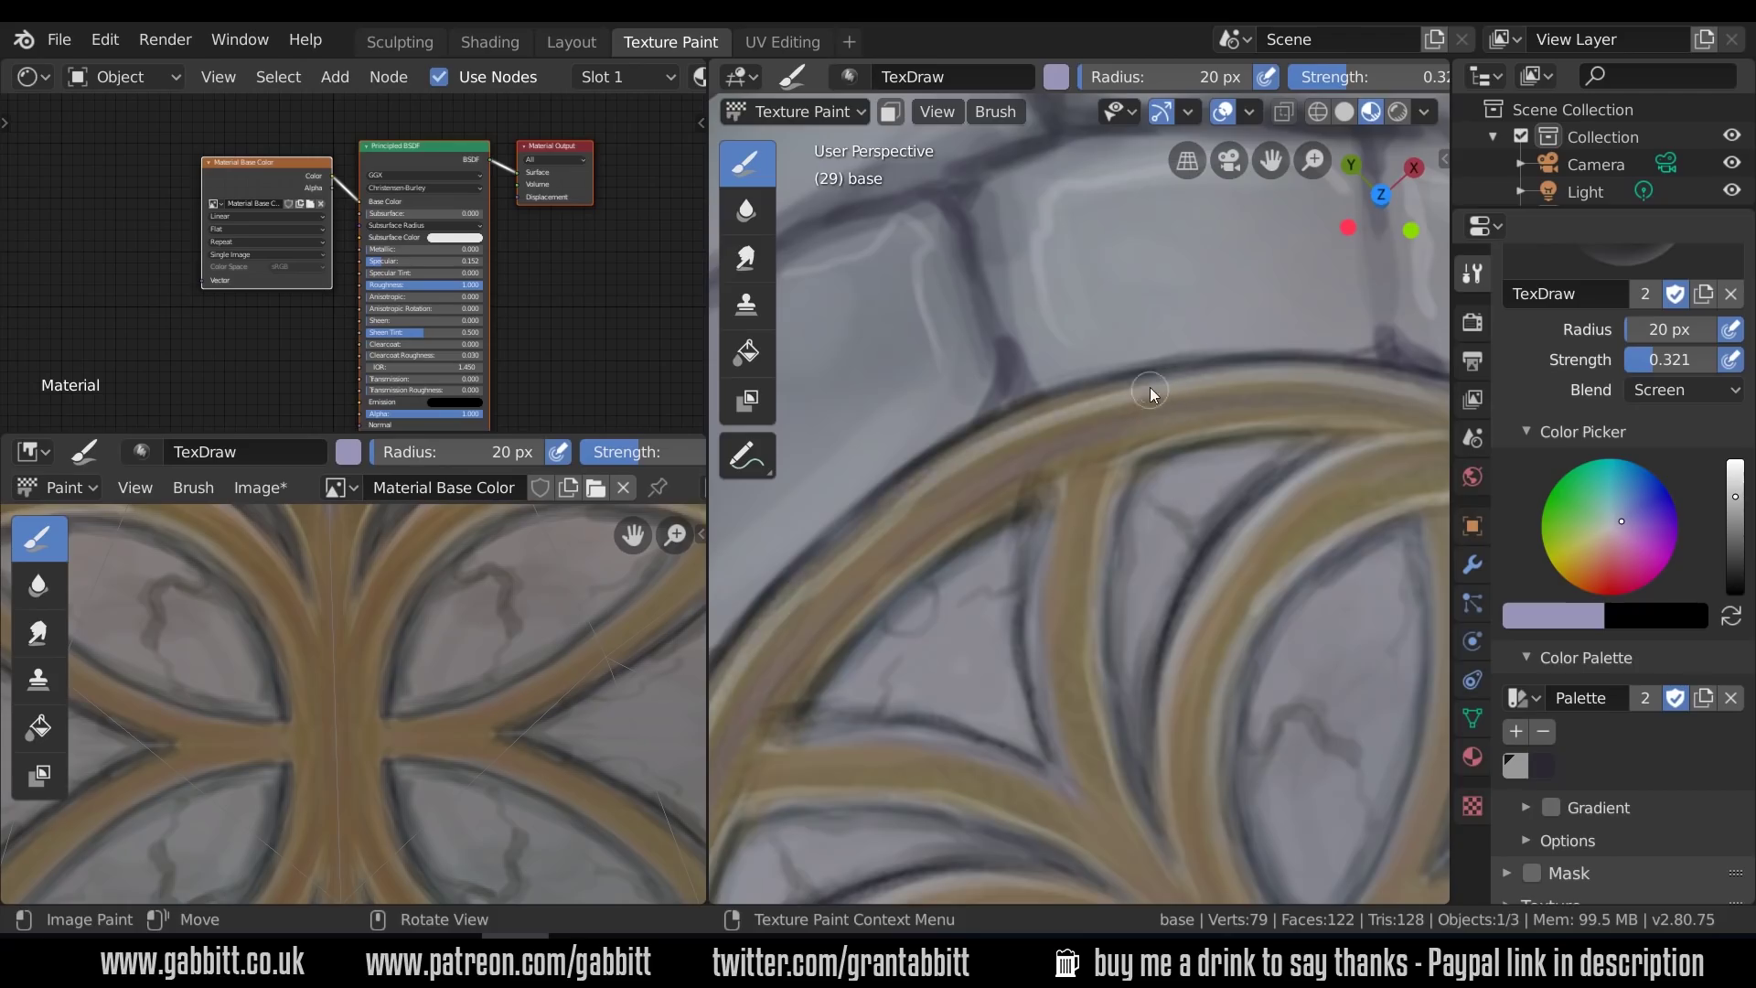
pyautogui.moveTo(1149, 393); pyautogui.dragTo(1654, 699, button='middle')
pyautogui.scroll(-5, 1189, 549)
pyautogui.scroll(-8, 1582, 607)
pyautogui.click(1583, 608)
pyautogui.scroll(6, 1097, 512)
# Paint light purple edge highlights on the motif's curved inner bands with the 20 px brush
pyautogui.moveTo(1098, 385); pyautogui.dragTo(1075, 532, button='middle')
pyautogui.moveTo(969, 355)
pyautogui.mouseDown()
pyautogui.moveTo(832, 568)
pyautogui.moveTo(950, 381)
pyautogui.mouseUp()
pyautogui.moveTo(1083, 421); pyautogui.dragTo(1164, 614)
pyautogui.moveTo(933, 646); pyautogui.dragTo(1162, 624)
pyautogui.keyDown('shift'); pyautogui.moveTo(1267, 577); pyautogui.dragTo(1056, 563, button='middle'); pyautogui.keyUp('shift')
# Reduce the brush to 12 px and paint thin light highlights along the central stem and adjoining loops
pyautogui.press('f')
pyautogui.click(1043, 393)
pyautogui.moveTo(1021, 472); pyautogui.dragTo(1111, 306)
pyautogui.keyDown('shift'); pyautogui.moveTo(1073, 625); pyautogui.dragTo(1026, 541, button='middle'); pyautogui.keyUp('shift')
pyautogui.moveTo(1367, 759); pyautogui.dragTo(1069, 579)
pyautogui.moveTo(1423, 763); pyautogui.dragTo(1006, 554)
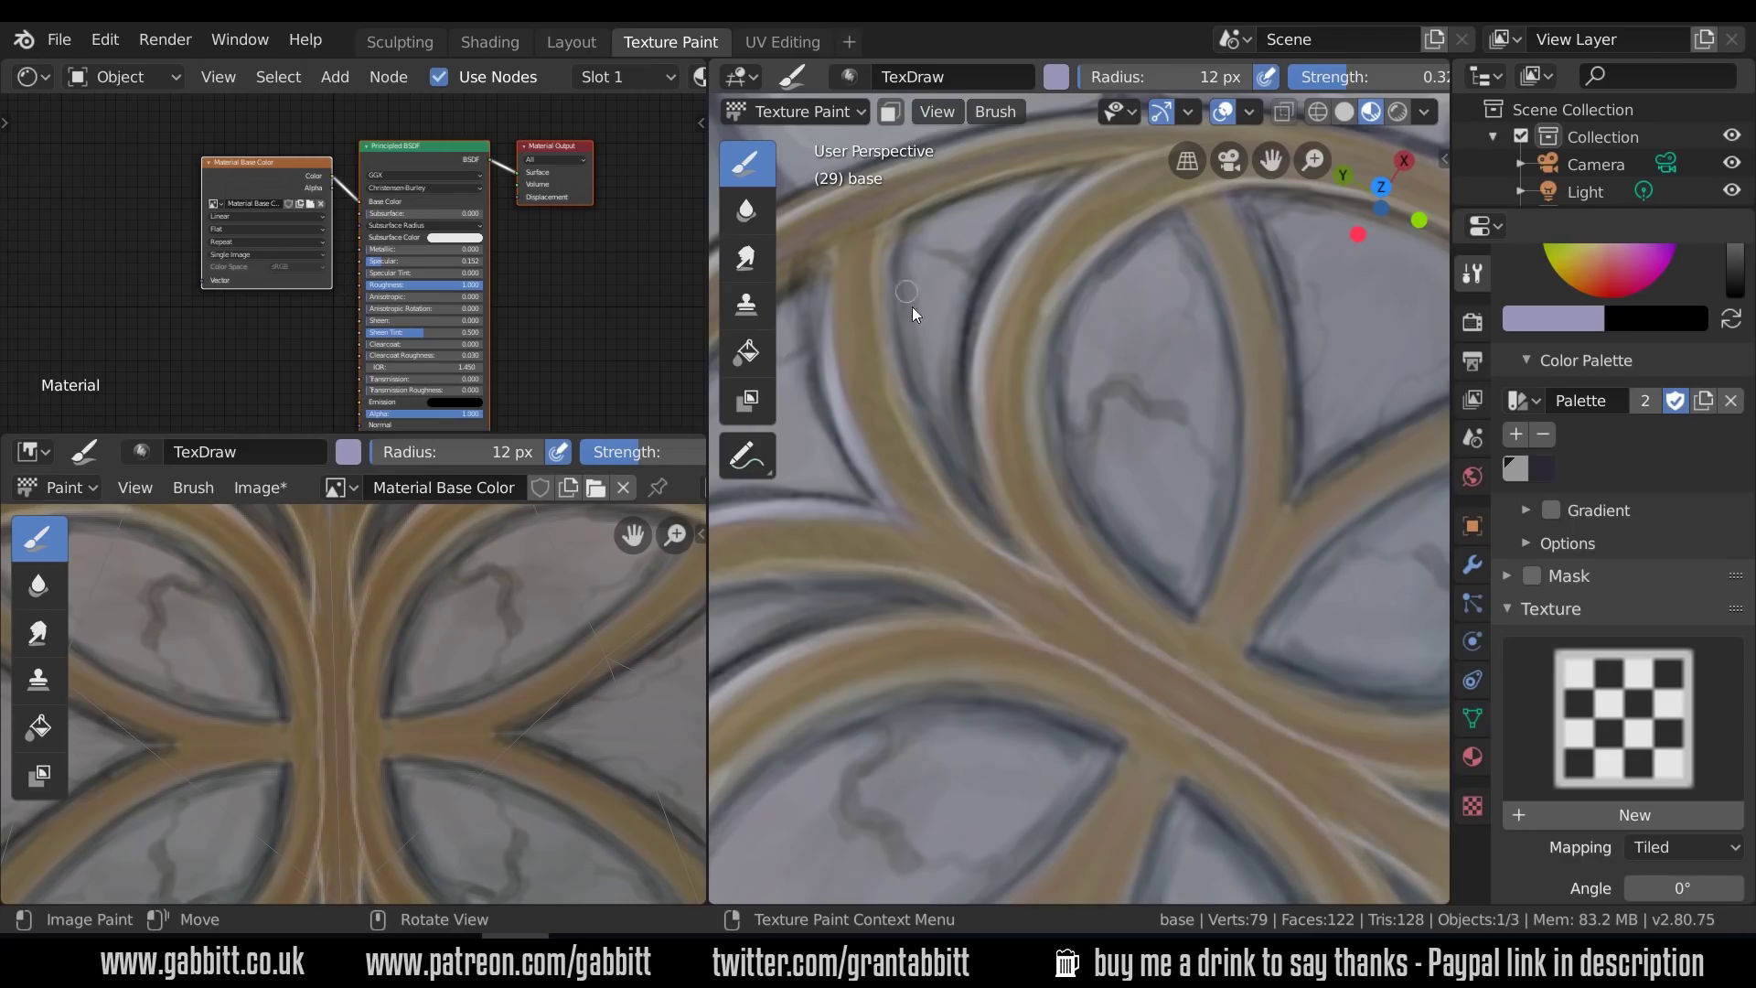
pyautogui.scroll(-5, 1101, 556)
pyautogui.scroll(6, 975, 435)
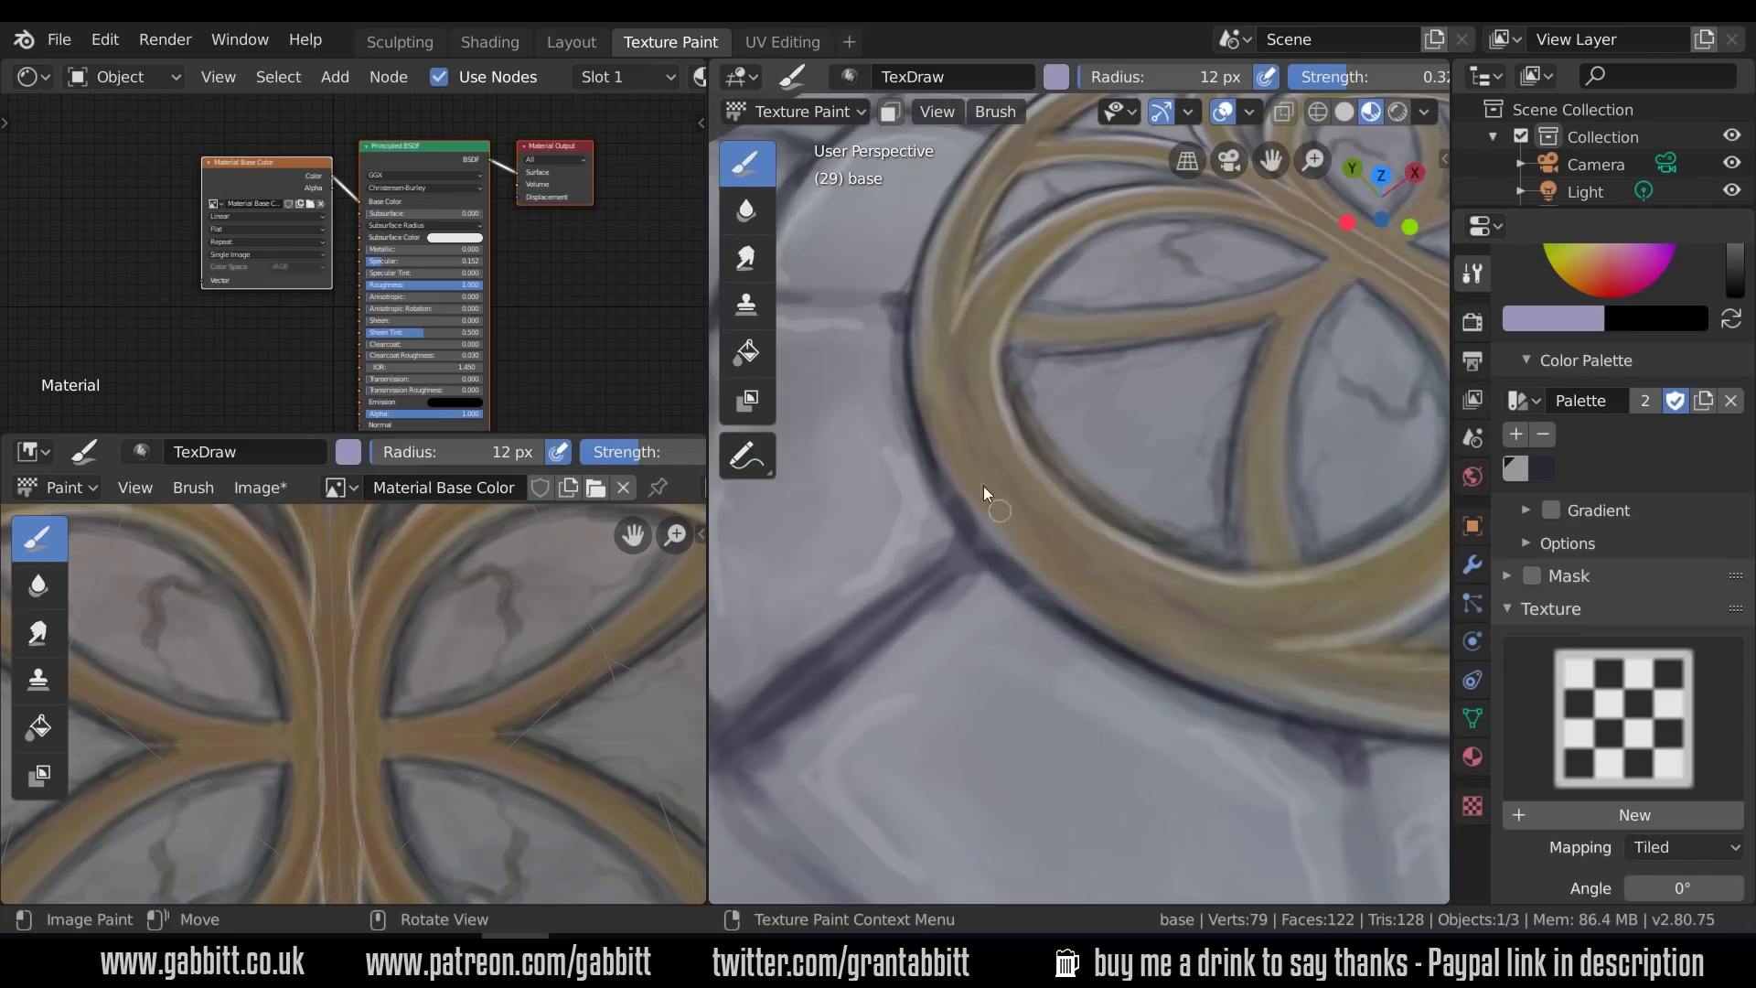
# Add thin light purple highlights along the outer ring's inner rim and the remaining band edges
pyautogui.moveTo(1233, 430); pyautogui.dragTo(1080, 355, button='middle')
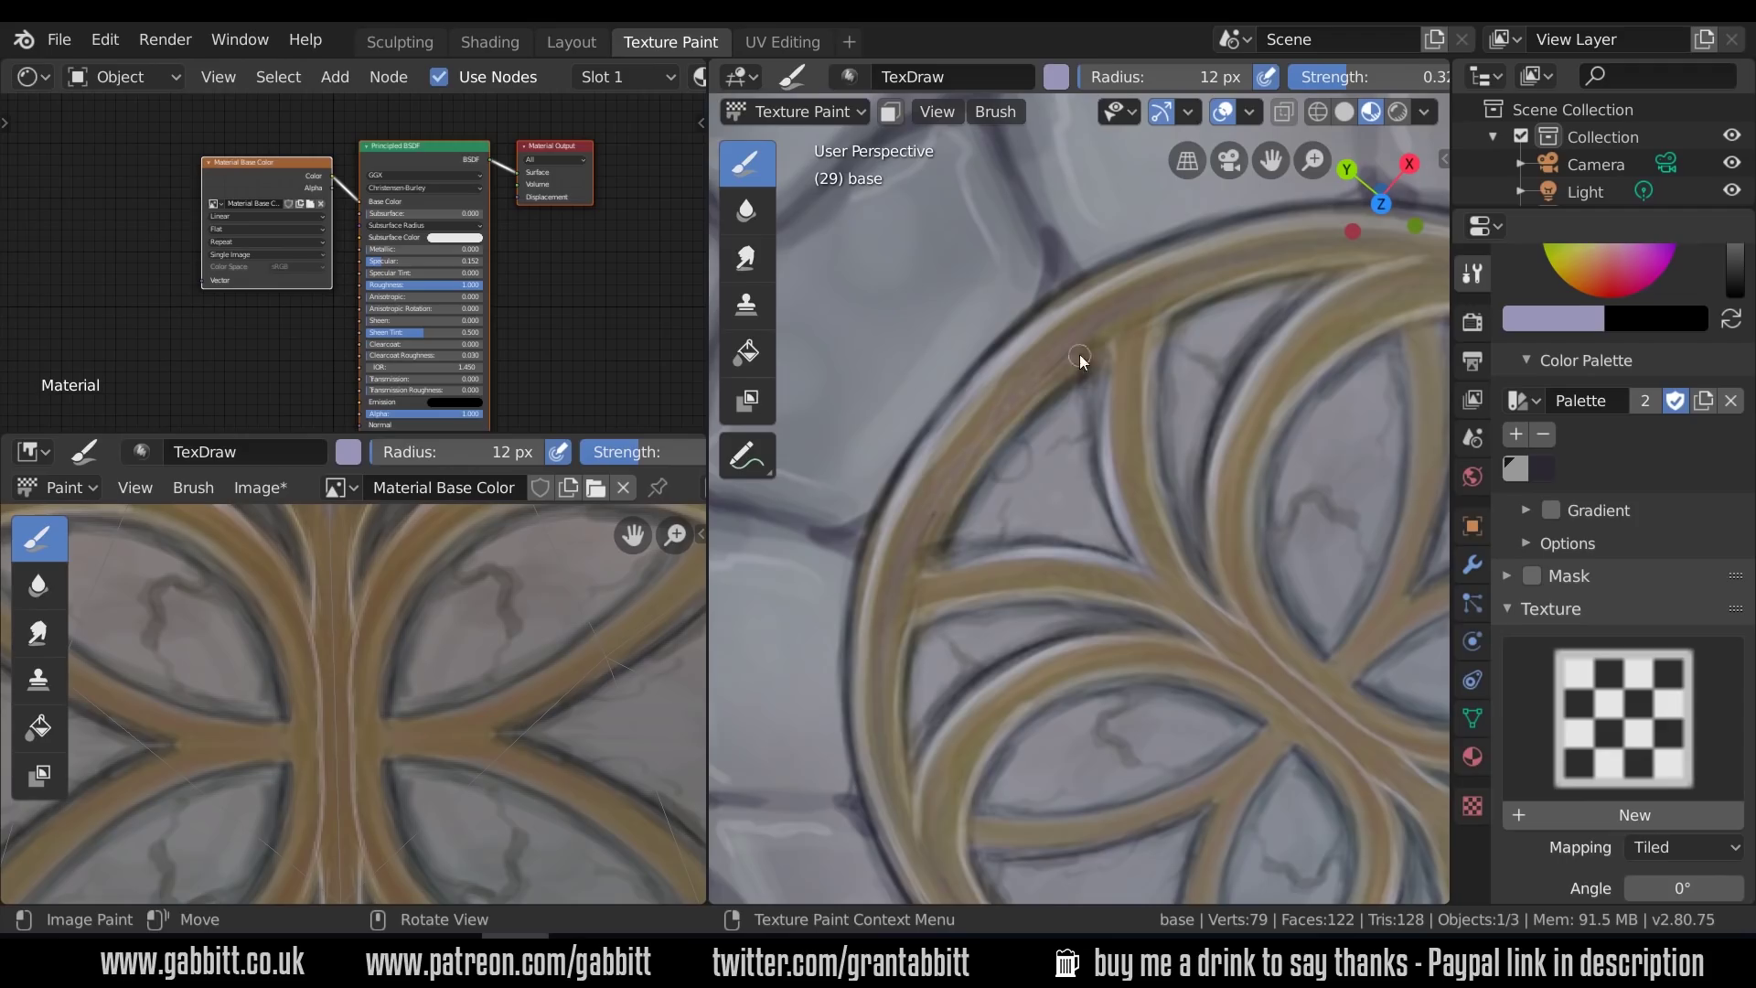
pyautogui.moveTo(960, 470); pyautogui.dragTo(933, 531)
pyautogui.moveTo(918, 627); pyautogui.dragTo(907, 796)
pyautogui.keyDown('shift'); pyautogui.moveTo(956, 632); pyautogui.dragTo(774, 654, button='middle'); pyautogui.keyUp('shift')
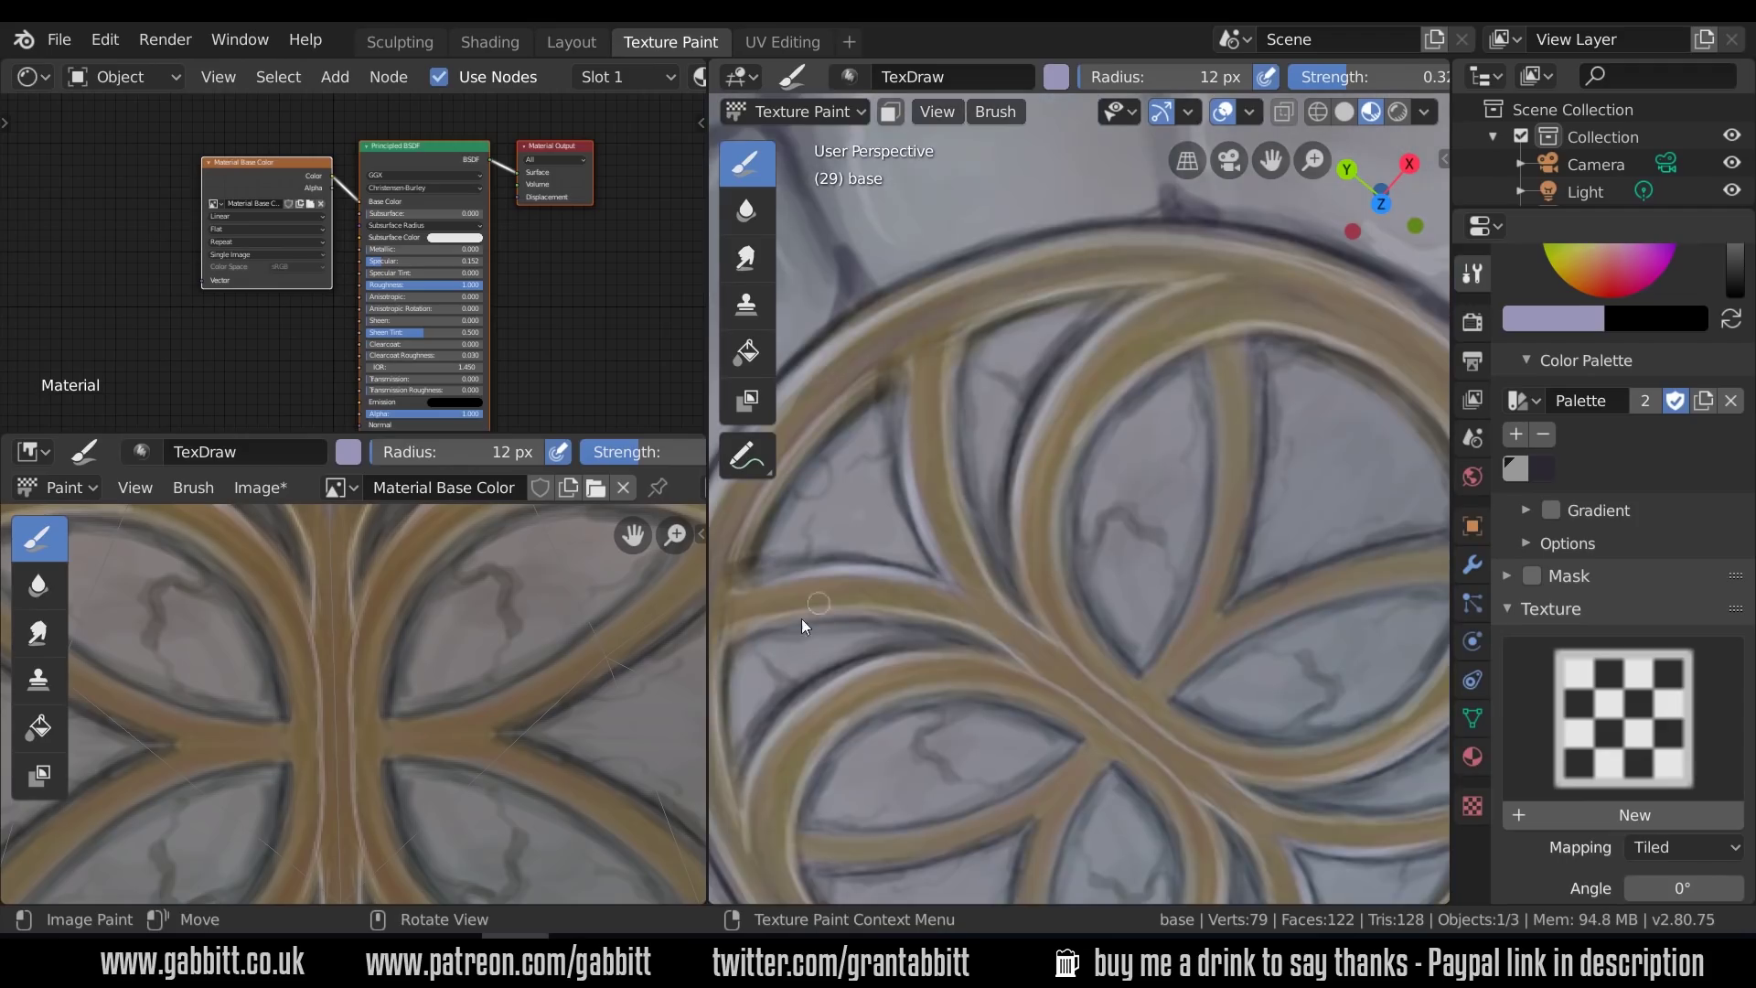
pyautogui.moveTo(801, 615); pyautogui.dragTo(865, 607)
pyautogui.moveTo(1156, 242); pyautogui.dragTo(1084, 245)
pyautogui.keyDown('shift'); pyautogui.moveTo(1363, 582); pyautogui.dragTo(1173, 301, button='middle'); pyautogui.keyUp('shift')
pyautogui.moveTo(1173, 299); pyautogui.dragTo(1001, 389)
pyautogui.moveTo(870, 702); pyautogui.dragTo(886, 760)
pyautogui.moveTo(836, 626); pyautogui.dragTo(856, 758)
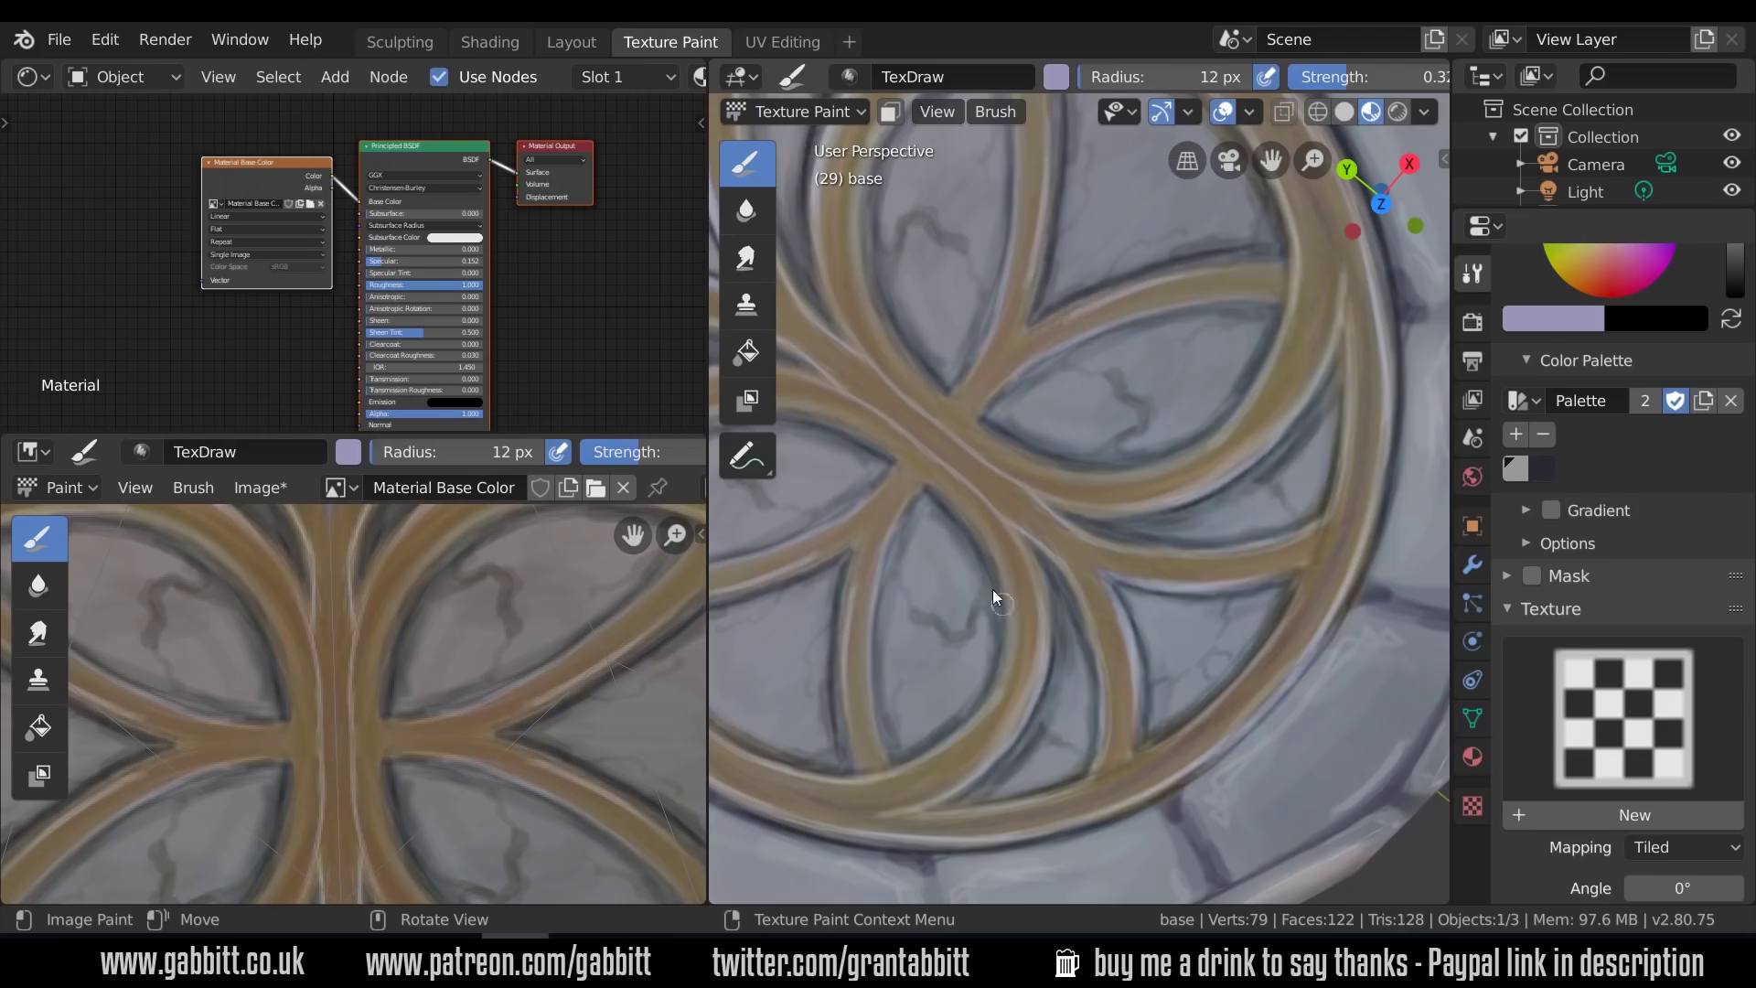
# Switch the 12 px brush to Multiply with a darker grey-purple and sharpen the shadows beside the inner bands of a loop
pyautogui.scroll(-4, 1294, 591)
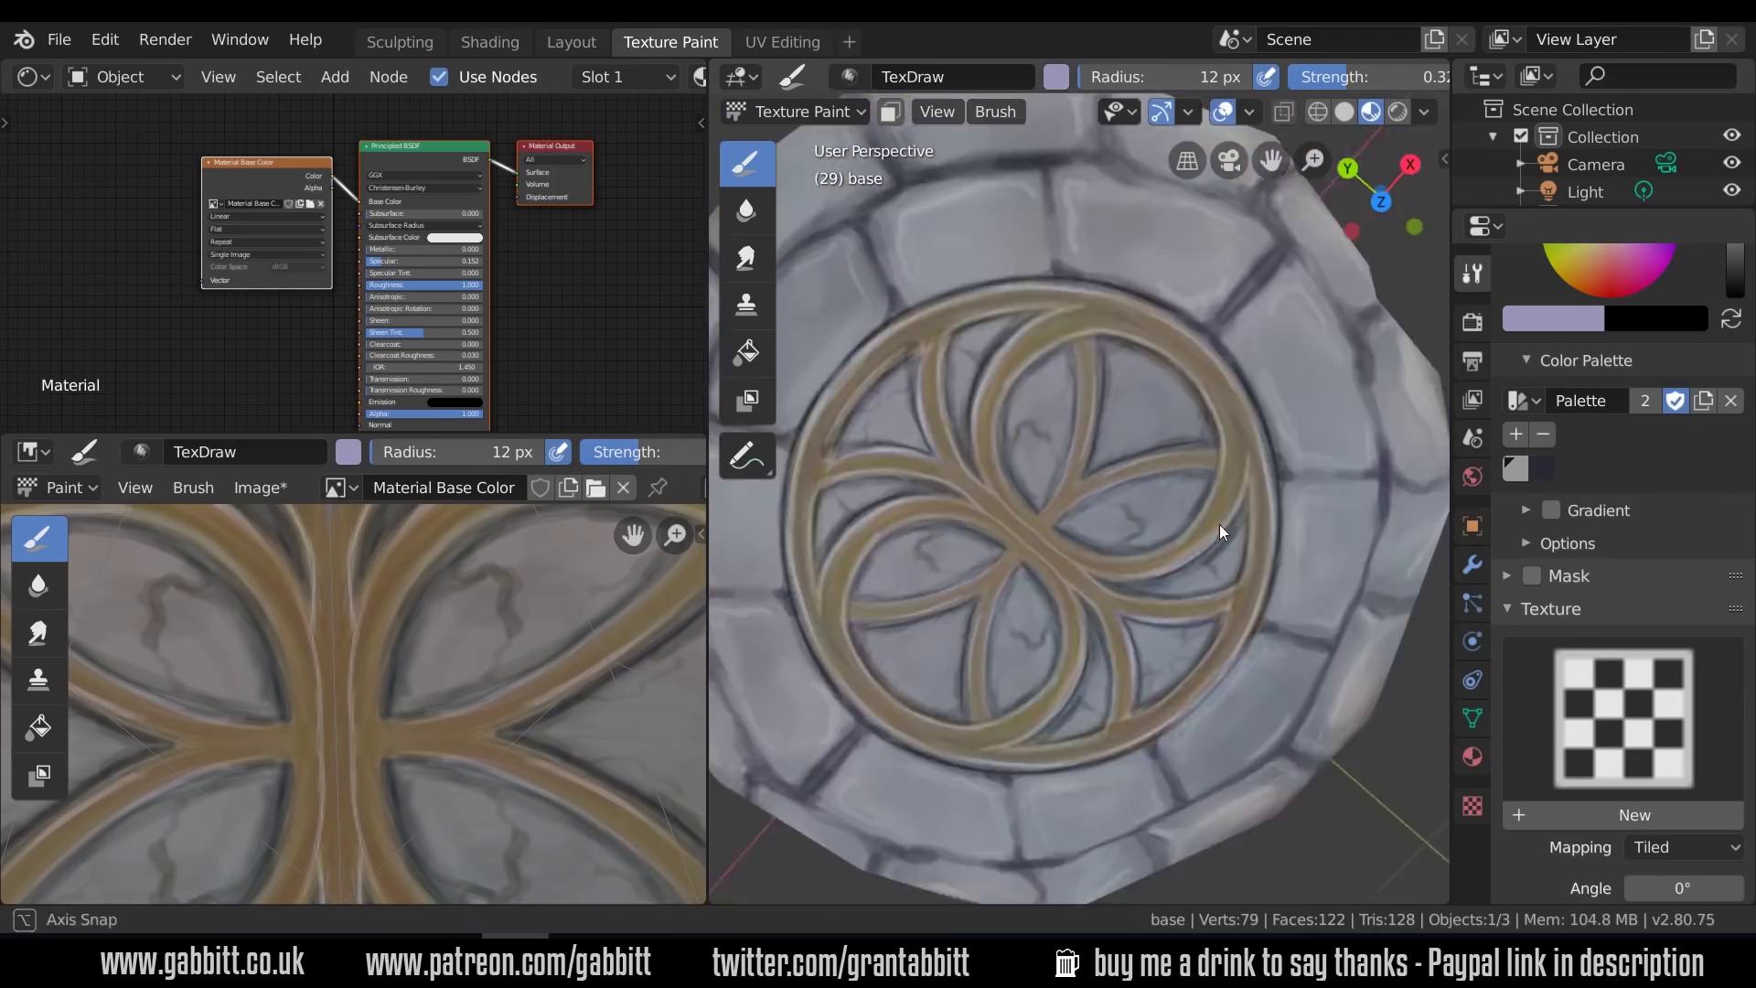
pyautogui.moveTo(1221, 525)
pyautogui.mouseDown(button='middle')
pyautogui.moveTo(1198, 525)
pyautogui.moveTo(1226, 539)
pyautogui.moveTo(1185, 417)
pyautogui.moveTo(1123, 505)
pyautogui.mouseUp(button='middle')
pyautogui.scroll(3, 1222, 537)
pyautogui.moveTo(1123, 505); pyautogui.dragTo(1131, 487, button='middle')
pyautogui.scroll(4, 1607, 337)
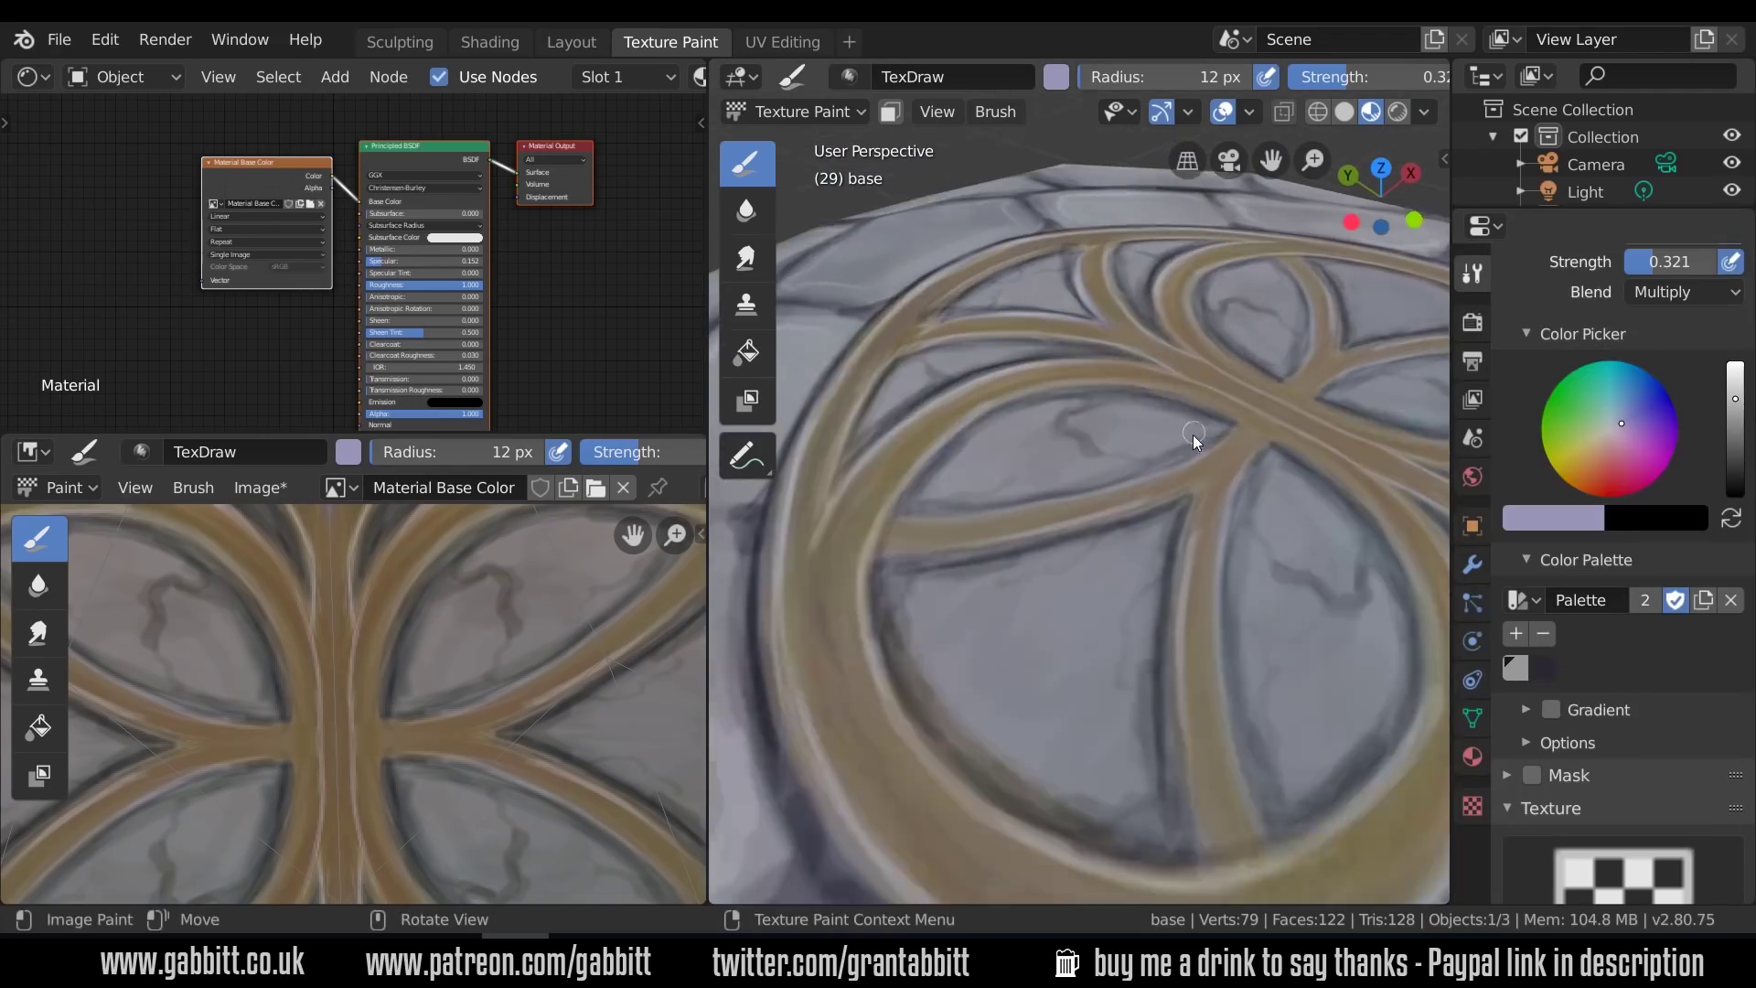
pyautogui.moveTo(1193, 435); pyautogui.dragTo(961, 497, button='middle')
pyautogui.press('s')
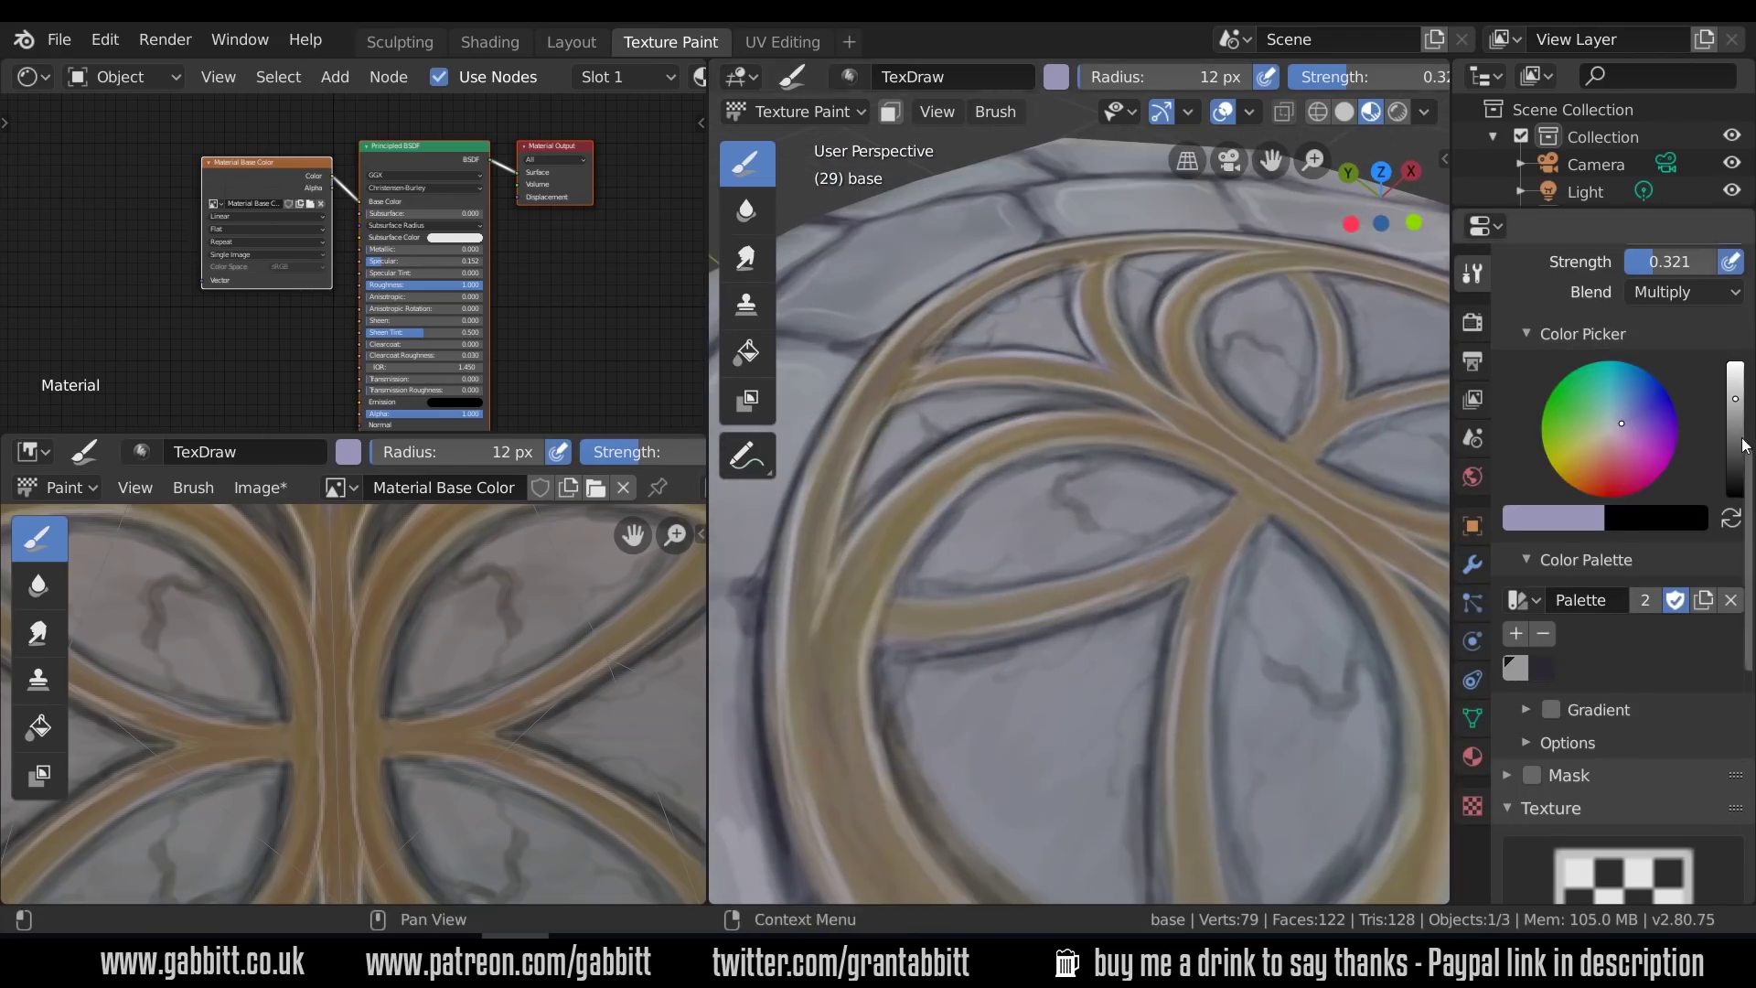
pyautogui.moveTo(1175, 585)
pyautogui.mouseDown()
pyautogui.moveTo(902, 653)
pyautogui.moveTo(933, 642)
pyautogui.mouseUp()
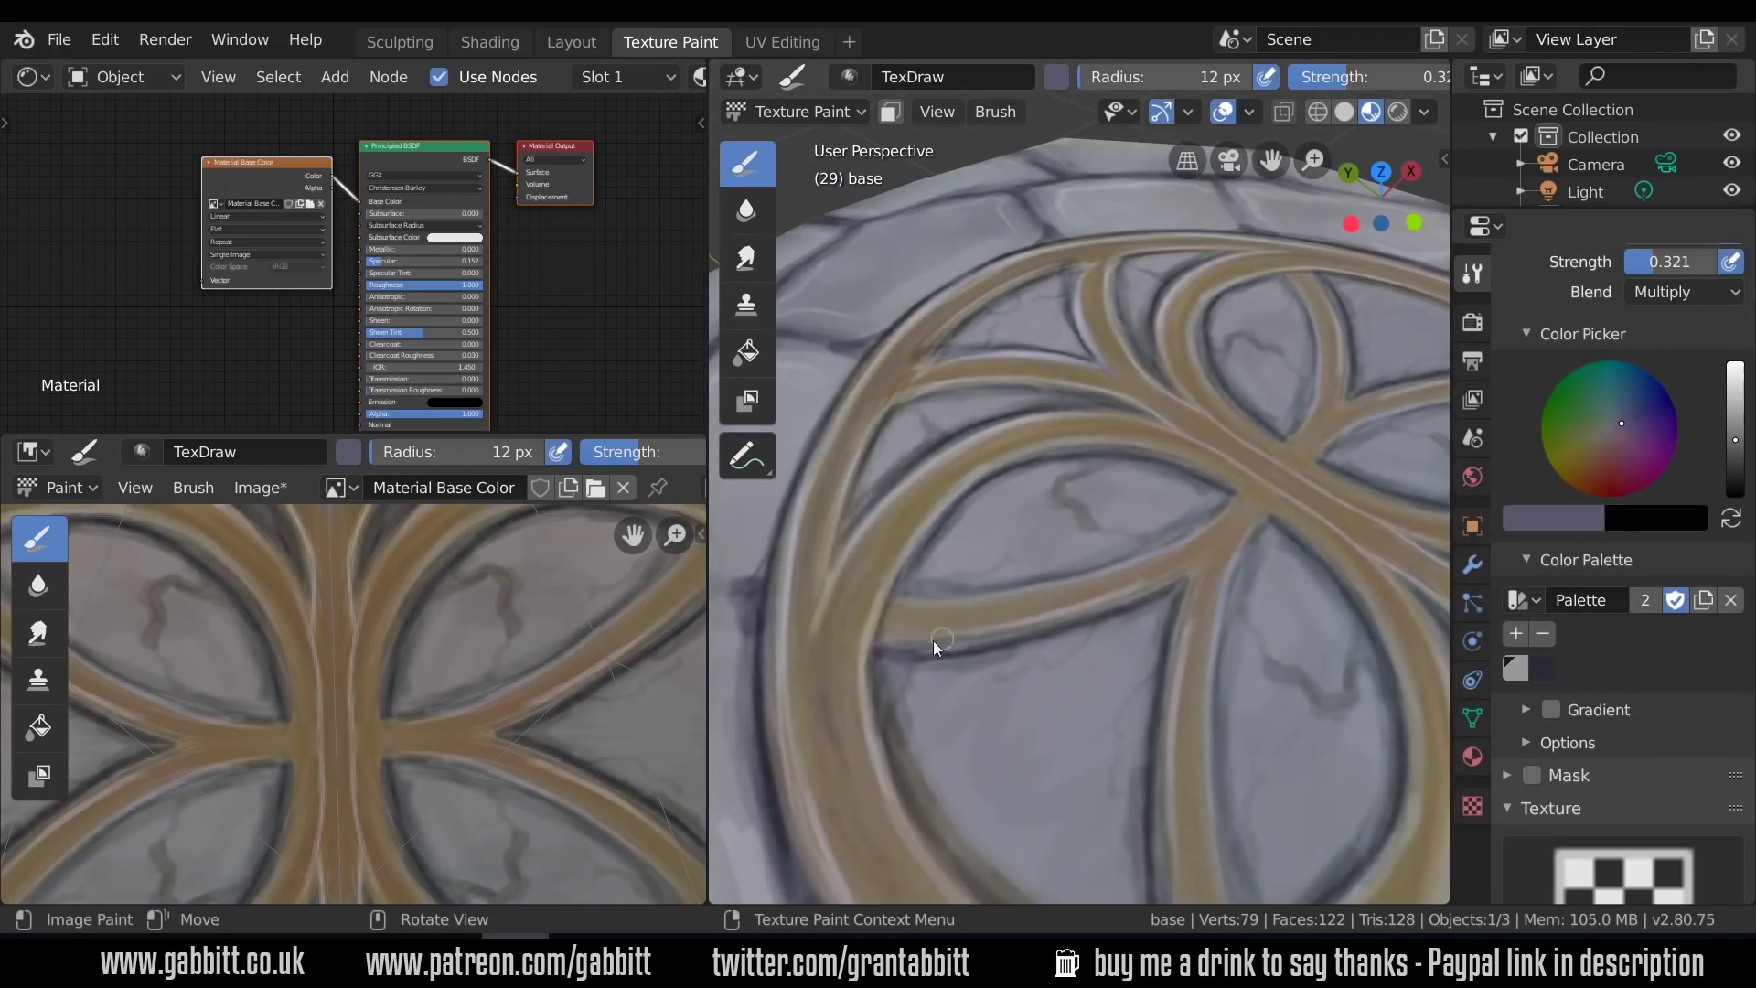
pyautogui.moveTo(1273, 595)
pyautogui.keyDown('shift'); pyautogui.mouseDown(button='middle')
pyautogui.moveTo(1235, 408)
pyautogui.moveTo(1227, 437)
pyautogui.mouseUp(button='middle'); pyautogui.keyUp('shift')
pyautogui.moveTo(1158, 548); pyautogui.dragTo(1193, 730)
pyautogui.moveTo(1193, 730); pyautogui.dragTo(1139, 704, button='middle')
# Continue the thin dark shadows beside the bands of the remaining loops and the inside edge of the outer ring
pyautogui.moveTo(1151, 331); pyautogui.dragTo(962, 631)
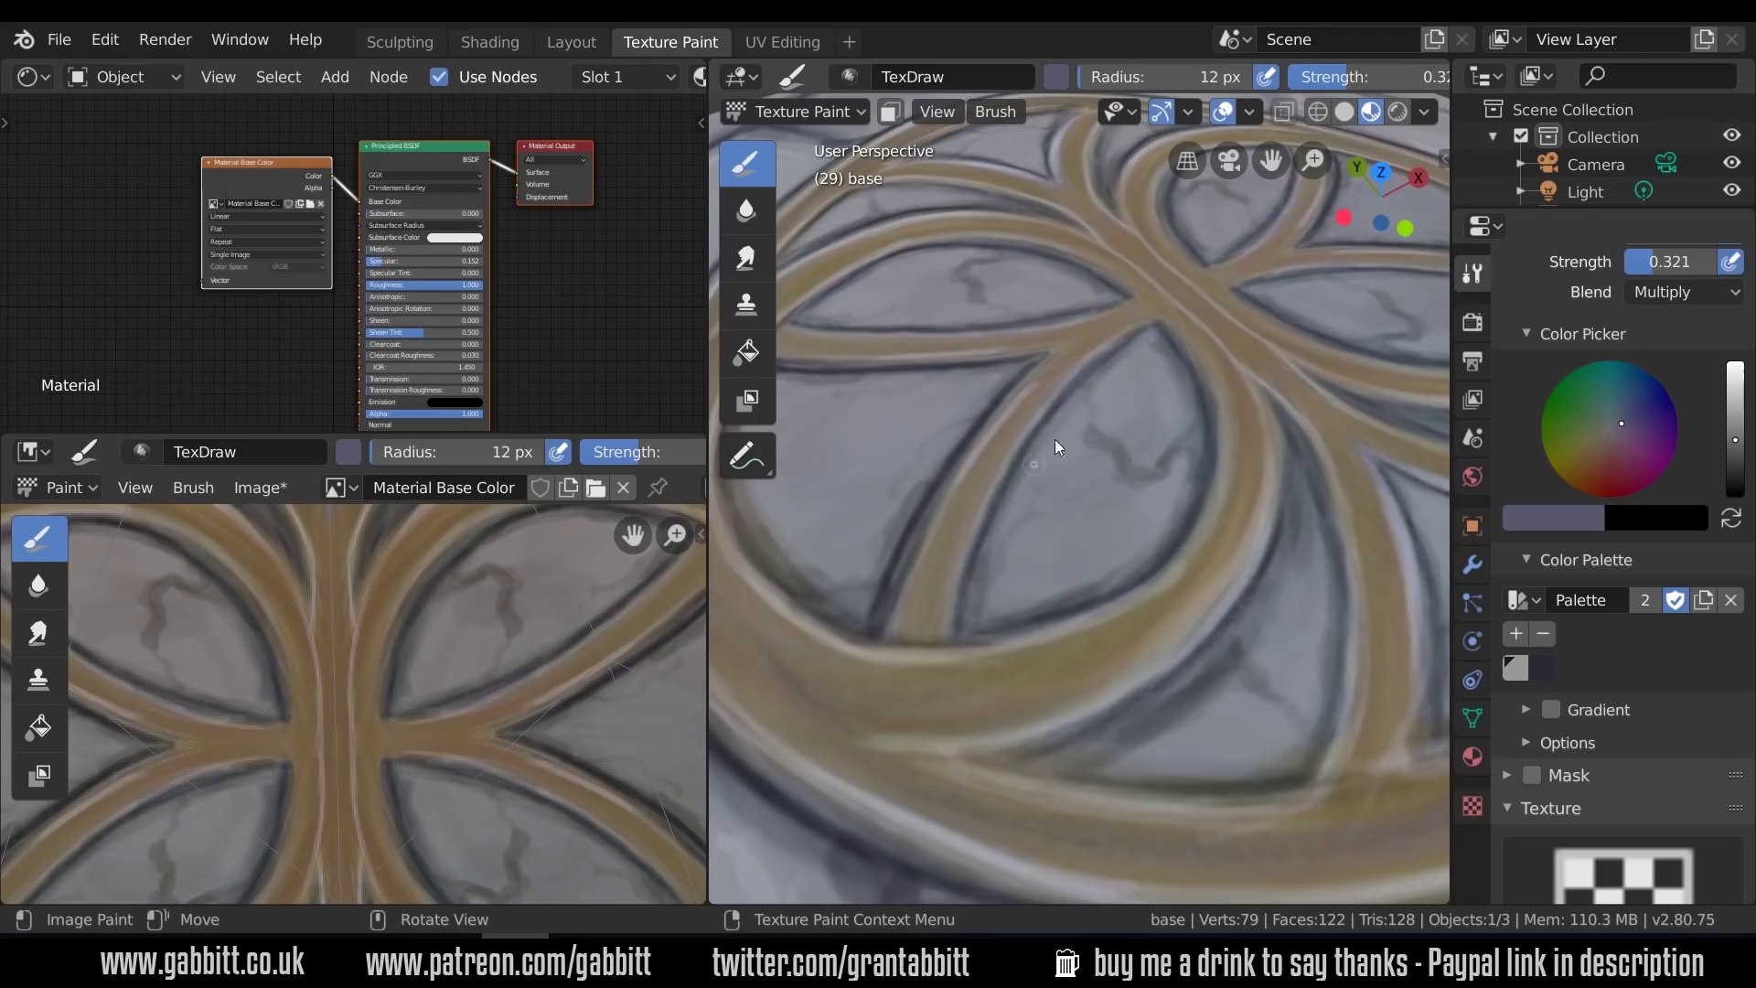
pyautogui.moveTo(1056, 441); pyautogui.dragTo(1118, 486)
pyautogui.moveTo(1237, 558)
pyautogui.keyDown('shift'); pyautogui.mouseDown(button='middle')
pyautogui.moveTo(1138, 416)
pyautogui.moveTo(1137, 557)
pyautogui.mouseUp(button='middle'); pyautogui.keyUp('shift')
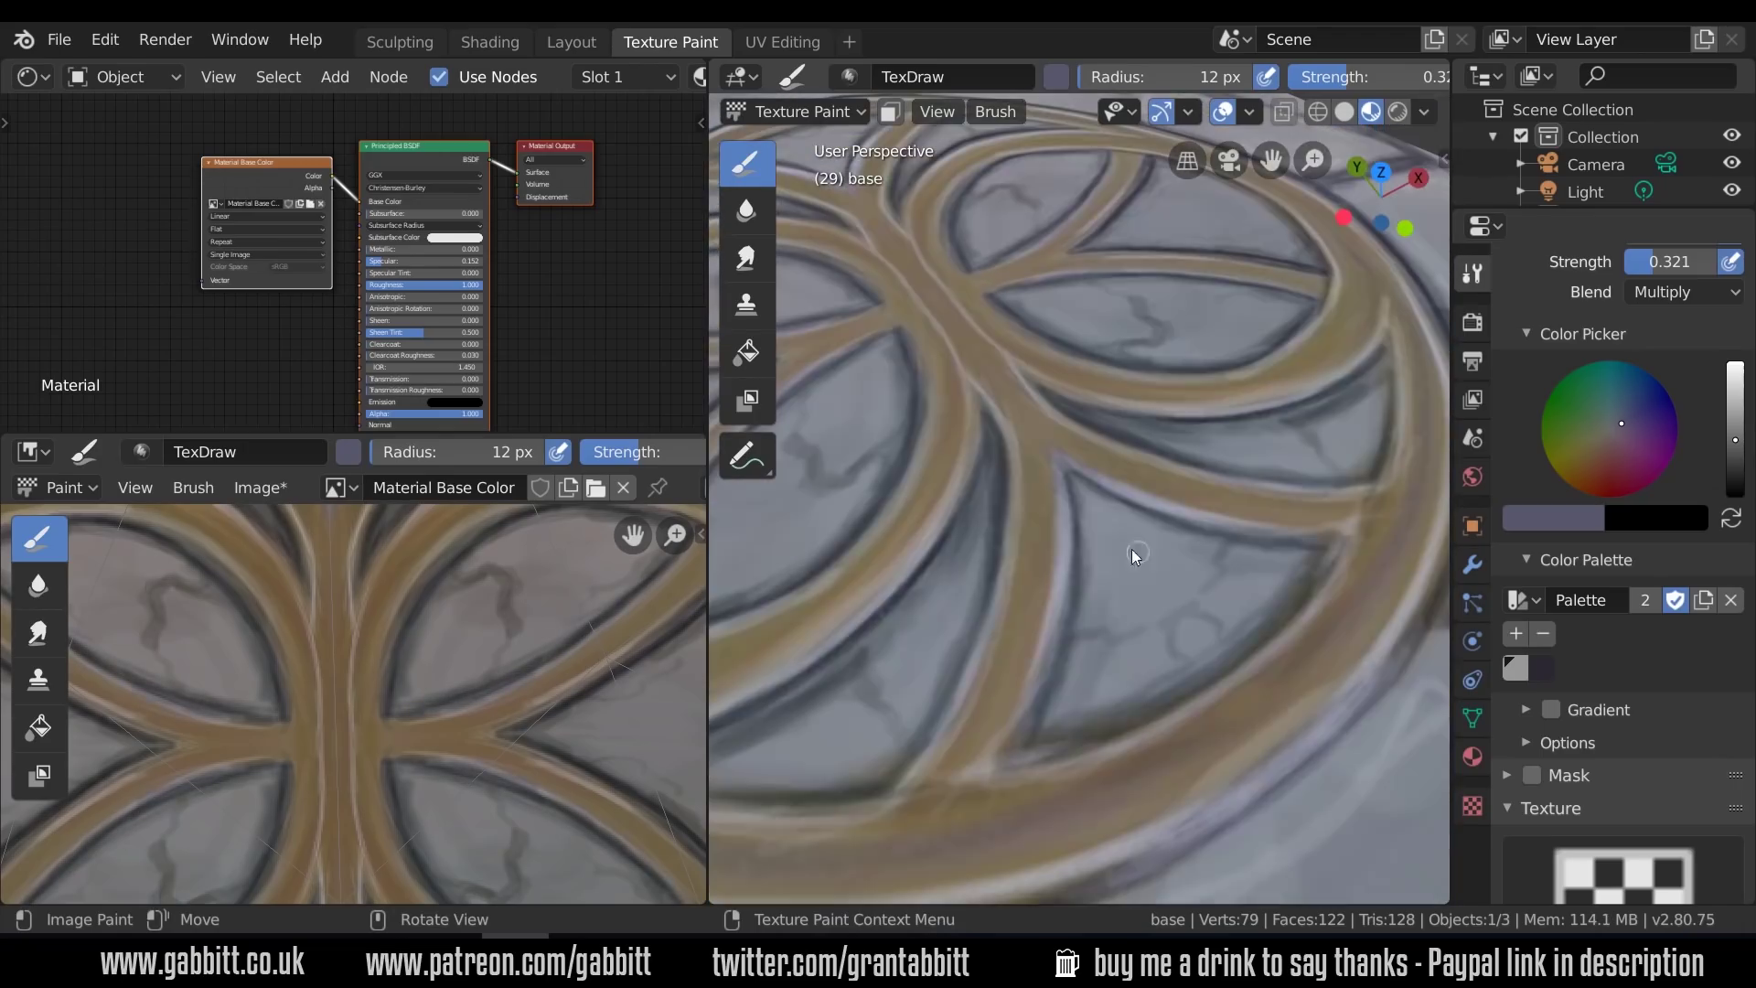
pyautogui.moveTo(1108, 433); pyautogui.dragTo(1317, 423)
pyautogui.keyDown('shift'); pyautogui.moveTo(1325, 427); pyautogui.dragTo(1171, 334, button='middle'); pyautogui.keyUp('shift')
pyautogui.moveTo(1191, 451); pyautogui.dragTo(1235, 350)
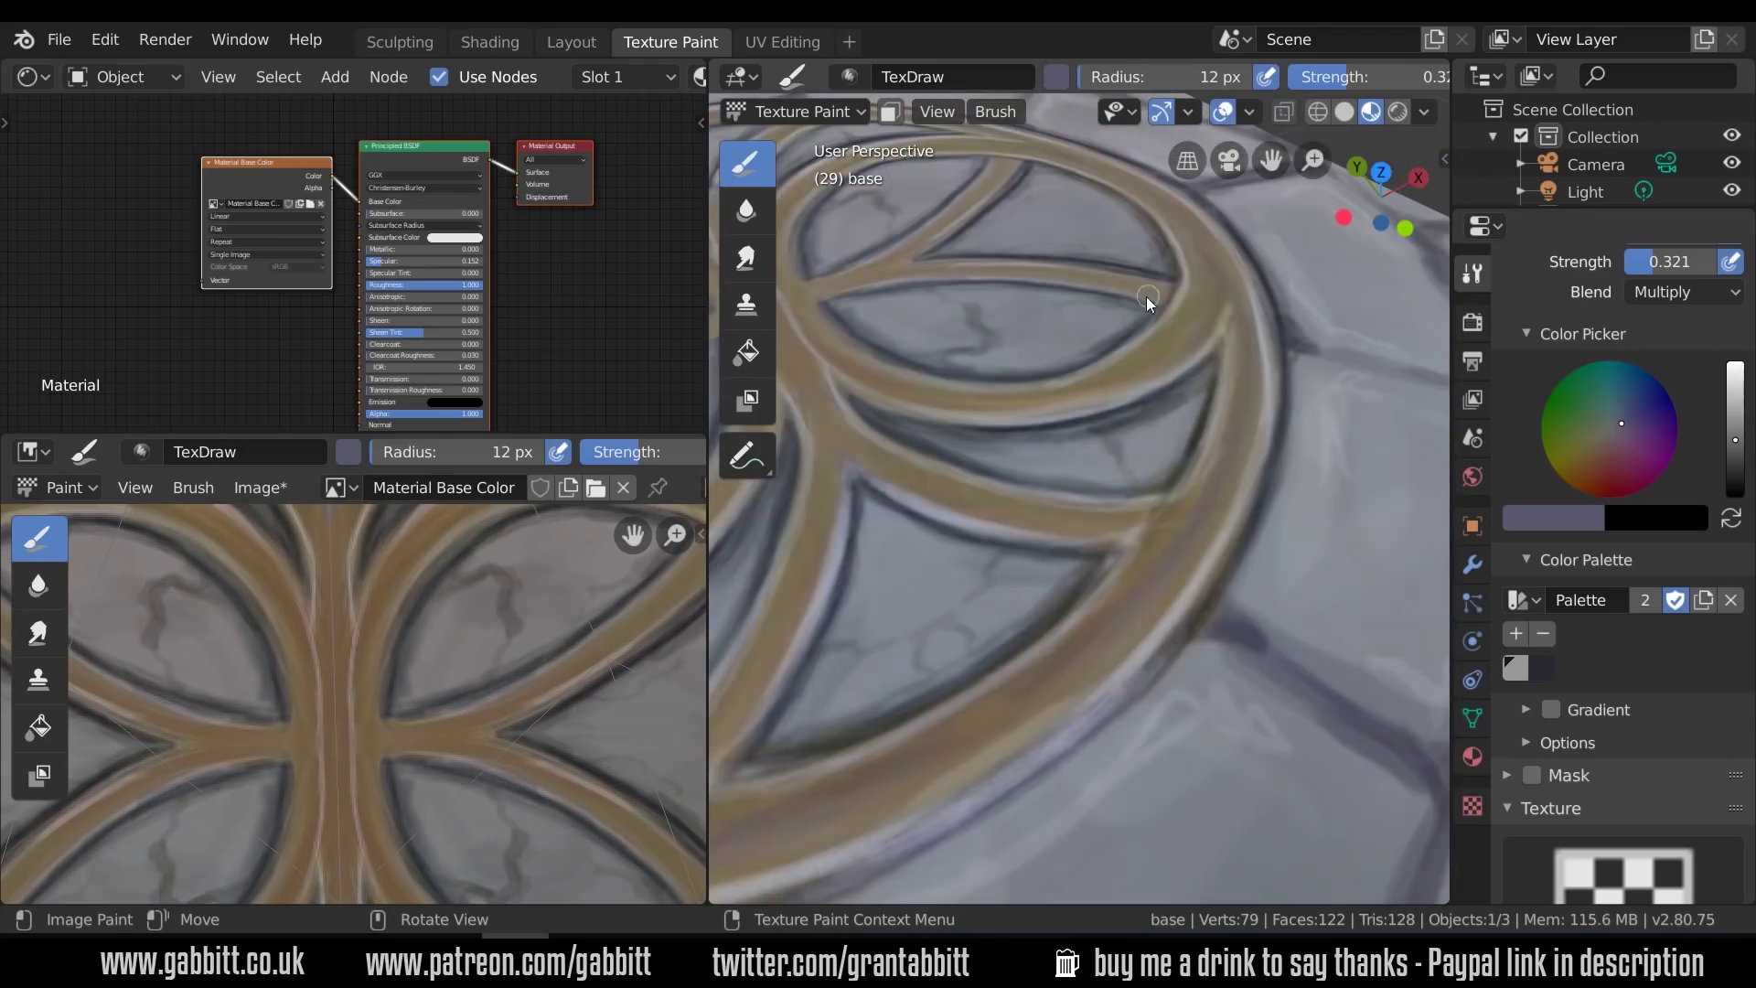
pyautogui.moveTo(965, 171); pyautogui.dragTo(899, 233)
pyautogui.scroll(-7, 1149, 586)
pyautogui.moveTo(1149, 595)
pyautogui.mouseDown(button='middle')
pyautogui.moveTo(1155, 545)
pyautogui.moveTo(1133, 585)
pyautogui.mouseUp(button='middle')
pyautogui.scroll(3, 1112, 595)
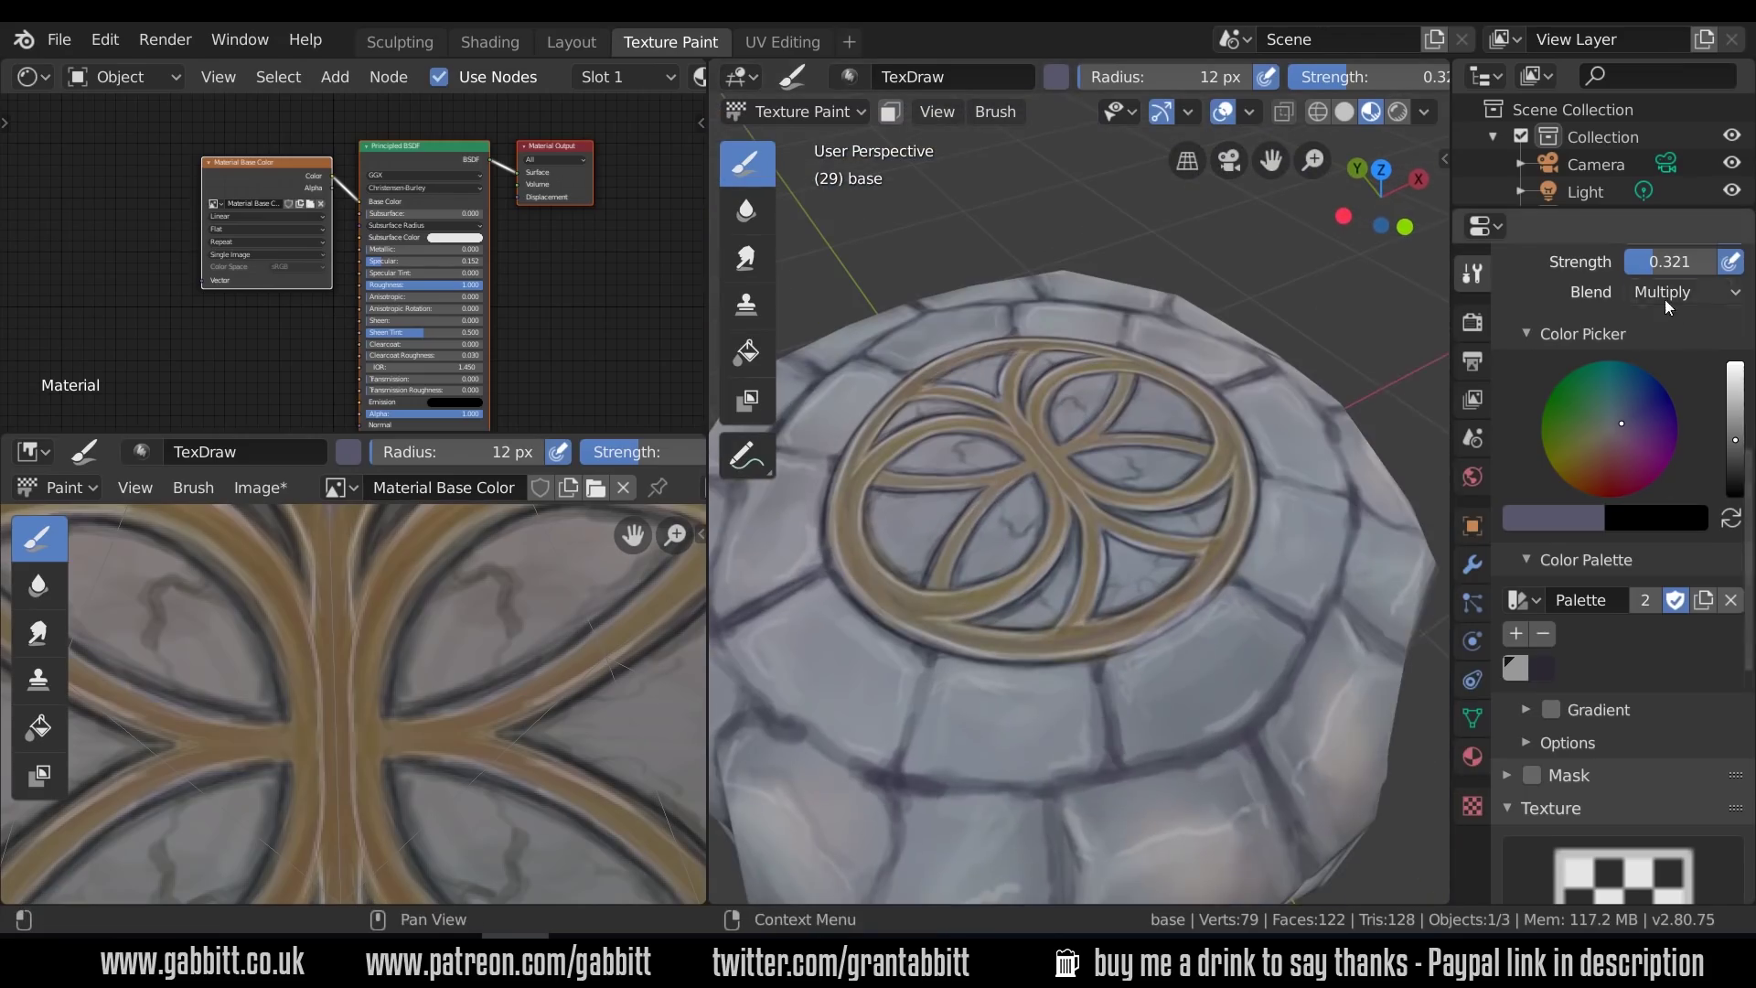
# Set the brush to Screen blending at 0.224 strength and assign the cloudy Texture.001 as its texture mask
pyautogui.click(1669, 293)
pyautogui.click(1424, 534)
pyautogui.moveTo(1660, 263); pyautogui.dragTo(1648, 265)
pyautogui.scroll(5, 878, 448)
pyautogui.scroll(-3, 1537, 672)
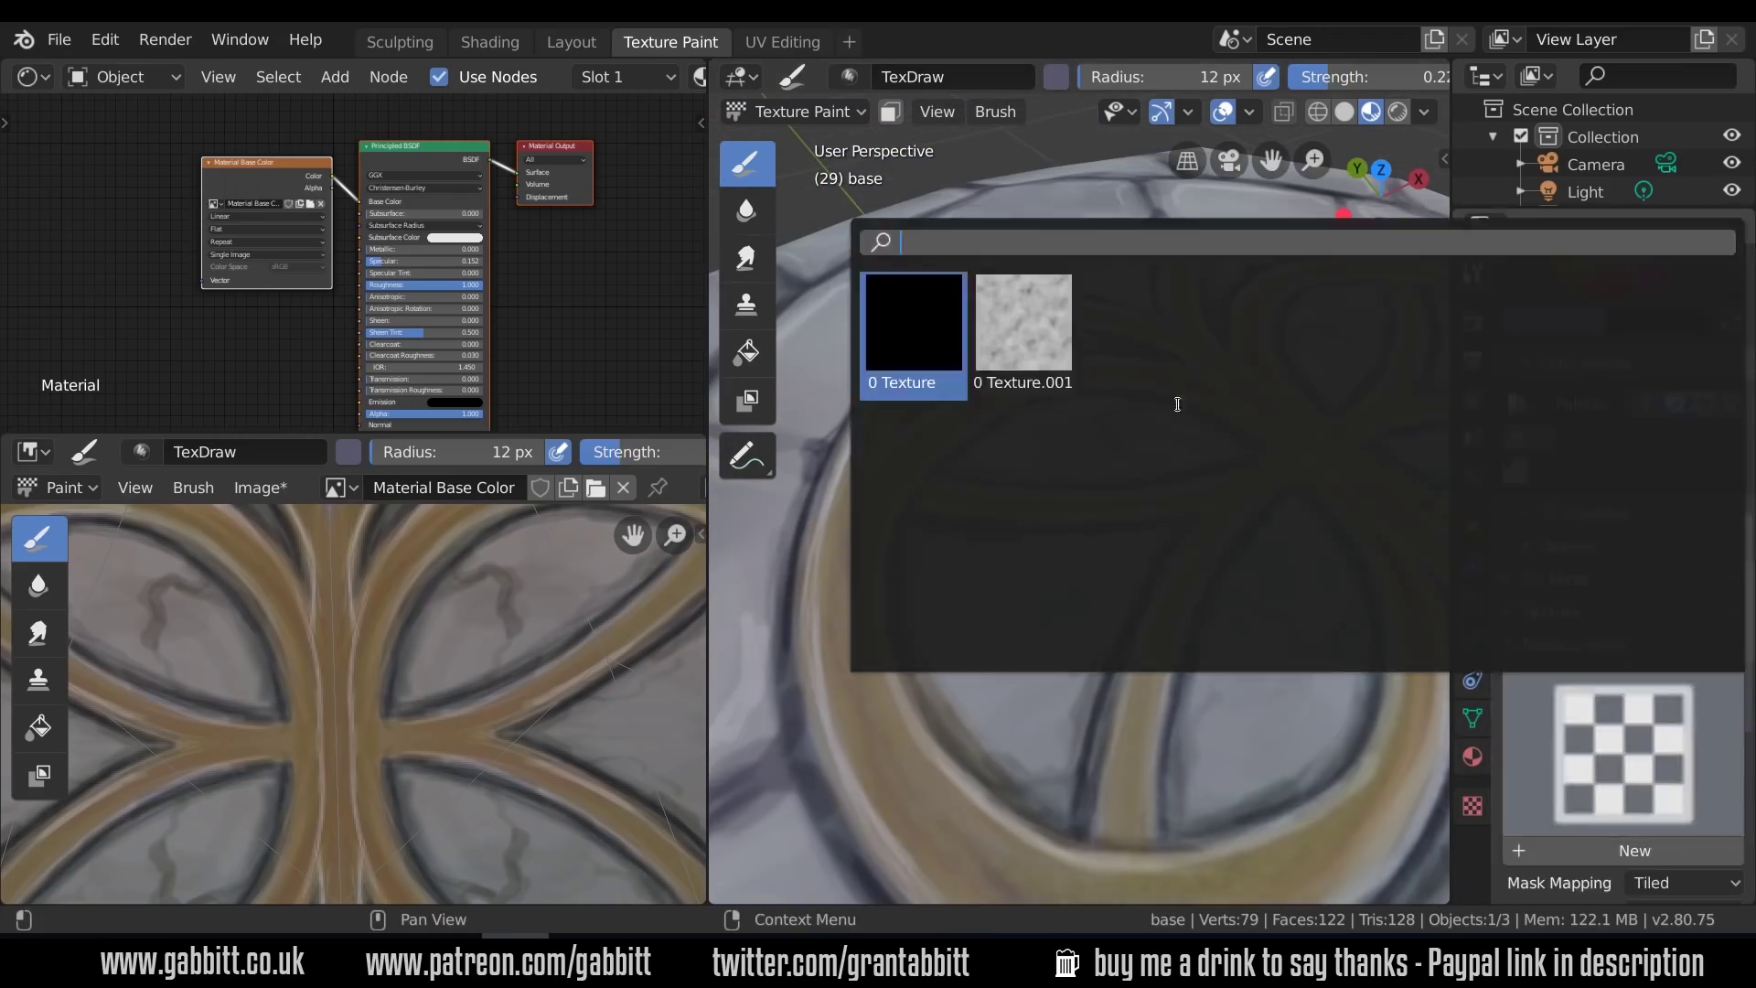
pyautogui.click(1053, 384)
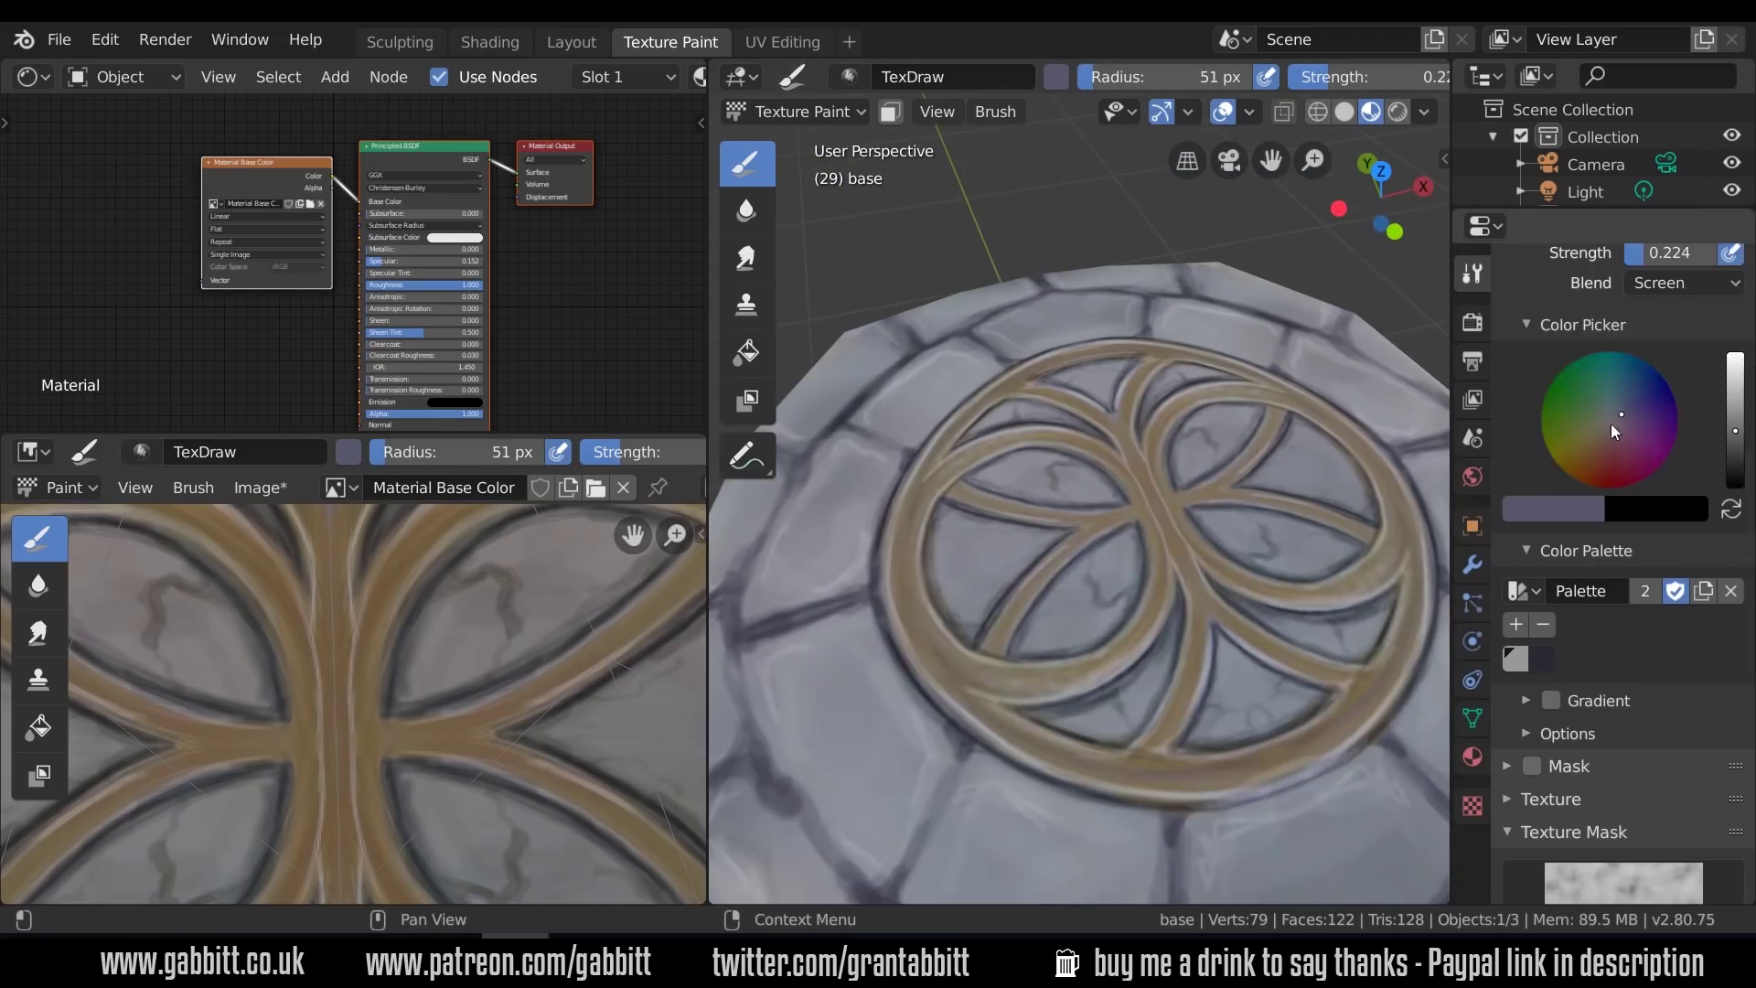
# Choose a golden orange and brighten the motif's bands with mottled Screen strokes
pyautogui.click(1585, 460)
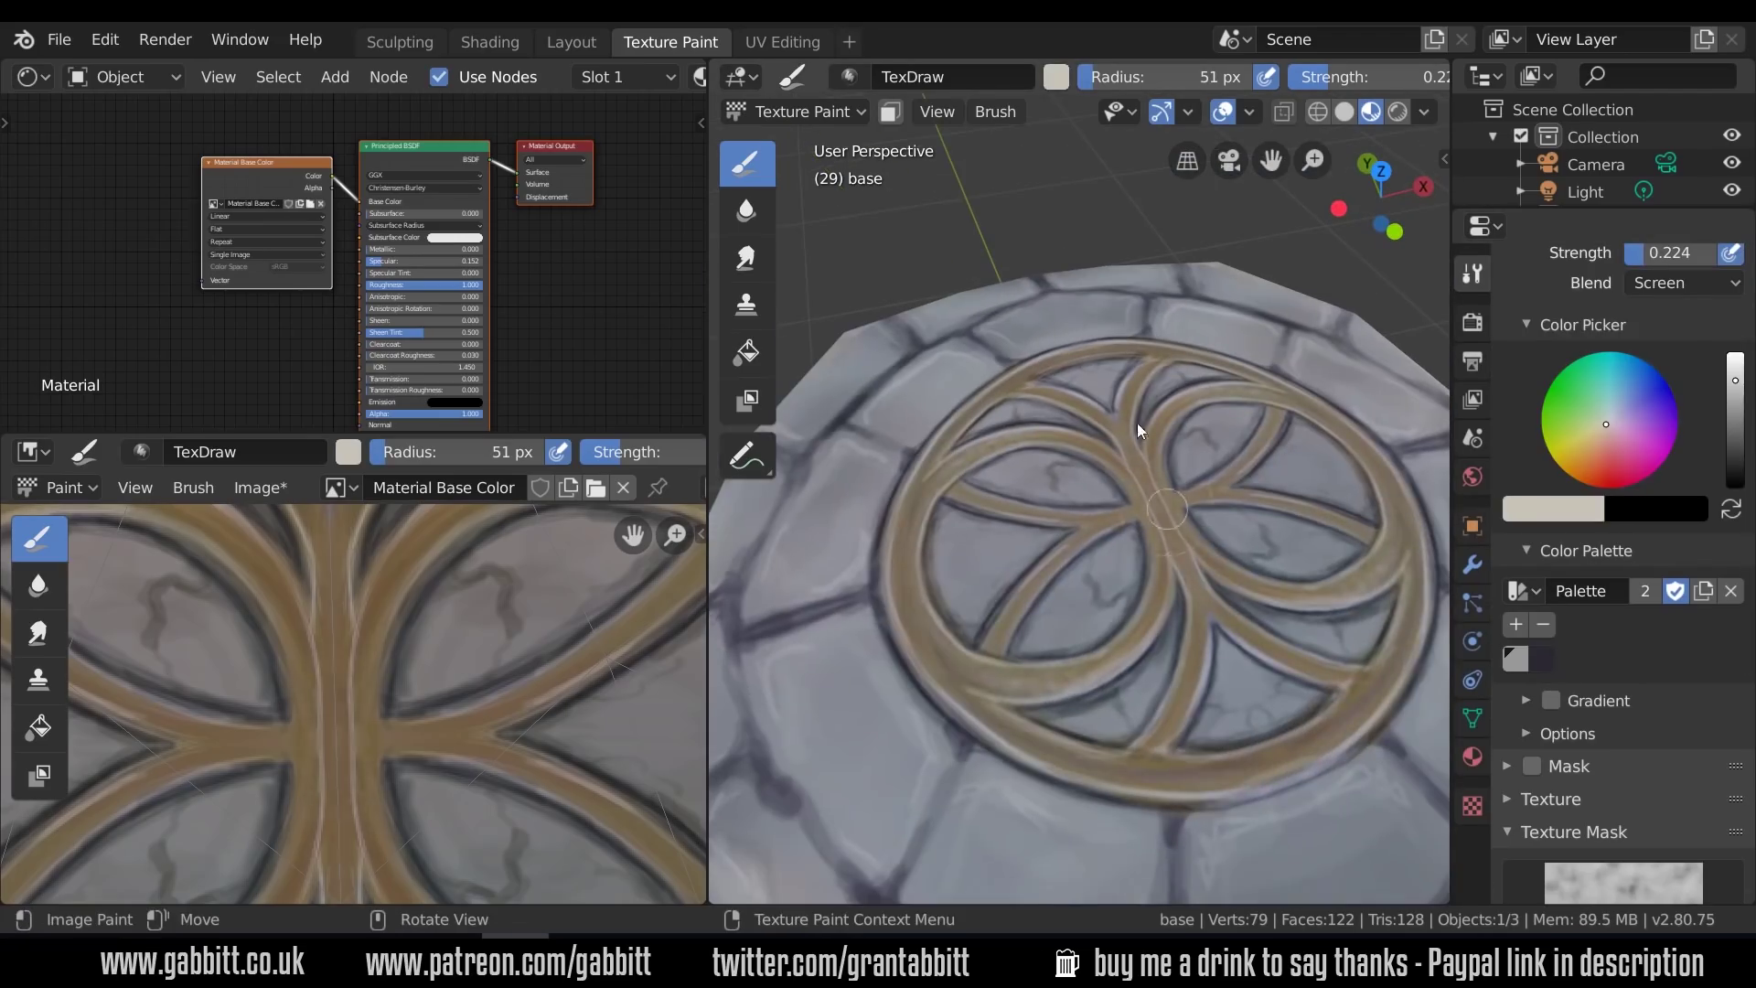
pyautogui.moveTo(1138, 422); pyautogui.dragTo(1242, 472, button='middle')
pyautogui.scroll(3, 1178, 523)
pyautogui.click(1576, 464)
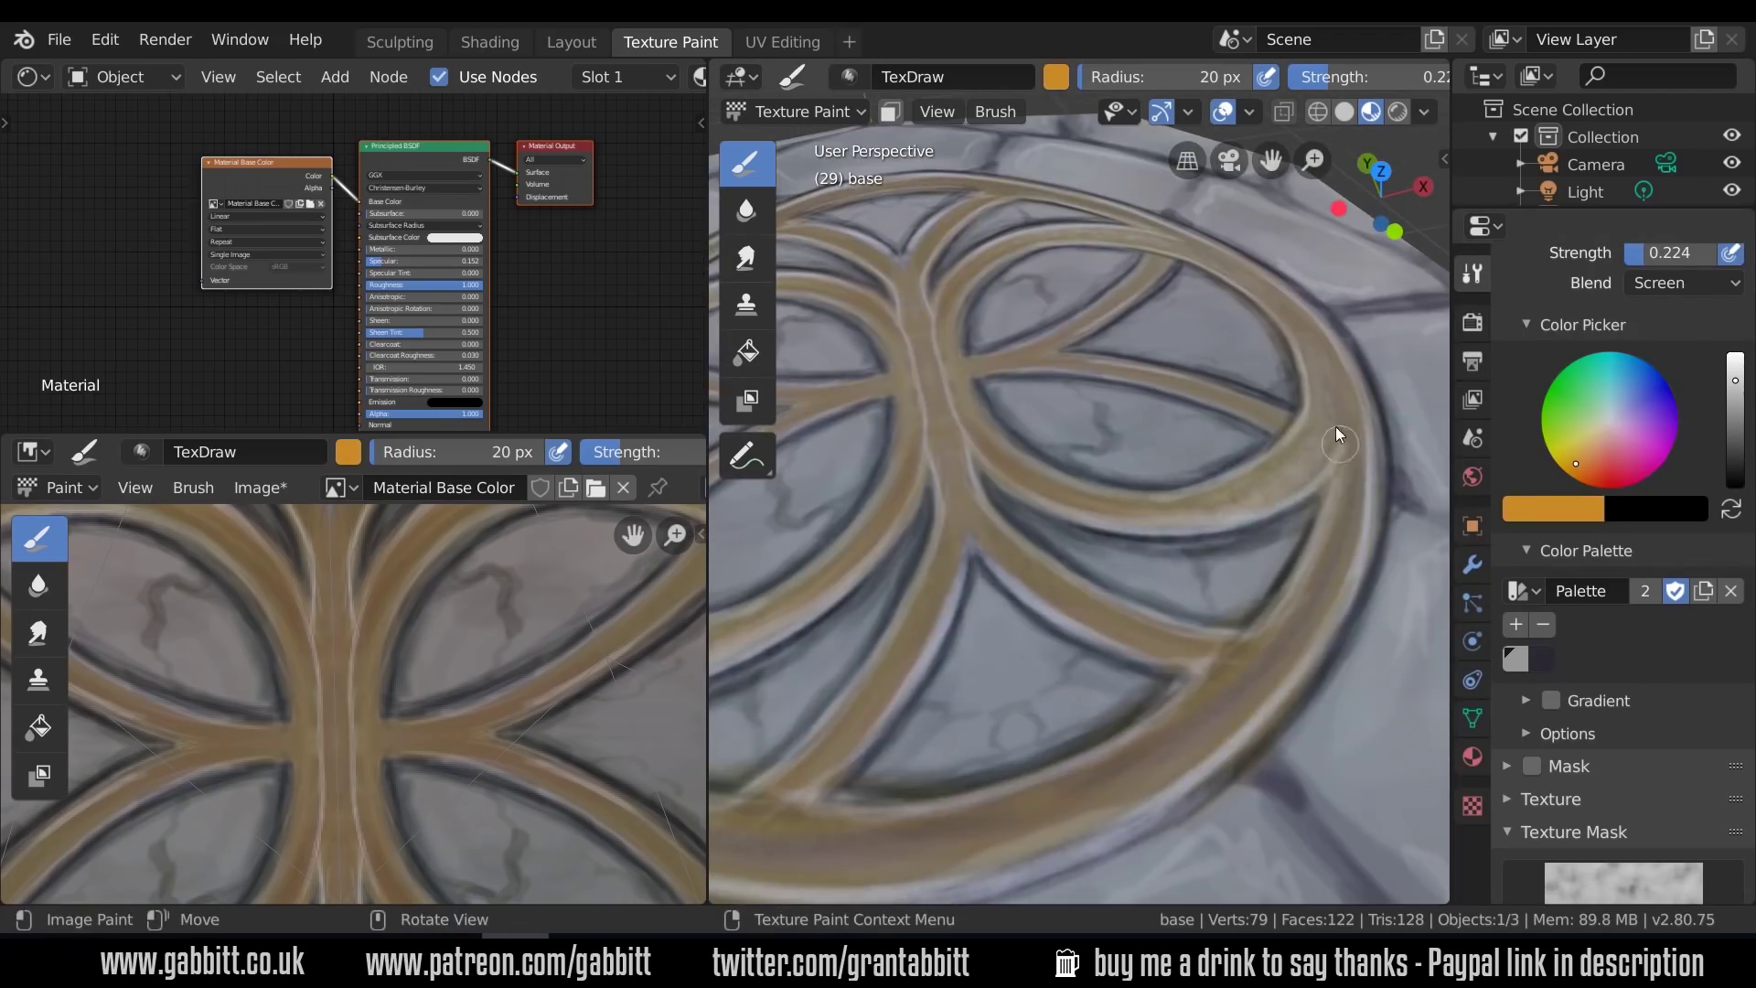
pyautogui.press('f')
pyautogui.click(1186, 513)
pyautogui.moveTo(1327, 566); pyautogui.dragTo(1215, 727)
pyautogui.moveTo(1189, 516)
pyautogui.mouseDown(button='middle')
pyautogui.moveTo(1293, 530)
pyautogui.moveTo(893, 397)
pyautogui.mouseUp(button='middle')
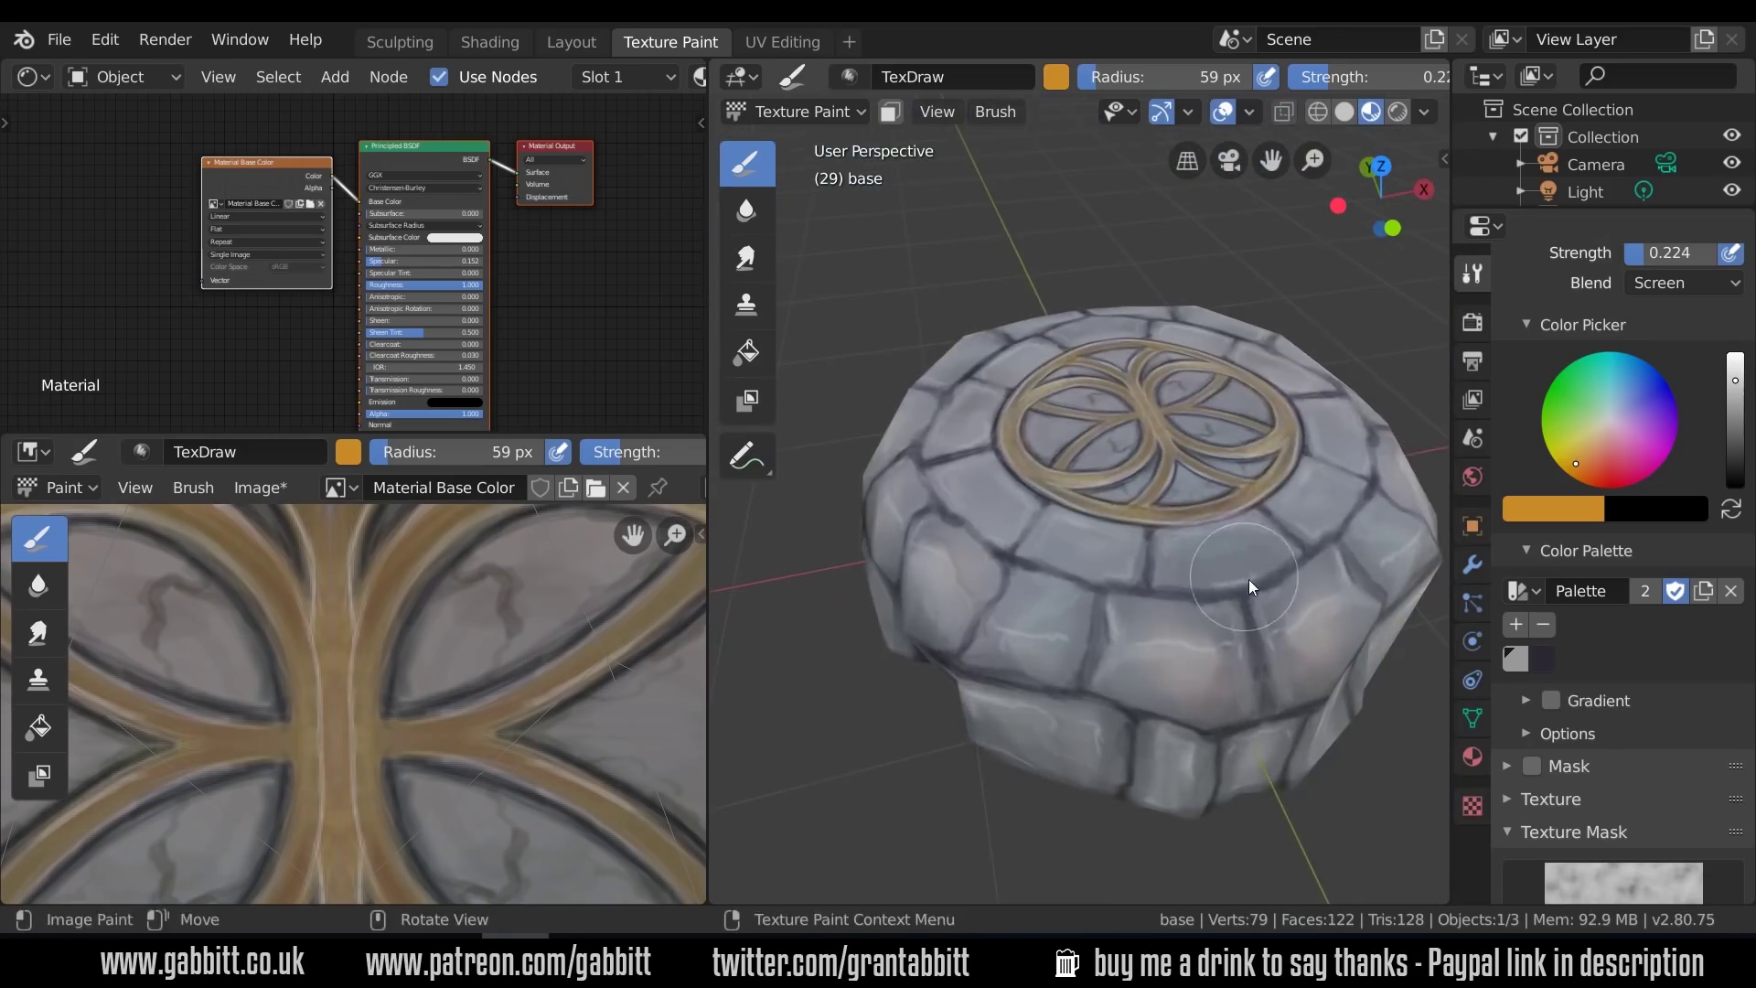
# Switch to a 22 px Mix brush in a darker orange and paint mottled colour over the golden bands
pyautogui.press('f')
pyautogui.scroll(4, 976, 623)
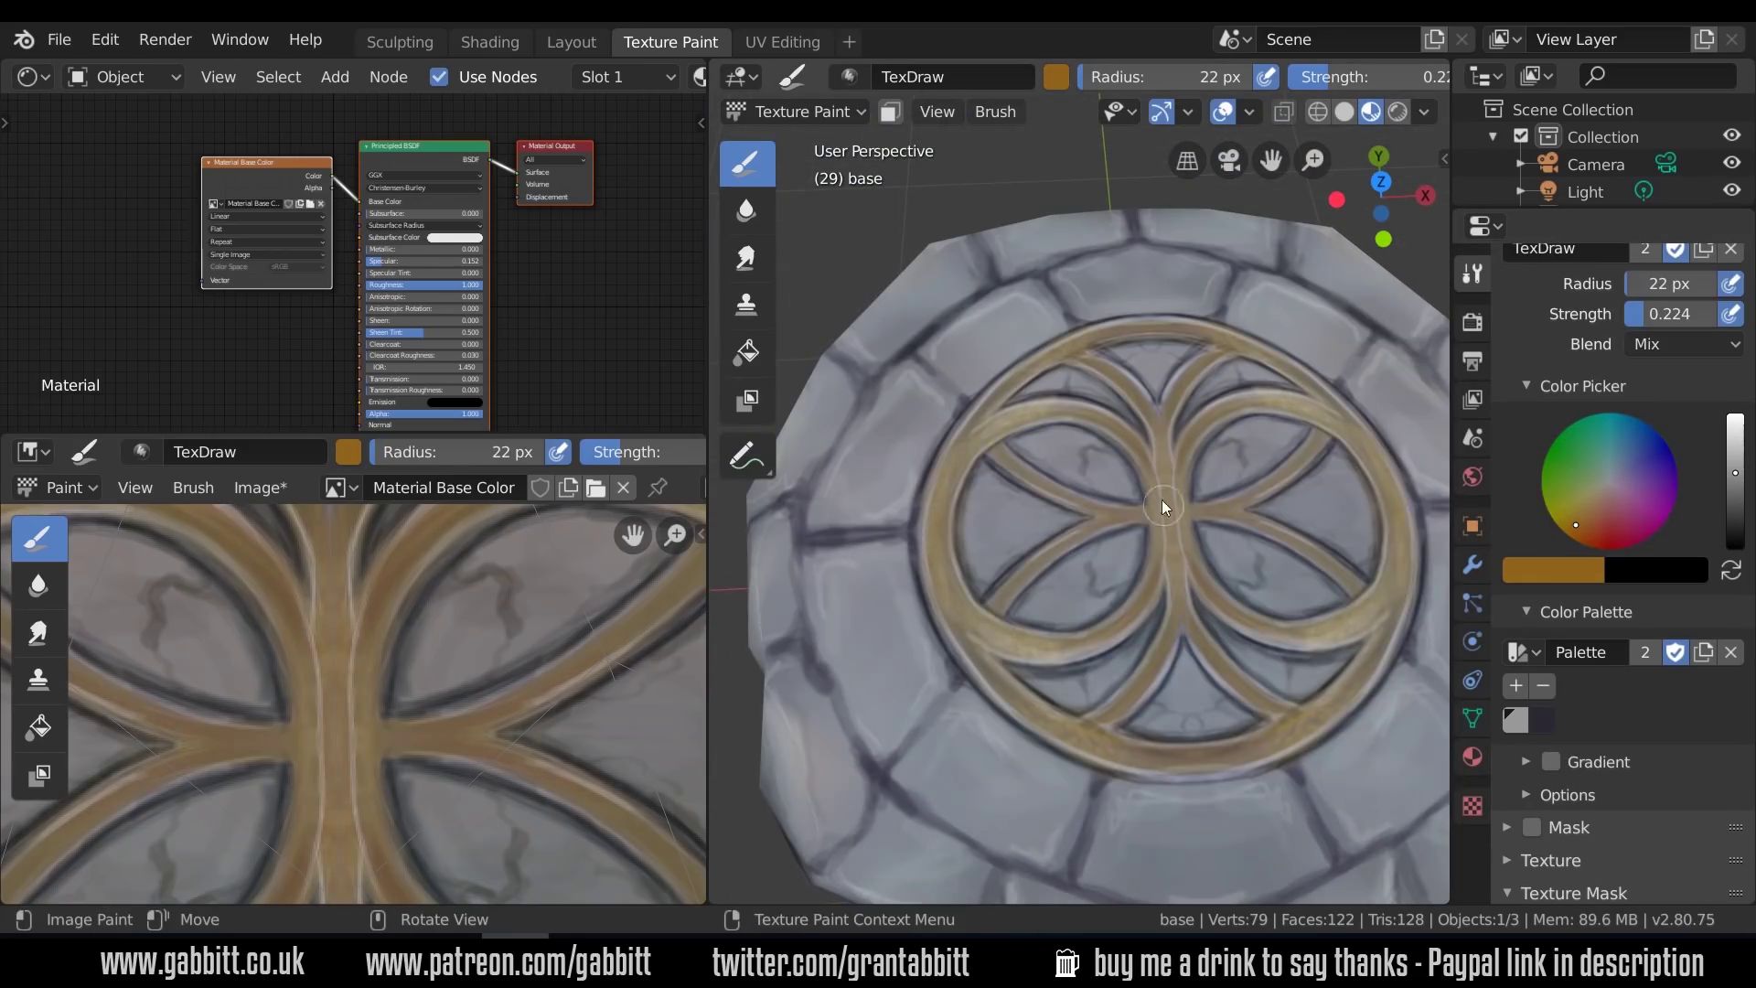
pyautogui.moveTo(1016, 578); pyautogui.dragTo(1089, 528)
pyautogui.scroll(-5, 1189, 549)
pyautogui.moveTo(1180, 640)
pyautogui.mouseDown(button='middle')
pyautogui.moveTo(1233, 615)
pyautogui.moveTo(1225, 540)
pyautogui.mouseUp(button='middle')
# Choose a deeper reddish orange and paint mottled Mix colour over the golden bands
pyautogui.click(1579, 540)
pyautogui.moveTo(1079, 411); pyautogui.dragTo(1067, 494, button='middle')
pyautogui.scroll(5, 1067, 494)
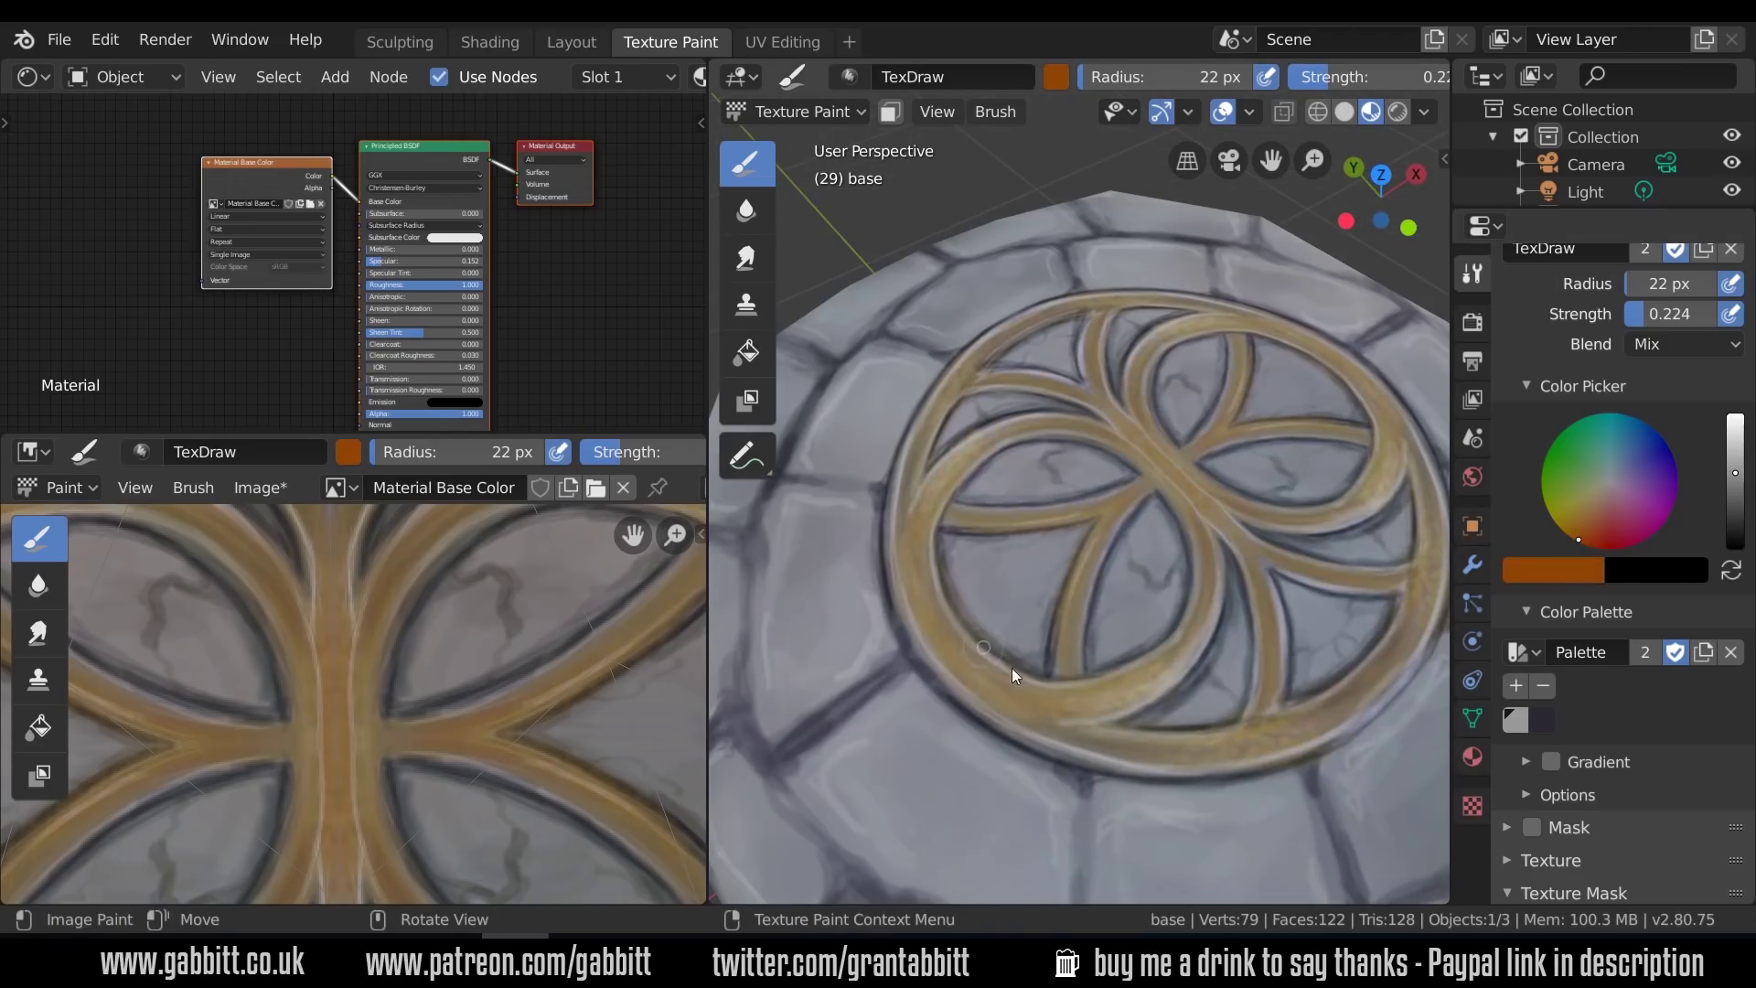
pyautogui.scroll(-4, 1215, 502)
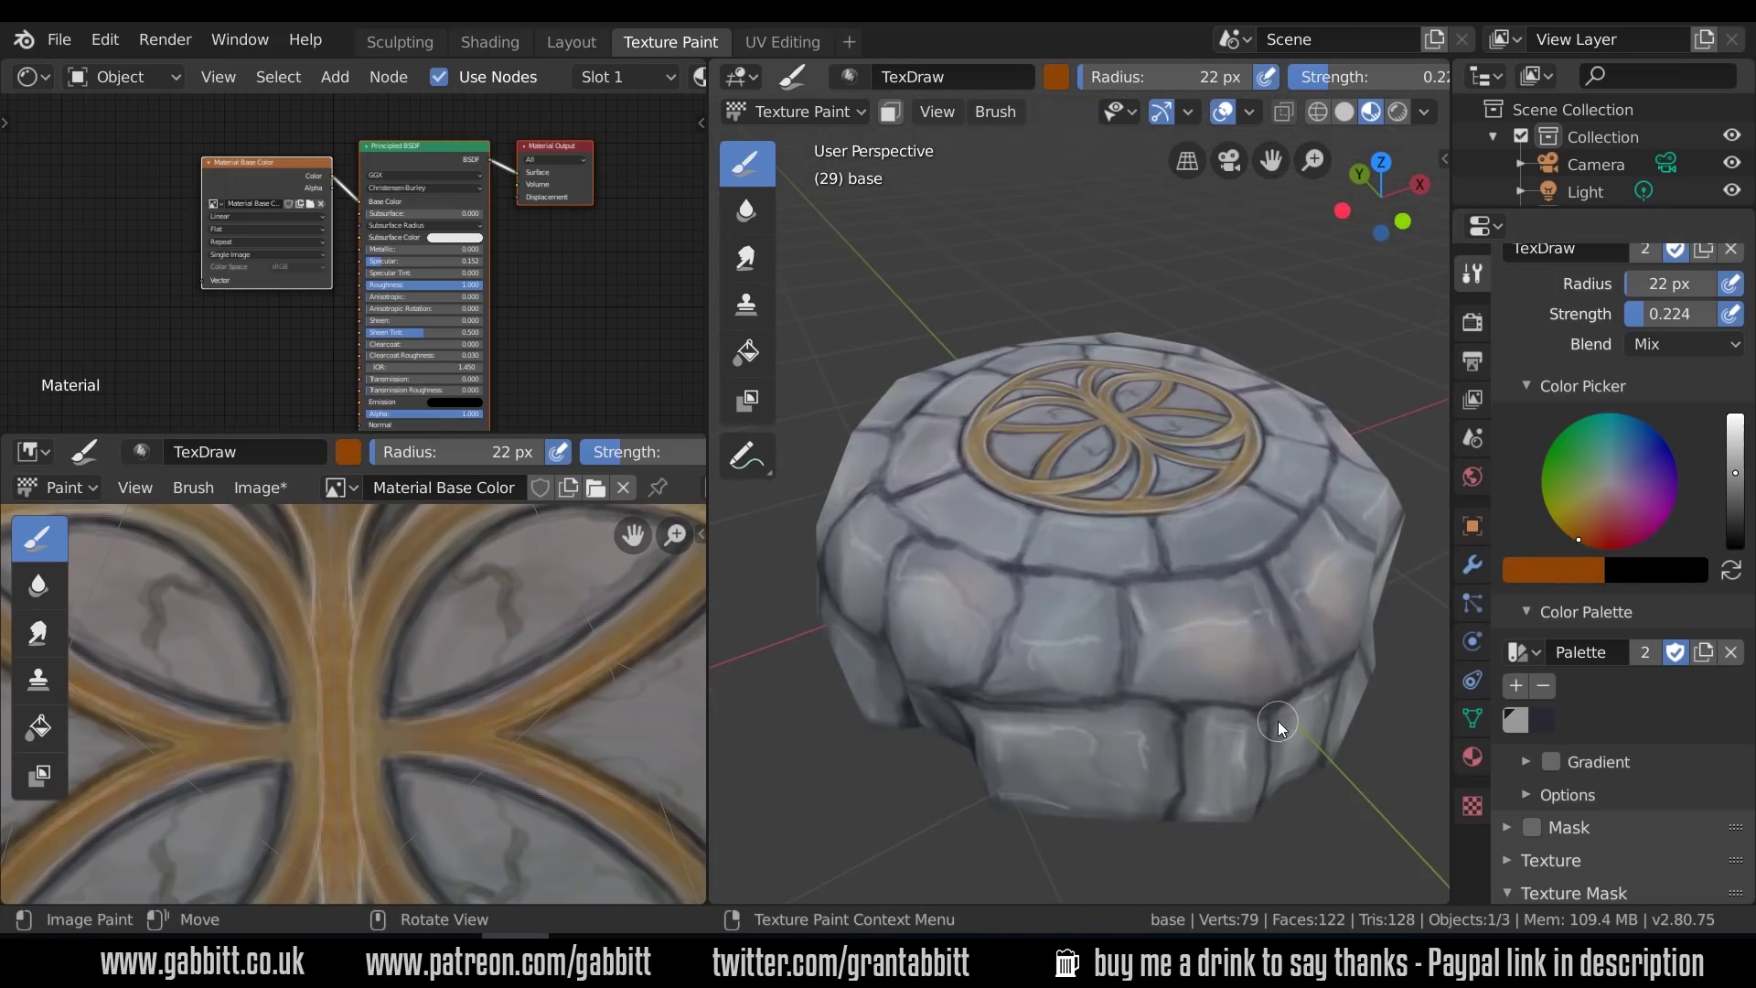
# Brighten the orange, set the brush to Screen blending, and lighten the motif's bands with mottled strokes
pyautogui.scroll(4, 1271, 718)
pyautogui.moveTo(1308, 604); pyautogui.dragTo(1323, 595, button='middle')
pyautogui.click(1735, 445)
pyautogui.click(1685, 345)
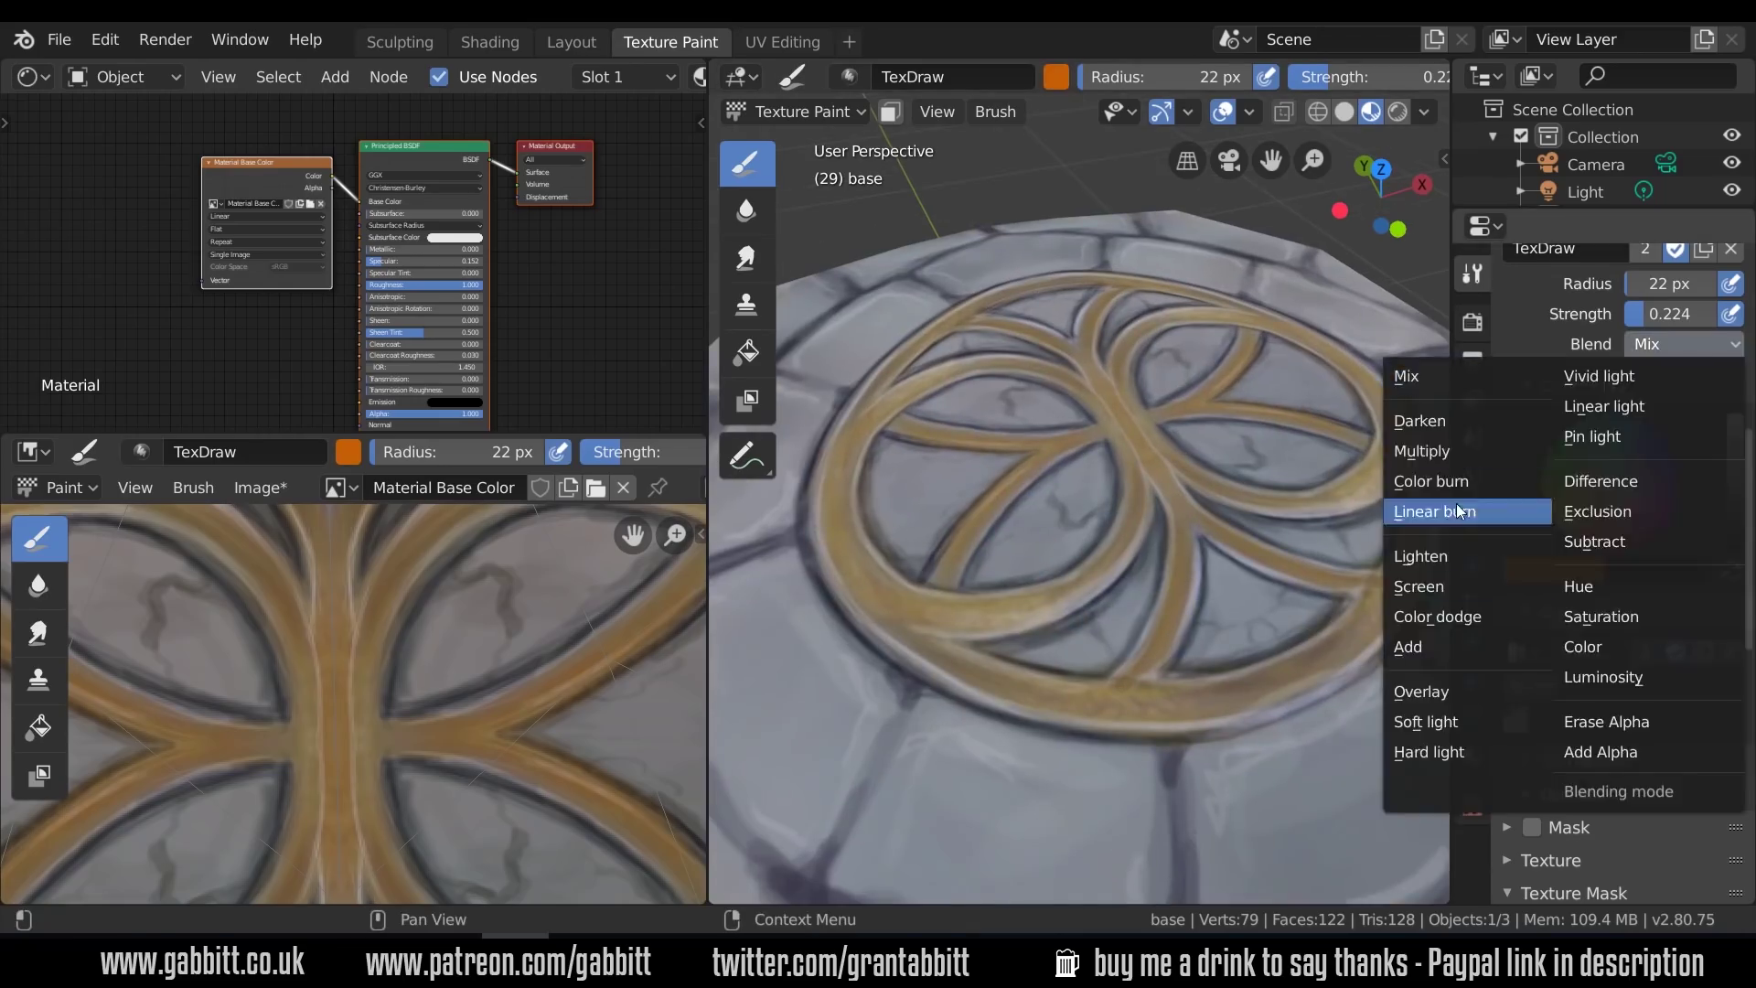
pyautogui.click(1427, 584)
pyautogui.moveTo(943, 430); pyautogui.dragTo(989, 423, button='middle')
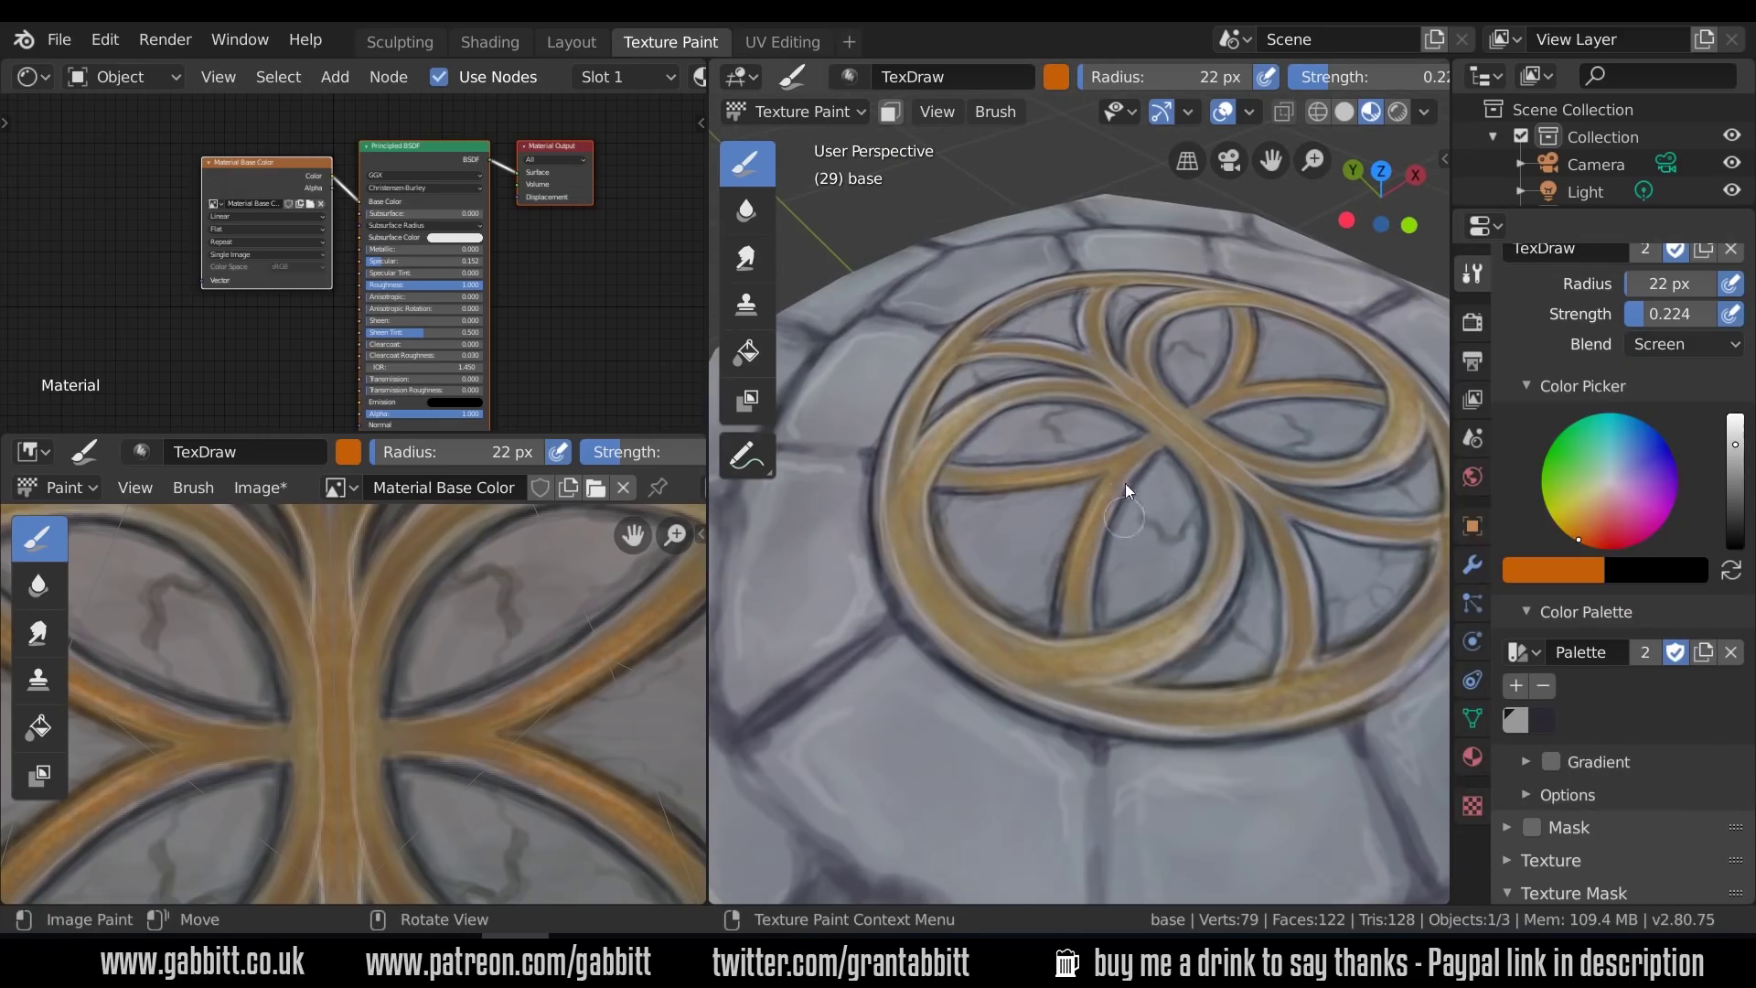
pyautogui.moveTo(1125, 483); pyautogui.dragTo(1206, 573, button='middle')
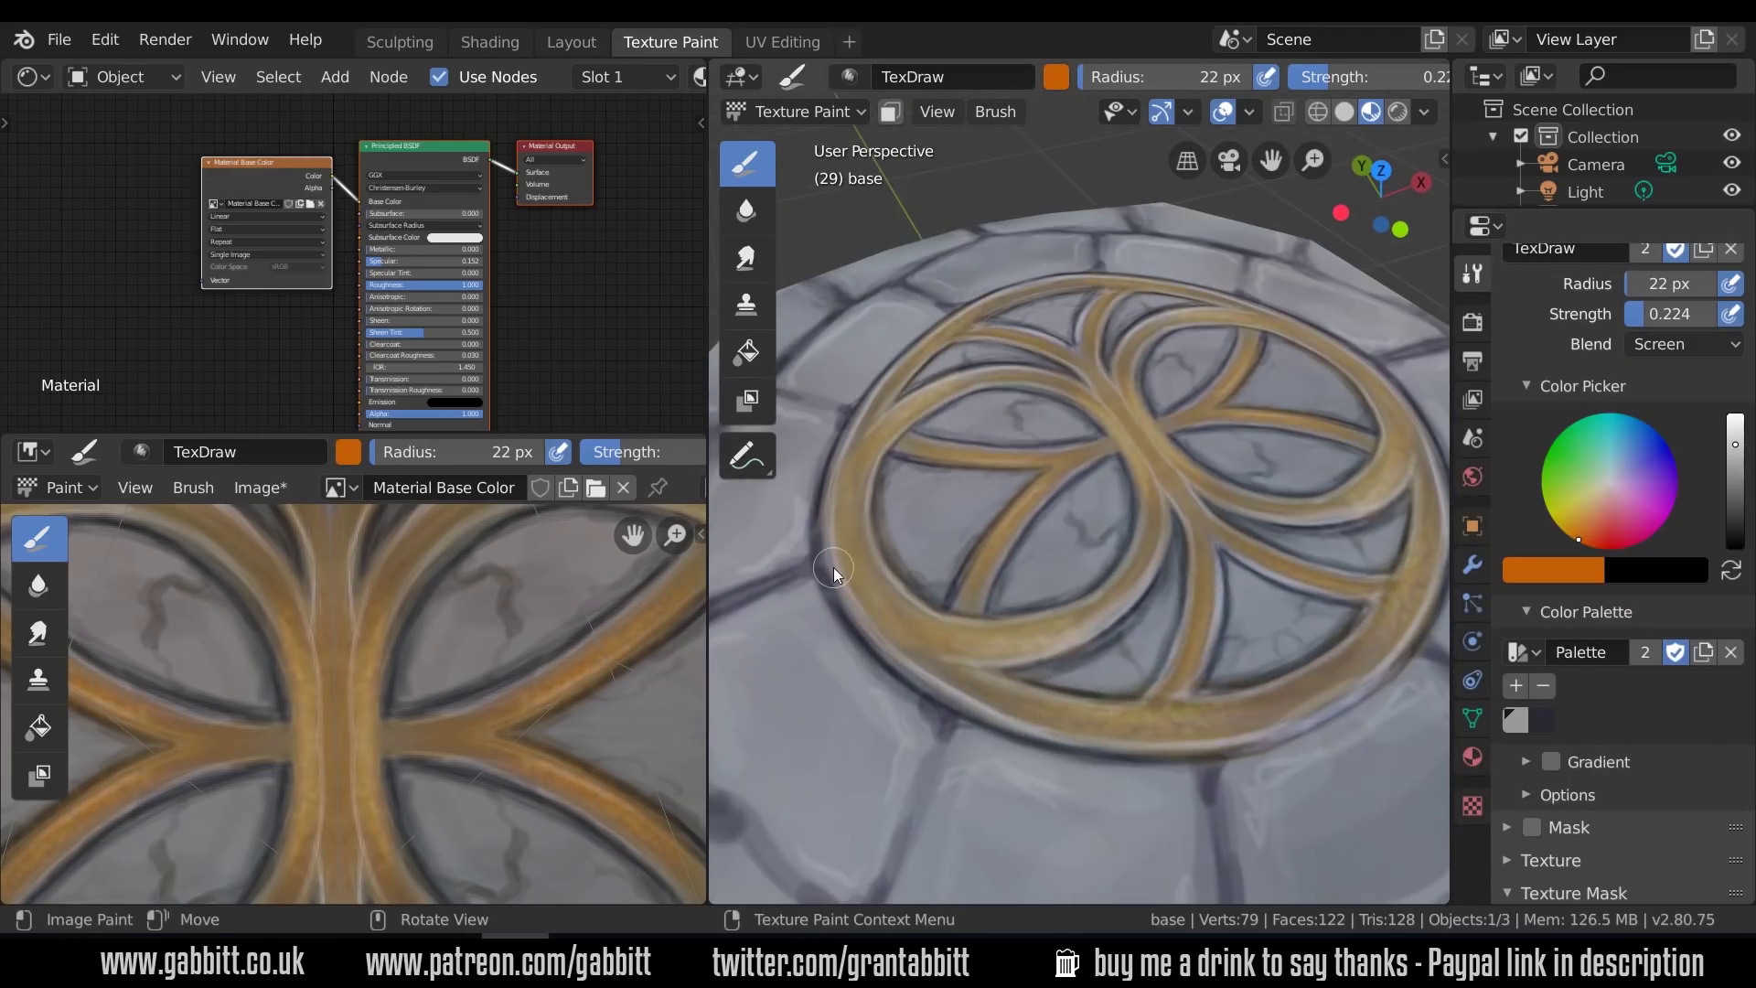
pyautogui.scroll(-4, 1179, 674)
pyautogui.scroll(6, 1139, 502)
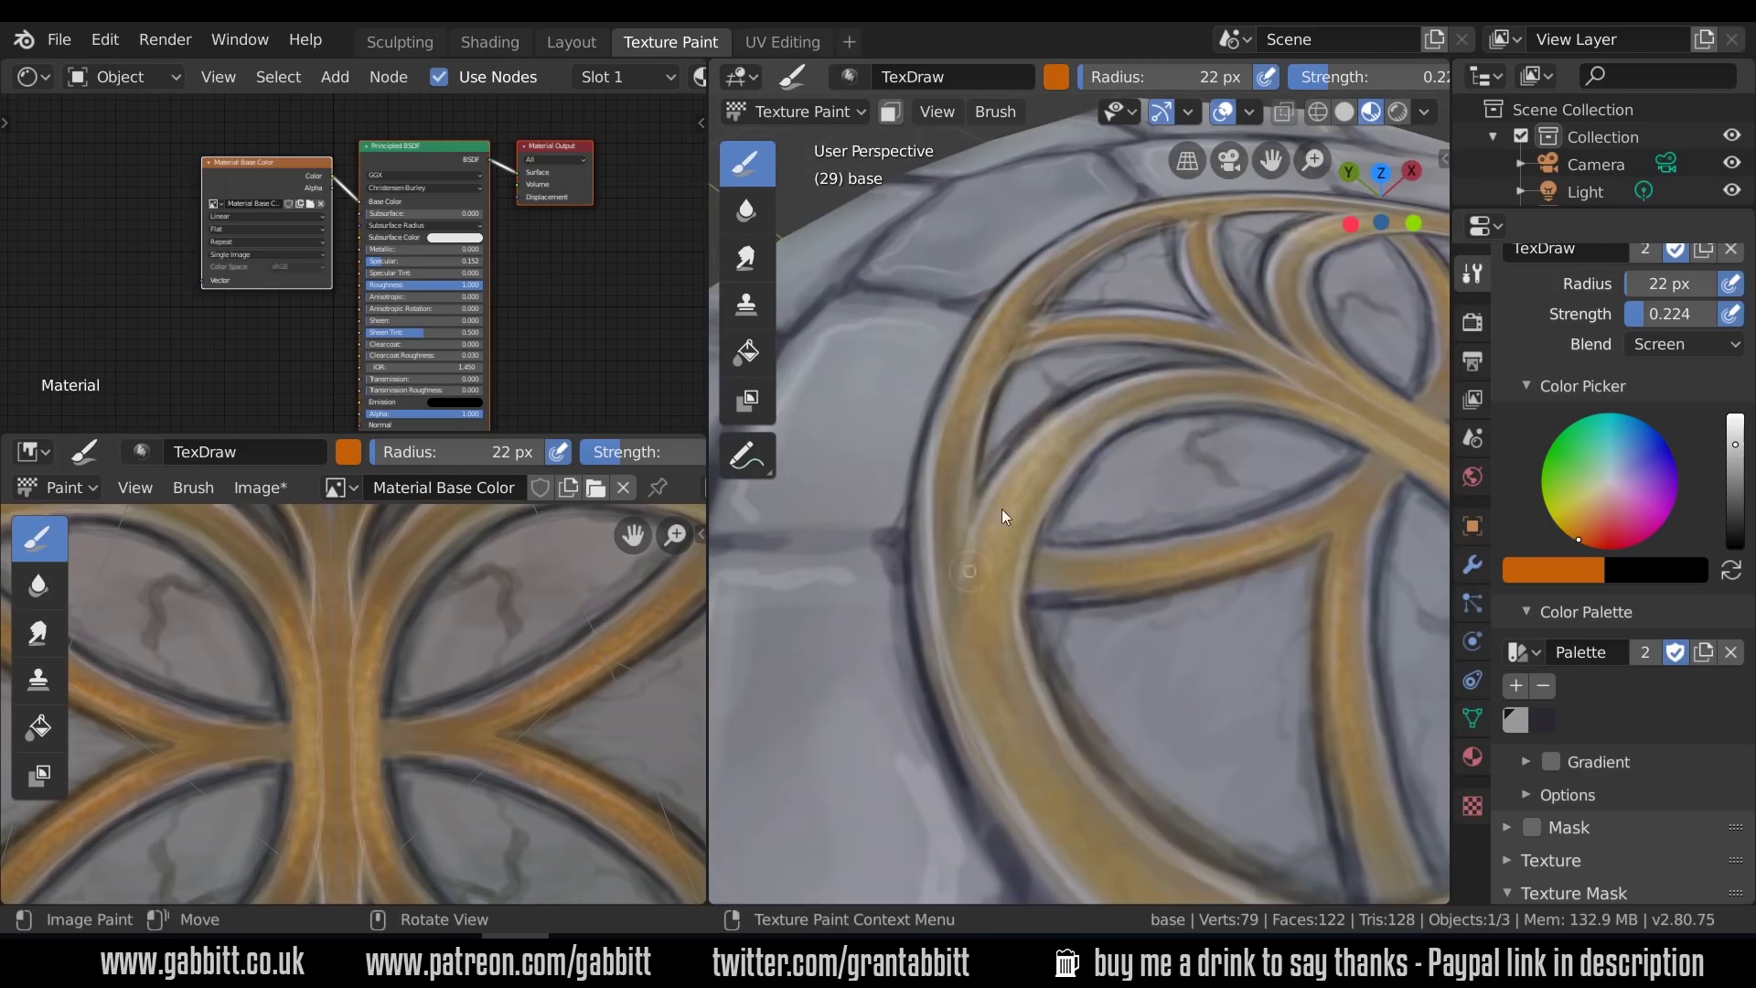
# Raise the brush strength to 0.253, sample a pale gold from the bands, and add Screen highlights along the outer ring
pyautogui.moveTo(1647, 314); pyautogui.dragTo(1661, 313)
pyautogui.moveTo(1092, 433); pyautogui.dragTo(933, 485, button='middle')
pyautogui.press('s')
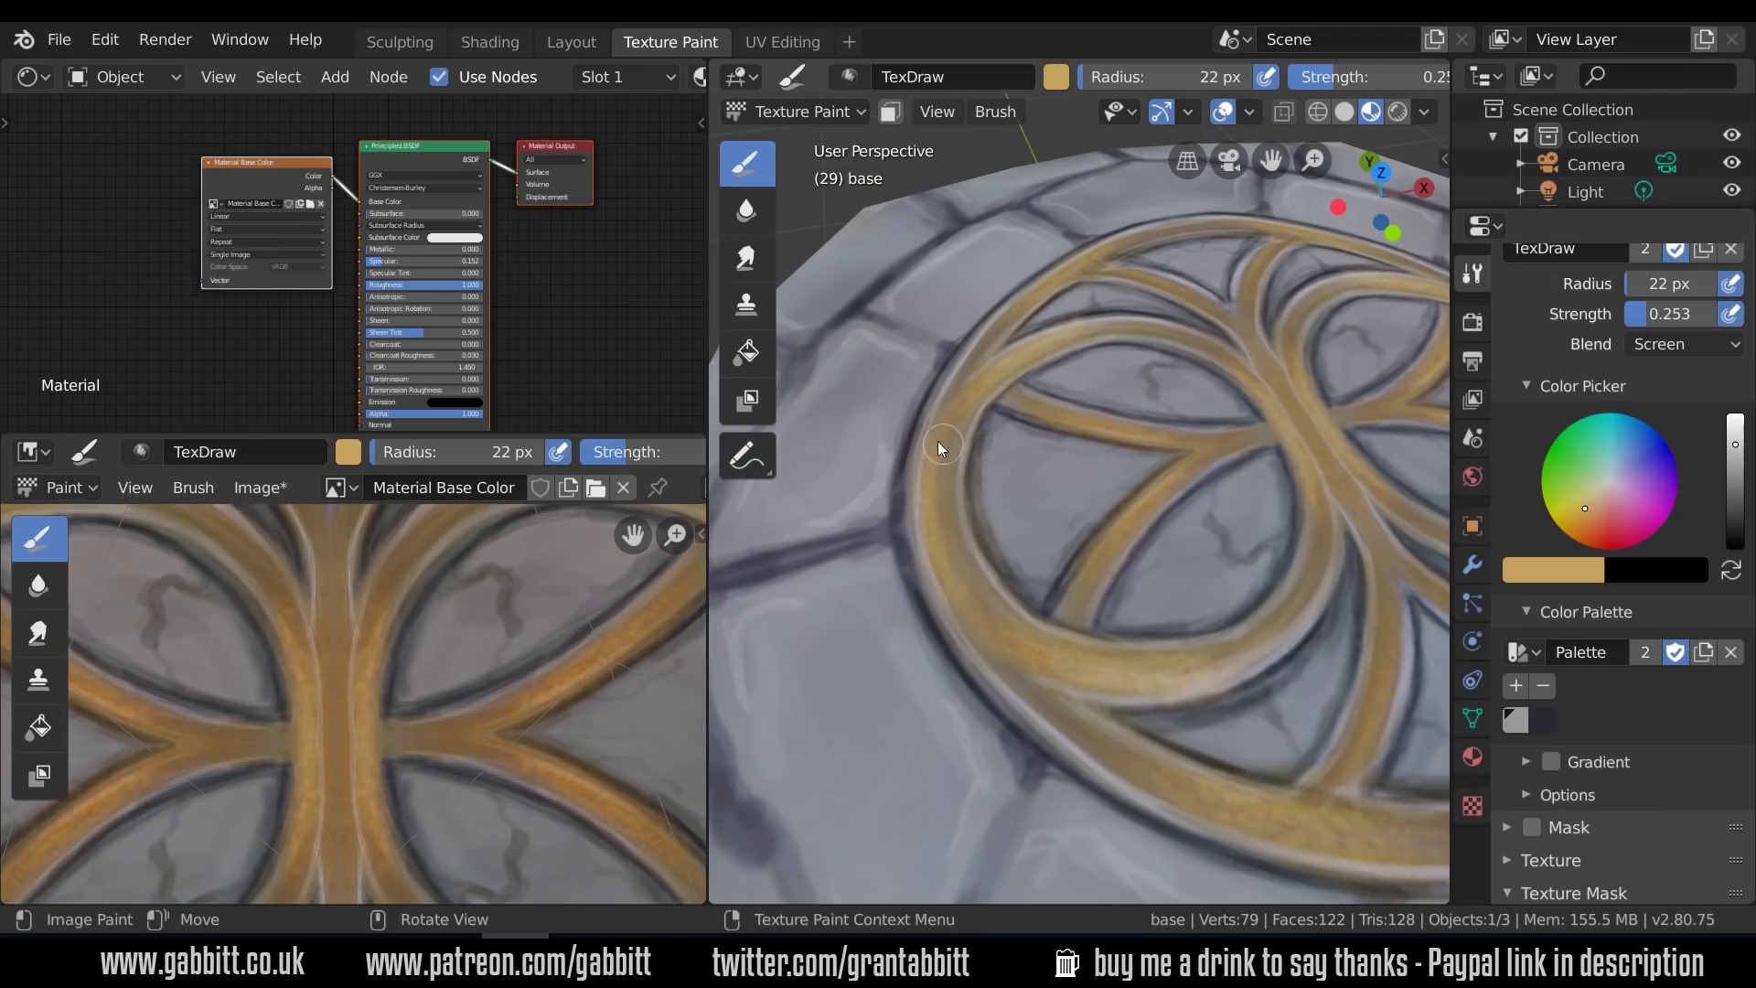
pyautogui.keyDown('ctrl'); pyautogui.moveTo(1277, 499); pyautogui.dragTo(1262, 622, button='middle'); pyautogui.keyUp('ctrl')
pyautogui.moveTo(1263, 622)
pyautogui.mouseDown(button='middle')
pyautogui.moveTo(1110, 634)
pyautogui.moveTo(1102, 663)
pyautogui.mouseUp(button='middle')
pyautogui.keyDown('ctrl'); pyautogui.moveTo(1103, 663); pyautogui.dragTo(1052, 512, button='middle'); pyautogui.keyUp('ctrl')
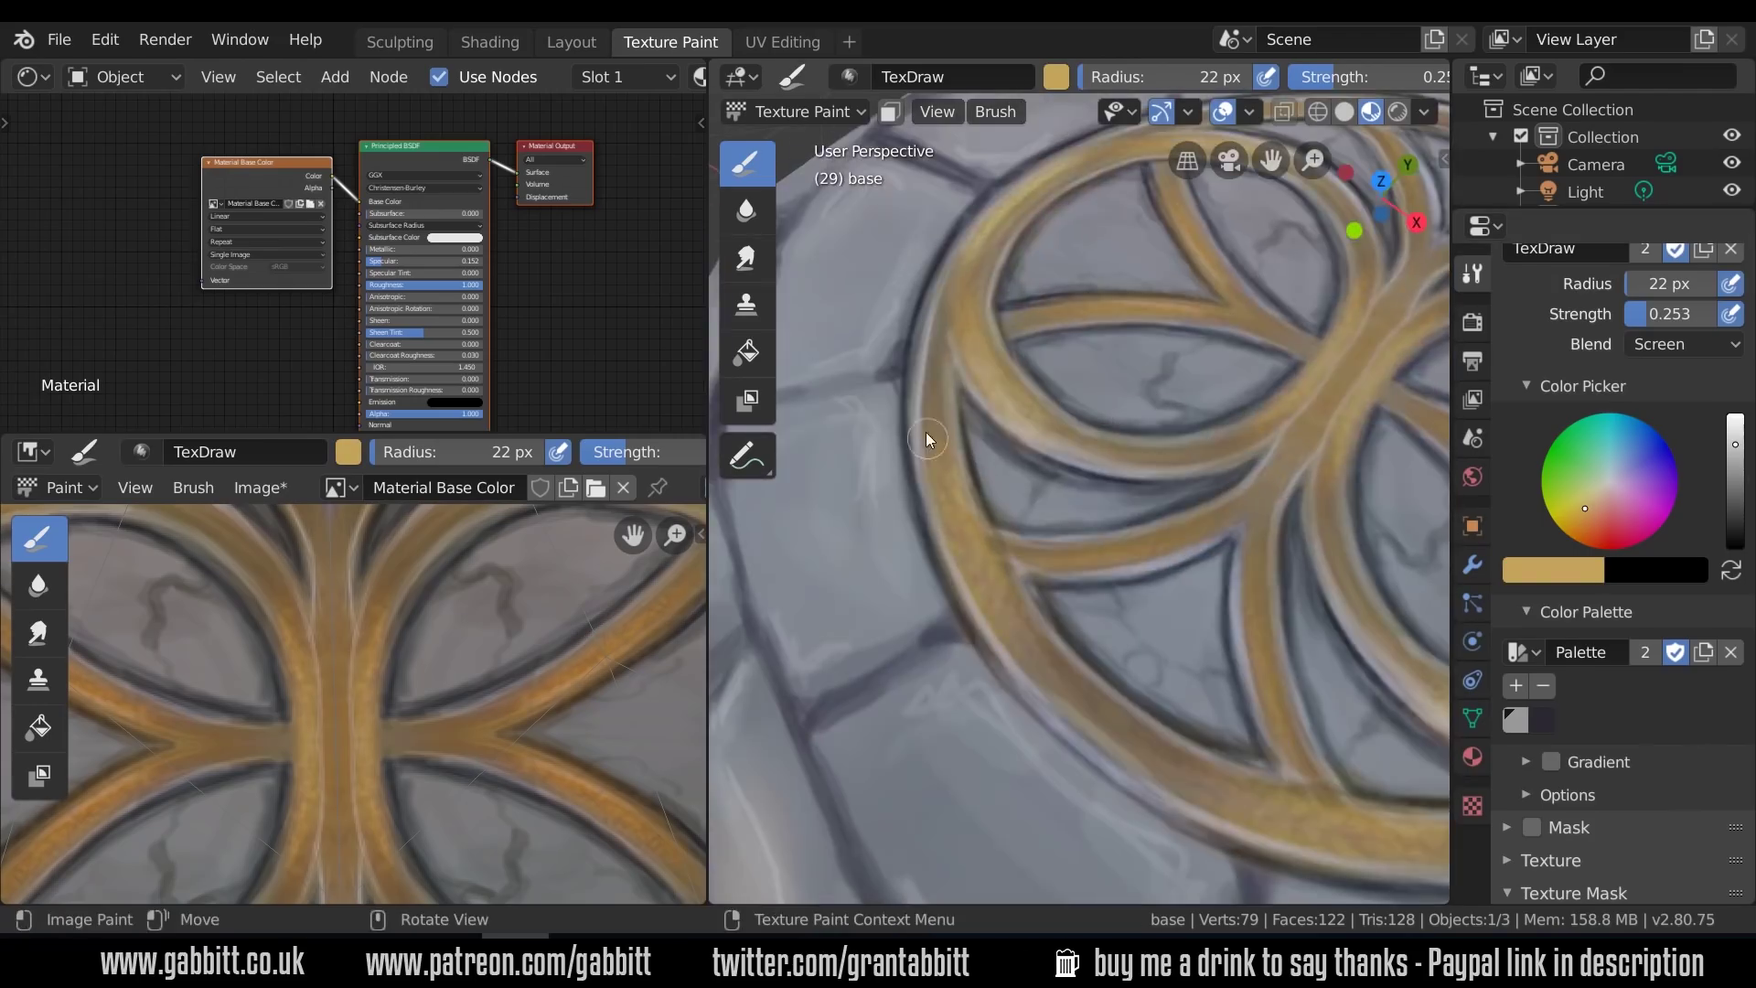
pyautogui.moveTo(932, 447); pyautogui.dragTo(962, 566)
pyautogui.moveTo(1256, 494)
pyautogui.keyDown('ctrl'); pyautogui.mouseDown(button='middle')
pyautogui.moveTo(1253, 599)
pyautogui.moveTo(1272, 499)
pyautogui.mouseUp(button='middle'); pyautogui.keyUp('ctrl')
# Set Multiply blending with a 43 px radius and dark brown colour, and darken the motif's bands around their crossings
pyautogui.click(1687, 346)
pyautogui.click(1459, 458)
pyautogui.moveTo(1253, 411); pyautogui.dragTo(1272, 522, button='middle')
pyautogui.keyDown('ctrl'); pyautogui.moveTo(1271, 521); pyautogui.dragTo(1303, 414, button='middle'); pyautogui.keyUp('ctrl')
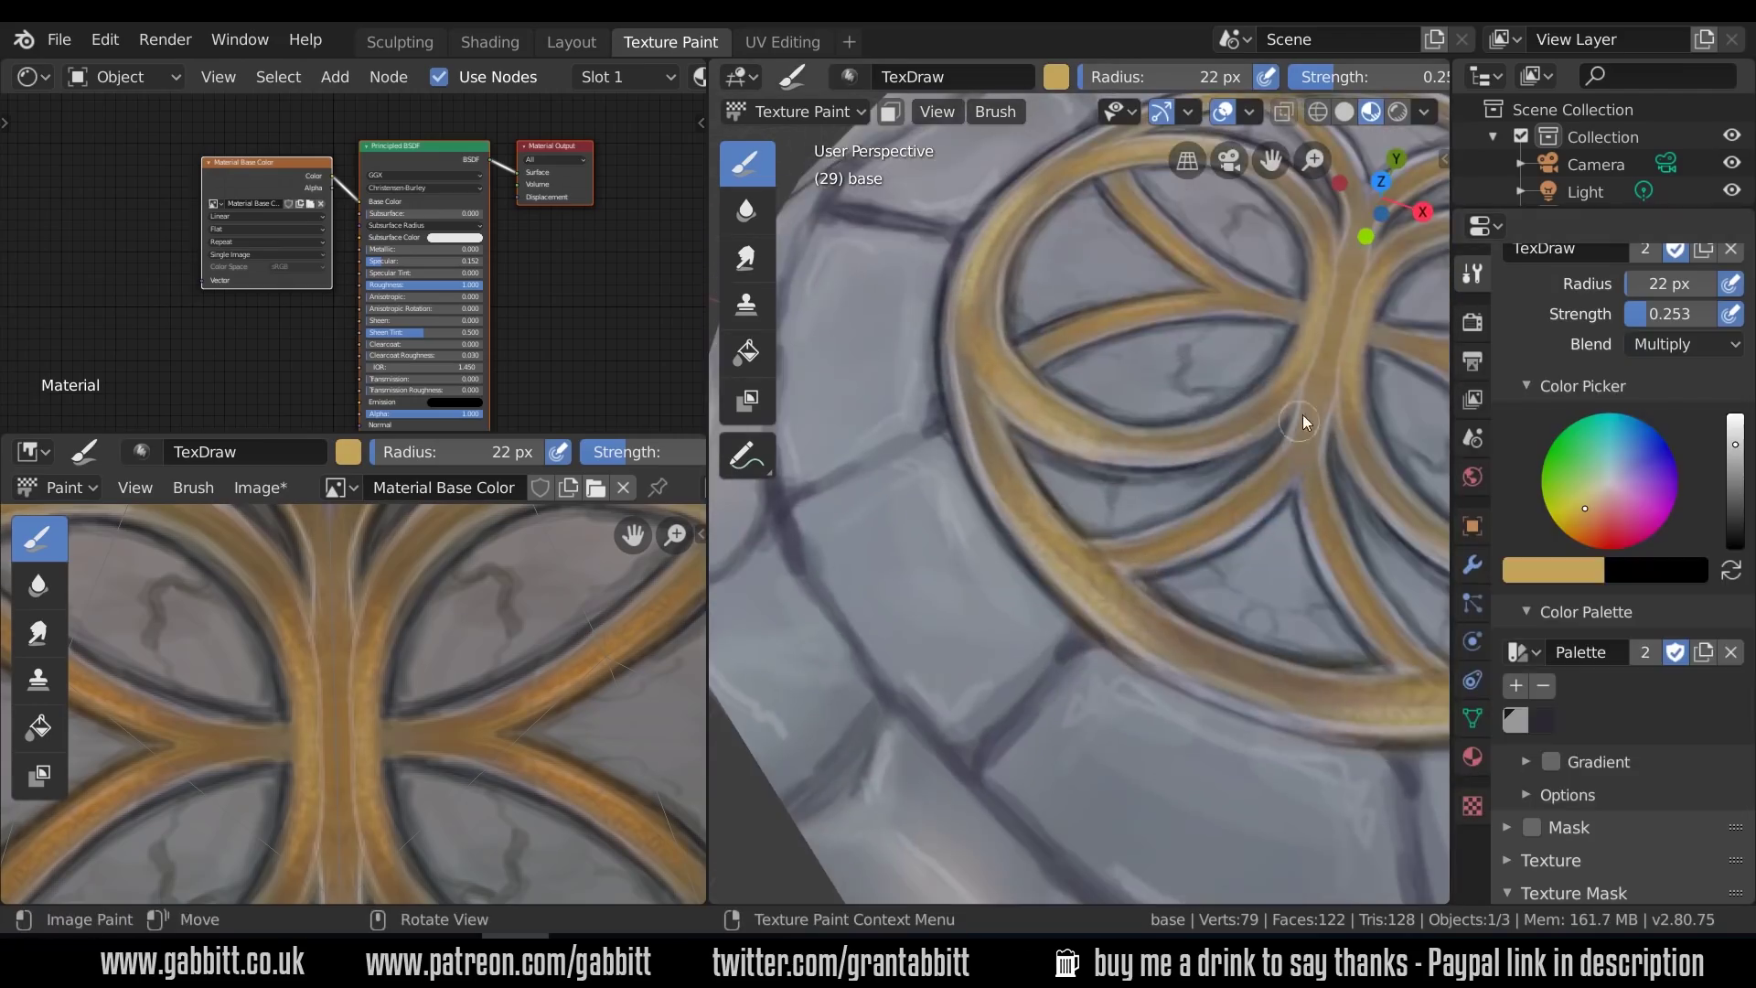
pyautogui.press('f')
pyautogui.click(1171, 444)
pyautogui.moveTo(1736, 445); pyautogui.dragTo(1735, 500)
pyautogui.click(1588, 515)
pyautogui.moveTo(1274, 412); pyautogui.dragTo(1321, 391)
pyautogui.moveTo(1321, 391); pyautogui.dragTo(1354, 458, button='middle')
pyautogui.moveTo(1225, 377); pyautogui.dragTo(1039, 461)
pyautogui.keyDown('shift'); pyautogui.moveTo(1363, 420); pyautogui.dragTo(1112, 536, button='middle'); pyautogui.keyUp('shift')
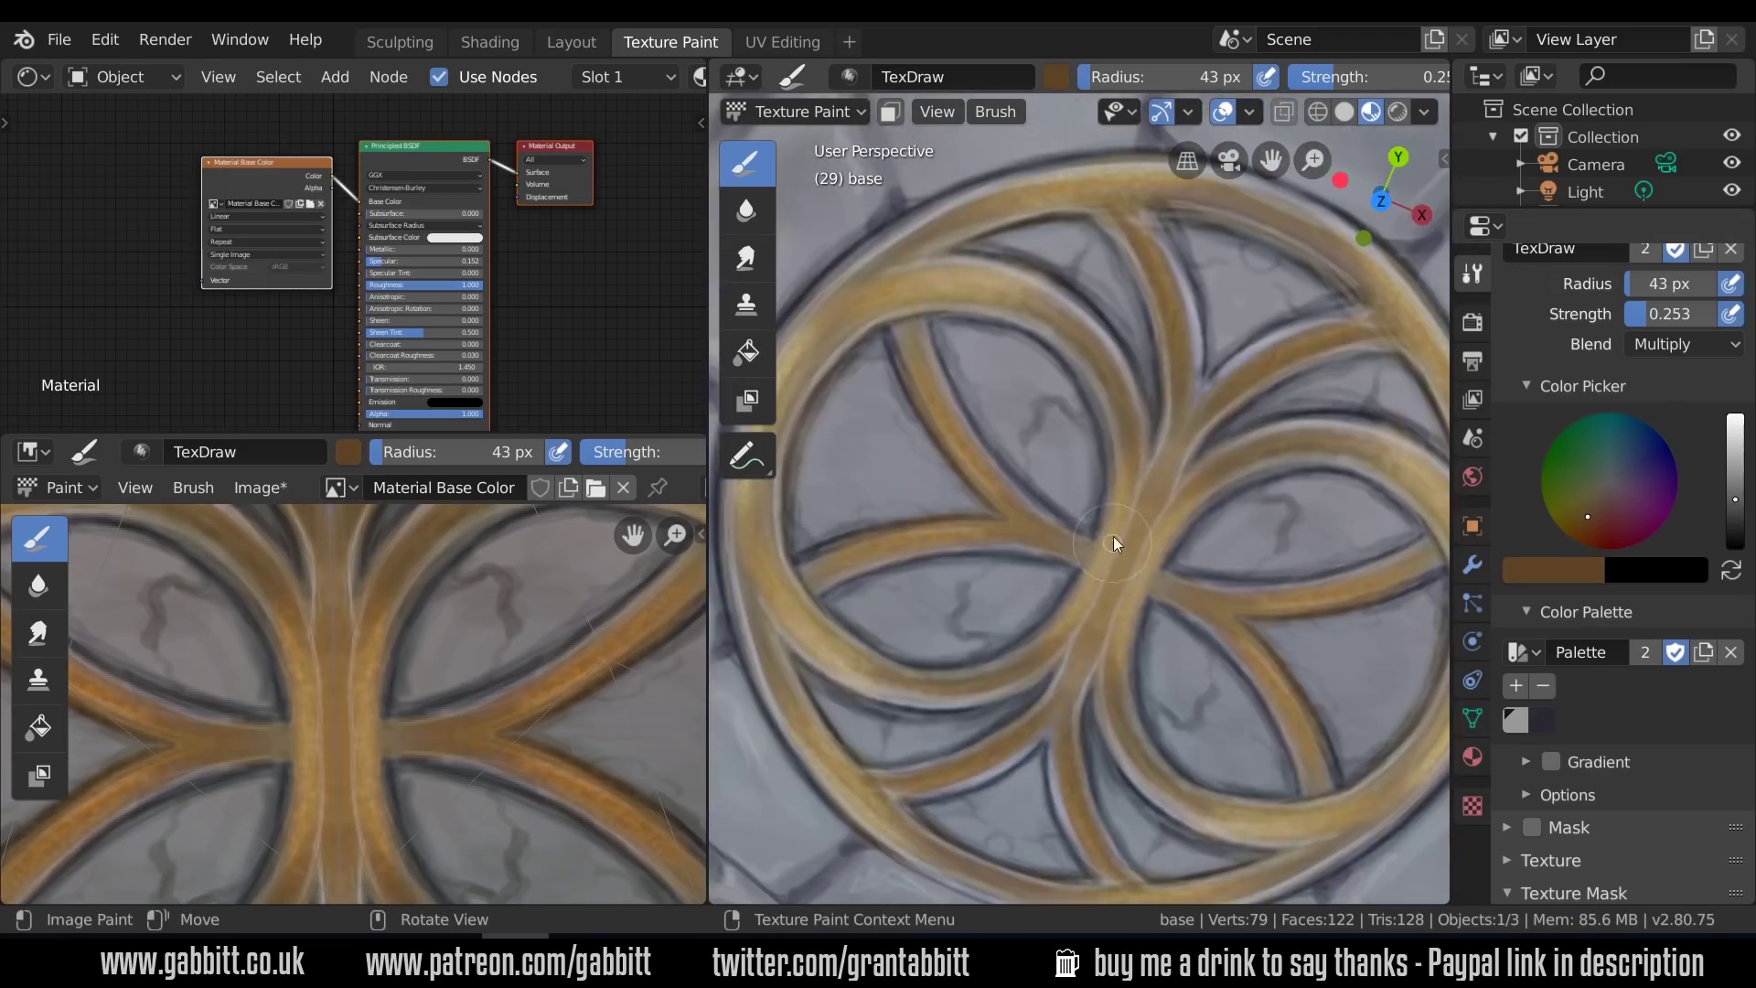
pyautogui.moveTo(1091, 349); pyautogui.dragTo(1105, 395)
pyautogui.keyDown('ctrl'); pyautogui.moveTo(1134, 457); pyautogui.dragTo(1162, 604, button='middle'); pyautogui.keyUp('ctrl')
pyautogui.moveTo(1162, 604)
pyautogui.mouseDown(button='middle')
pyautogui.moveTo(1178, 485)
pyautogui.moveTo(1193, 594)
pyautogui.moveTo(1180, 539)
pyautogui.mouseUp(button='middle')
pyautogui.moveTo(1056, 368); pyautogui.dragTo(1089, 370, button='middle')
# Tint the stone in and around the motif with Multiply strokes in a muted blue and a greyish brown
pyautogui.click(1621, 473)
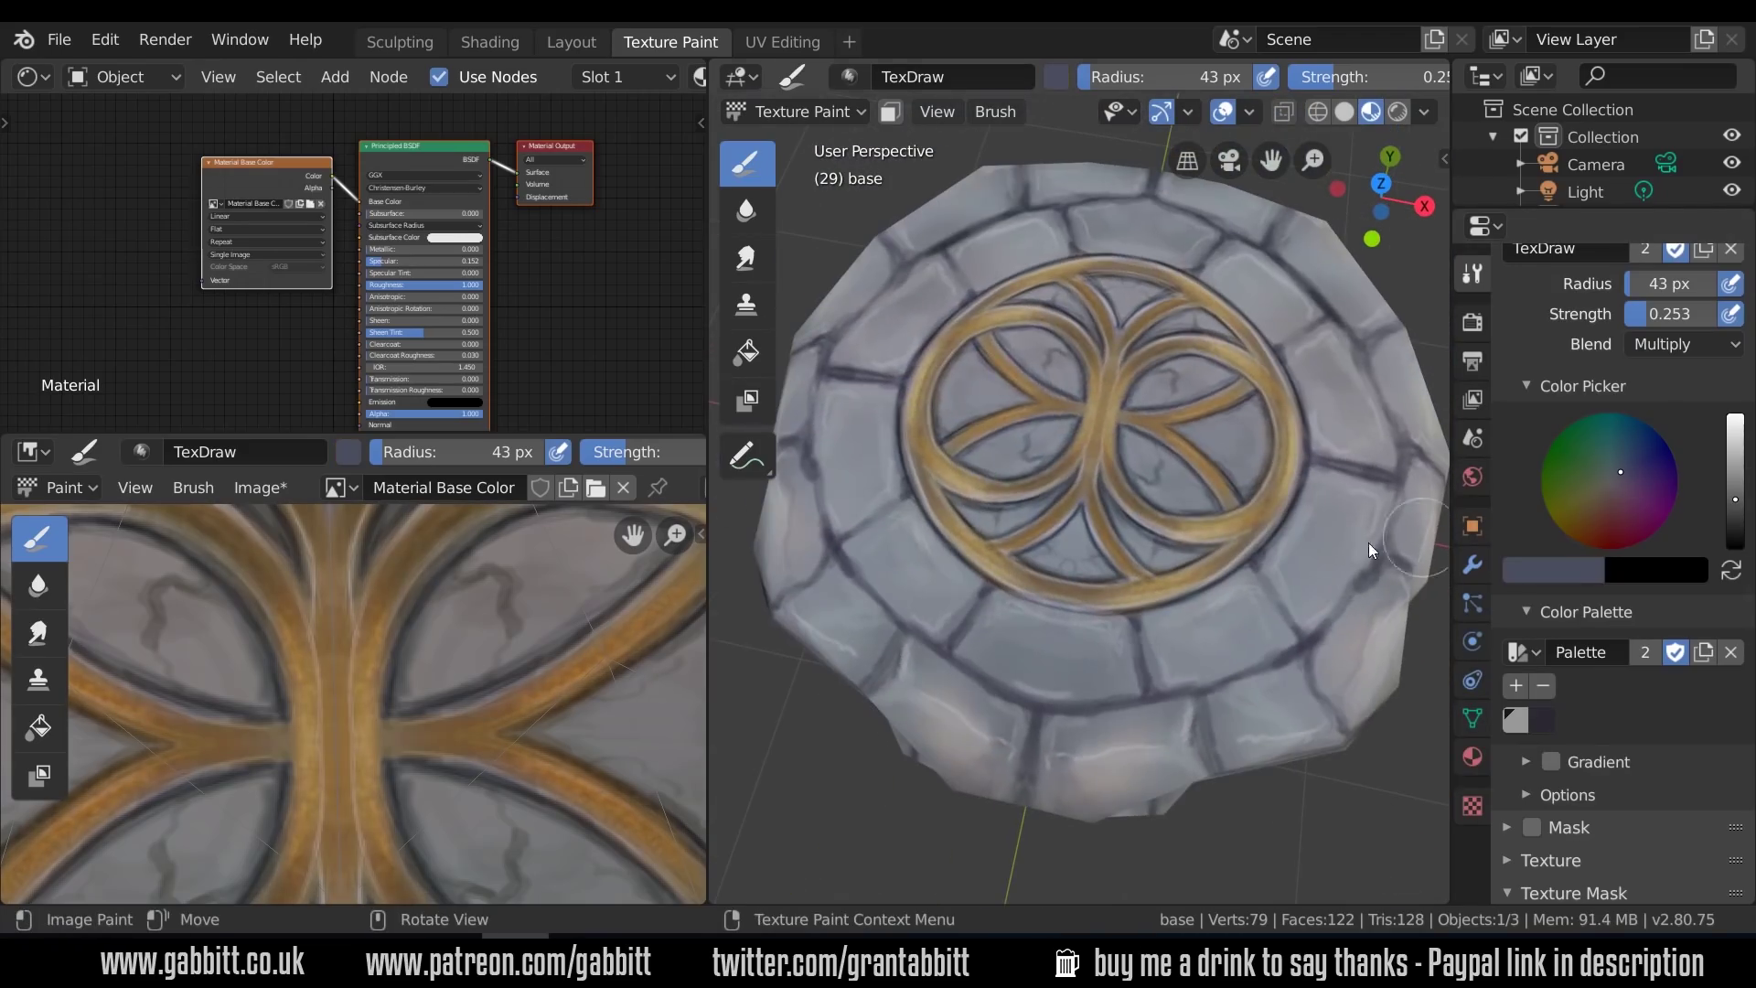
pyautogui.moveTo(1180, 476); pyautogui.dragTo(1244, 457)
pyautogui.click(1603, 498)
pyautogui.moveTo(1033, 340); pyautogui.dragTo(1066, 366)
pyautogui.moveTo(1079, 585); pyautogui.dragTo(1130, 476, button='middle')
pyautogui.keyDown('ctrl'); pyautogui.moveTo(1130, 567); pyautogui.dragTo(1144, 688, button='middle'); pyautogui.keyUp('ctrl')
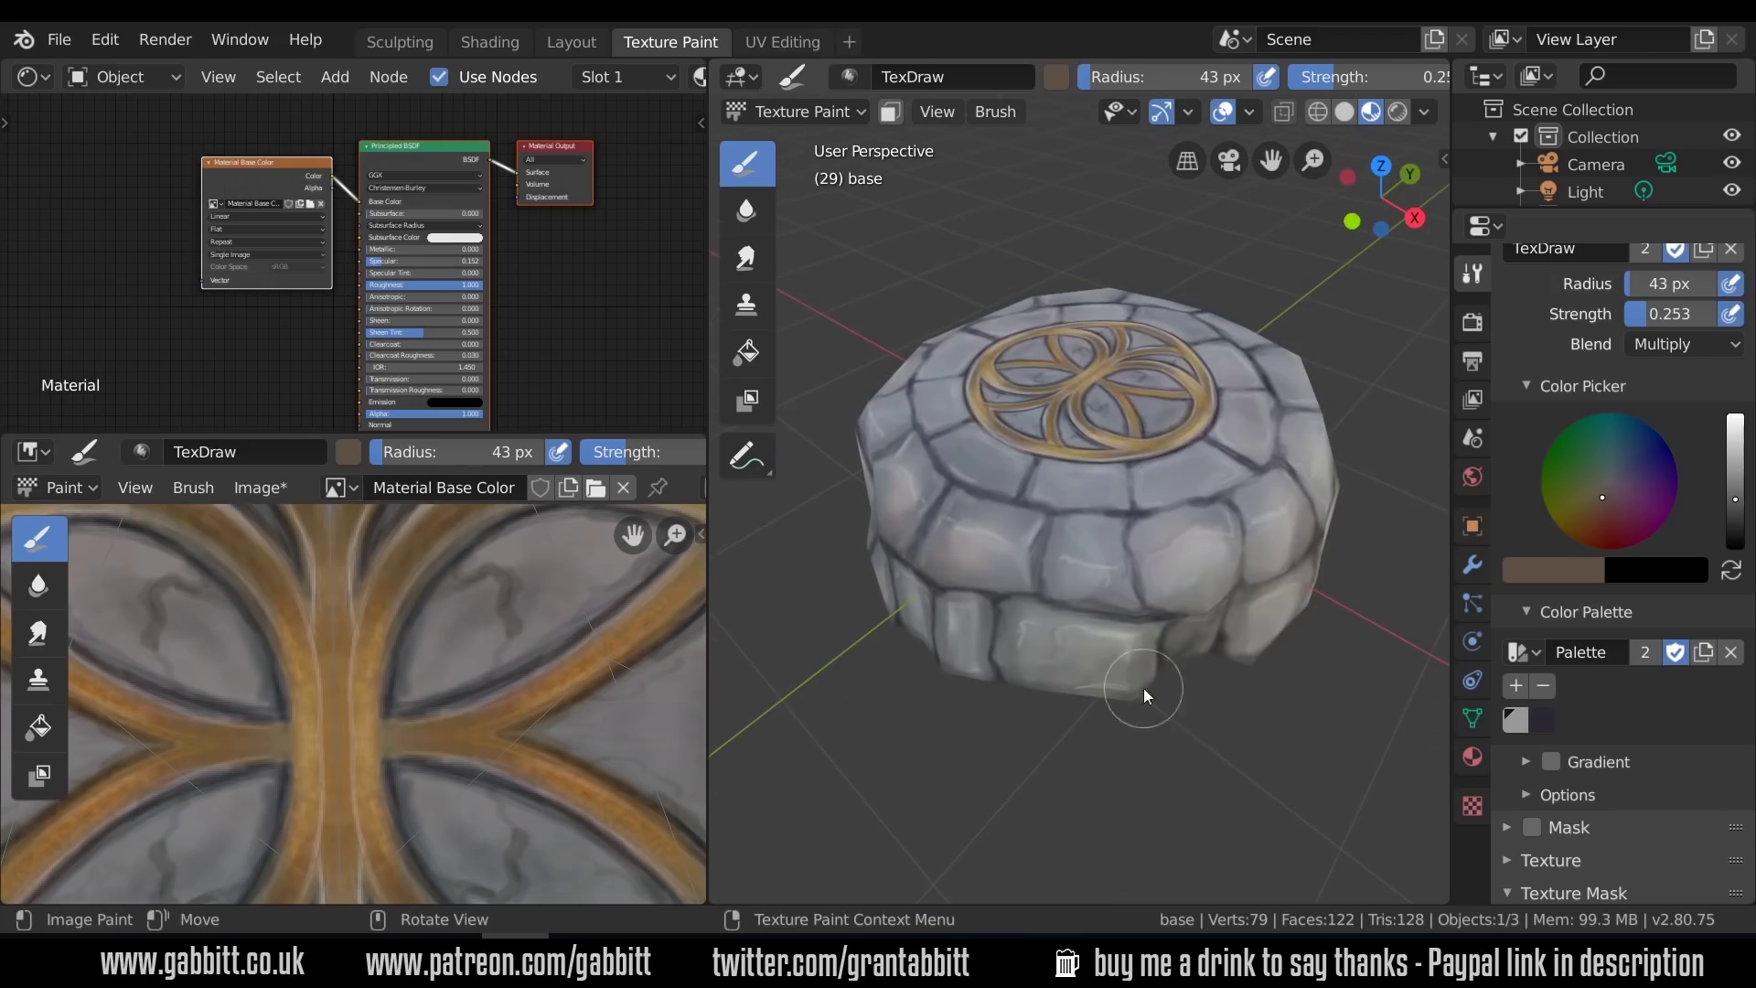
# Reduce the brush to 11 px, set its strength to 0.341, and shade the stone inside a motif loop with greyish brown
pyautogui.scroll(-15, 1687, 743)
pyautogui.press('f')
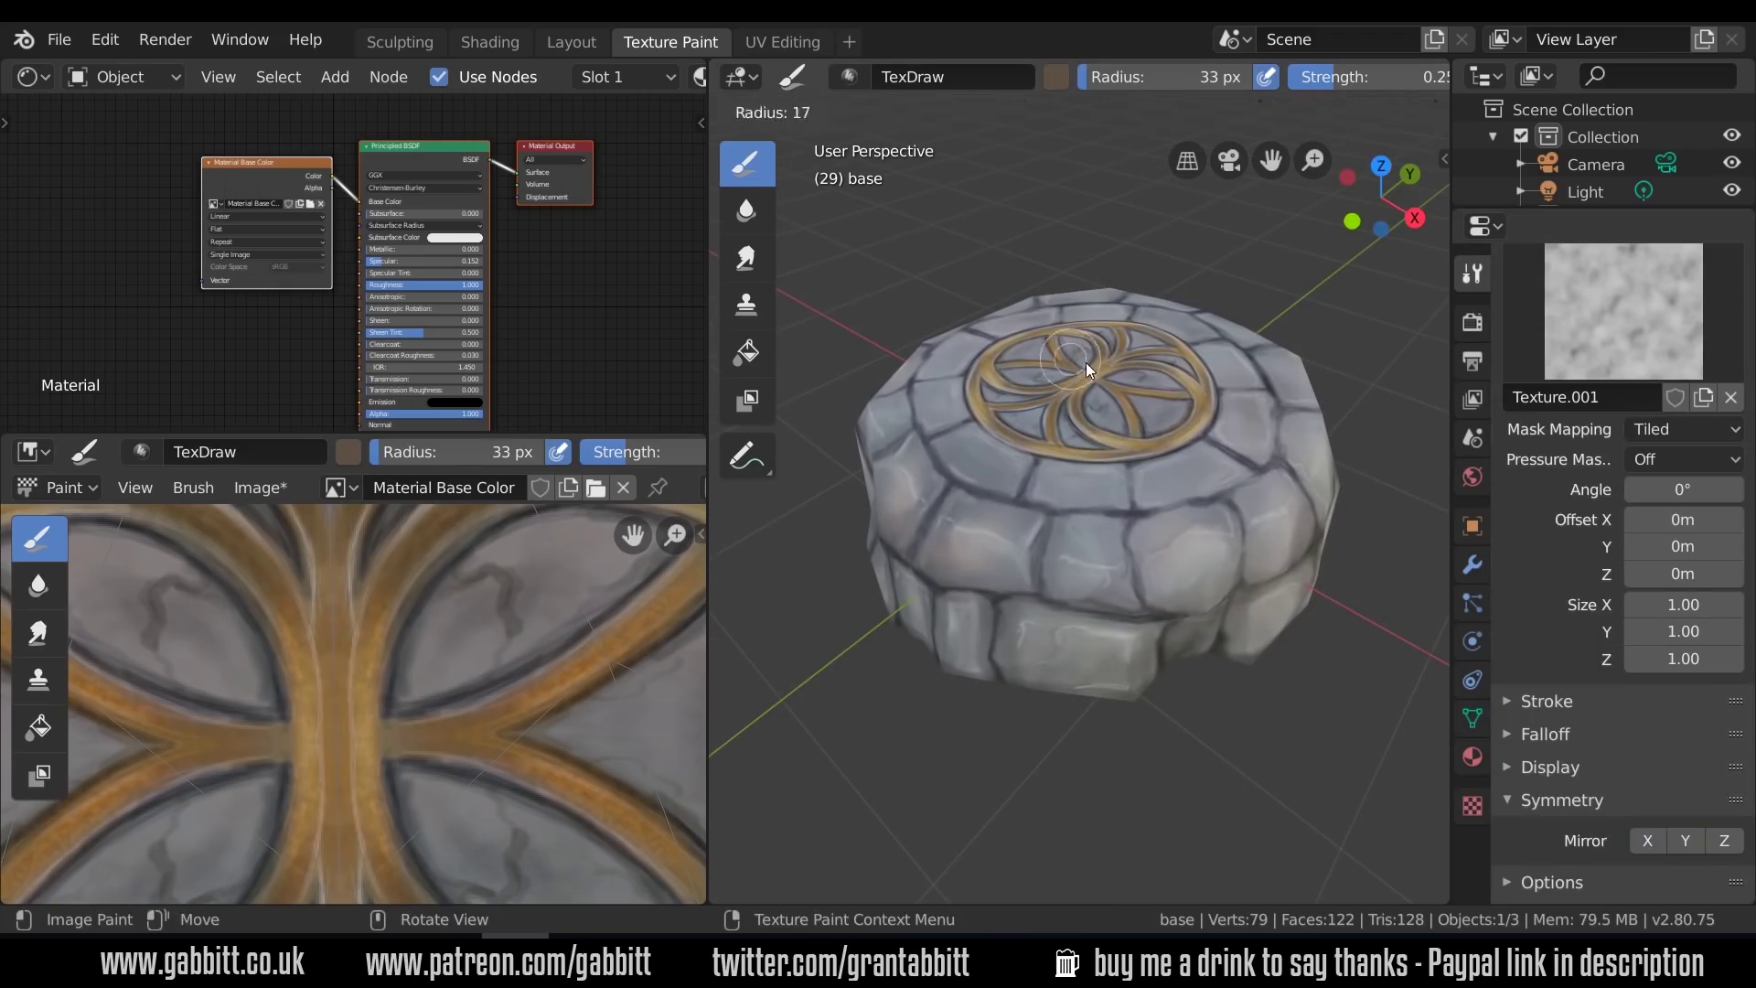
pyautogui.click(1080, 362)
pyautogui.scroll(5, 1094, 421)
pyautogui.moveTo(1089, 384)
pyautogui.mouseDown(button='middle')
pyautogui.moveTo(1094, 430)
pyautogui.moveTo(1059, 490)
pyautogui.mouseUp(button='middle')
pyautogui.scroll(3, 1692, 375)
pyautogui.click(1529, 366)
pyautogui.scroll(8, 1529, 548)
pyautogui.click(1527, 610)
pyautogui.scroll(3, 1059, 491)
pyautogui.scroll(6, 1658, 430)
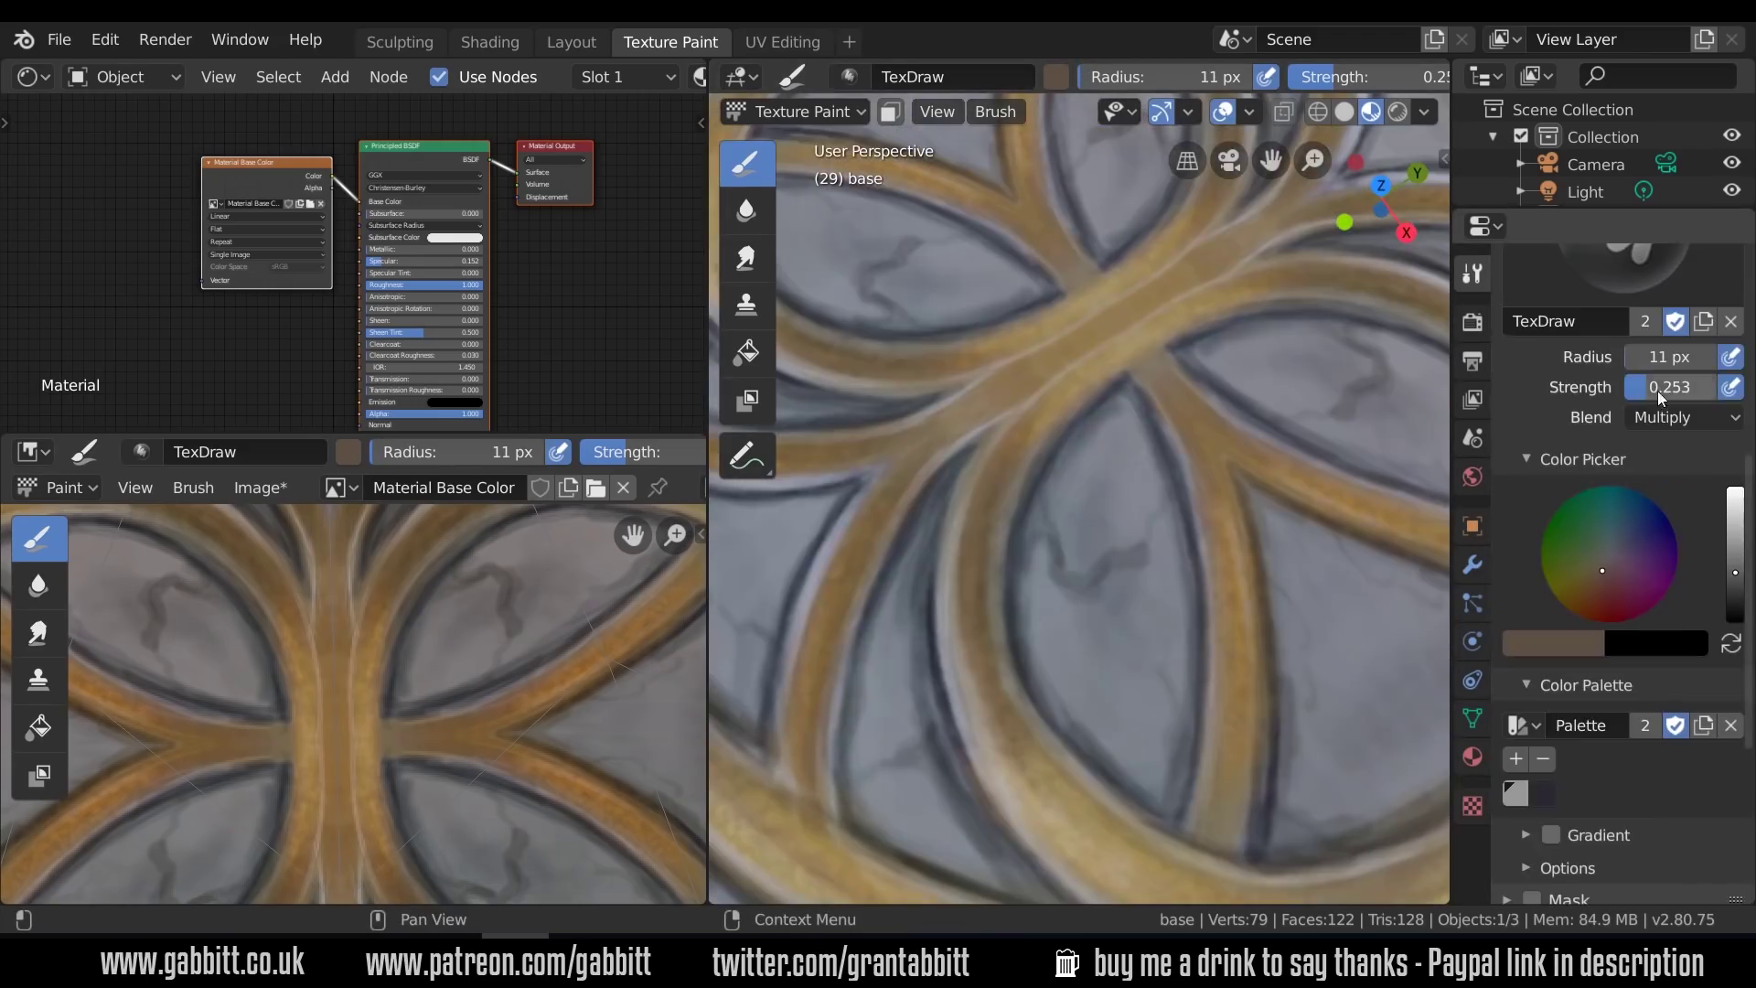
pyautogui.moveTo(1657, 390); pyautogui.dragTo(1667, 389)
pyautogui.moveTo(1129, 414)
pyautogui.mouseDown()
pyautogui.moveTo(1172, 497)
pyautogui.moveTo(1178, 706)
pyautogui.mouseUp()
# Enlarge the brush to 29 px and broaden the greyish brown shading on the stone between the bands
pyautogui.press('f')
pyautogui.click(1182, 494)
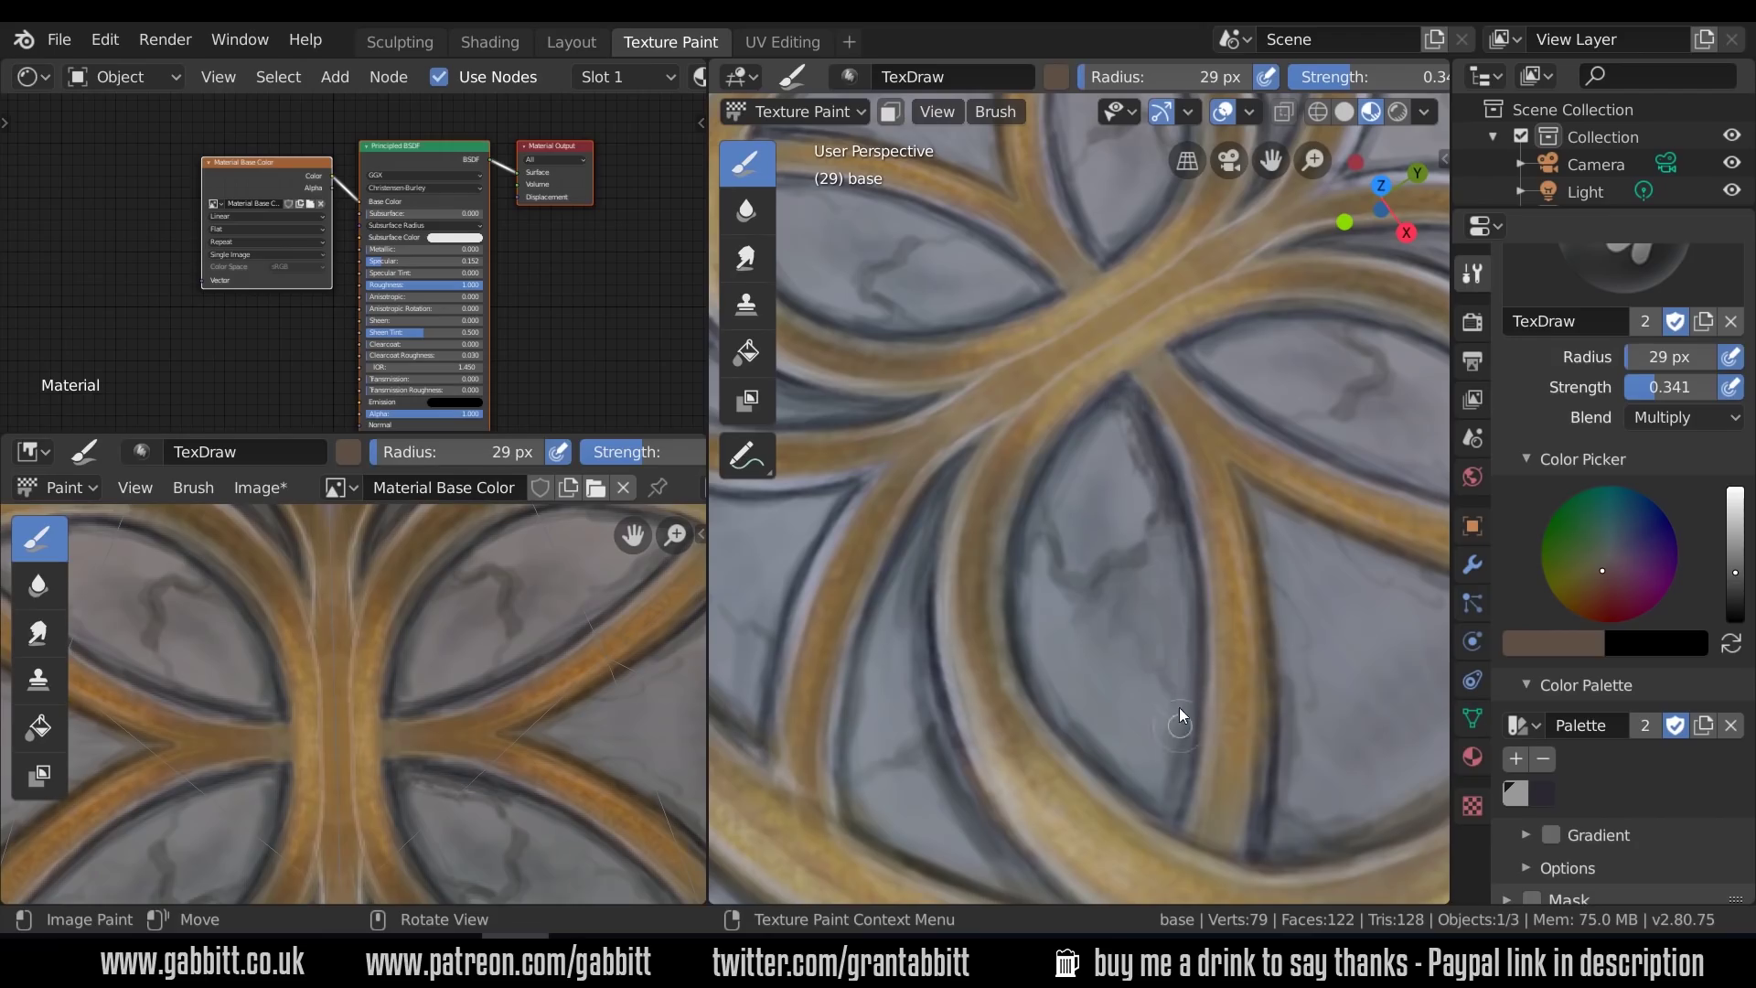
pyautogui.moveTo(1153, 531); pyautogui.dragTo(1178, 622)
pyautogui.moveTo(1226, 586); pyautogui.dragTo(1171, 594, button='middle')
pyautogui.moveTo(1171, 608); pyautogui.dragTo(1202, 666)
pyautogui.keyDown('shift'); pyautogui.moveTo(1202, 666); pyautogui.dragTo(1118, 513, button='middle'); pyautogui.keyUp('shift')
# Blend the fresh shading and cracks in the stone panels between the bands using the Smear brush
pyautogui.click(747, 258)
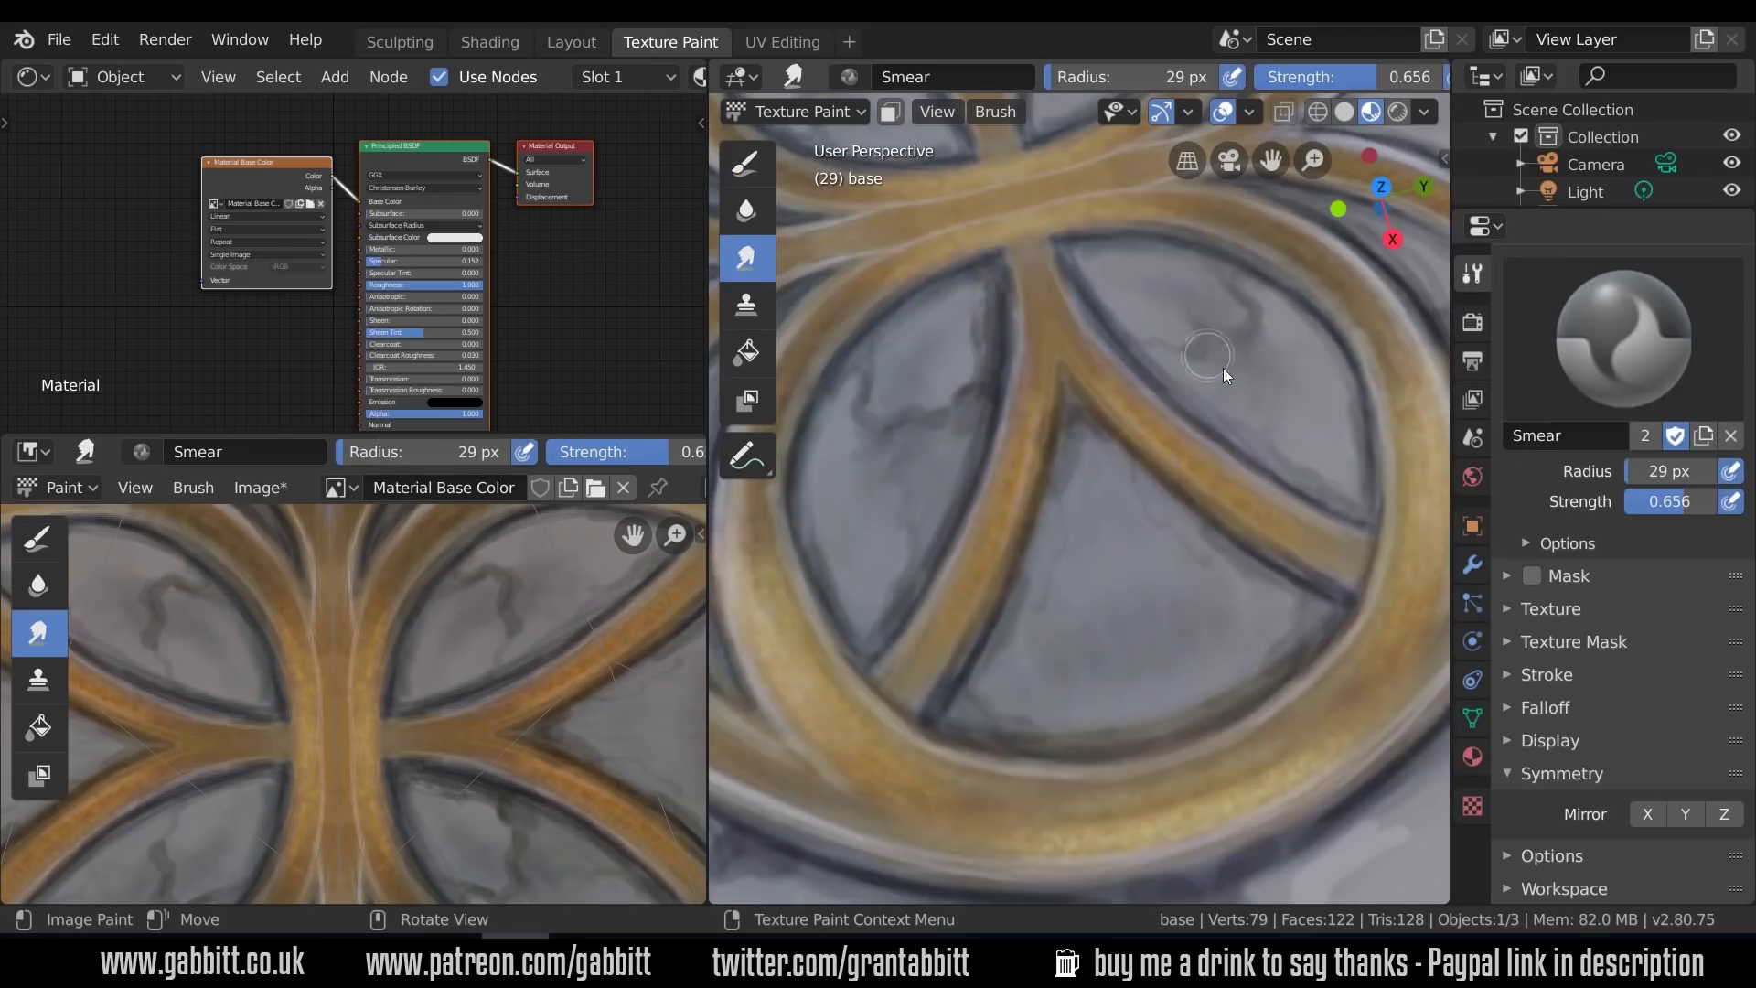
pyautogui.moveTo(1238, 335); pyautogui.dragTo(1083, 622)
pyautogui.keyDown('shift'); pyautogui.moveTo(1052, 183); pyautogui.dragTo(1156, 481, button='middle'); pyautogui.keyUp('shift')
pyautogui.keyDown('shift'); pyautogui.moveTo(860, 713); pyautogui.dragTo(926, 400, button='middle'); pyautogui.keyUp('shift')
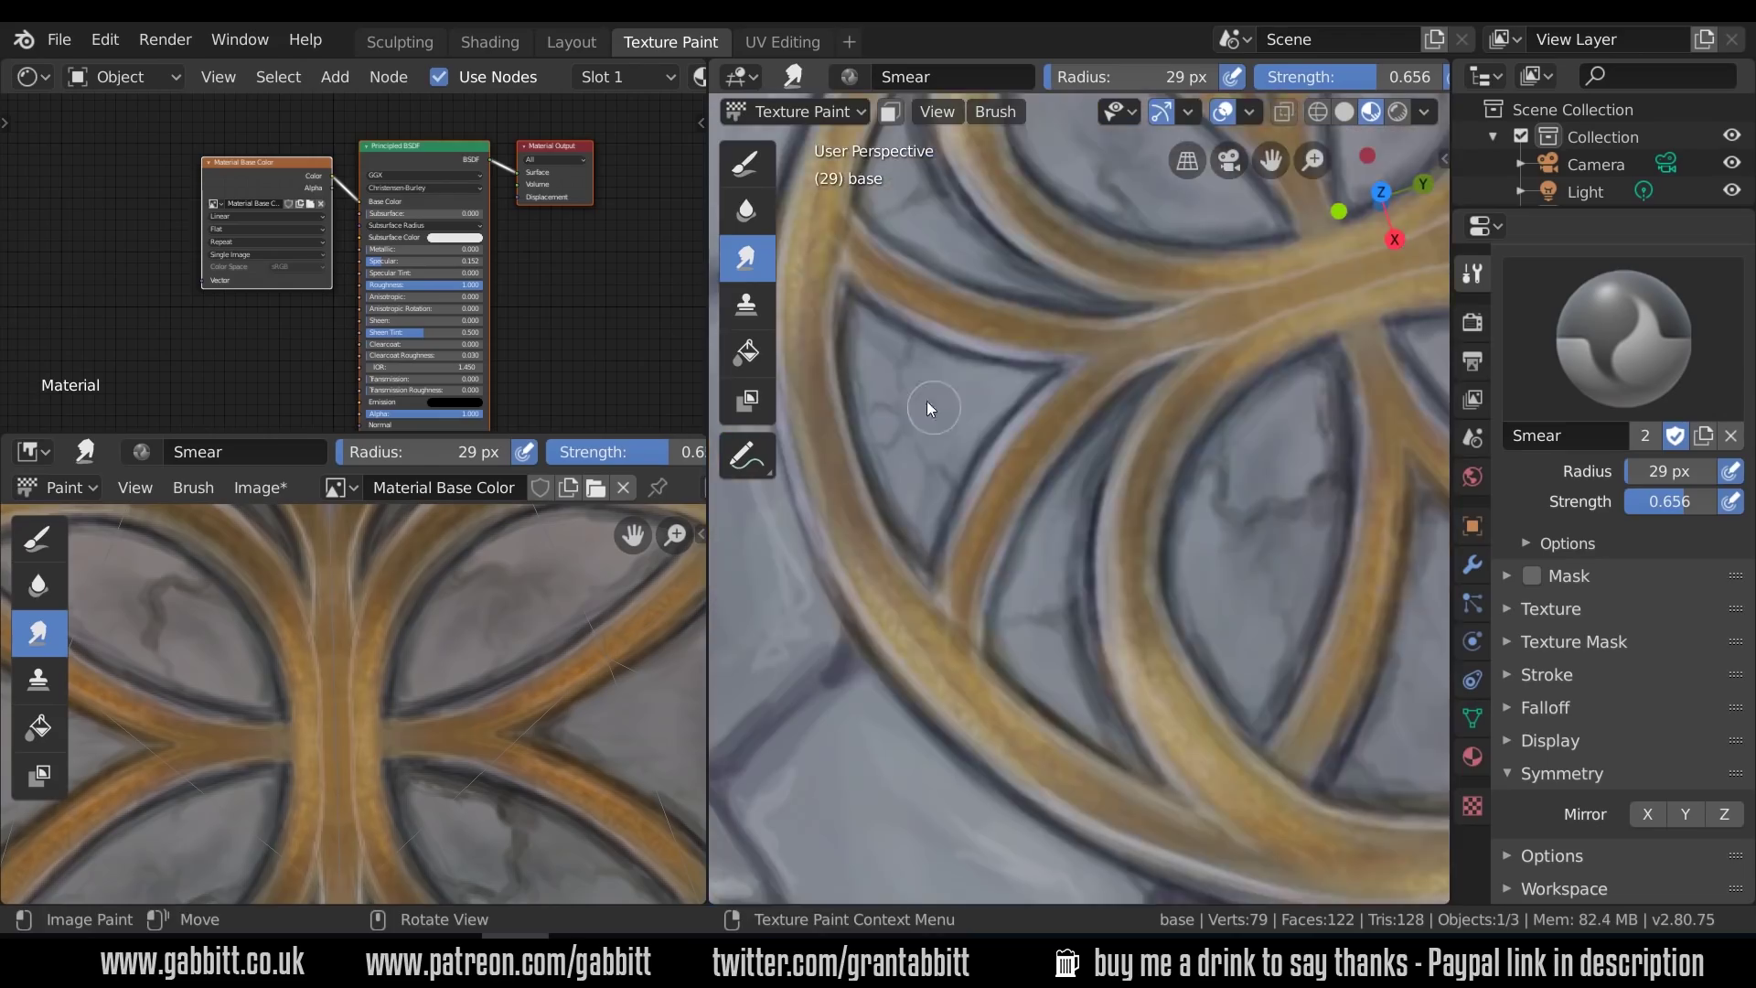
pyautogui.moveTo(1015, 650)
pyautogui.keyDown('shift'); pyautogui.mouseDown(button='middle')
pyautogui.moveTo(880, 595)
pyautogui.moveTo(1313, 350)
pyautogui.mouseUp(button='middle'); pyautogui.keyUp('shift')
pyautogui.keyDown('shift'); pyautogui.moveTo(1084, 613); pyautogui.dragTo(1237, 506, button='middle'); pyautogui.keyUp('shift')
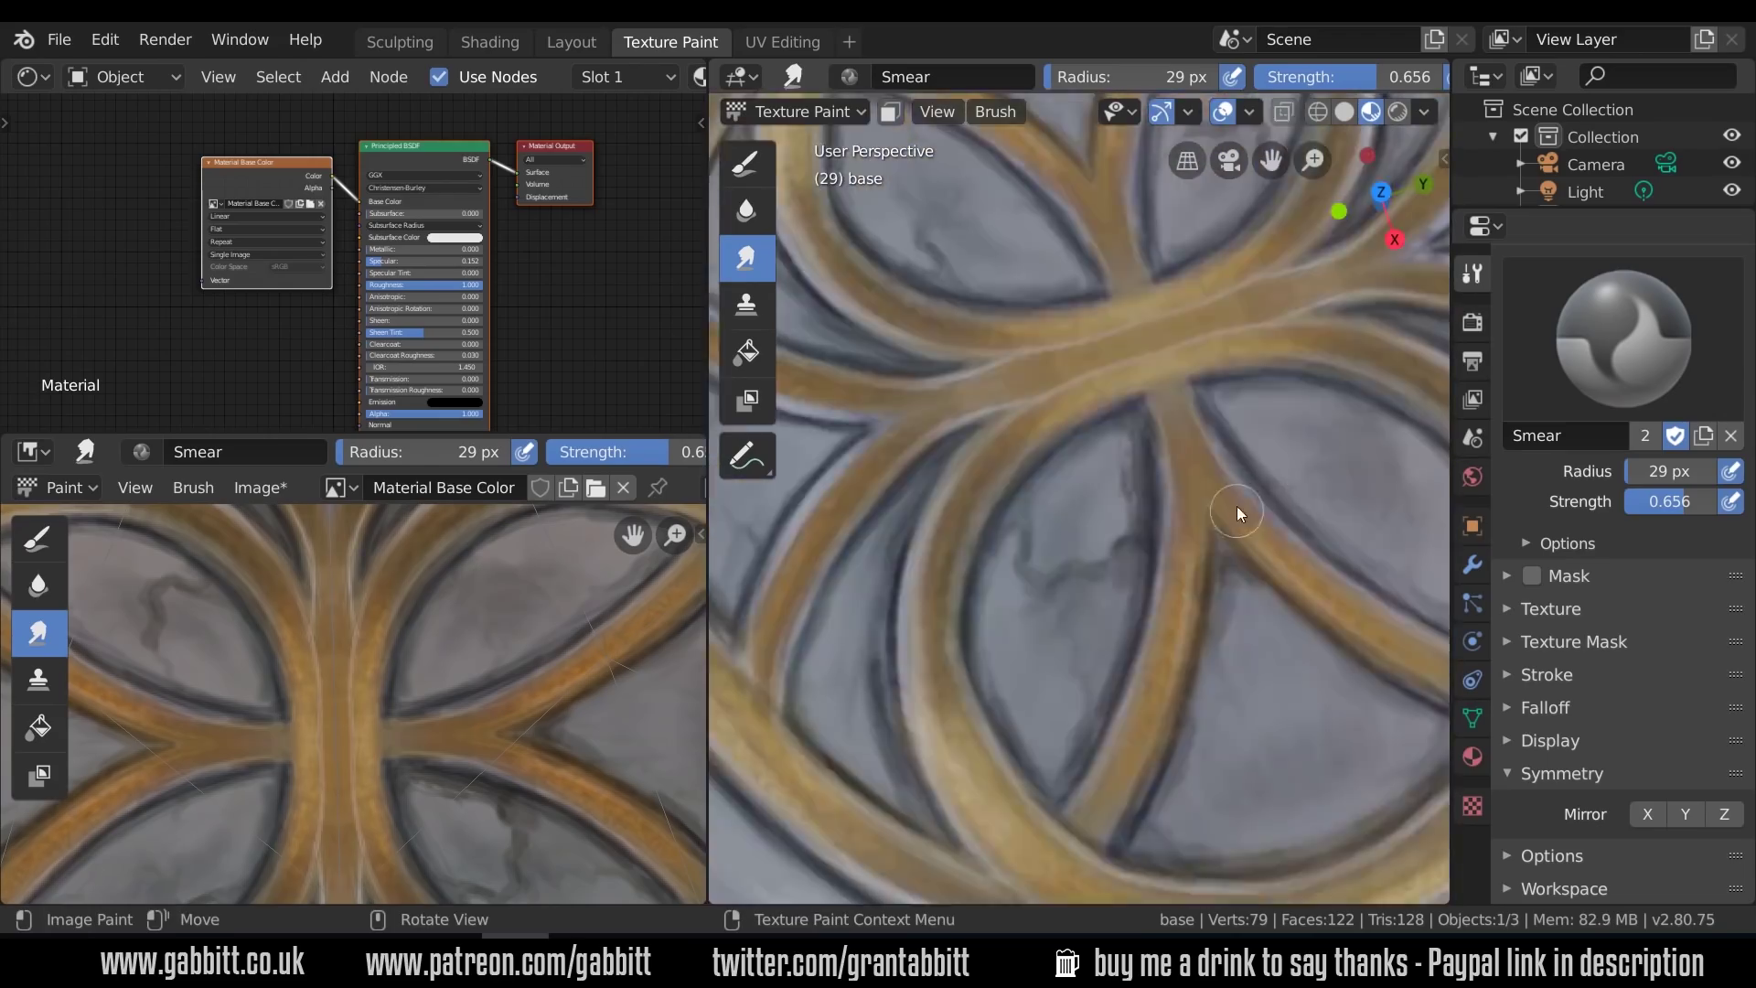
# Enlarge the Smear brush to 44 px and up to 130 px, working over the stones around the motif and down the side
pyautogui.scroll(-5, 1206, 375)
pyautogui.keyDown('shift'); pyautogui.moveTo(1206, 375); pyautogui.dragTo(1120, 407, button='middle'); pyautogui.keyUp('shift')
pyautogui.press('f')
pyautogui.click(1121, 719)
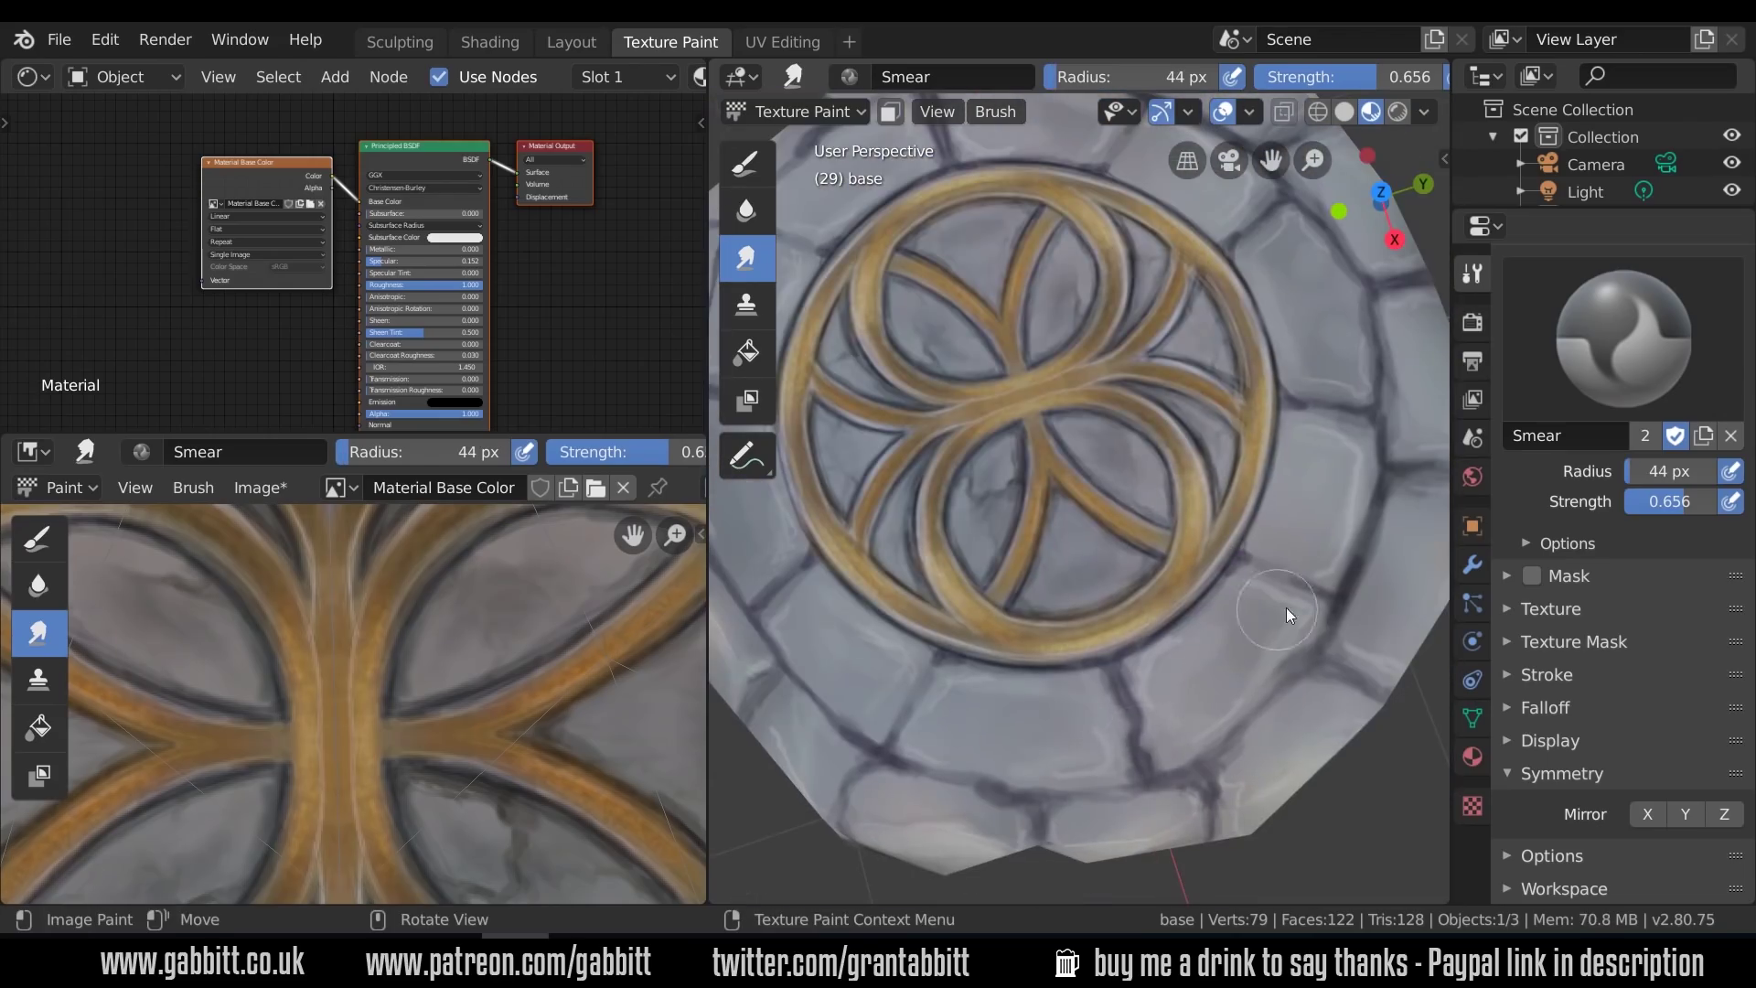
pyautogui.moveTo(1286, 607)
pyautogui.mouseDown(button='middle')
pyautogui.moveTo(1206, 511)
pyautogui.moveTo(1151, 562)
pyautogui.moveTo(1208, 461)
pyautogui.moveTo(1265, 583)
pyautogui.moveTo(1301, 551)
pyautogui.moveTo(1241, 552)
pyautogui.moveTo(1279, 577)
pyautogui.mouseUp(button='middle')
pyautogui.press('f')
pyautogui.click(1163, 415)
pyautogui.press('f')
pyautogui.click(1321, 514)
pyautogui.scroll(-3, 1241, 552)
pyautogui.press('f')
pyautogui.click(1229, 514)
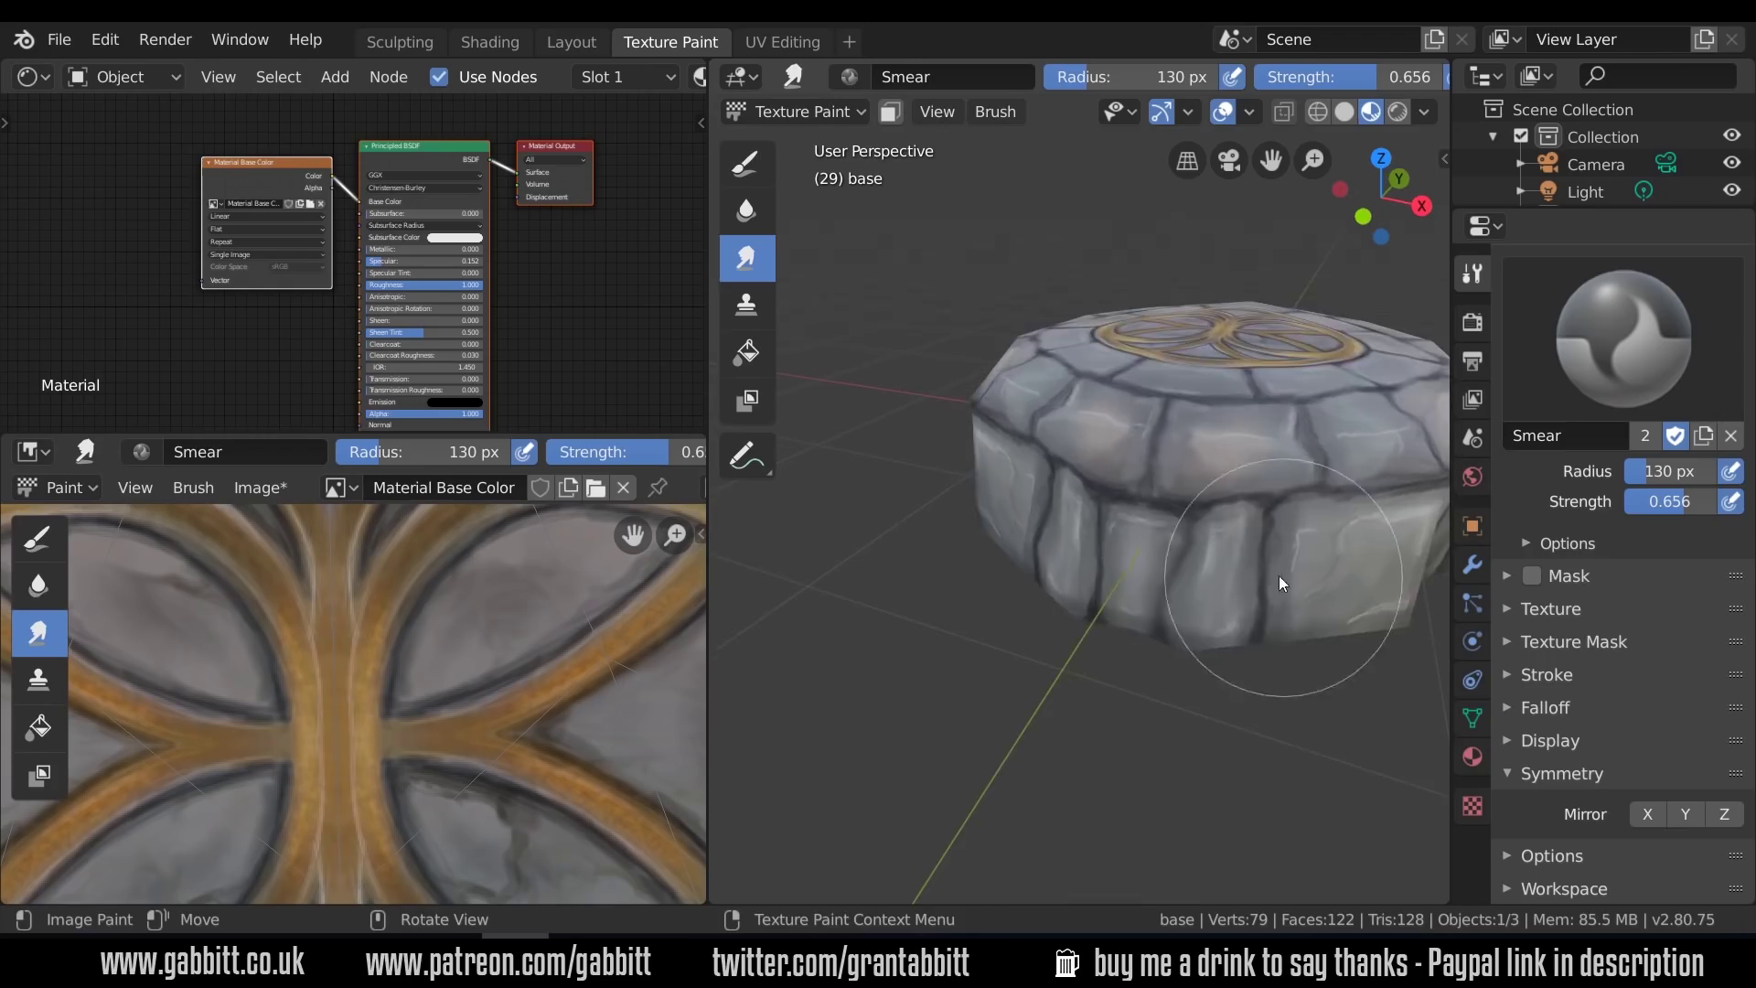
# Return to the TexDraw brush at 21 px, choose a dark muted blue, and shade the stone panels beside the bands
pyautogui.moveTo(1265, 500)
pyautogui.mouseDown(button='middle')
pyautogui.moveTo(1217, 523)
pyautogui.moveTo(1097, 478)
pyautogui.moveTo(1270, 508)
pyautogui.mouseUp(button='middle')
pyautogui.scroll(3, 1088, 475)
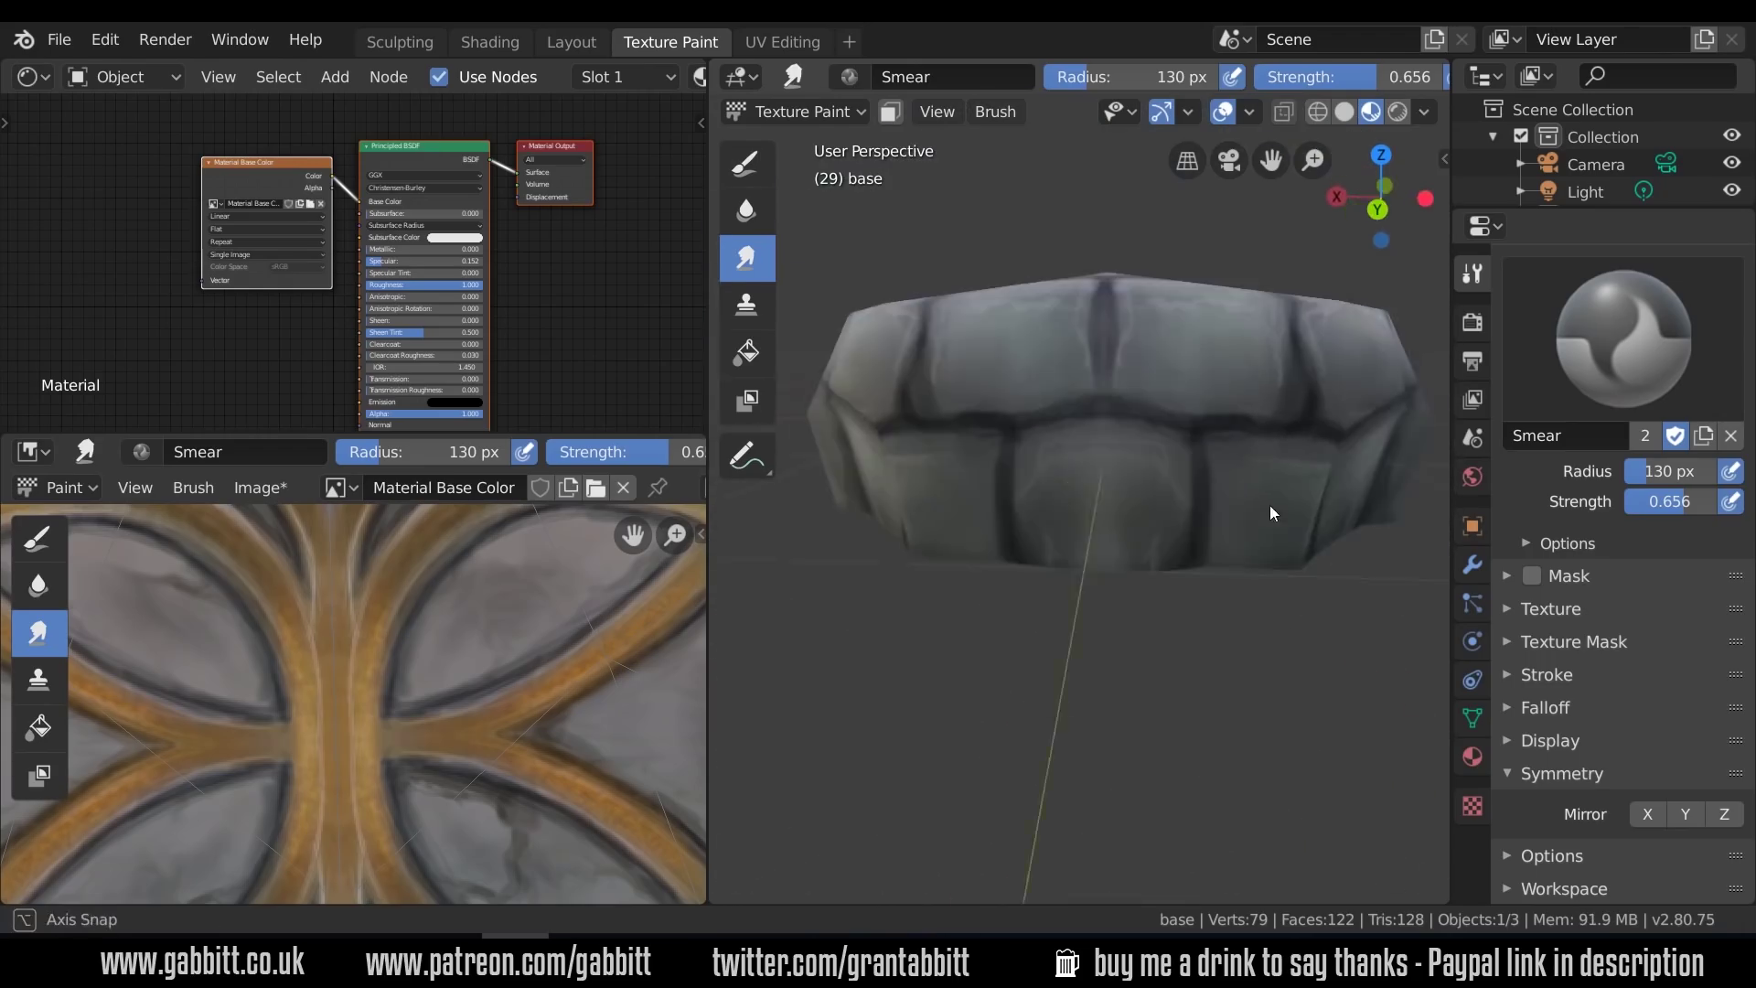
pyautogui.press('f')
pyautogui.click(1155, 412)
pyautogui.moveTo(1155, 412)
pyautogui.mouseDown(button='middle')
pyautogui.moveTo(1159, 669)
pyautogui.moveTo(1287, 511)
pyautogui.mouseUp(button='middle')
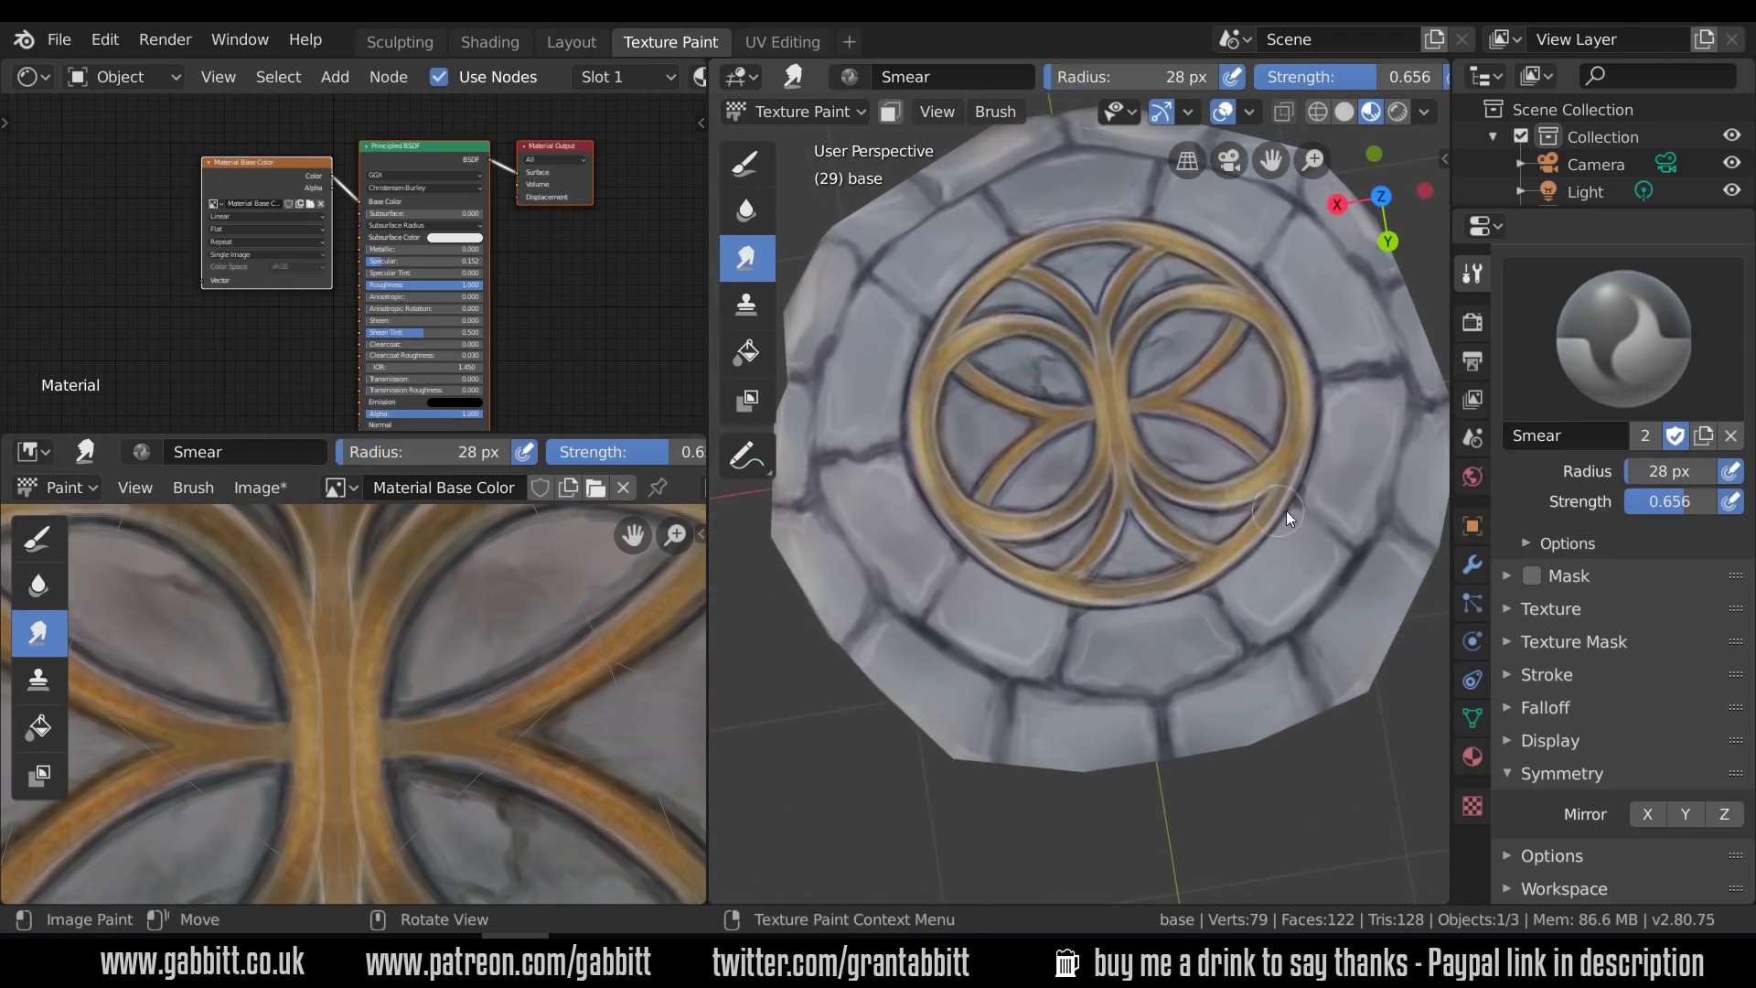
pyautogui.press('1')
pyautogui.scroll(4, 1268, 497)
pyautogui.press('f')
pyautogui.click(1200, 272)
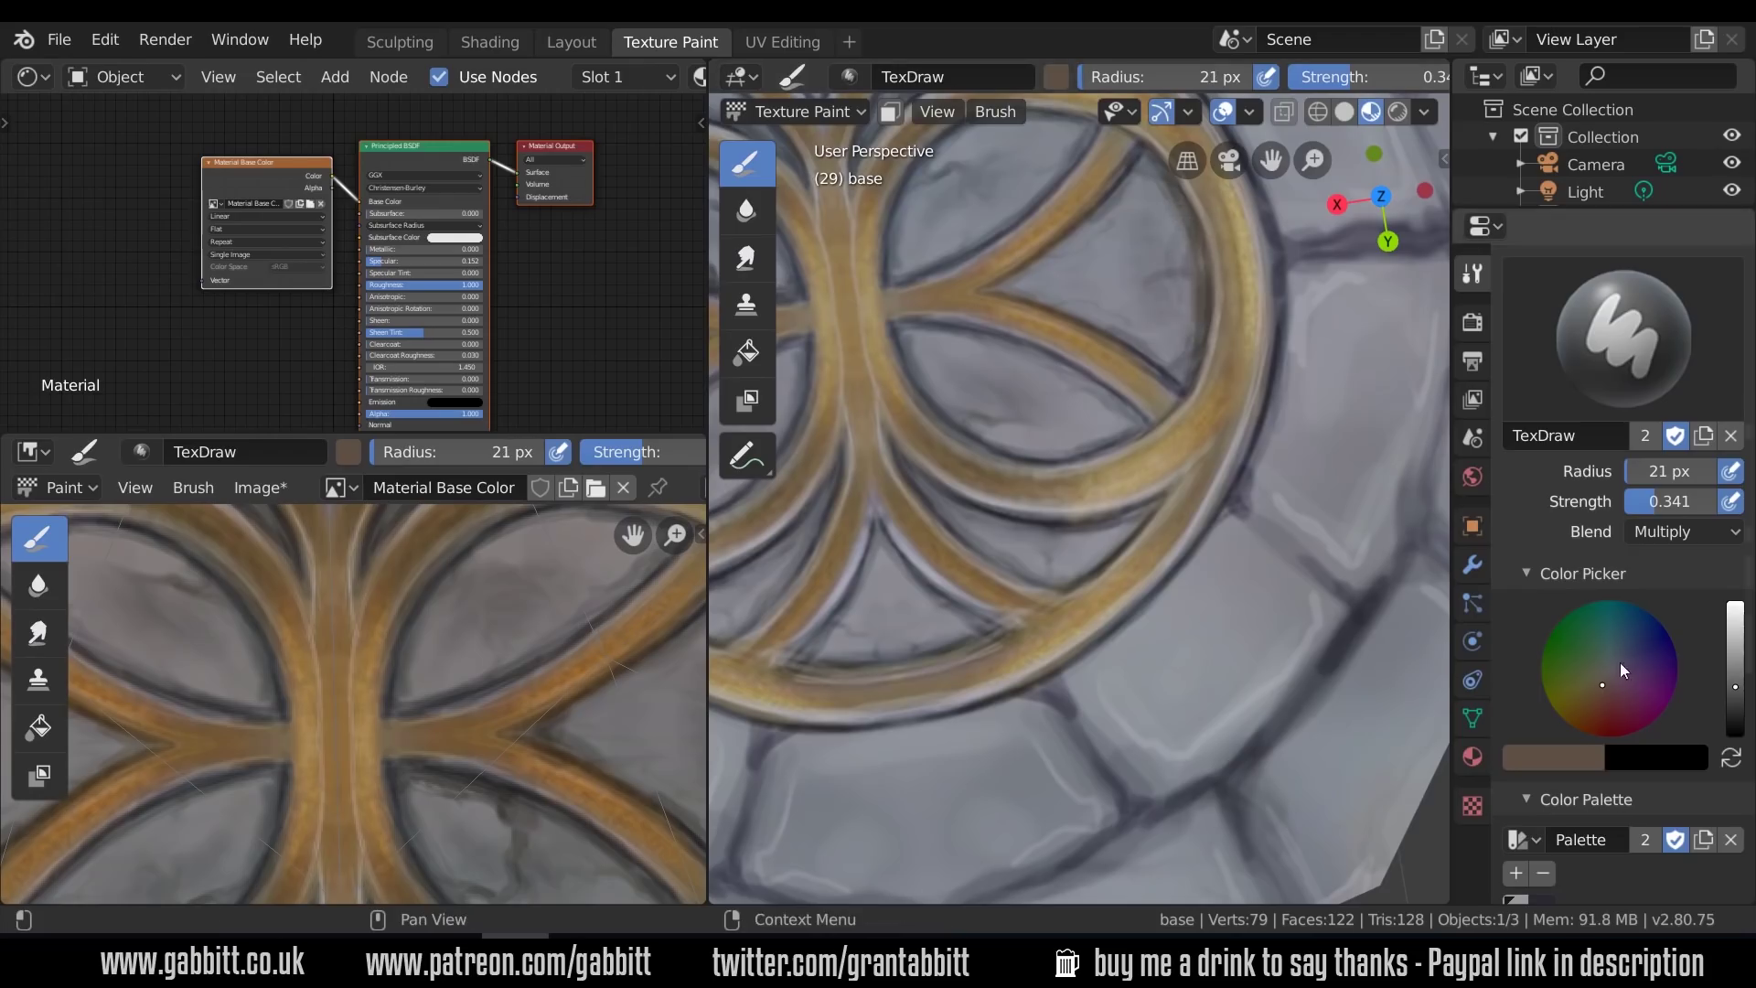
pyautogui.click(1621, 662)
pyautogui.moveTo(1193, 250)
pyautogui.mouseDown()
pyautogui.moveTo(1010, 286)
pyautogui.moveTo(1151, 255)
pyautogui.mouseUp()
pyautogui.moveTo(1177, 415); pyautogui.dragTo(1253, 474, button='middle')
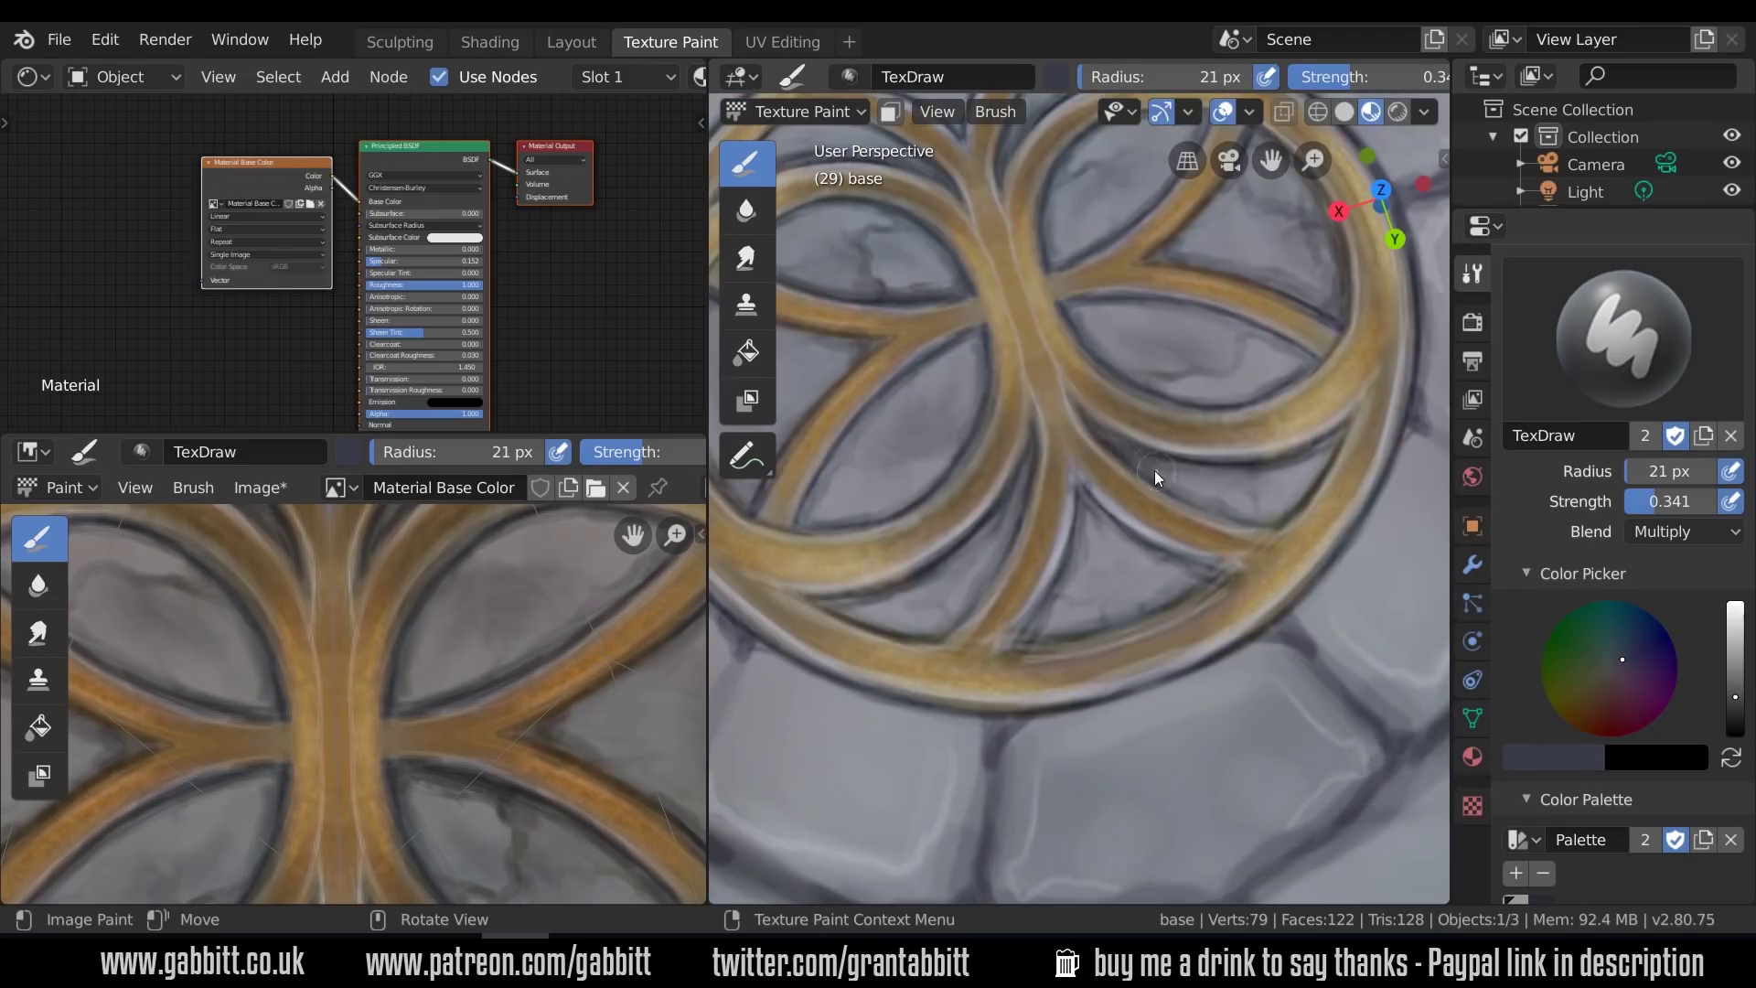
# Continue the dark muted blue Multiply shading in the stone panels of the motif's remaining loops
pyautogui.moveTo(874, 605); pyautogui.dragTo(1084, 426, button='middle')
pyautogui.scroll(-4, 1084, 427)
pyautogui.moveTo(1155, 661); pyautogui.dragTo(1154, 607, button='middle')
pyautogui.scroll(4, 1080, 572)
pyautogui.moveTo(1051, 601); pyautogui.dragTo(1012, 679)
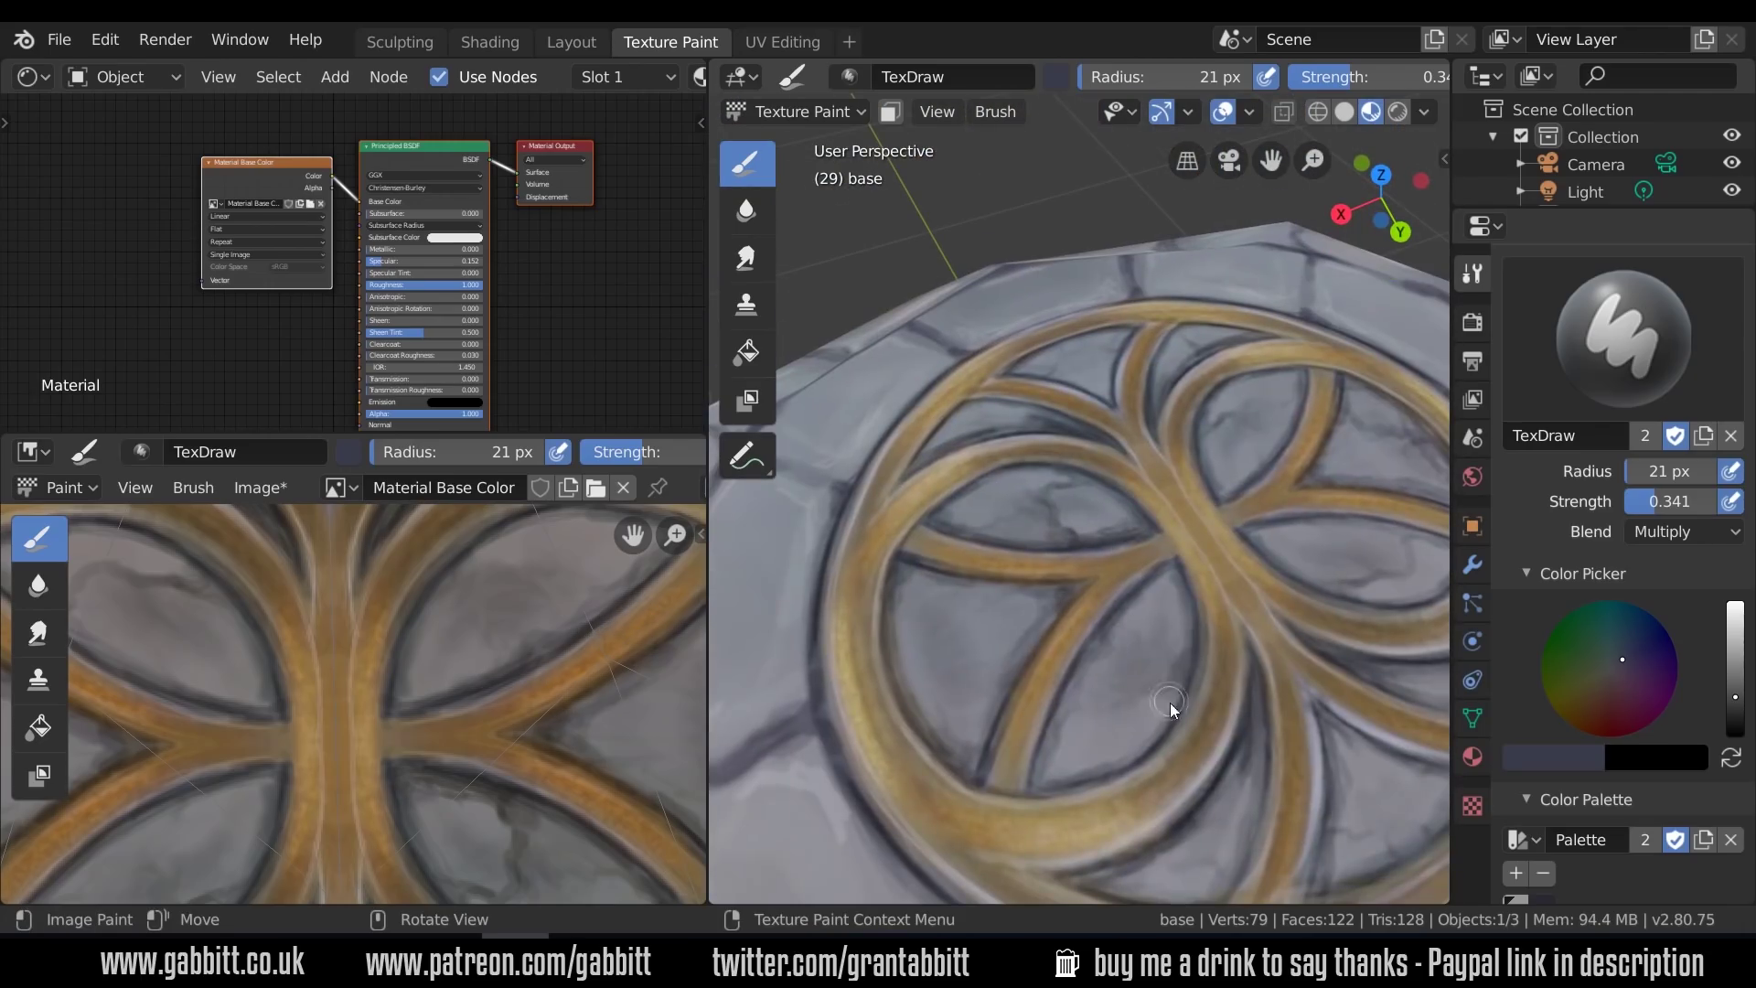
pyautogui.moveTo(1171, 705); pyautogui.dragTo(1187, 578, button='middle')
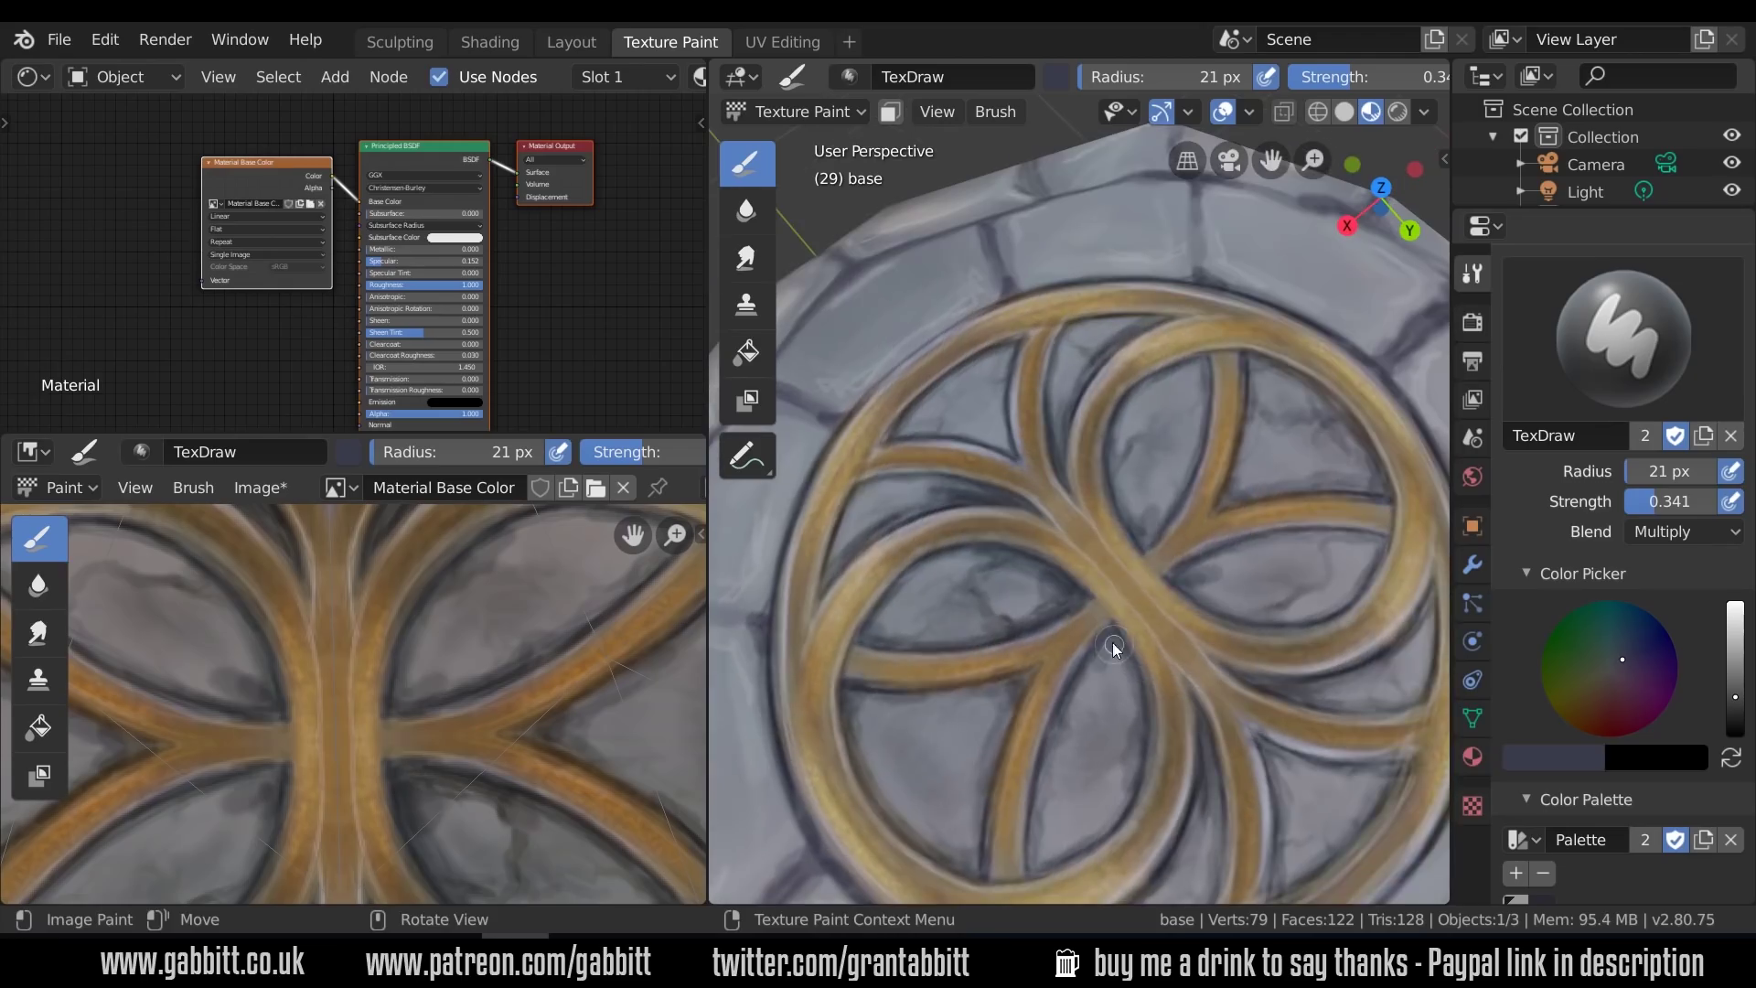
pyautogui.scroll(-5, 1239, 470)
pyautogui.moveTo(1239, 470); pyautogui.dragTo(1369, 565, button='middle')
pyautogui.scroll(4, 1255, 579)
pyautogui.moveTo(1088, 505); pyautogui.dragTo(1085, 549, button='middle')
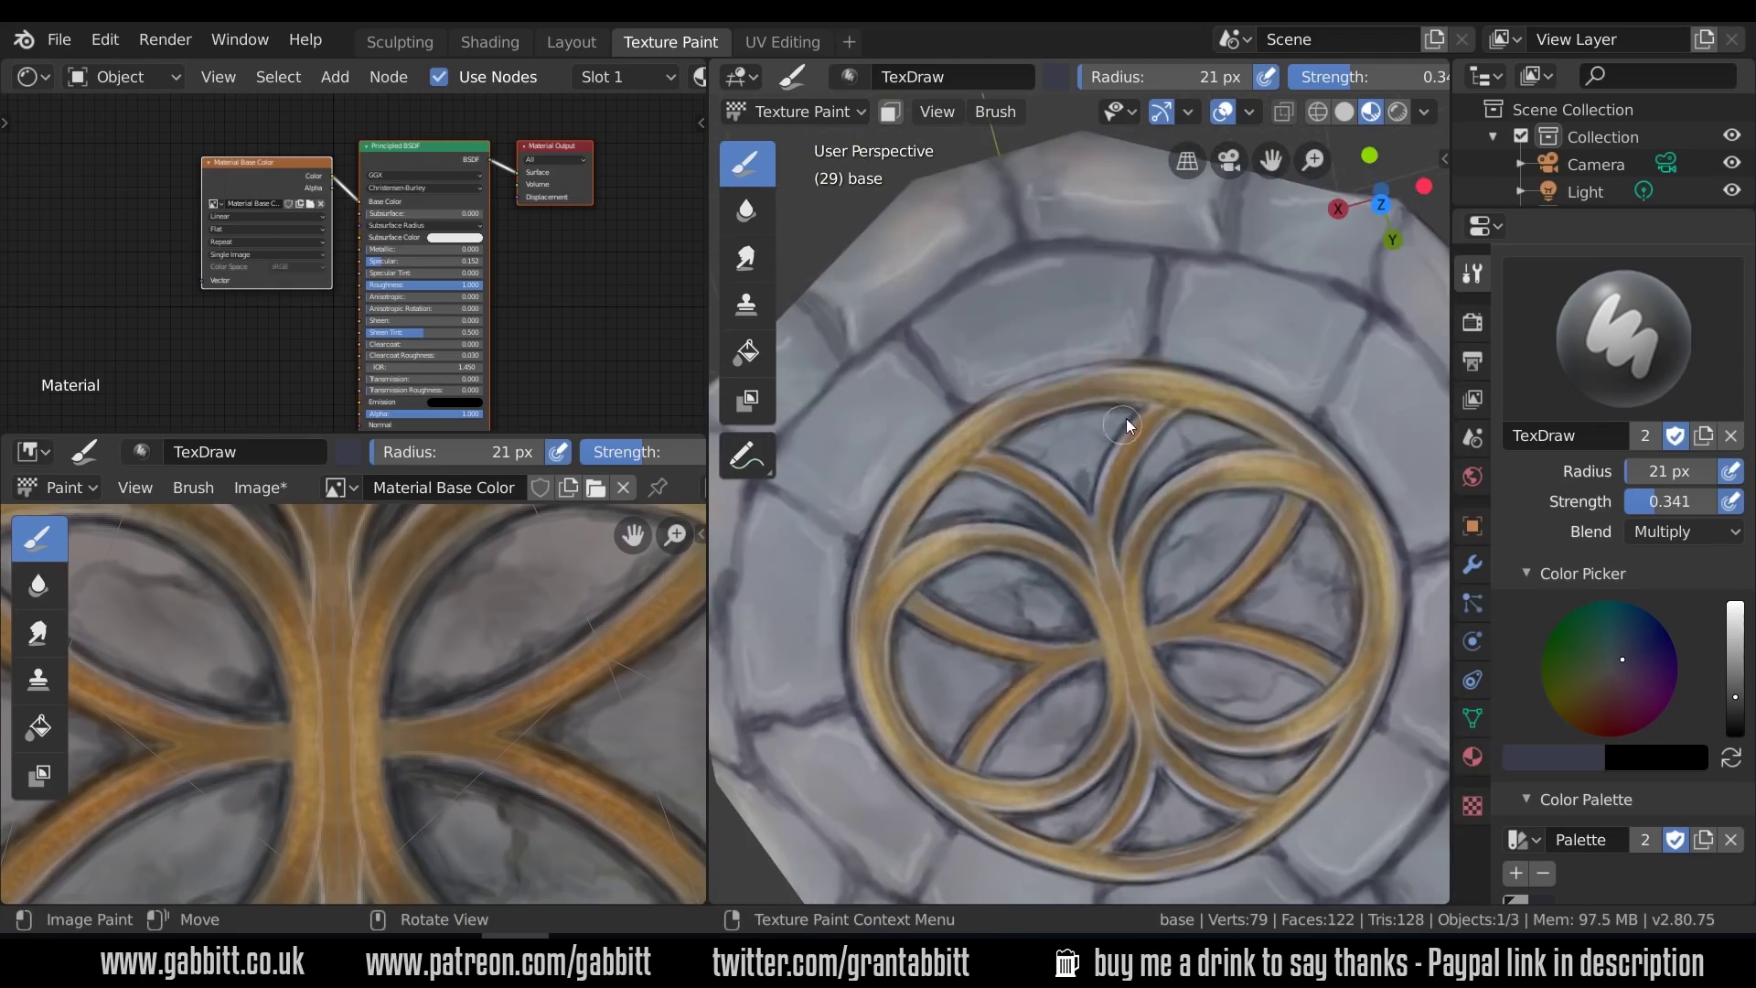
# Reduce the brush to 17 px, then to 6 px, and paint a thin dark shadow along the outer ring's outside edge
pyautogui.moveTo(913, 585); pyautogui.dragTo(1006, 402, button='middle')
pyautogui.press('f')
pyautogui.click(1003, 400)
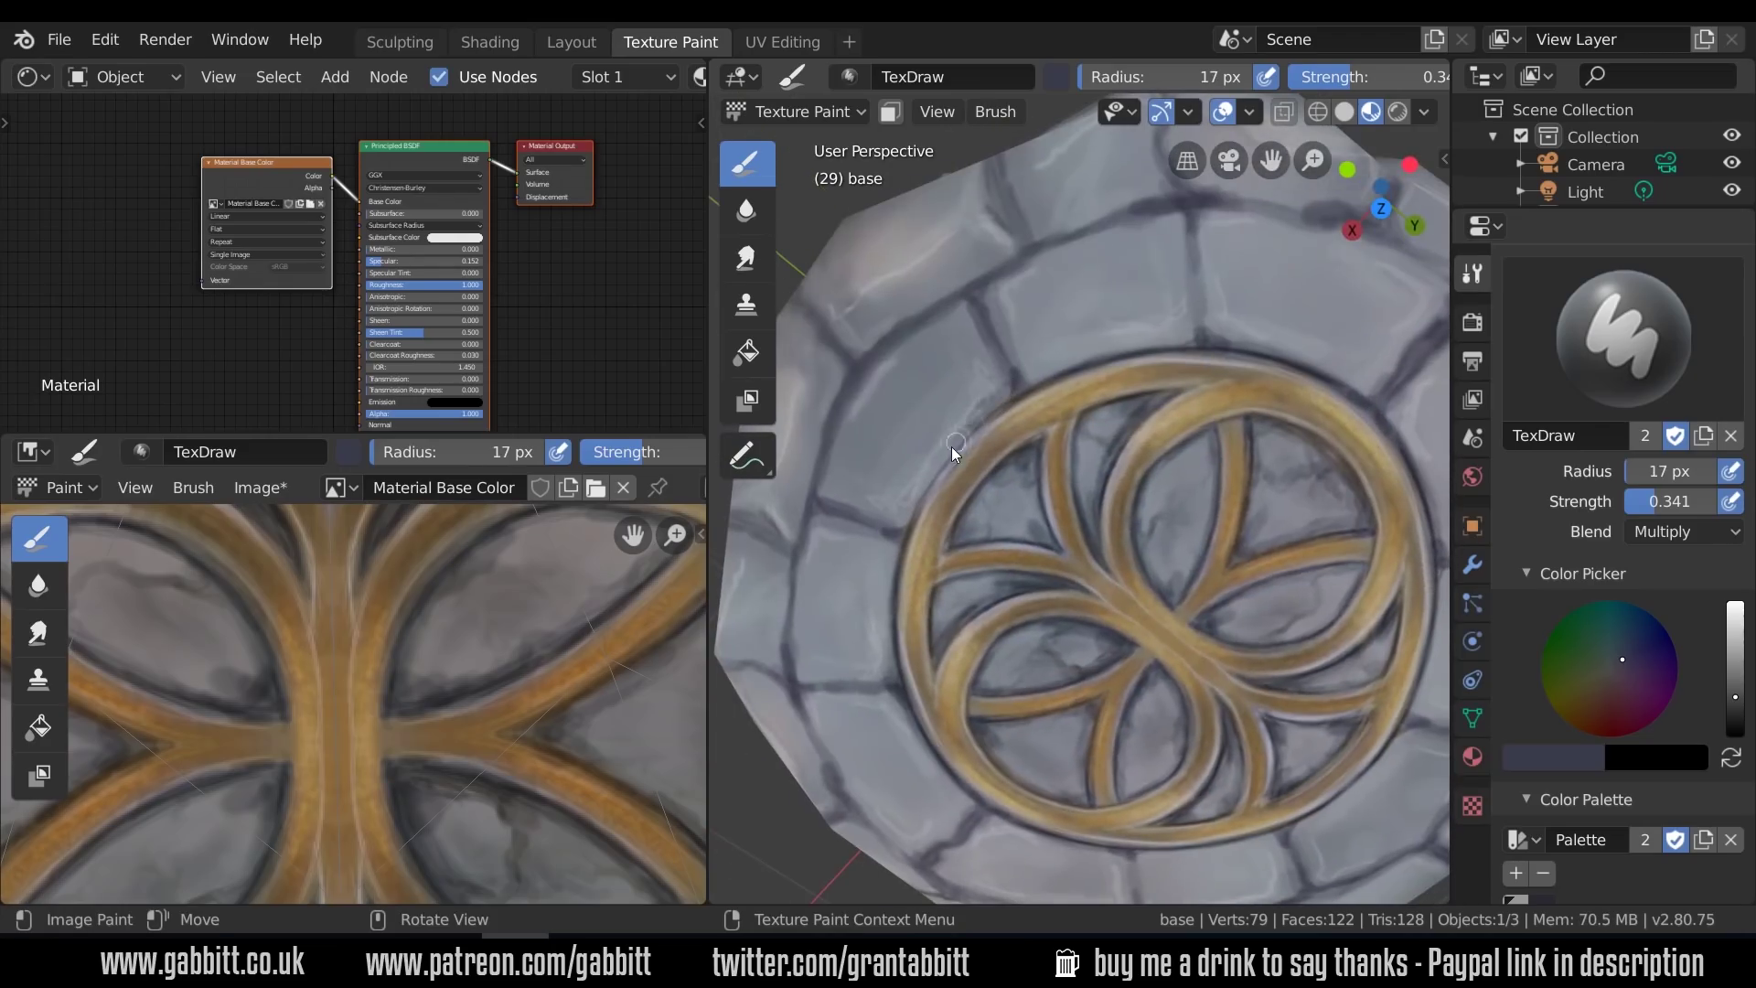
pyautogui.press('f')
pyautogui.click(942, 450)
pyautogui.moveTo(924, 486); pyautogui.dragTo(1017, 393)
pyautogui.moveTo(1139, 529); pyautogui.dragTo(1156, 562, button='middle')
pyautogui.moveTo(1010, 353); pyautogui.dragTo(1080, 256, button='middle')
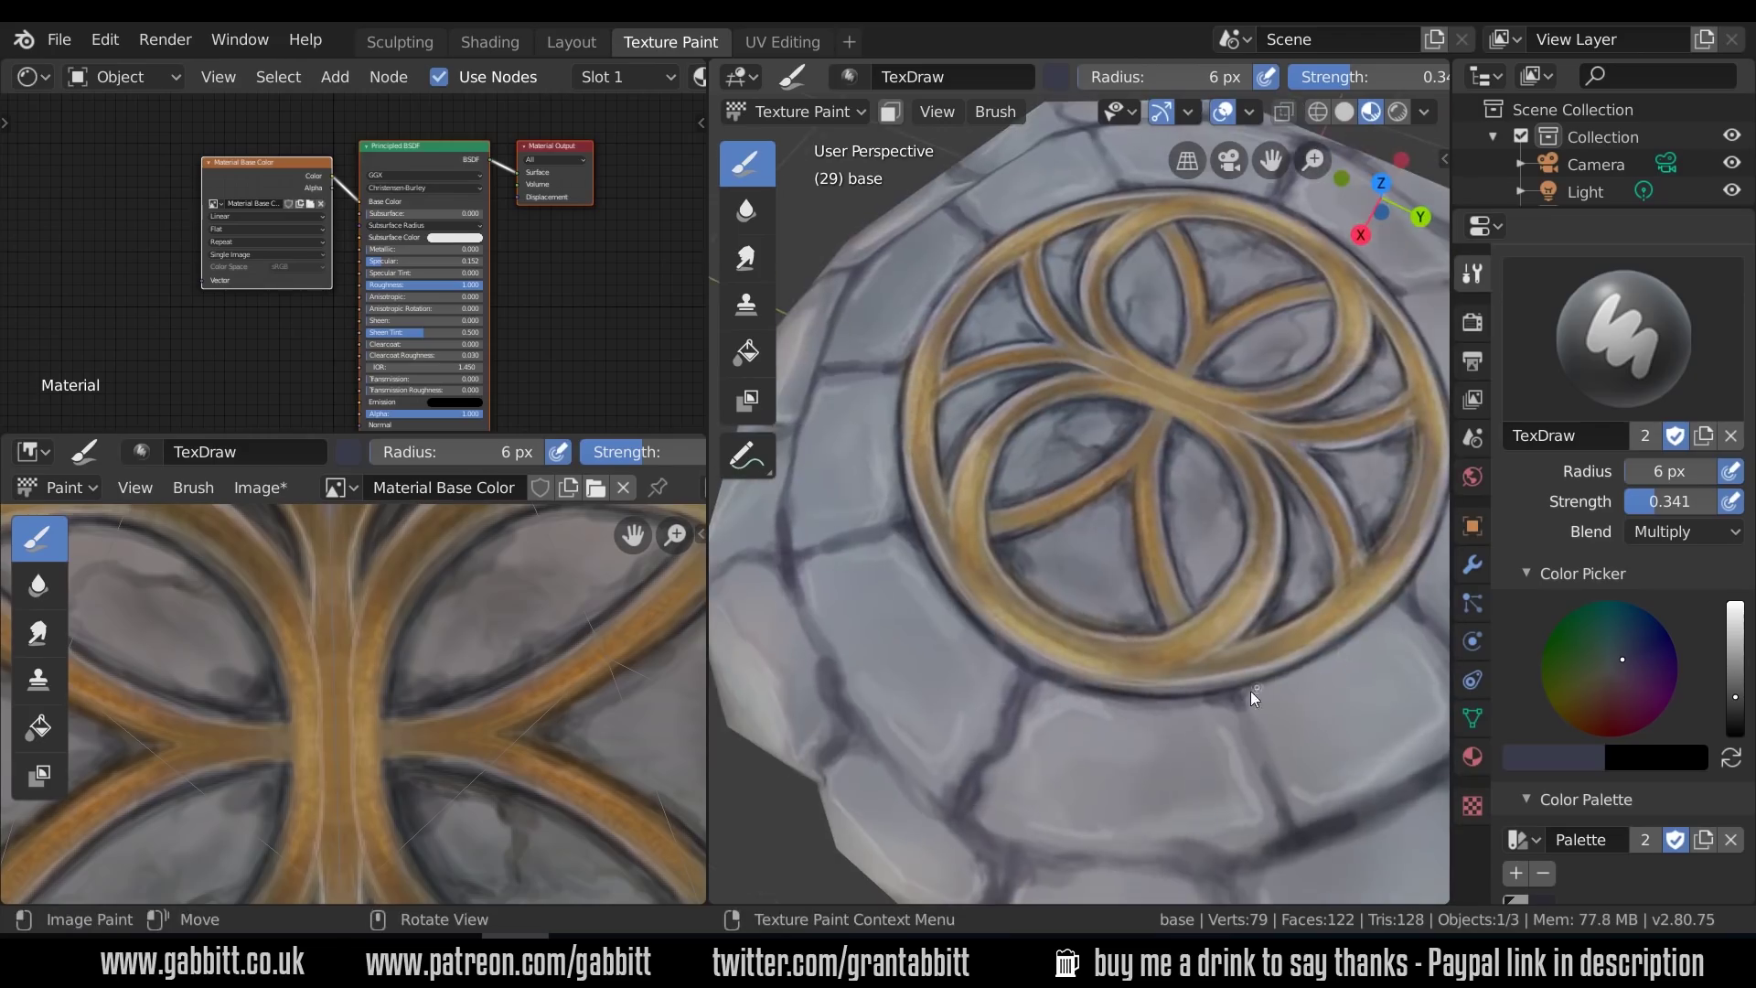
# Set the brush radius to 11 px and darken the stone joint running outward from the golden ring
pyautogui.press('f')
pyautogui.click(1261, 682)
pyautogui.moveTo(1261, 687); pyautogui.dragTo(1256, 770)
pyautogui.moveTo(1255, 767)
pyautogui.mouseDown(button='middle')
pyautogui.moveTo(1028, 783)
pyautogui.moveTo(1150, 395)
pyautogui.moveTo(1200, 435)
pyautogui.mouseUp(button='middle')
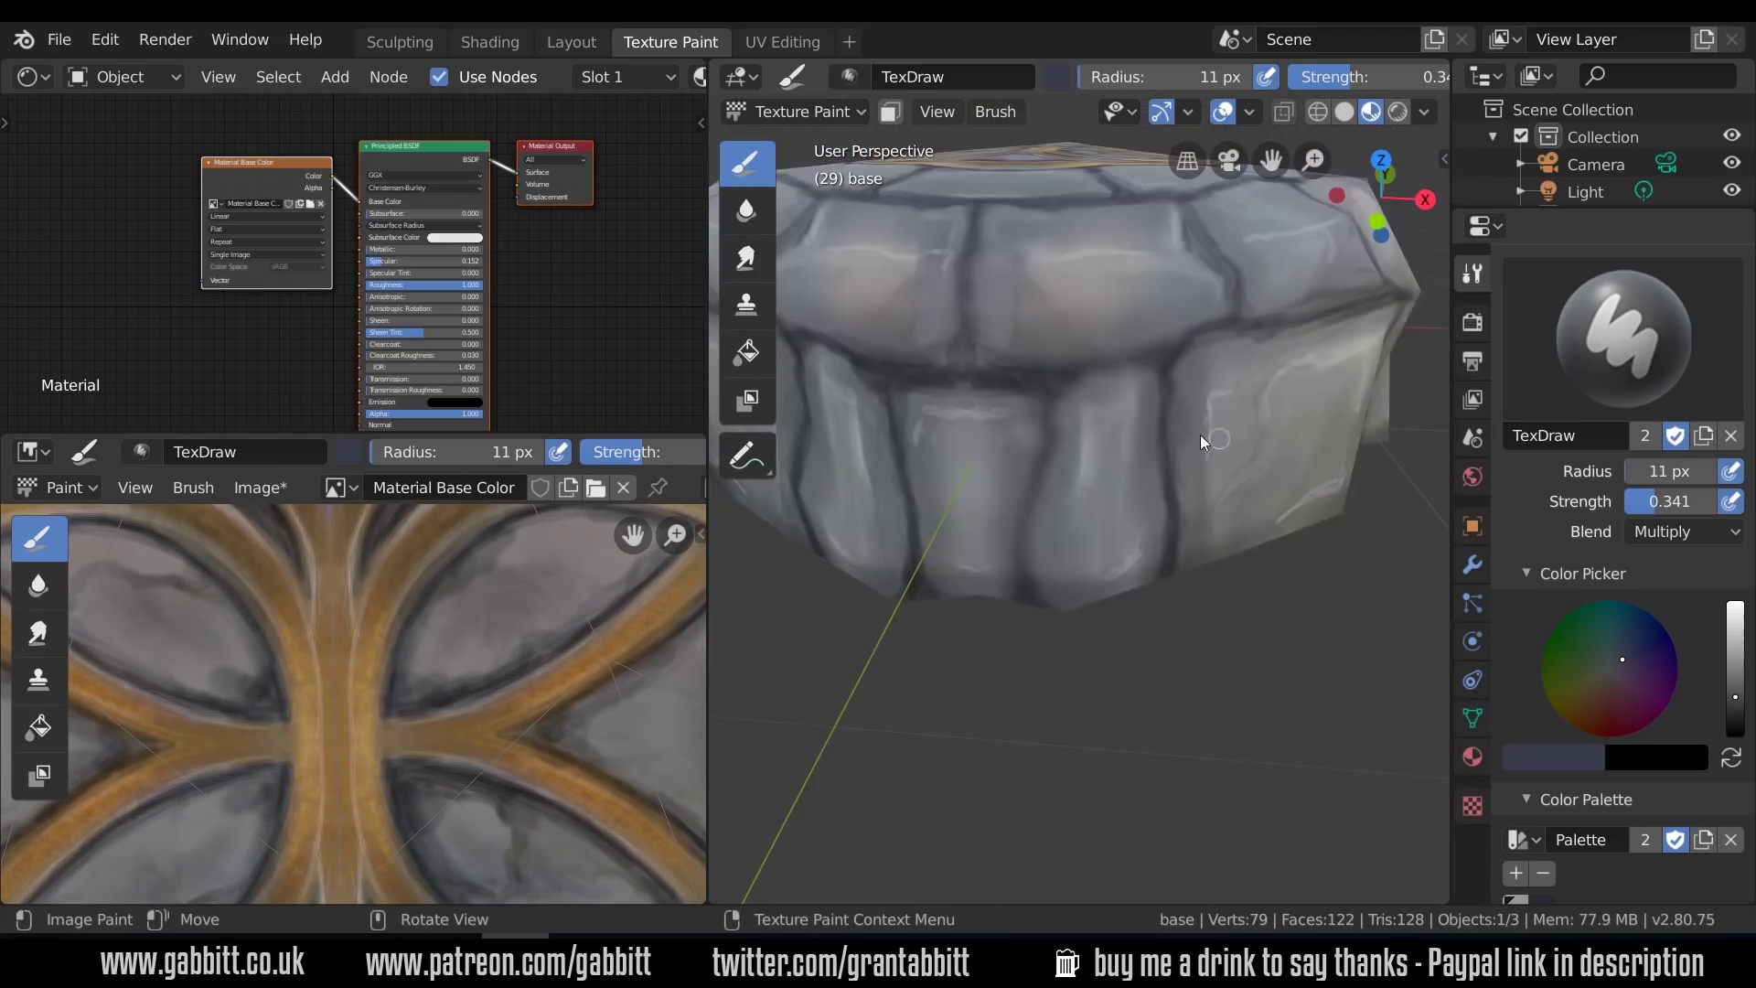
# Deepen the dark joints between the blocks around the stone's sides with 11 px Multiply strokes
pyautogui.moveTo(1019, 578)
pyautogui.mouseDown(button='middle')
pyautogui.moveTo(1051, 228)
pyautogui.moveTo(1034, 321)
pyautogui.moveTo(958, 426)
pyautogui.moveTo(852, 436)
pyautogui.moveTo(1063, 338)
pyautogui.moveTo(1101, 650)
pyautogui.moveTo(1024, 514)
pyautogui.moveTo(995, 561)
pyautogui.mouseUp(button='middle')
pyautogui.scroll(-3, 1050, 483)
pyautogui.moveTo(1088, 613)
pyautogui.mouseDown(button='middle')
pyautogui.moveTo(1285, 563)
pyautogui.moveTo(1310, 539)
pyautogui.mouseUp(button='middle')
pyautogui.scroll(6, 1156, 464)
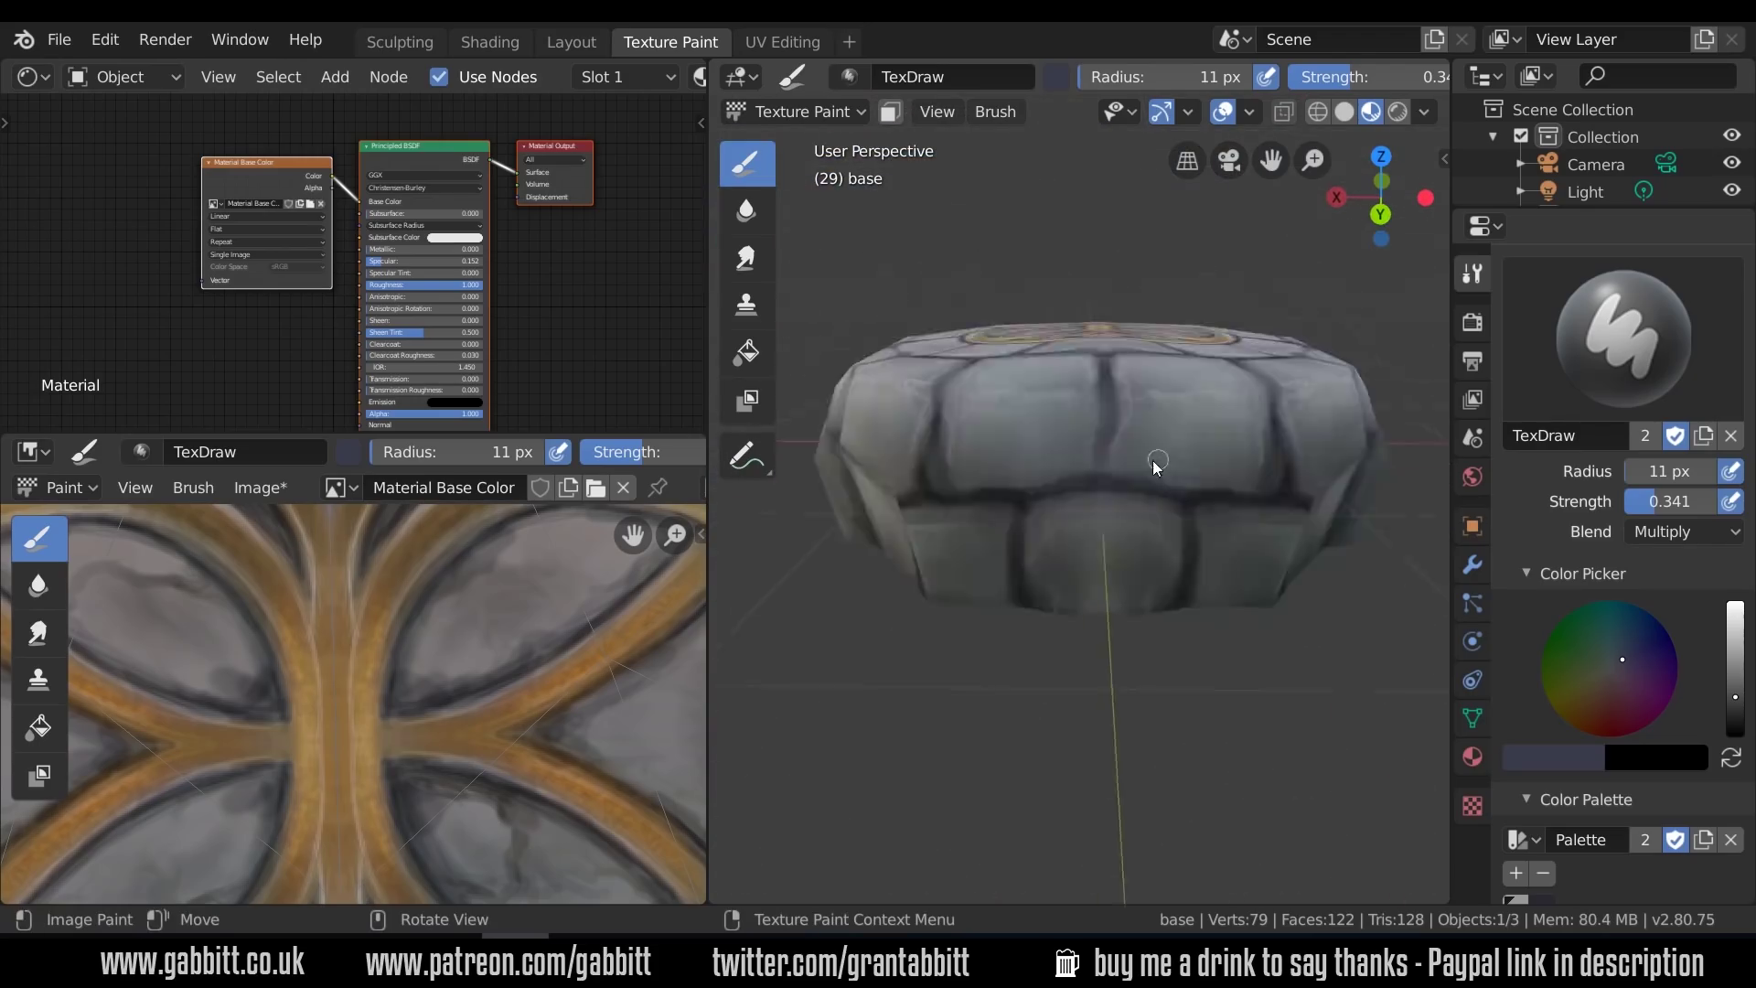
pyautogui.moveTo(1133, 248); pyautogui.dragTo(1136, 476)
pyautogui.moveTo(1098, 479)
pyautogui.mouseDown(button='middle')
pyautogui.moveTo(1079, 439)
pyautogui.moveTo(1149, 509)
pyautogui.moveTo(1066, 580)
pyautogui.moveTo(1029, 568)
pyautogui.moveTo(1097, 549)
pyautogui.mouseUp(button='middle')
pyautogui.scroll(-4, 1217, 498)
pyautogui.moveTo(1034, 415)
pyautogui.mouseDown()
pyautogui.moveTo(1034, 497)
pyautogui.moveTo(1034, 436)
pyautogui.mouseUp()
pyautogui.moveTo(970, 513)
pyautogui.mouseDown(button='middle')
pyautogui.moveTo(1019, 526)
pyautogui.moveTo(1061, 484)
pyautogui.moveTo(1149, 452)
pyautogui.mouseUp(button='middle')
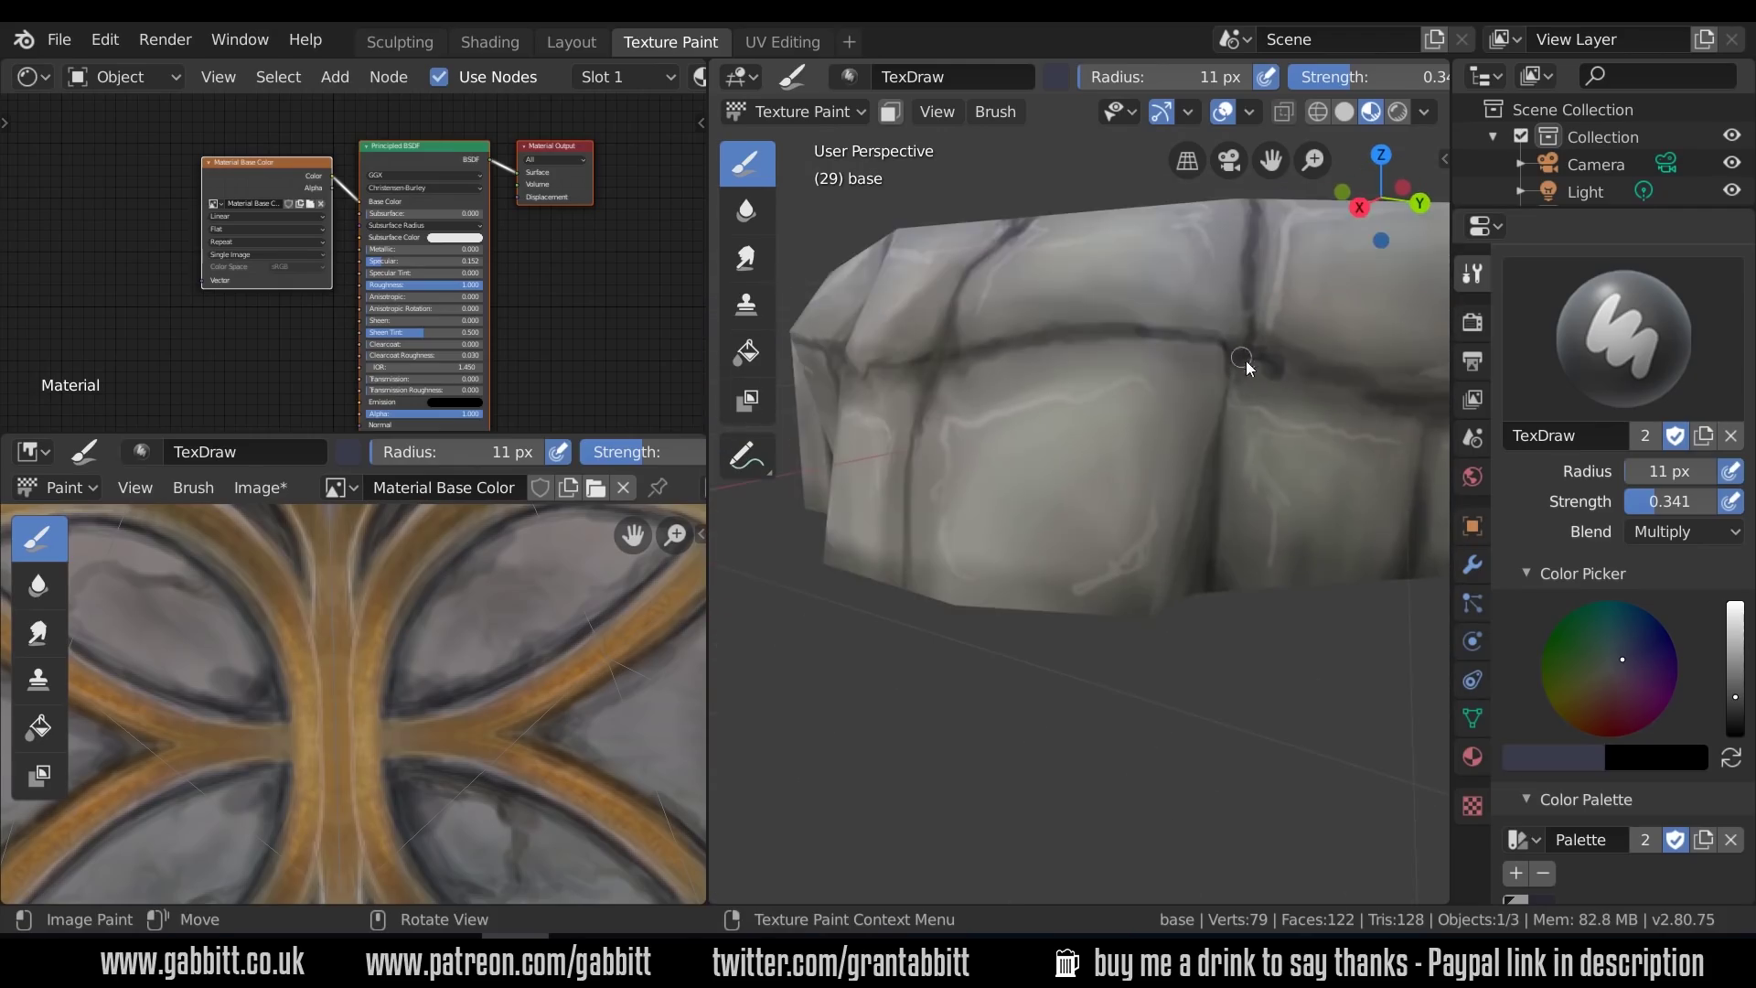
# Enlarge the brush to 48 px and paint softer dark shading where the side blocks' joints meet
pyautogui.press('f')
pyautogui.click(1267, 362)
pyautogui.moveTo(1211, 371); pyautogui.dragTo(1226, 353)
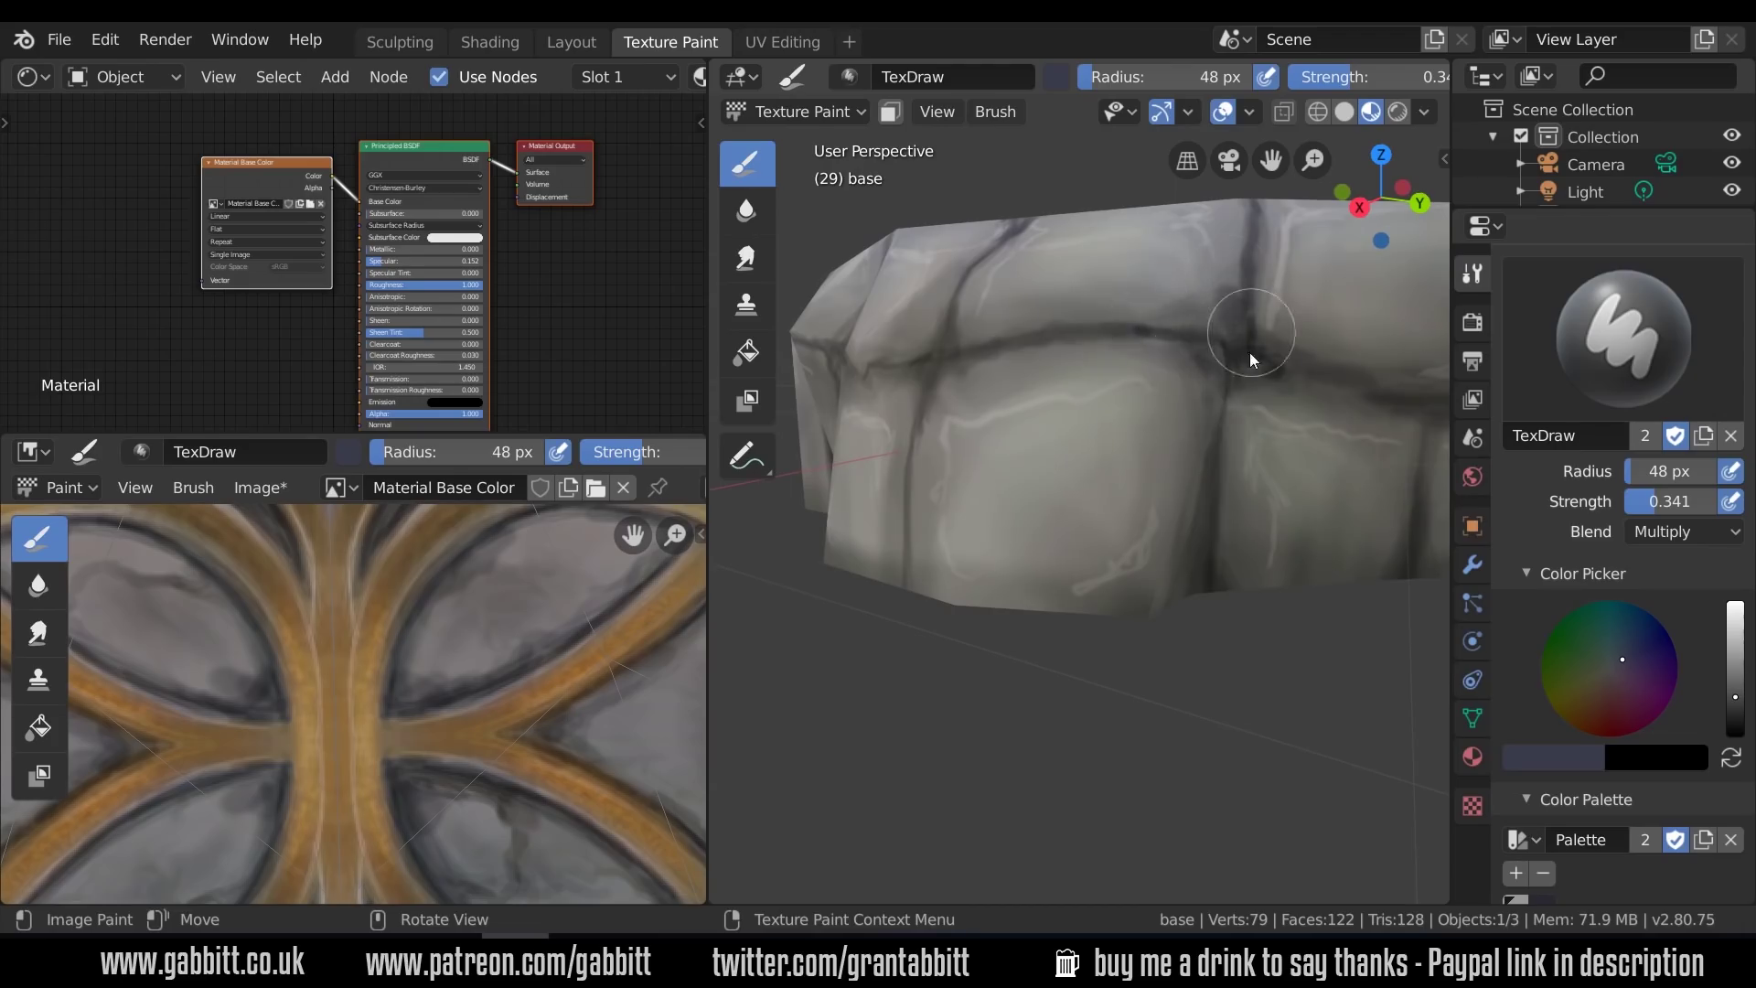
pyautogui.scroll(-4, 1222, 449)
pyautogui.moveTo(1223, 448)
pyautogui.mouseDown(button='middle')
pyautogui.moveTo(1254, 568)
pyautogui.moveTo(1353, 539)
pyautogui.mouseUp(button='middle')
pyautogui.scroll(4, 1281, 439)
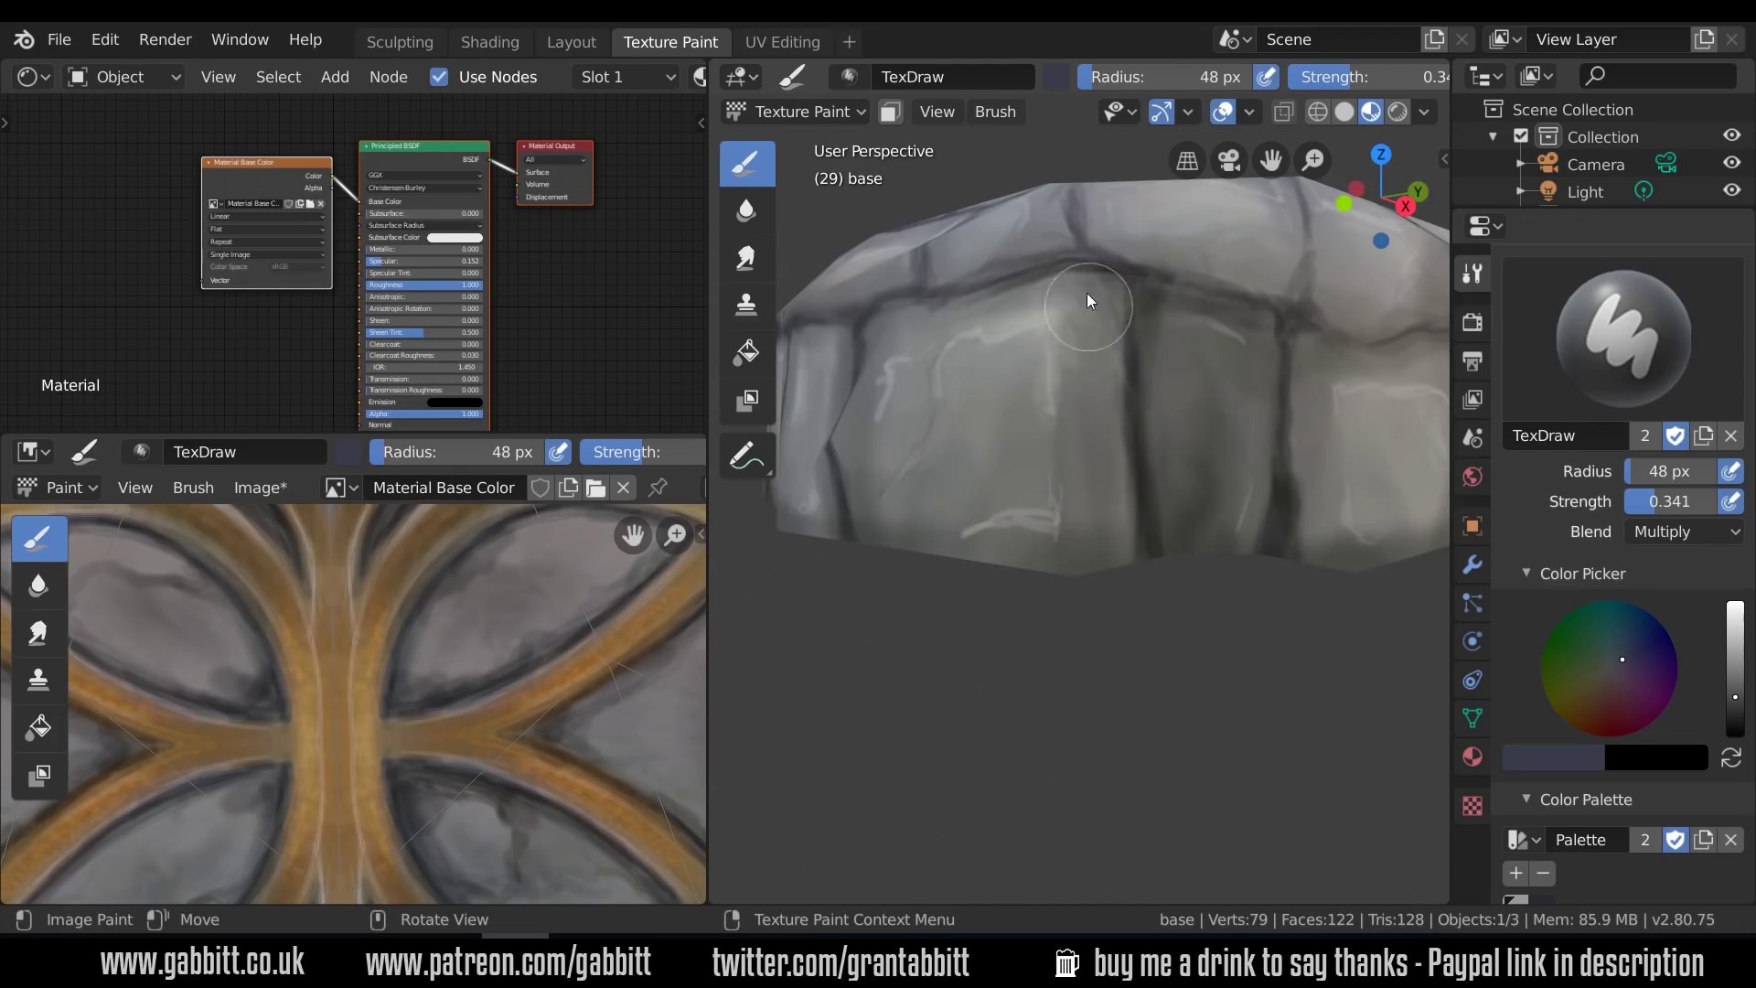
# Resize the draw brush and paint dark Multiply strokes down the joints between the stone's side blocks
pyautogui.press('3')
pyautogui.scroll(-4, 1151, 552)
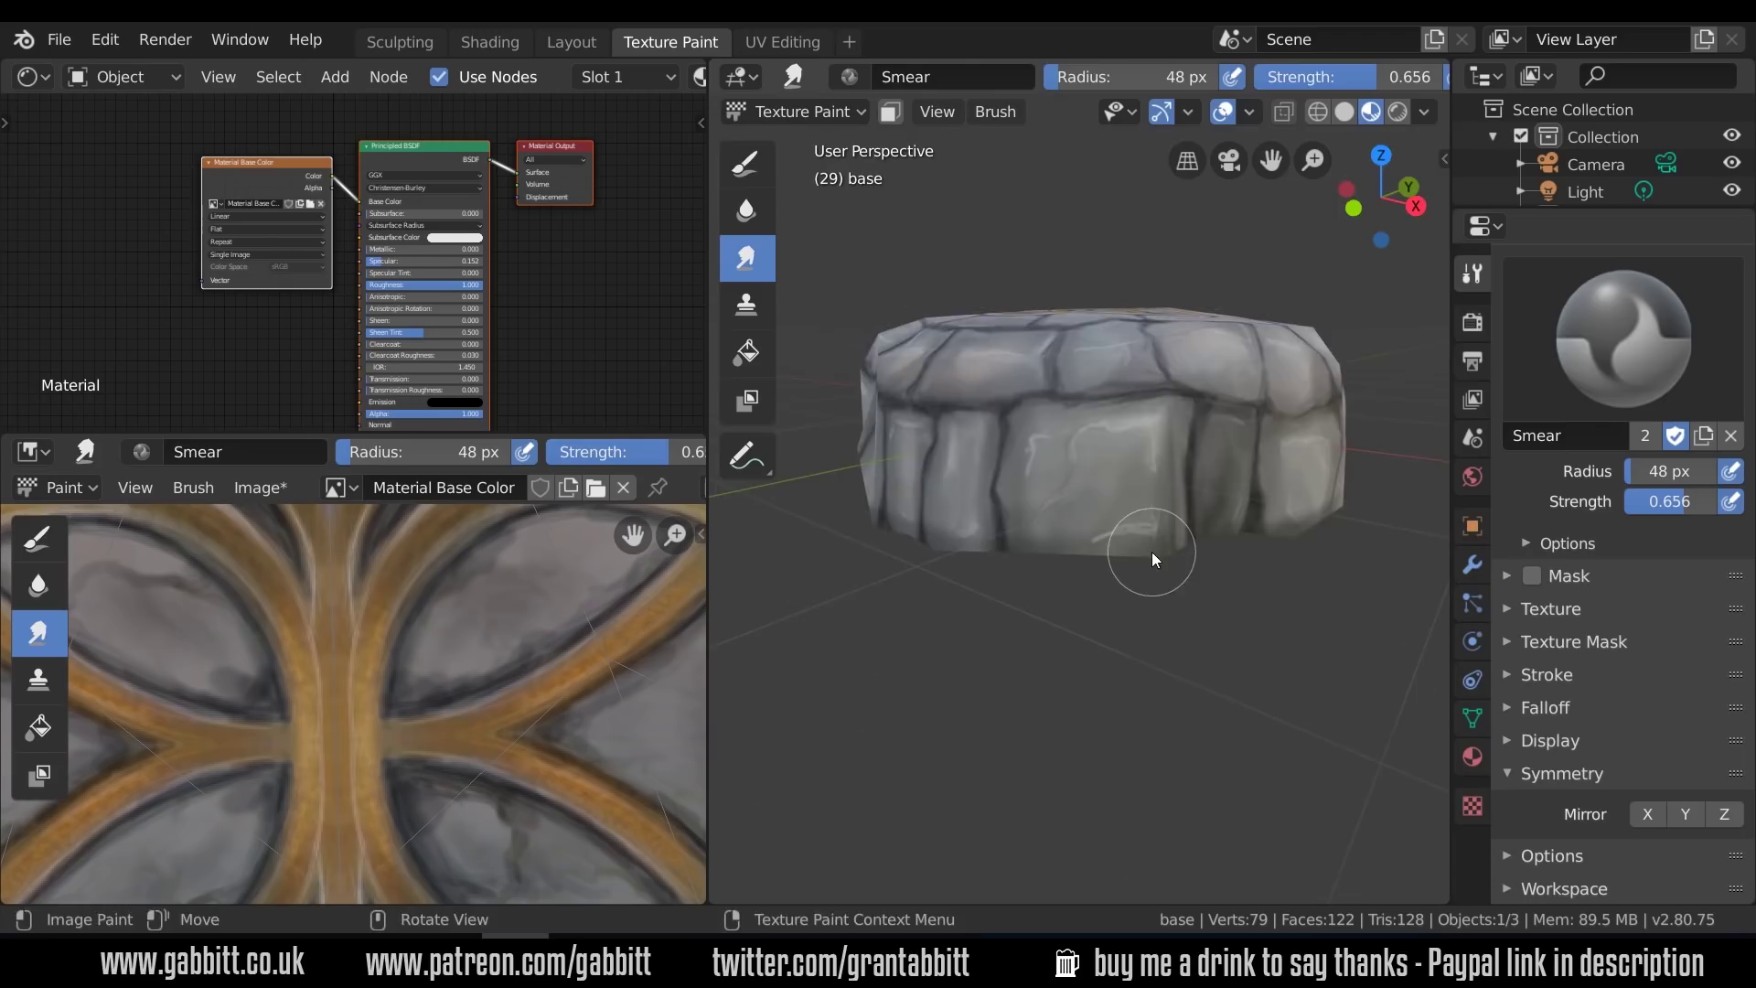
pyautogui.scroll(4, 1151, 552)
pyautogui.moveTo(1151, 552); pyautogui.dragTo(1158, 415, button='middle')
pyautogui.press('1')
pyautogui.press('f')
pyautogui.click(1140, 335)
pyautogui.moveTo(1155, 358); pyautogui.dragTo(1178, 526)
pyautogui.moveTo(1151, 441); pyautogui.dragTo(1185, 540)
# Soften the dark joints around the side blocks with the Smear tool at 135 px, then 178 px
pyautogui.moveTo(1190, 457)
pyautogui.mouseDown(button='middle')
pyautogui.moveTo(1236, 605)
pyautogui.moveTo(1045, 606)
pyautogui.moveTo(1133, 544)
pyautogui.moveTo(1068, 366)
pyautogui.mouseUp(button='middle')
pyautogui.scroll(-5, 1089, 622)
pyautogui.press('3')
pyautogui.scroll(2, 1068, 366)
pyautogui.press('f')
pyautogui.click(1153, 481)
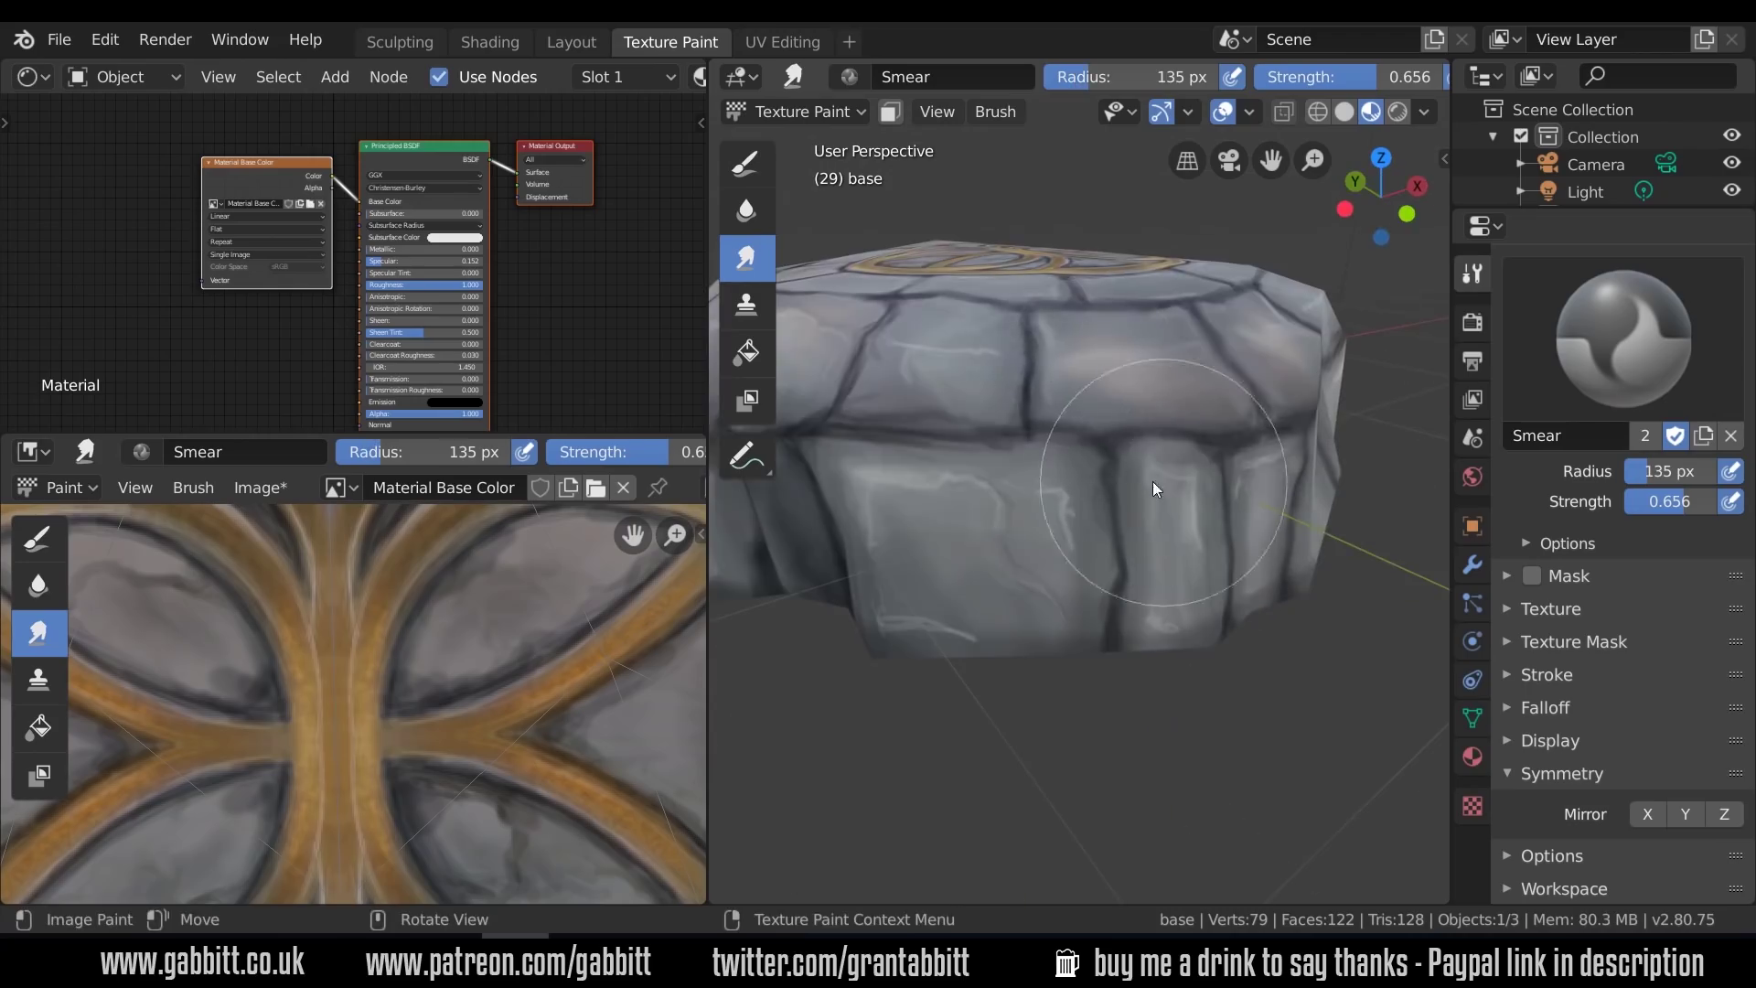
pyautogui.moveTo(1153, 482)
pyautogui.mouseDown(button='middle')
pyautogui.moveTo(1155, 569)
pyautogui.moveTo(1106, 408)
pyautogui.moveTo(1052, 340)
pyautogui.mouseUp(button='middle')
pyautogui.press('f')
pyautogui.click(965, 420)
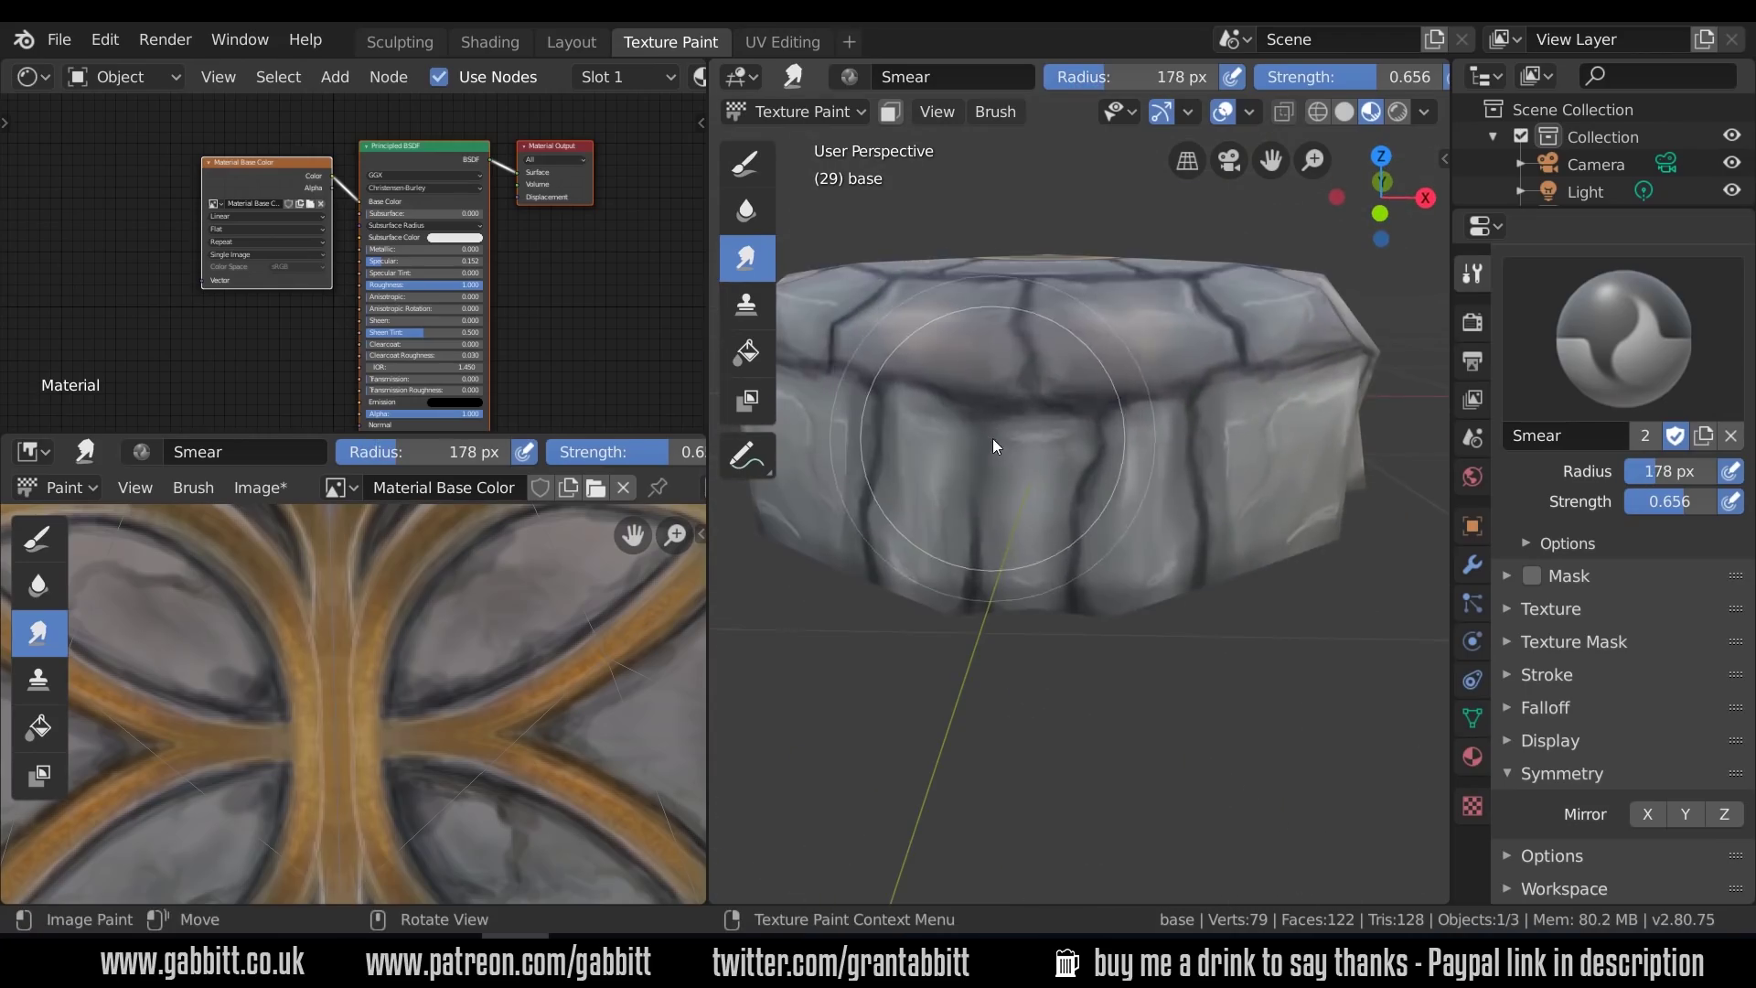
pyautogui.moveTo(991, 437); pyautogui.dragTo(1075, 423, button='middle')
pyautogui.moveTo(970, 384); pyautogui.dragTo(1087, 361, button='middle')
# Return to the draw brush at 13 px and darken the joint beneath the rim blocks with Multiply
pyautogui.press('f')
pyautogui.click(1087, 372)
pyautogui.press('1')
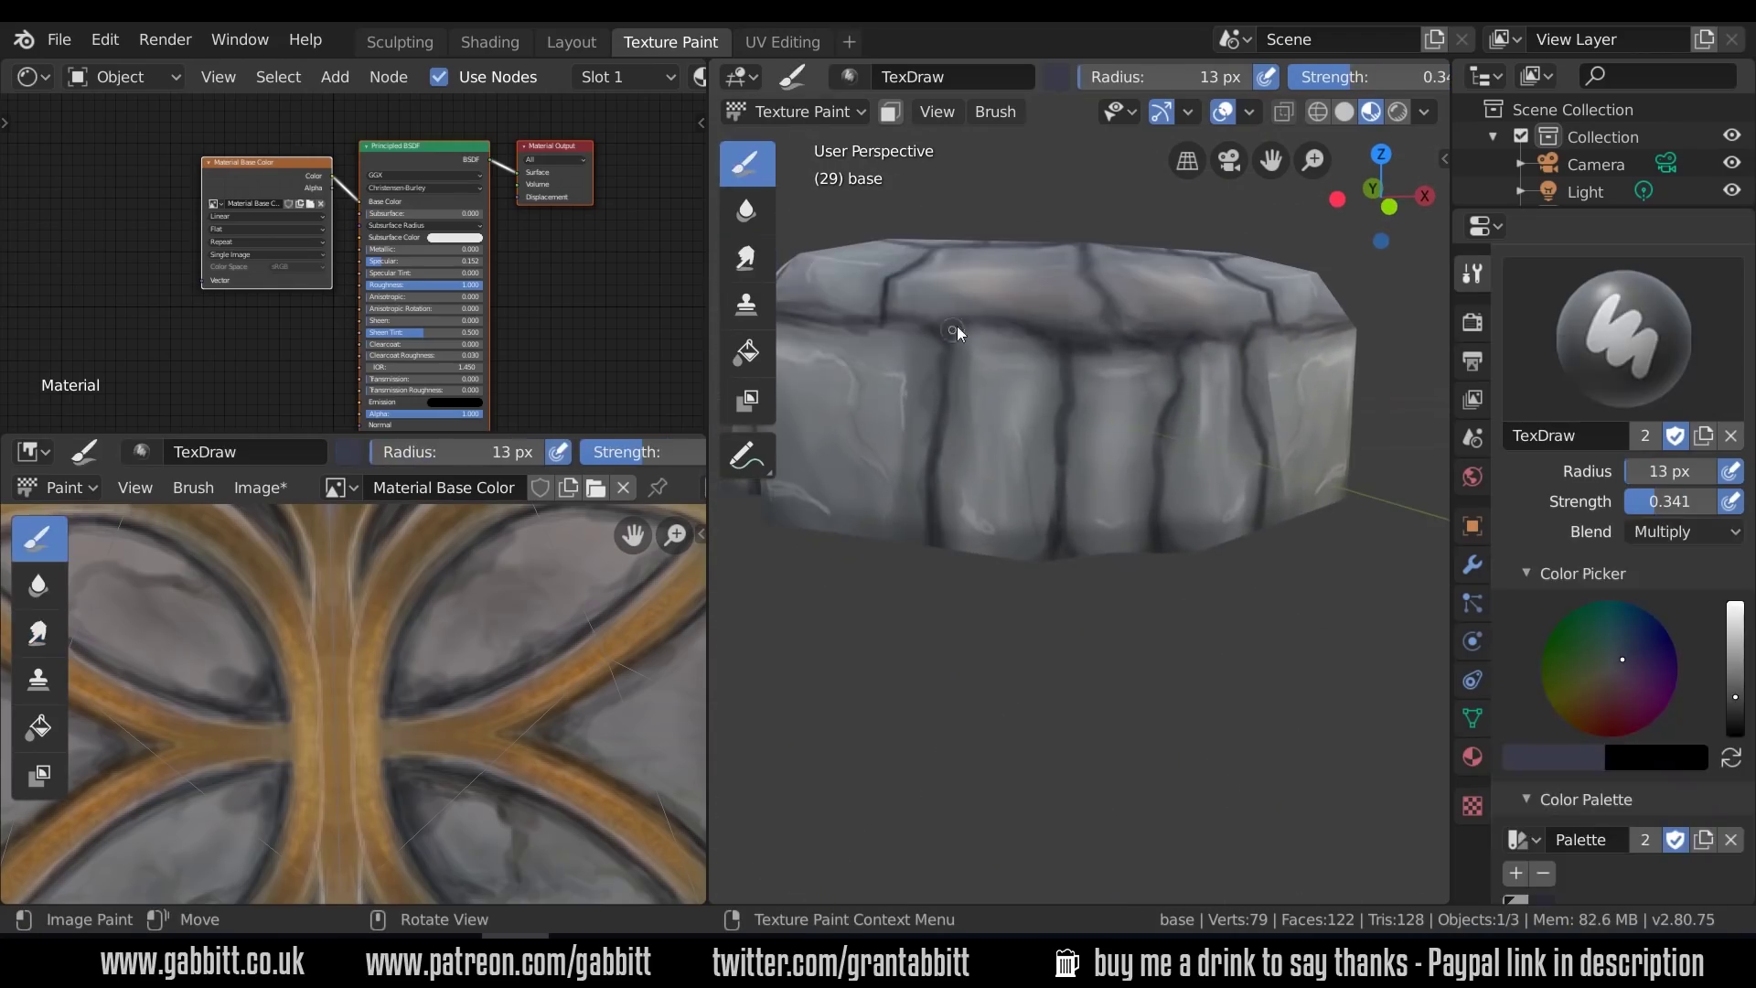
pyautogui.moveTo(957, 325); pyautogui.dragTo(1077, 353, button='middle')
pyautogui.moveTo(1091, 397); pyautogui.dragTo(933, 408)
pyautogui.moveTo(942, 412); pyautogui.dragTo(1020, 512, button='middle')
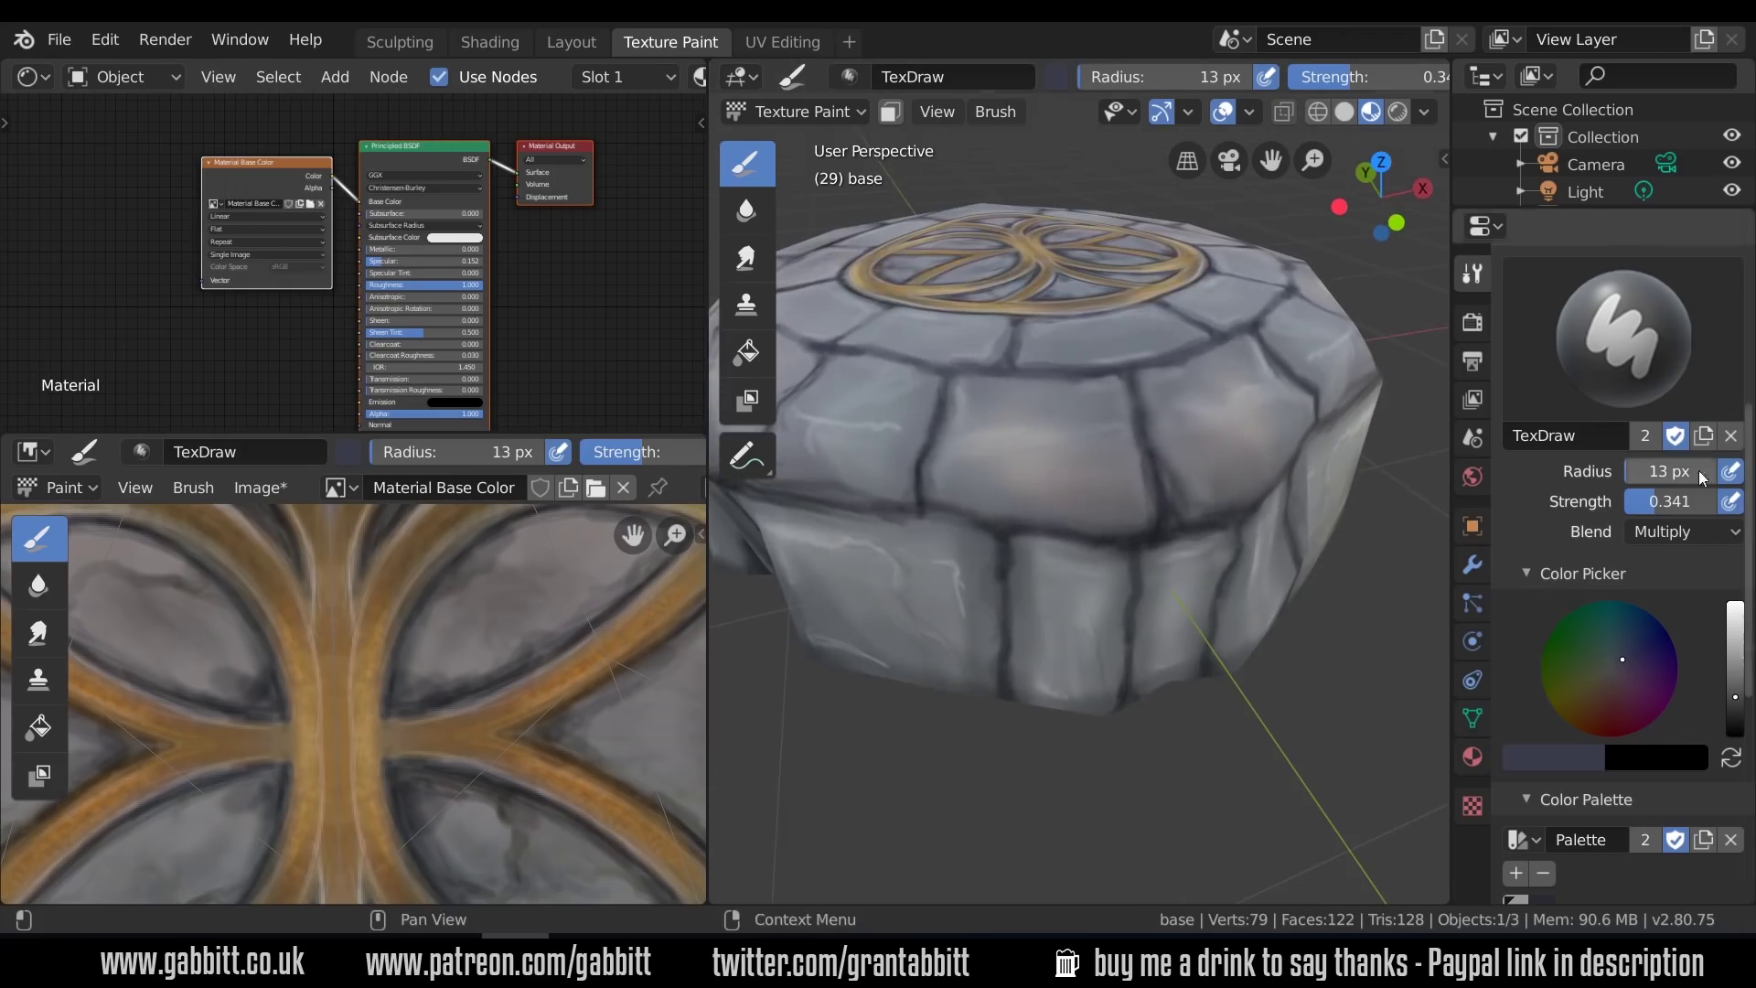
# Set the 13 px draw brush to Screen blending and 0.506 strength for lightening the golden motif
pyautogui.click(1685, 531)
pyautogui.click(1464, 302)
pyautogui.moveTo(1153, 622); pyautogui.dragTo(1097, 539, button='middle')
pyautogui.moveTo(1078, 408); pyautogui.dragTo(919, 452, button='middle')
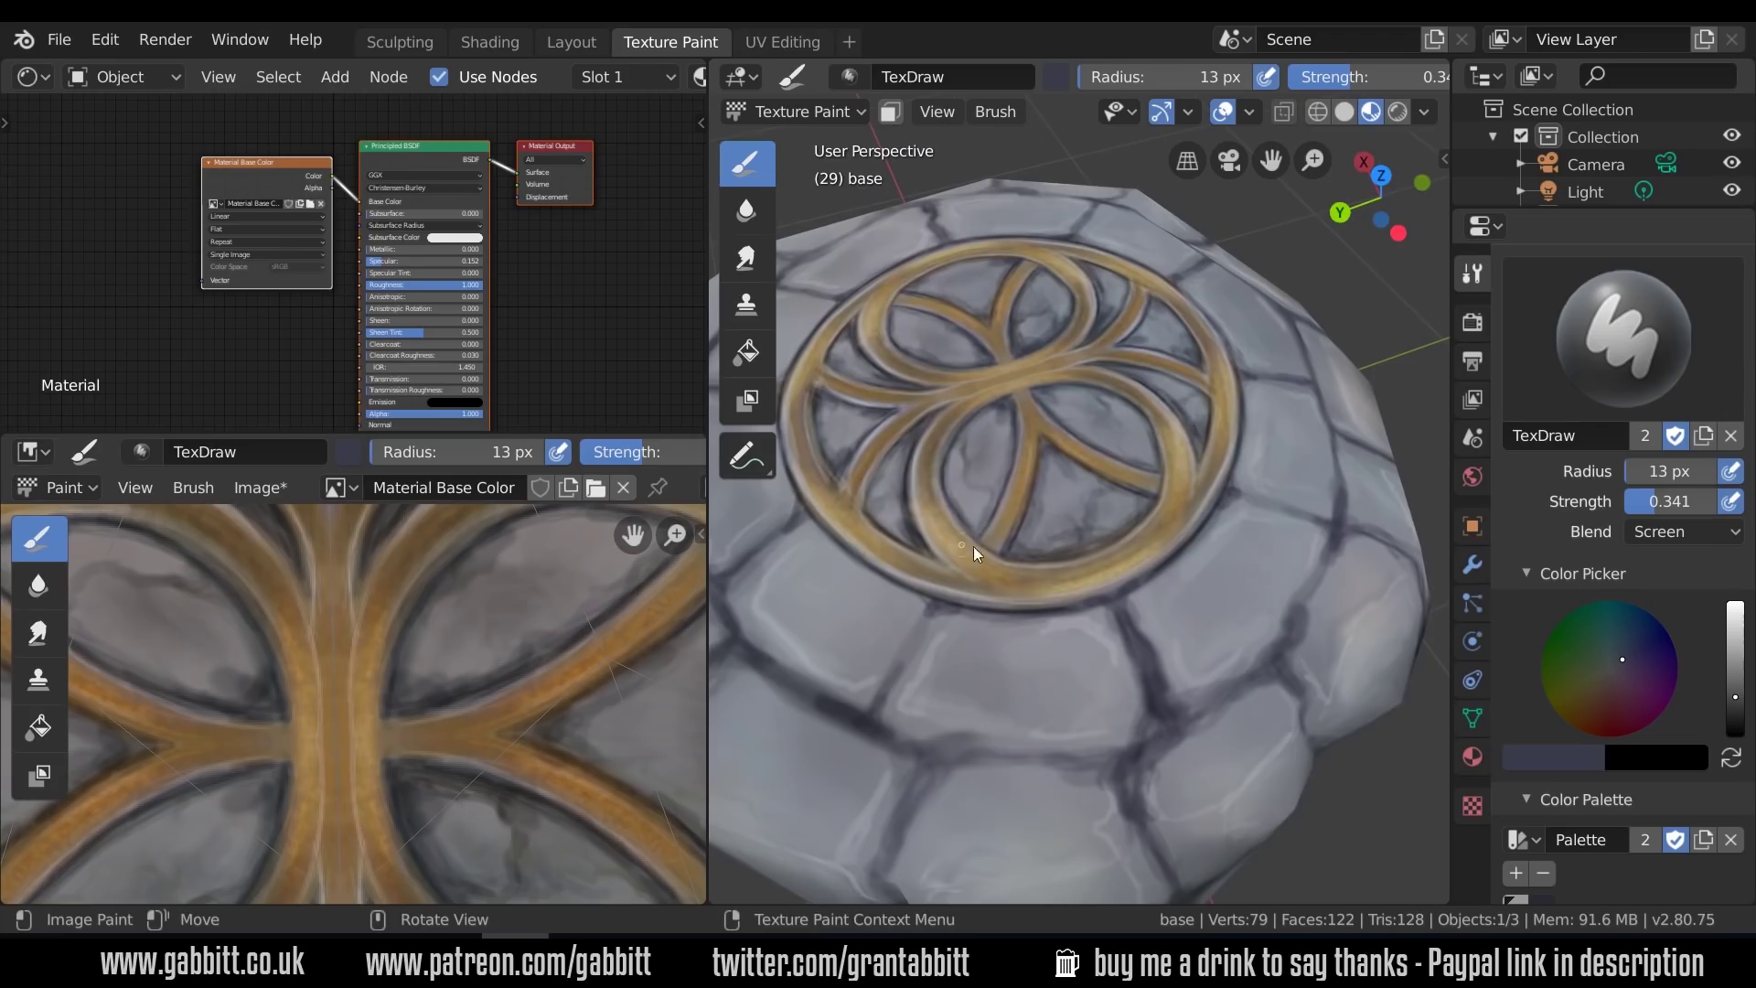
pyautogui.moveTo(844, 509); pyautogui.dragTo(988, 601, button='middle')
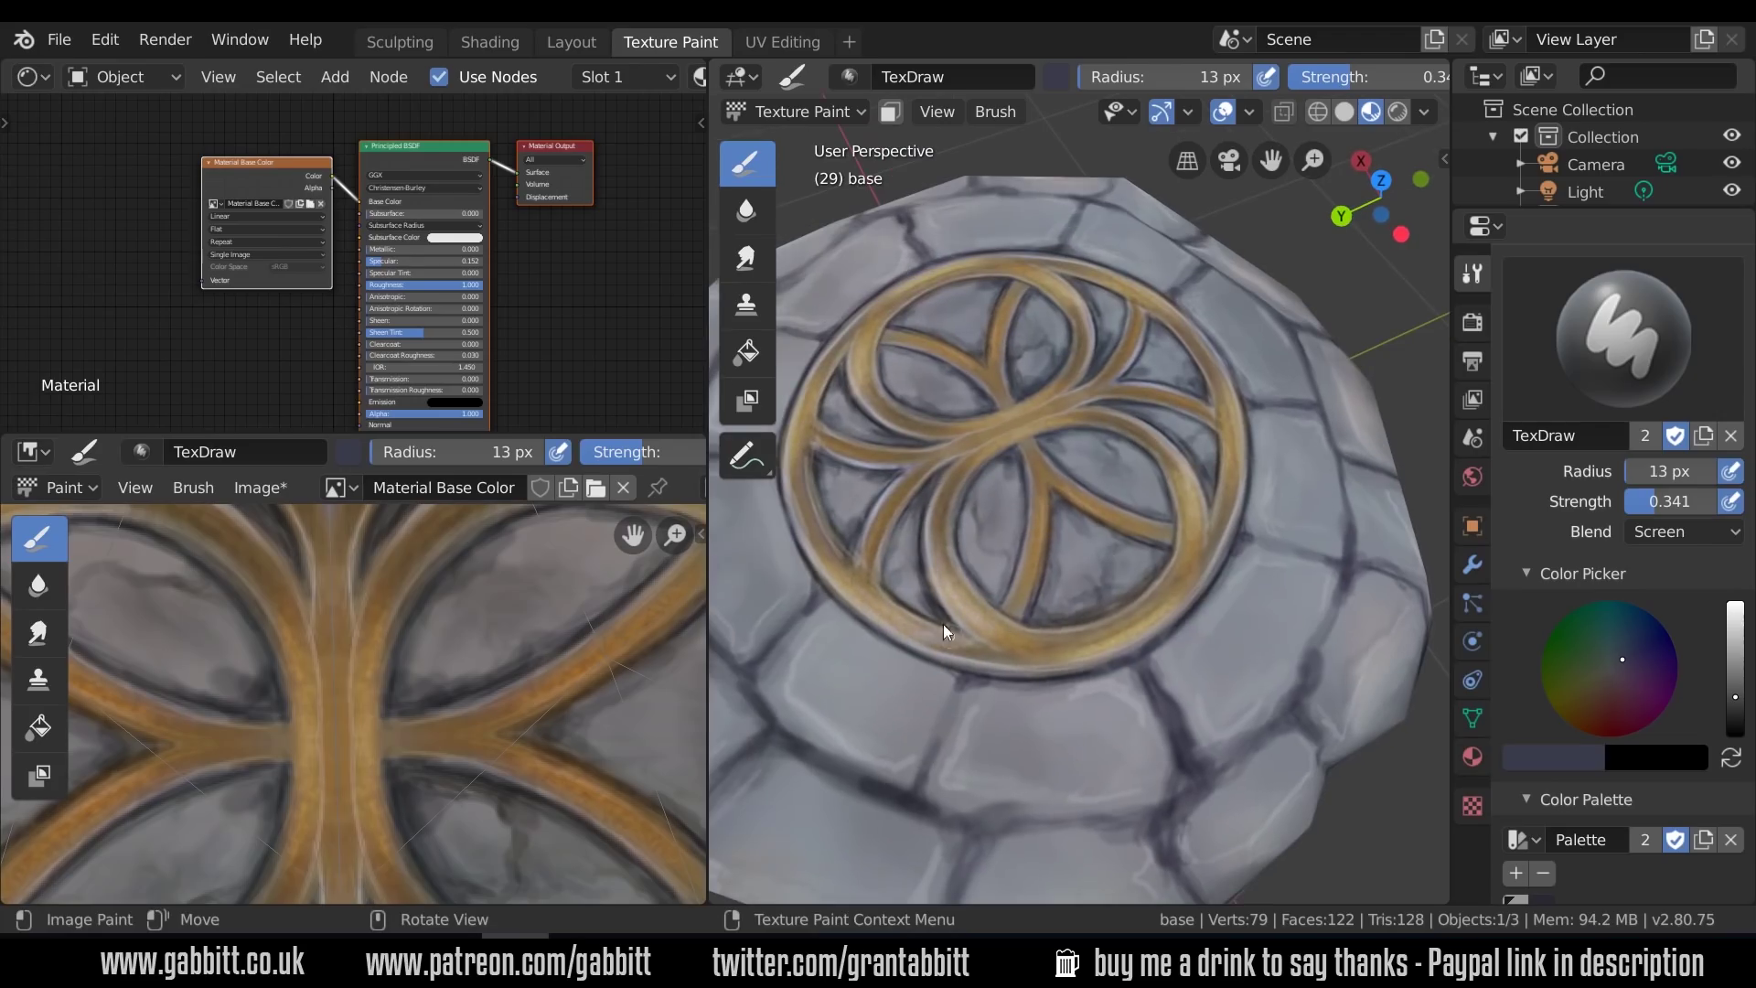
pyautogui.moveTo(1120, 531); pyautogui.dragTo(1176, 518, button='middle')
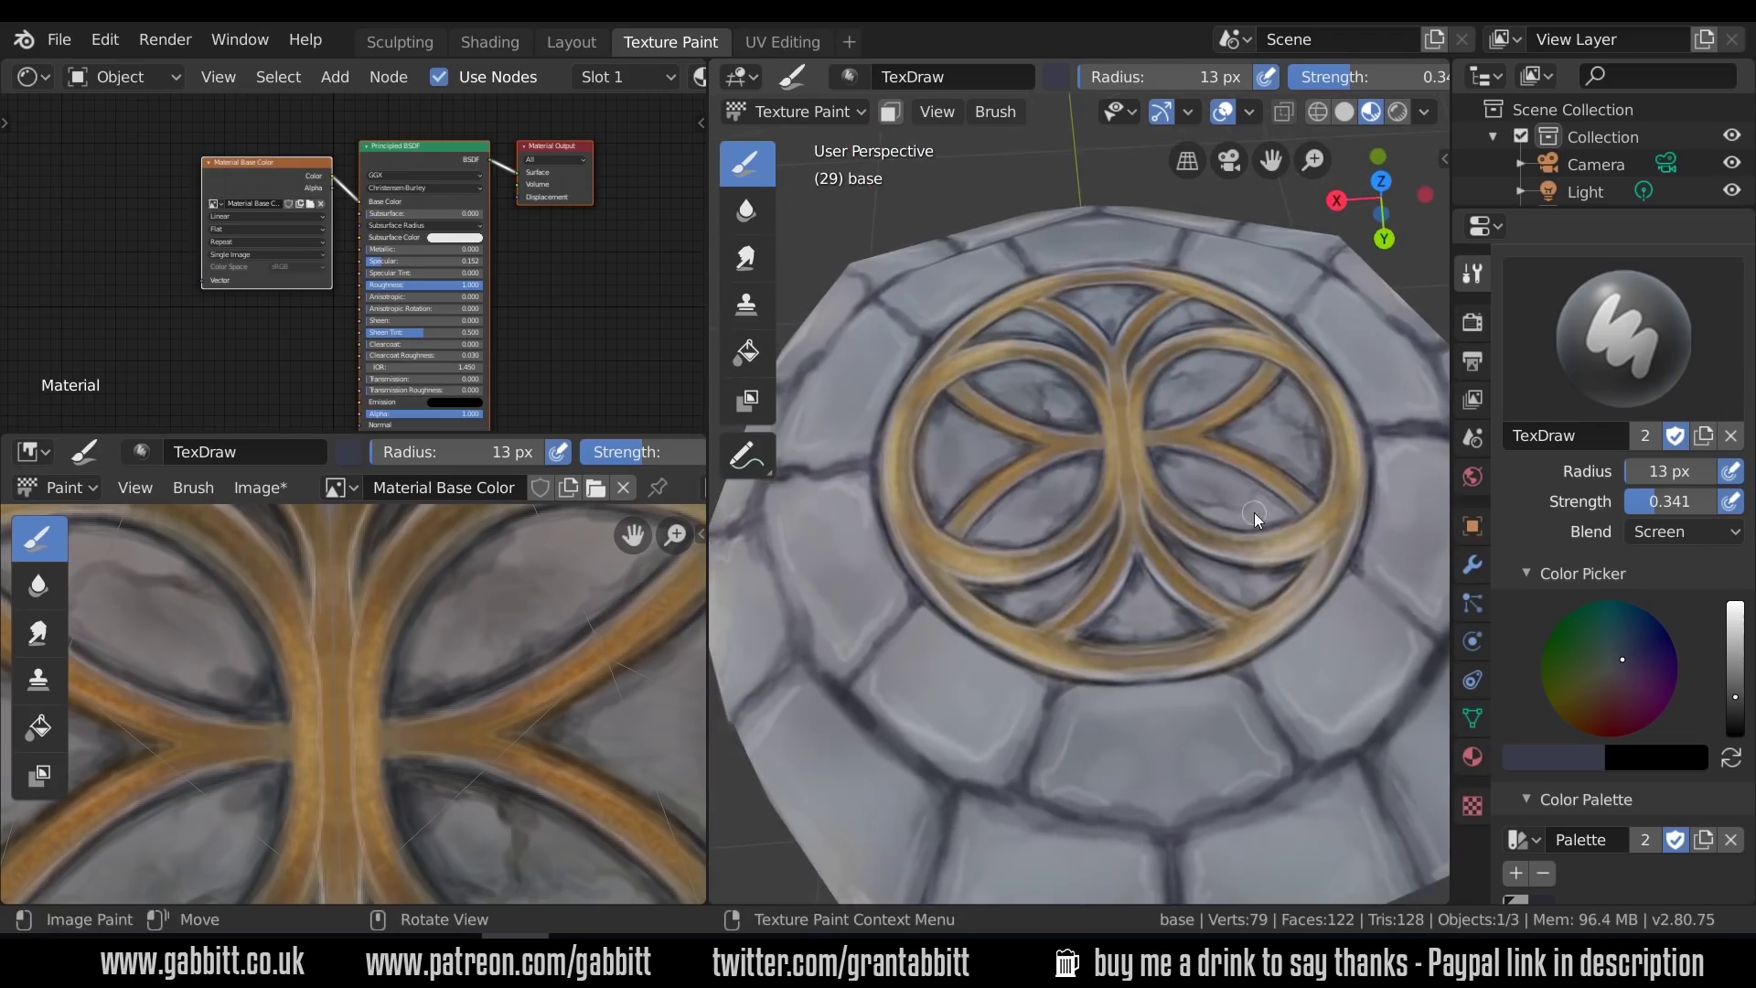
pyautogui.hotkey('shift', 'f')
pyautogui.click(1178, 426)
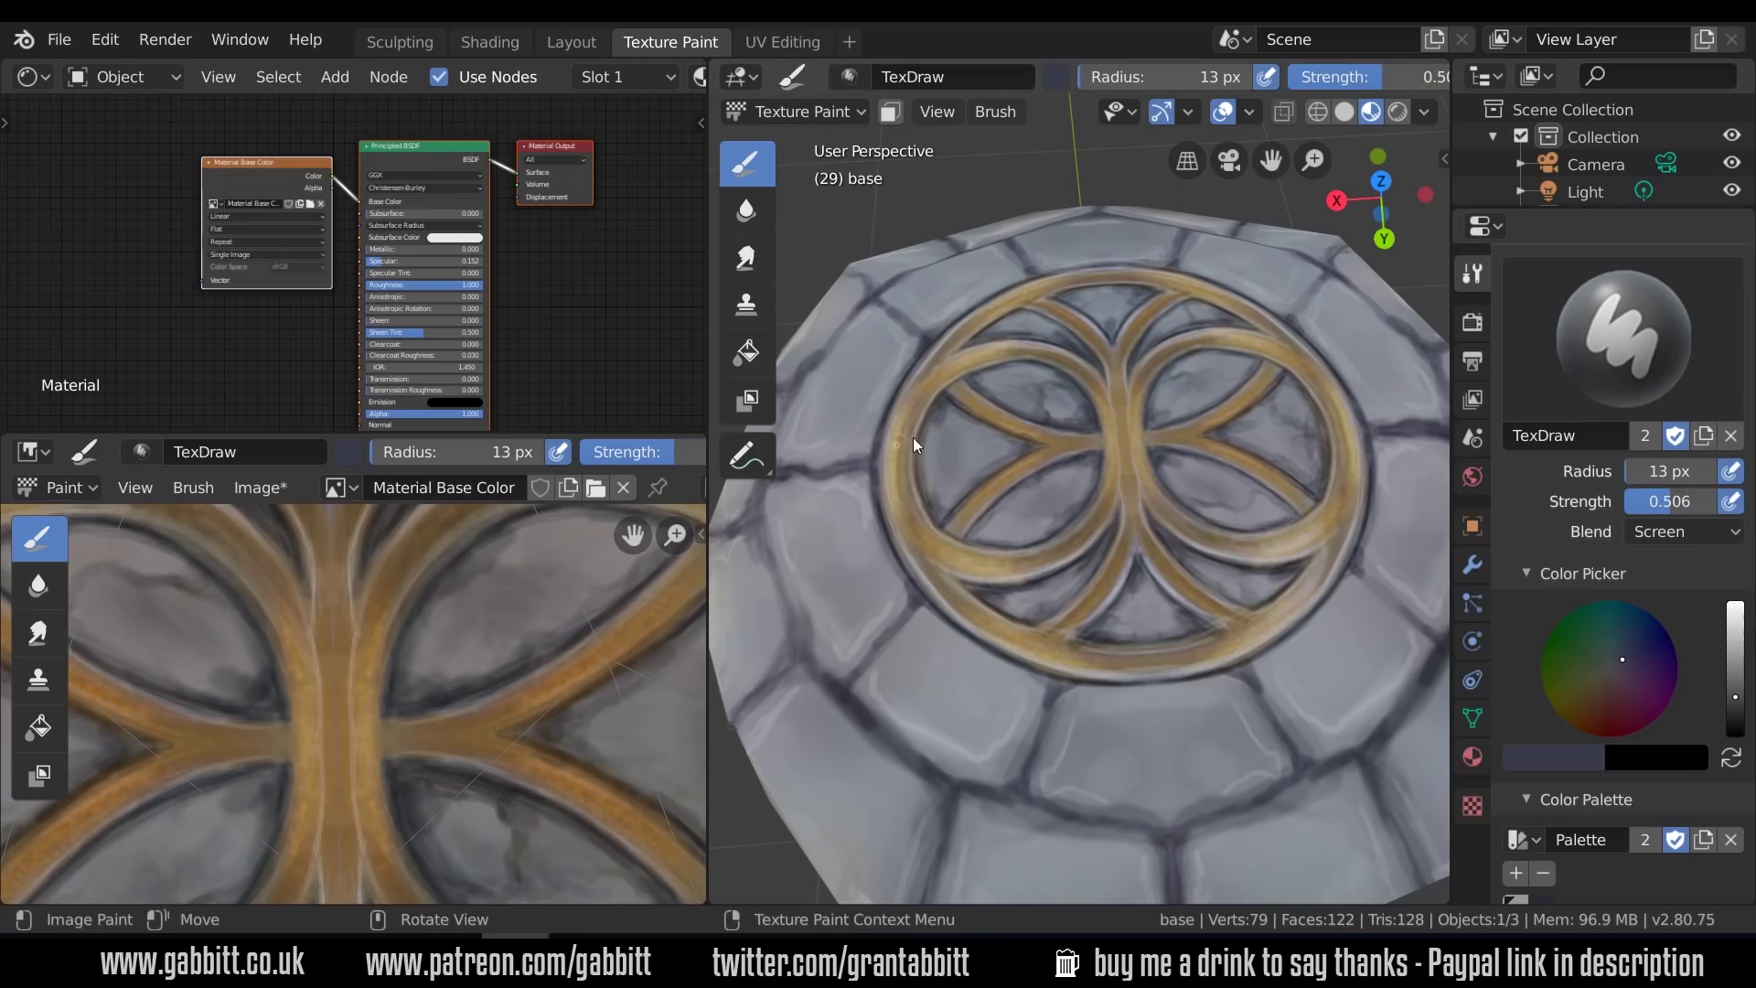
pyautogui.moveTo(1363, 476); pyautogui.dragTo(1291, 569, button='middle')
pyautogui.click(1658, 531)
pyautogui.moveTo(929, 508); pyautogui.dragTo(880, 424, button='middle')
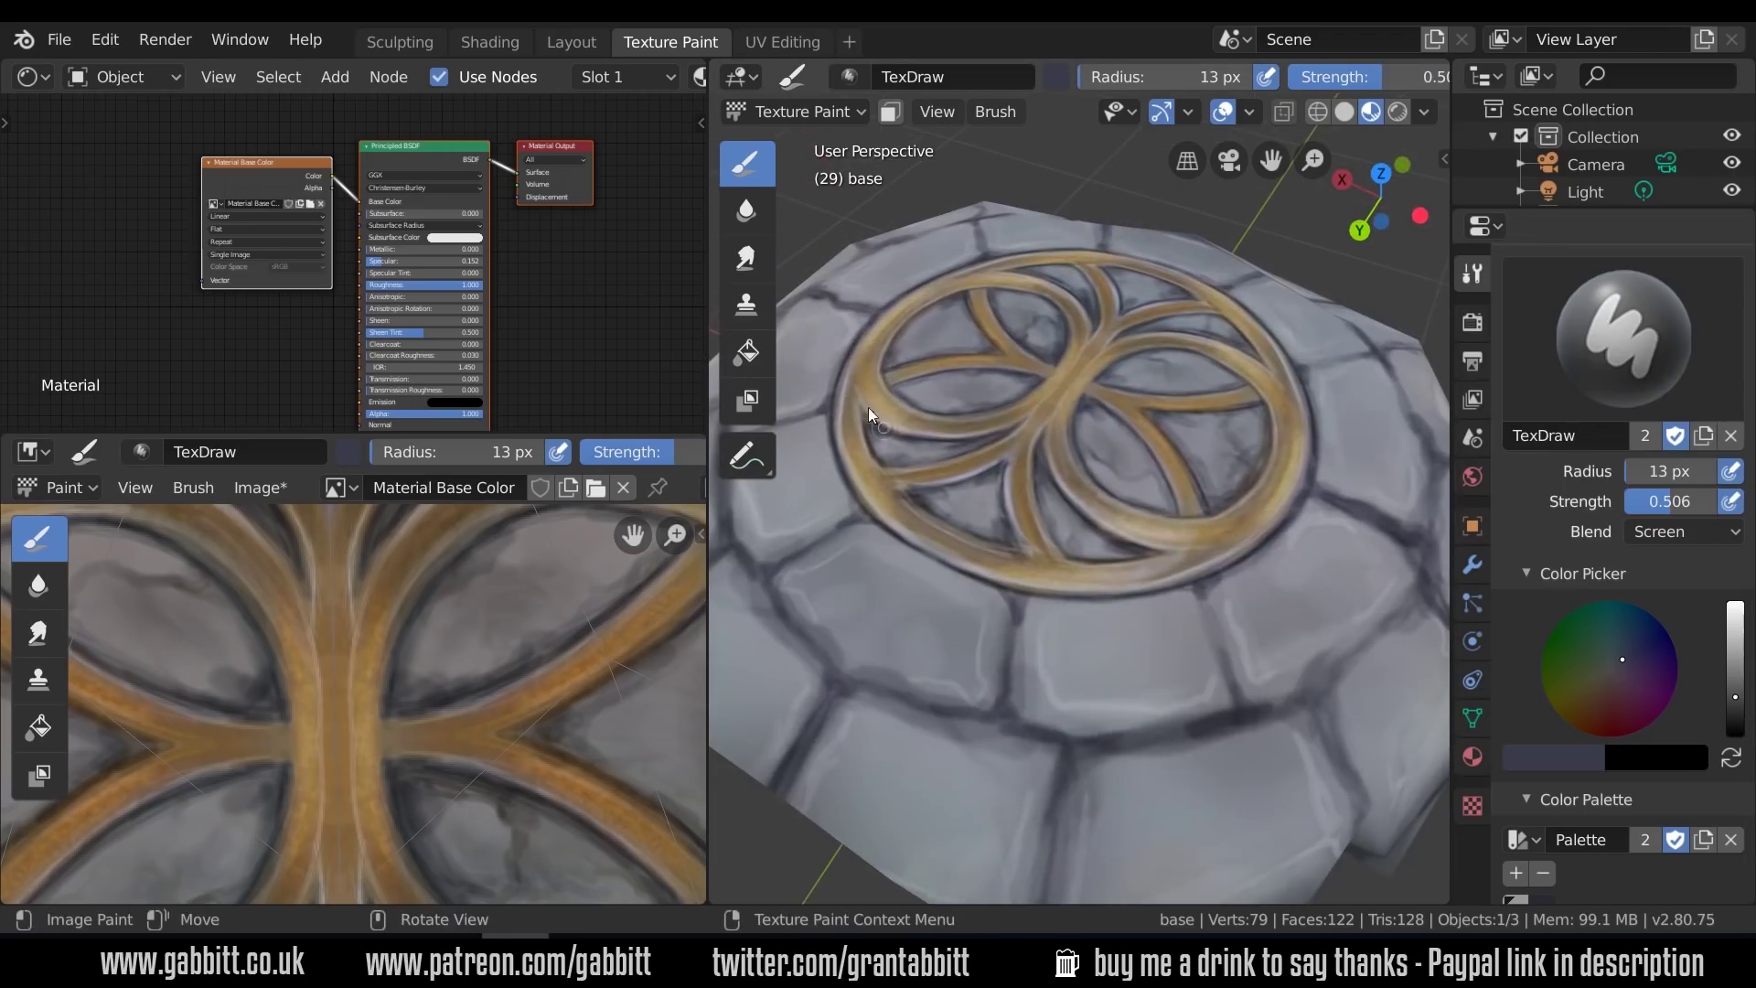
# Set the brush to 0.234 strength and 40 px, choose a dark maroon, and tint the stone areas inside the golden ring
pyautogui.click(1683, 532)
pyautogui.click(1422, 415)
pyautogui.moveTo(1689, 501); pyautogui.dragTo(1664, 502)
pyautogui.press('f')
pyautogui.click(886, 408)
pyautogui.moveTo(1077, 391); pyautogui.dragTo(1106, 441, button='middle')
pyautogui.moveTo(999, 469)
pyautogui.mouseDown()
pyautogui.moveTo(995, 404)
pyautogui.moveTo(1032, 486)
pyautogui.moveTo(1013, 545)
pyautogui.mouseUp()
pyautogui.click(1624, 689)
pyautogui.moveTo(1186, 614); pyautogui.dragTo(1209, 603)
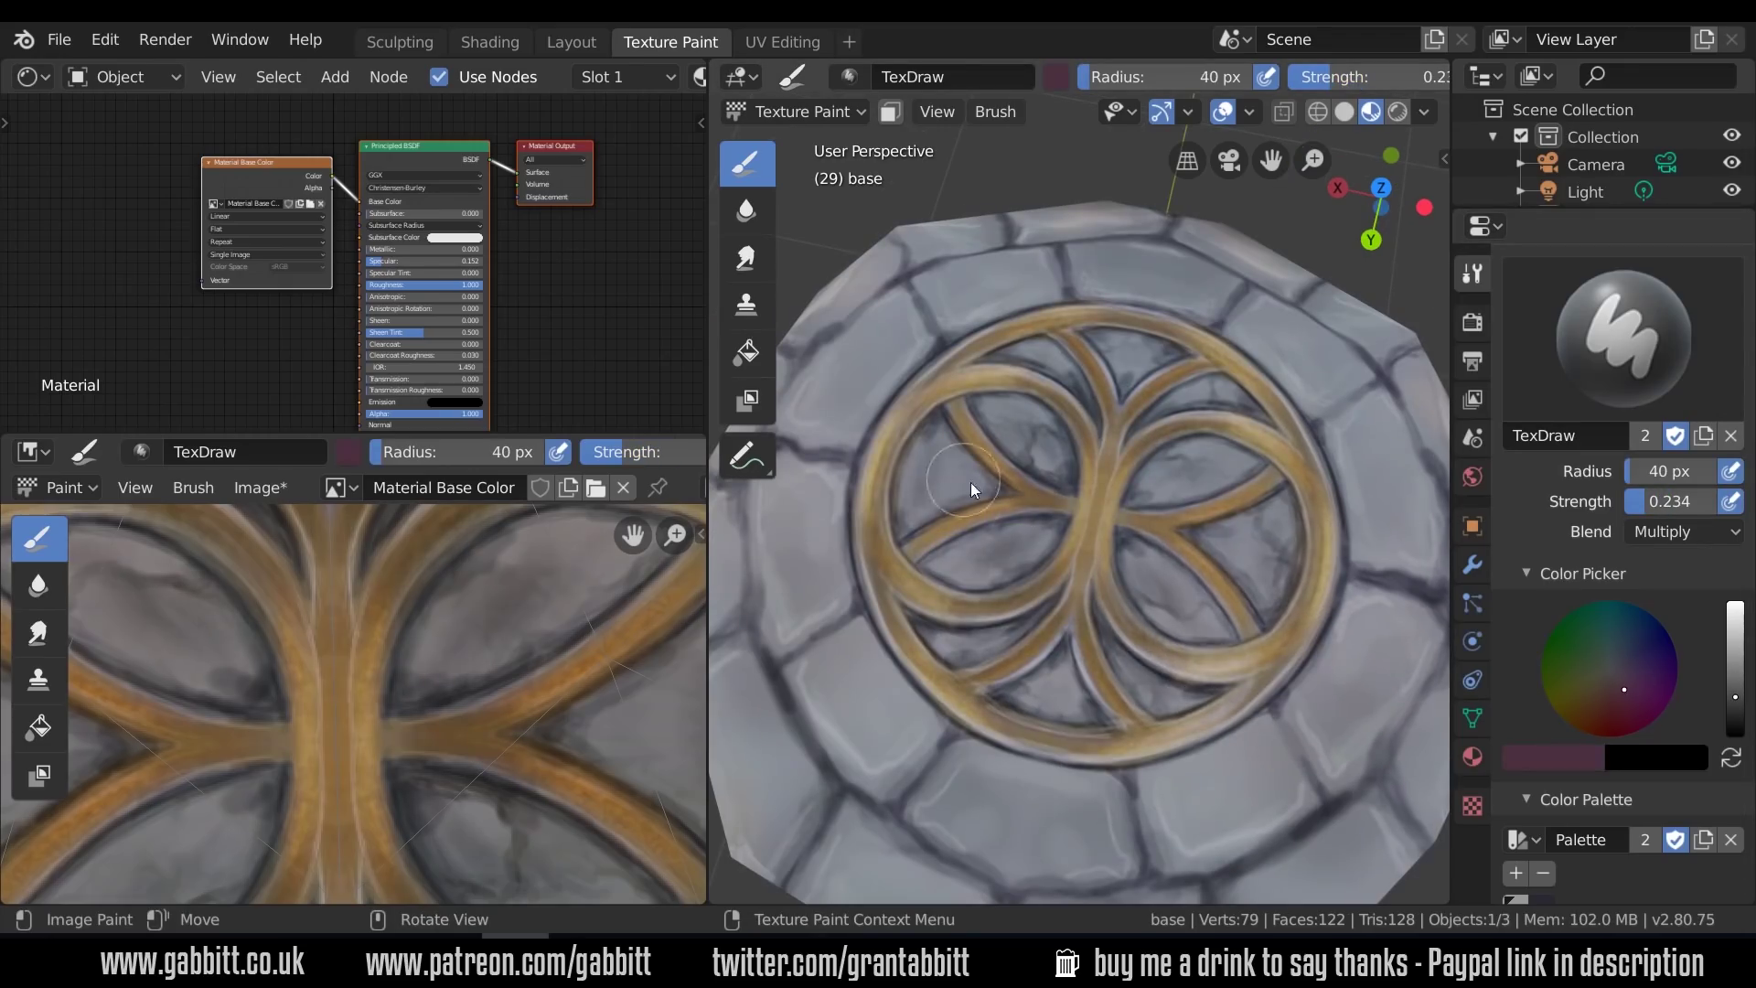
# Set the brush to a light beige with Screen blending, 18 px radius and 0.147 strength for highlighting the upper blocks
pyautogui.scroll(-5, 1258, 585)
pyautogui.moveTo(1162, 682); pyautogui.dragTo(1354, 631, button='middle')
pyautogui.click(1682, 531)
pyautogui.click(1419, 289)
pyautogui.click(1606, 674)
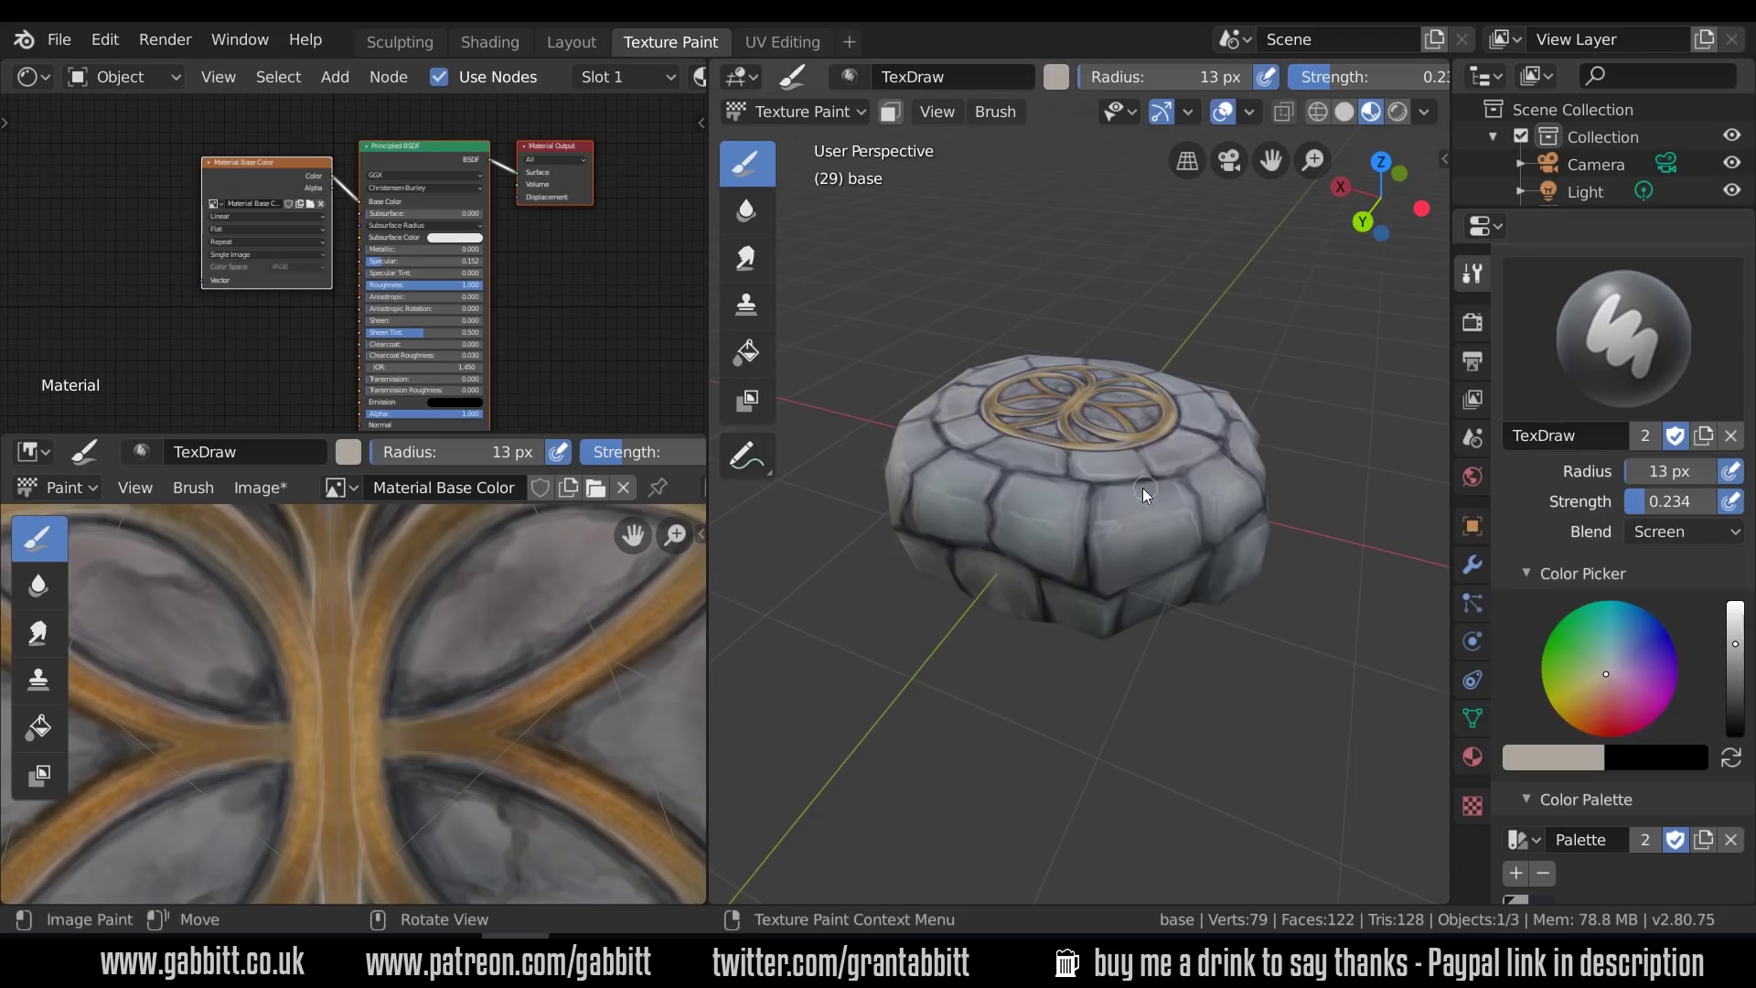
pyautogui.moveTo(1051, 529); pyautogui.dragTo(1189, 549, button='middle')
pyautogui.press('f')
pyautogui.click(1225, 477)
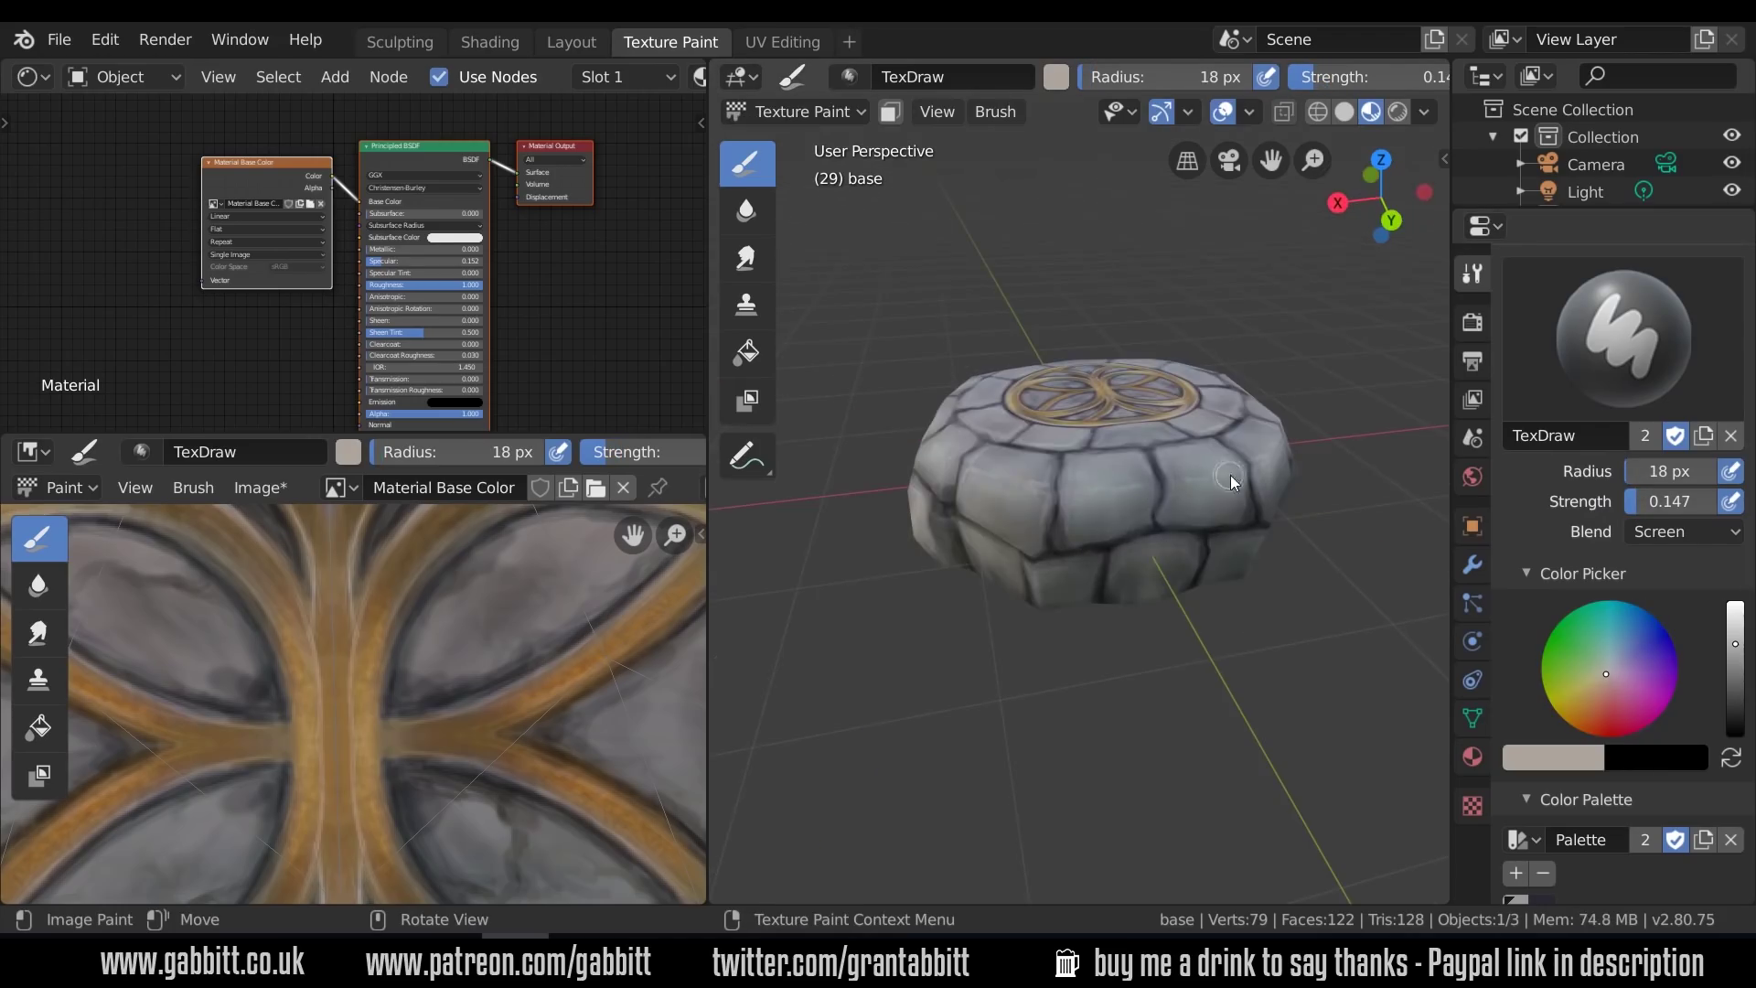
pyautogui.moveTo(1231, 474)
pyautogui.mouseDown(button='middle')
pyautogui.moveTo(1090, 508)
pyautogui.moveTo(1014, 479)
pyautogui.moveTo(1133, 493)
pyautogui.moveTo(1012, 486)
pyautogui.moveTo(1116, 498)
pyautogui.moveTo(1034, 472)
pyautogui.moveTo(1189, 504)
pyautogui.moveTo(1067, 594)
pyautogui.moveTo(1239, 602)
pyautogui.moveTo(1257, 481)
pyautogui.moveTo(1096, 553)
pyautogui.moveTo(1282, 486)
pyautogui.mouseUp(button='middle')
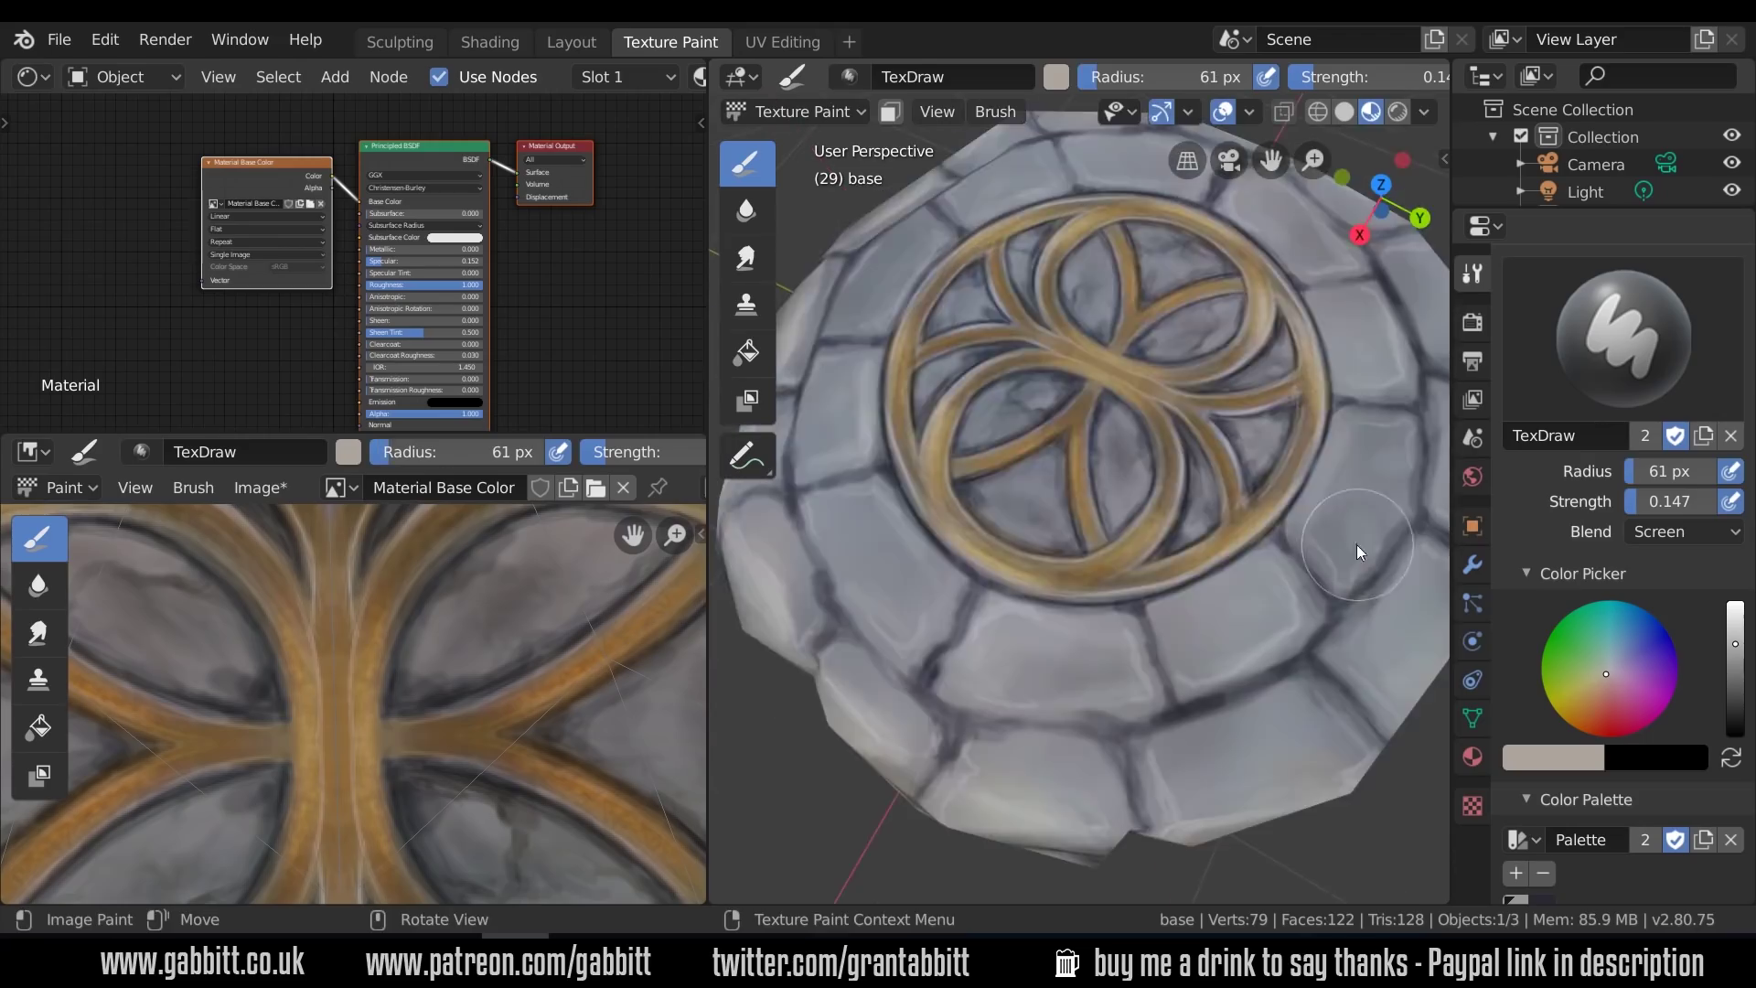
# Choose the blend mode for the 61 px brush and darken its colour to a grey-brown
pyautogui.moveTo(1358, 545)
pyautogui.mouseDown(button='middle')
pyautogui.moveTo(1171, 512)
pyautogui.moveTo(1202, 392)
pyautogui.mouseUp(button='middle')
pyautogui.click(1683, 531)
pyautogui.click(1428, 426)
pyautogui.scroll(-5, 1235, 322)
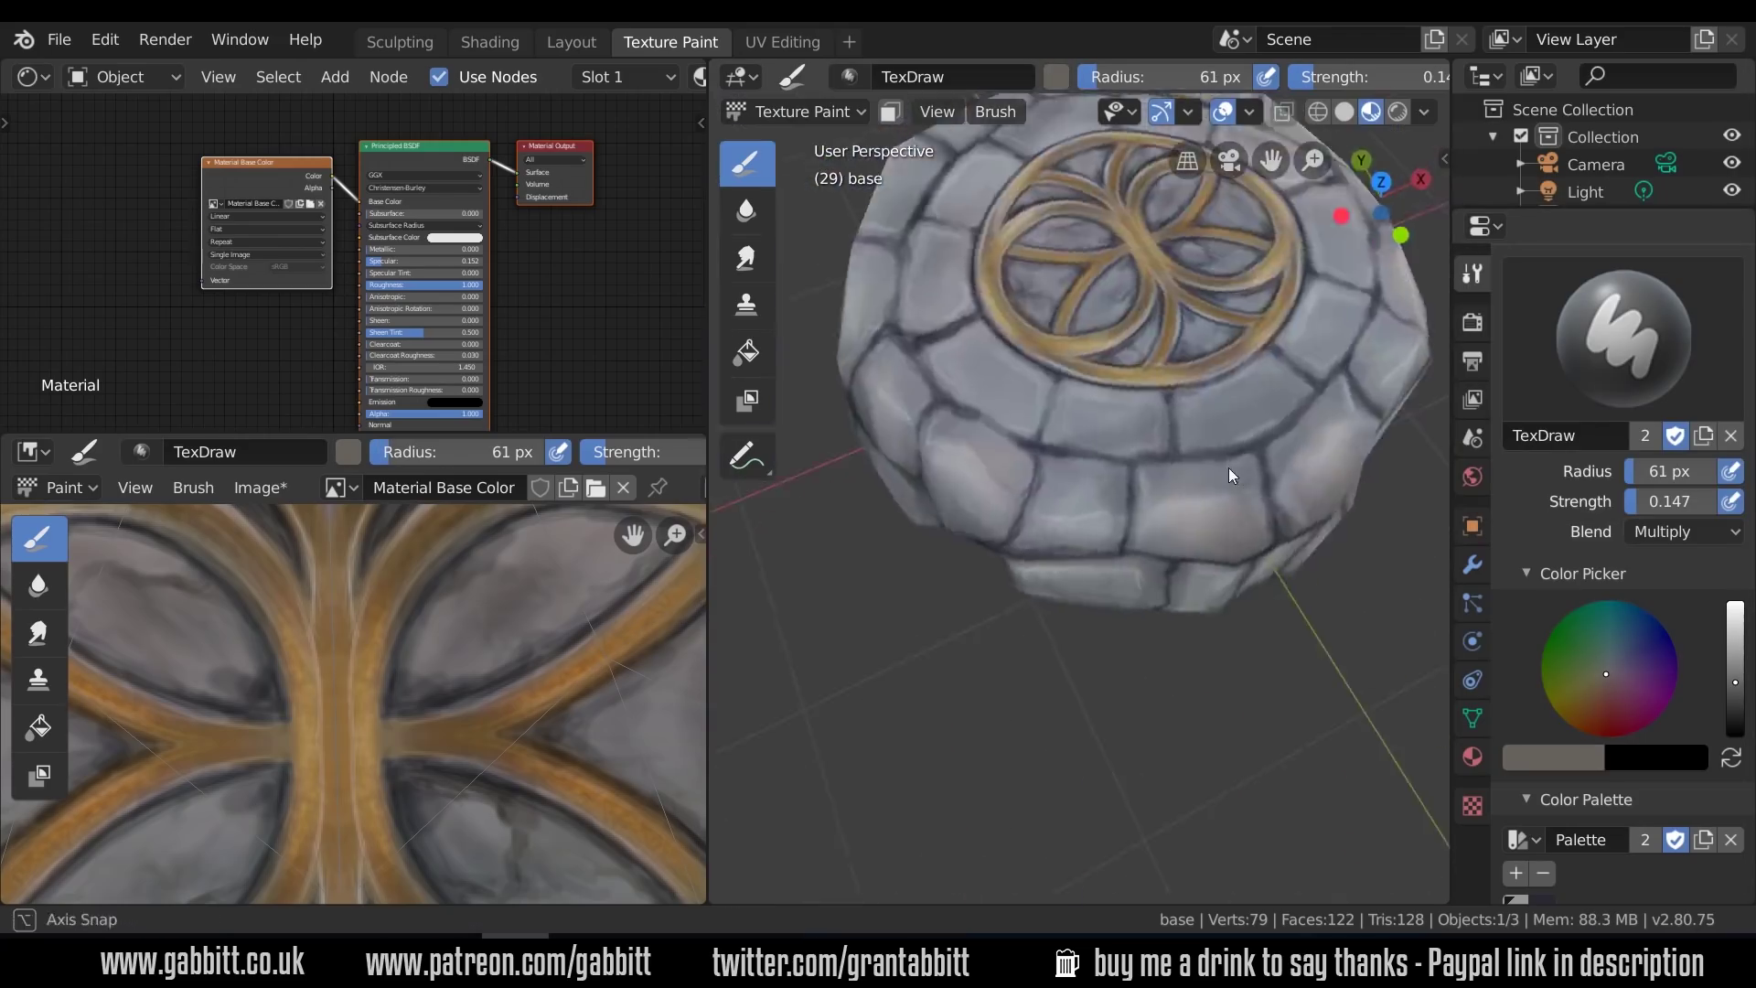